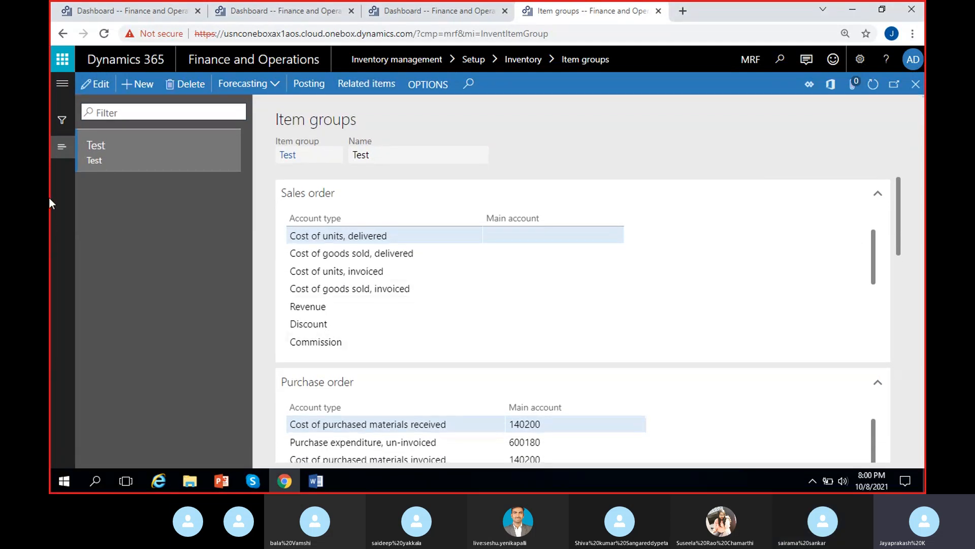
click(54, 85)
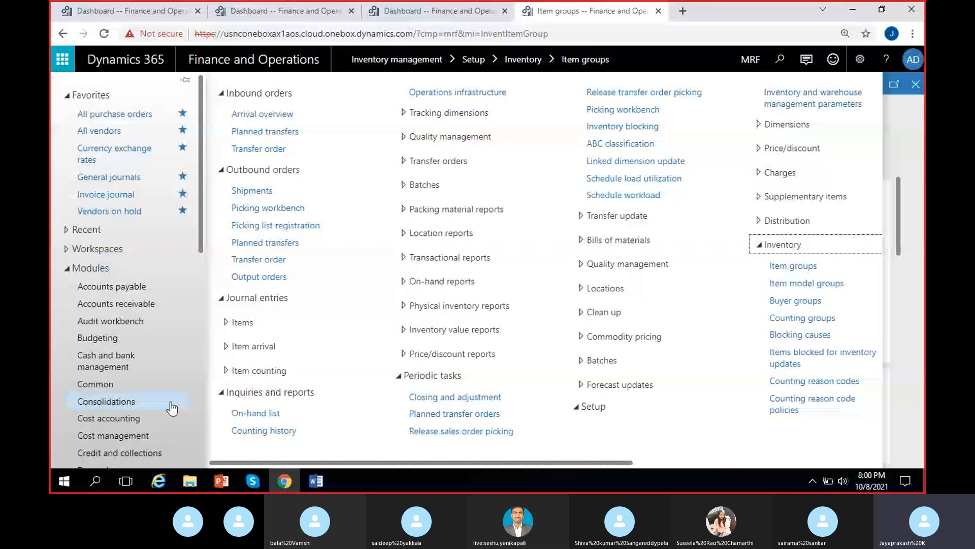
scroll(130, 264, down, 6)
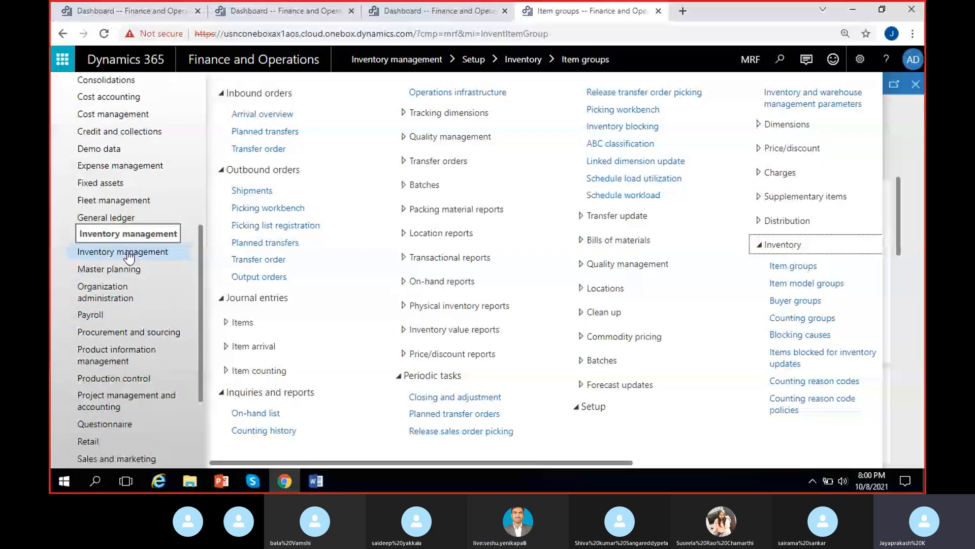
click(805, 268)
key(alt+Left)
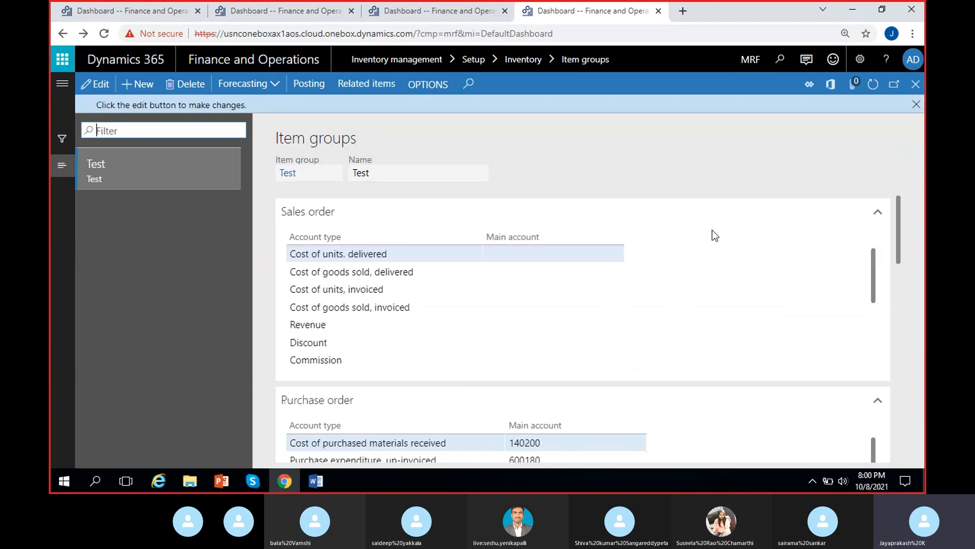
click(917, 104)
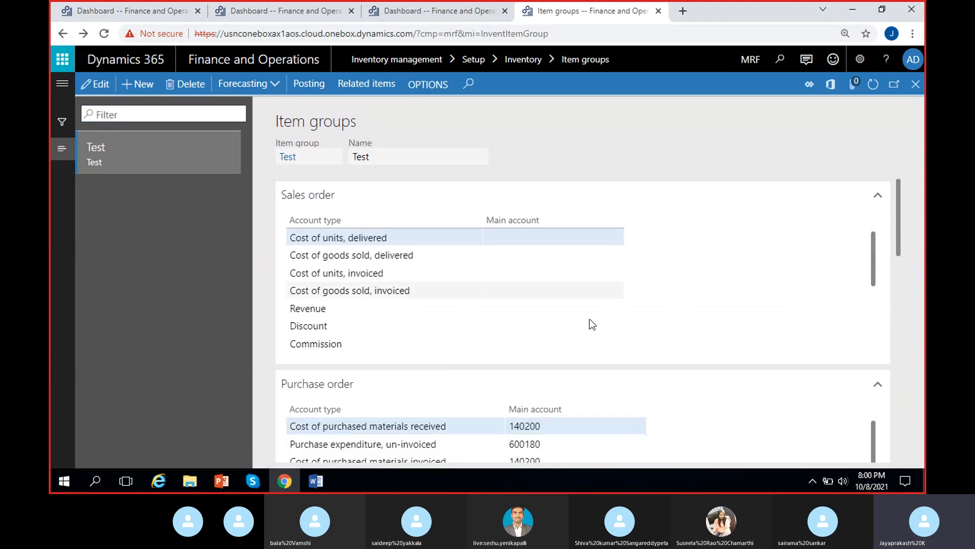
click(424, 7)
click(62, 83)
scroll(132, 254, down, 4)
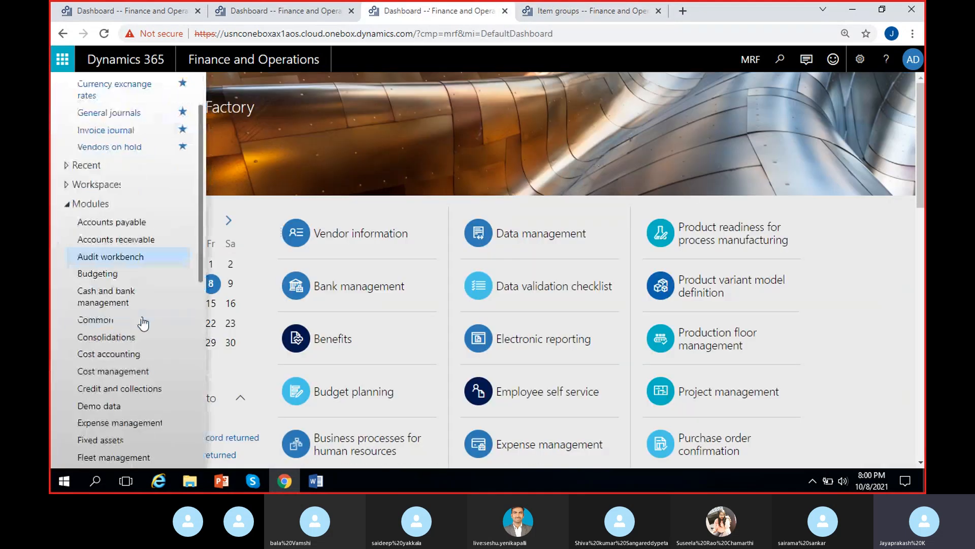
Step: Open the Item groups page under Inventory management setup in the second browser tab
click(283, 10)
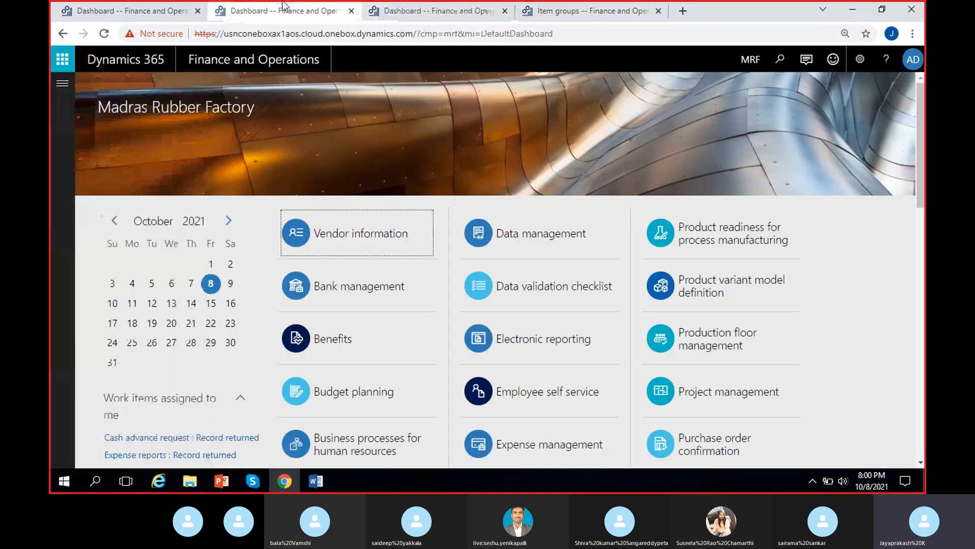
click(62, 84)
scroll(98, 219, down, 4)
scroll(98, 219, down, 3)
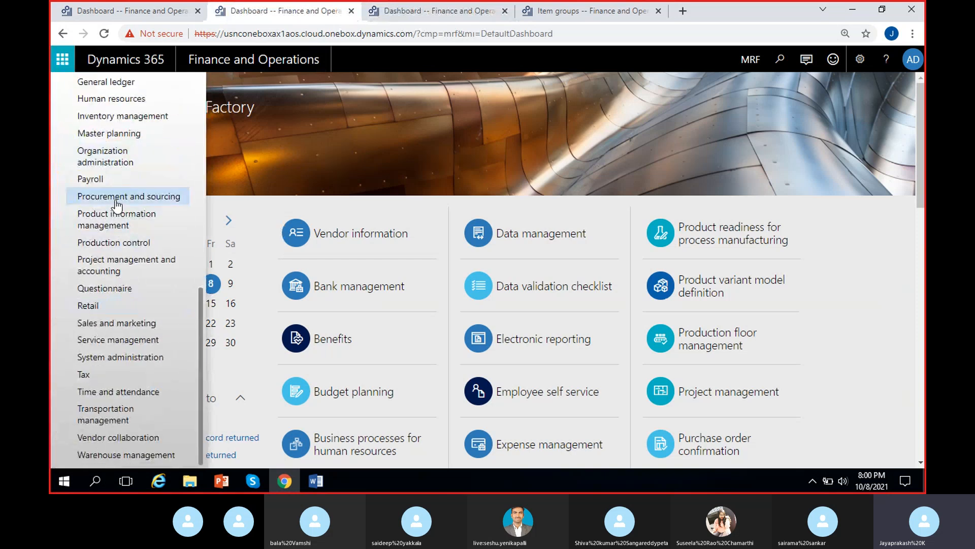
click(104, 122)
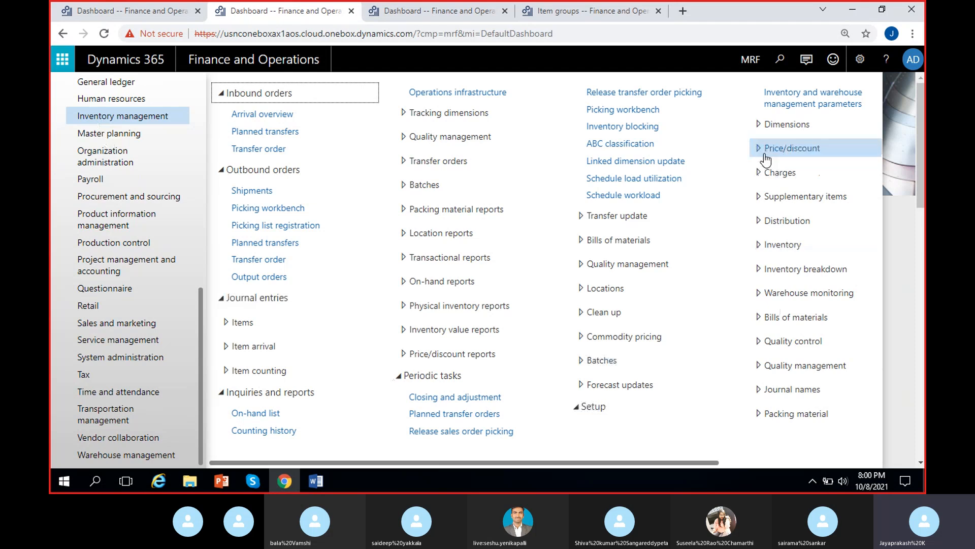
drag(672, 460, 758, 463)
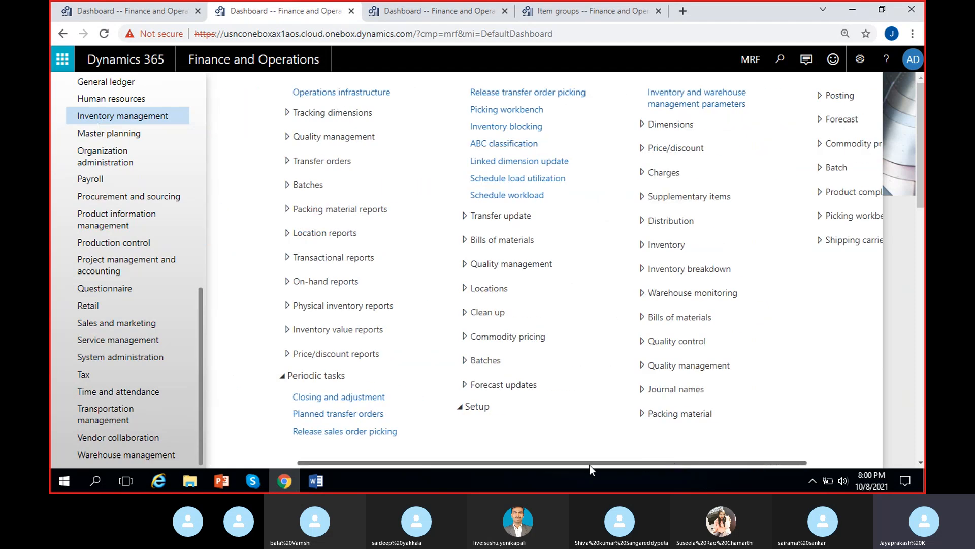
drag(590, 464, 713, 453)
click(570, 246)
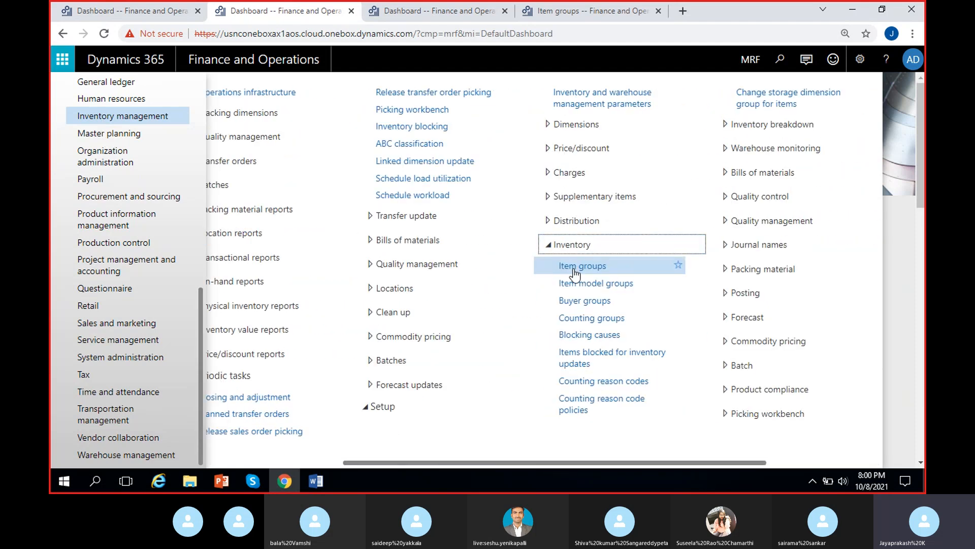
click(574, 274)
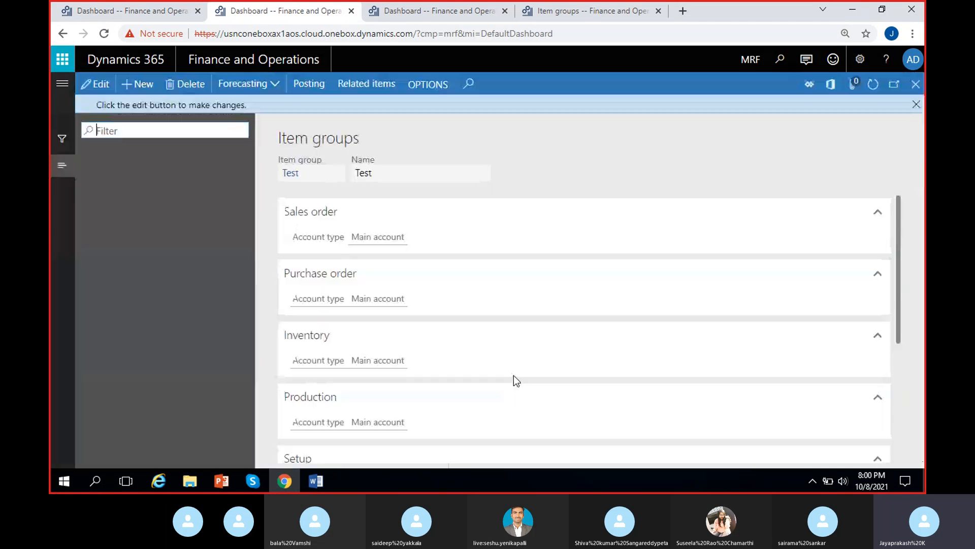
click(916, 104)
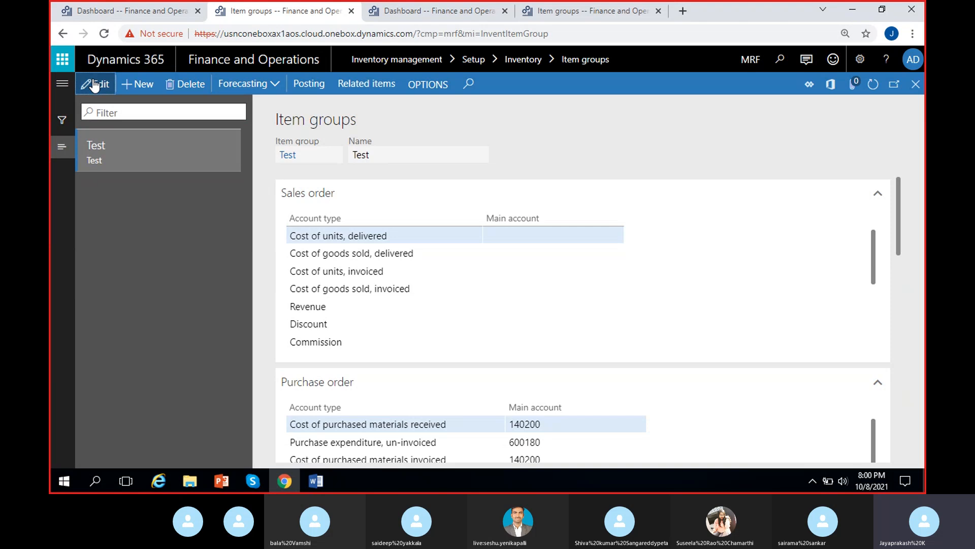
Step: Switch the company of the Item groups page in the fourth tab to USMF
click(568, 6)
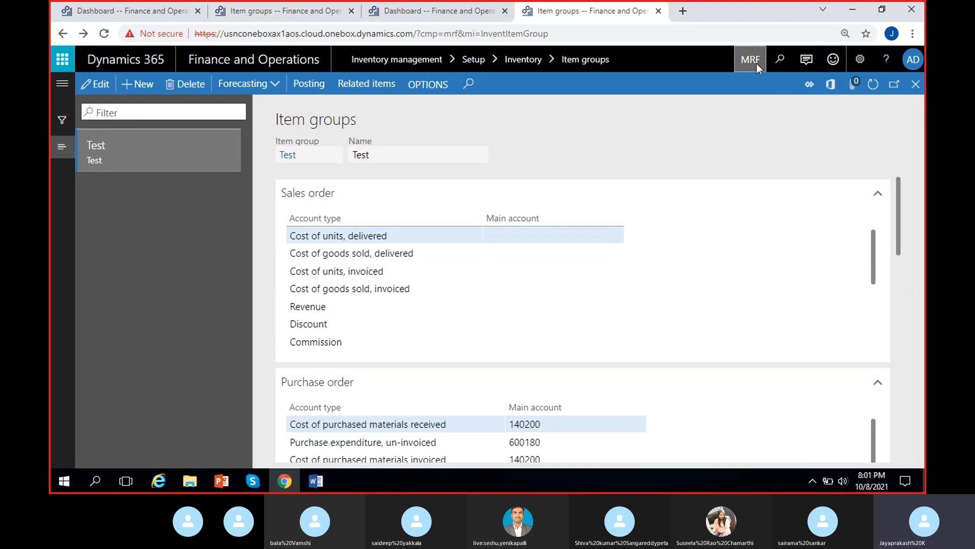
text(USMF)
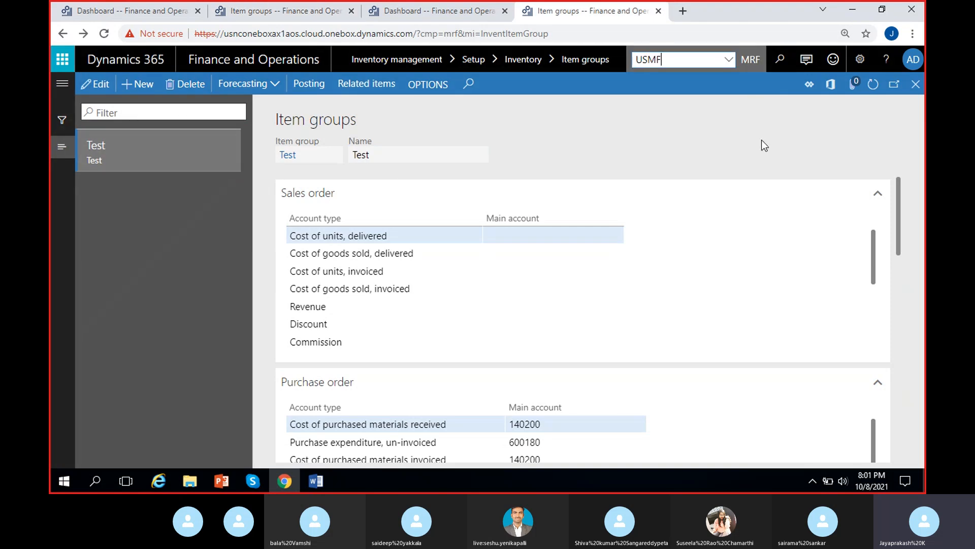
key(Return)
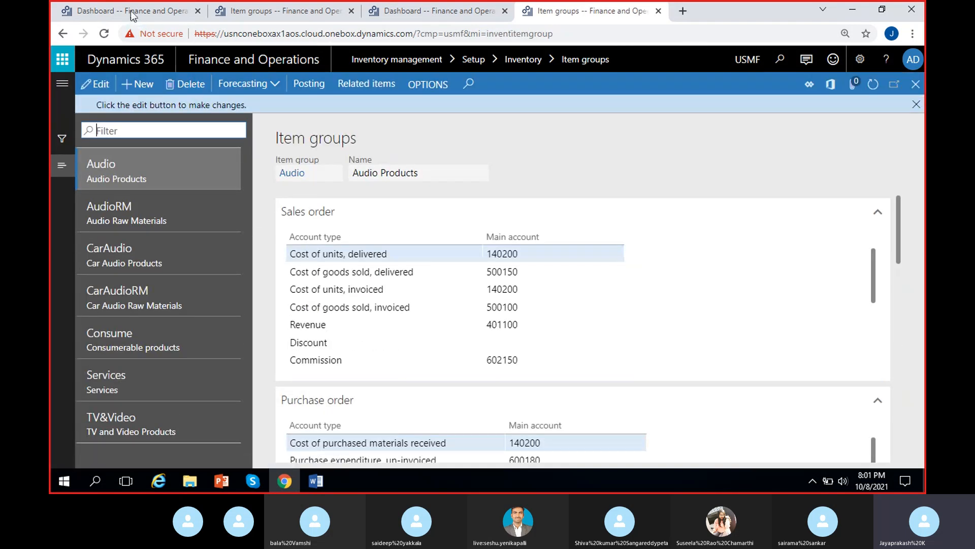
Step: Open Main accounts from the General ledger chart of accounts in the first browser tab
click(132, 15)
click(62, 84)
scroll(105, 257, down, 6)
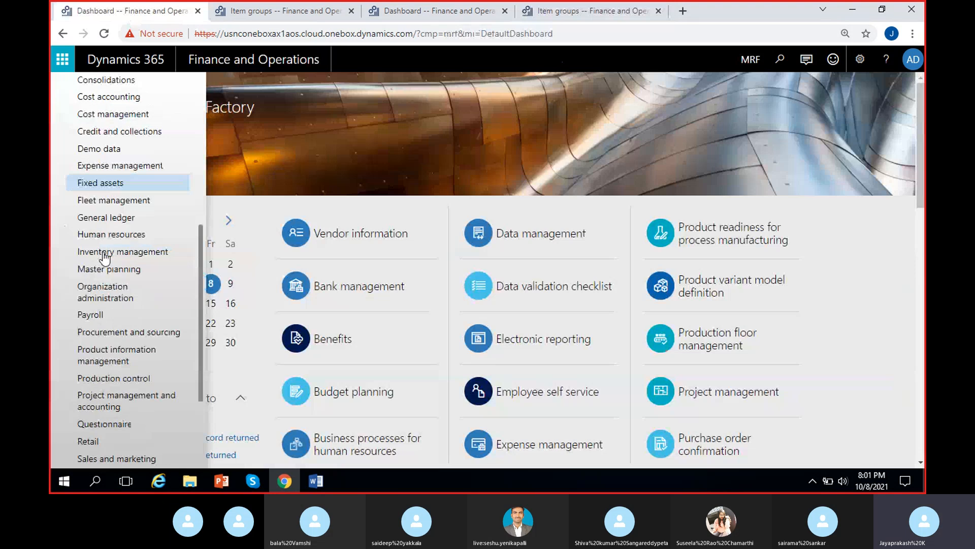
scroll(108, 305, down, 3)
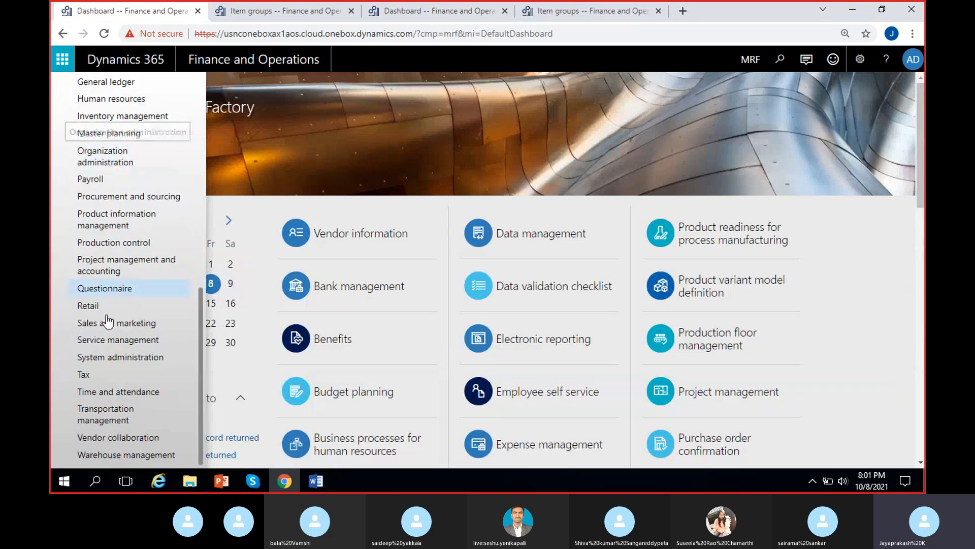
scroll(102, 218, up, 3)
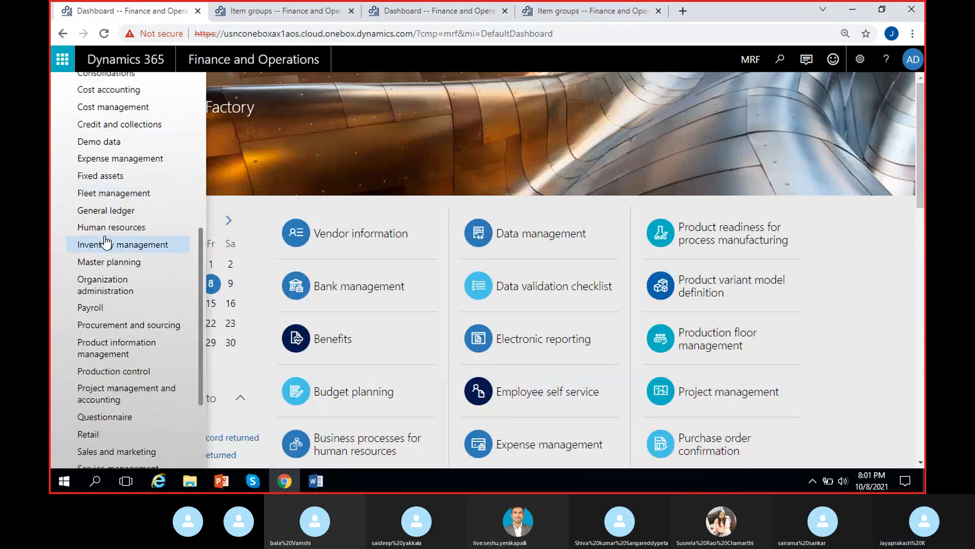
click(102, 210)
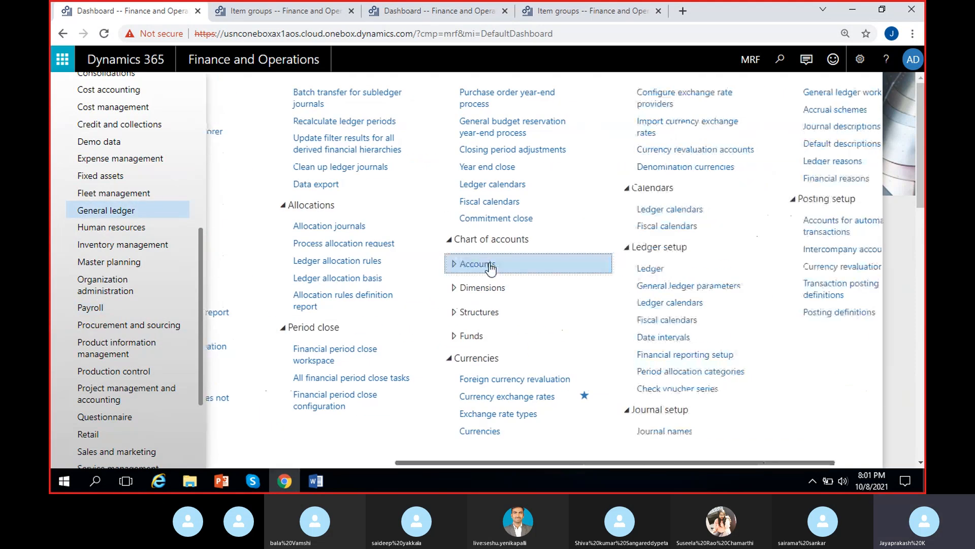
click(490, 266)
click(495, 288)
Step: Switch the company of the dashboard in the third tab to USMF
click(447, 11)
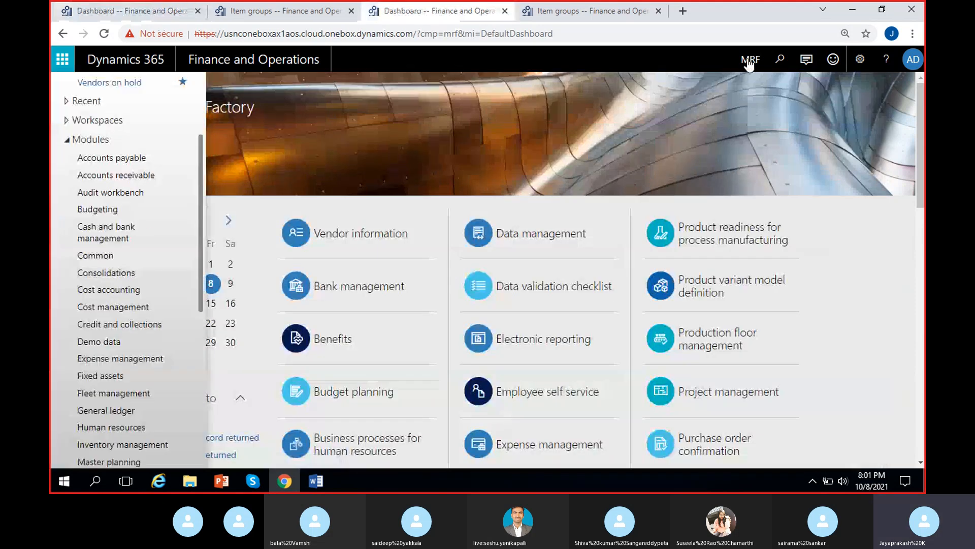
click(747, 67)
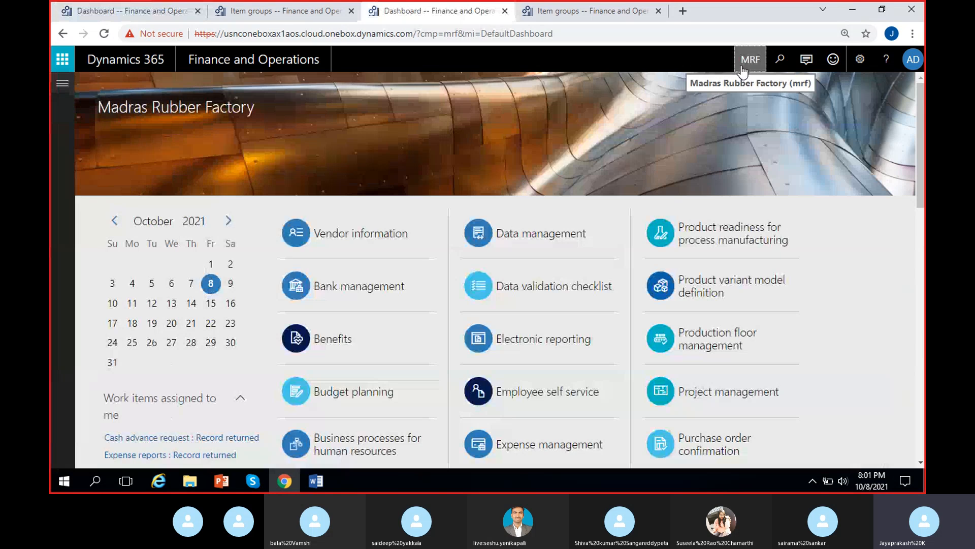
click(742, 70)
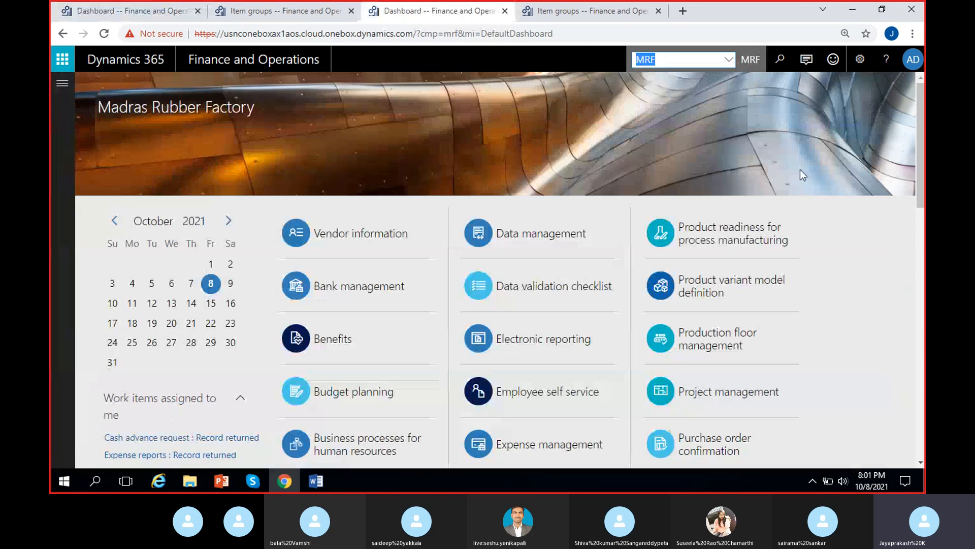
text(USMF)
key(Return)
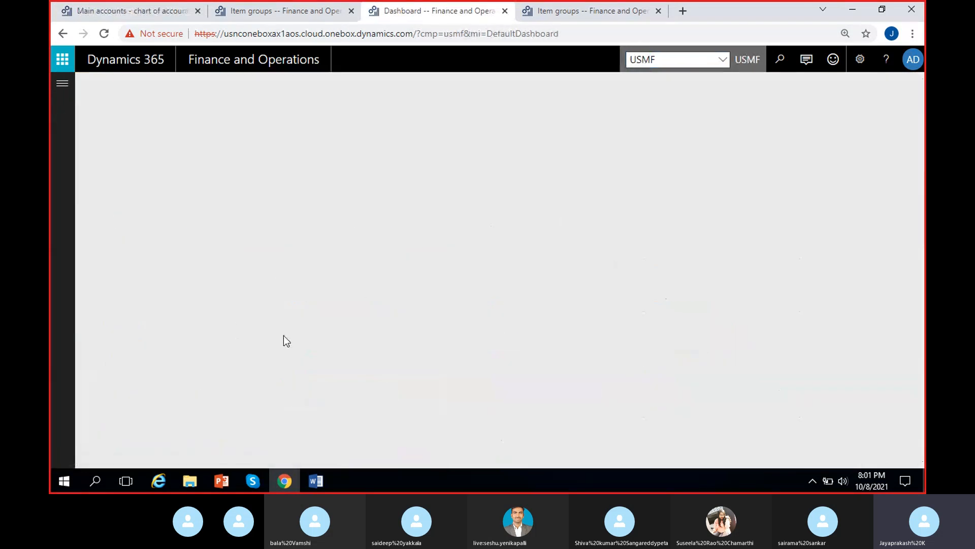
Step: Open Main accounts from the General ledger chart of accounts in this tab
click(63, 86)
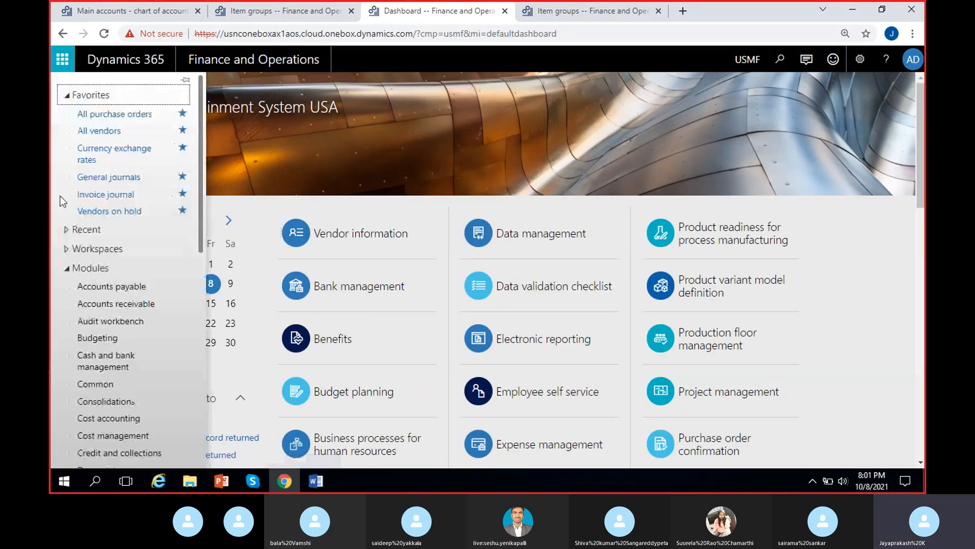
scroll(122, 355, down, 5)
click(107, 284)
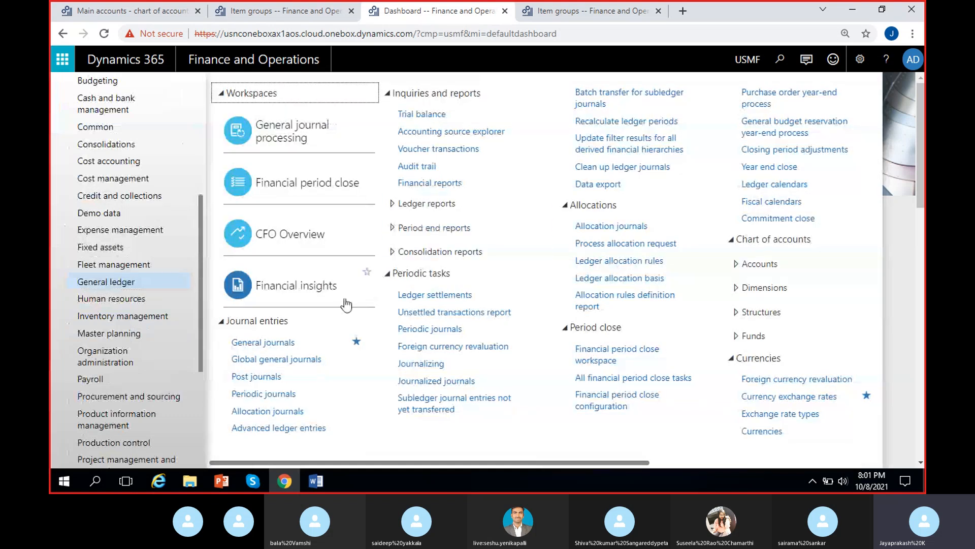
click(751, 265)
click(744, 283)
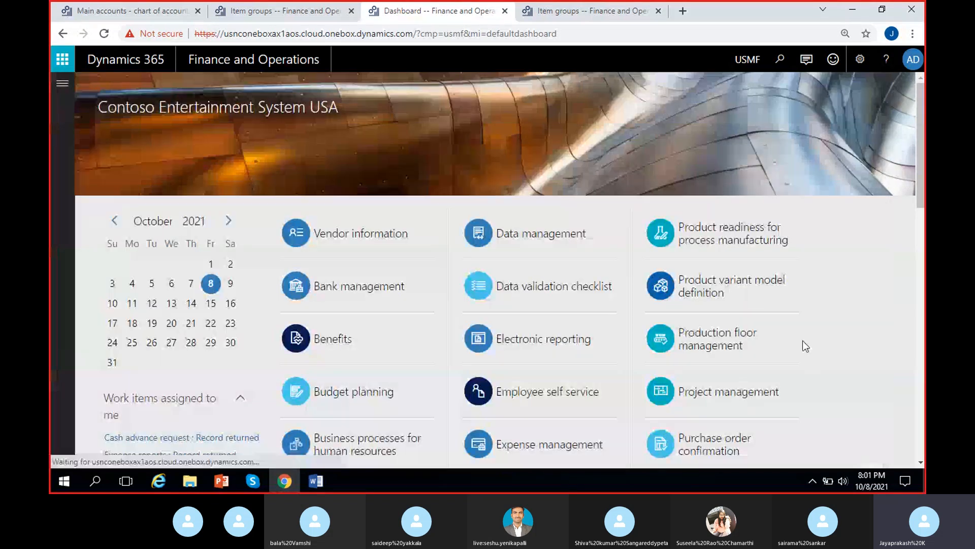
Step: Collapse the Sales order section of the Audio item group and review its purchase order and inventory accounts
click(557, 5)
scroll(555, 299, down, 3)
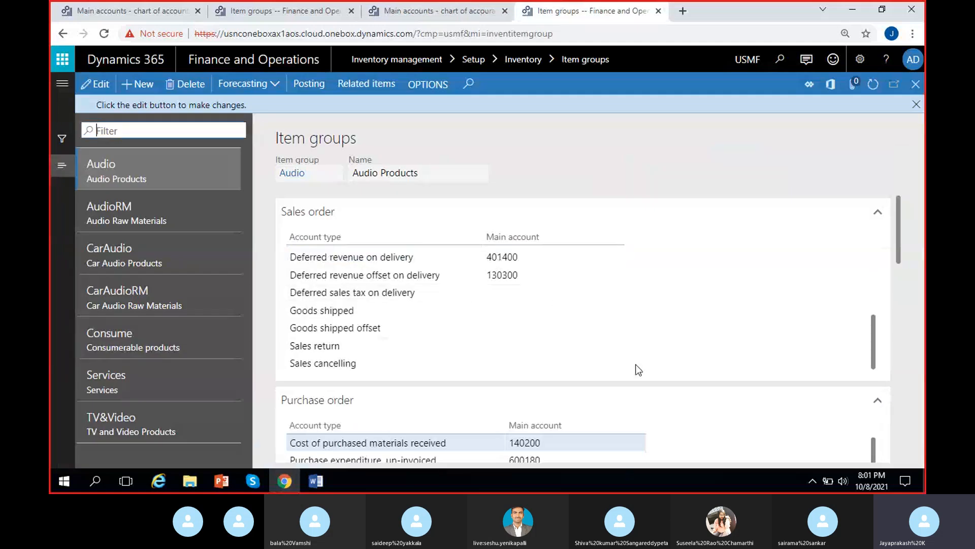
scroll(739, 229, up, 3)
click(705, 216)
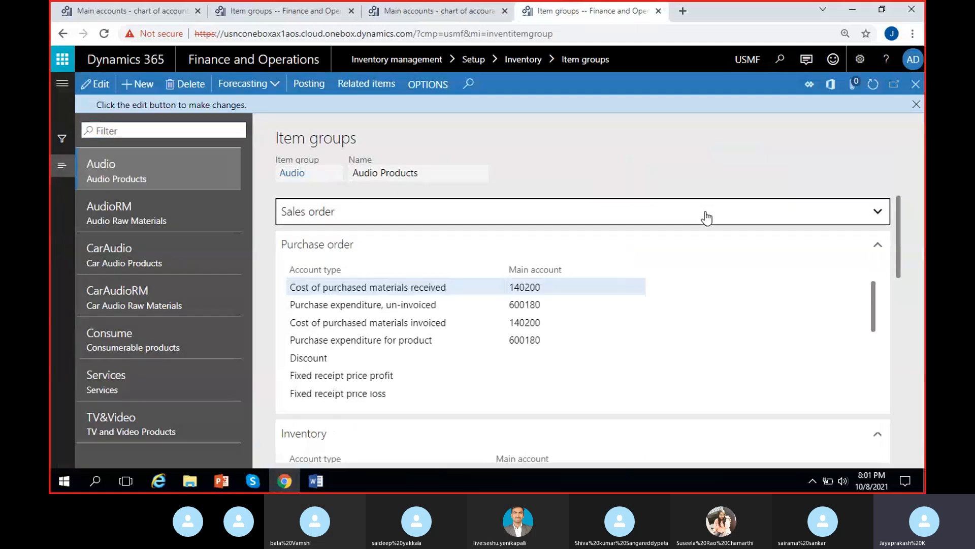
click(515, 249)
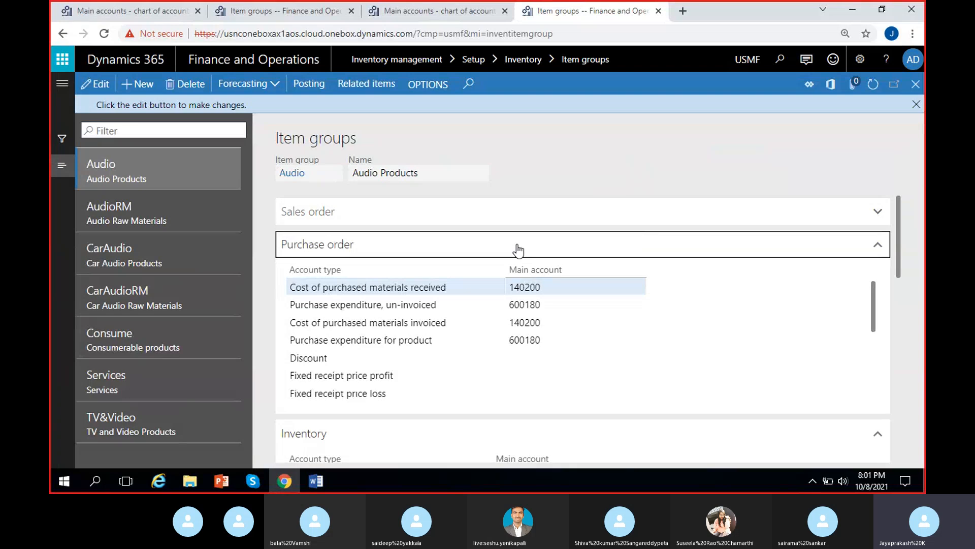
drag(900, 269, 903, 298)
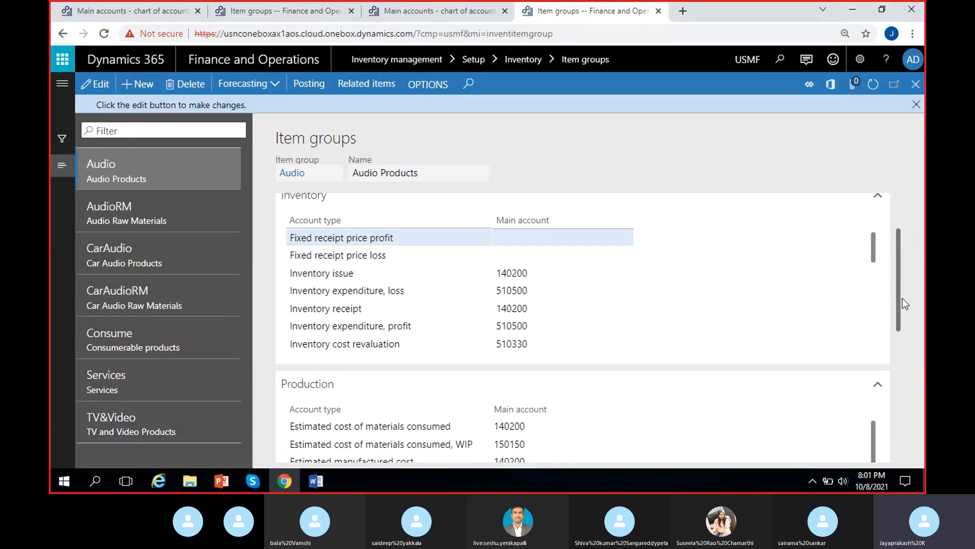
mouse_move(872, 244)
mouse_down()
mouse_move(879, 255)
mouse_move(885, 244)
mouse_up()
drag(902, 273, 908, 202)
Step: Review the main accounts listed in the Inventory section of the Audio item group
click(590, 243)
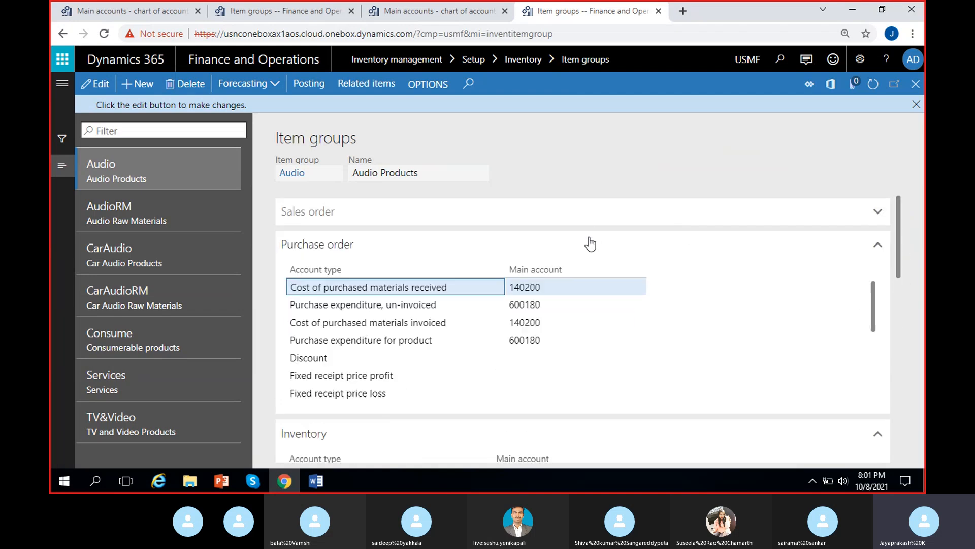
scroll(903, 231, down, 4)
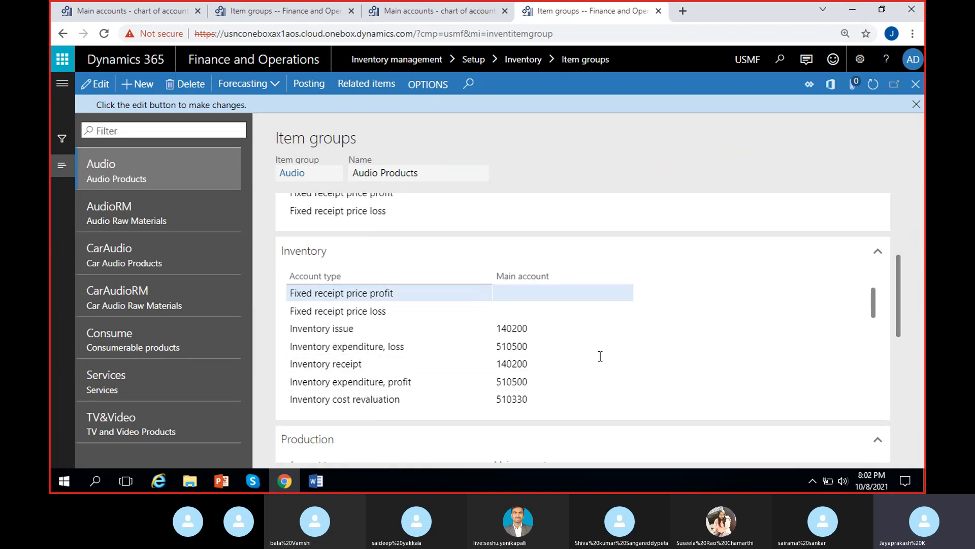
scroll(531, 347, down, 2)
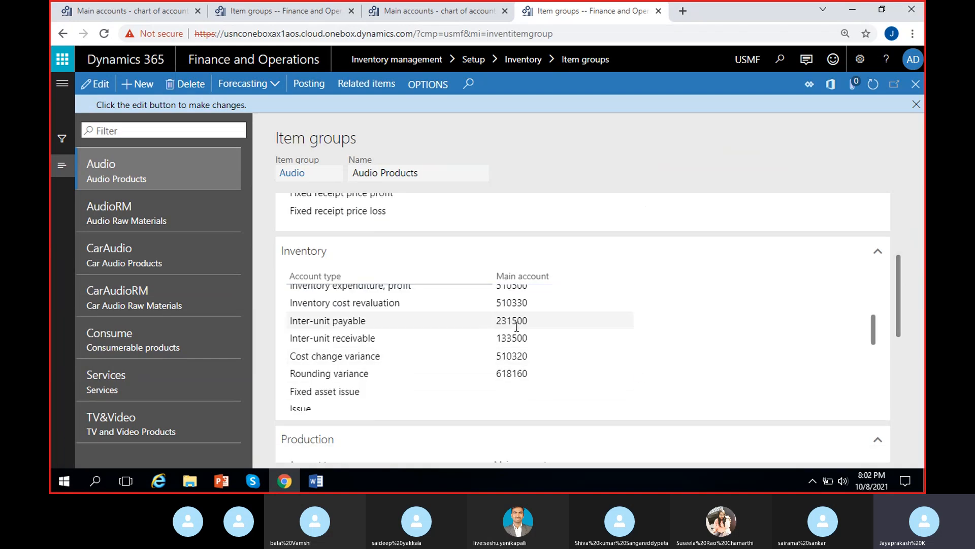
scroll(532, 343, up, 2)
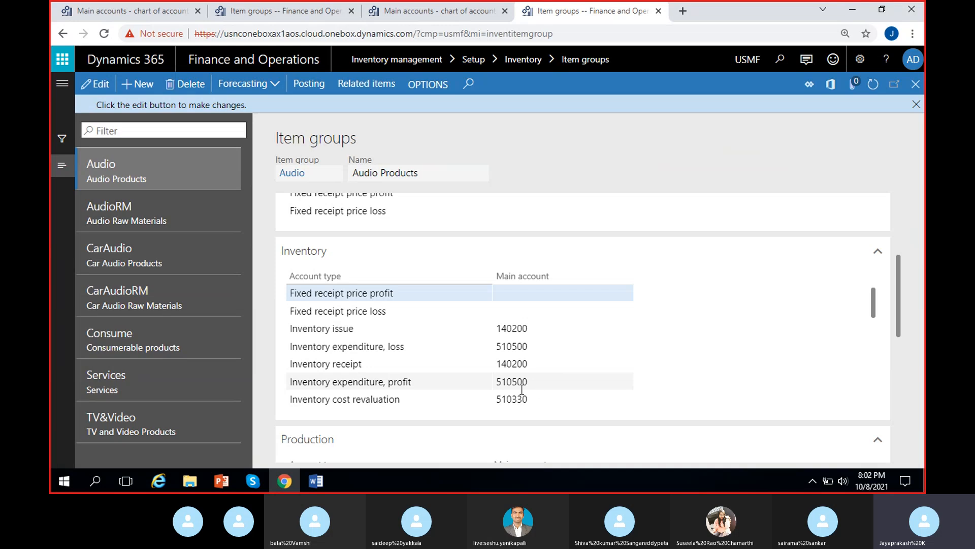
Step: Copy the Inventory expenditure, loss account 510500 and filter the USMF main accounts list for it
click(510, 346)
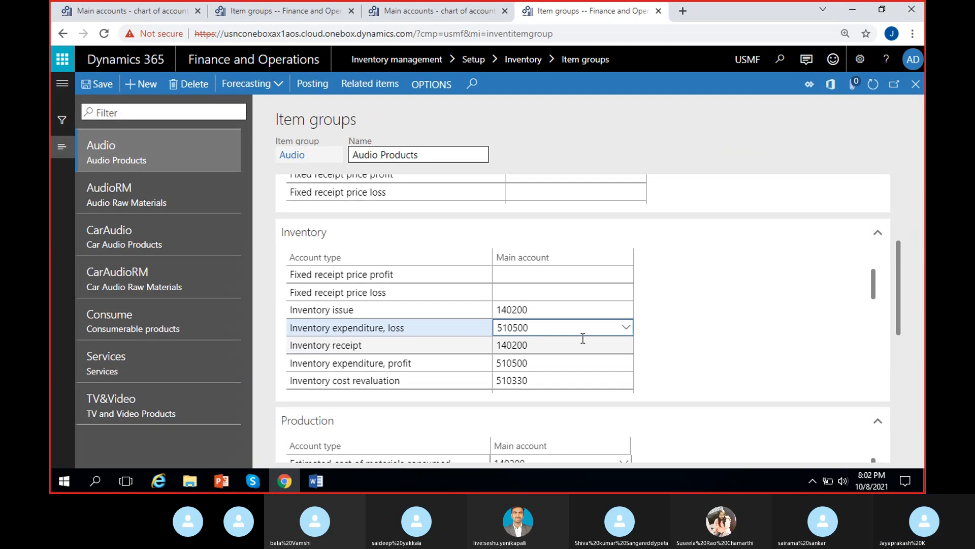
drag(553, 329, 394, 342)
key(ctrl+c)
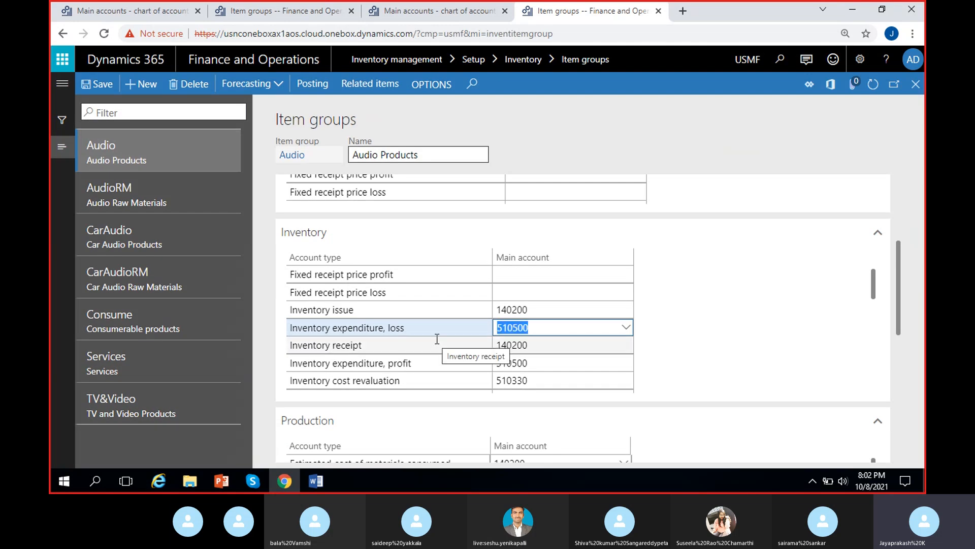
click(441, 10)
click(204, 127)
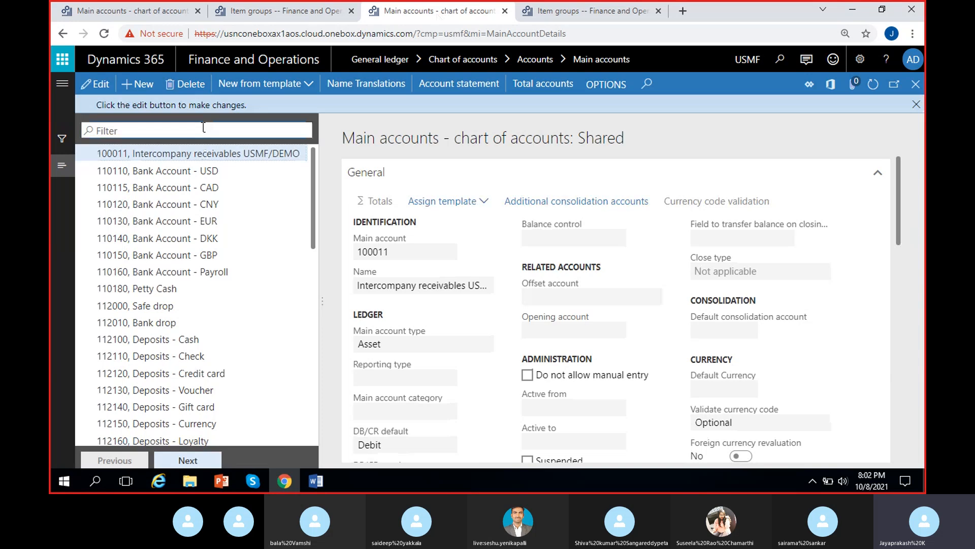
key(ctrl+v)
key(Return)
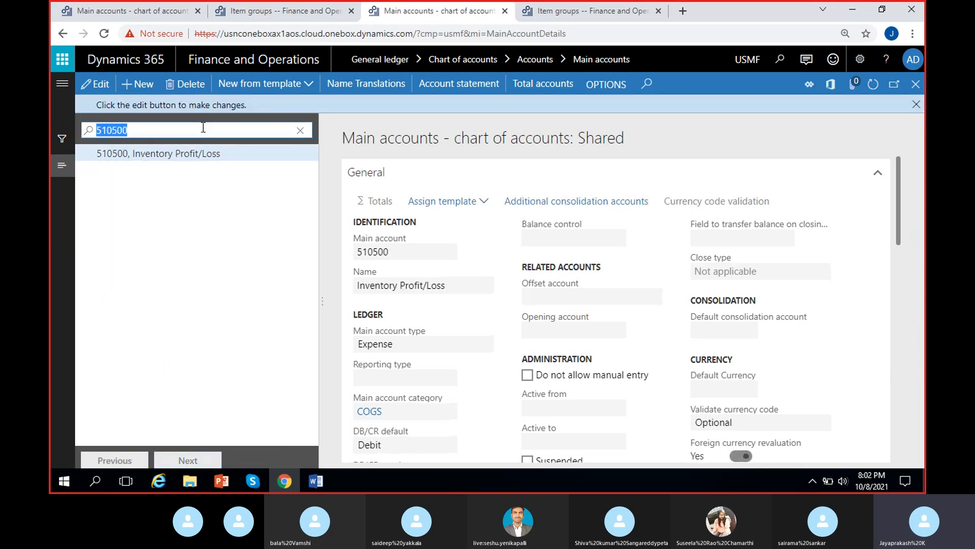
Step: Copy the account number and create a new main account 510500 in the MRF chart of accounts
drag(402, 253, 363, 252)
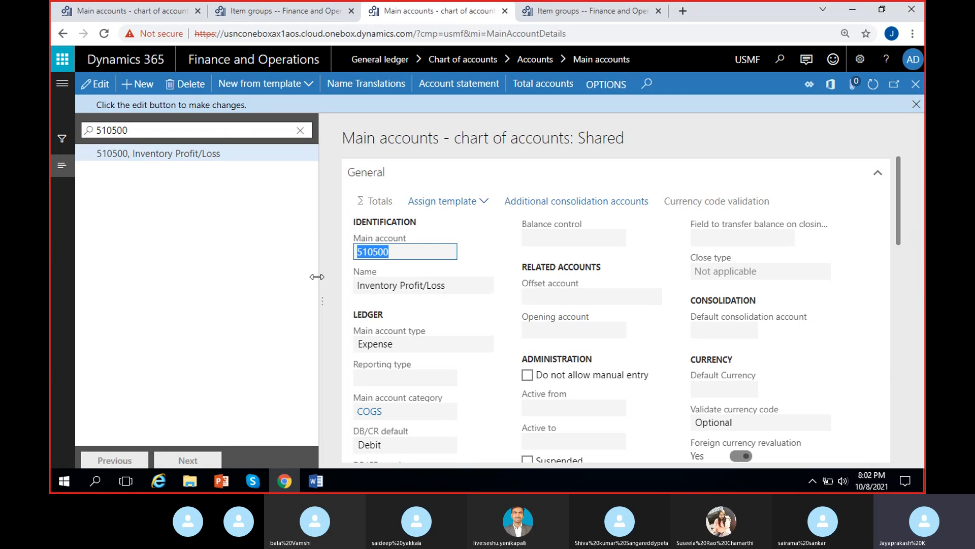
click(96, 14)
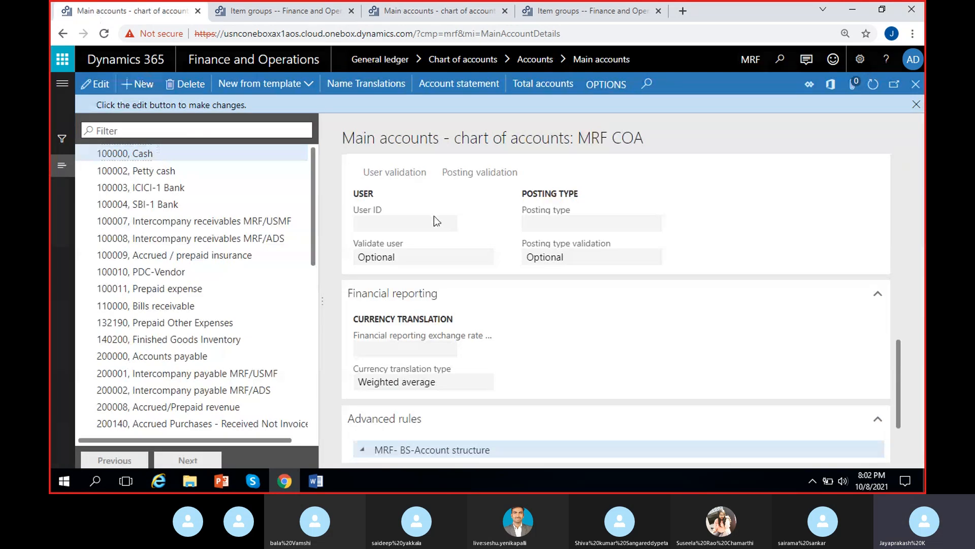
key(alt+n)
text(510500)
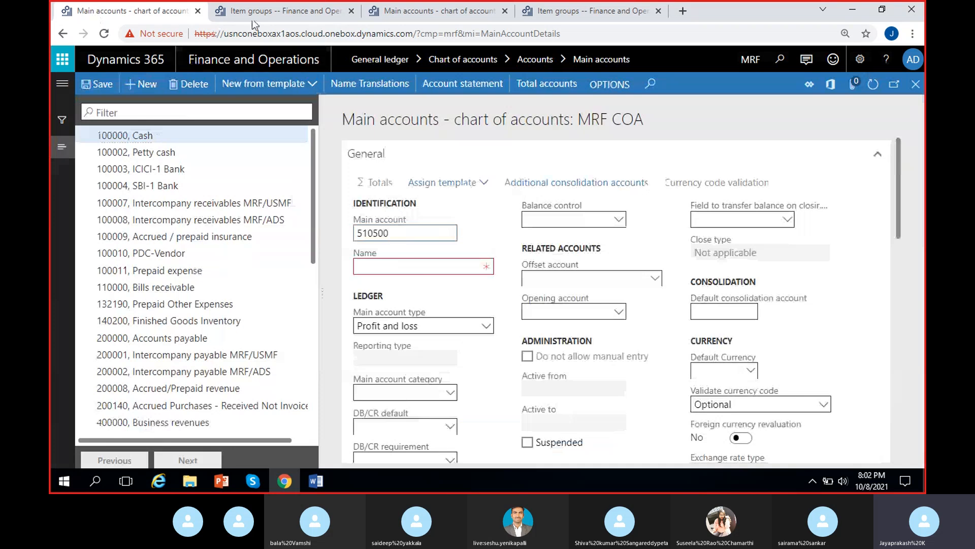
Step: Copy the USMF name, name the MRF account 510500 Inventory Profit/Loss, set its type to Expense and save
click(433, 10)
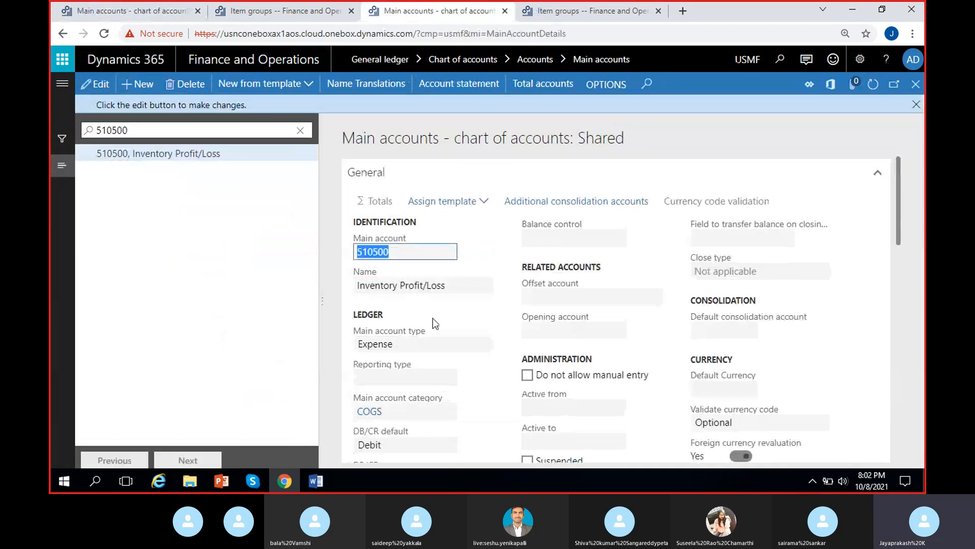
click(458, 287)
key(ctrl+c)
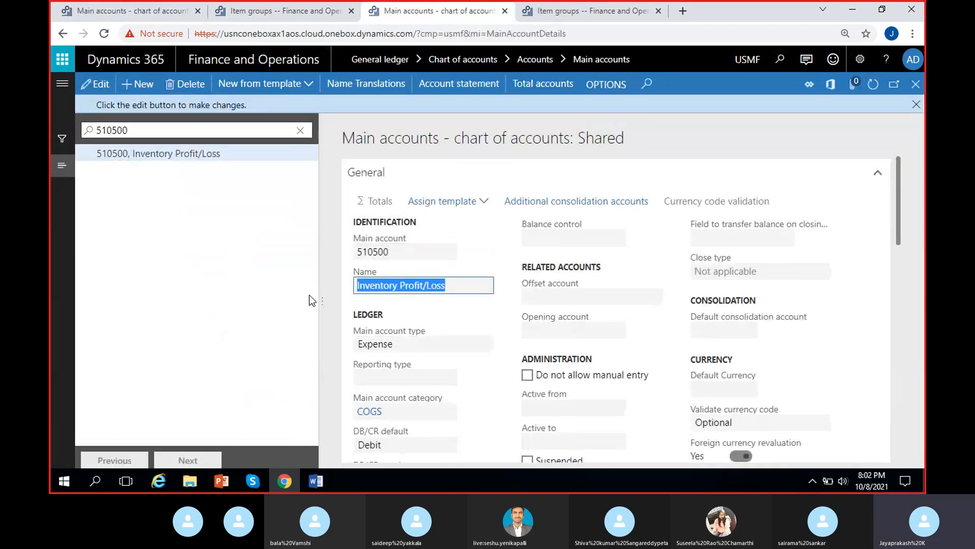
click(124, 11)
click(404, 267)
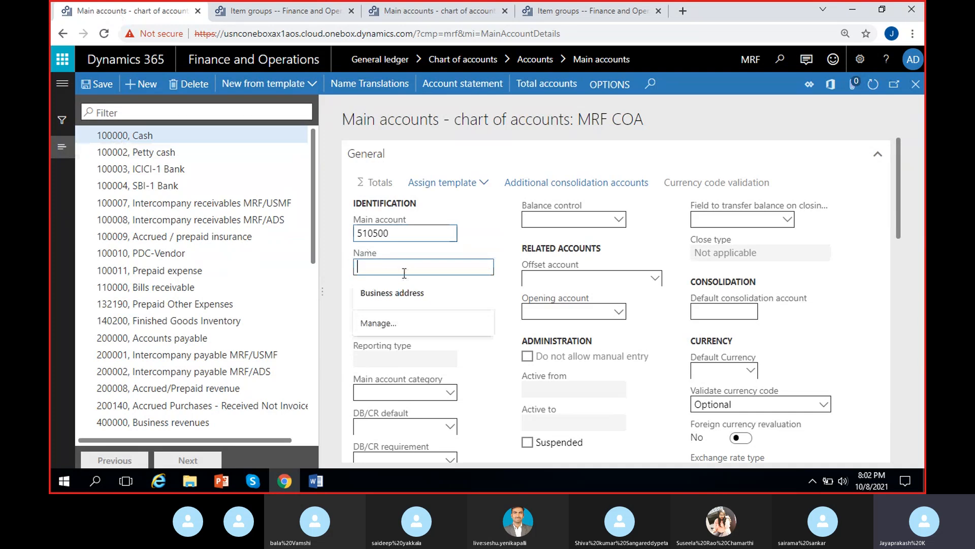
key(ctrl+v)
click(450, 326)
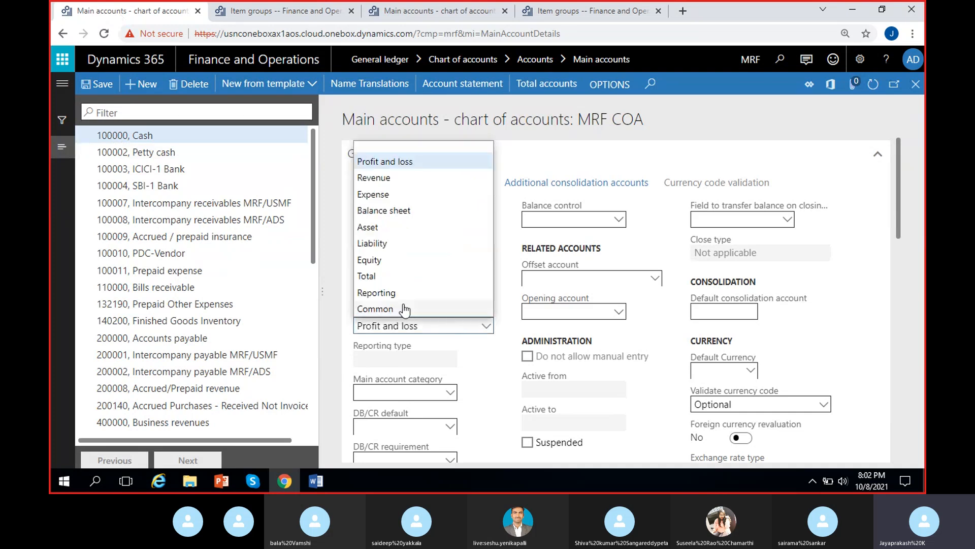
click(376, 194)
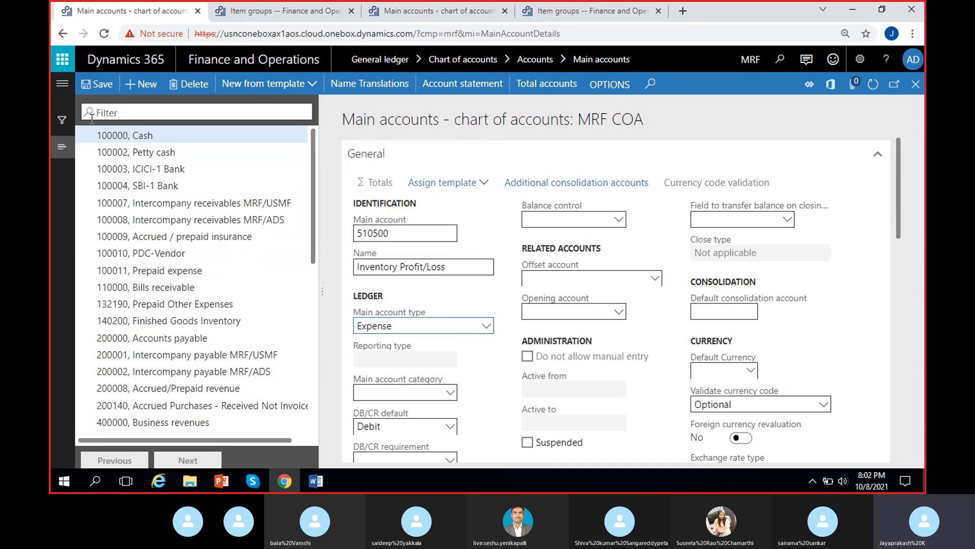
click(94, 86)
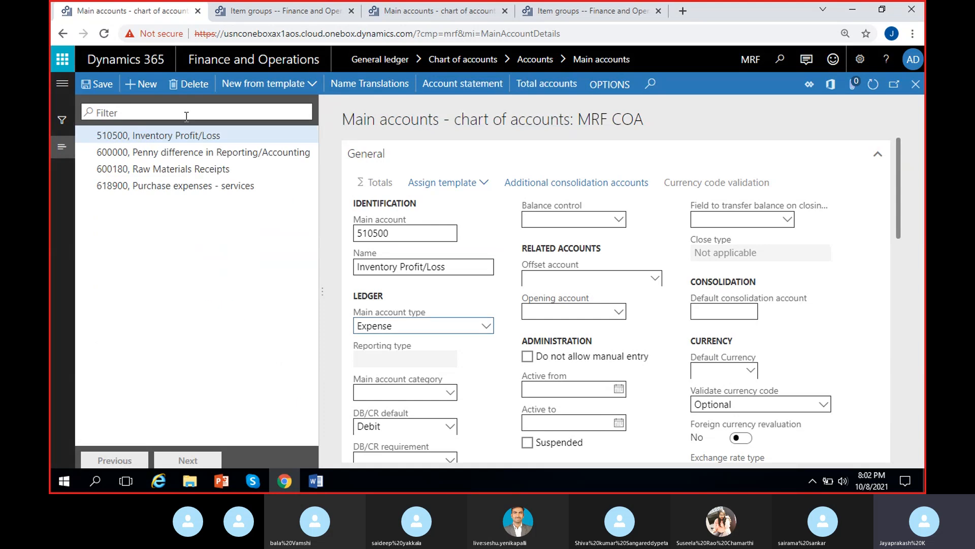
Step: Copy the Inventory cost revaluation account 510330 from the Audio item group into a new MRF main account number
click(574, 13)
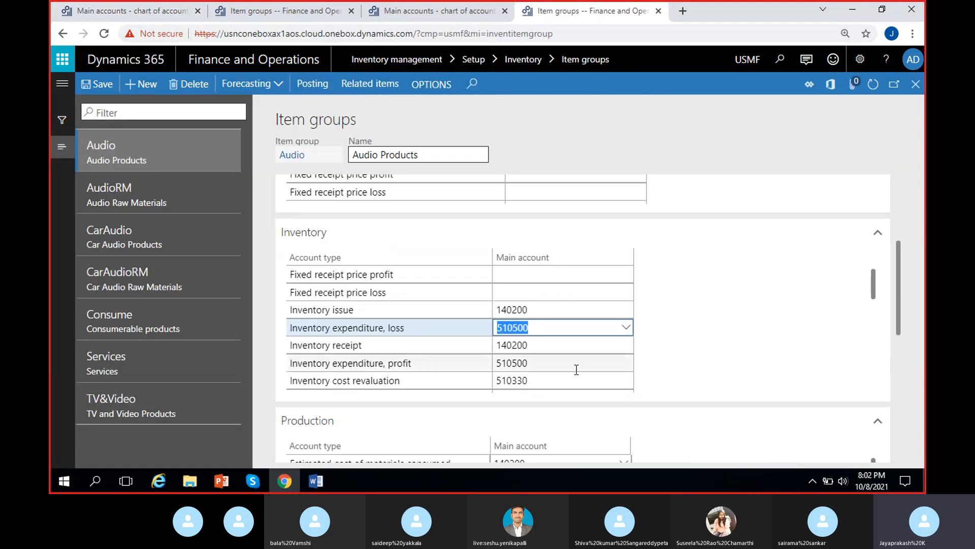
click(497, 398)
scroll(590, 370, down, 8)
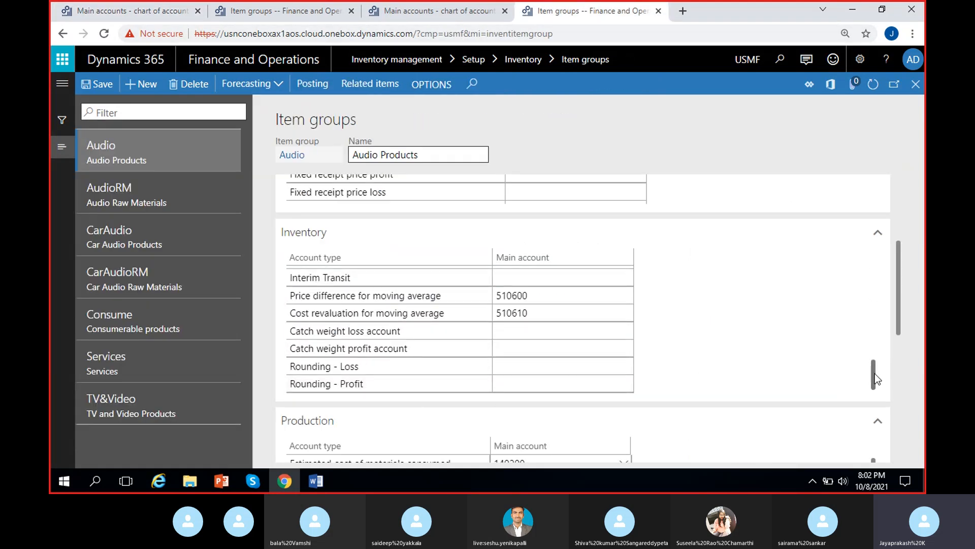
drag(875, 378, 884, 302)
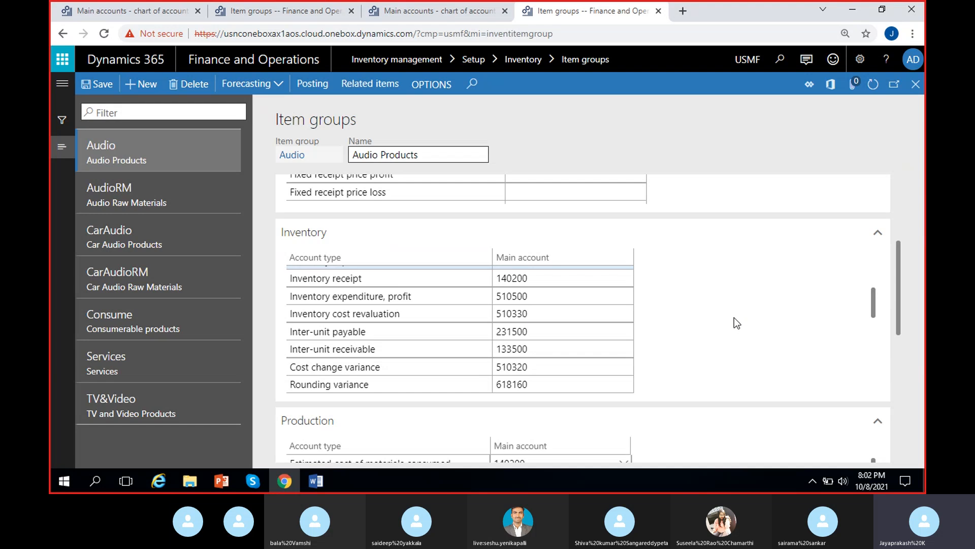
click(538, 313)
key(ctrl+c)
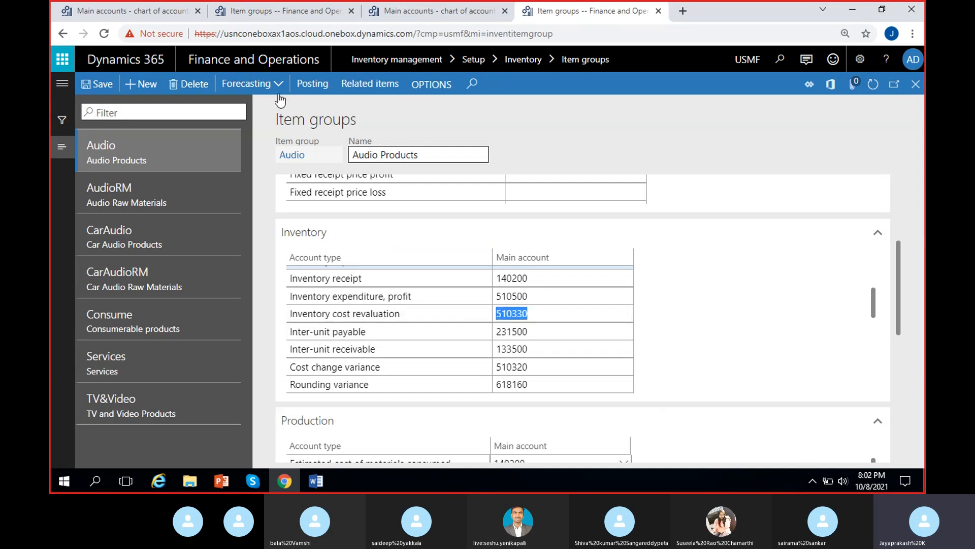
click(265, 17)
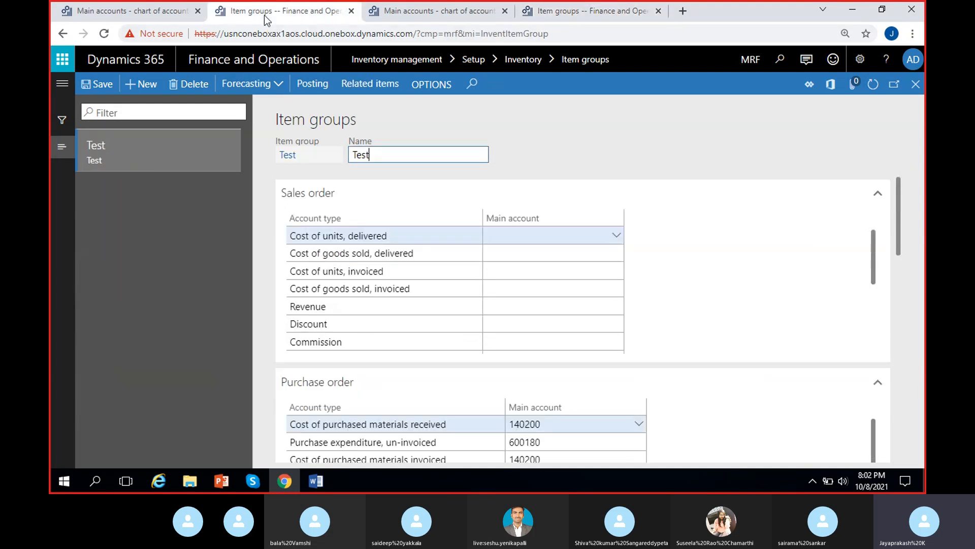
click(116, 18)
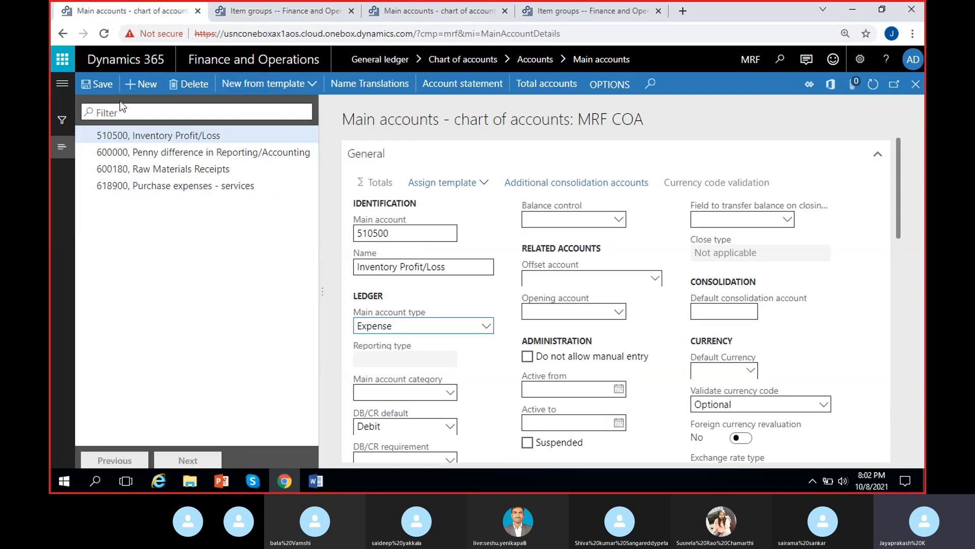
click(399, 232)
key(ctrl+v)
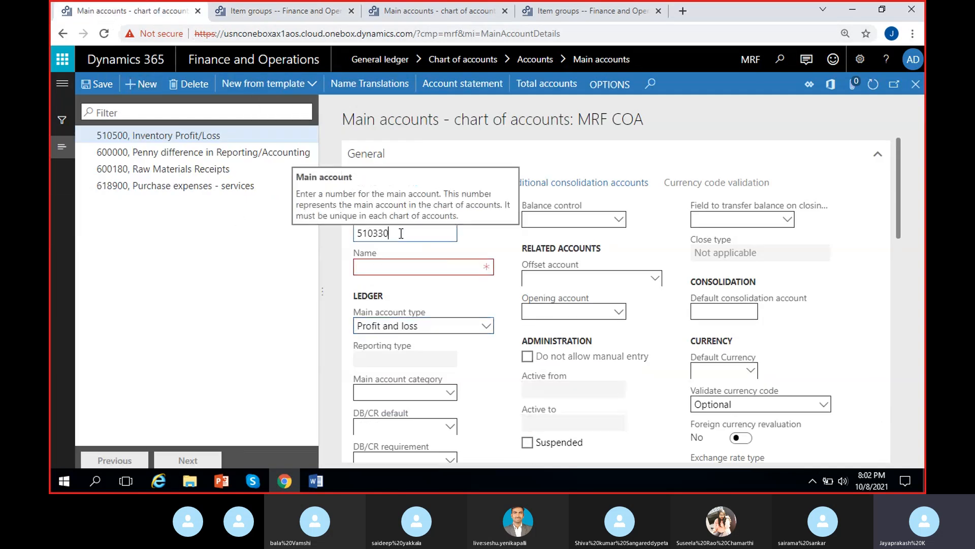
Step: Look up 510330 in the USMF main accounts and copy its name
click(442, 12)
key(ctrl+v)
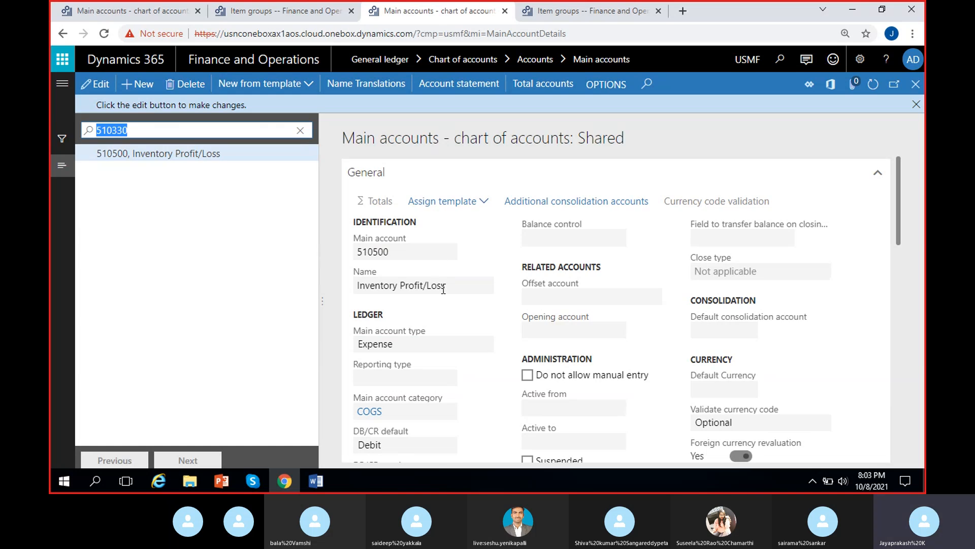
drag(469, 288, 315, 285)
key(ctrl+c)
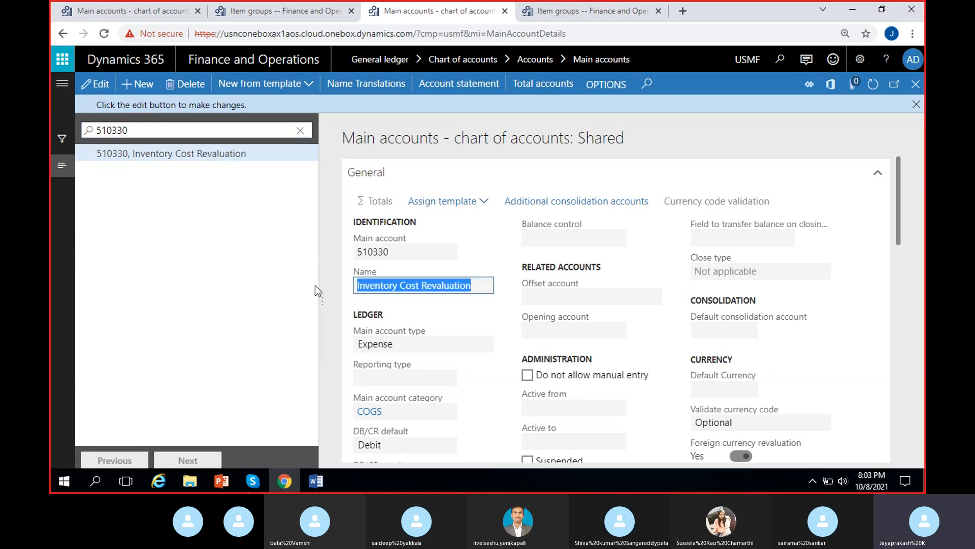
Step: Name the MRF account 510330 Inventory Cost Revaluation, set its type to Expense and save
click(126, 11)
click(390, 265)
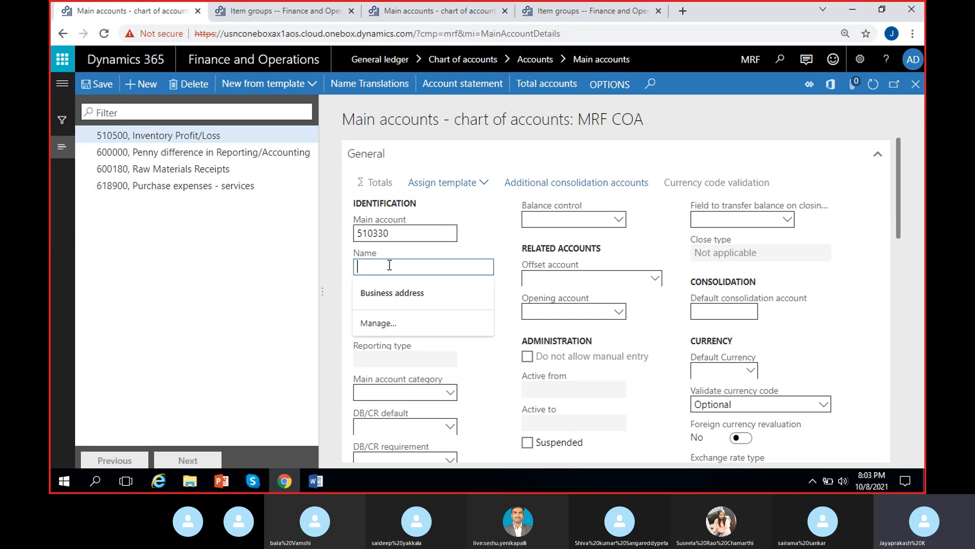
key(ctrl+v)
click(404, 329)
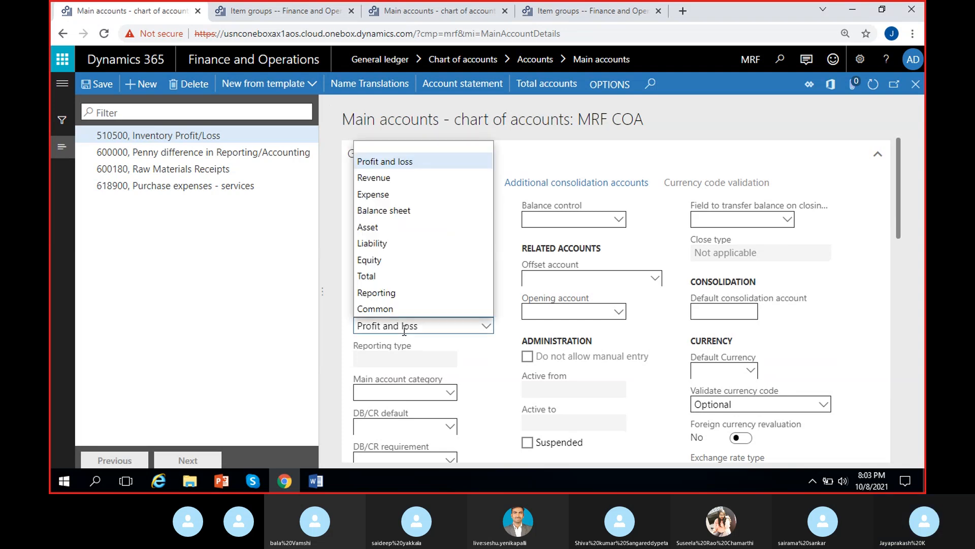
click(380, 194)
click(96, 83)
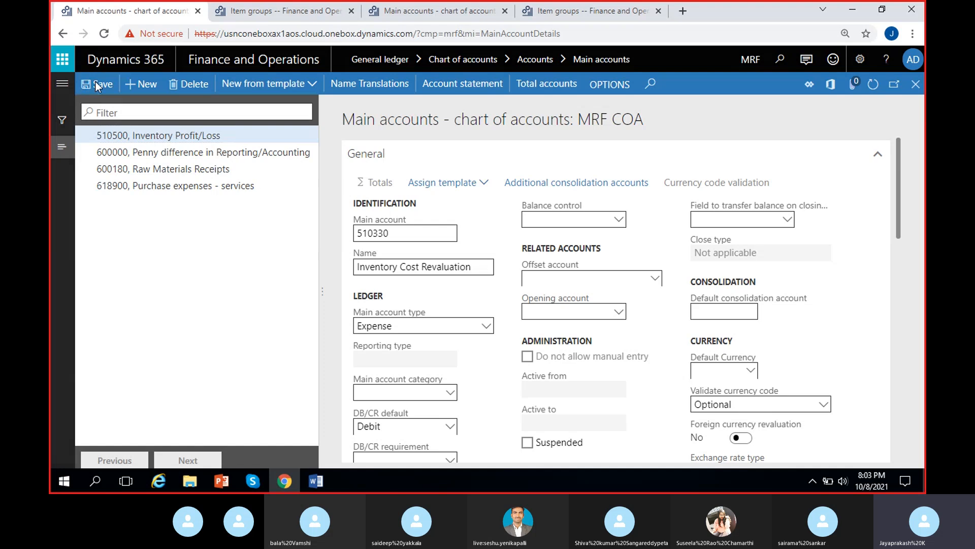
Step: Copy the Inter-unit payable main account 231500 from the Audio item group's inventory posting setup
click(555, 10)
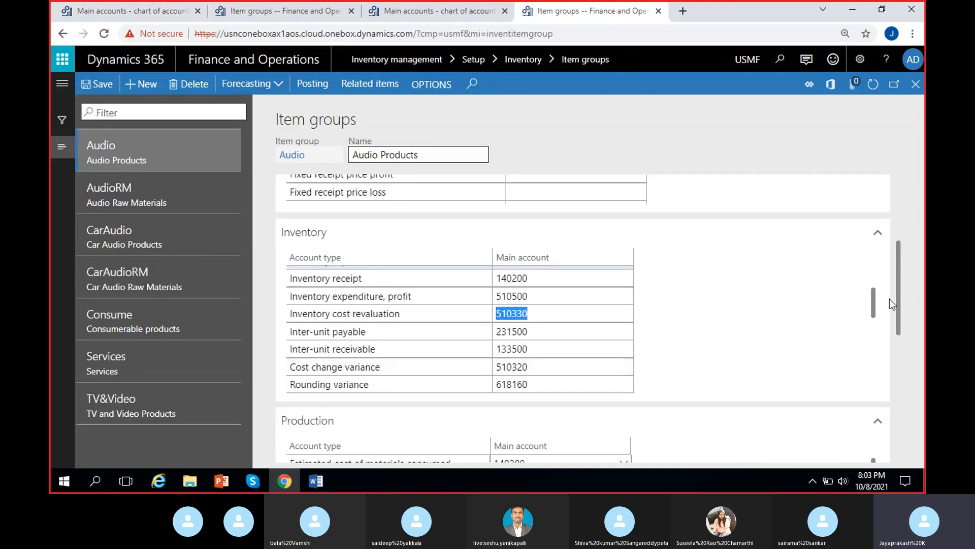
drag(875, 297, 876, 302)
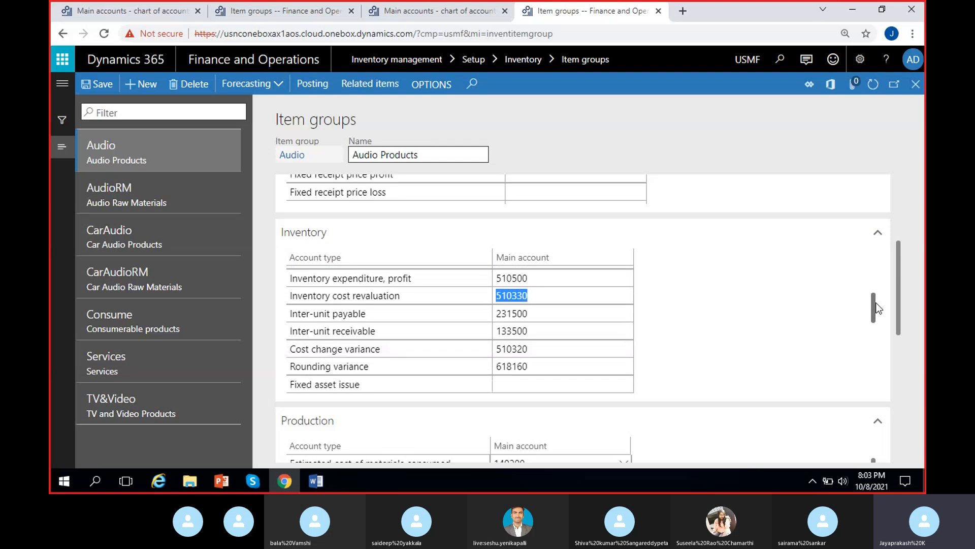
click(742, 344)
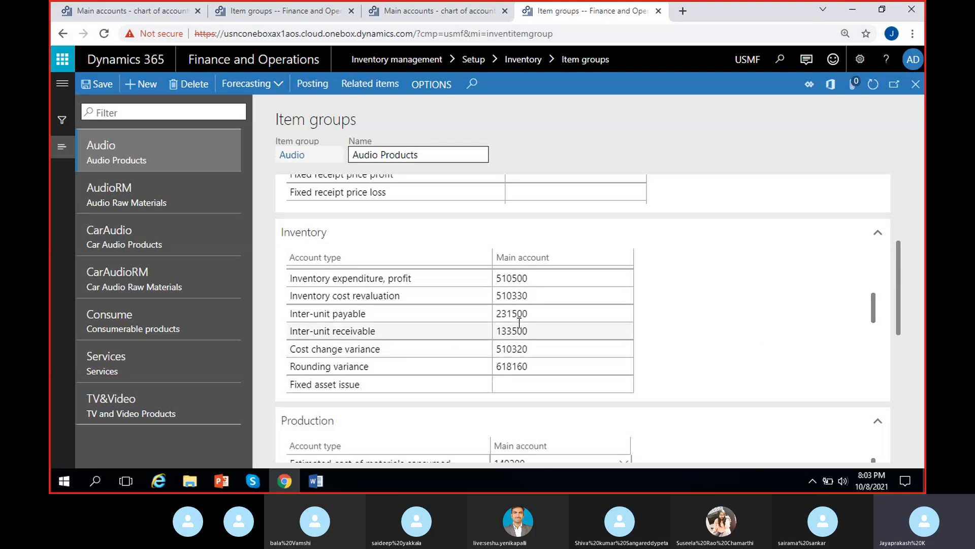
click(541, 316)
key(ctrl+c)
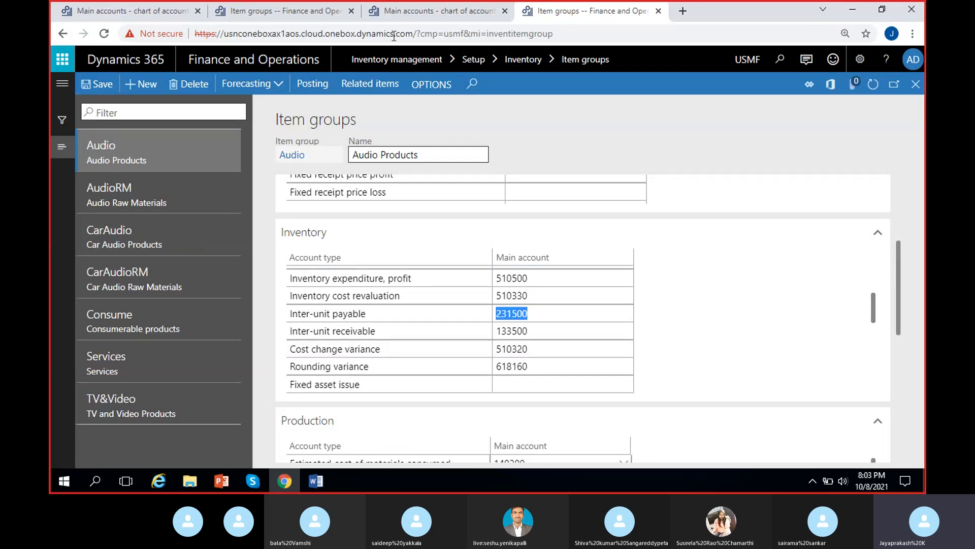
Step: Filter the USMF main accounts for 231500 and copy its account number
click(427, 15)
click(306, 131)
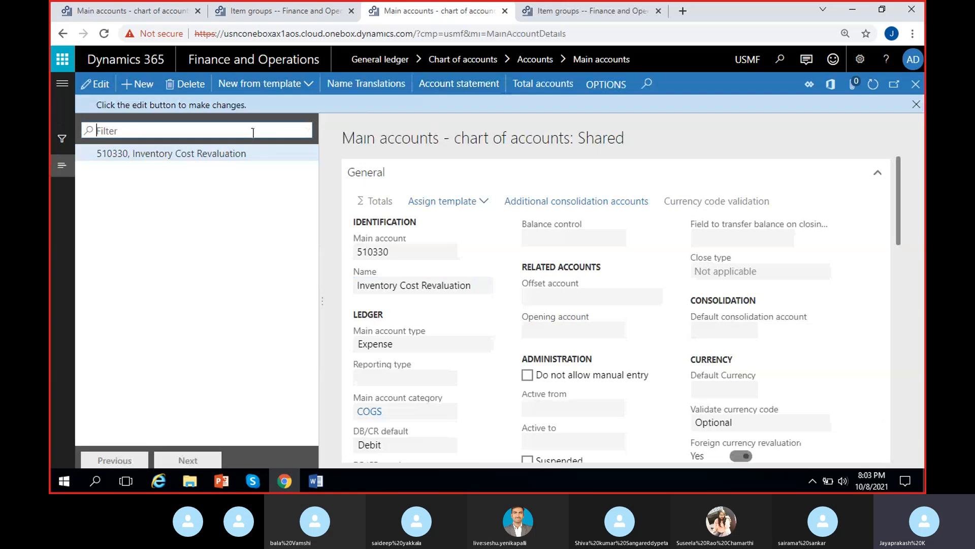
key(ctrl+v)
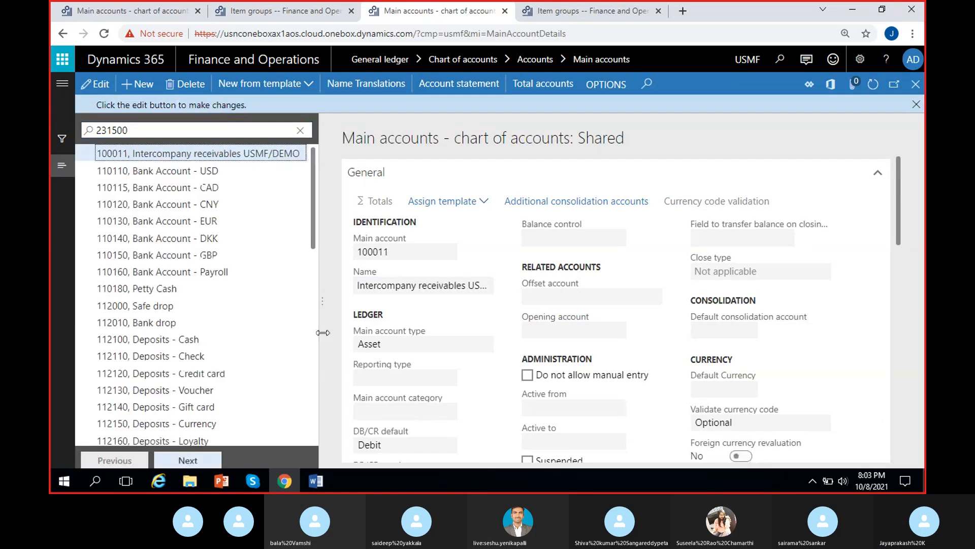
click(158, 126)
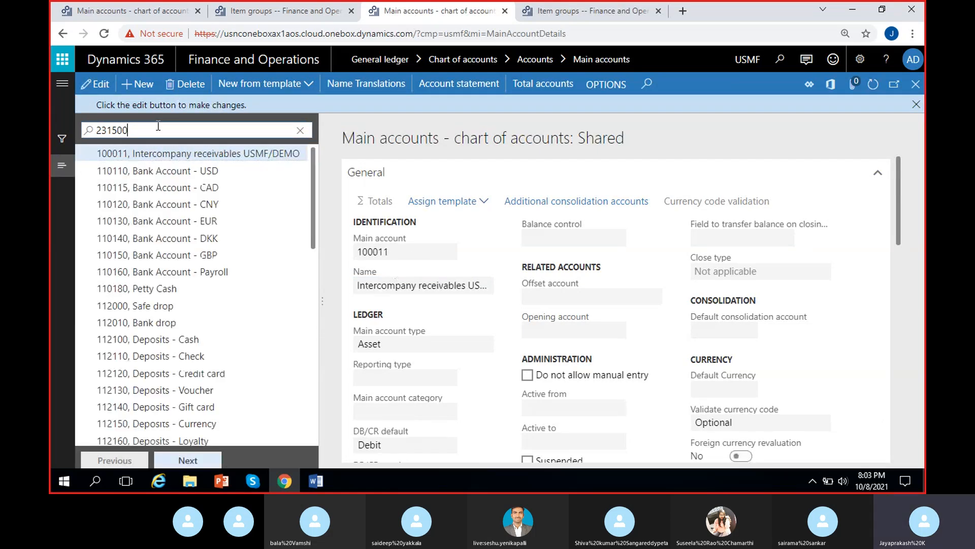
key(Return)
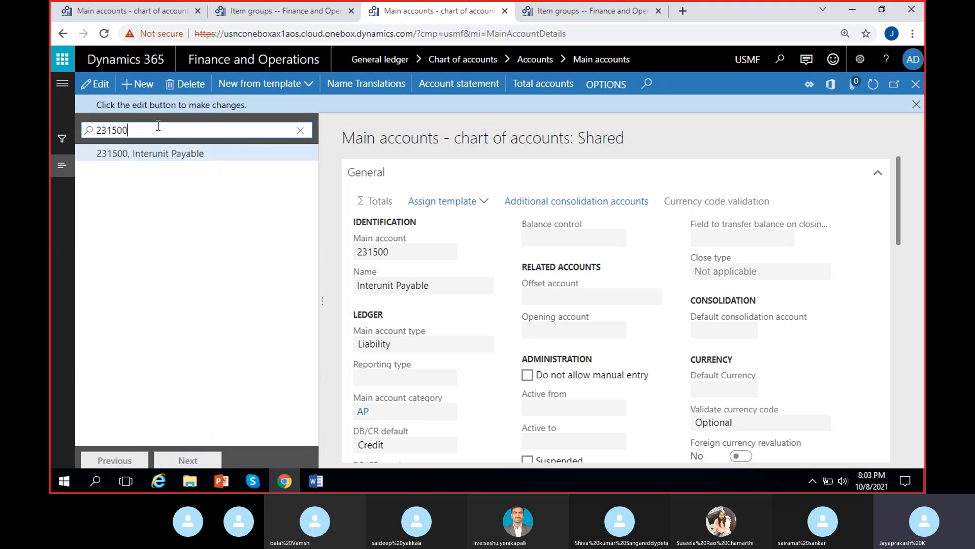
click(393, 253)
key(ctrl+c)
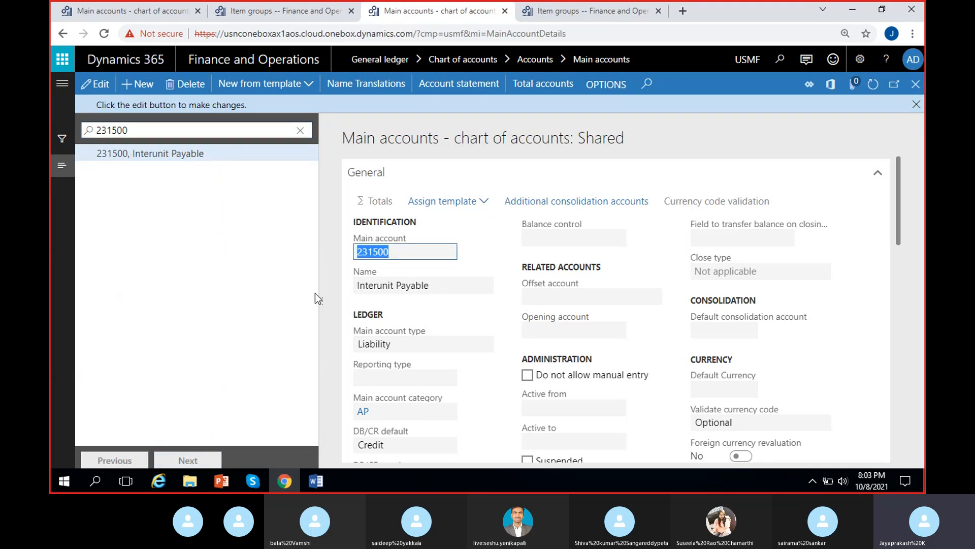
Step: Create a new MRF main account numbered 231500
click(103, 6)
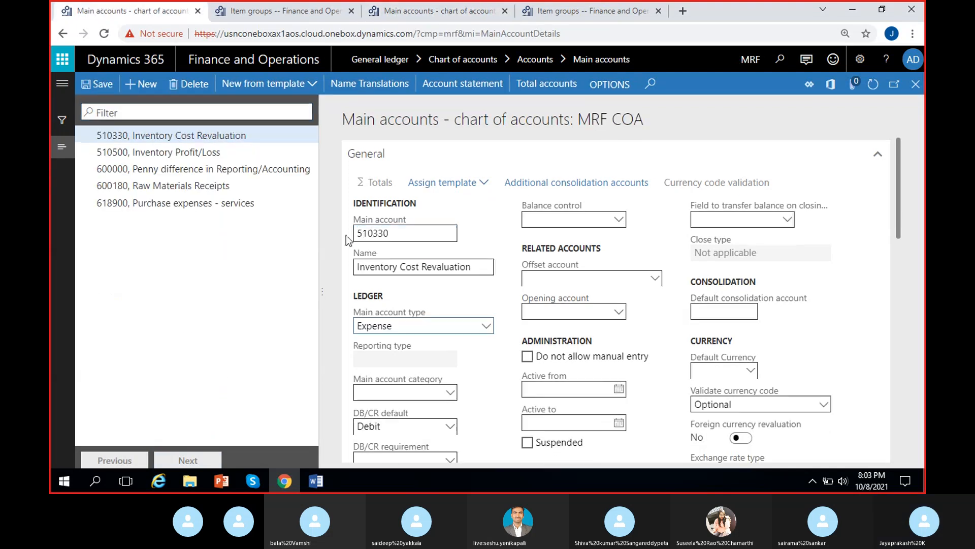
click(142, 84)
key(ctrl+v)
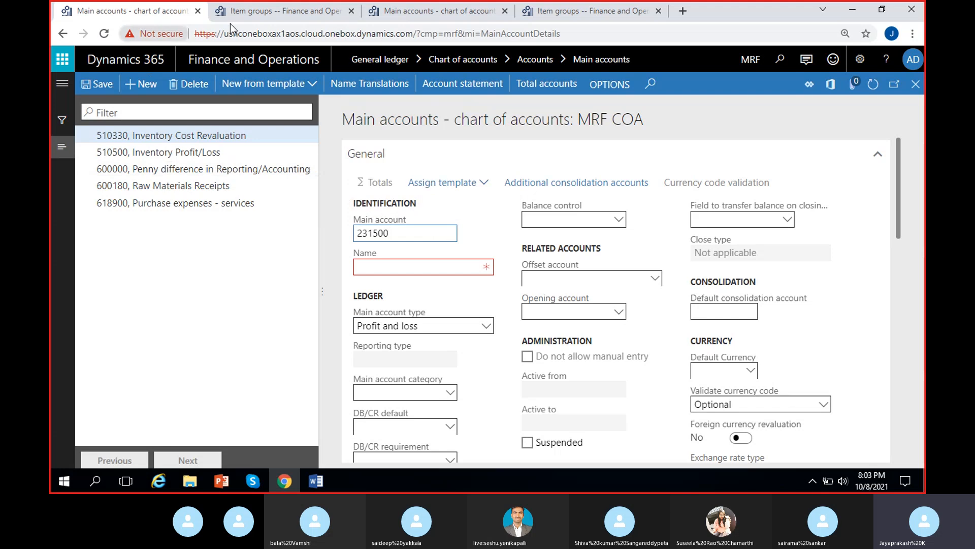
Step: Copy the USMF name, name the MRF account 231500 Interunit Payable and set its type to Liability
click(443, 11)
click(442, 290)
key(ctrl+c)
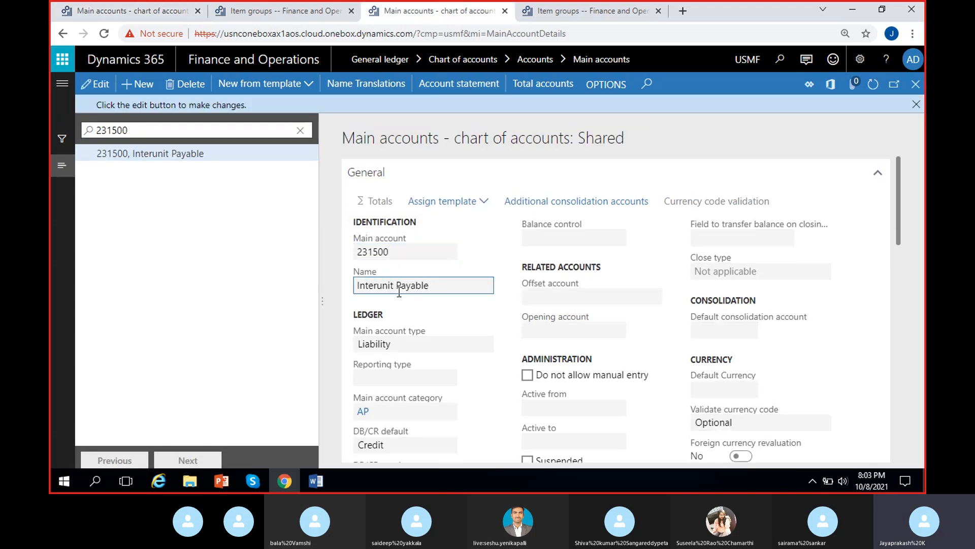
click(141, 14)
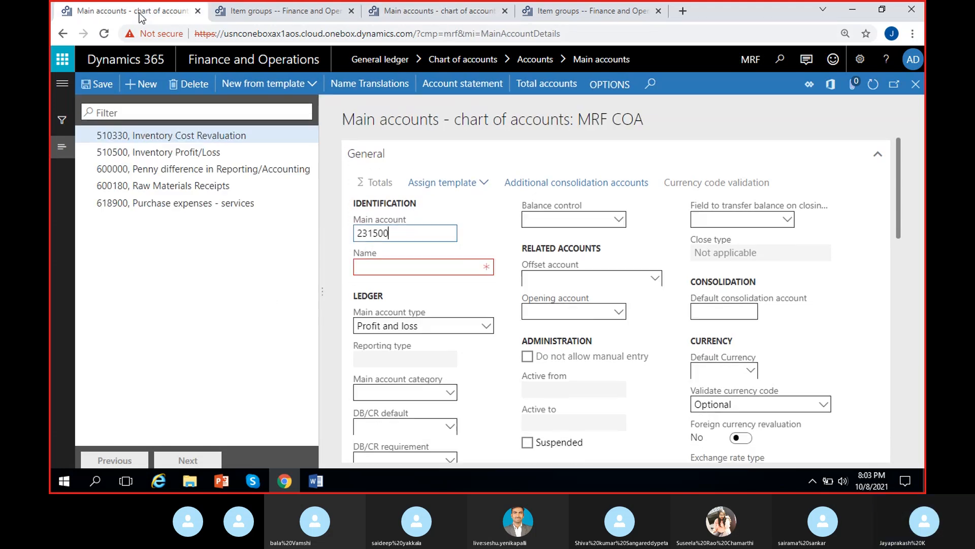
click(375, 268)
key(ctrl+v)
click(401, 325)
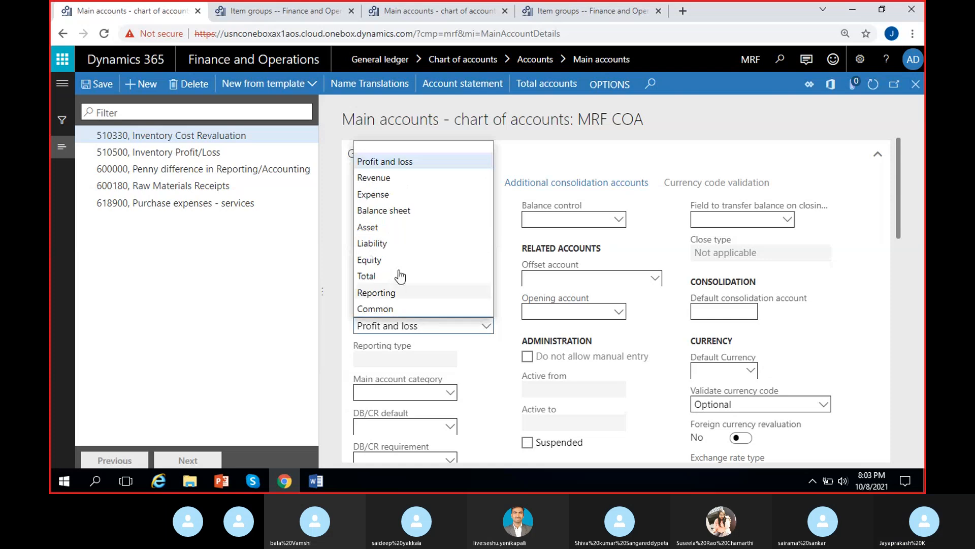
click(399, 238)
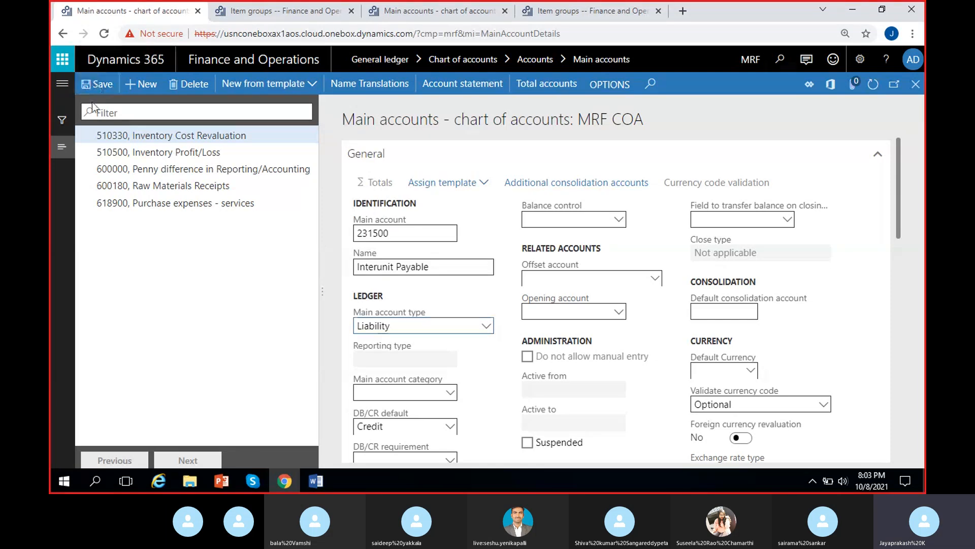
Step: Copy the Inter-unit receivable account 133500 from the Audio item group and filter the USMF main accounts for it
click(437, 15)
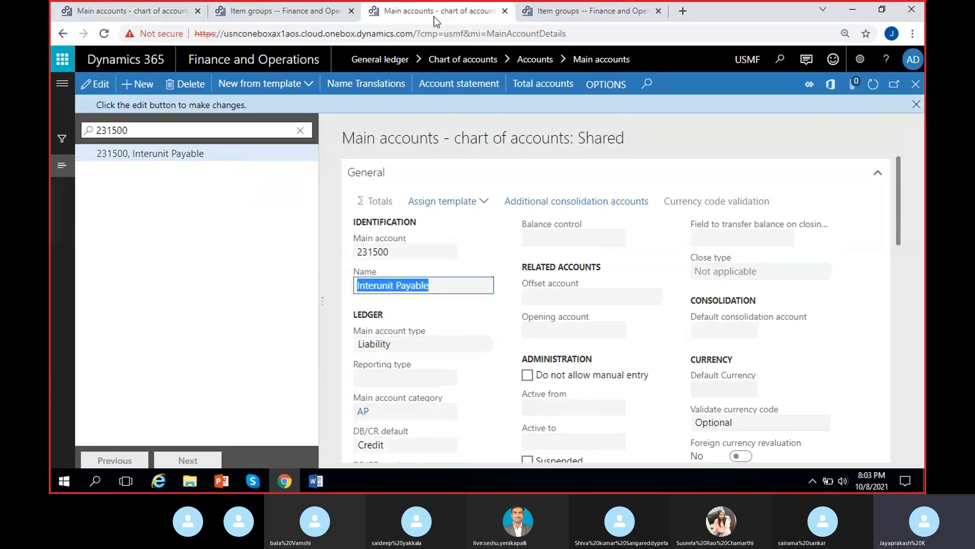
click(567, 12)
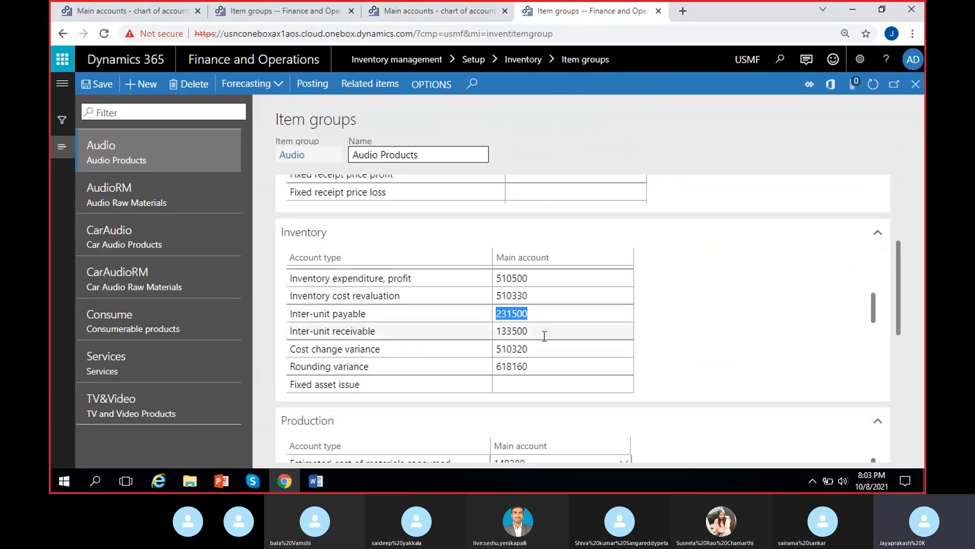
click(424, 11)
click(161, 153)
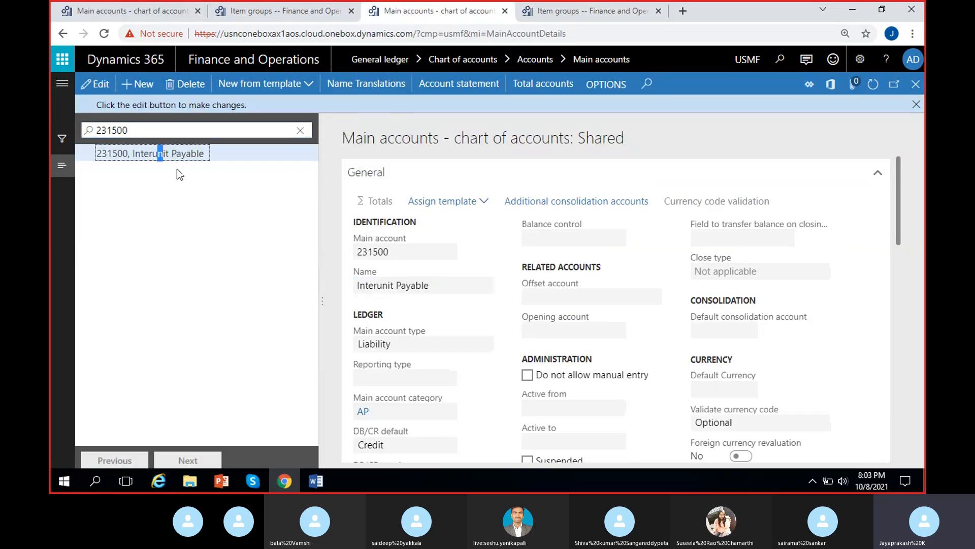
click(211, 127)
text(133500)
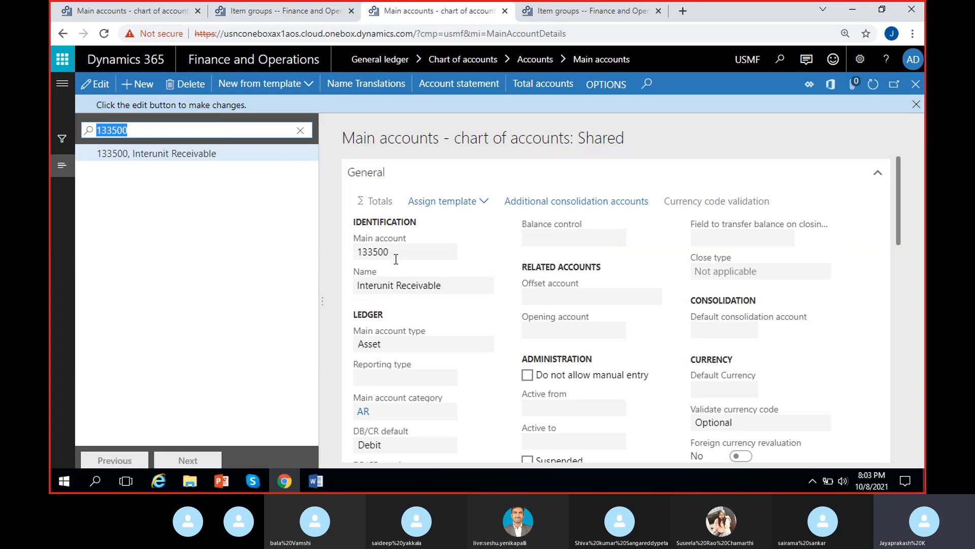
Step: Create MRF main account 133500 named Interunit Receivable, copied from USMF, with type Asset
click(80, 14)
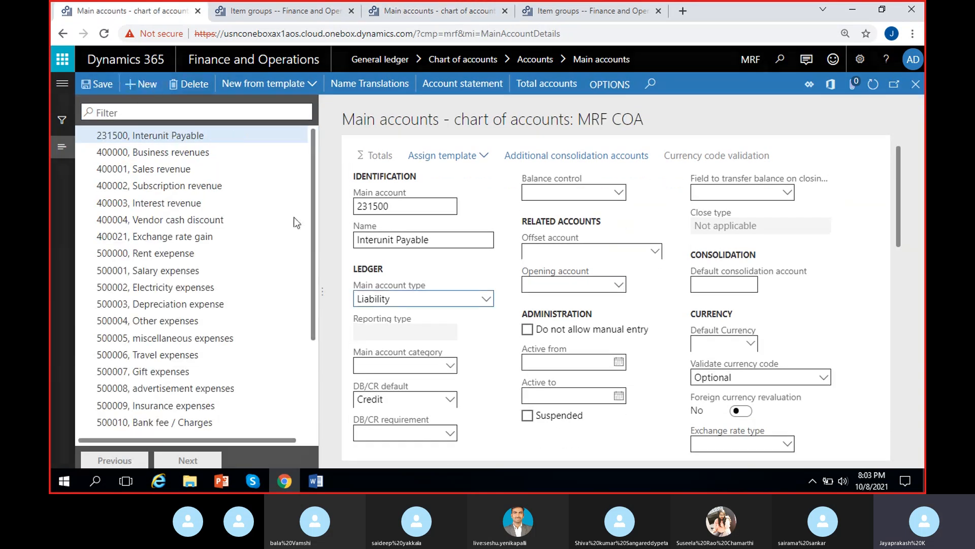
text(133500)
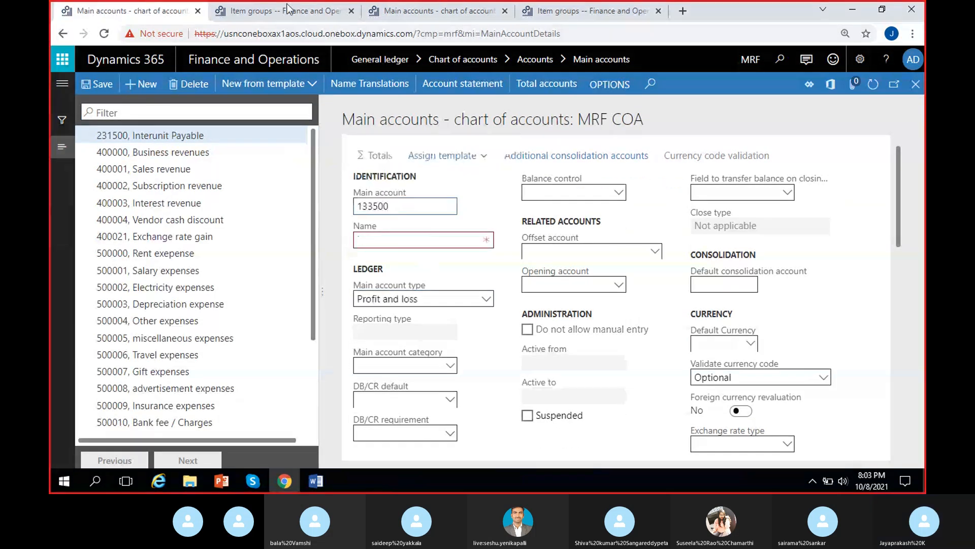
click(266, 10)
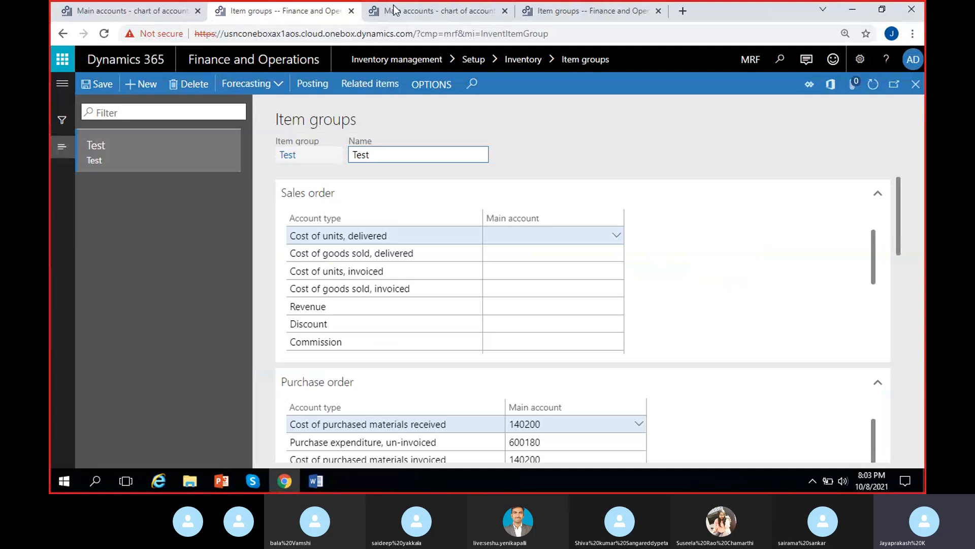
click(421, 9)
drag(446, 289, 338, 298)
key(ctrl+c)
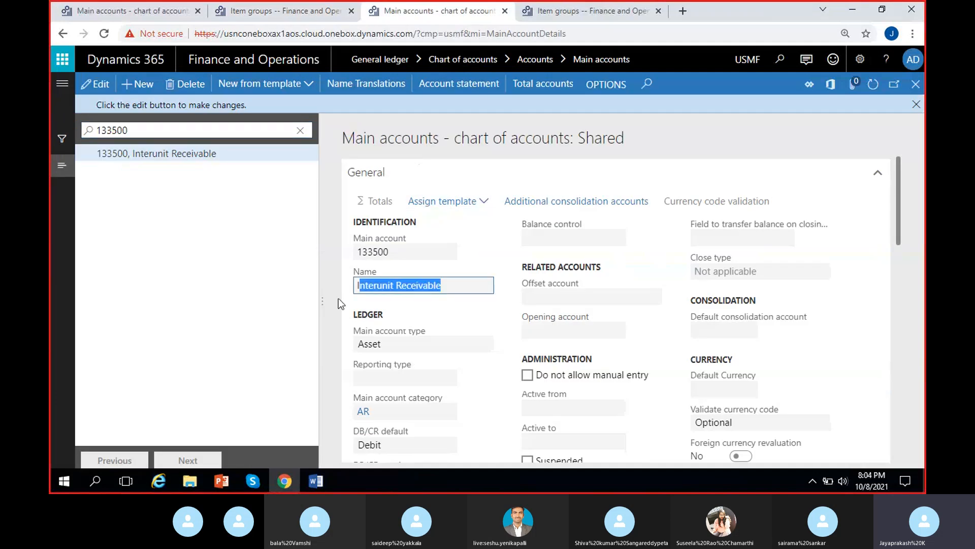
click(114, 11)
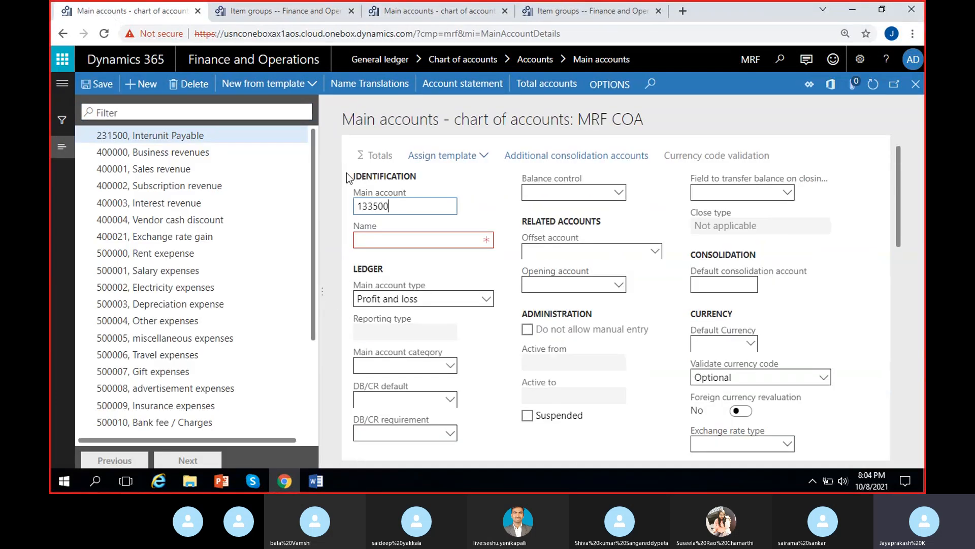
click(385, 241)
key(ctrl+v)
click(485, 299)
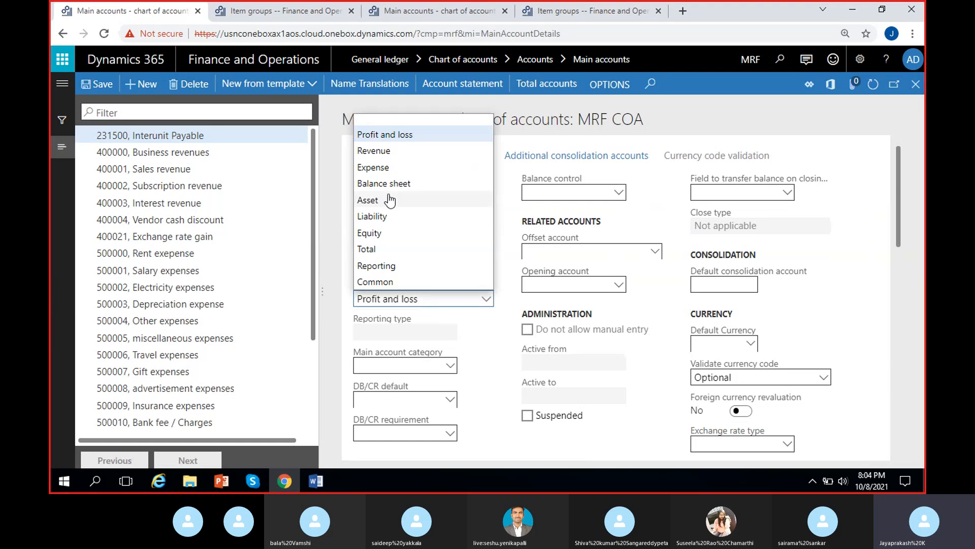
click(391, 201)
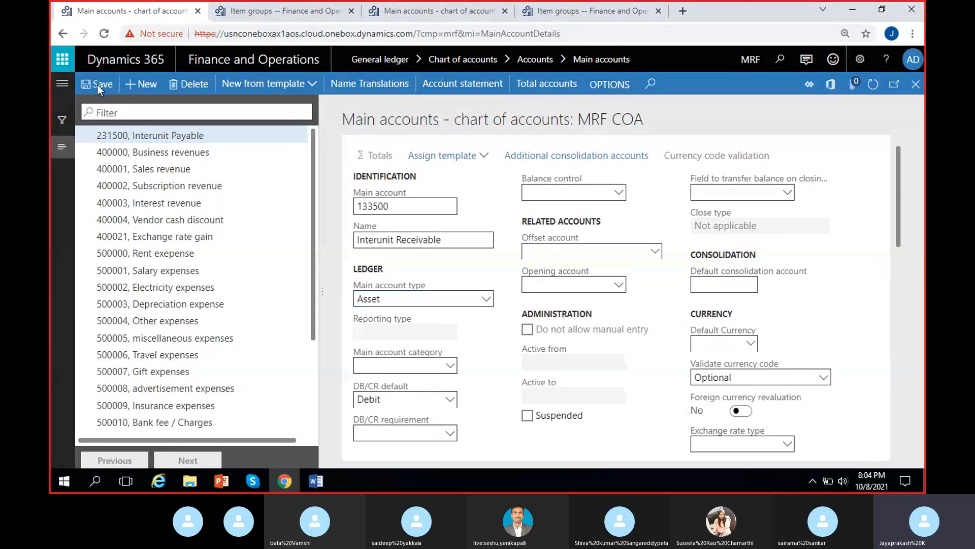
Step: Copy the Cost change variance account 510320 from the Audio item group and filter the USMF main accounts for it
click(590, 11)
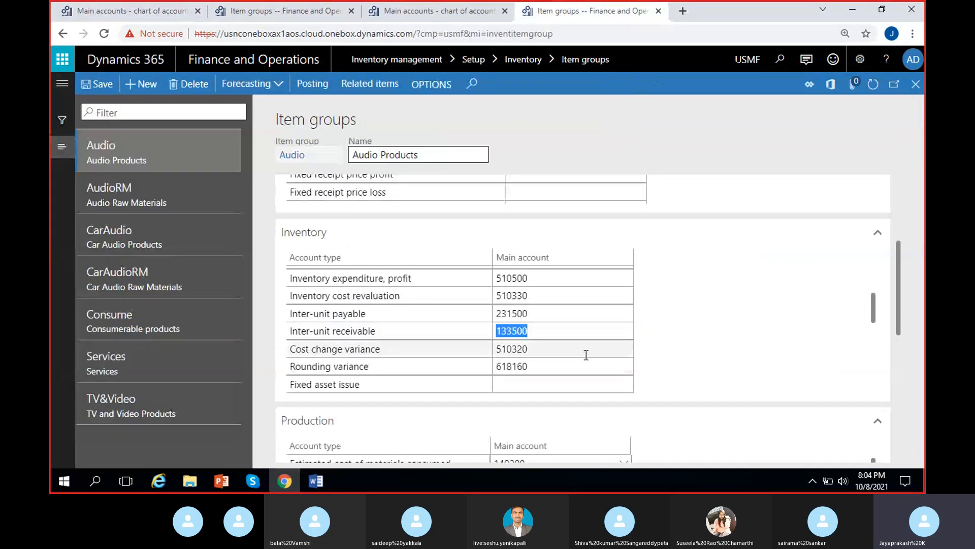
drag(535, 350, 477, 350)
key(ctrl+c)
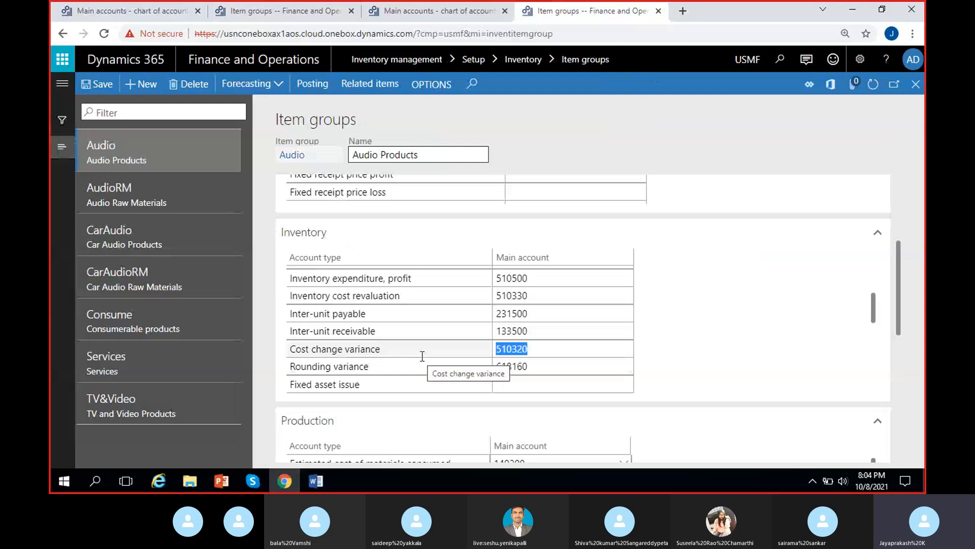
click(403, 13)
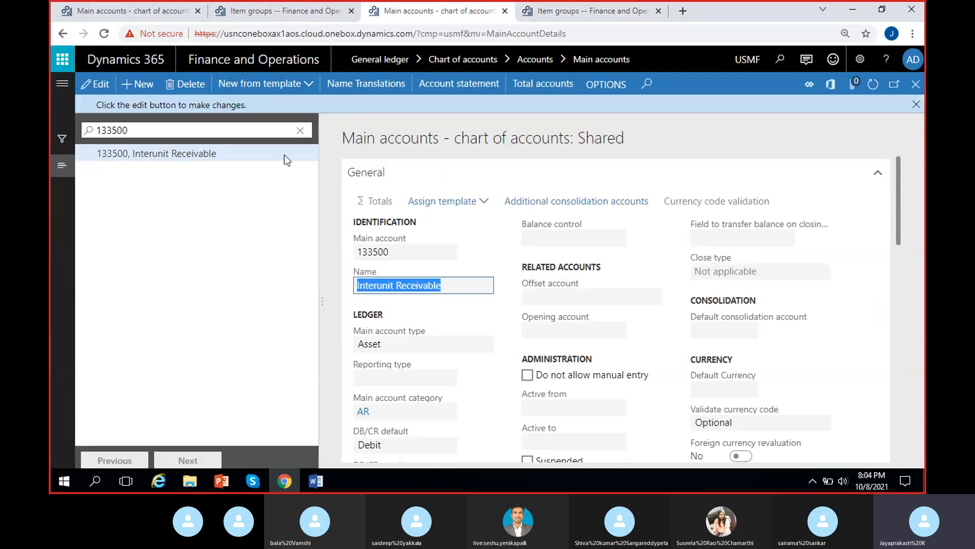
click(304, 131)
key(ctrl+v)
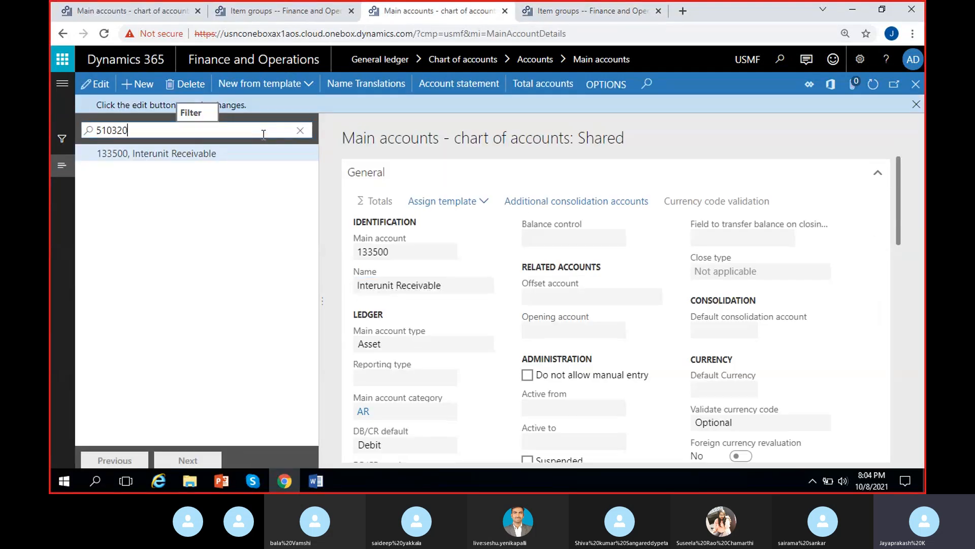
click(210, 129)
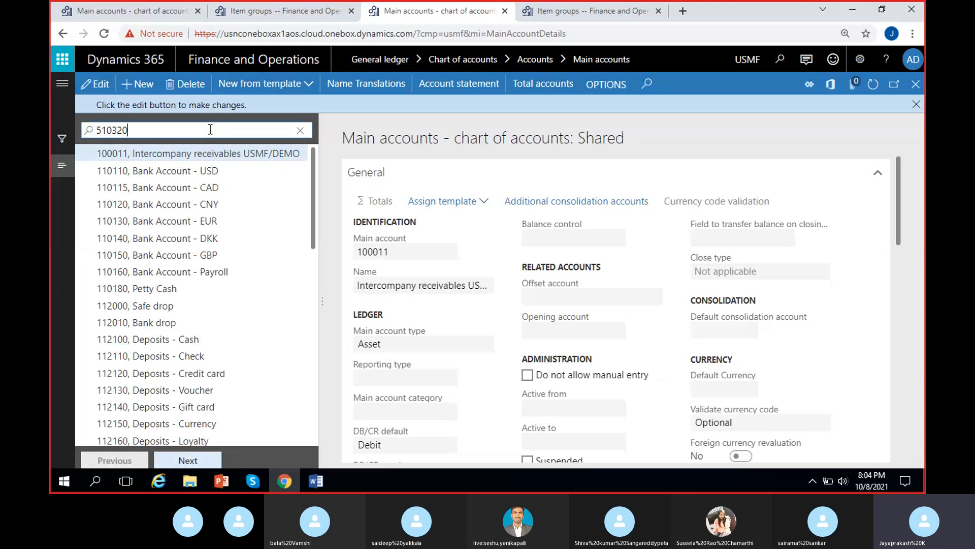
key(Return)
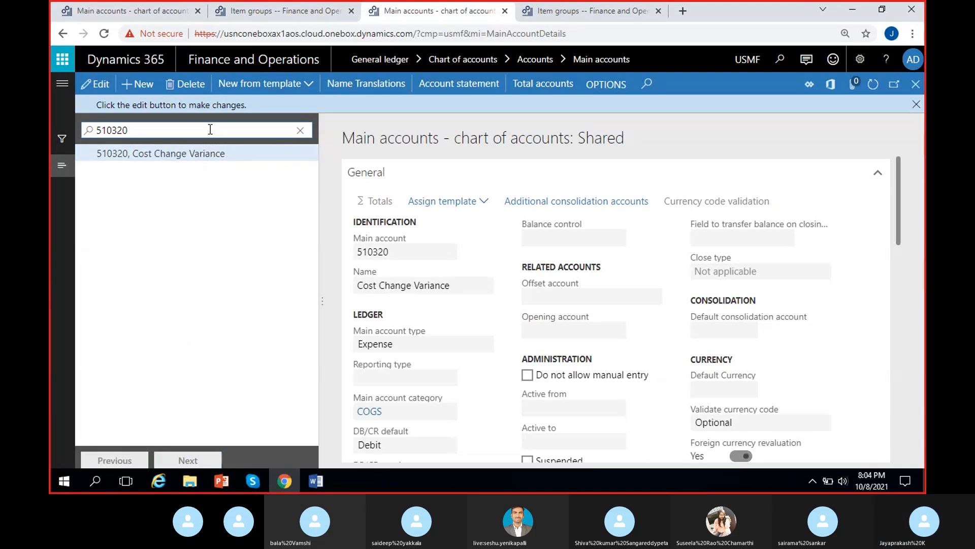
Step: Enter 510320 as the new MRF main account number and copy its USMF name Cost Change Variance
click(118, 11)
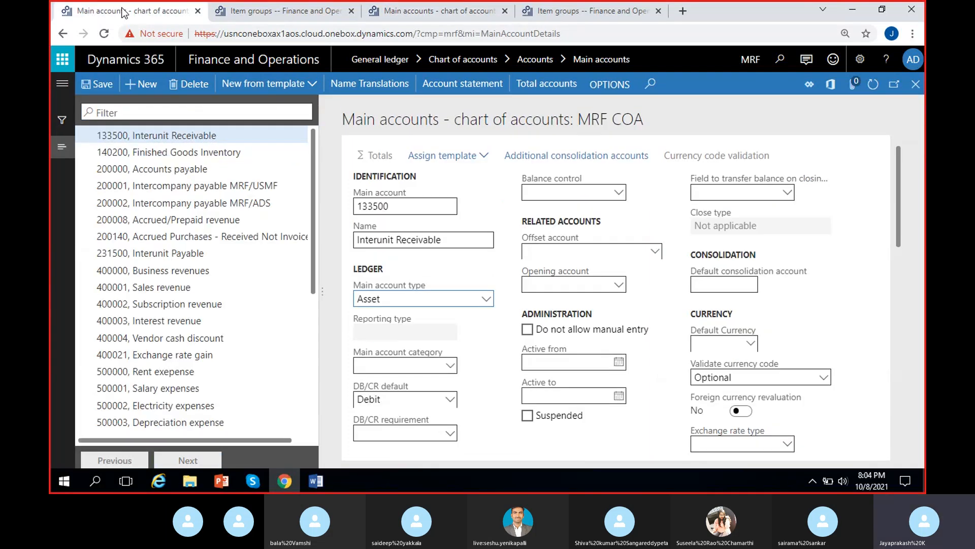
click(390, 209)
key(ctrl+v)
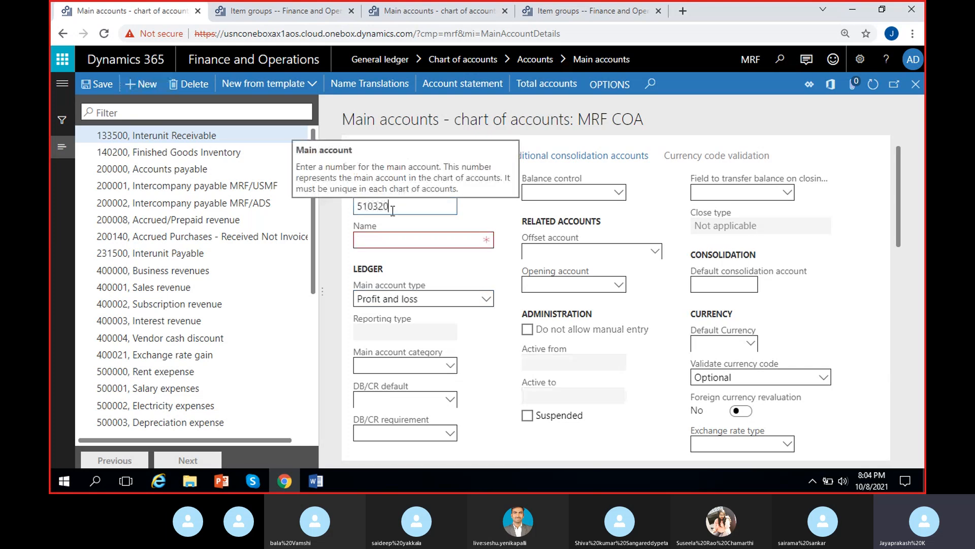
click(425, 20)
key(ctrl+c)
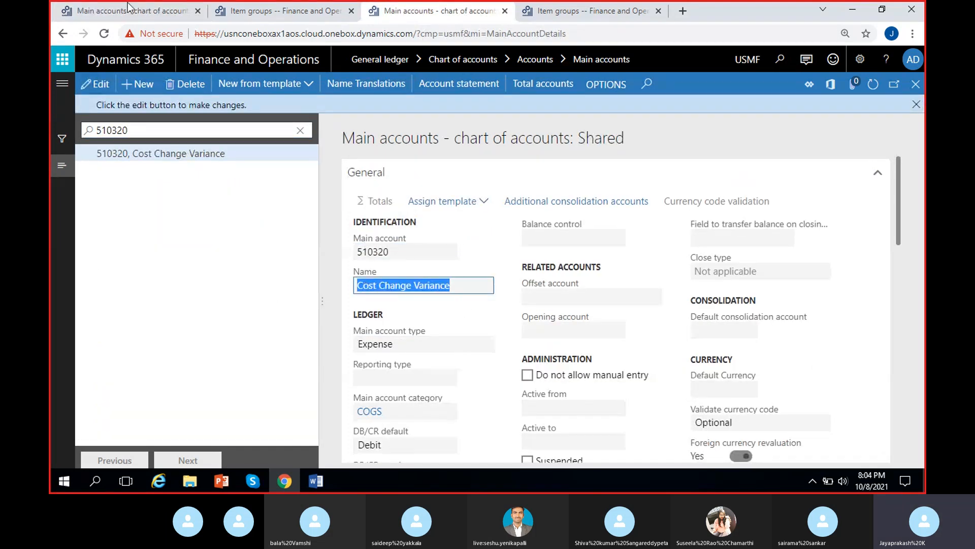
Step: Paste the name Cost Change Variance into the new MRF account 510320, set its type to Expense, and save it
click(118, 10)
click(370, 237)
key(ctrl+v)
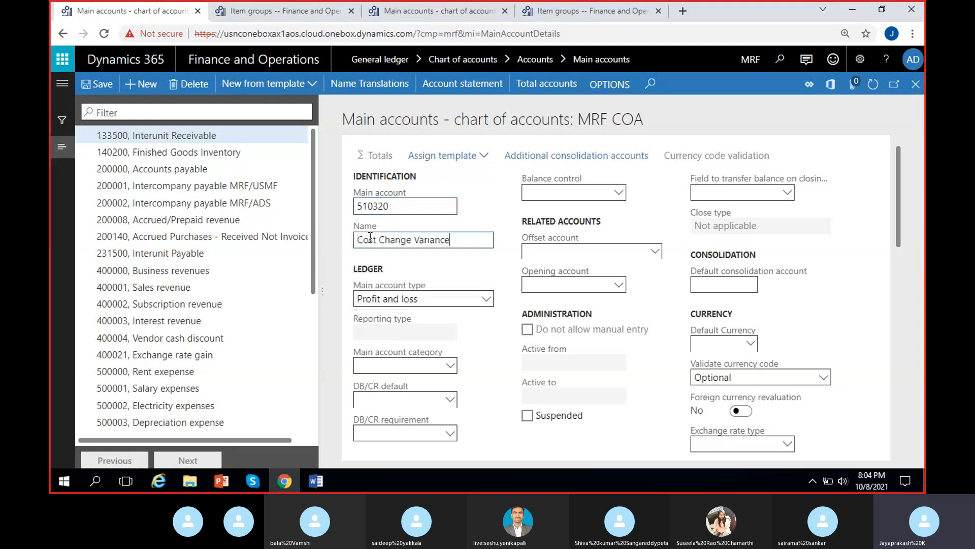
click(437, 17)
click(158, 16)
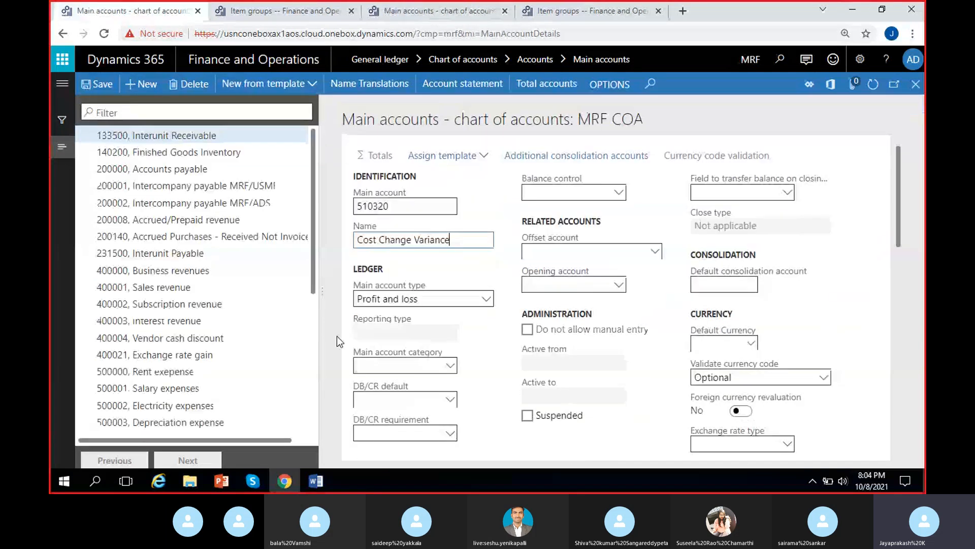
click(380, 300)
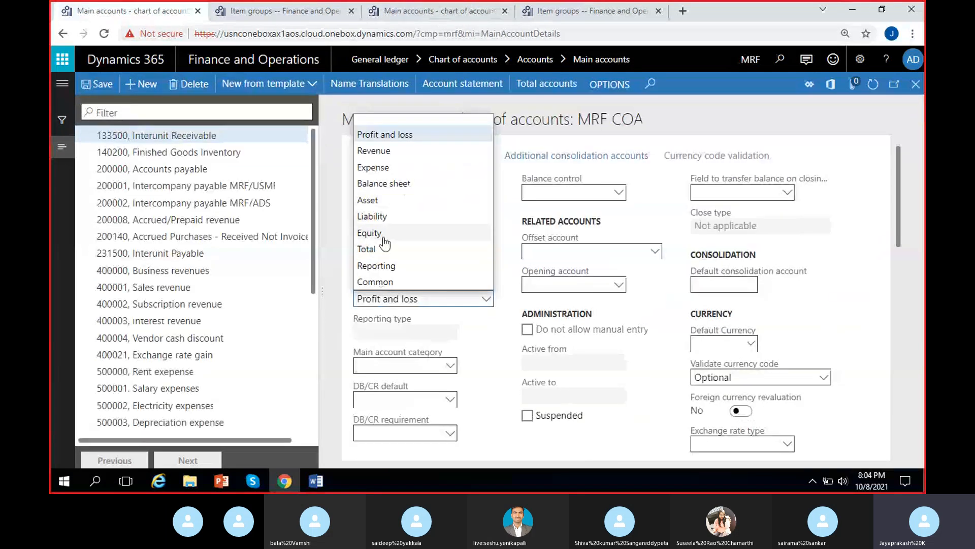
click(373, 168)
click(92, 91)
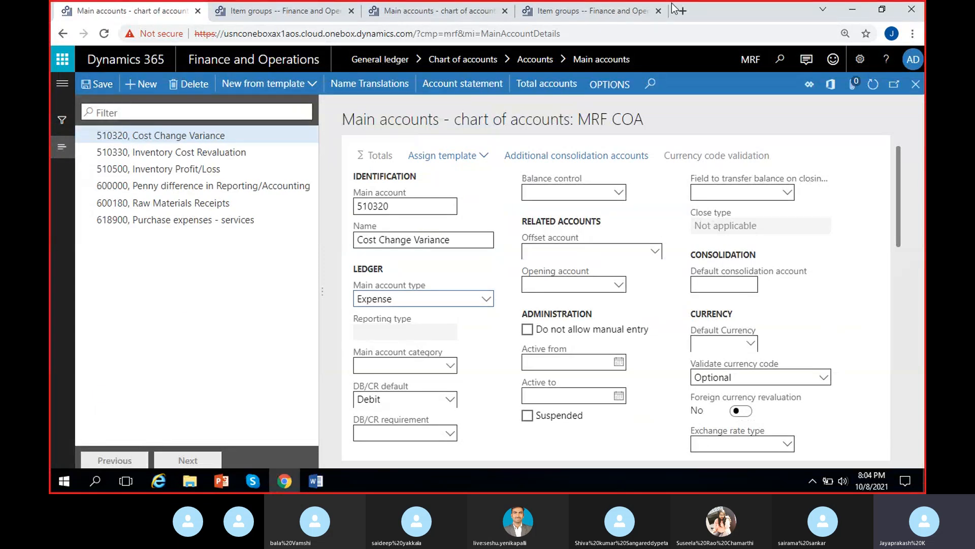
Step: Copy the Rounding variance account 618160 from the Audio item group and filter the USMF main accounts for it
click(582, 10)
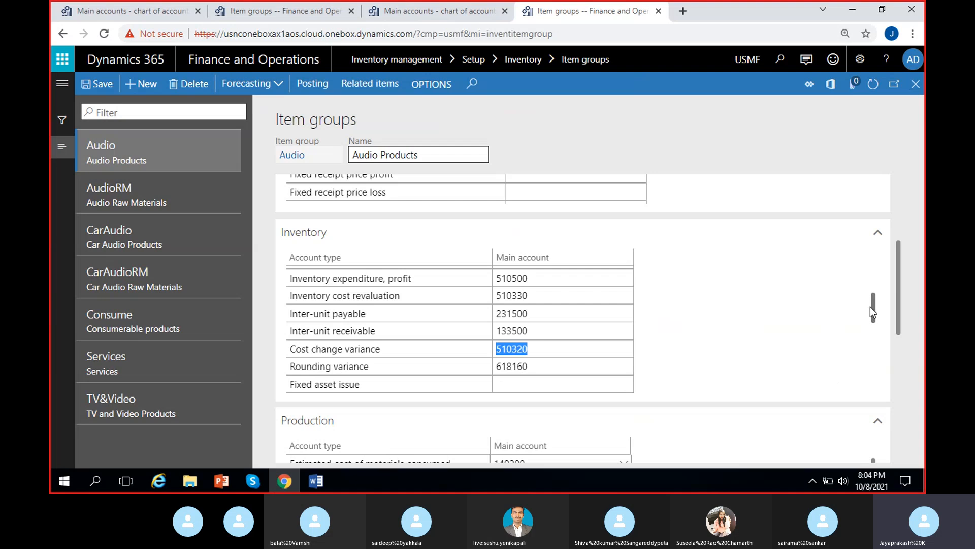
drag(876, 311, 880, 318)
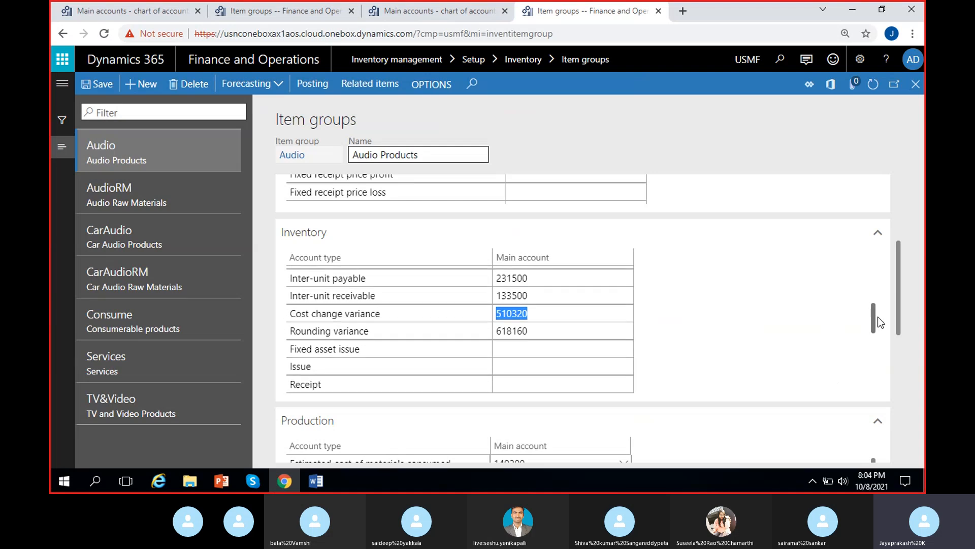
click(544, 327)
key(ctrl+c)
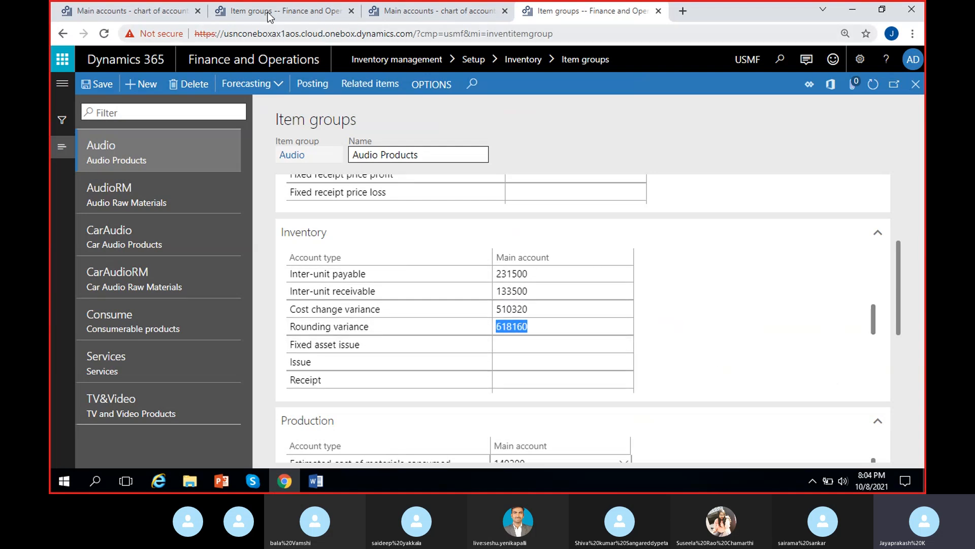
click(428, 16)
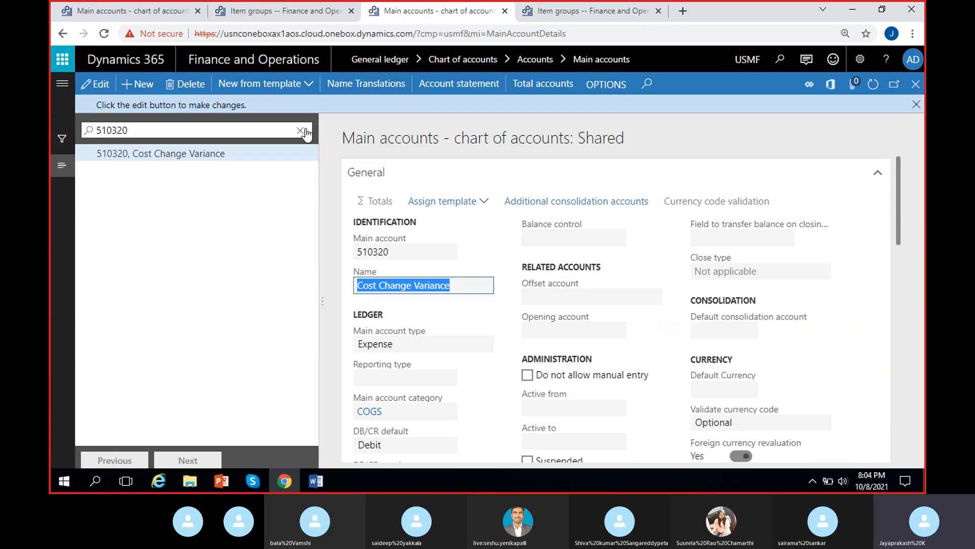
key(ctrl+v)
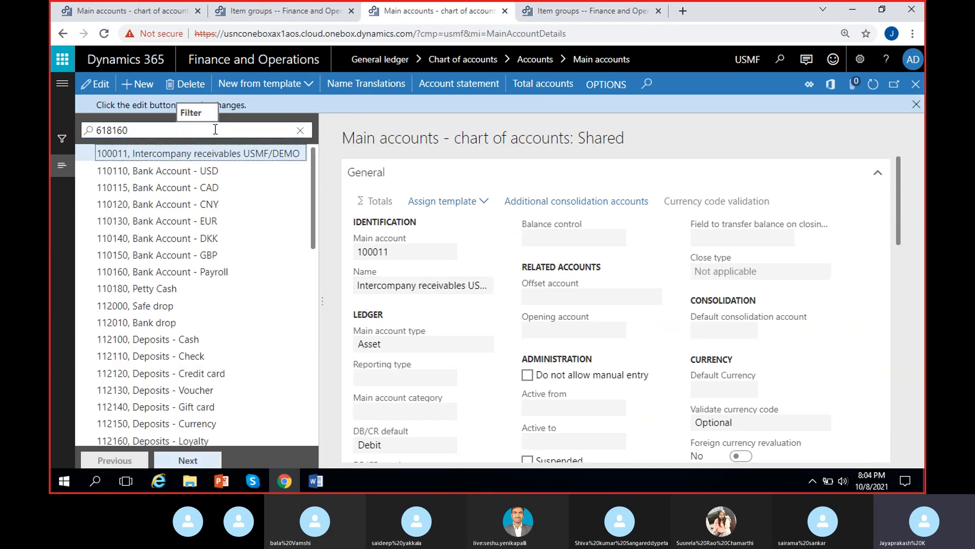
click(161, 127)
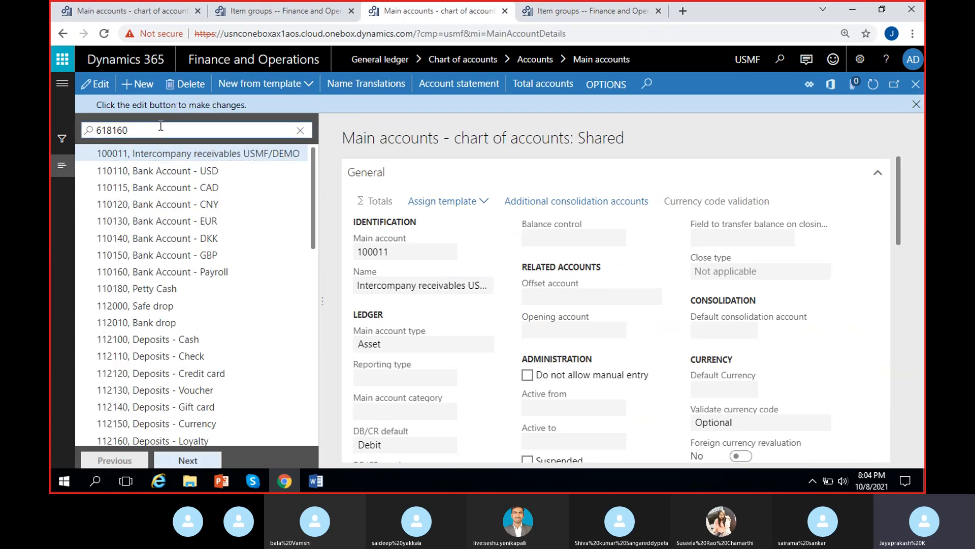
key(Return)
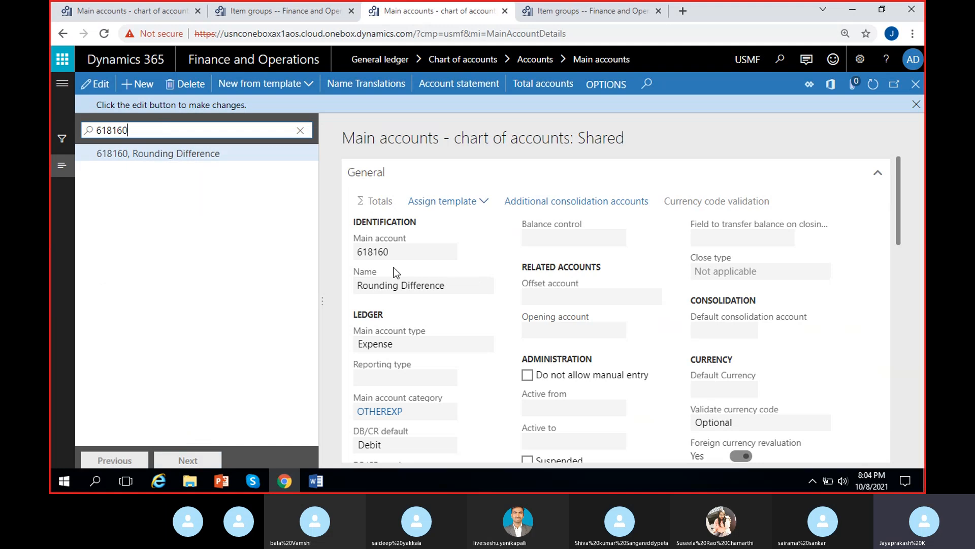
Step: Create a new MRF main account 618160 and paste its USMF name Rounding Difference
click(119, 16)
click(138, 84)
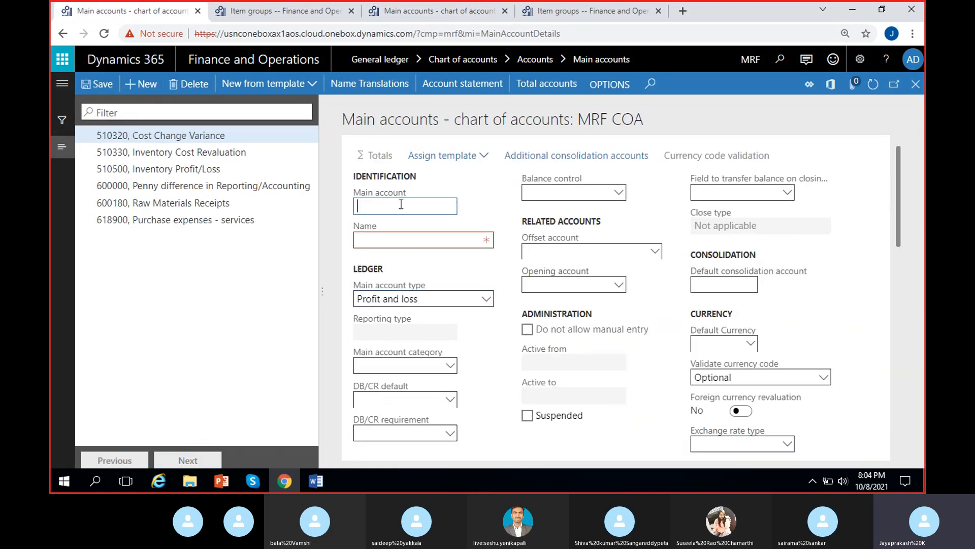
key(ctrl+v)
click(440, 239)
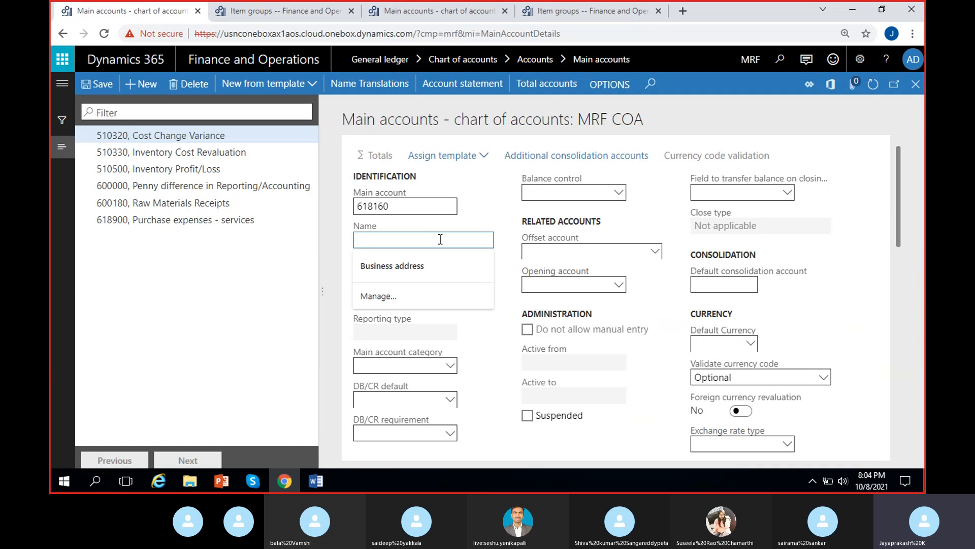
key(ctrl+Tab)
key(ctrl+Tab)
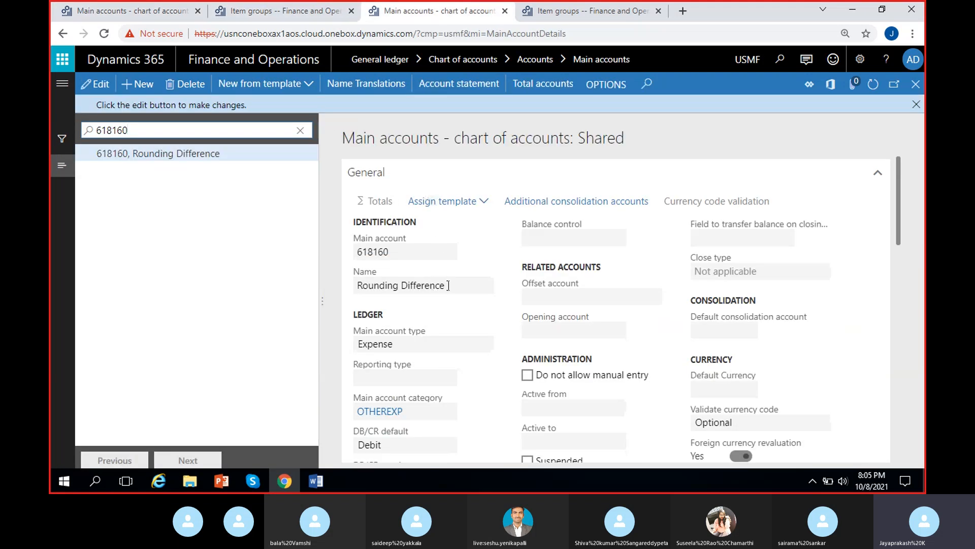
click(100, 4)
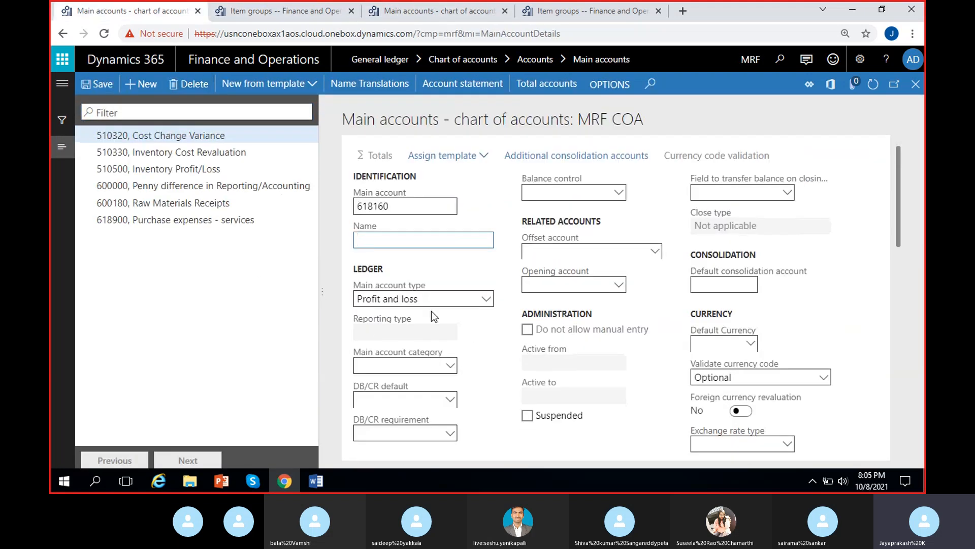
text(Rounding Difference)
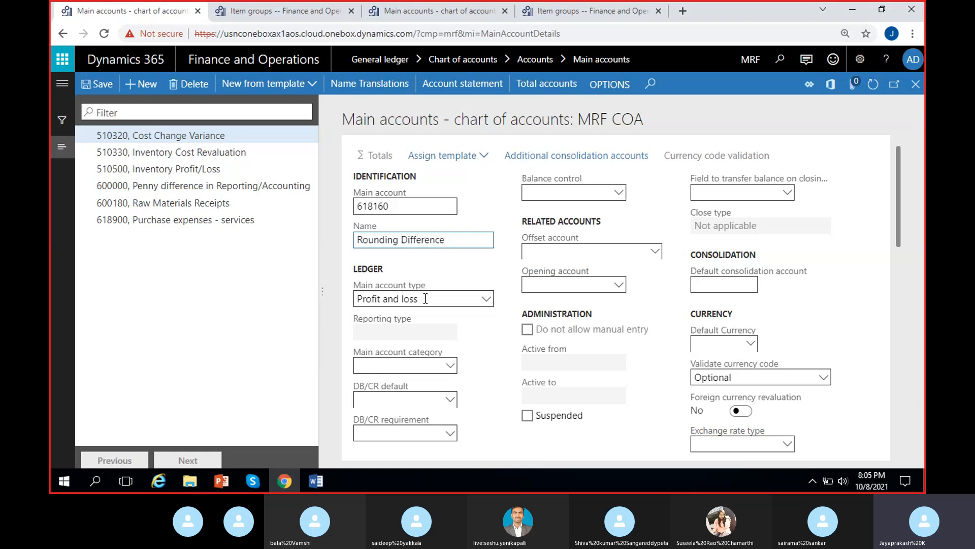
Step: Set the 618160 account's main account type to Expense and save it
click(430, 8)
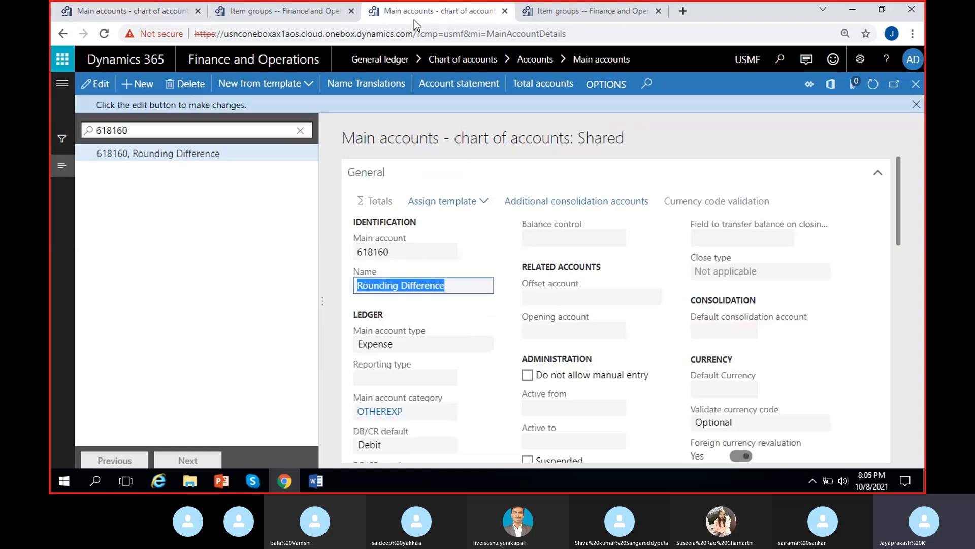
click(117, 6)
click(395, 296)
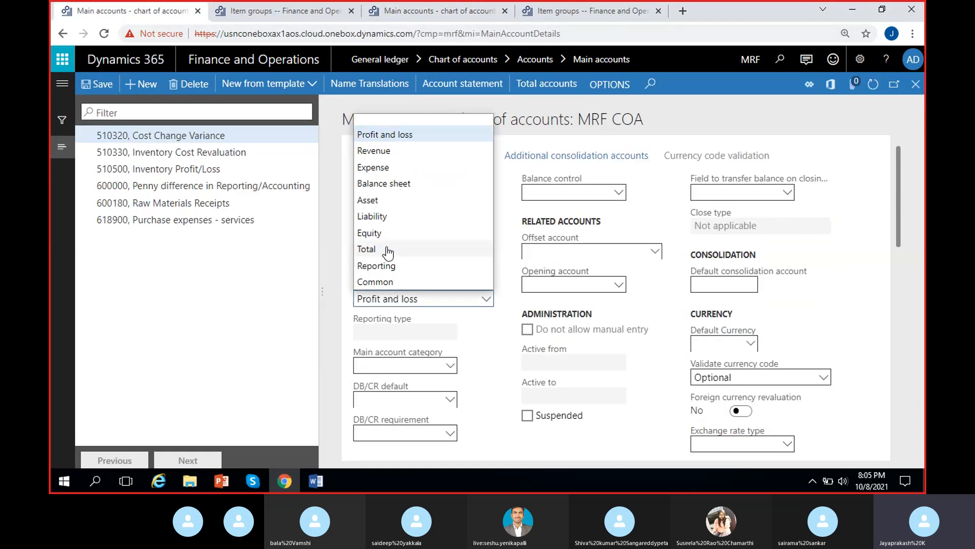
click(384, 172)
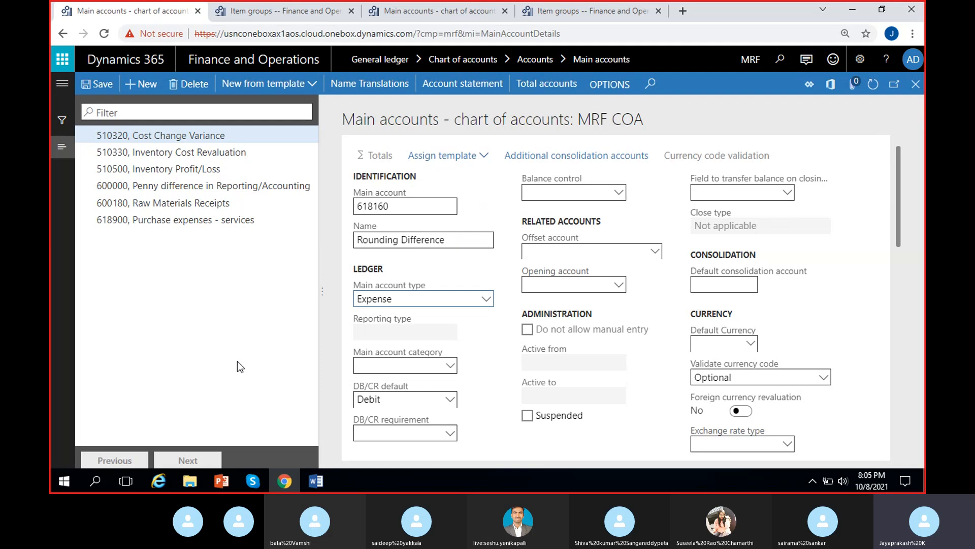
click(93, 90)
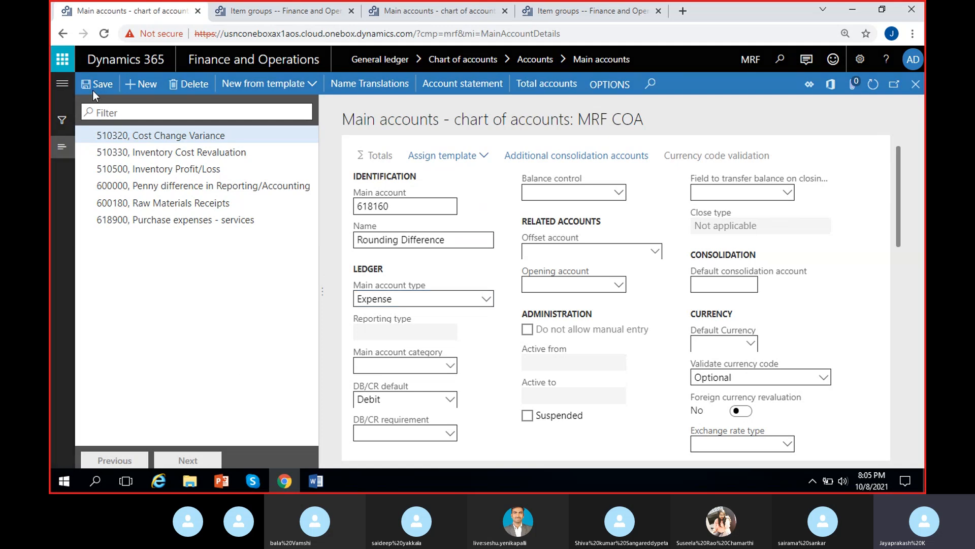
Step: Copy the Price difference for moving average account 510600 from the Audio item group and filter the USMF main accounts for it
click(588, 11)
drag(876, 309, 876, 366)
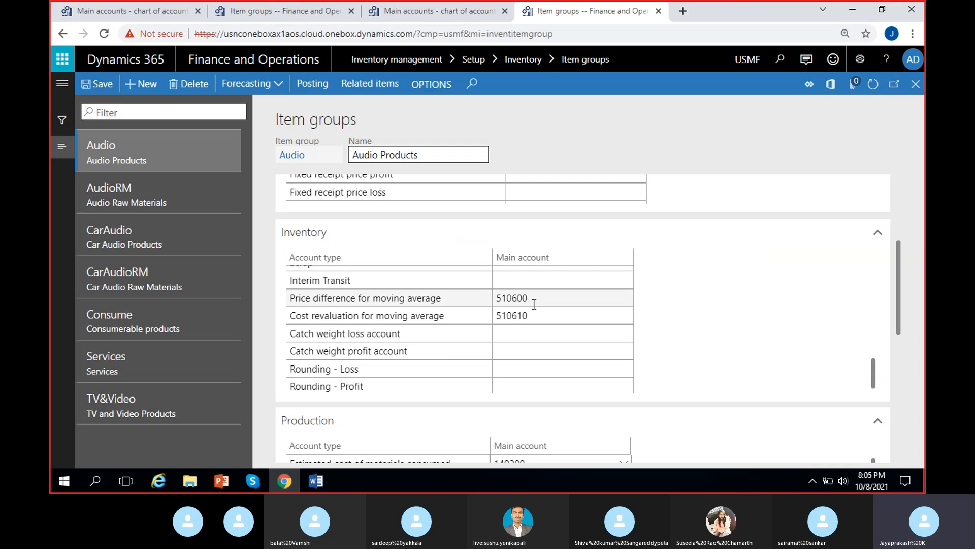
click(536, 304)
key(ctrl+c)
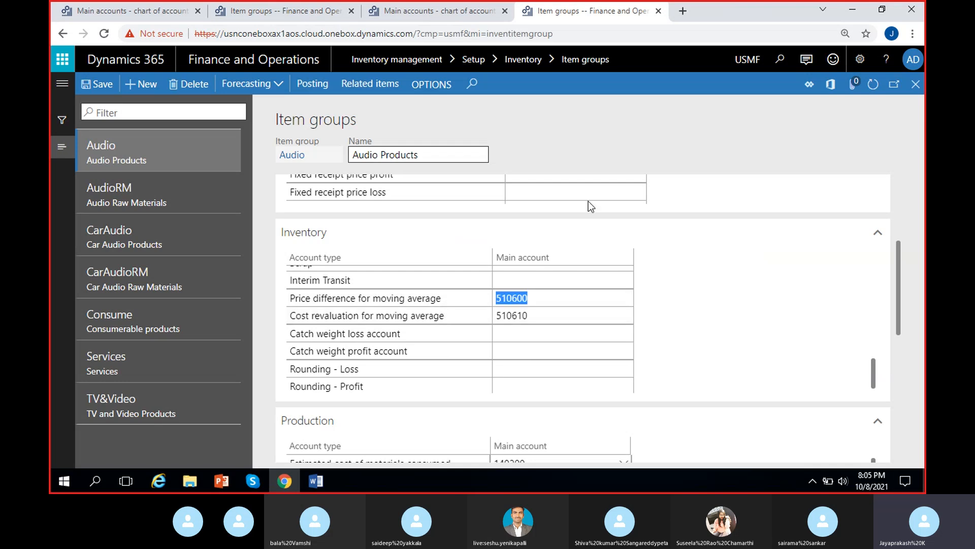
click(309, 10)
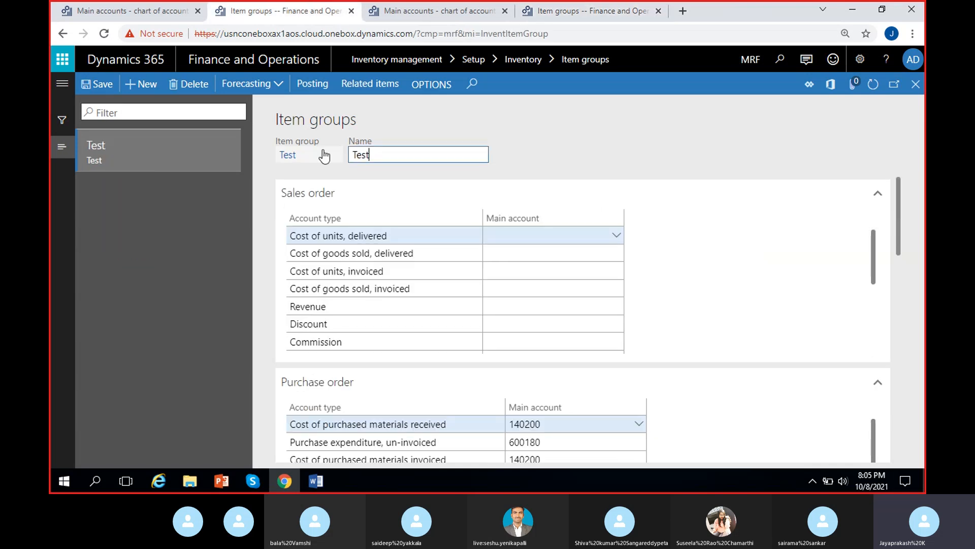
click(414, 15)
double_click(188, 130)
key(ctrl+v)
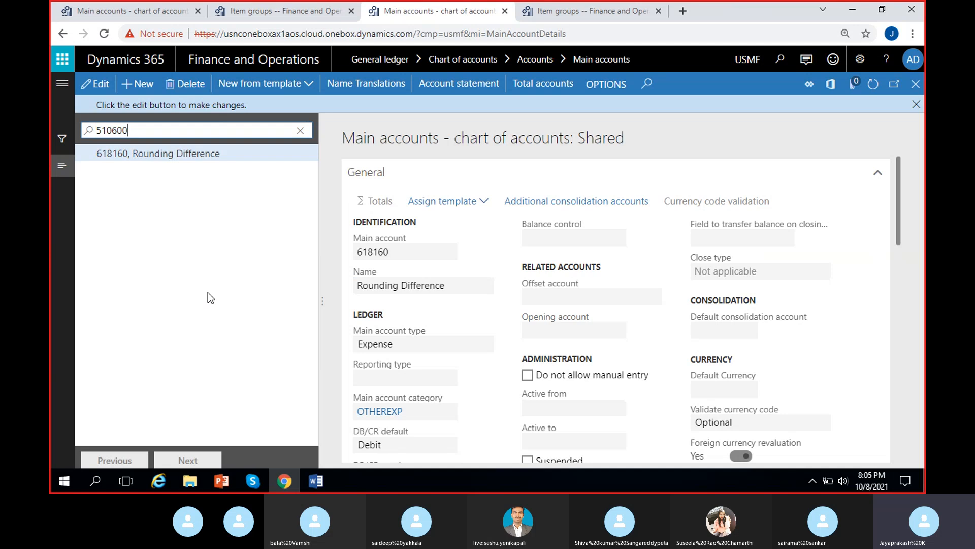
key(Return)
key(ctrl+c)
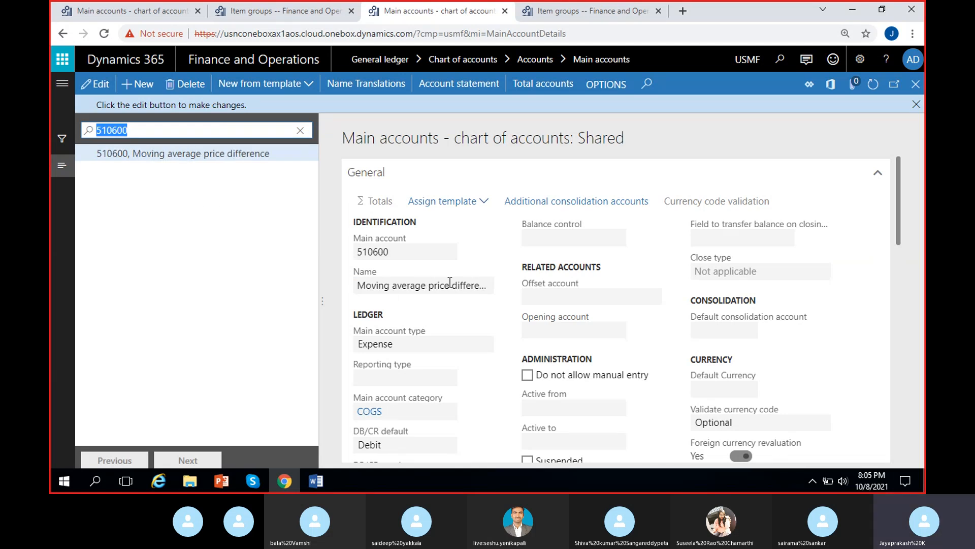
Step: Create a new MRF main account 510600 and copy its USMF name Moving average price difference
click(138, 6)
click(153, 85)
click(408, 209)
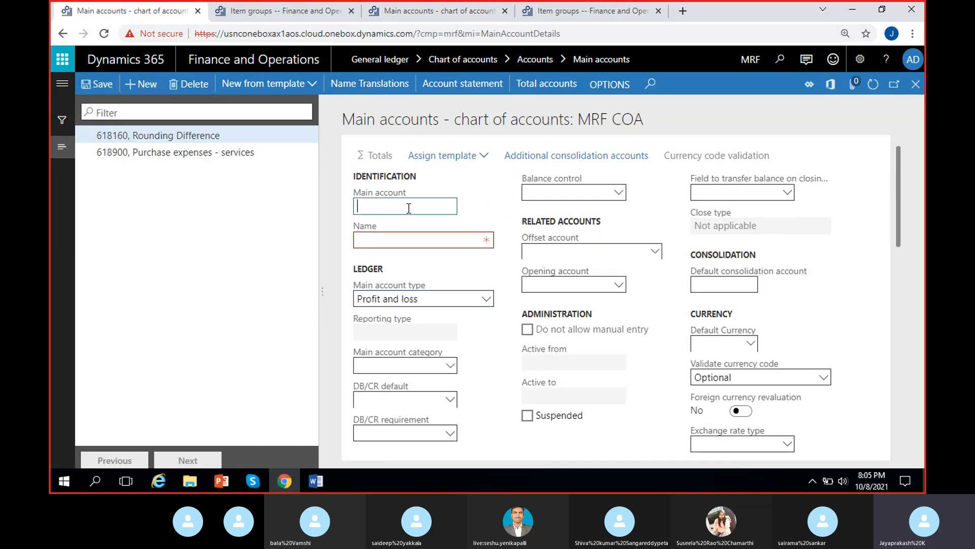
key(ctrl+v)
click(409, 14)
drag(367, 284, 538, 291)
key(ctrl+c)
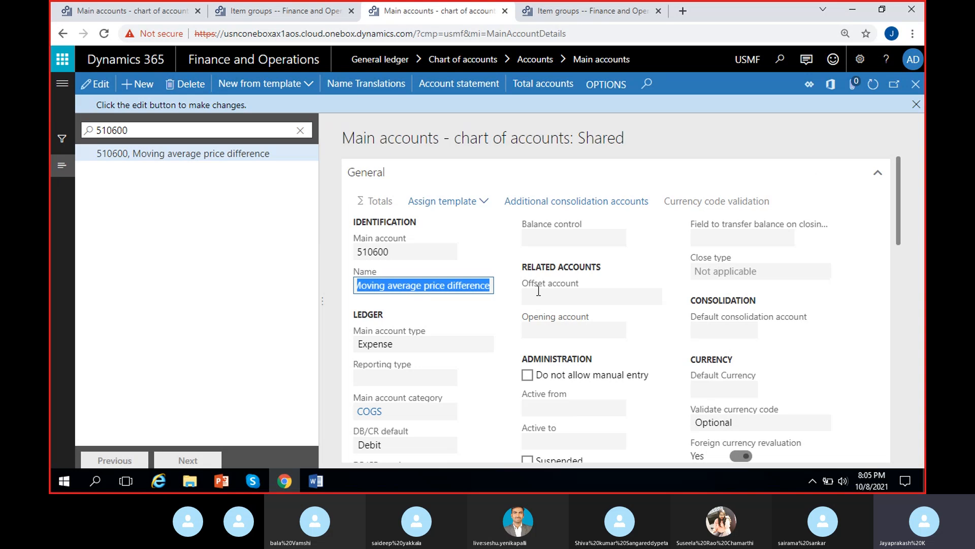
click(127, 11)
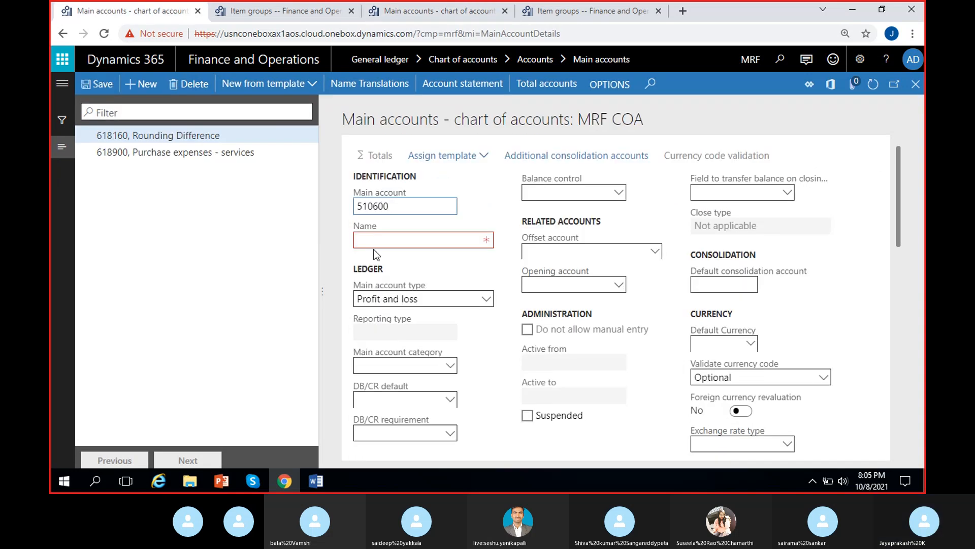
click(399, 235)
key(ctrl+v)
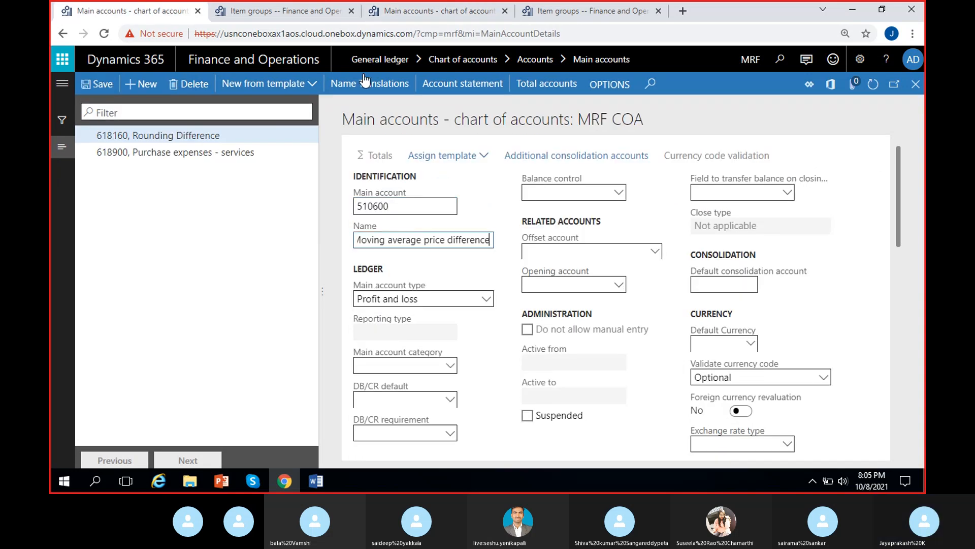
Step: Set the 510600 account's main account type to Expense and save it
click(389, 16)
click(167, 7)
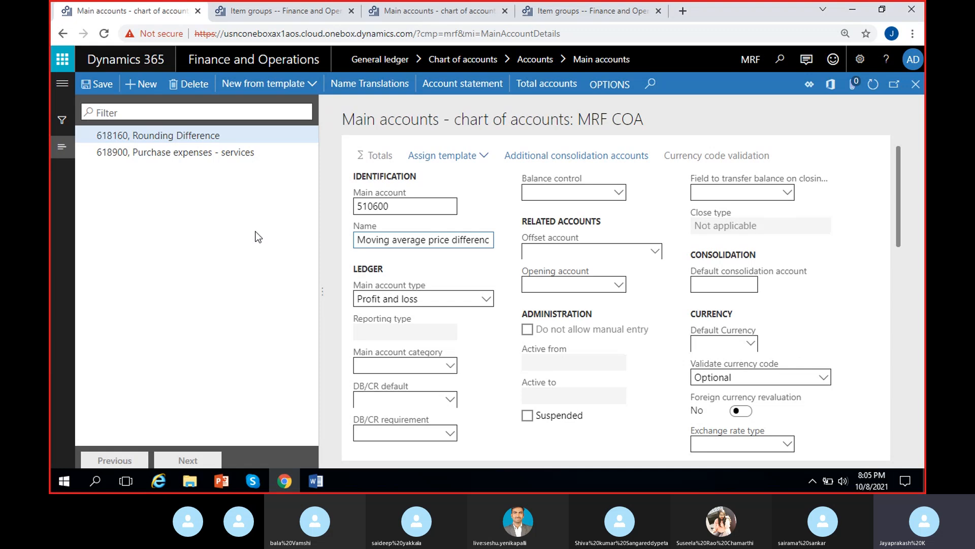
click(431, 297)
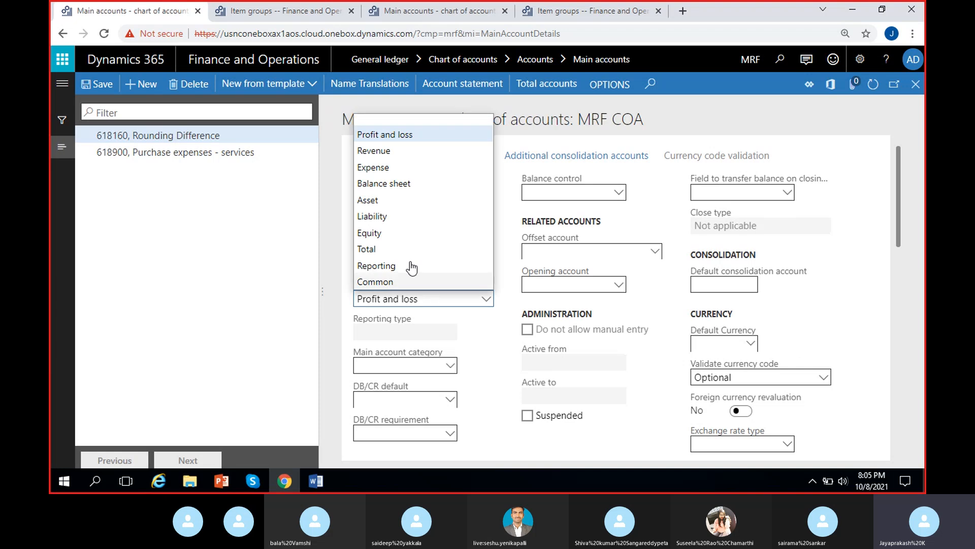
click(390, 167)
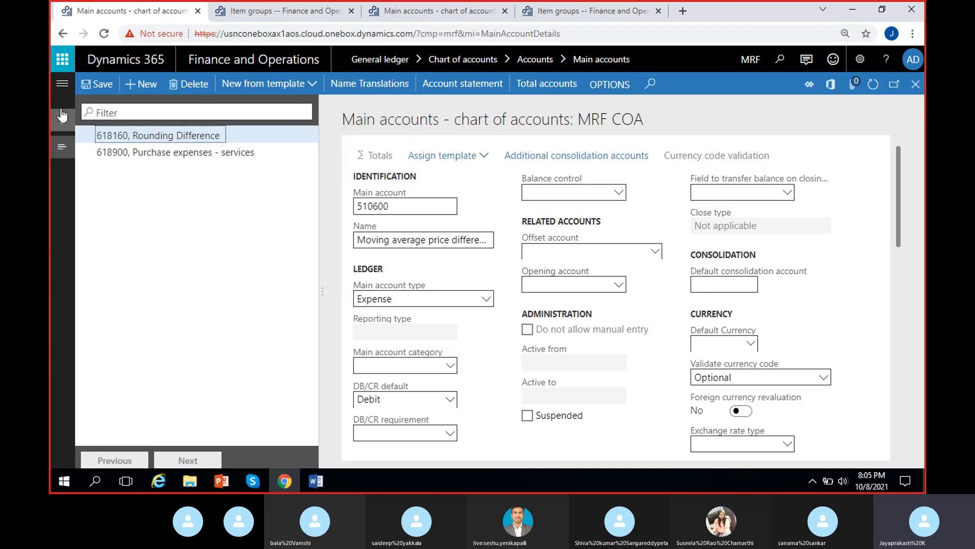
click(105, 85)
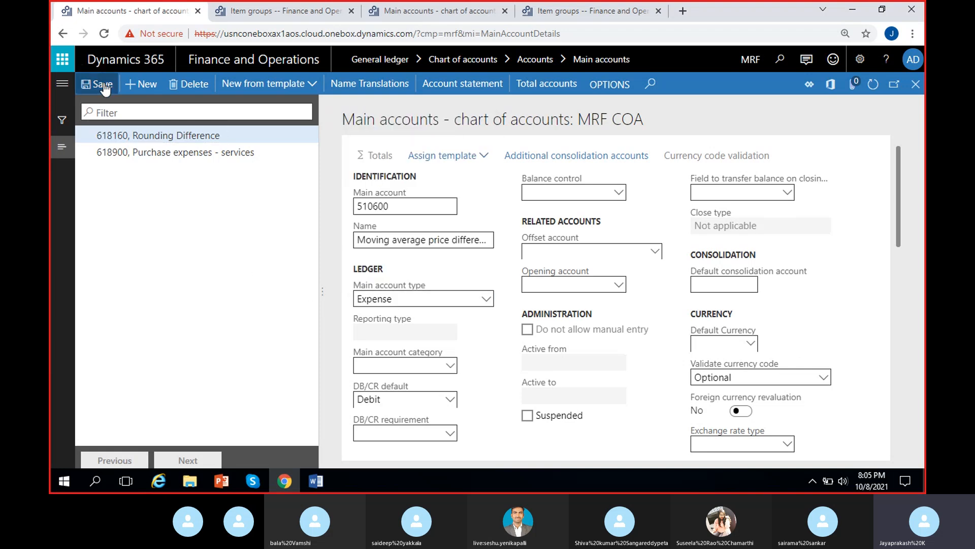
Step: Copy the Cost revaluation for moving average account 510610 from the Audio item group and filter the USMF main accounts for it
click(570, 11)
key(Down)
key(ctrl+c)
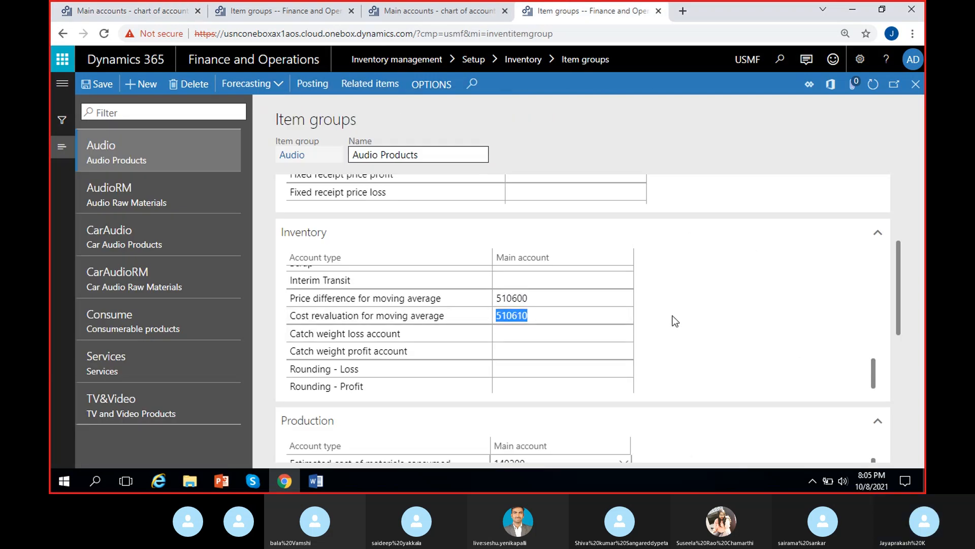
click(426, 15)
key(BackSpace)
key(ctrl+v)
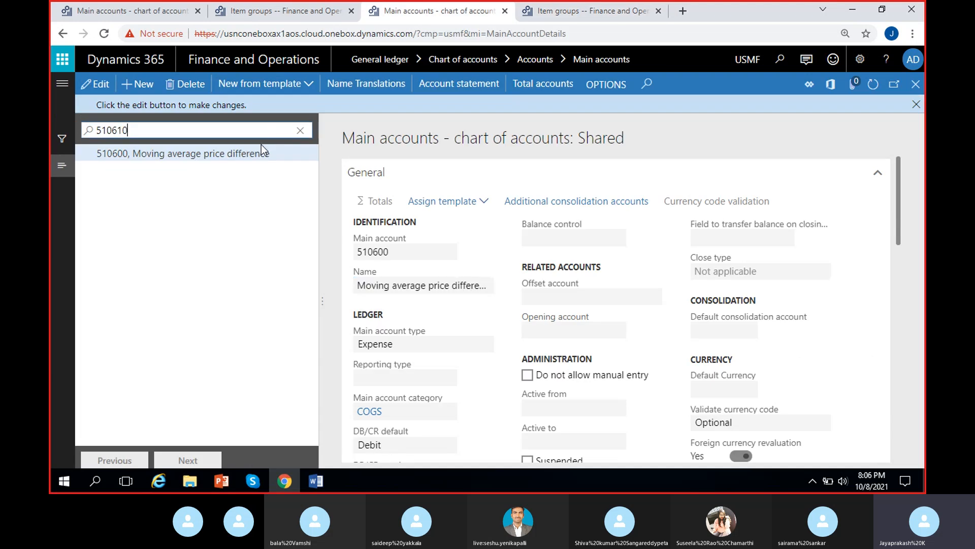
key(Return)
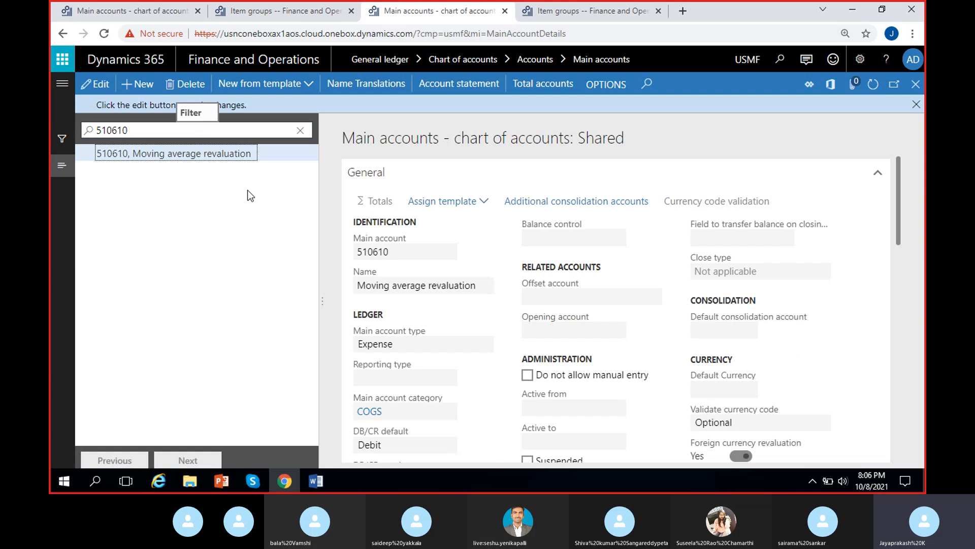
Step: Create a new MRF main account 510610 and copy its USMF name Moving average revaluation
click(152, 11)
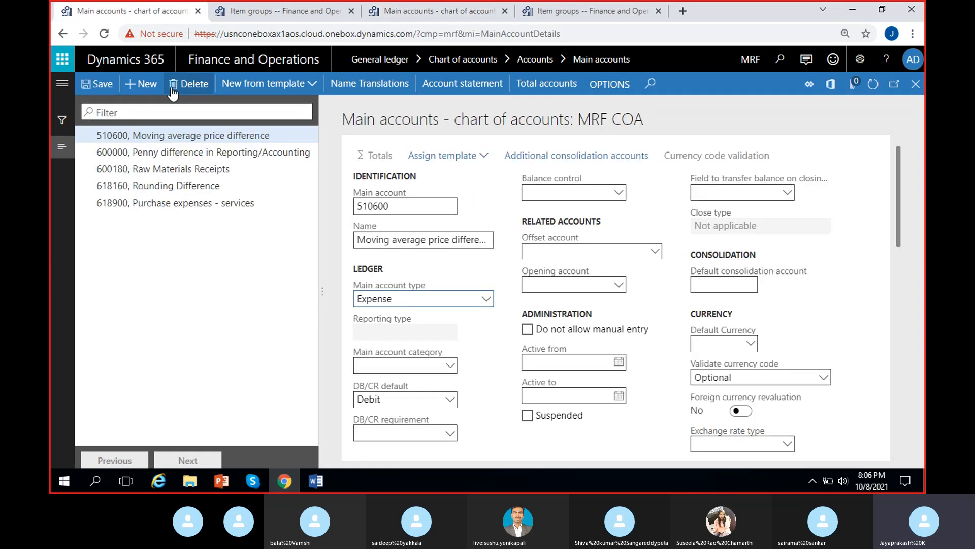
click(140, 84)
text(510610)
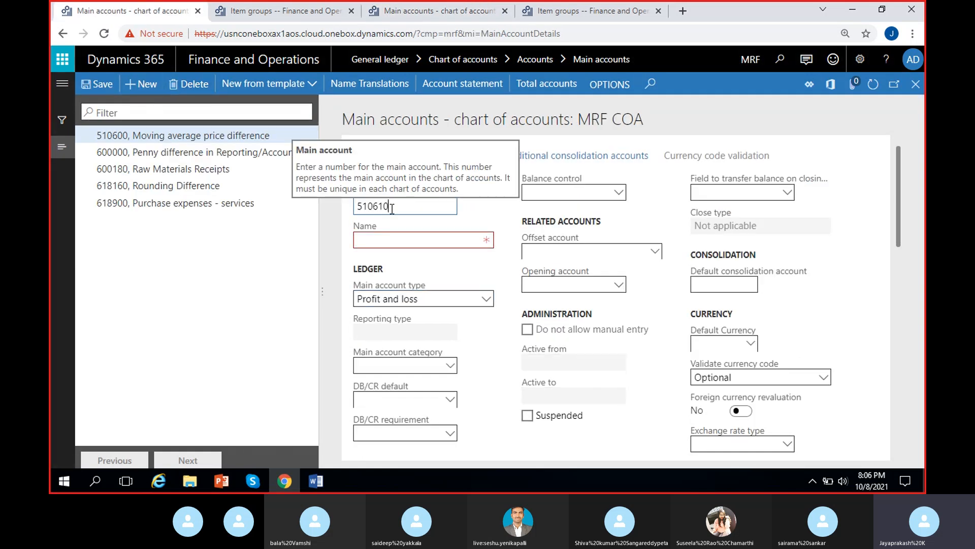
click(394, 7)
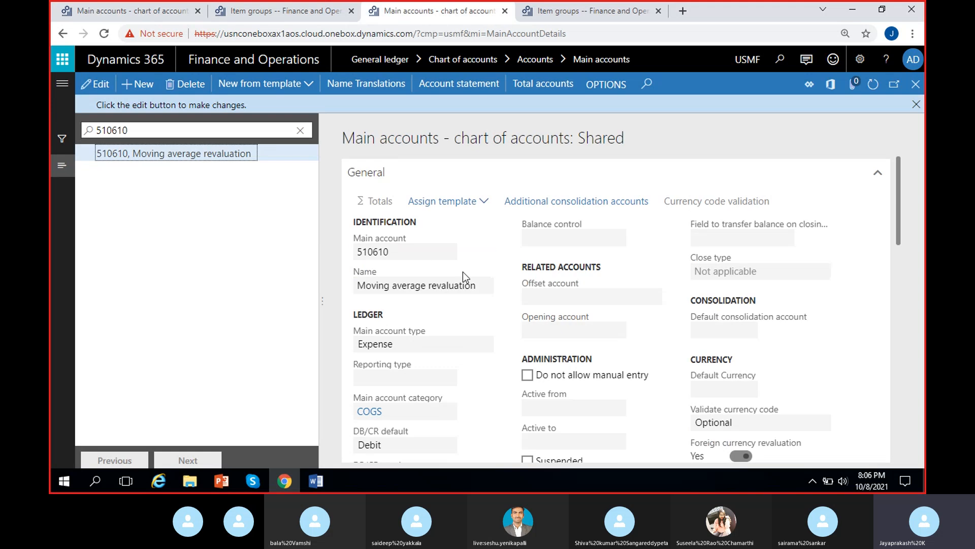
drag(485, 281, 242, 297)
key(ctrl+c)
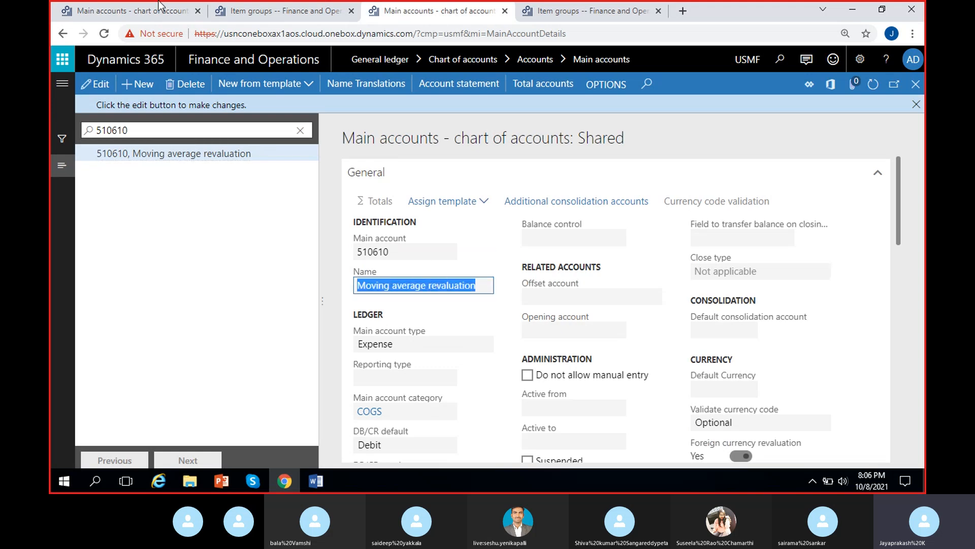
click(143, 7)
key(ctrl+v)
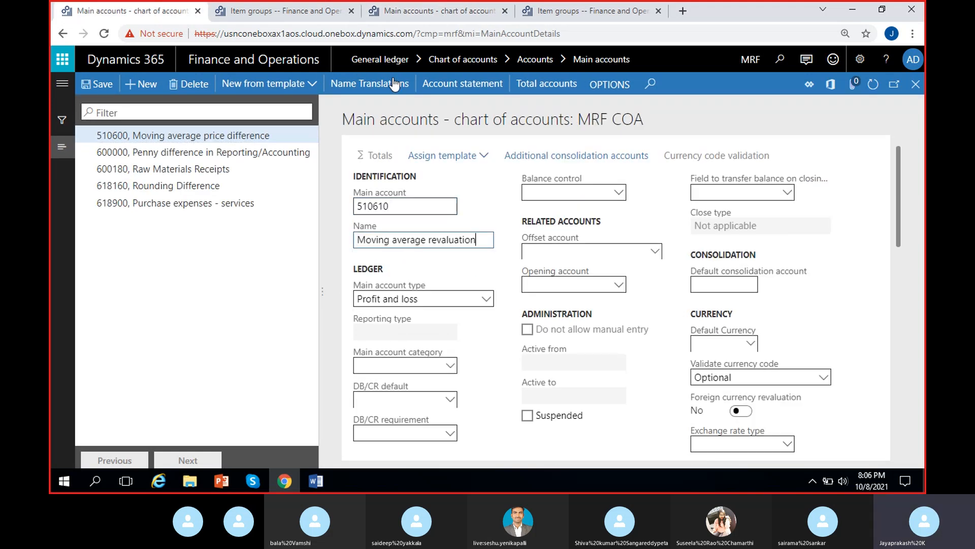
Step: Set the 510610 account's main account type to Expense and save it
click(405, 15)
click(120, 16)
click(406, 298)
click(384, 168)
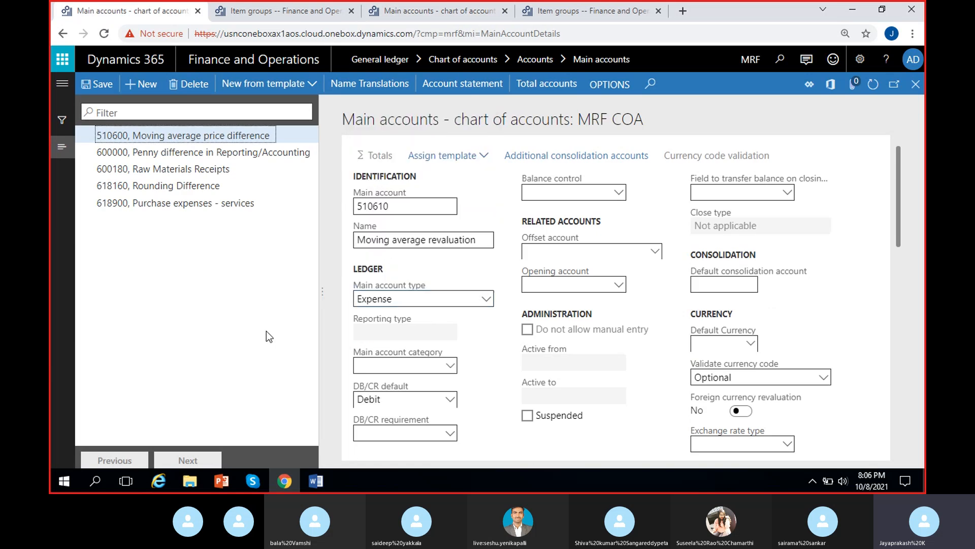
click(100, 84)
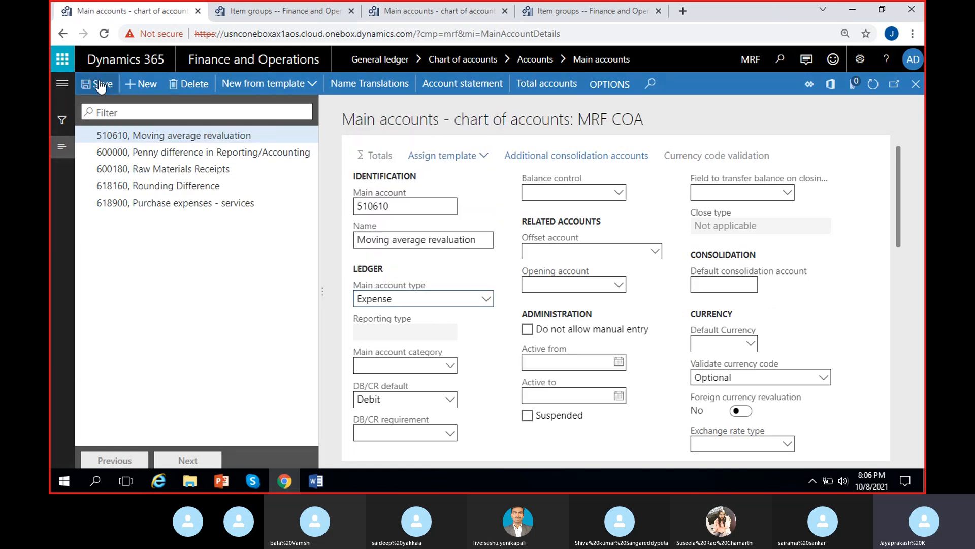
Step: Copy the Audio group's Inventory issue account 140200 into the MRF Test item group's Inventory issue posting
click(256, 12)
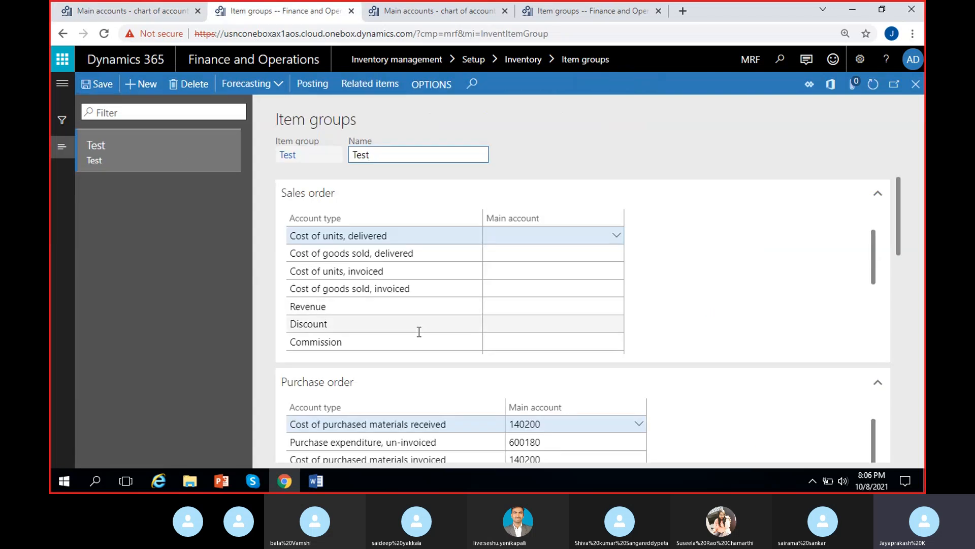
scroll(419, 332, down, 10)
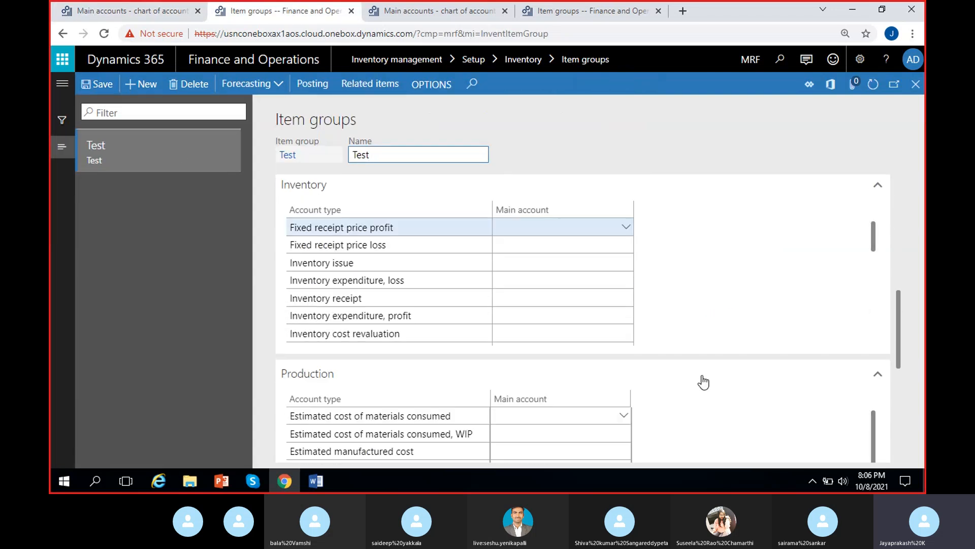
click(524, 229)
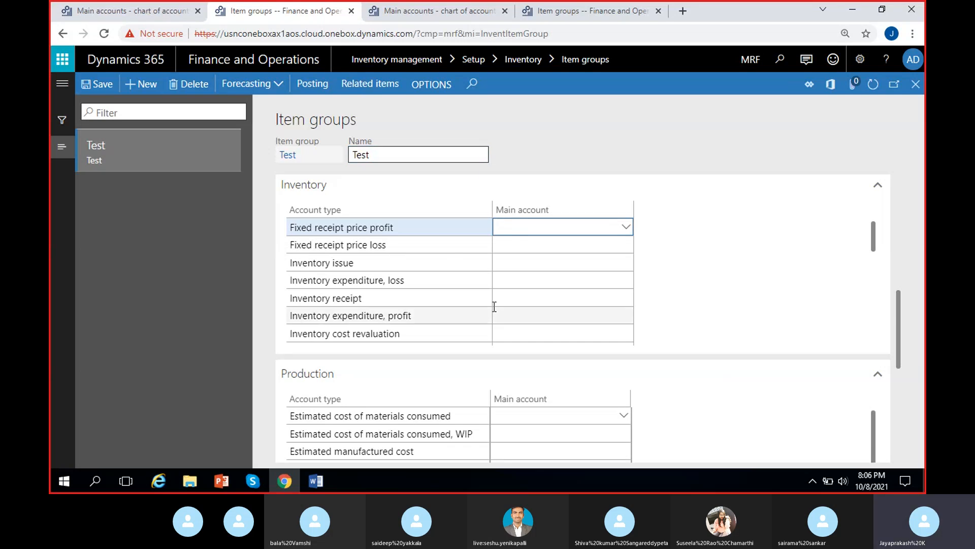
click(559, 10)
scroll(581, 297, up, 5)
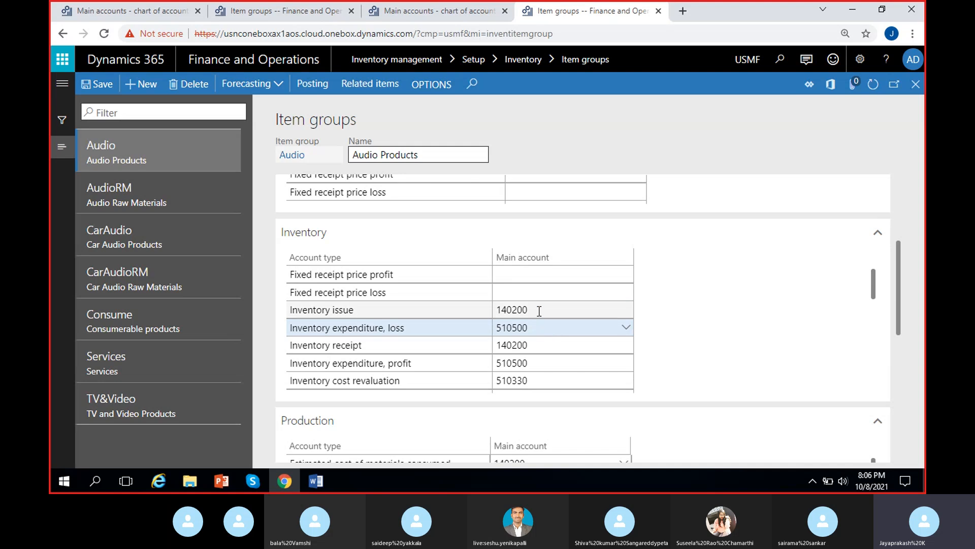
click(537, 310)
key(ctrl+c)
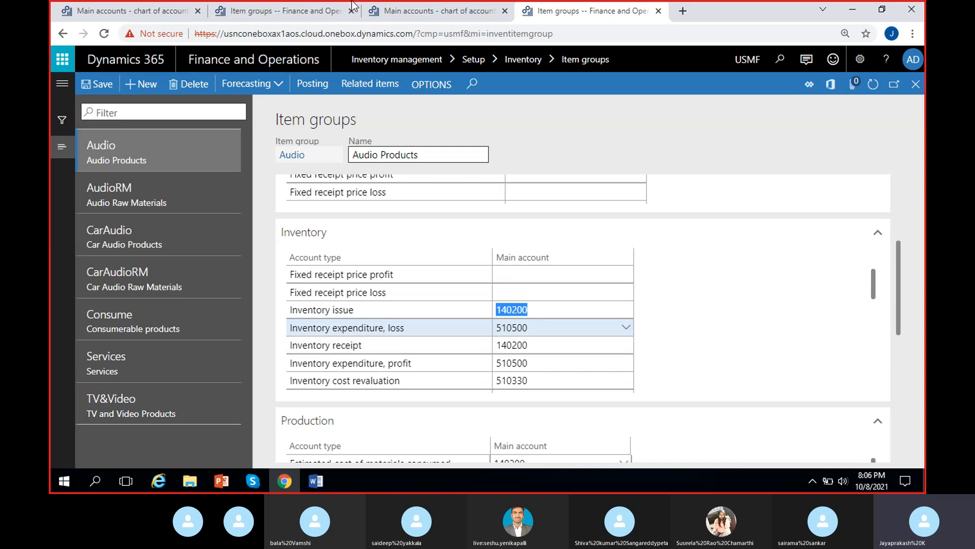
click(409, 10)
click(290, 12)
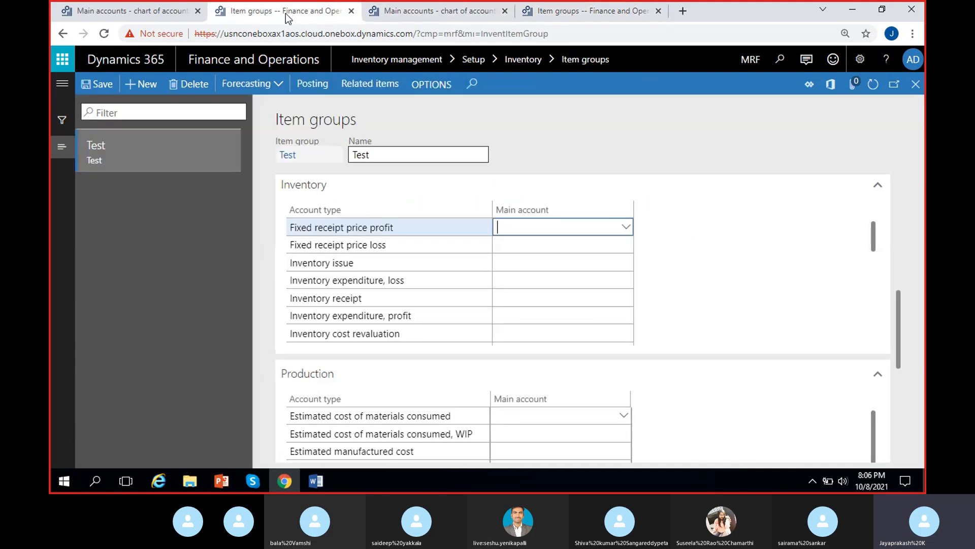
click(518, 262)
key(ctrl+v)
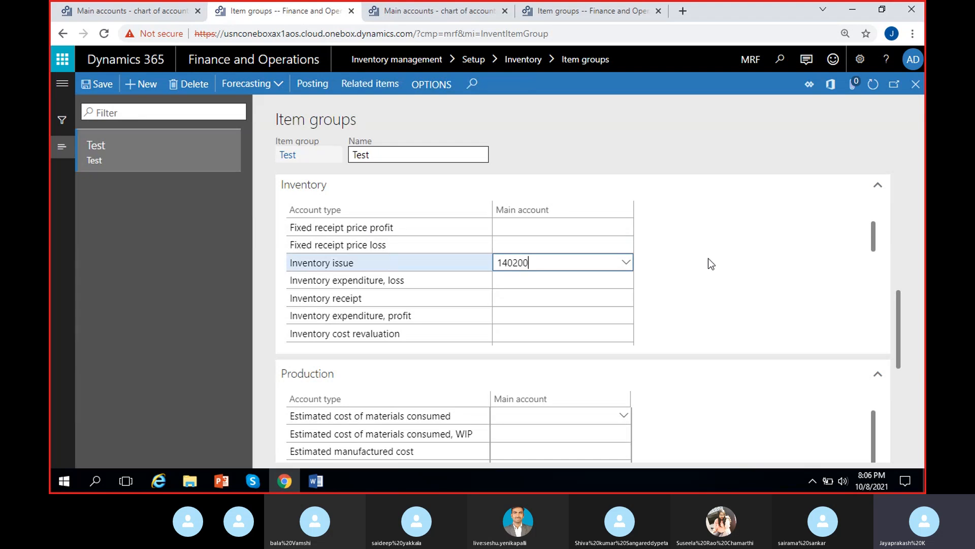
Step: Copy the Inventory expenditure, loss account 510500 from Audio into the Test item group
click(578, 11)
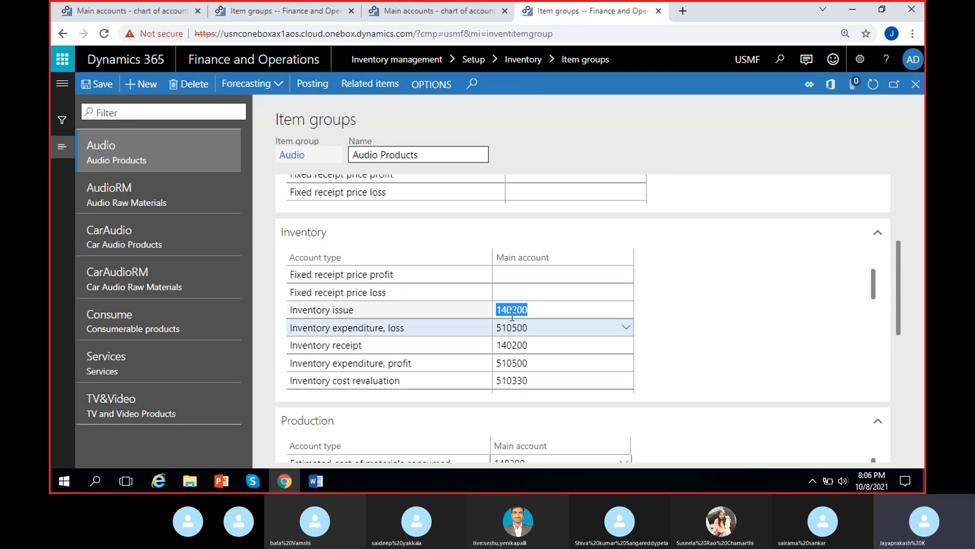
click(531, 326)
key(ctrl+c)
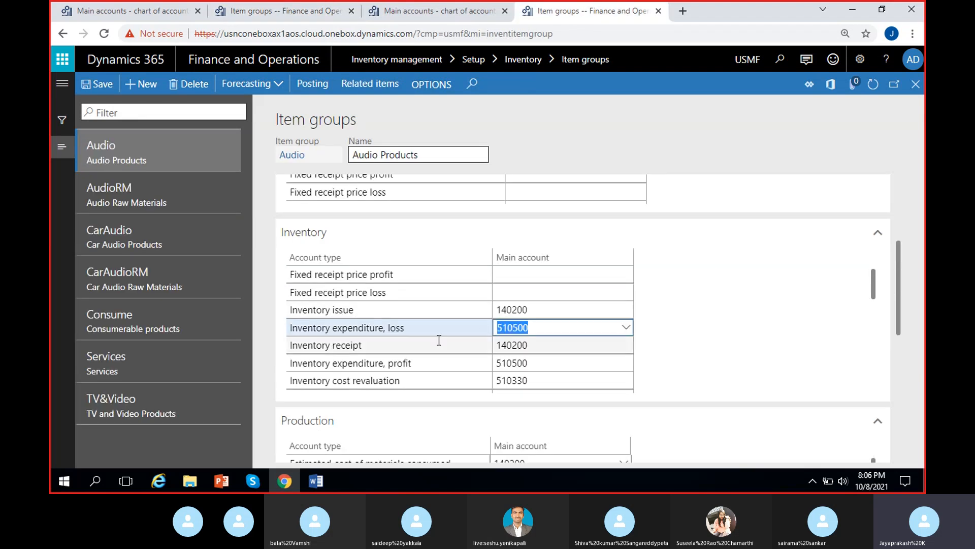
click(296, 15)
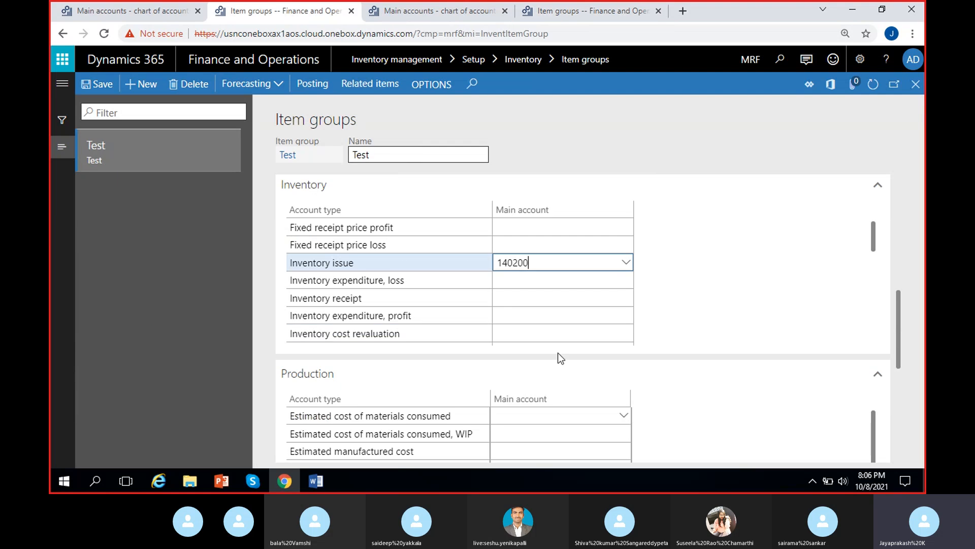
click(547, 281)
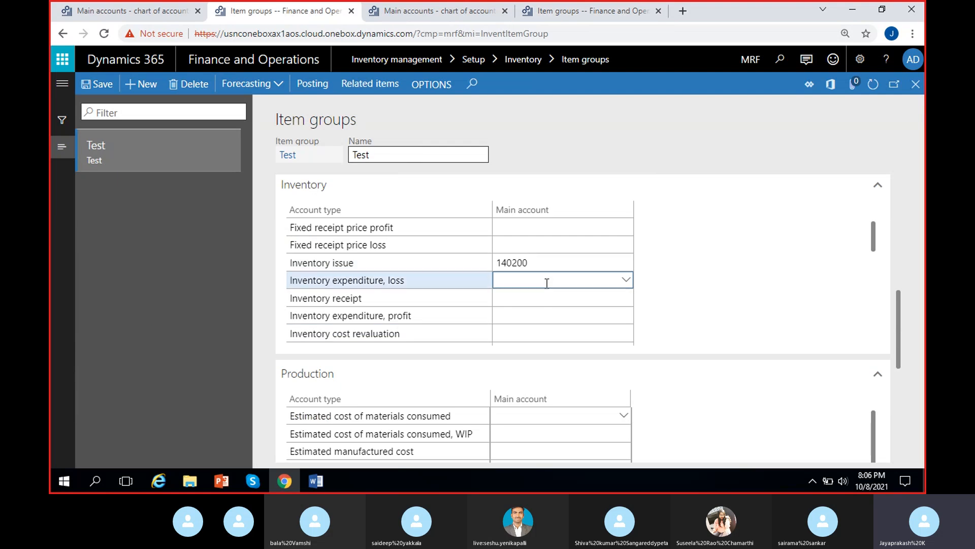
key(ctrl+v)
Step: Copy the Inventory receipt account 140200 from Audio into the Test item group
click(590, 11)
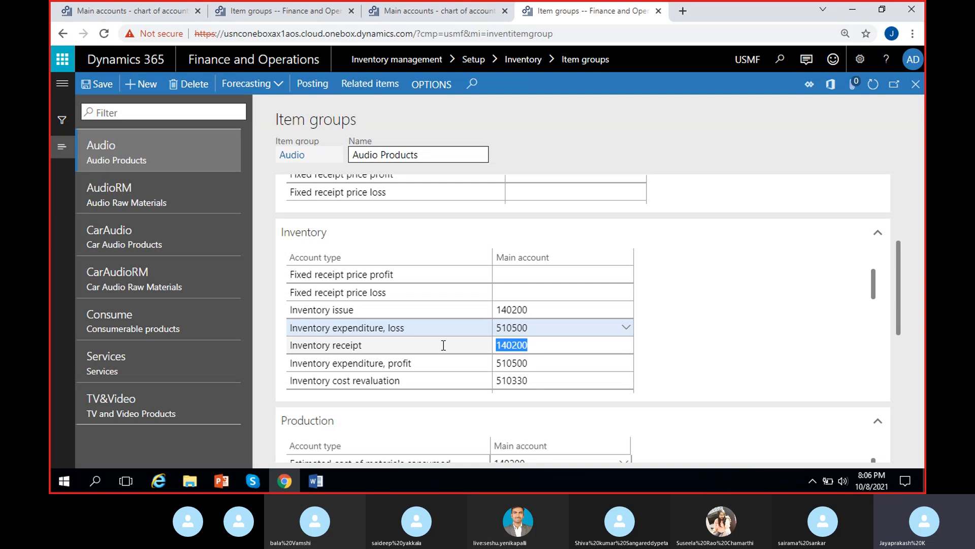
click(277, 12)
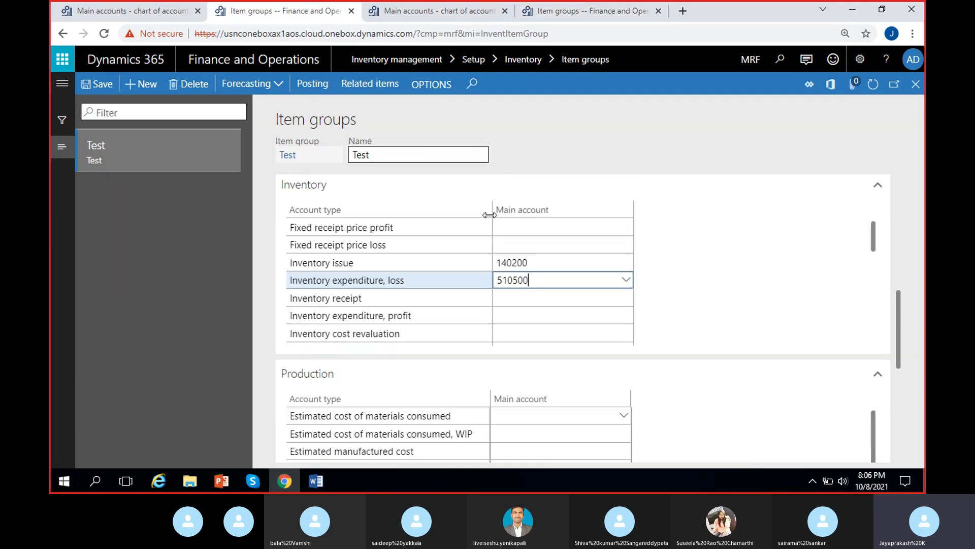
click(528, 298)
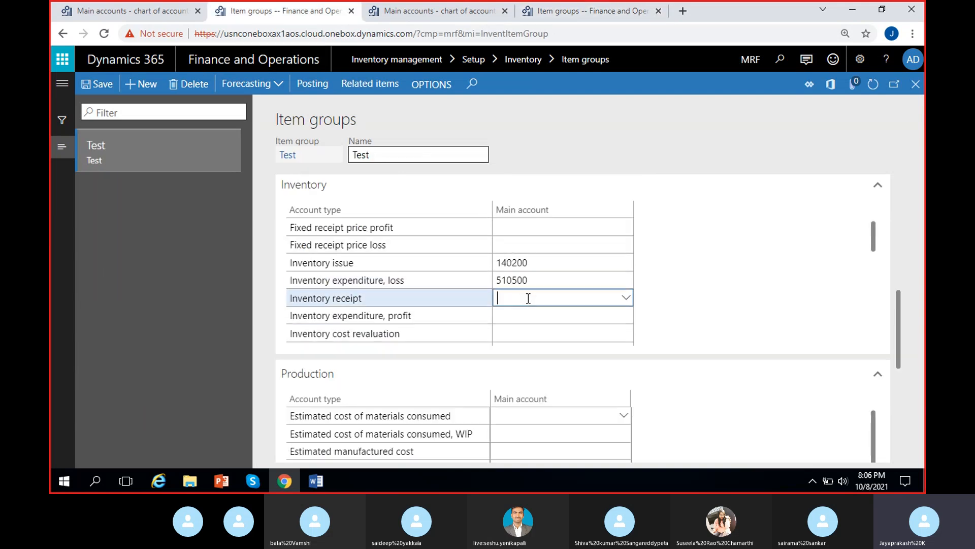
text(140200)
Step: Copy the Inventory expenditure, profit account 510500 from Audio into the Test item group
click(548, 11)
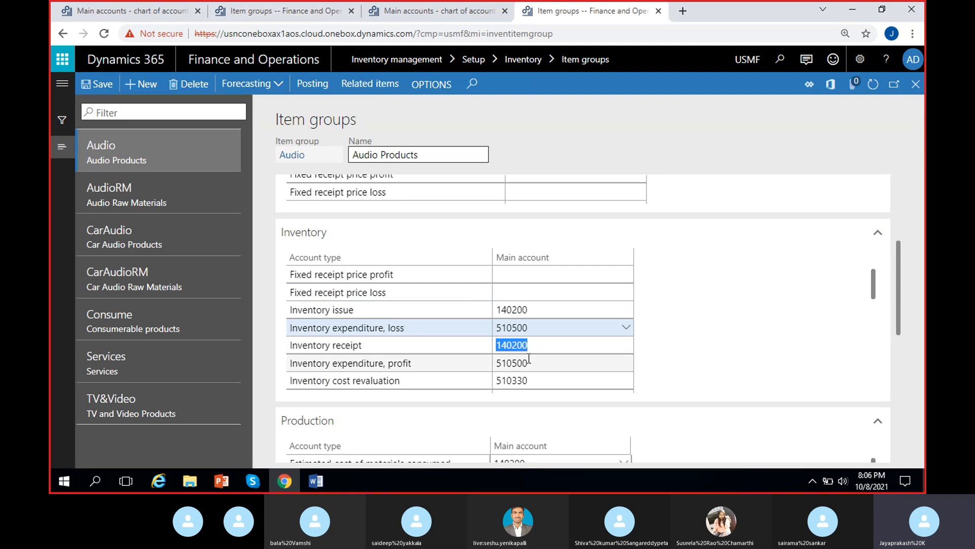
drag(529, 361, 476, 364)
key(ctrl+c)
click(783, 306)
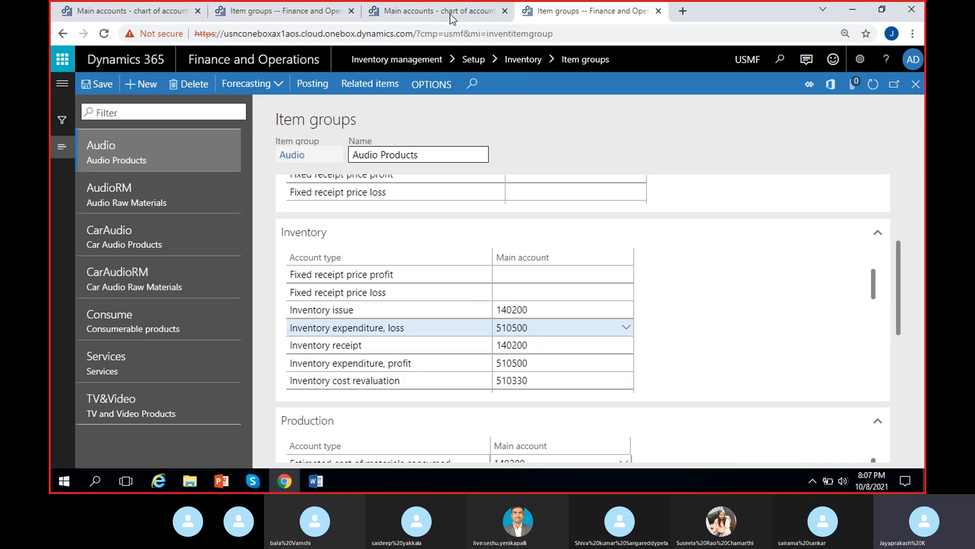
click(309, 12)
click(539, 313)
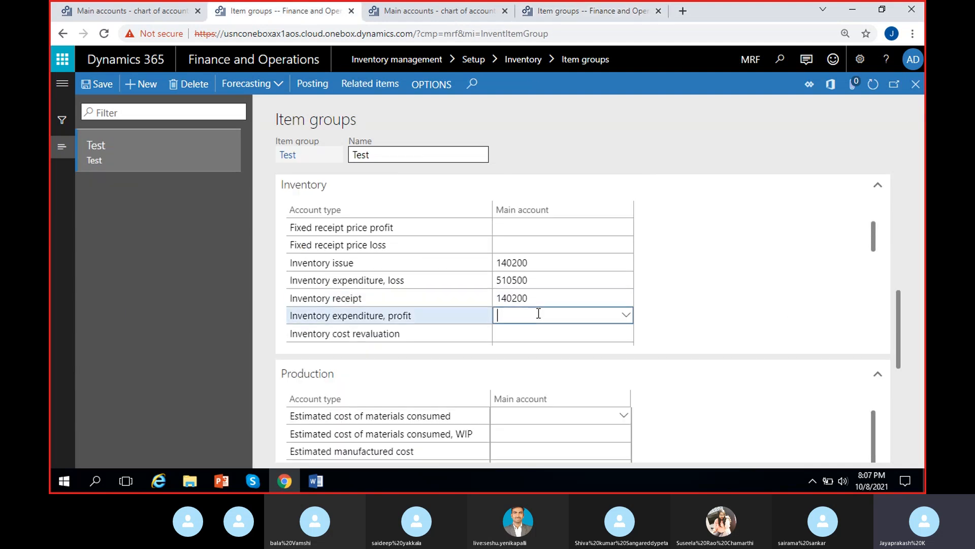
key(ctrl+v)
Step: Copy the Inventory cost revaluation account 510330 from Audio into the Test item group
click(574, 9)
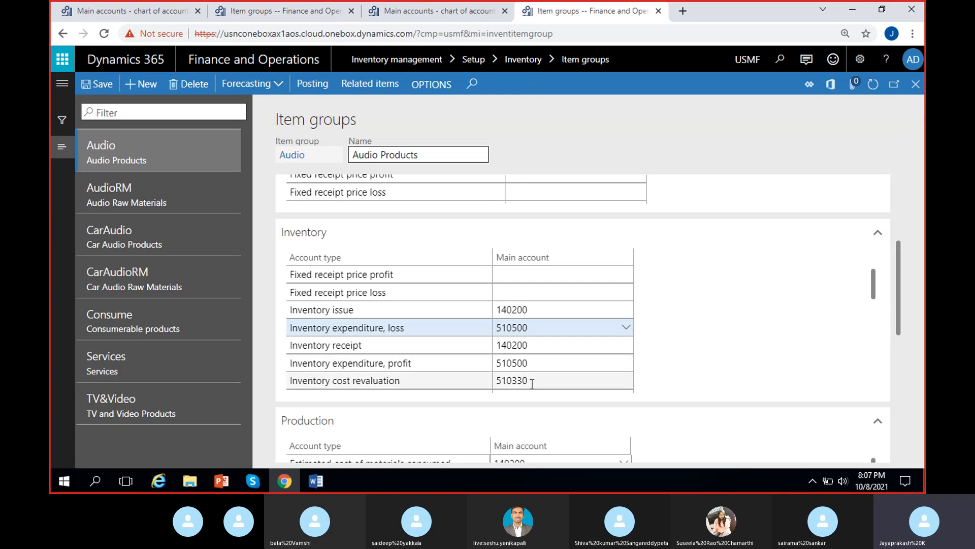
scroll(531, 383, down, 3)
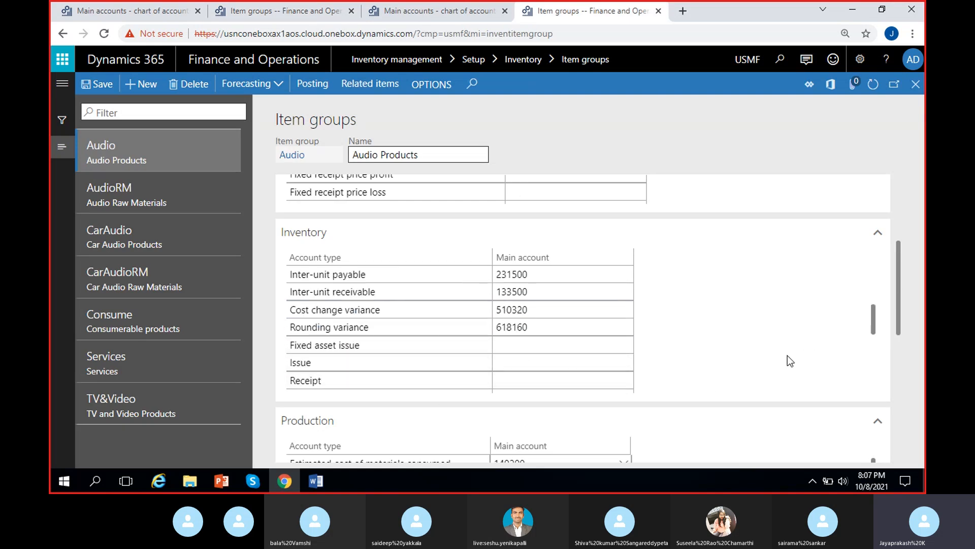
drag(874, 322, 877, 306)
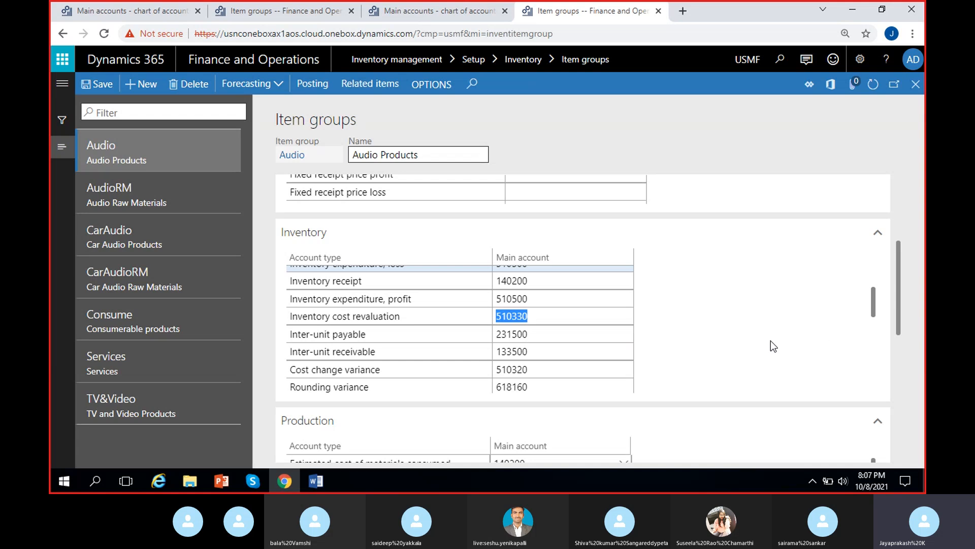
click(285, 10)
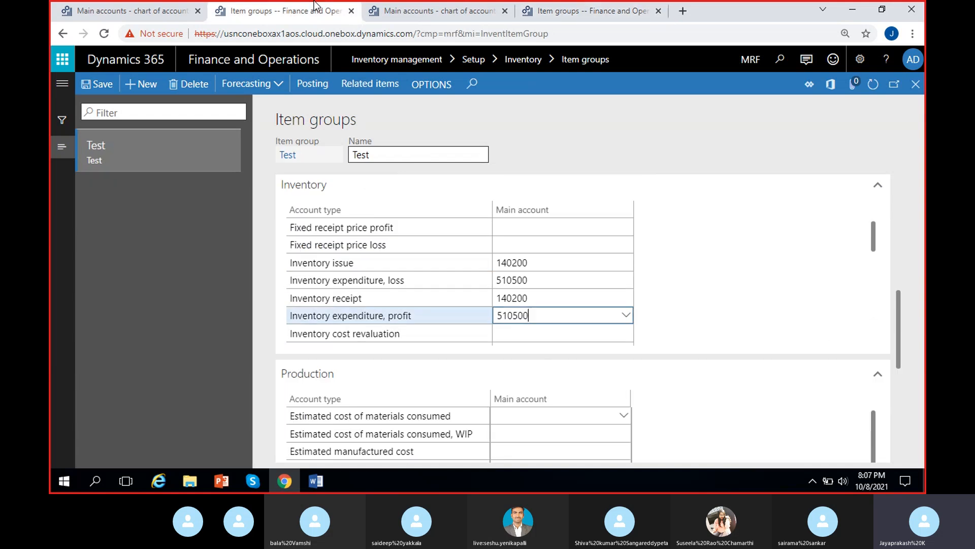
click(552, 326)
click(552, 333)
text(510330)
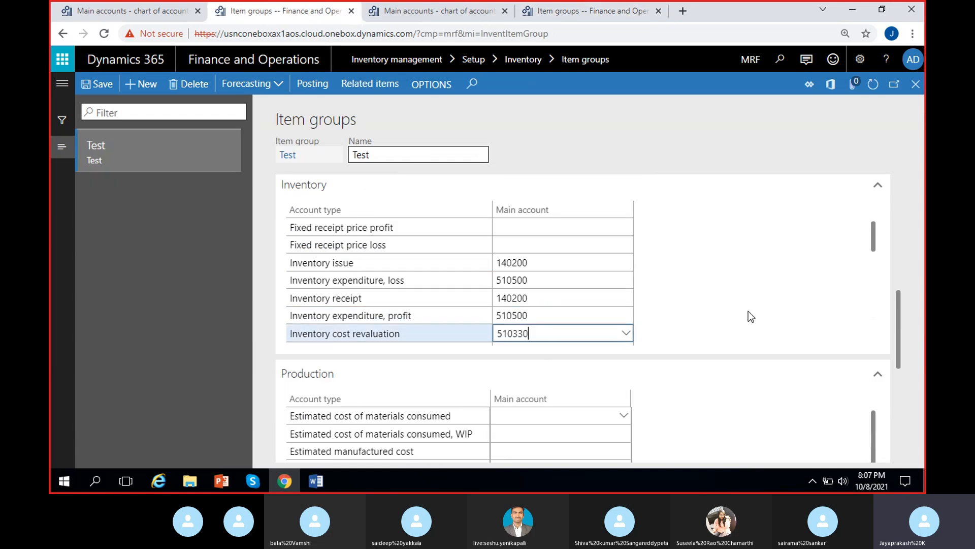
Step: Copy the Inter-unit payable account 231500 from Audio into the Test item group
drag(875, 237, 878, 267)
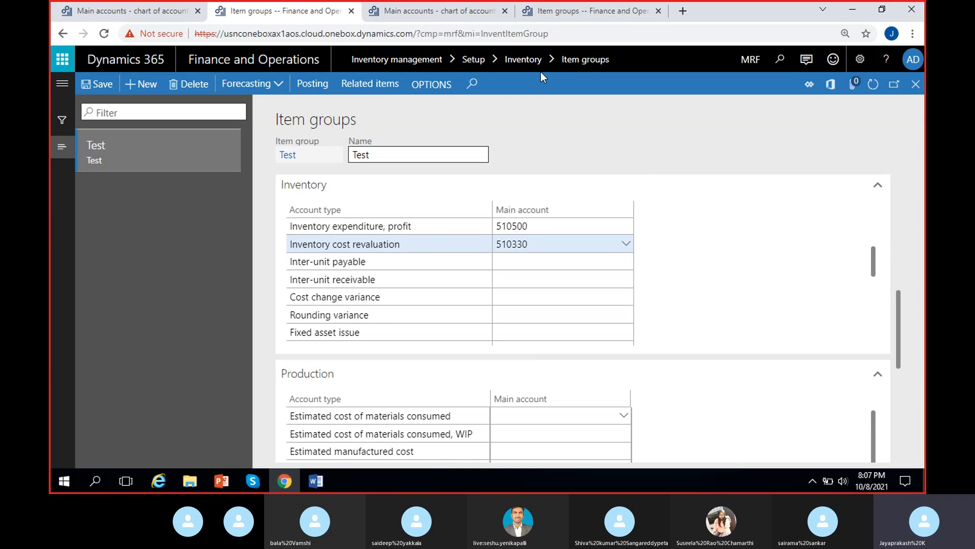
click(582, 10)
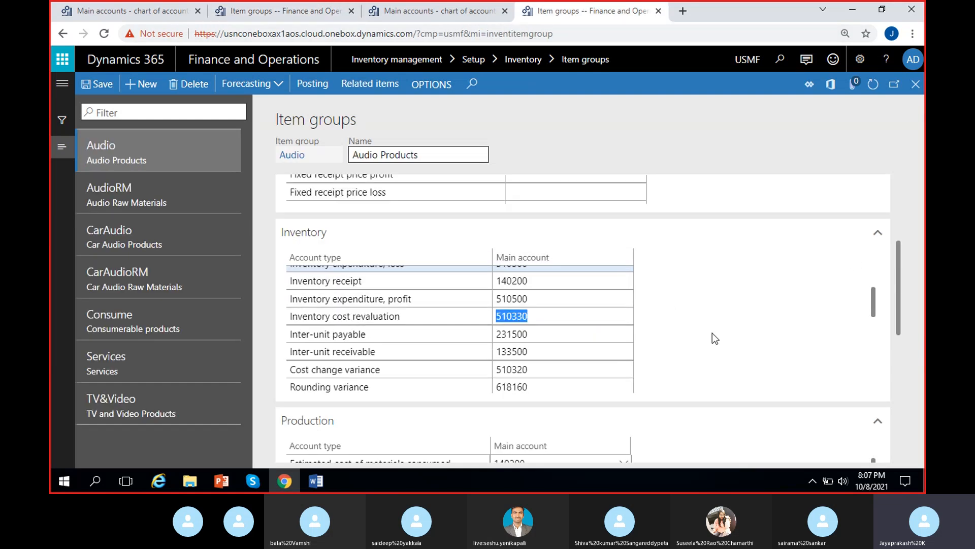
click(557, 334)
key(ctrl+c)
click(279, 11)
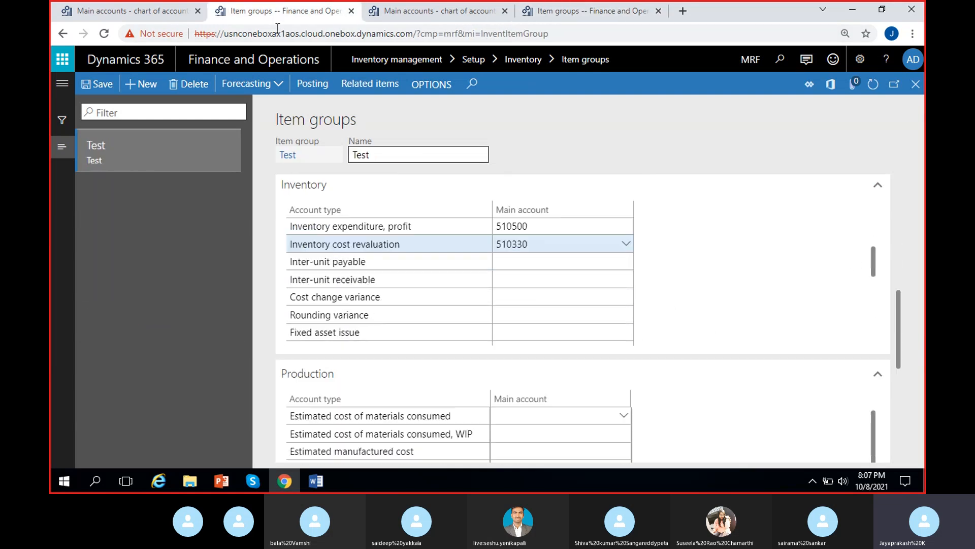
click(532, 260)
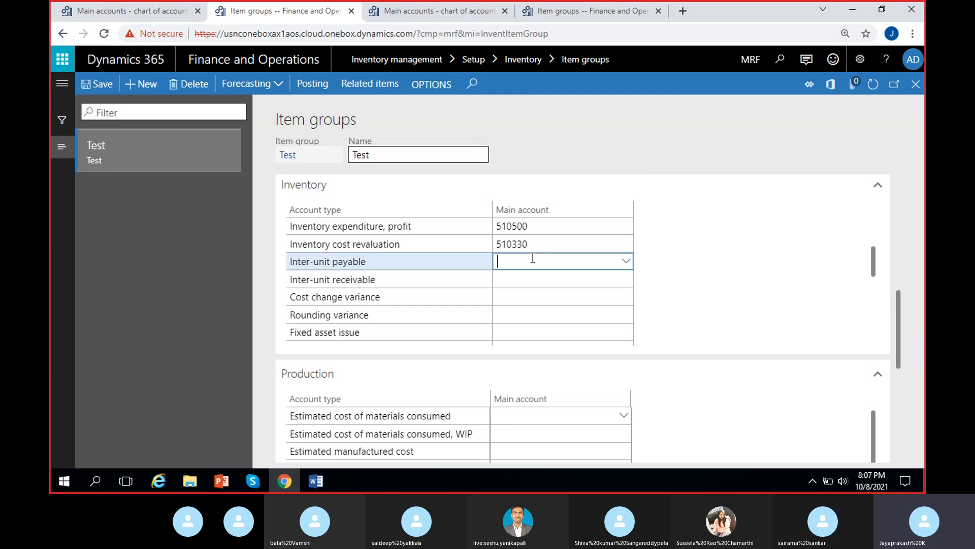
key(ctrl+v)
Step: Copy the Inter-unit receivable account 133500 from the Audio item group into the Test item group
click(584, 11)
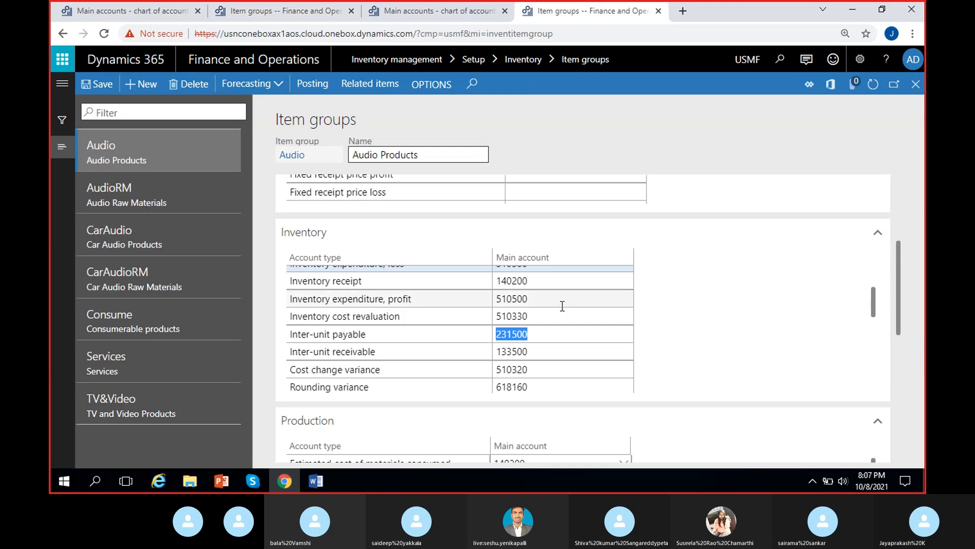
click(533, 353)
key(ctrl+c)
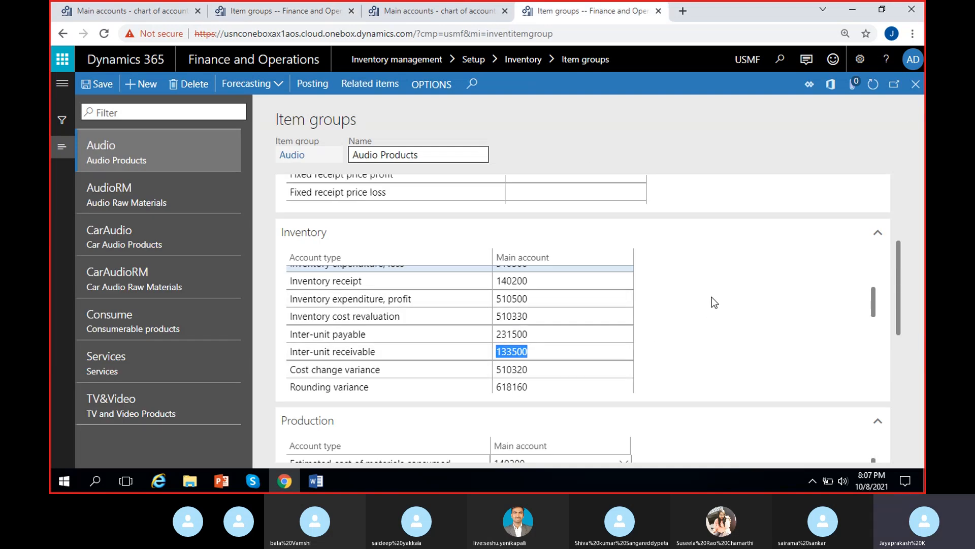
click(315, 11)
click(527, 280)
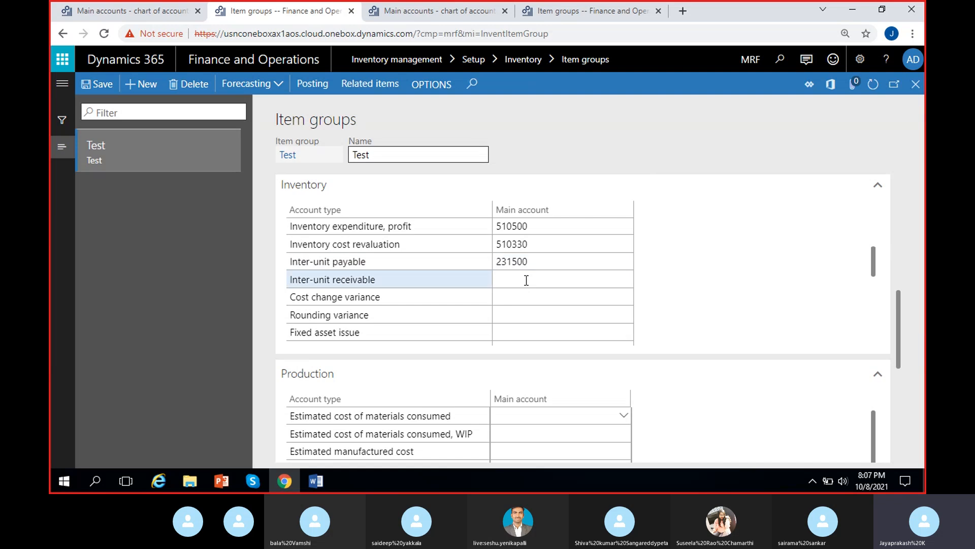
key(ctrl+v)
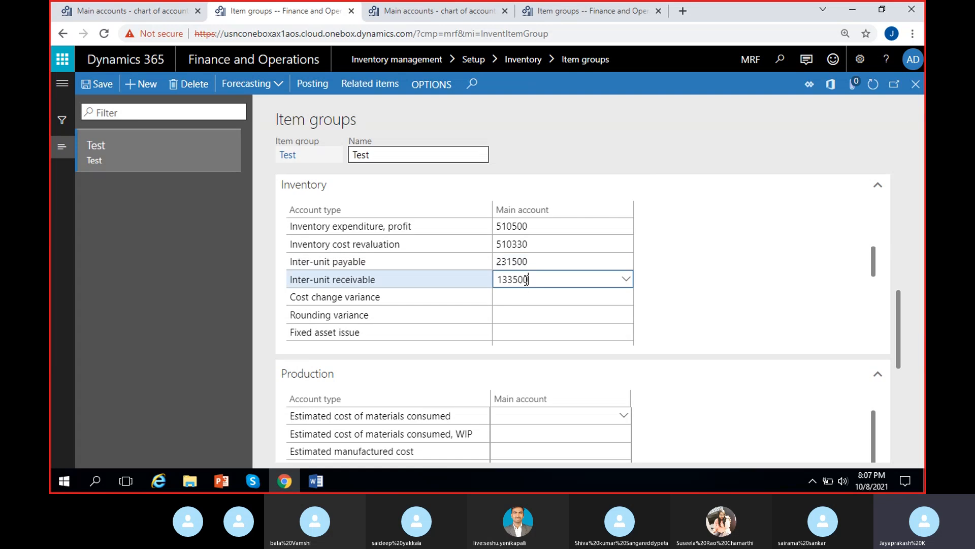
Step: Copy the Cost change variance account 510320 from Audio into the Test item group
click(546, 11)
click(537, 369)
key(ctrl+c)
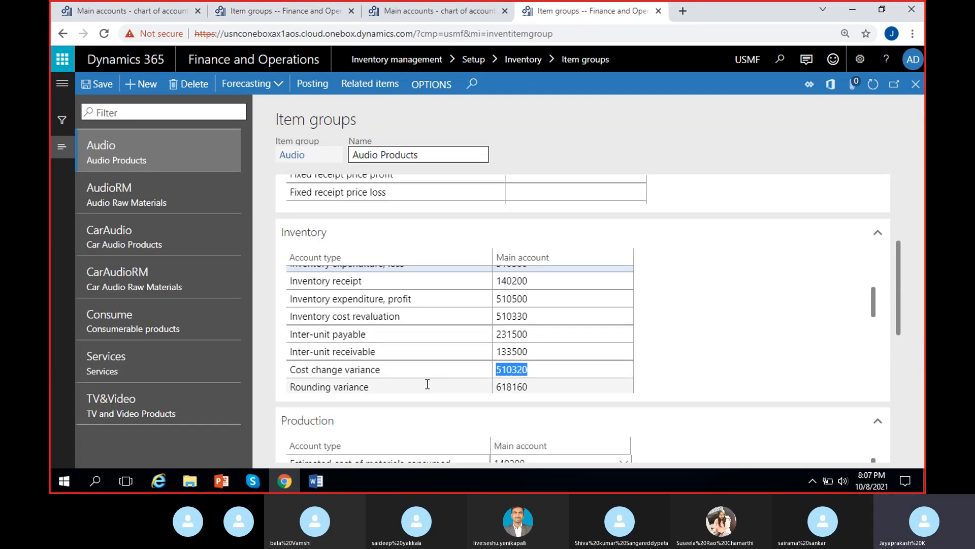
click(435, 8)
click(291, 15)
click(556, 295)
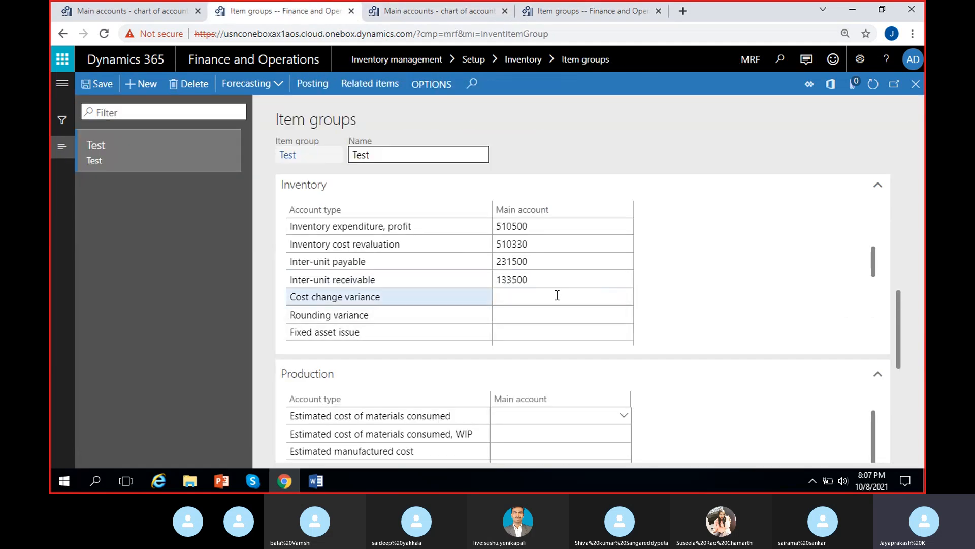
key(ctrl+v)
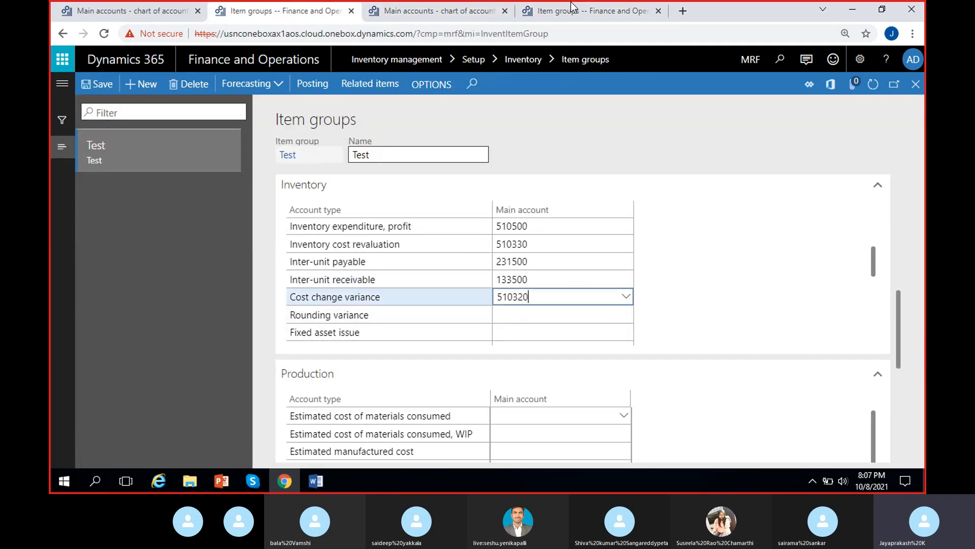
Step: Copy the Rounding variance account 618160 from Audio into the Test item group
click(589, 10)
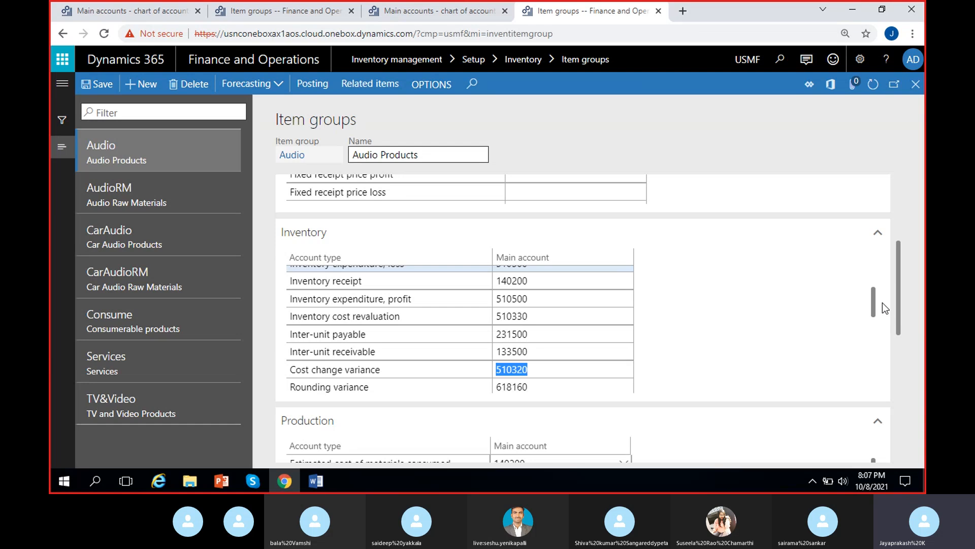
drag(875, 299, 877, 315)
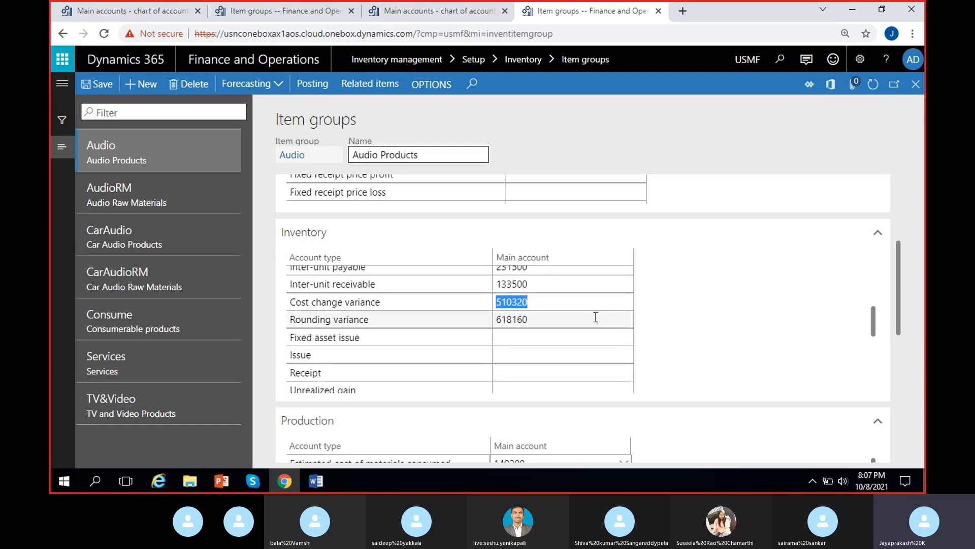
click(533, 320)
key(ctrl+c)
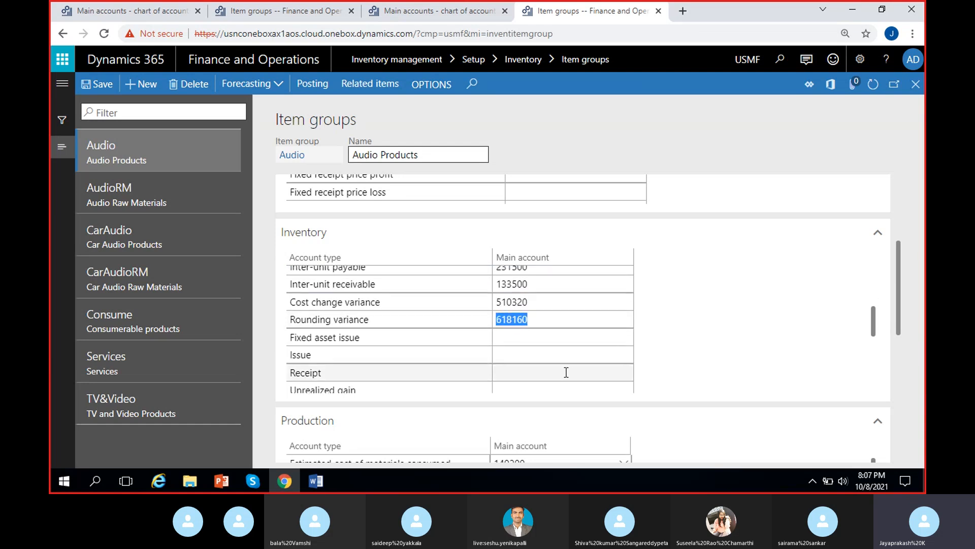
click(319, 11)
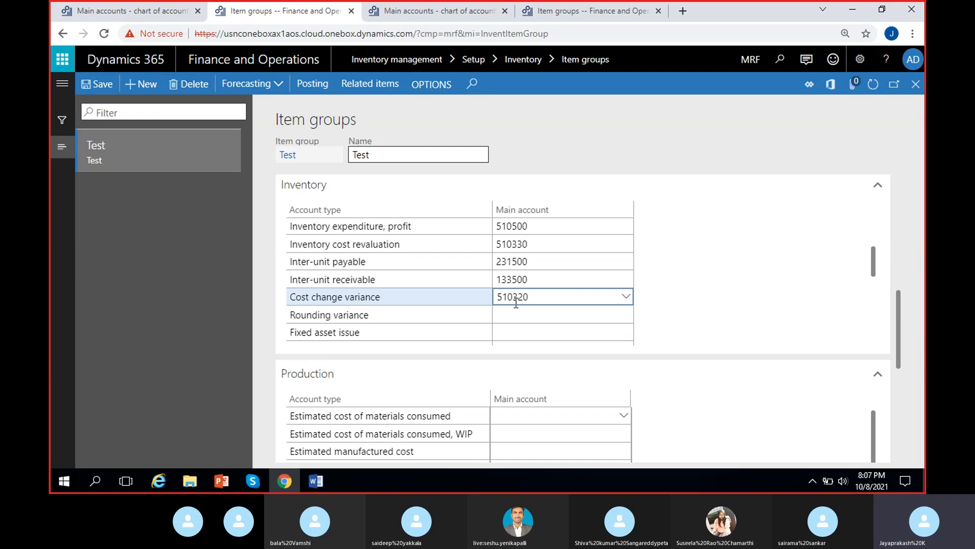
click(529, 311)
key(ctrl+v)
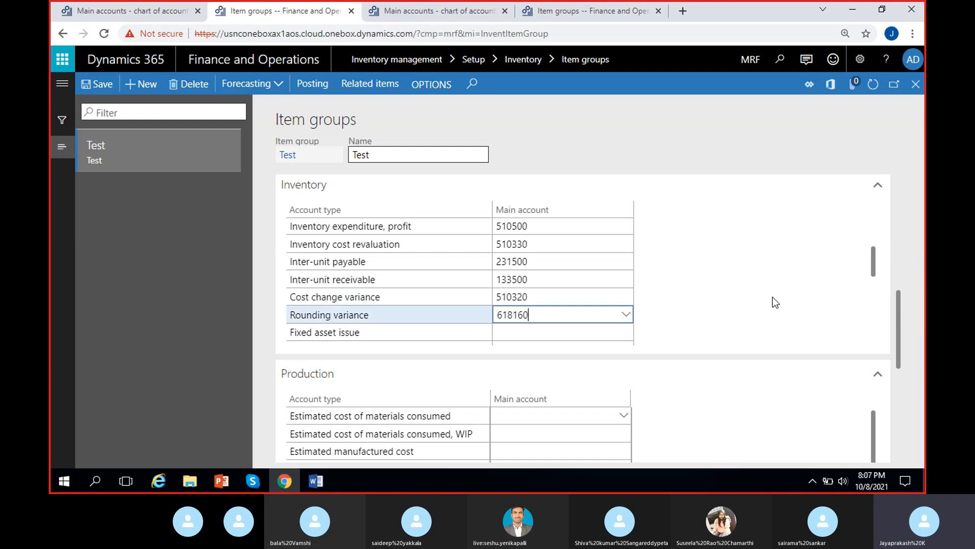
Step: Set the Test group's Price difference for moving average account to 510600, matching the Audio group
drag(877, 258, 876, 298)
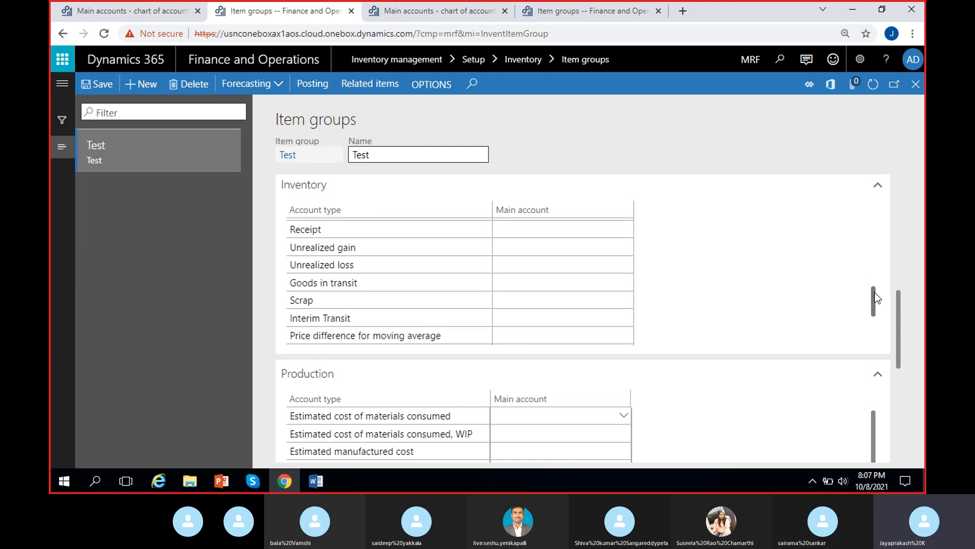
click(441, 10)
click(590, 11)
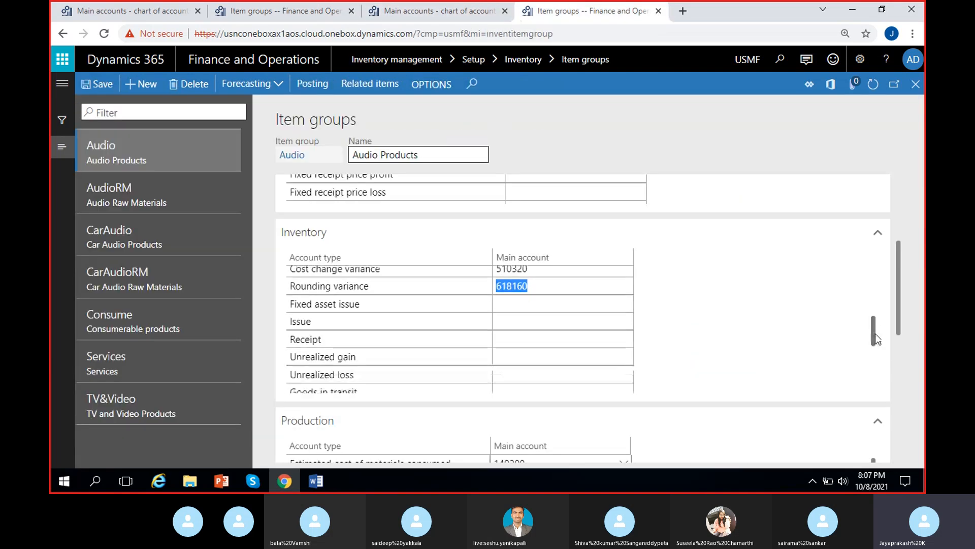
drag(878, 339, 876, 367)
click(513, 325)
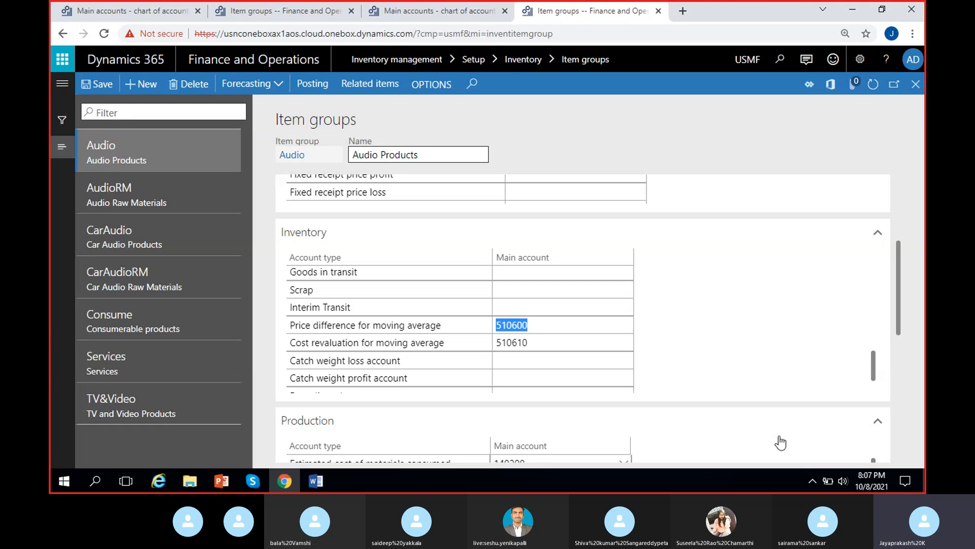
click(325, 11)
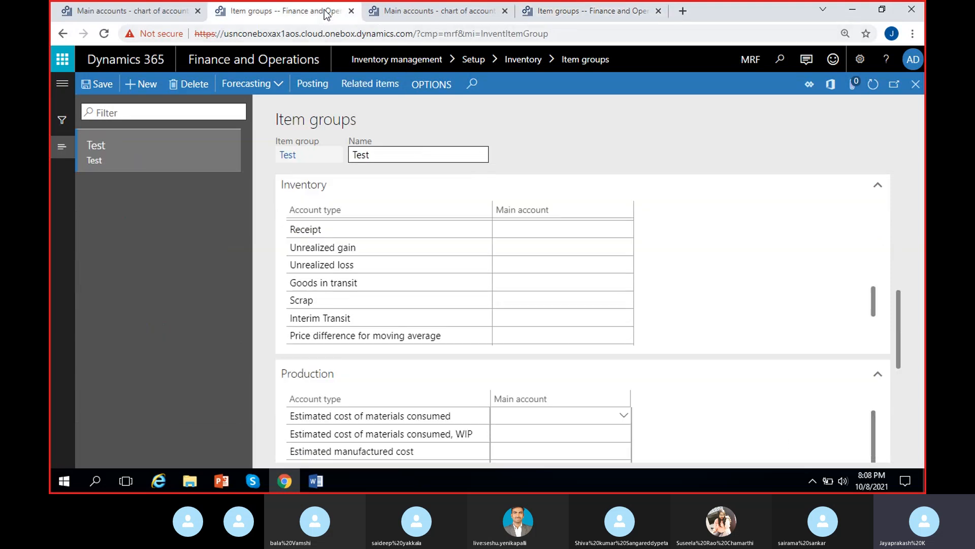
click(556, 334)
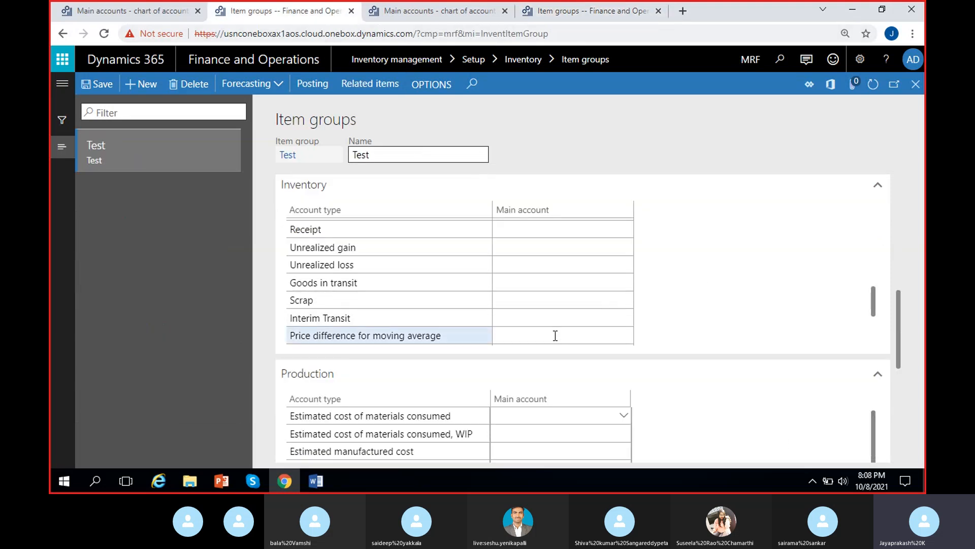
text(510600)
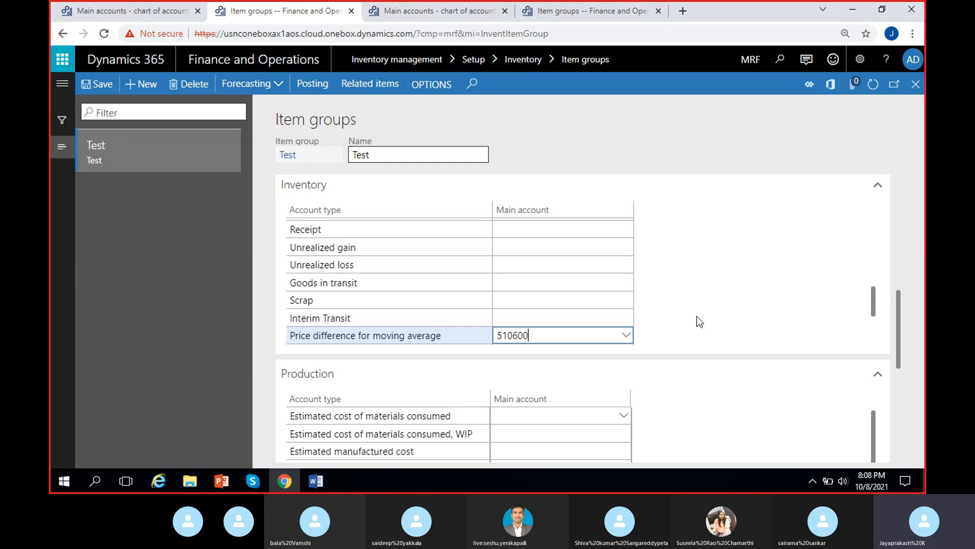
Step: Set the Test group's Cost revaluation for moving average account to 510610, matching the Audio group
click(569, 12)
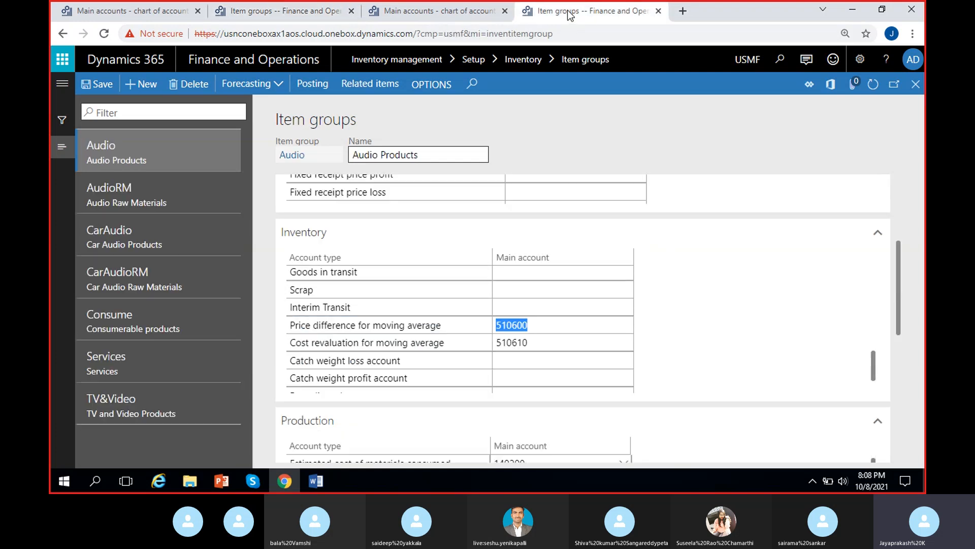
key(Down)
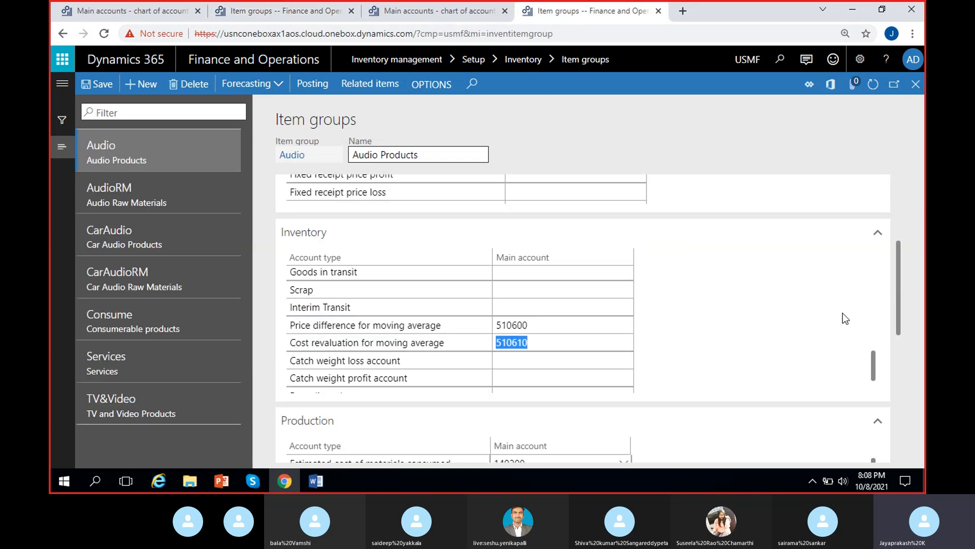
click(263, 11)
scroll(610, 318, down, 2)
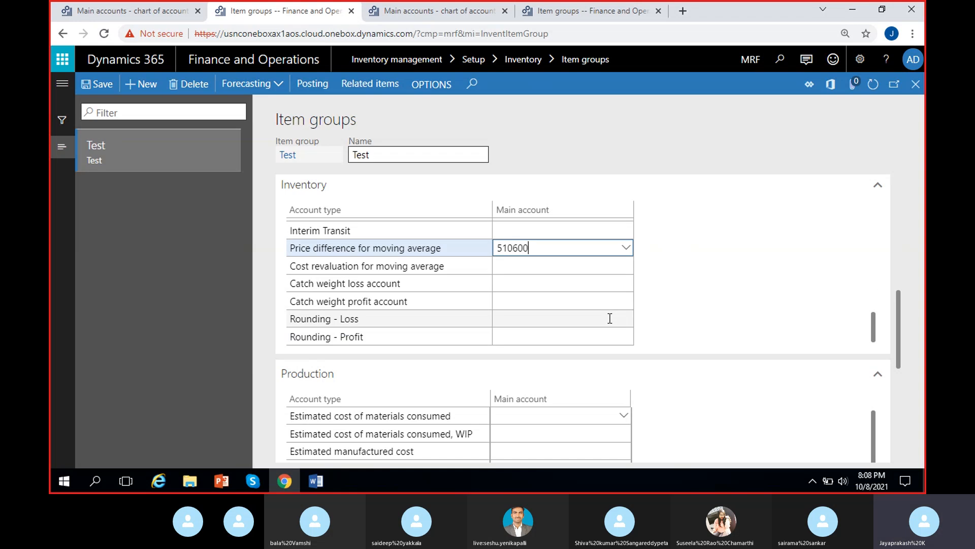
click(553, 266)
text(510610)
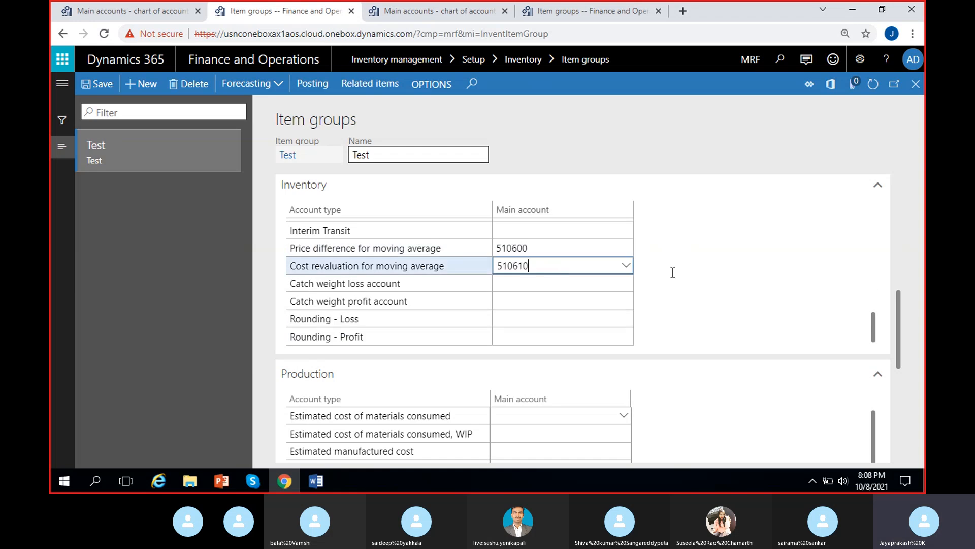
Step: Save the Test item group's posting accounts and close the Item groups form
click(104, 89)
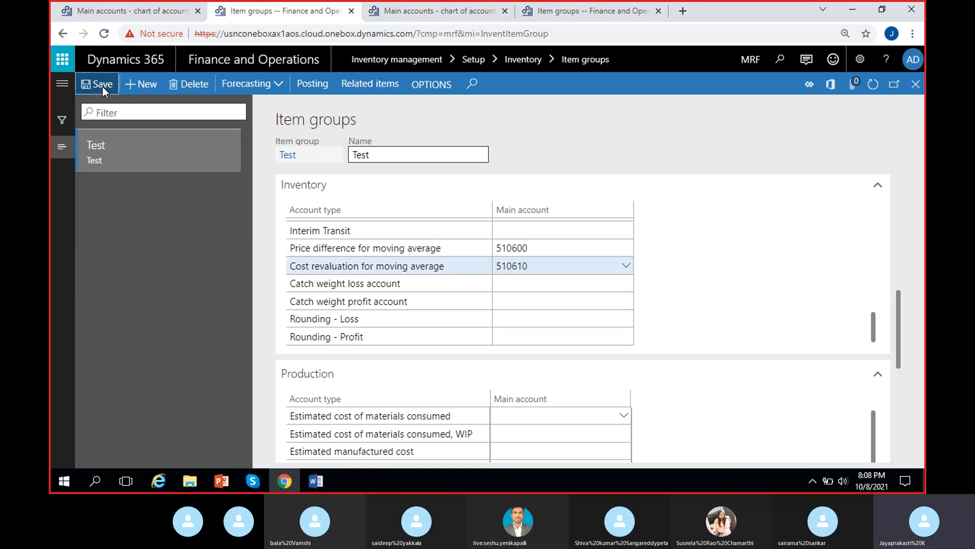
scroll(535, 353, up, 5)
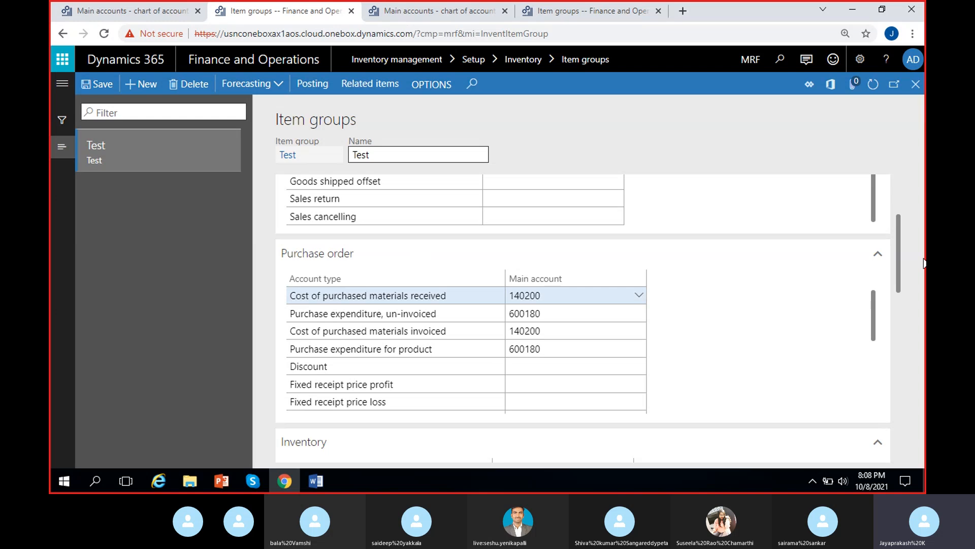
drag(897, 259, 923, 172)
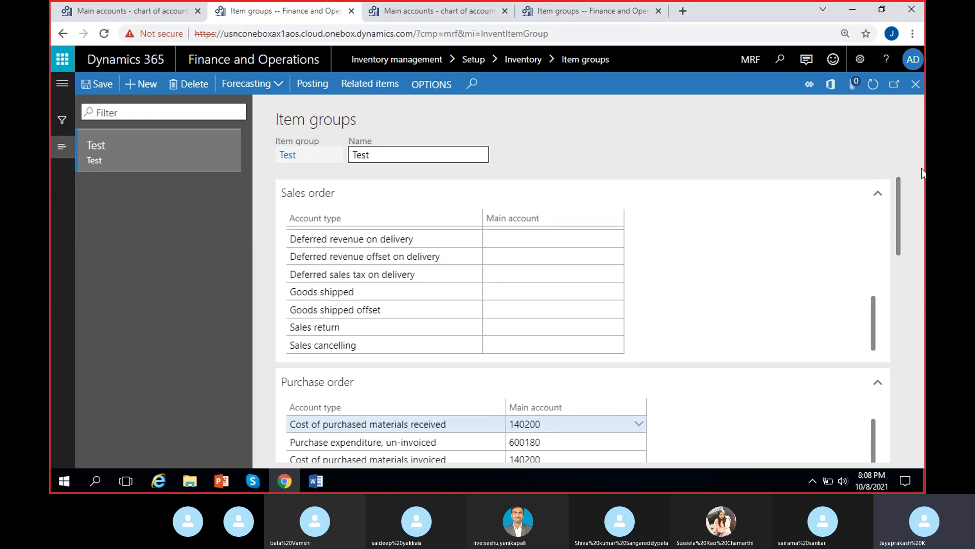
click(915, 94)
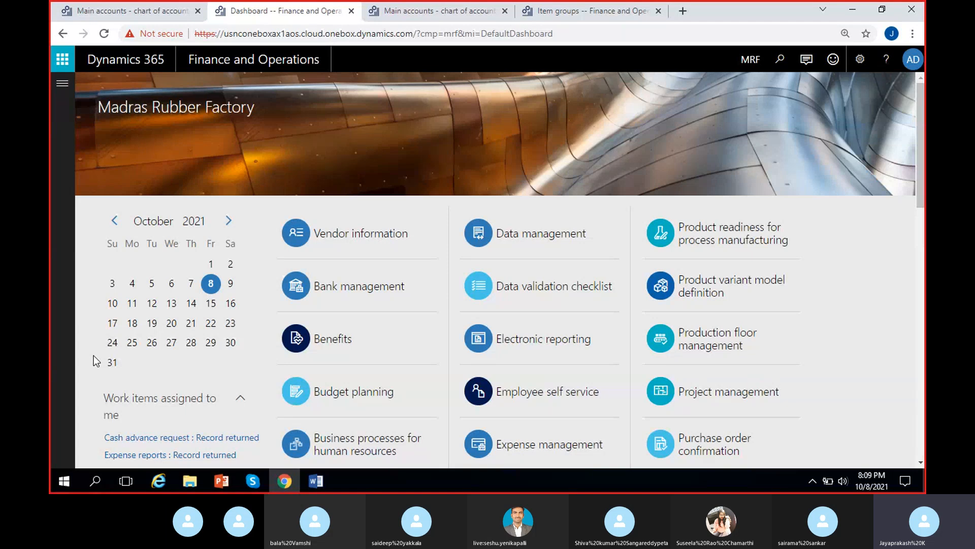
click(250, 484)
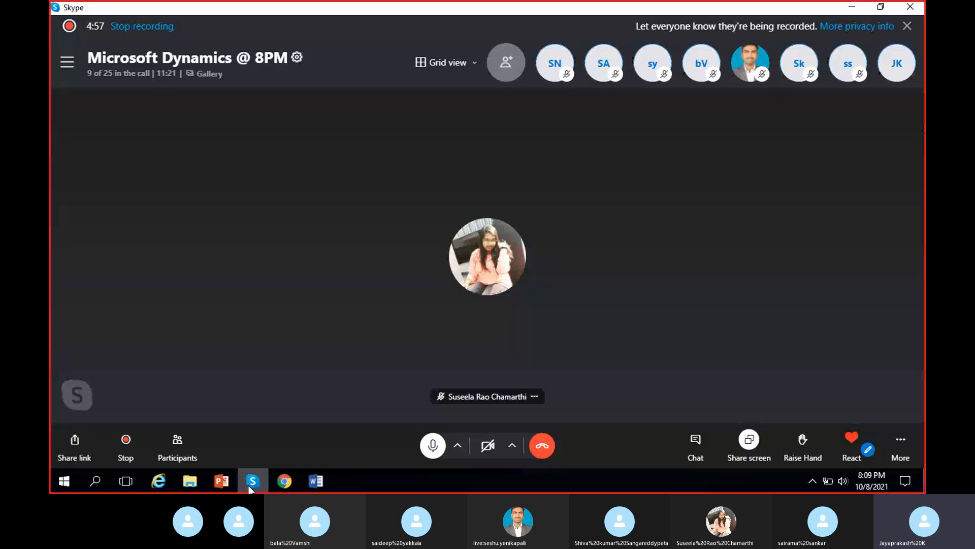
click(250, 481)
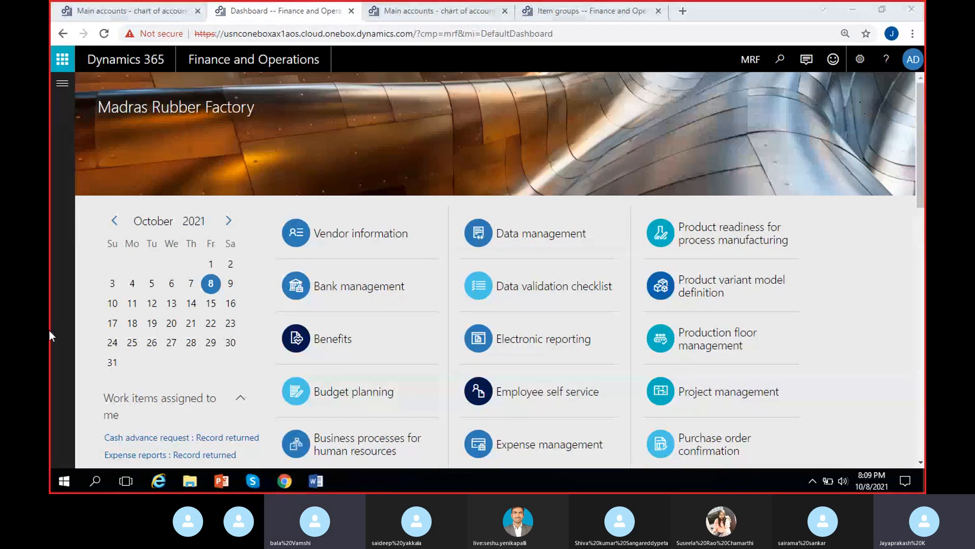
click(56, 303)
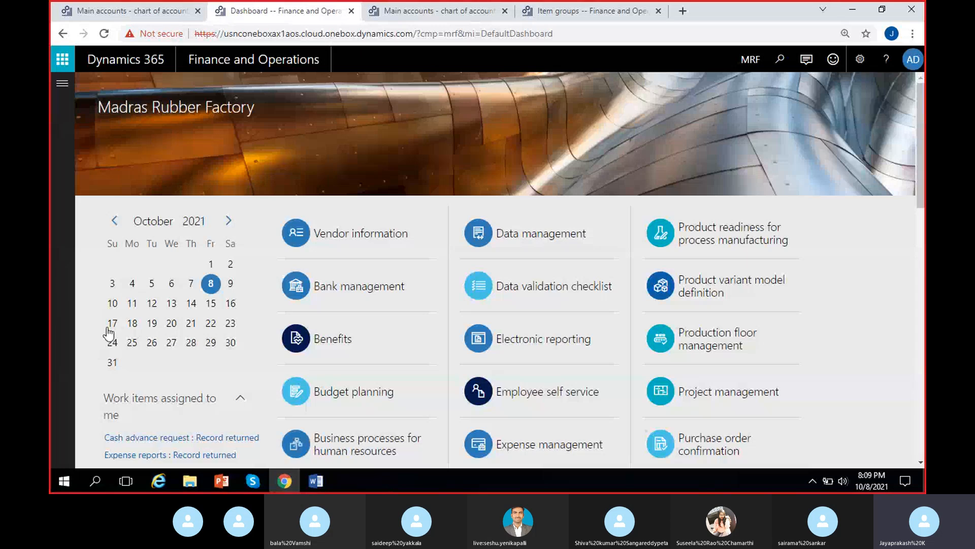
Step: Switch to the Word notes and select the procure-to-pay item "Creation of purchase order."
click(322, 479)
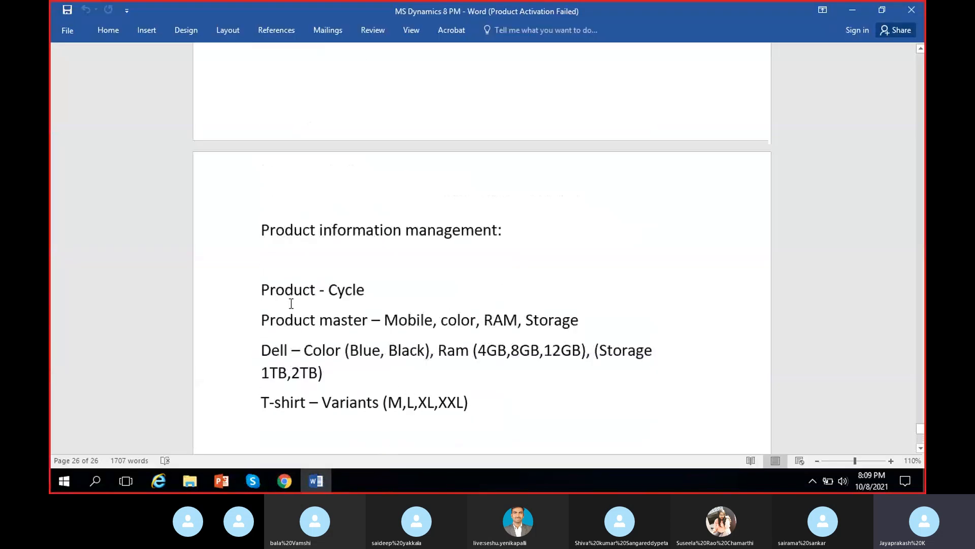
scroll(291, 303, up, 10)
scroll(291, 303, up, 20)
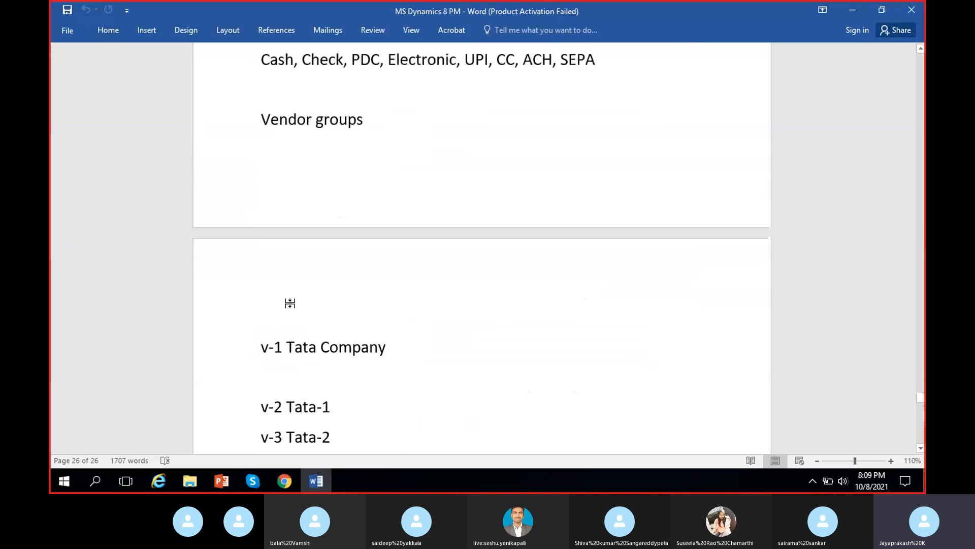
scroll(291, 304, up, 20)
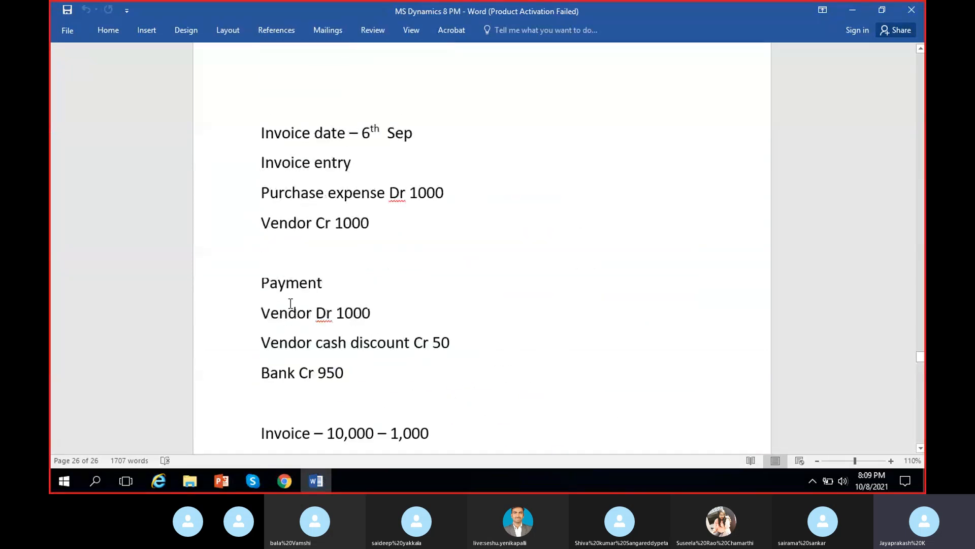
scroll(290, 303, up, 5)
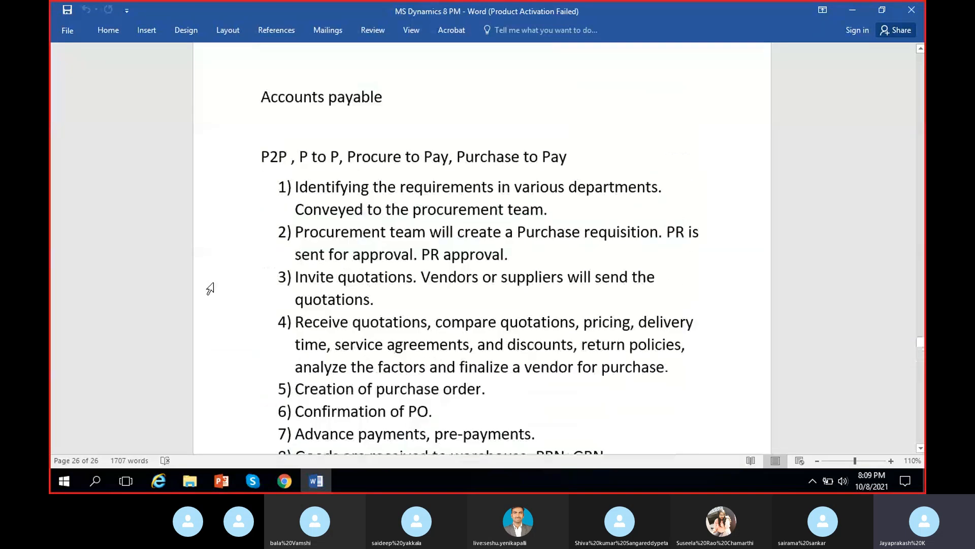
scroll(303, 284, down, 2)
scroll(307, 293, down, 2)
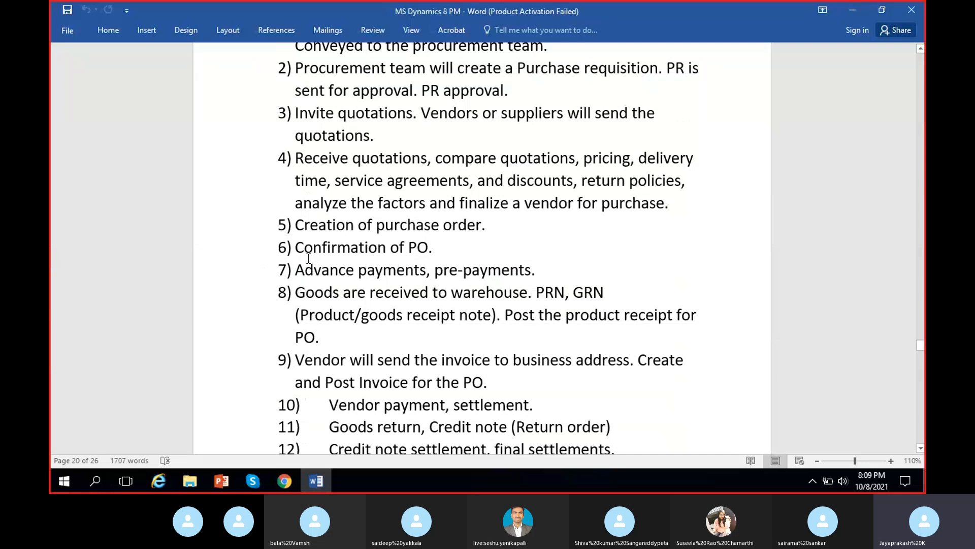
drag(296, 225, 485, 225)
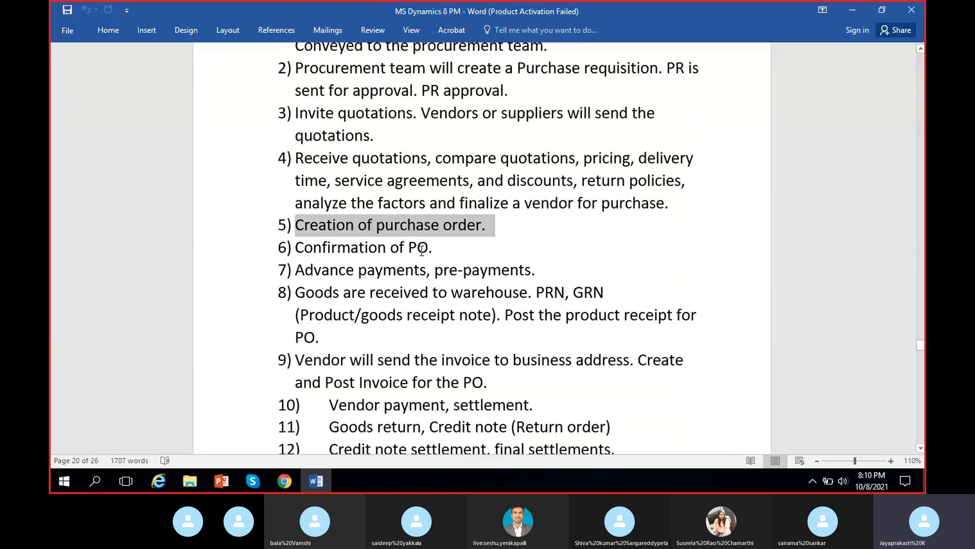
Step: Go through the procure-to-pay items from Confirmation of PO to creating and posting the vendor invoice in the notes
click(338, 248)
drag(293, 247, 445, 248)
click(432, 307)
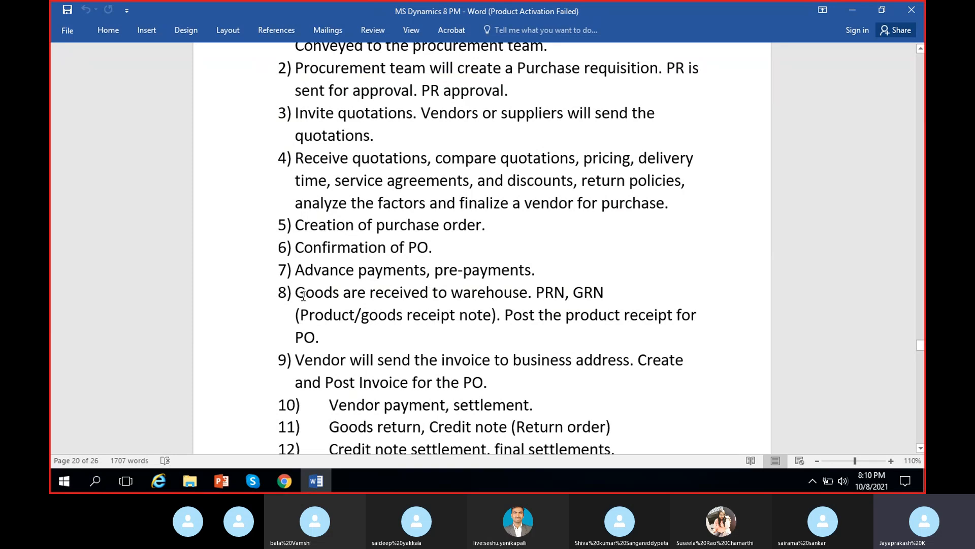
drag(300, 291, 546, 333)
scroll(490, 352, down, 1)
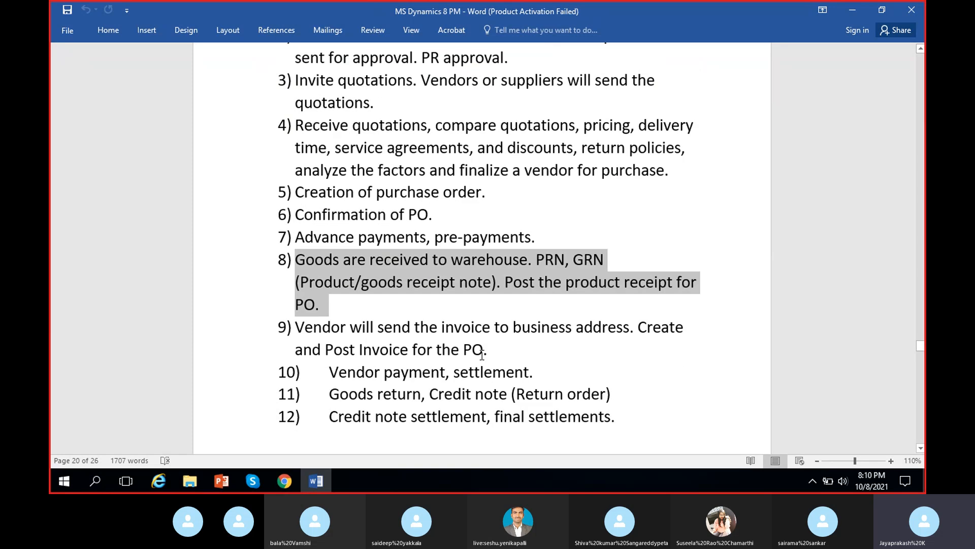
drag(296, 327, 504, 350)
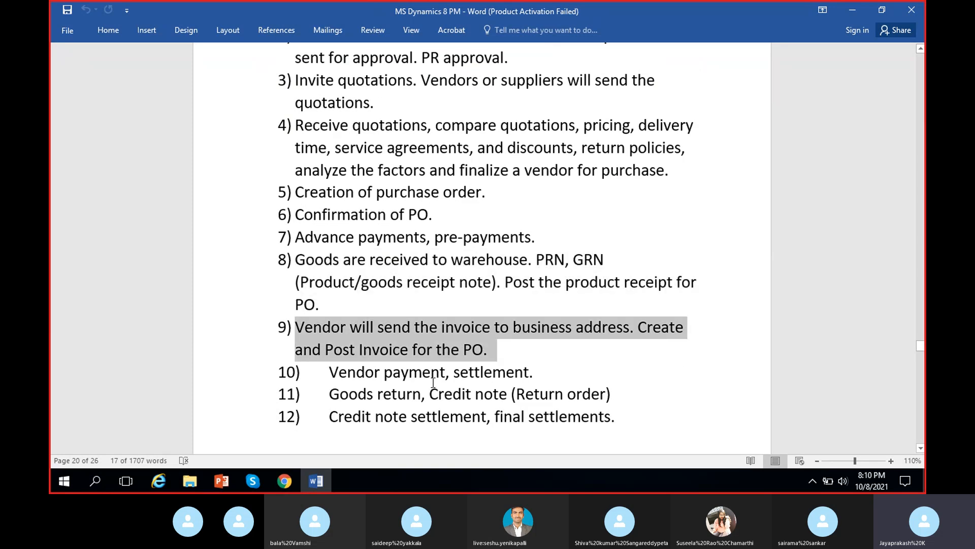
click(427, 362)
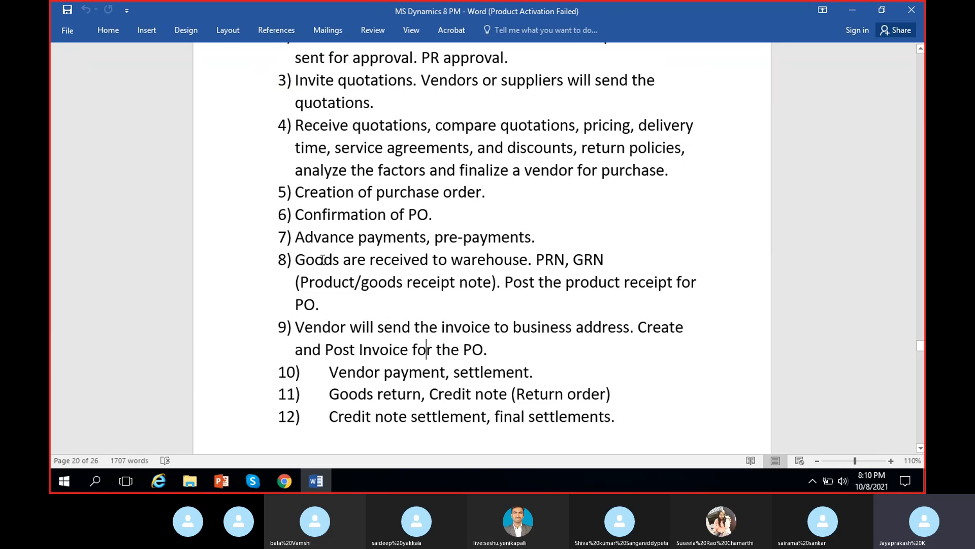
Step: Add a new heading "Purchase order:" at the end of the notes document
scroll(353, 271, up, 1)
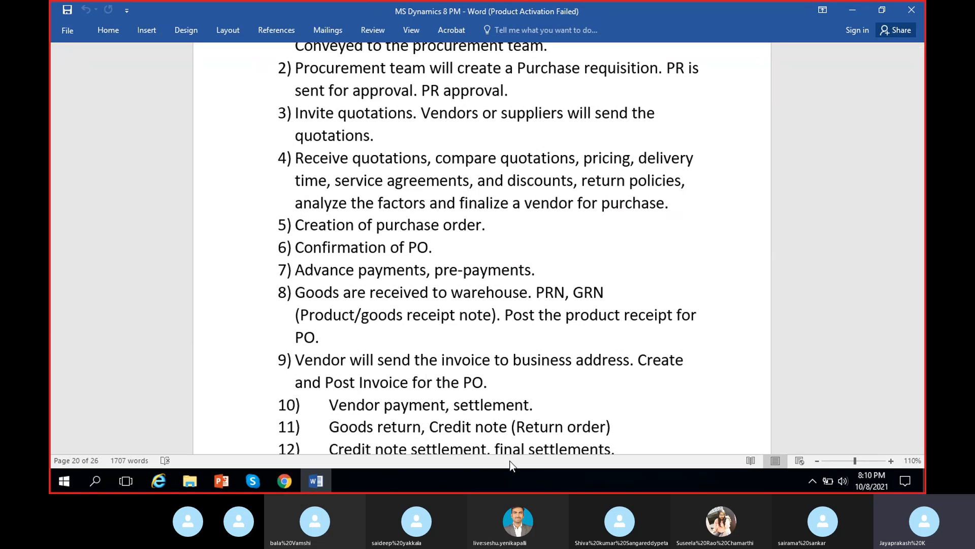
scroll(555, 312, down, 10)
drag(920, 352, 920, 437)
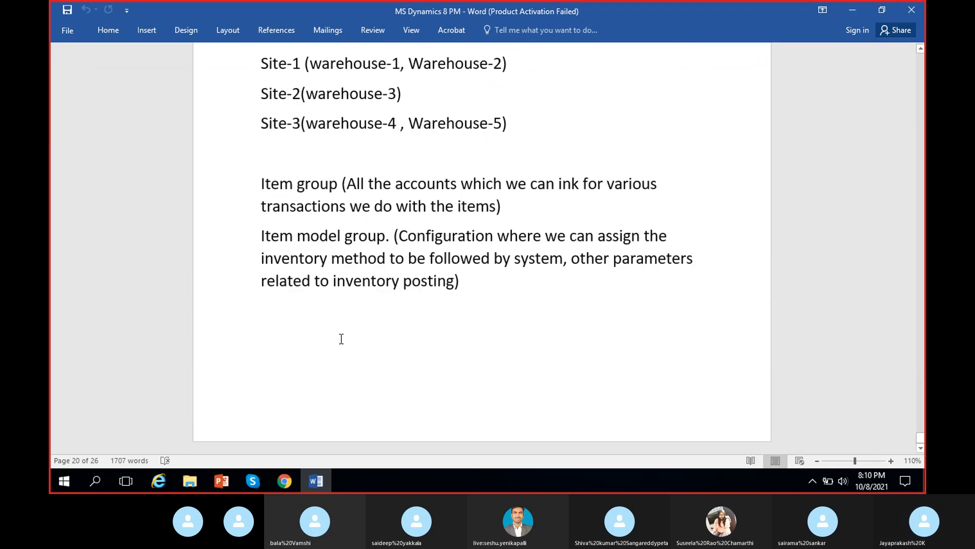
click(346, 342)
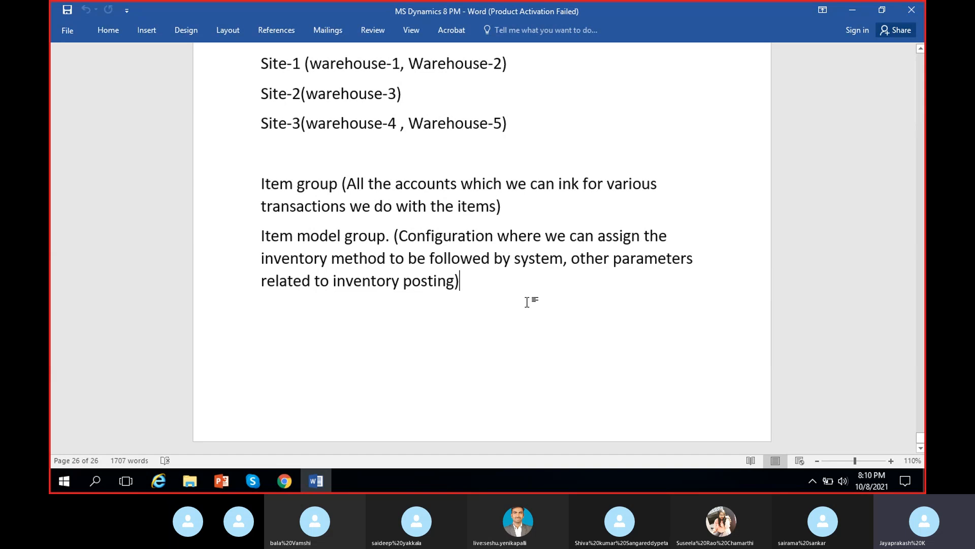
key(Return)
key(Return)
key(Return)
key(Return)
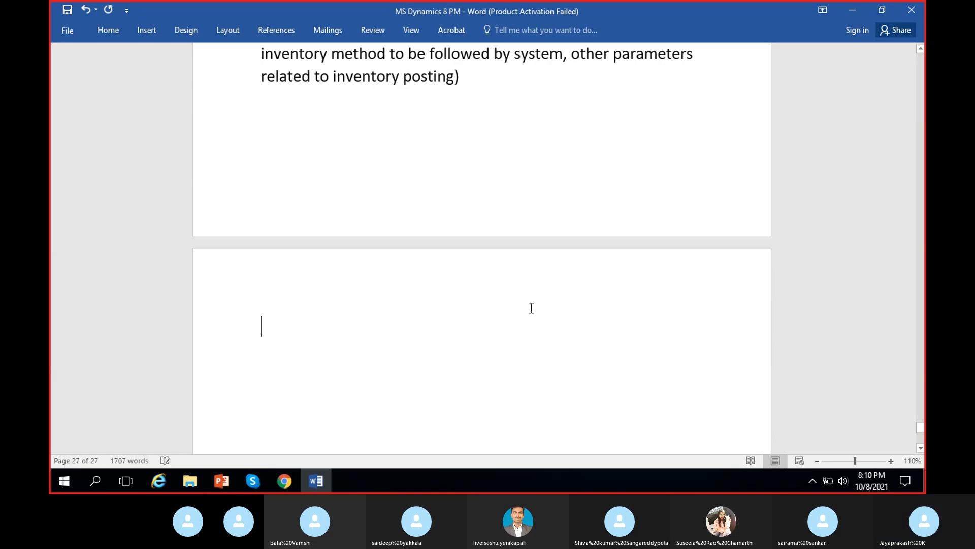
text(Purcha)
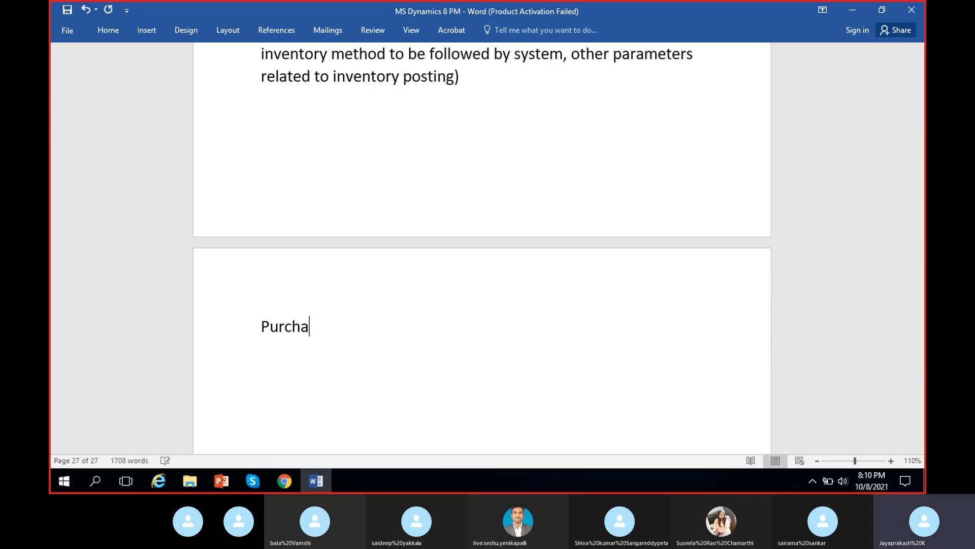
text(se order:)
key(Return)
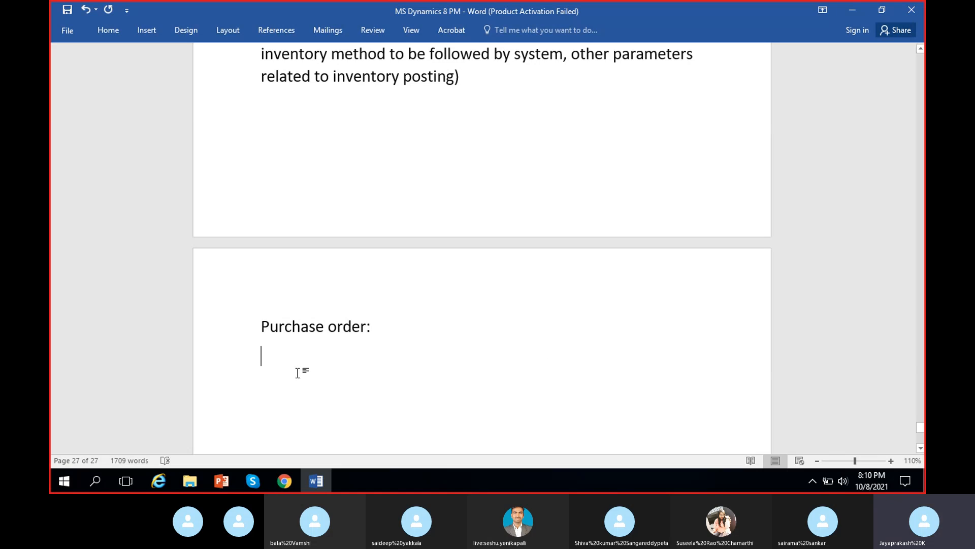
Step: Switch to Dynamics 365 and open the All purchase orders list under Accounts payable
click(285, 481)
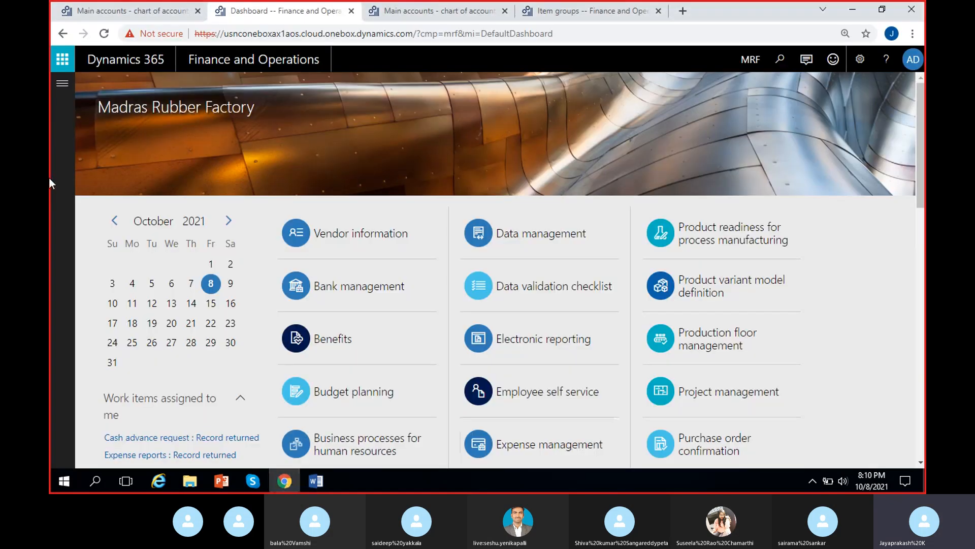
click(62, 85)
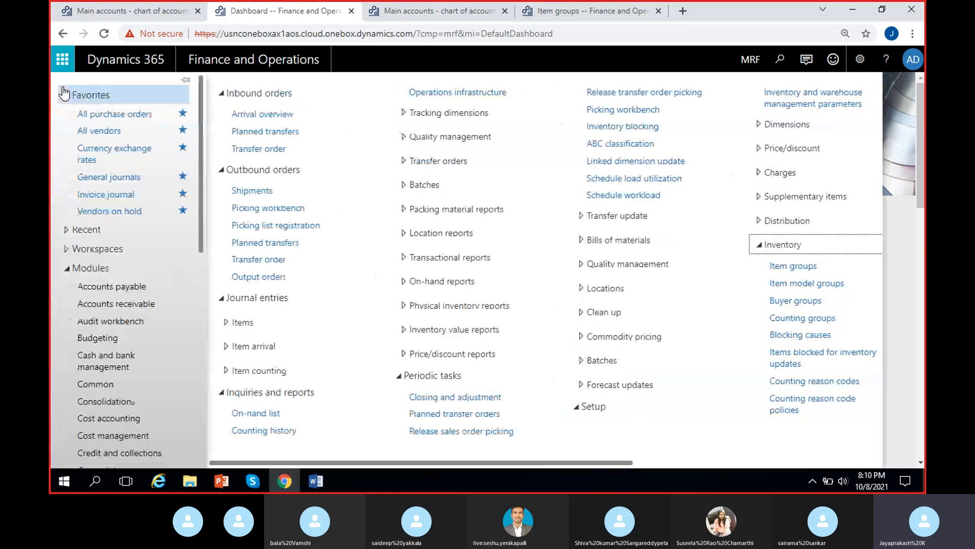
click(134, 287)
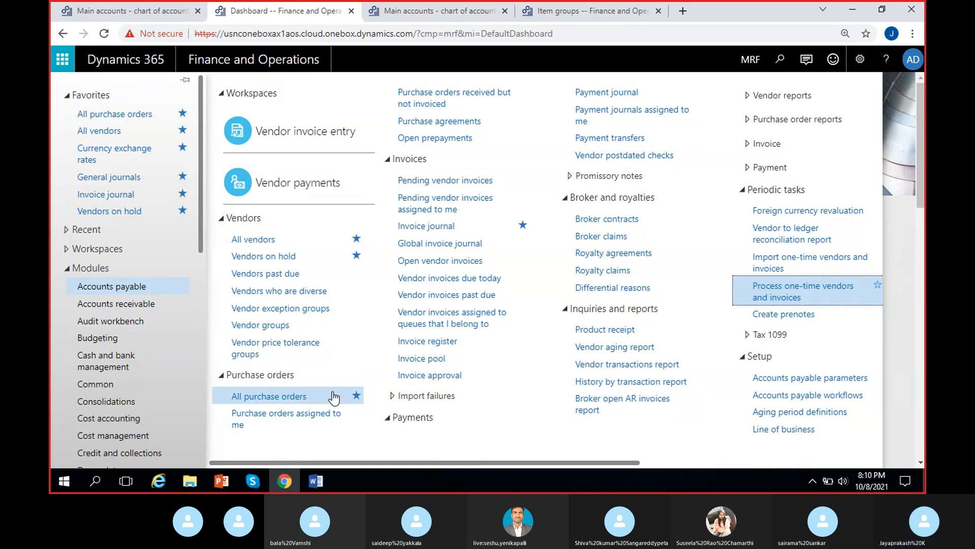
click(288, 398)
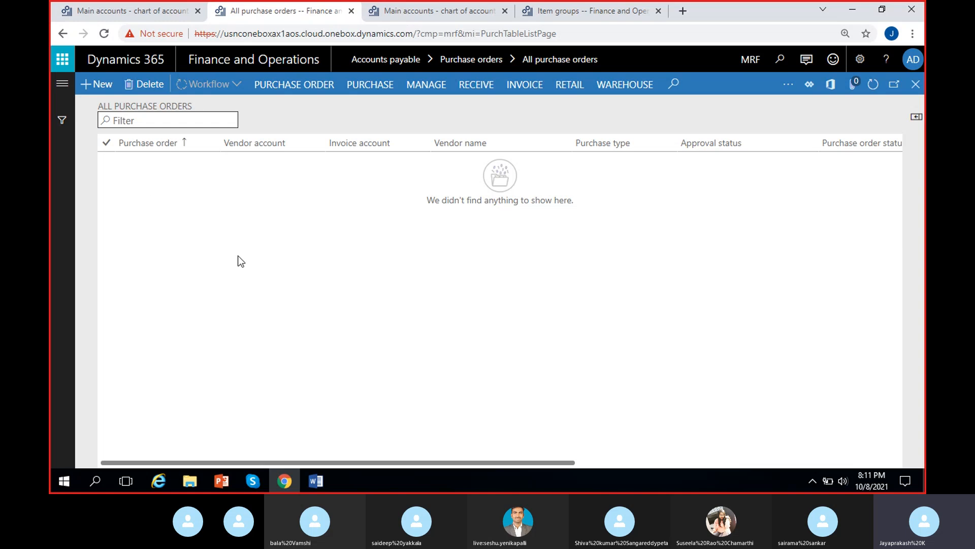
Step: Open the Procurement and sourcing parameters from the Procurement and sourcing module's setup
click(125, 17)
click(58, 86)
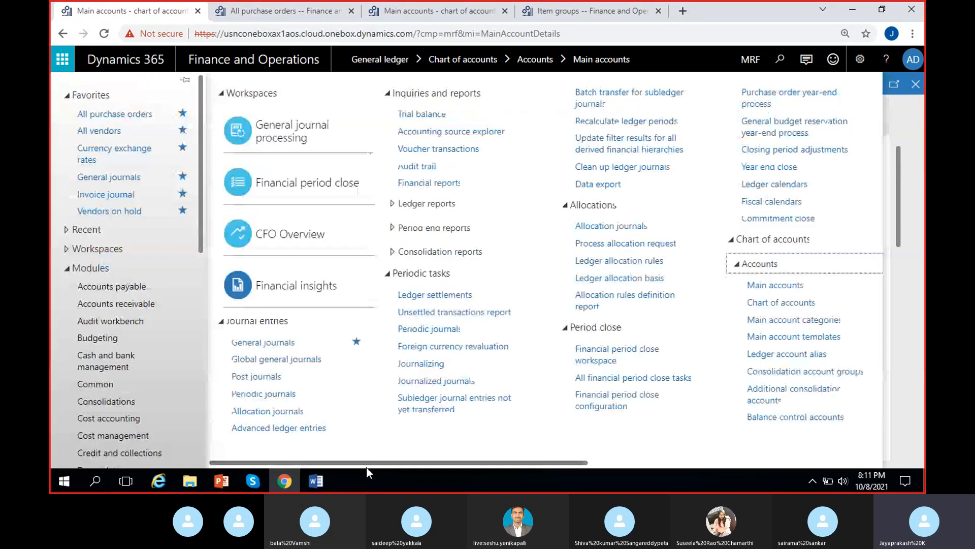
click(148, 291)
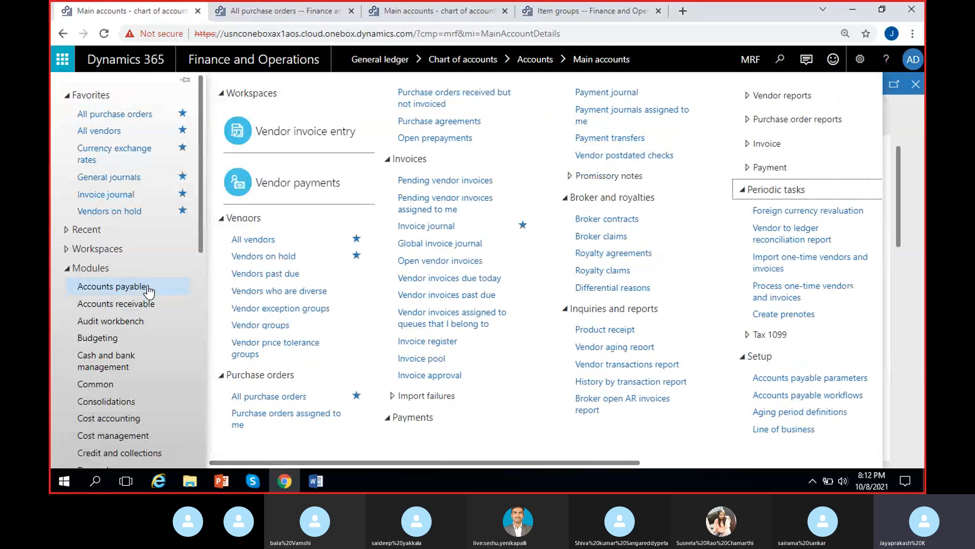
scroll(132, 366, down, 5)
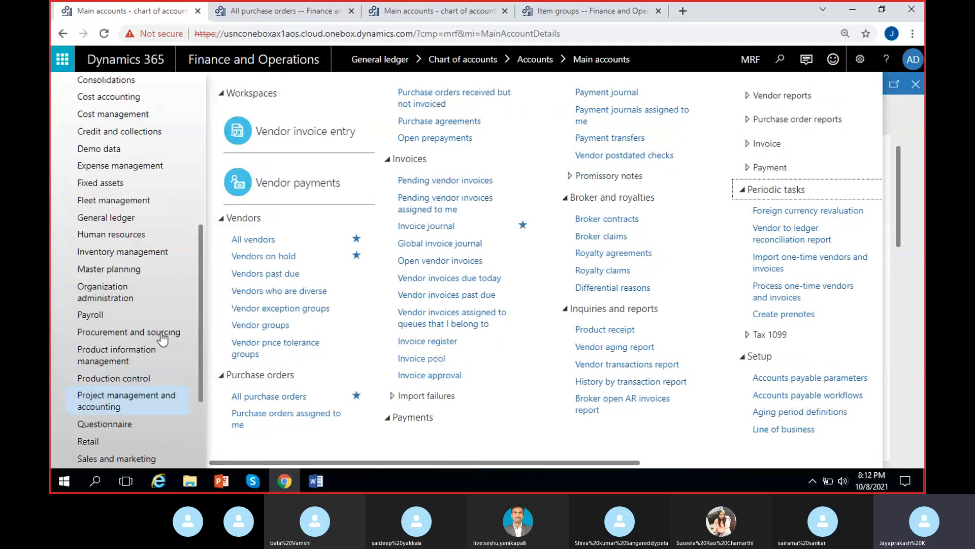
click(145, 336)
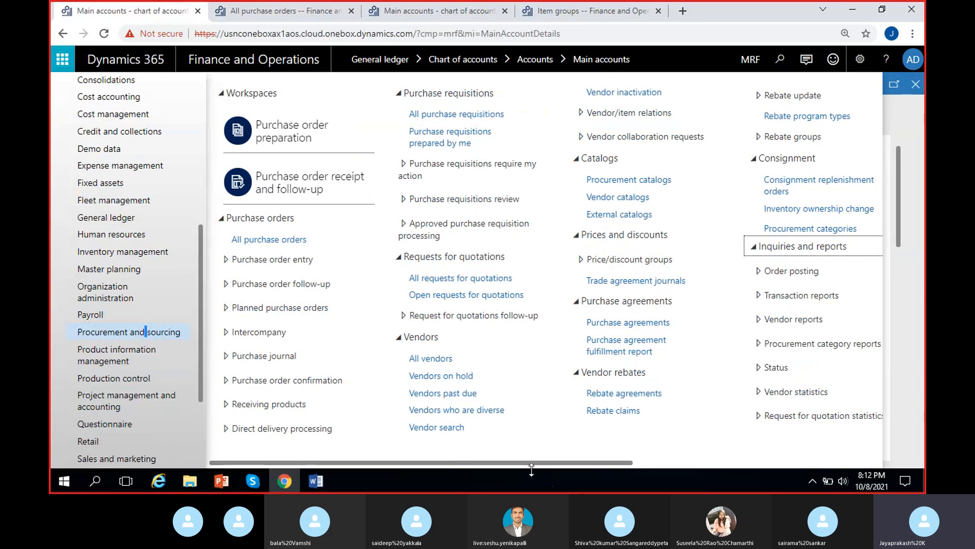
drag(511, 462, 770, 477)
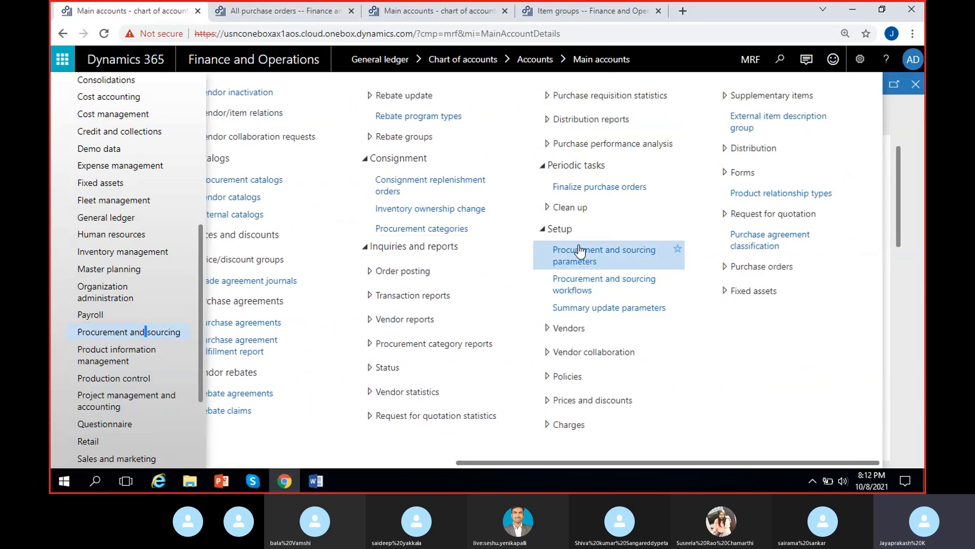
click(604, 260)
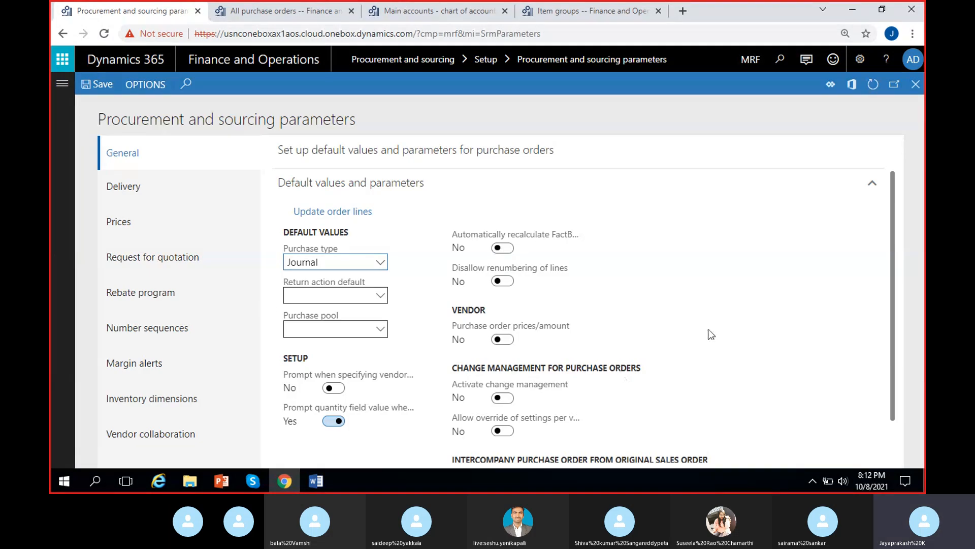
Step: Open the details of the Purchase order number sequence Purc_536 from the Number sequences section
scroll(711, 334, down, 1)
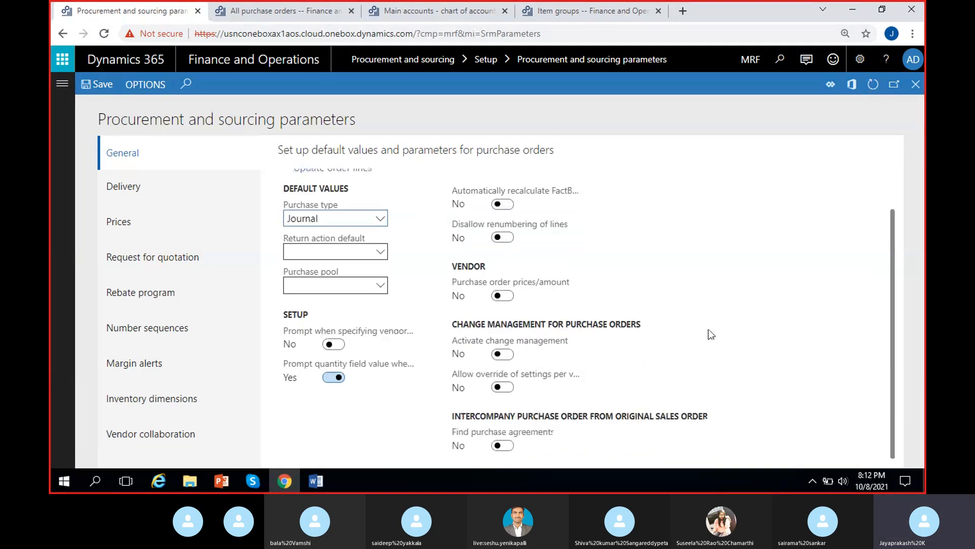
click(137, 334)
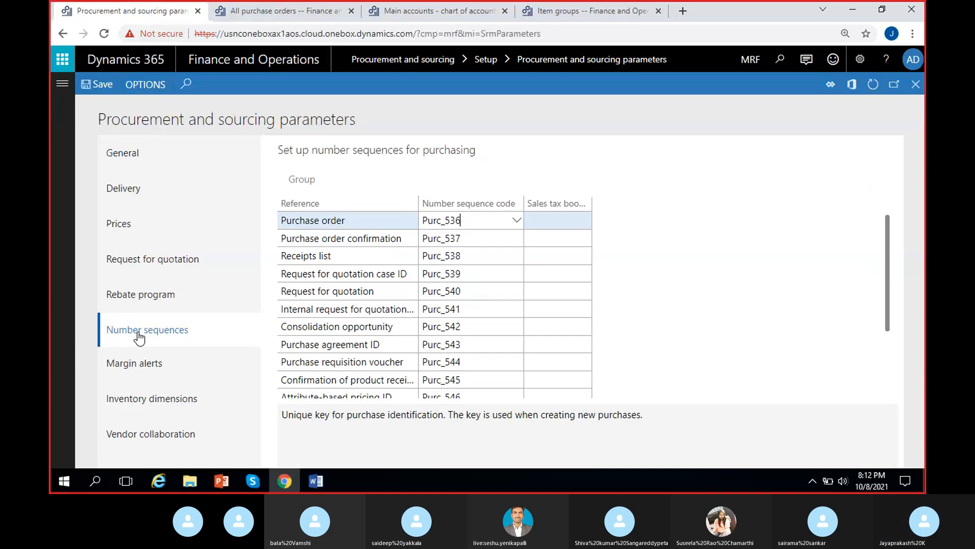
click(382, 220)
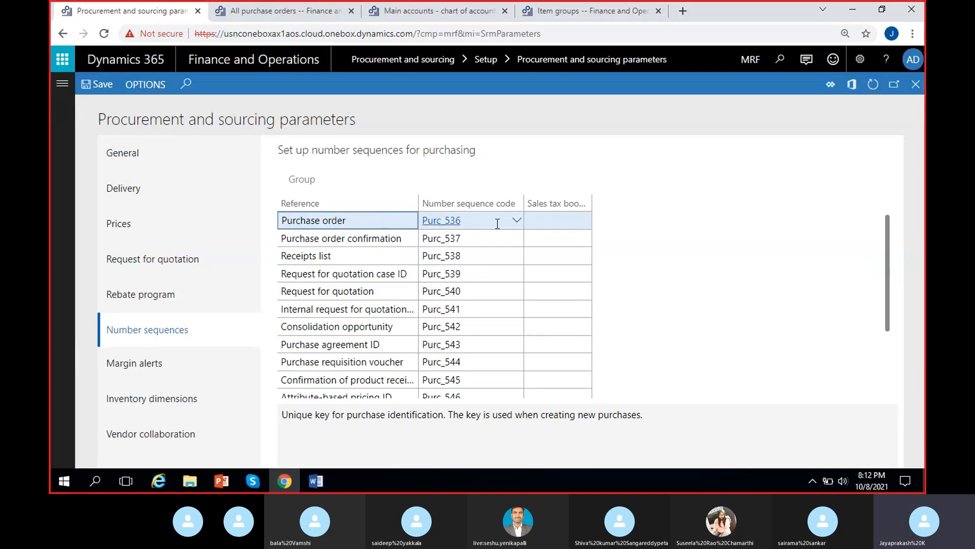
right_click(516, 229)
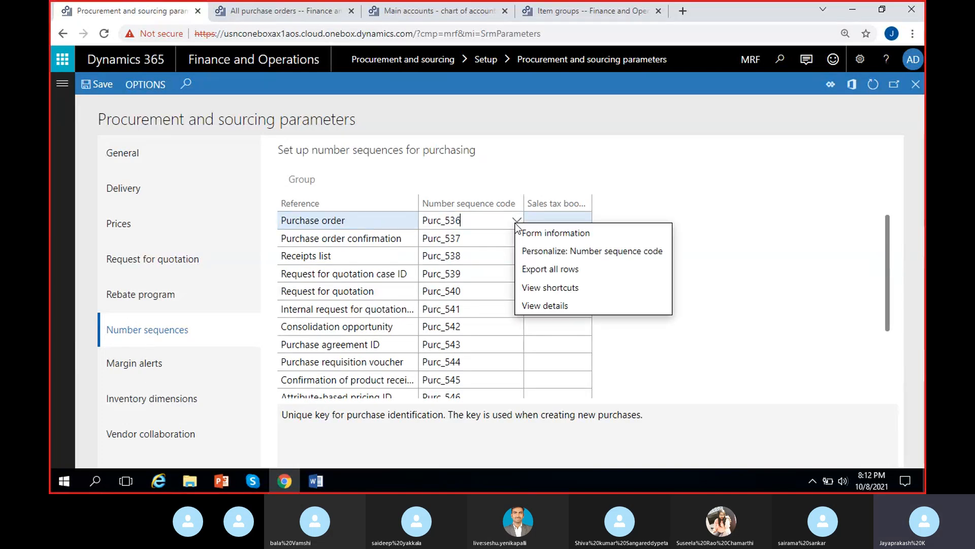
click(530, 305)
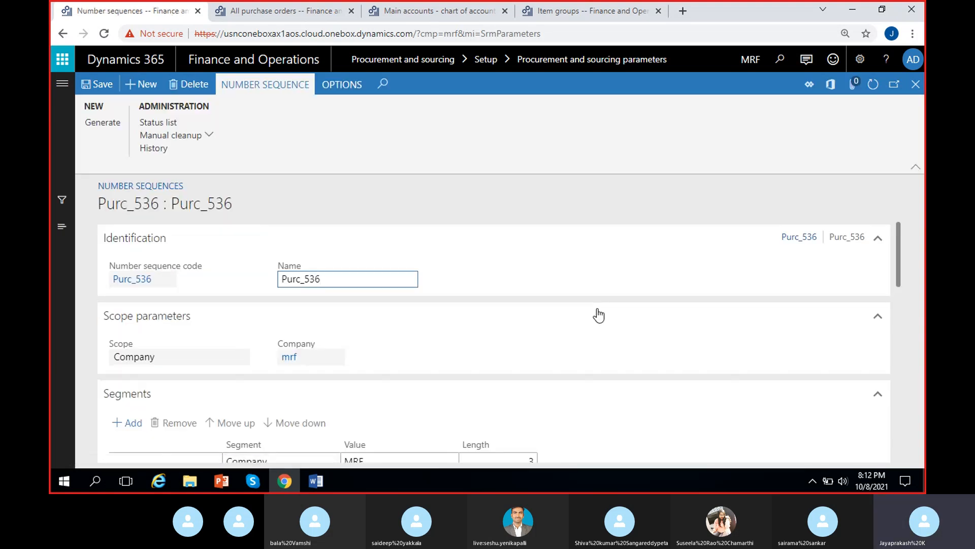
Step: Remove the Company segment from the Purc_536 sequence and set the constant segment's value to PO
scroll(295, 346, down, 4)
scroll(296, 362, up, 2)
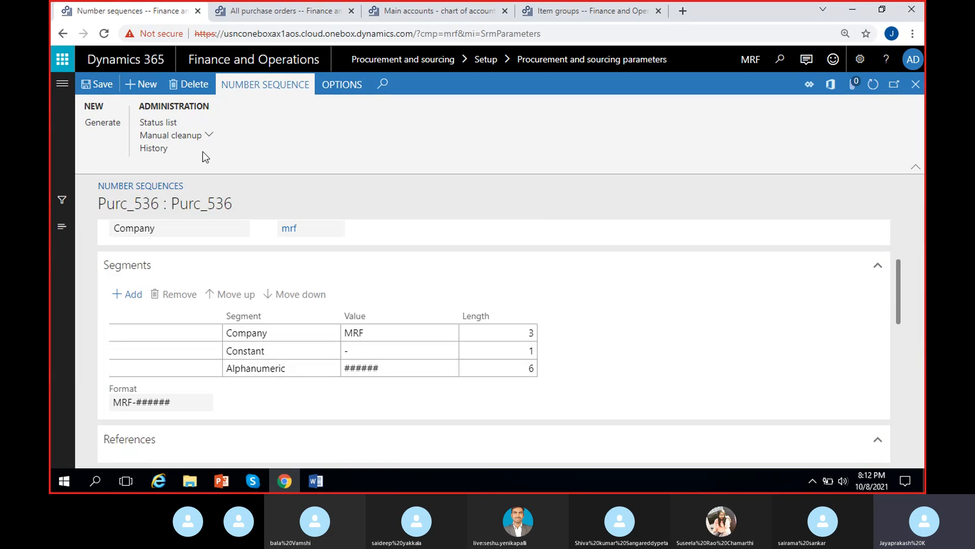
click(415, 331)
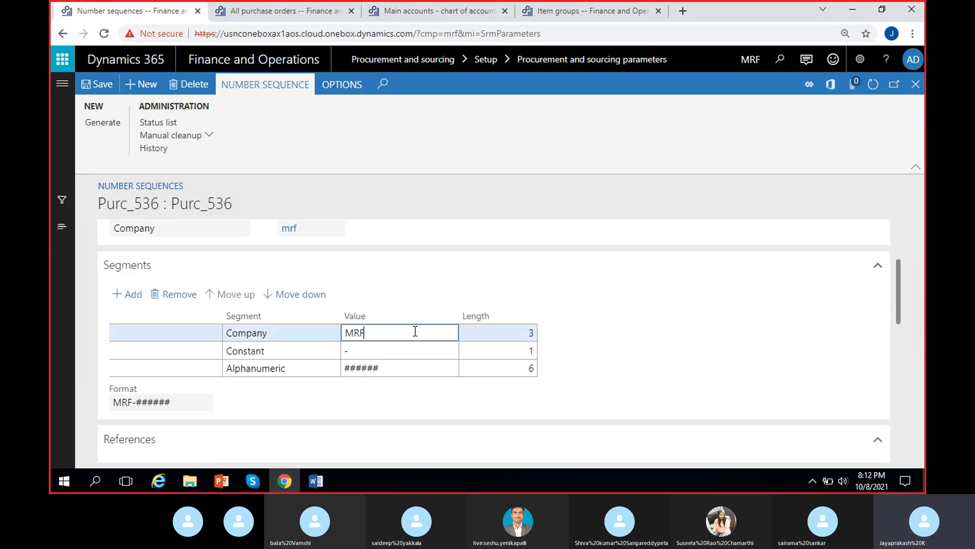
click(173, 294)
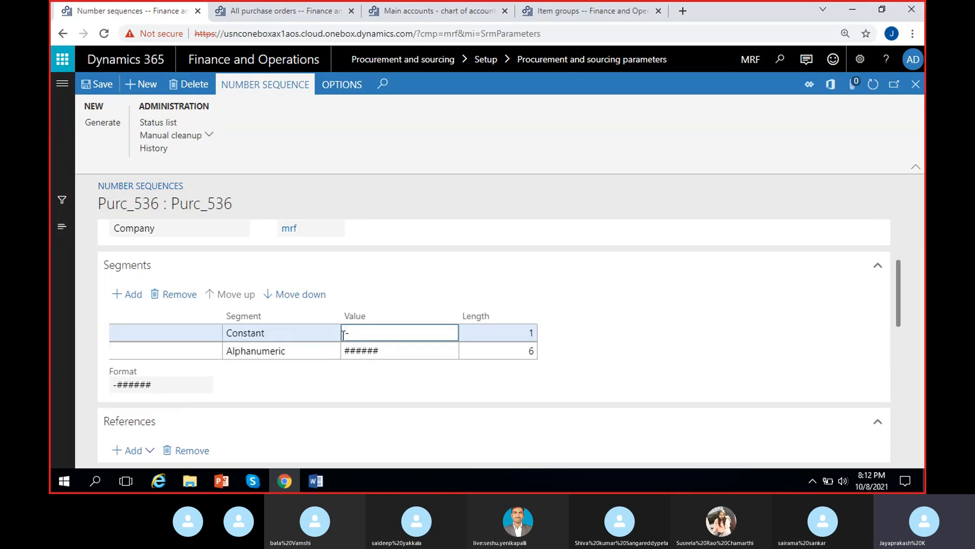
text(PO)
Step: Make the Purc_536 number sequence continuous, then save and close it
click(601, 358)
scroll(449, 354, down, 3)
scroll(406, 371, down, 4)
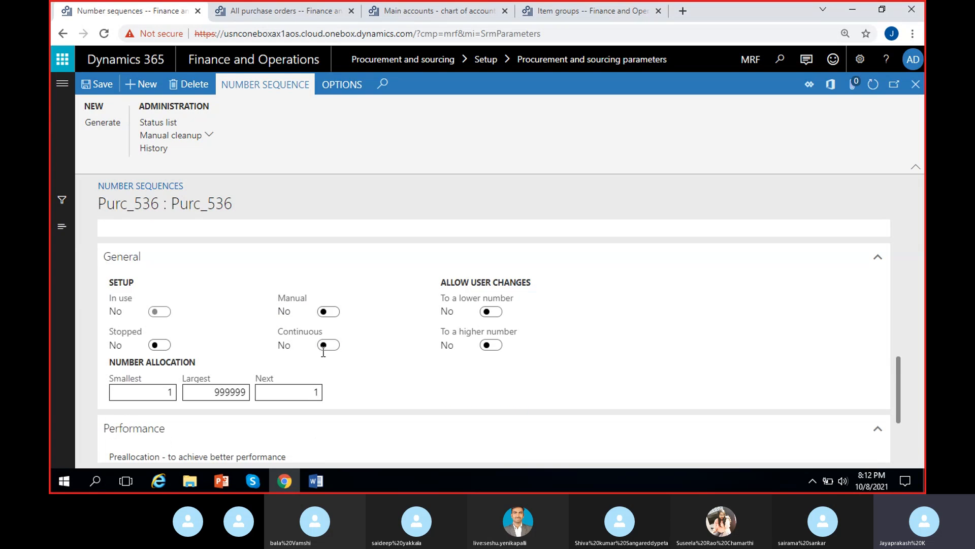
click(329, 345)
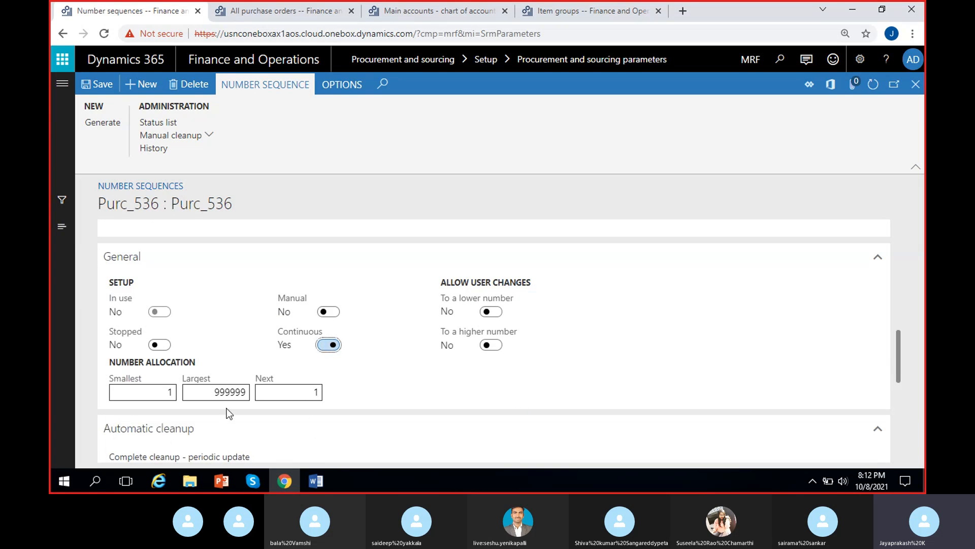
click(99, 88)
click(916, 83)
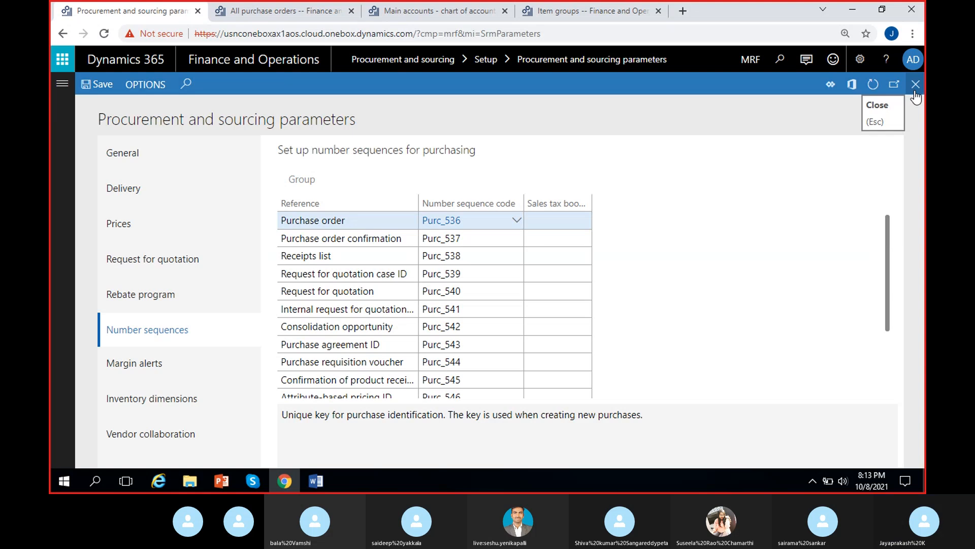
Step: Review the Procurement and sourcing workflows list, then close it
click(62, 86)
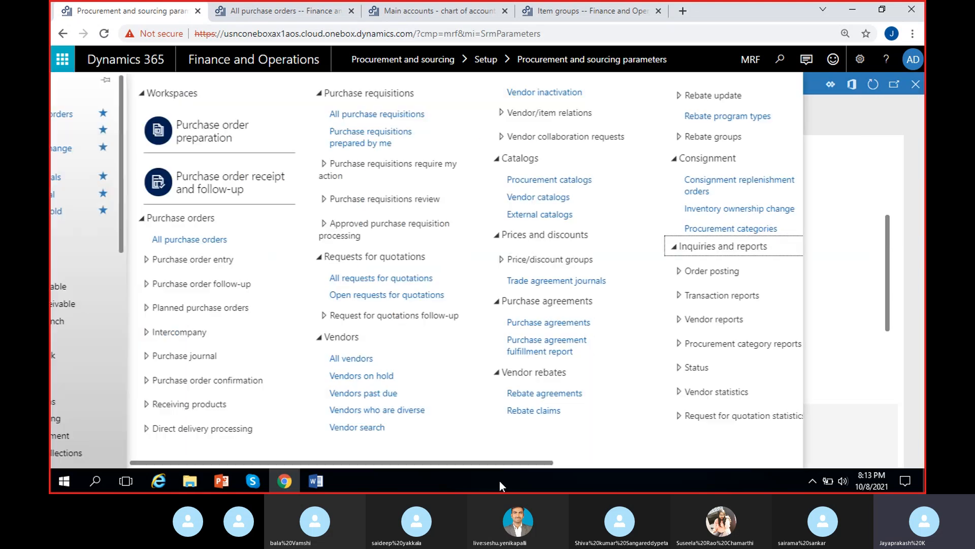
scroll(685, 420, right, 3)
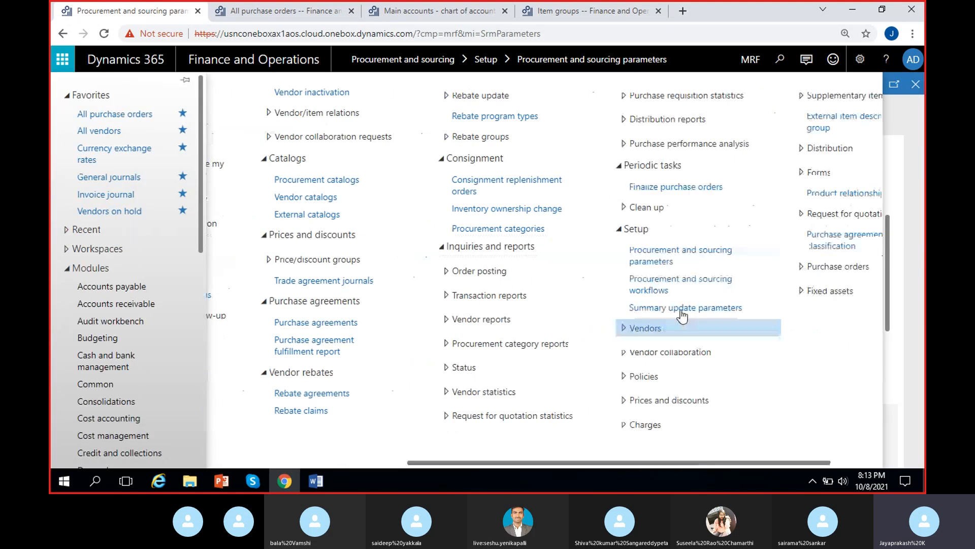
click(683, 289)
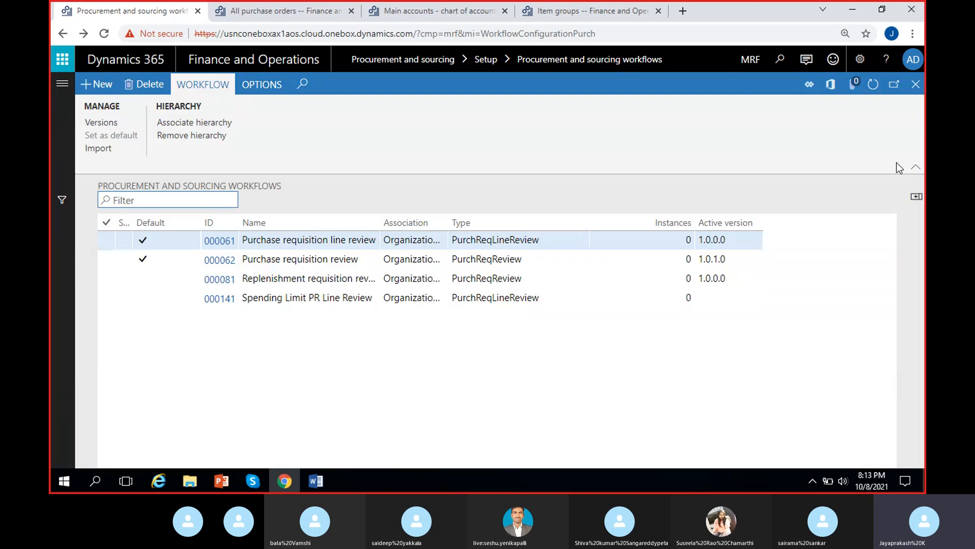
click(916, 84)
click(288, 20)
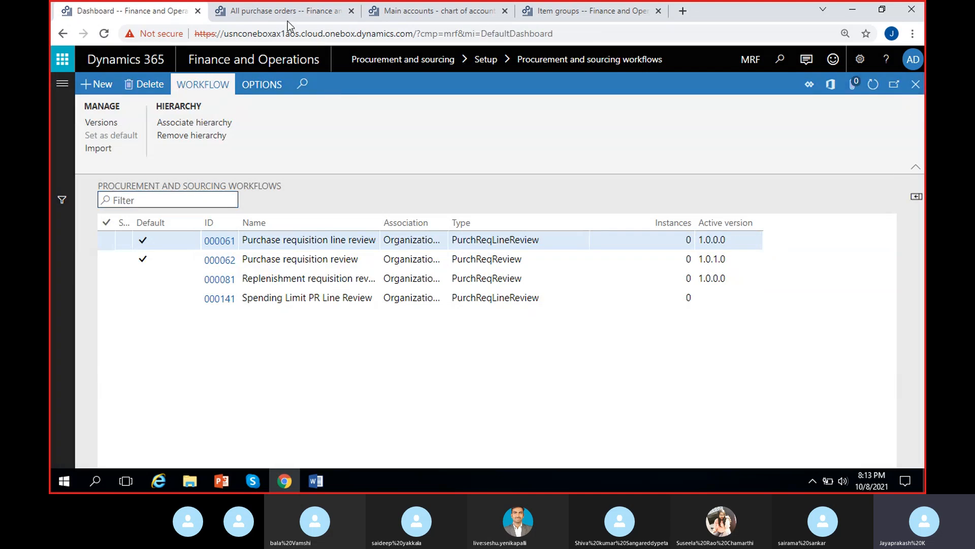
Step: Start creating a new purchase order from the All purchase orders list
click(872, 86)
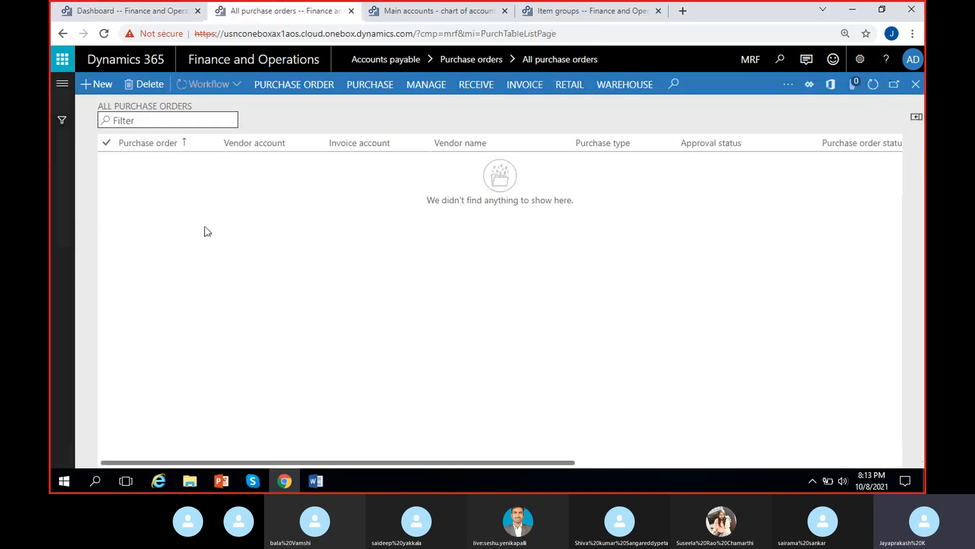
click(99, 90)
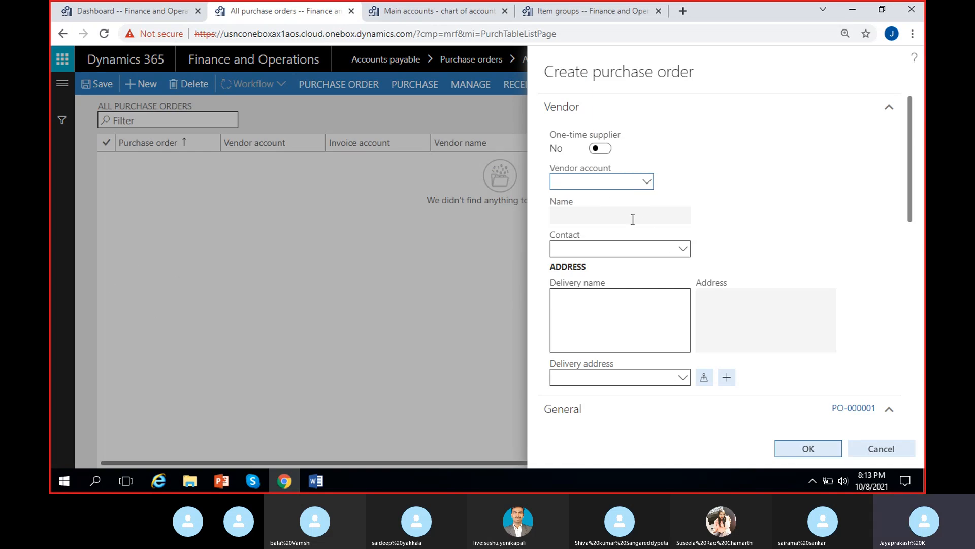
Step: Select vendor account VEN-000001 (Maruthi suzuki) for the new purchase order
click(645, 186)
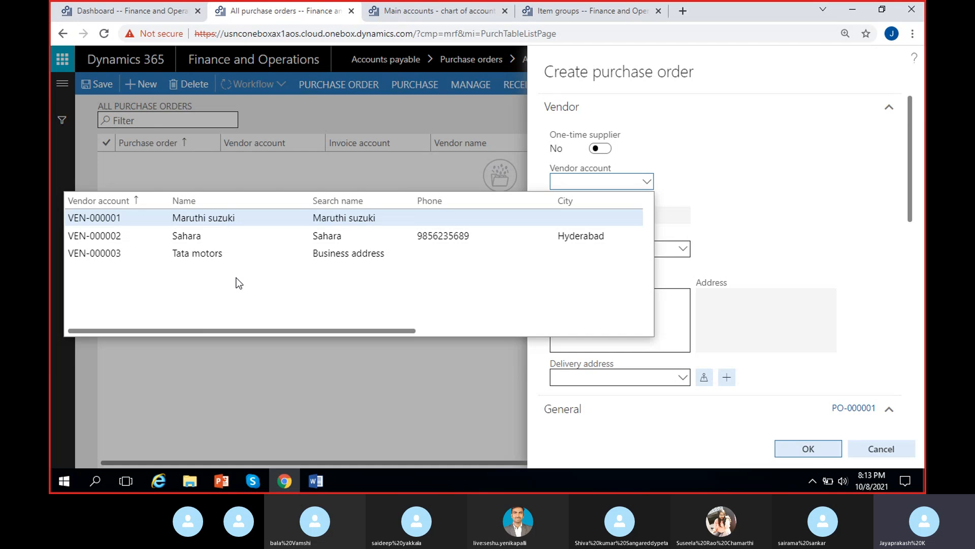
click(210, 220)
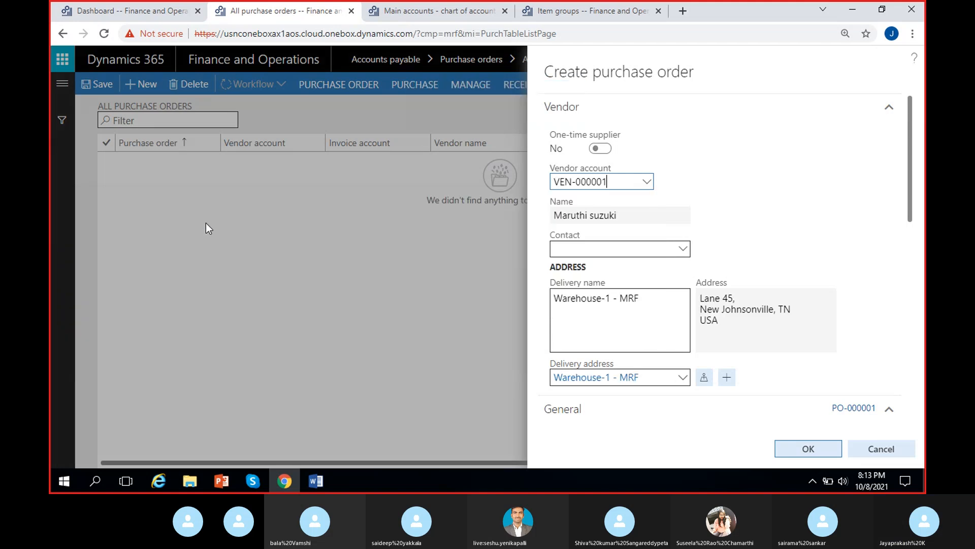
key(Tab)
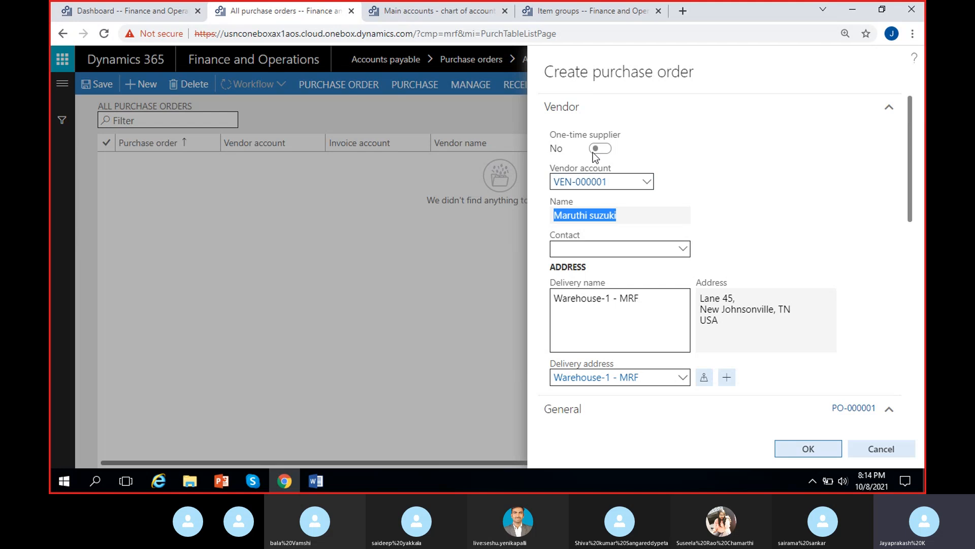
Step: Clear the vendor account field on the new purchase order
click(620, 152)
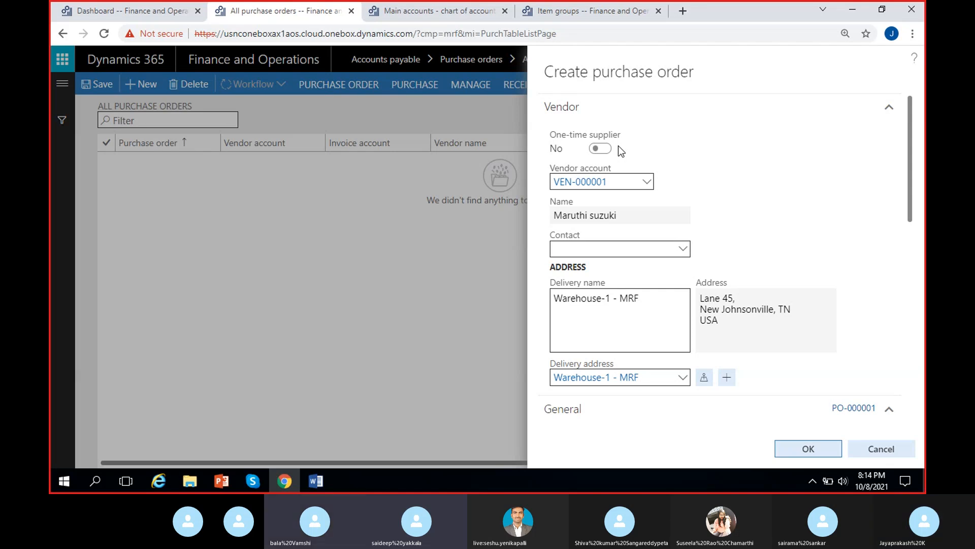
click(614, 183)
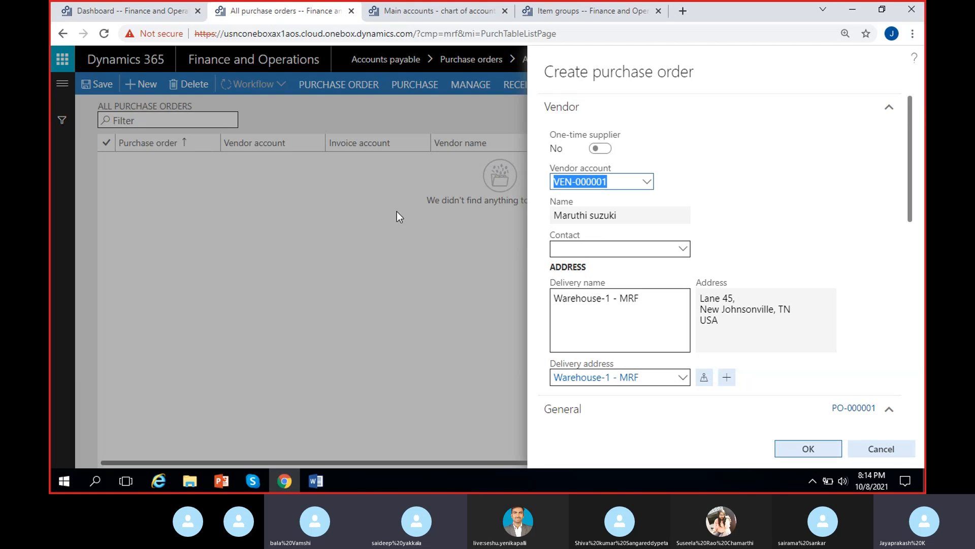
key(BackSpace)
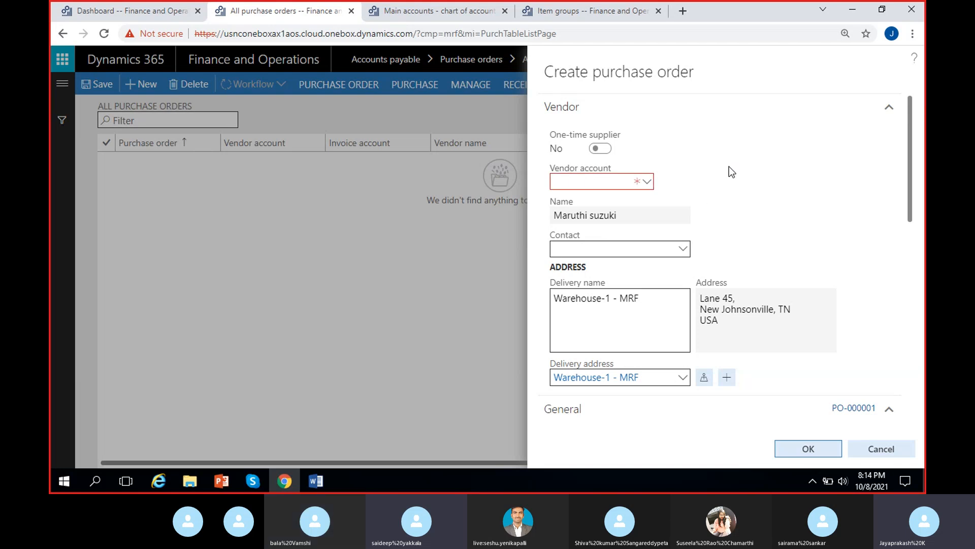
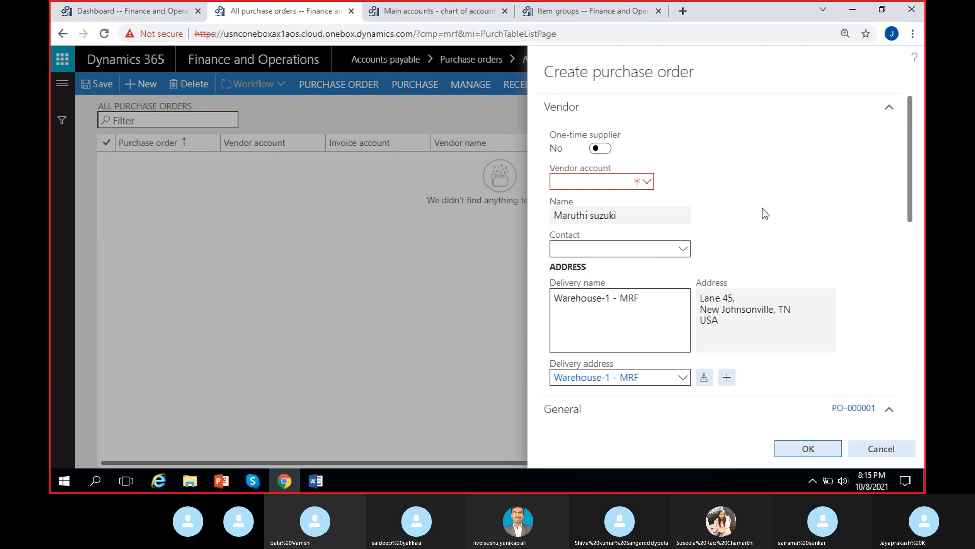
Step: Select vendor account VEN-000001 again for the new purchase order
click(649, 182)
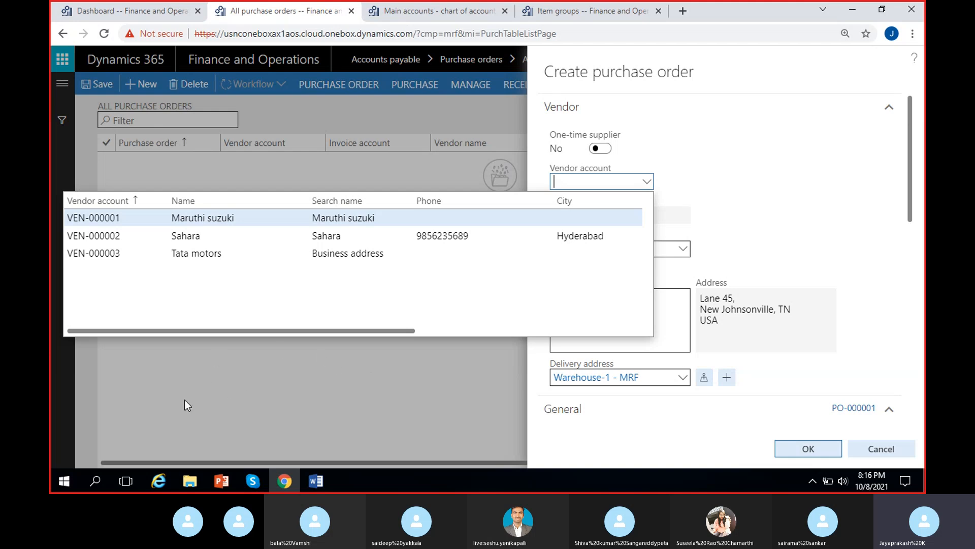
click(254, 221)
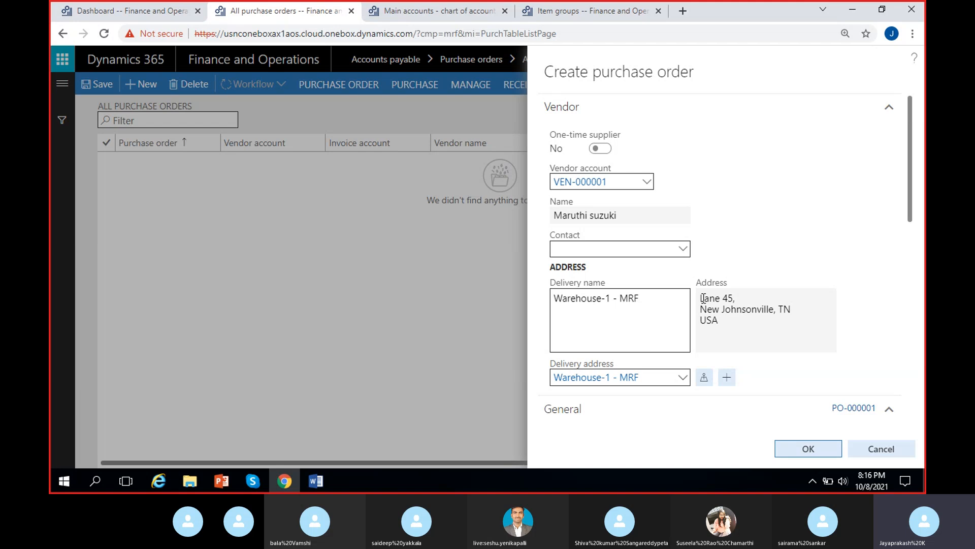
Step: Inspect the purchase order's delivery address and view the Warehouse-1 - MRF address details
drag(703, 298, 738, 323)
click(734, 328)
click(739, 317)
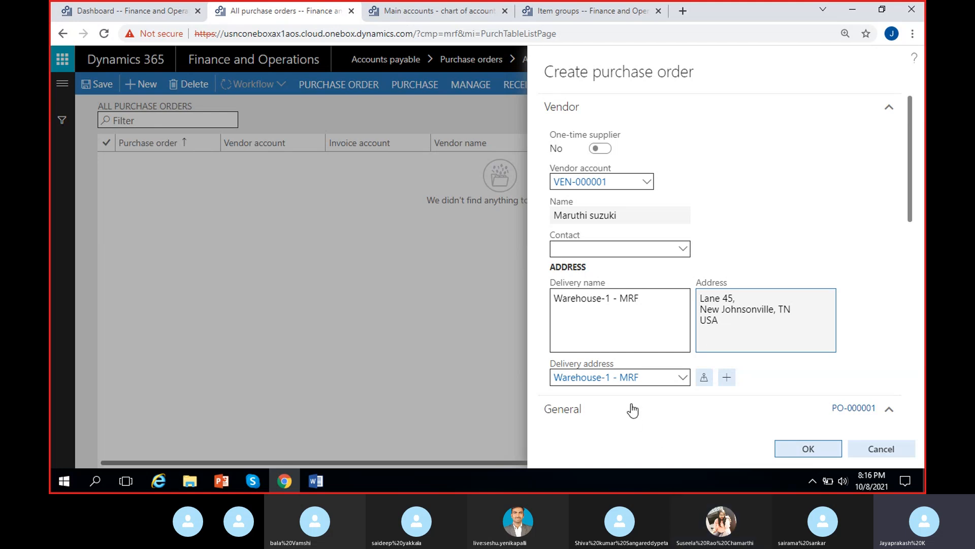
click(684, 378)
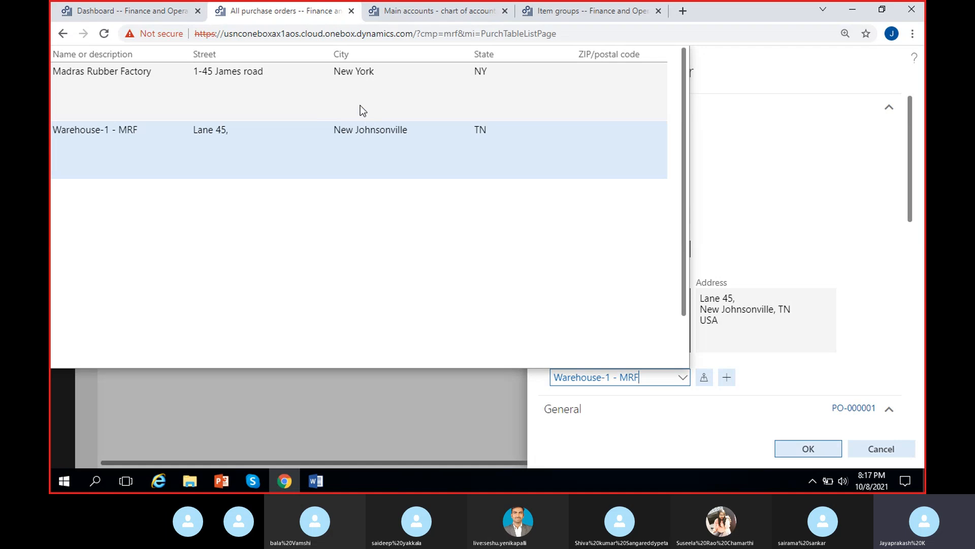
click(845, 303)
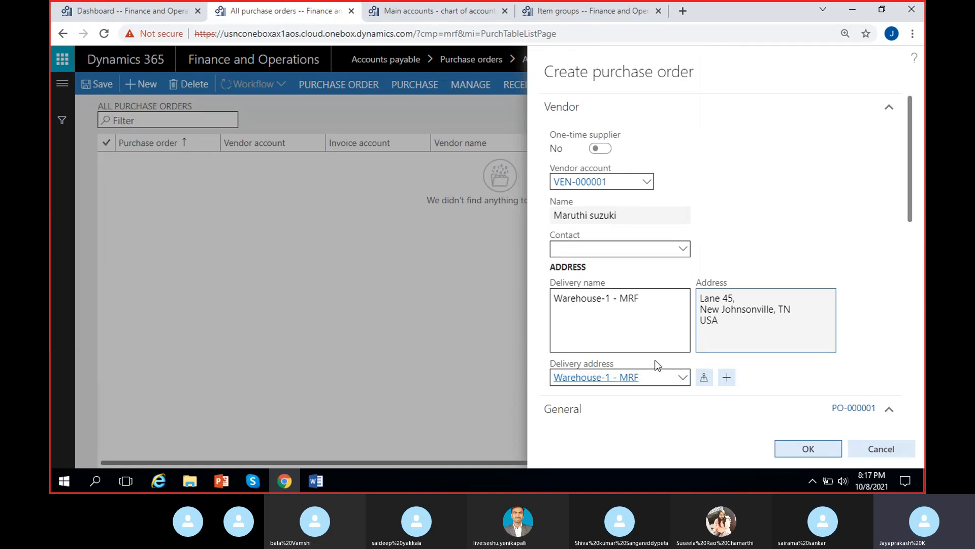
right_click(681, 379)
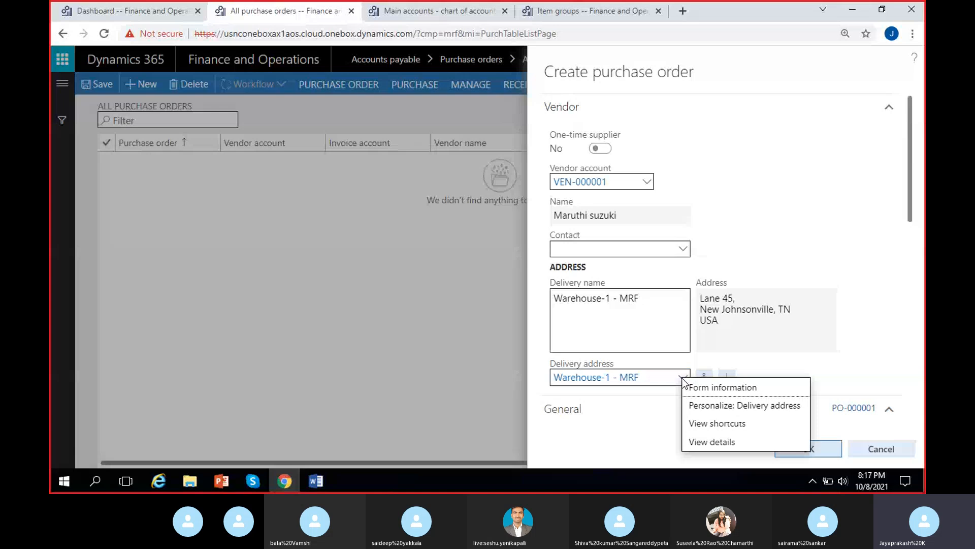
click(692, 443)
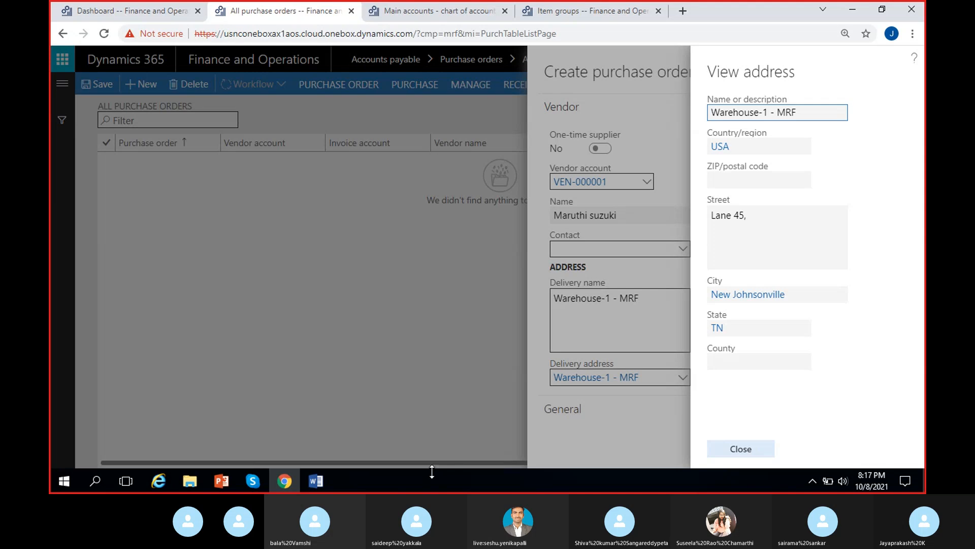
click(755, 449)
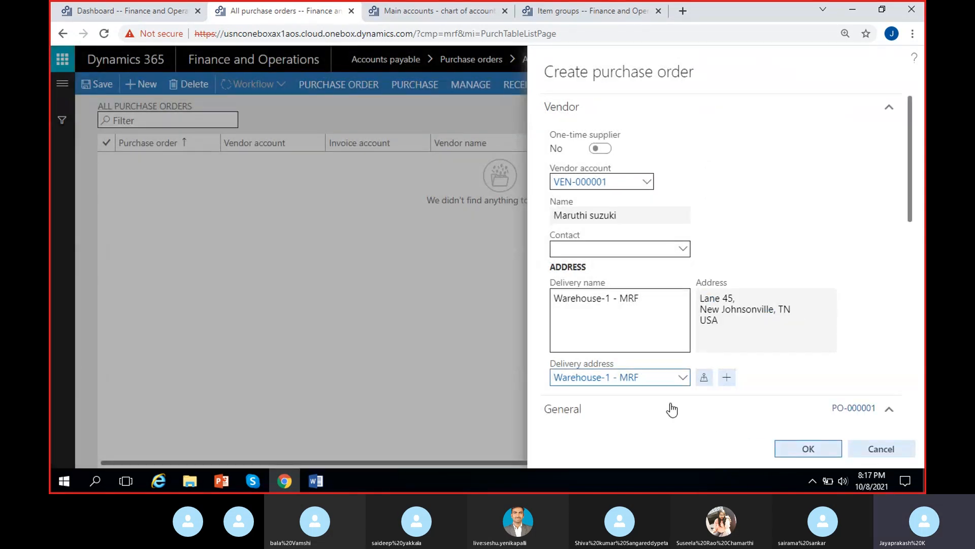
Step: Open Legal entities under Organization administration and review Madras Rubber Factory's addresses and their purposes
click(105, 11)
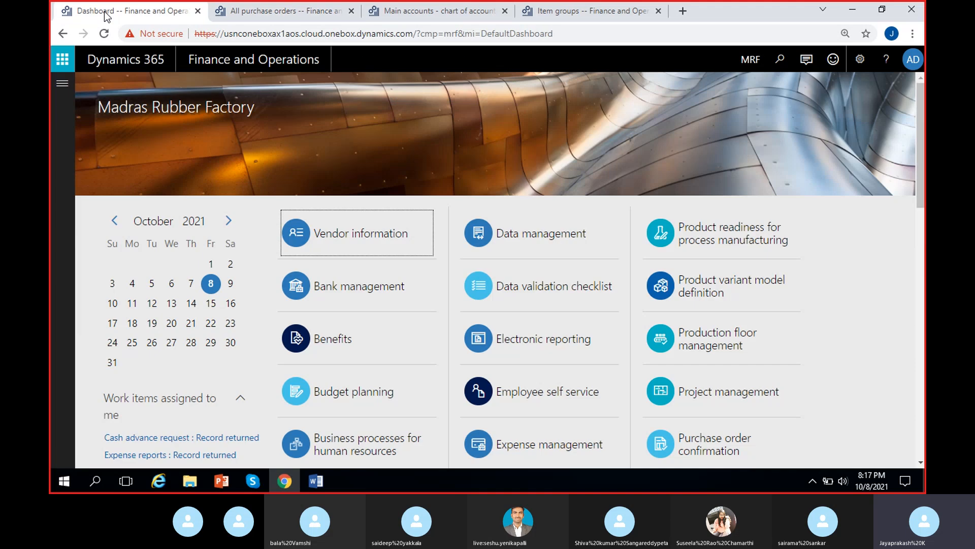
click(62, 84)
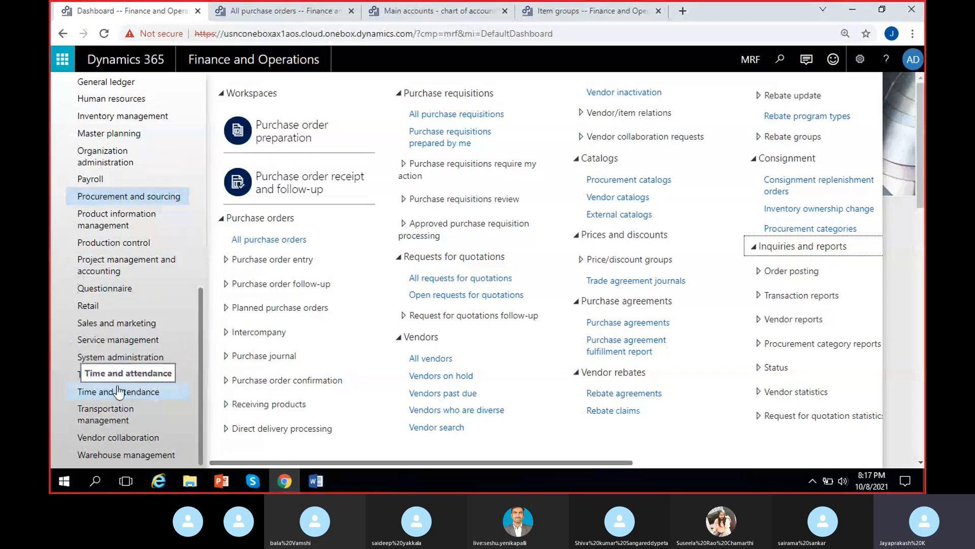
scroll(131, 347, up, 3)
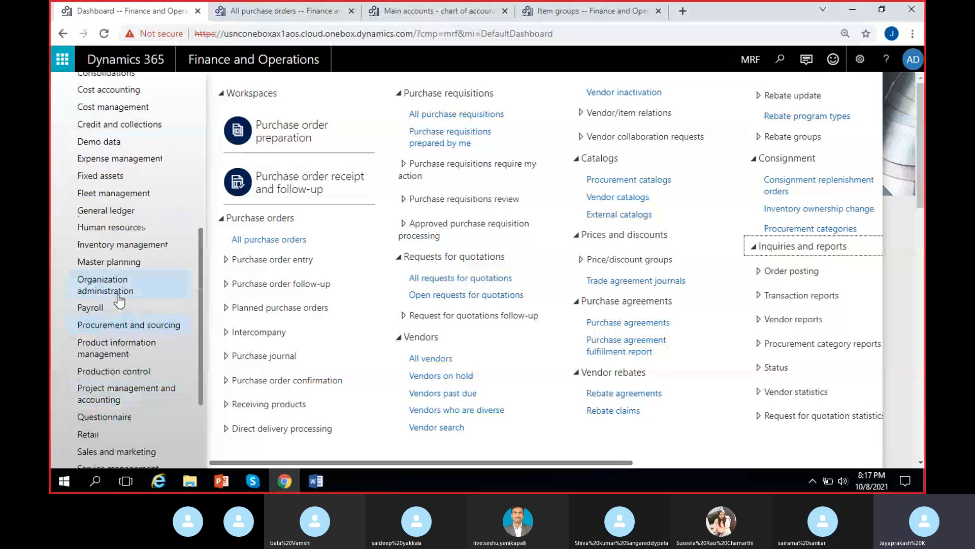
click(114, 287)
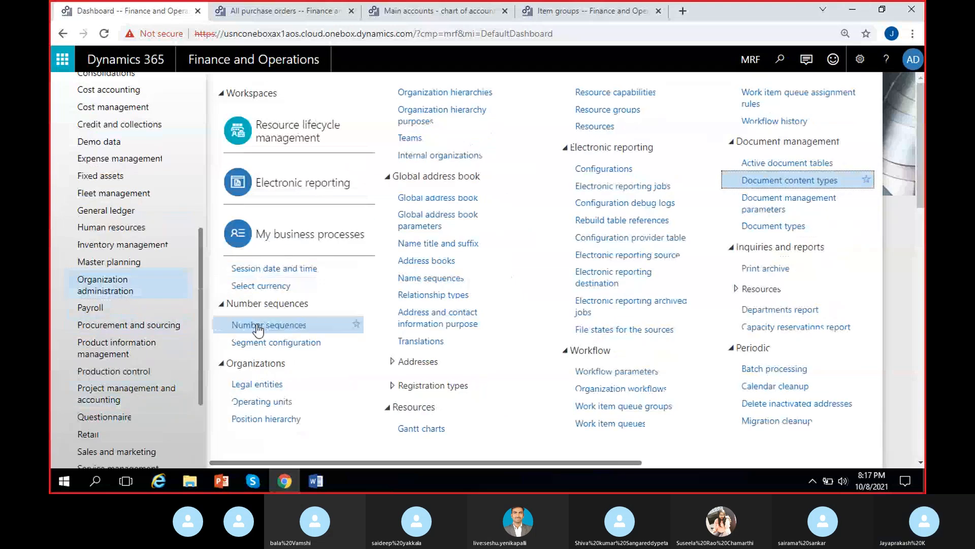
click(263, 384)
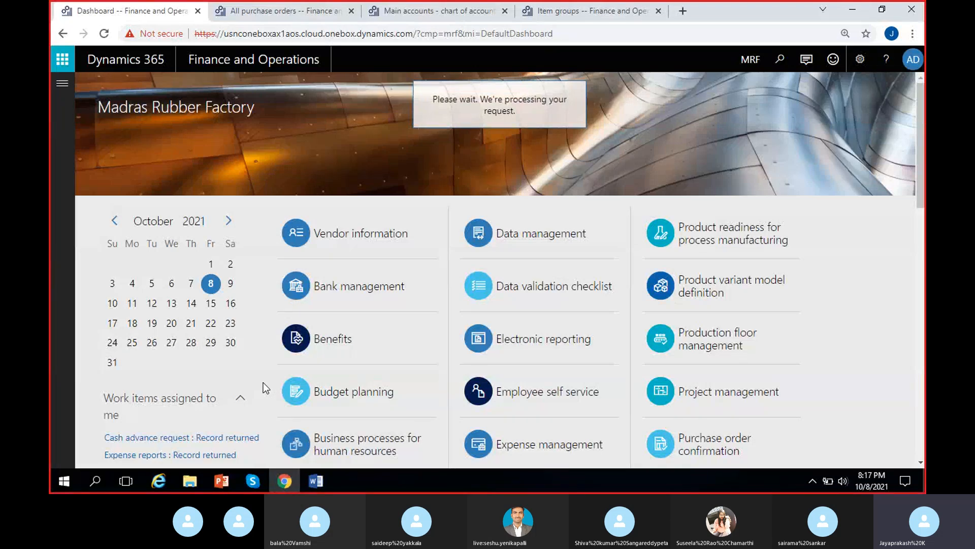
scroll(472, 353, down, 5)
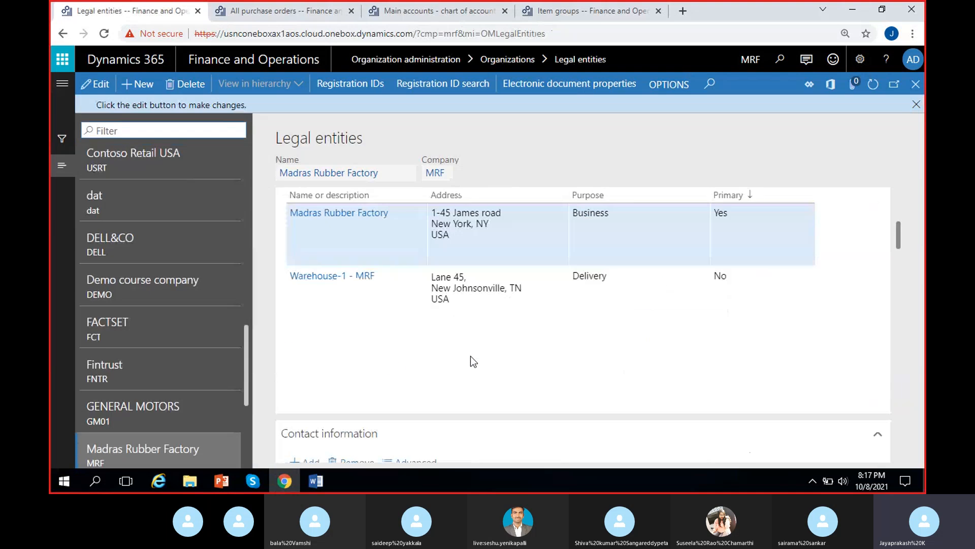
click(623, 218)
click(610, 276)
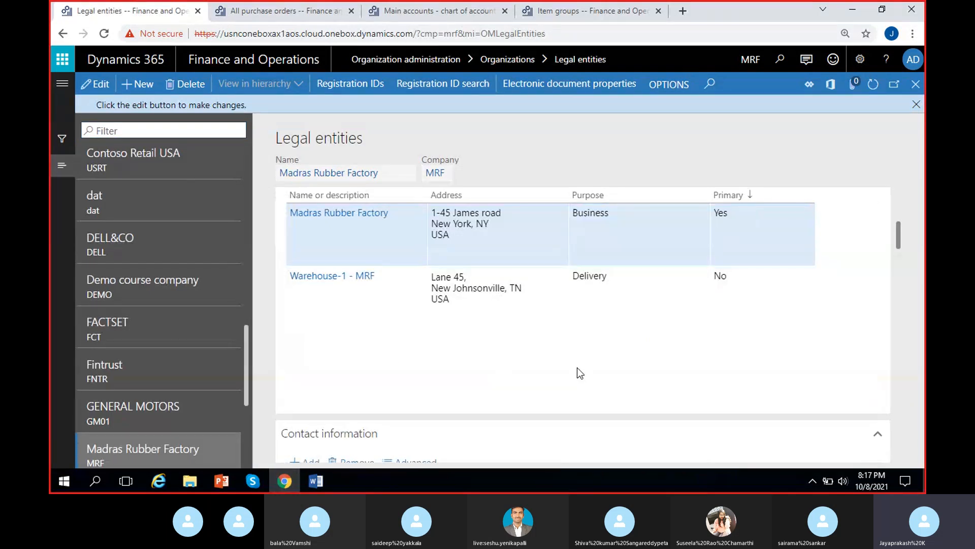
click(623, 301)
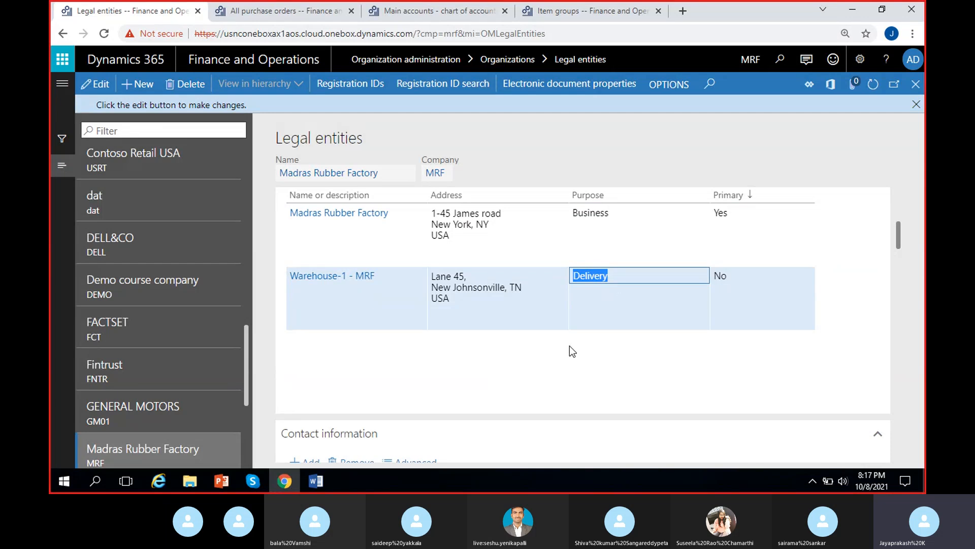
click(569, 346)
click(608, 289)
click(608, 333)
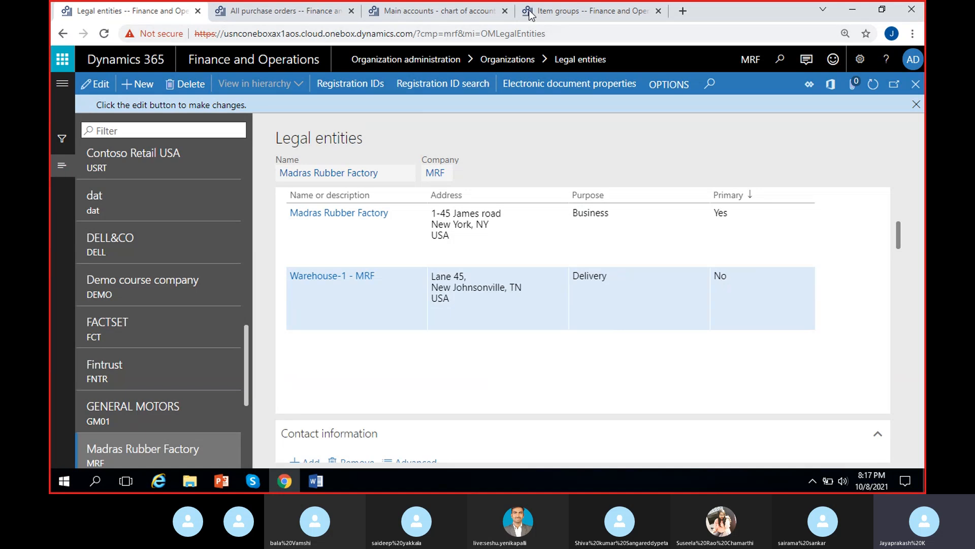
Step: Compare the purchase order's delivery address with the legal entity's delivery address and its lookup options
click(290, 11)
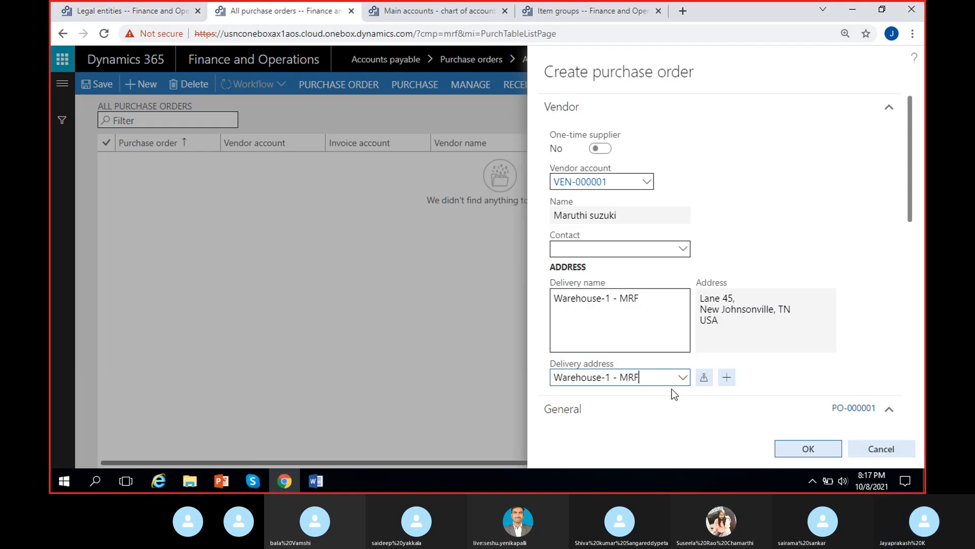
drag(552, 363, 612, 365)
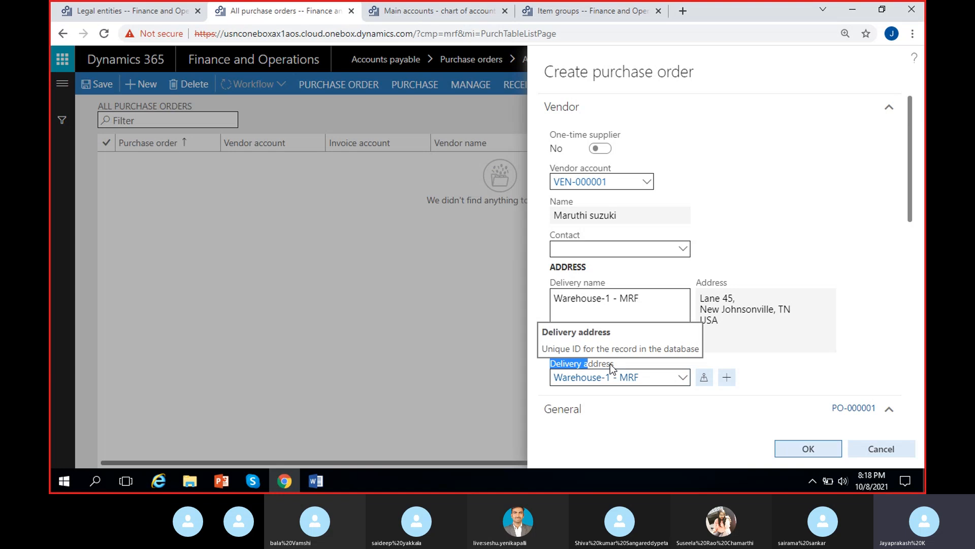
click(783, 337)
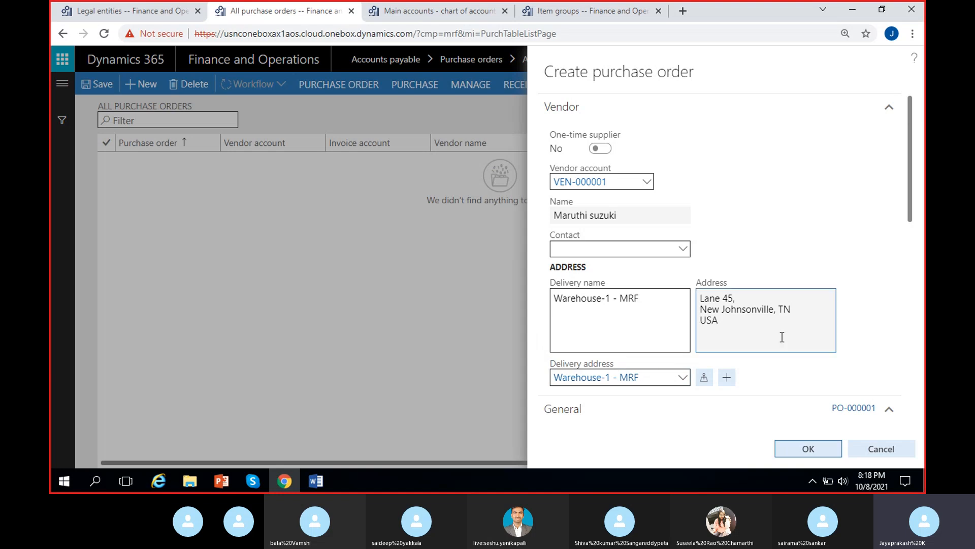
click(161, 12)
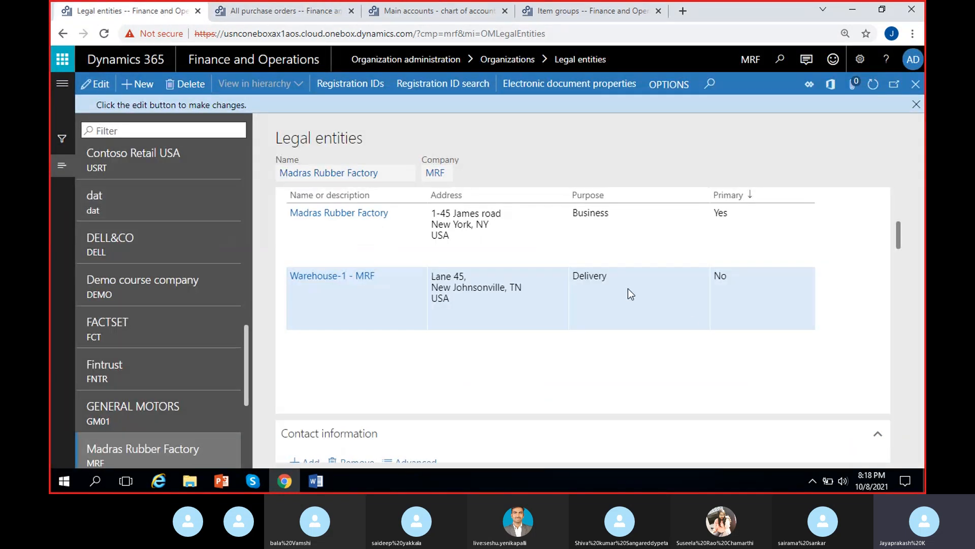
click(616, 273)
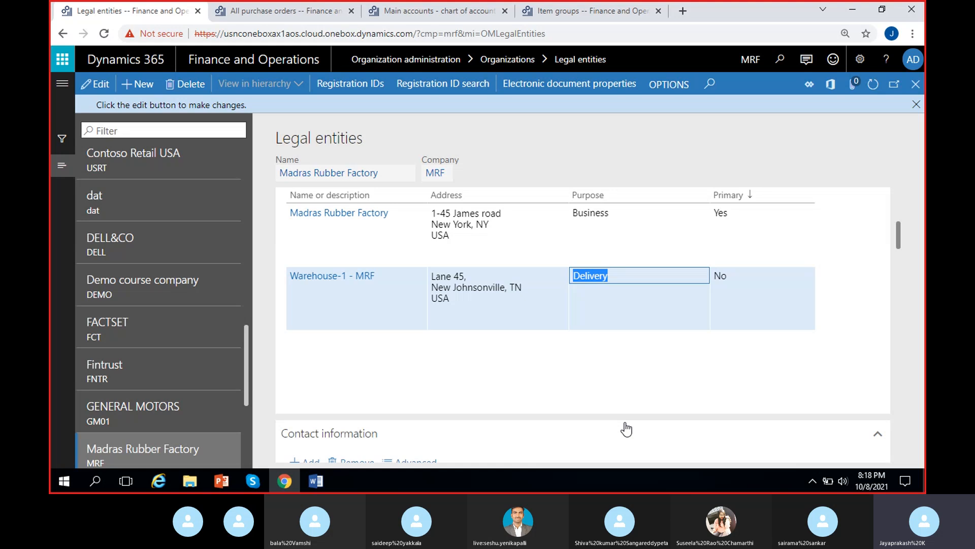
click(279, 11)
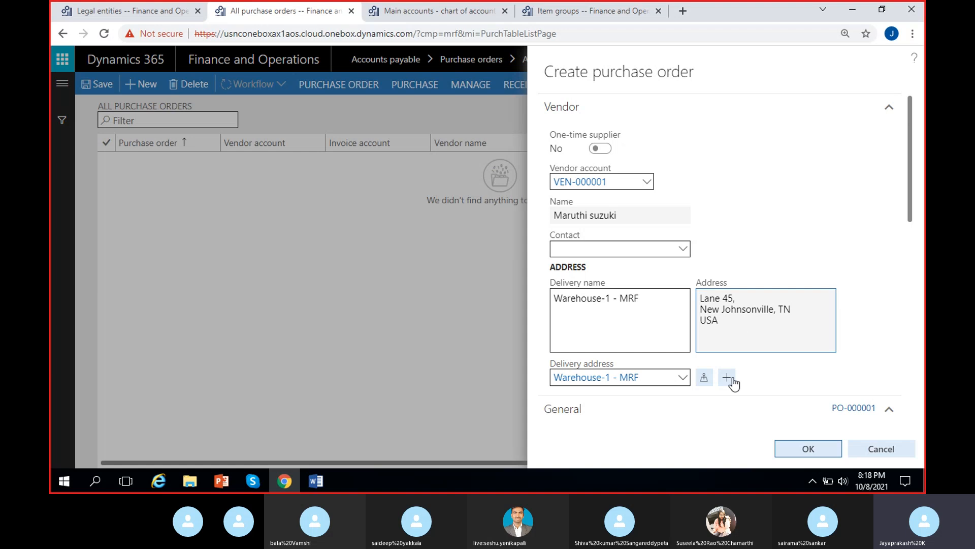
click(684, 377)
click(683, 377)
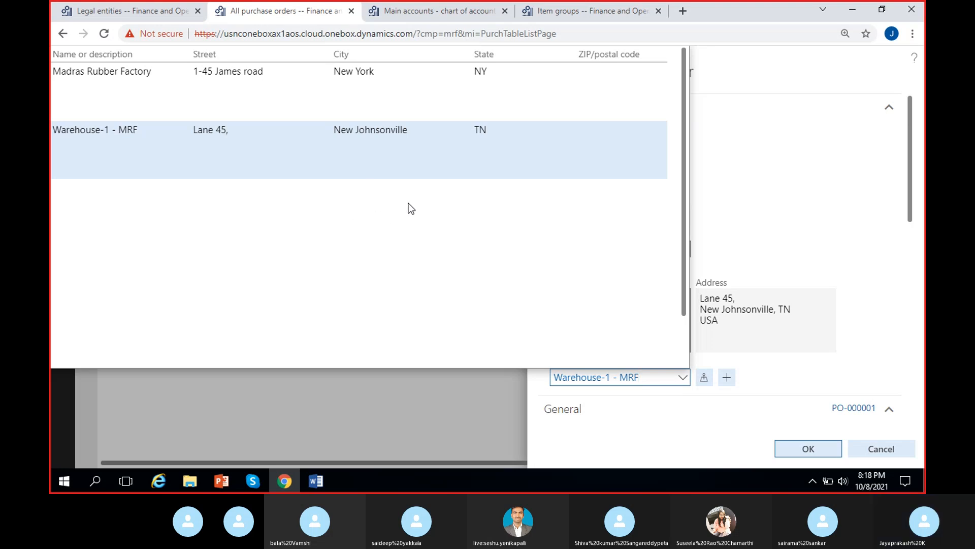
click(789, 210)
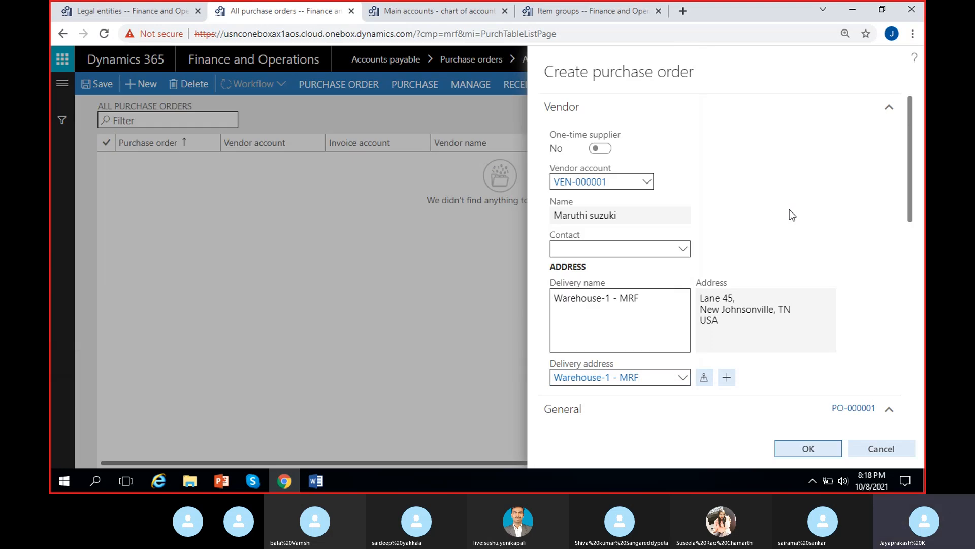
Step: Open the warehouse details form from the Warehouse field in the purchase order's General section
scroll(790, 210, down, 4)
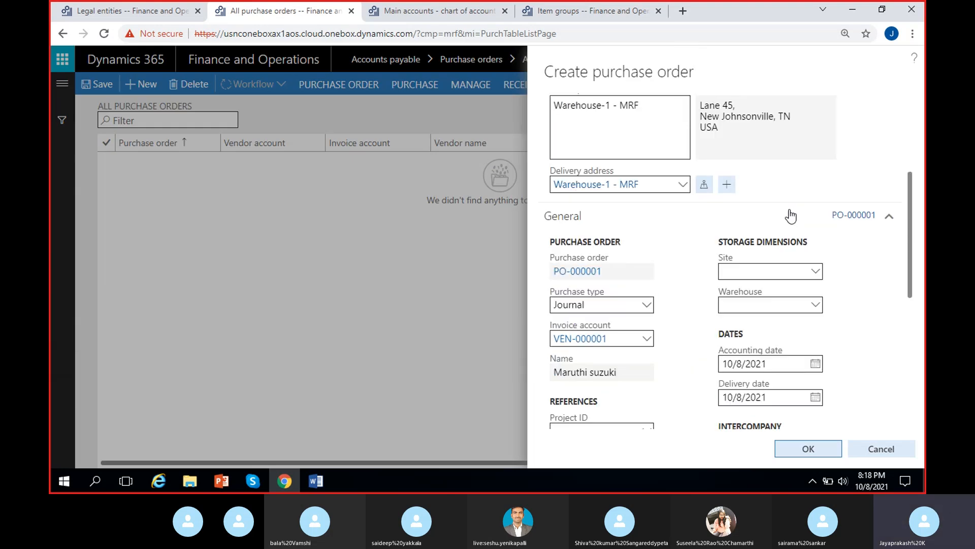
scroll(790, 216, down, 1)
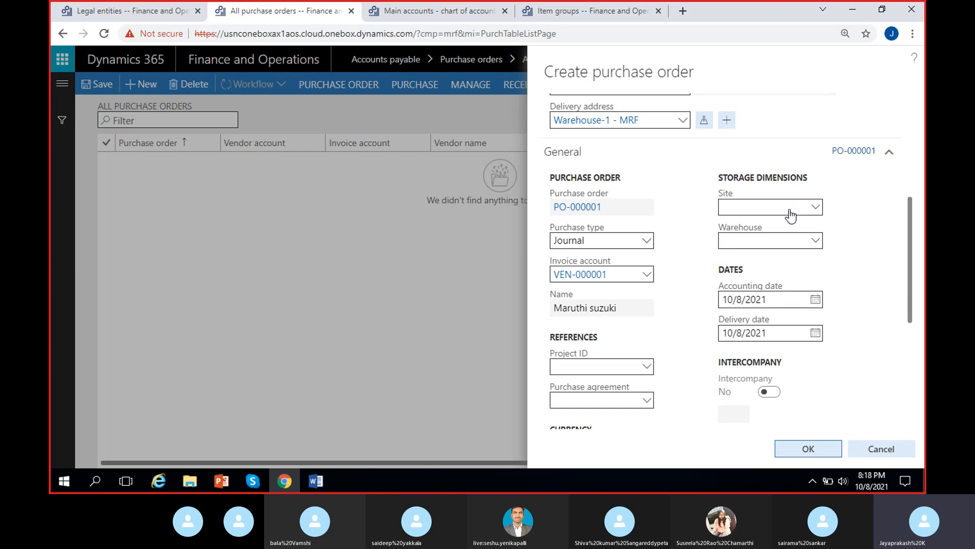
click(811, 238)
click(819, 241)
click(812, 248)
right_click(818, 239)
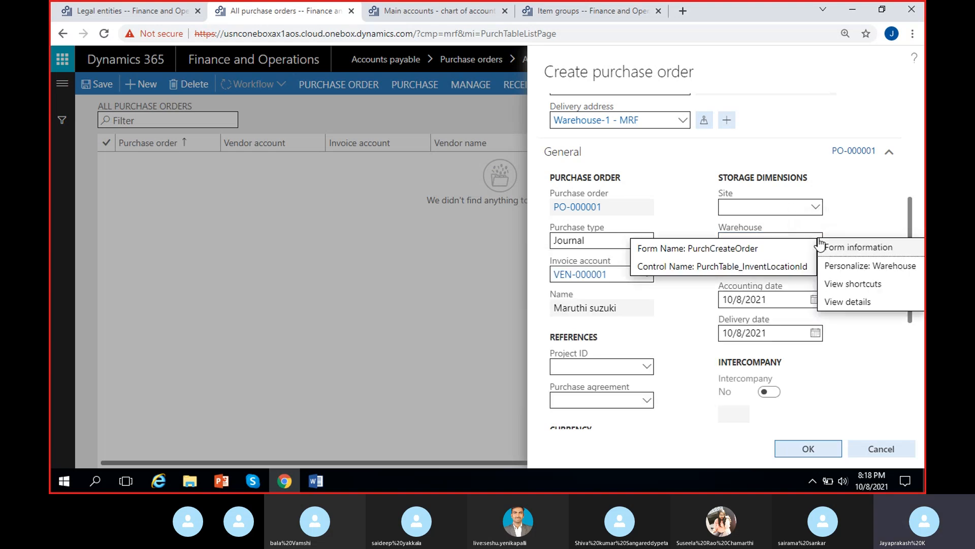
click(840, 303)
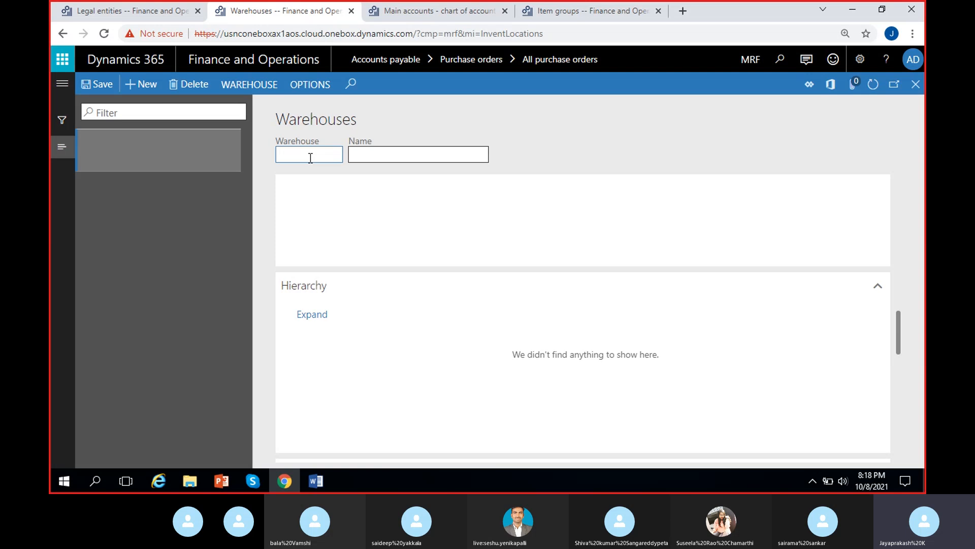
Step: Create warehouse 11 named Warehouse-11 and try to save it
text(11)
click(373, 156)
text(War)
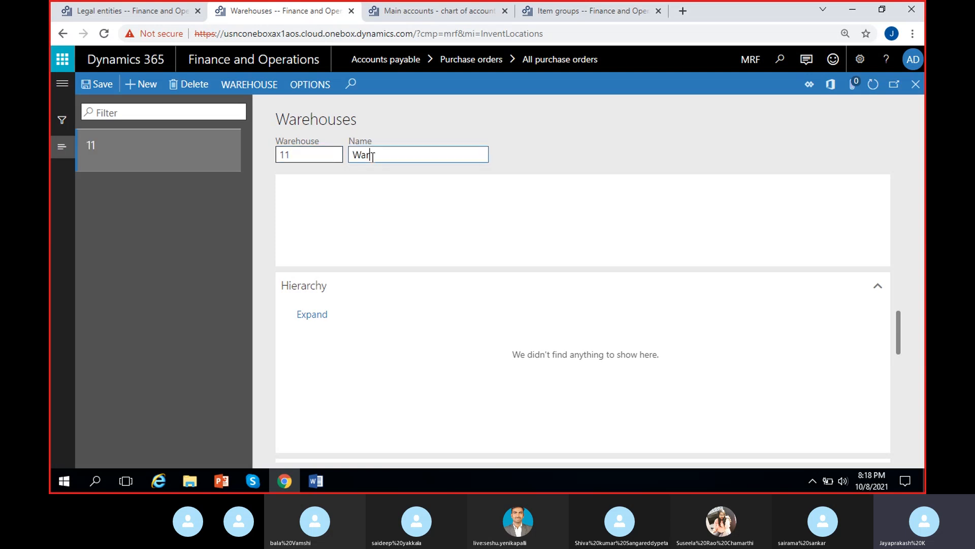
text(ehouse)
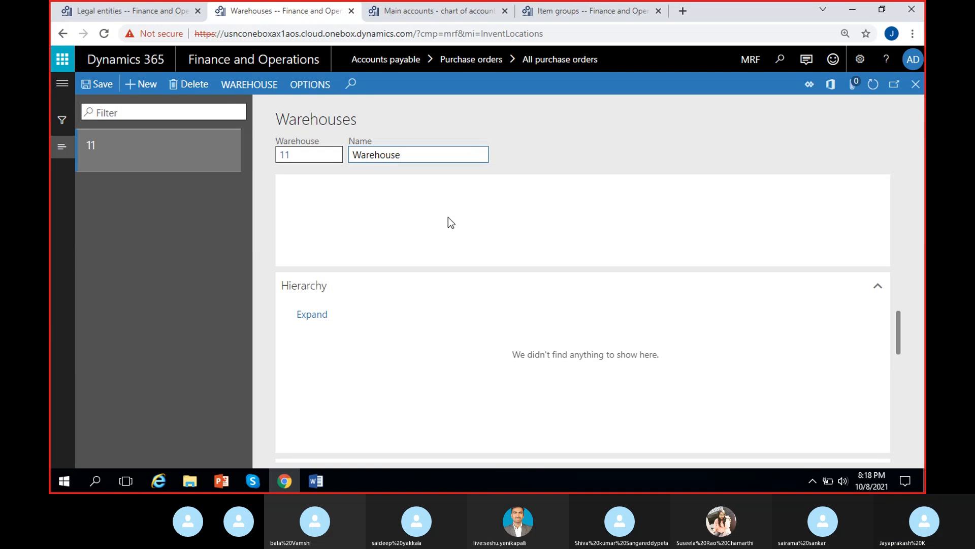
text(-11)
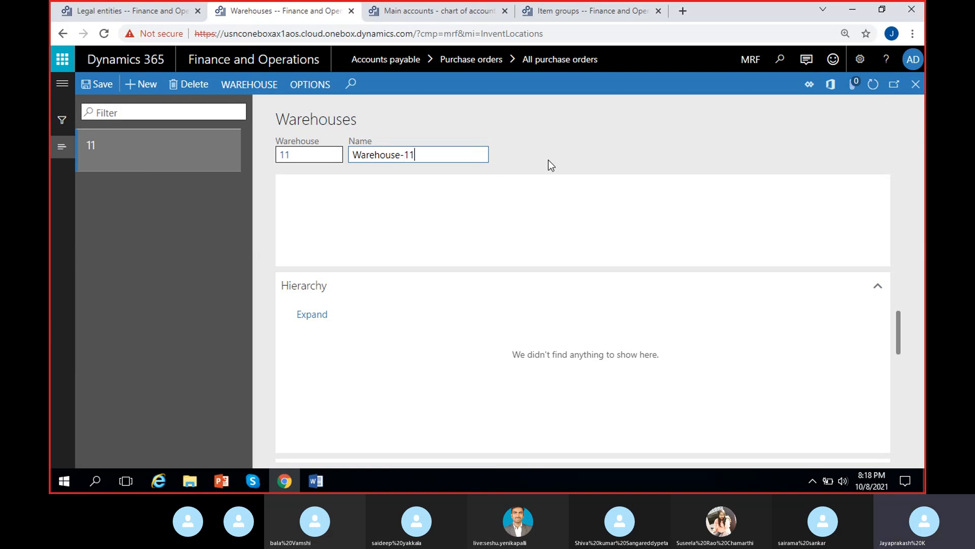
click(551, 166)
scroll(467, 357, down, 5)
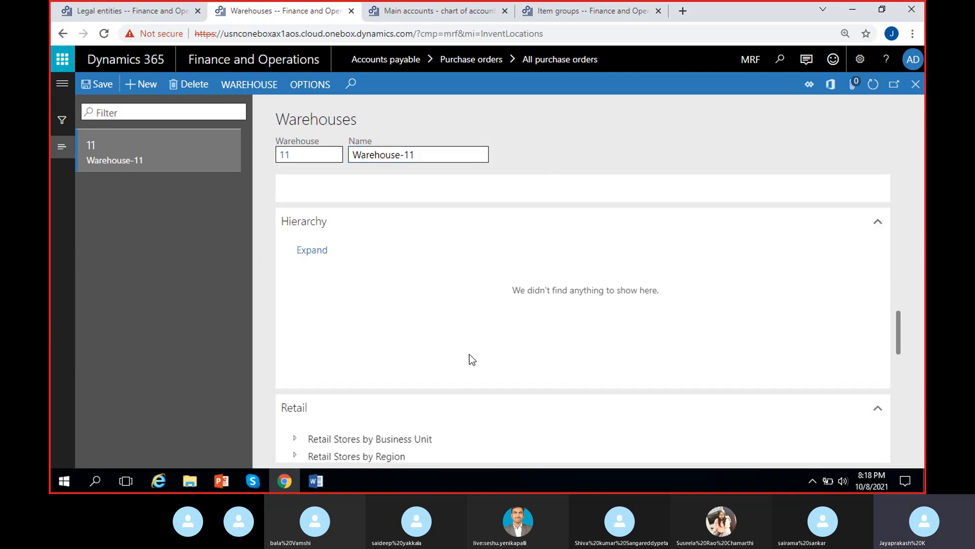
scroll(455, 347, down, 5)
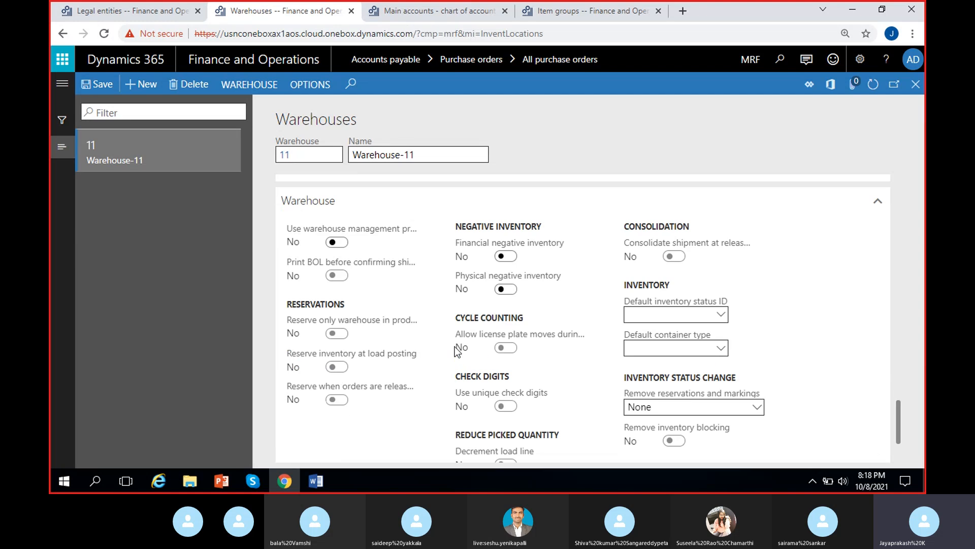
click(99, 85)
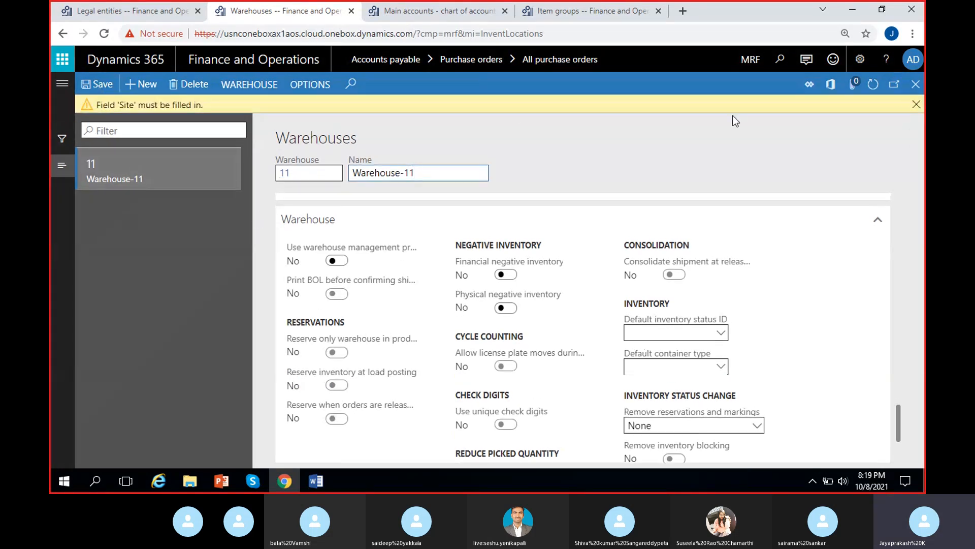
Step: Dismiss the missing Site message and open the Sites form from warehouse 11's Site field
click(916, 104)
scroll(482, 345, down, 2)
scroll(419, 386, up, 10)
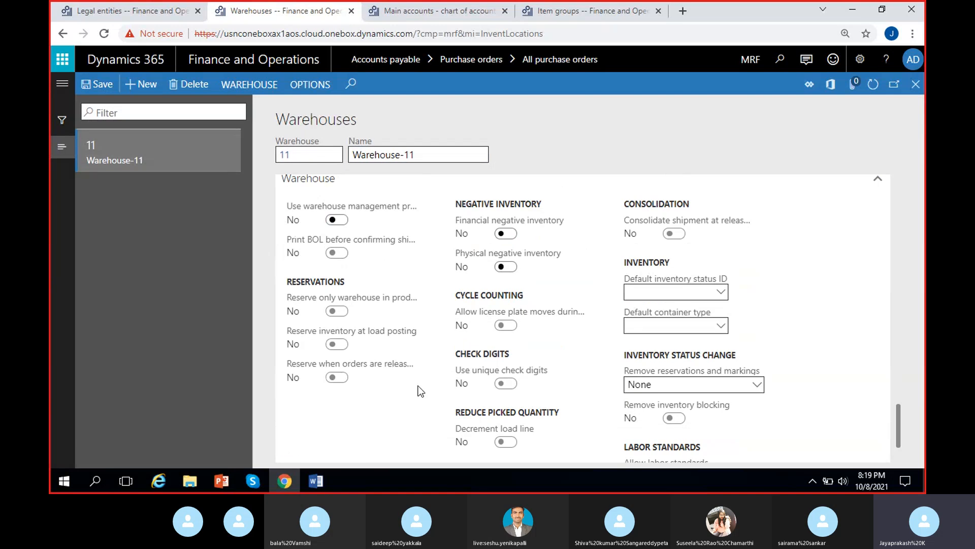
scroll(419, 385, up, 8)
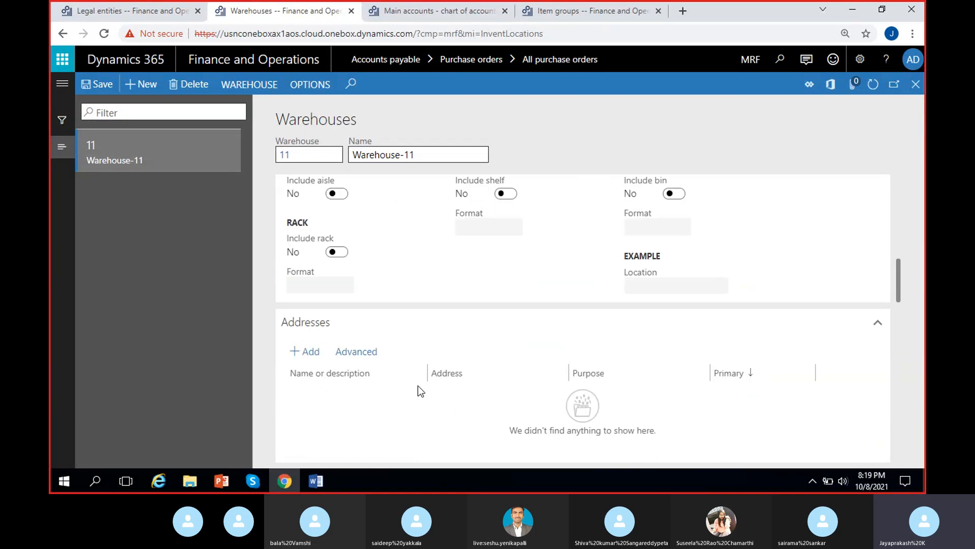
scroll(419, 385, up, 3)
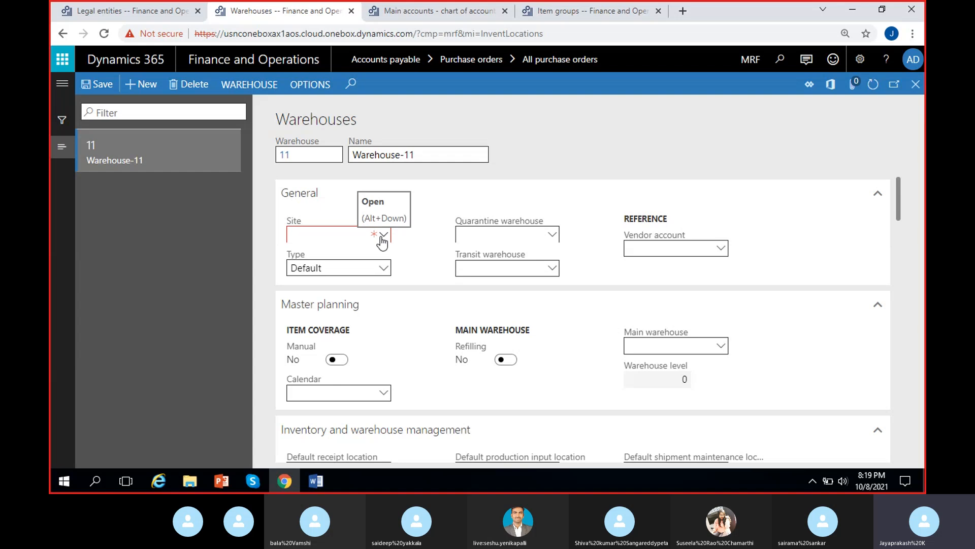
right_click(382, 241)
click(409, 300)
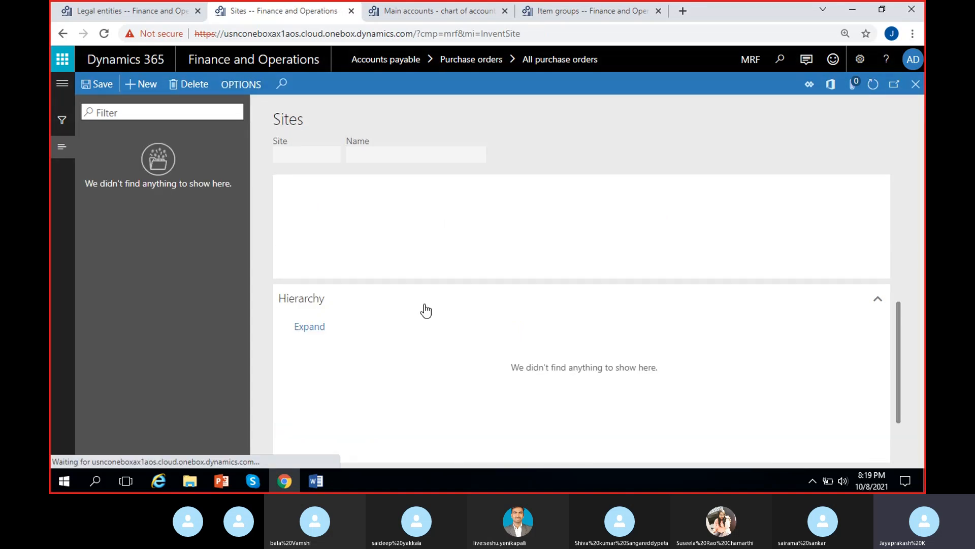
Step: Create site 1 named Site-1 and save it
click(310, 155)
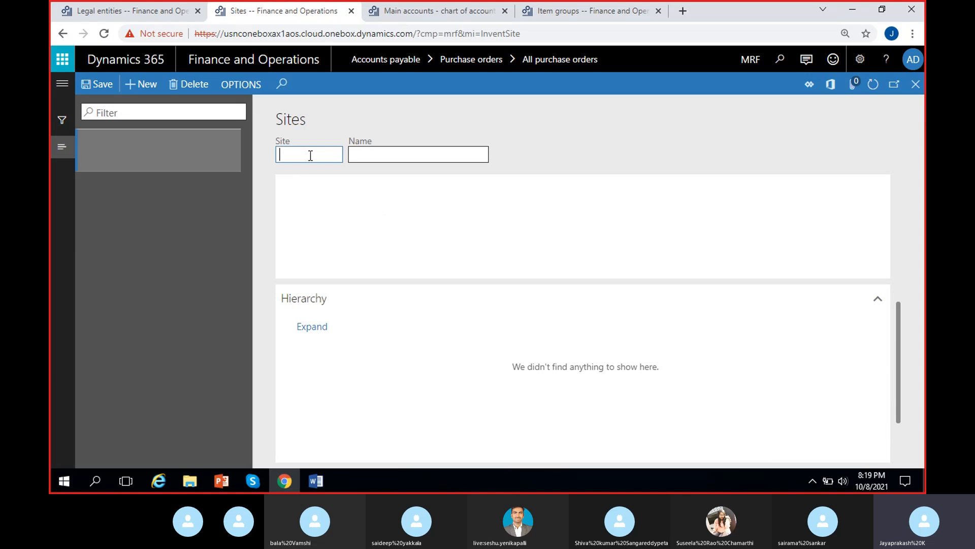
text(1)
click(366, 157)
text(Site-1)
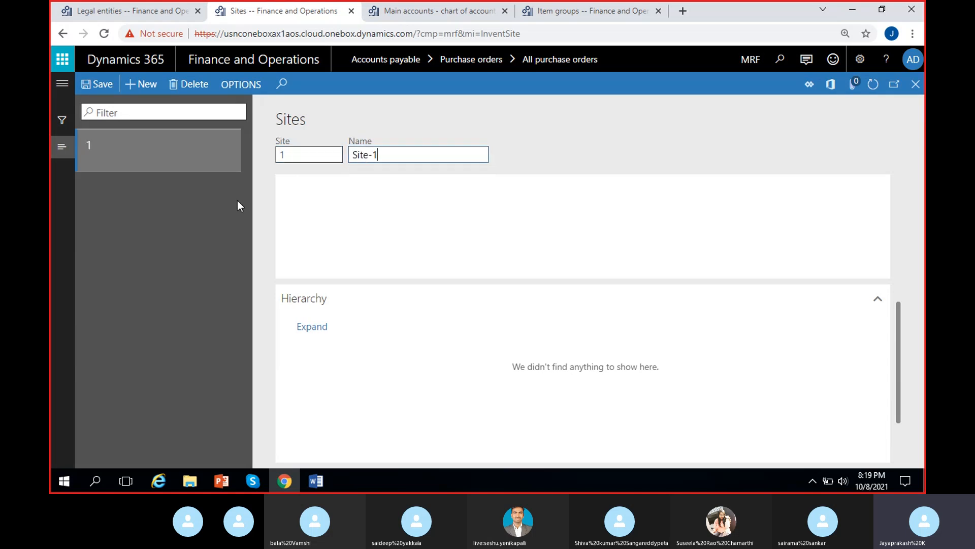
click(578, 132)
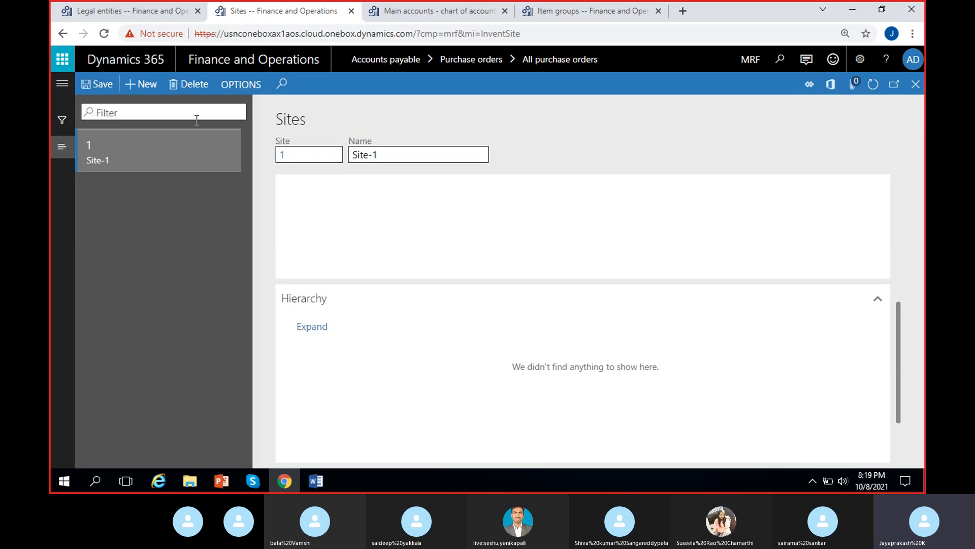
click(95, 88)
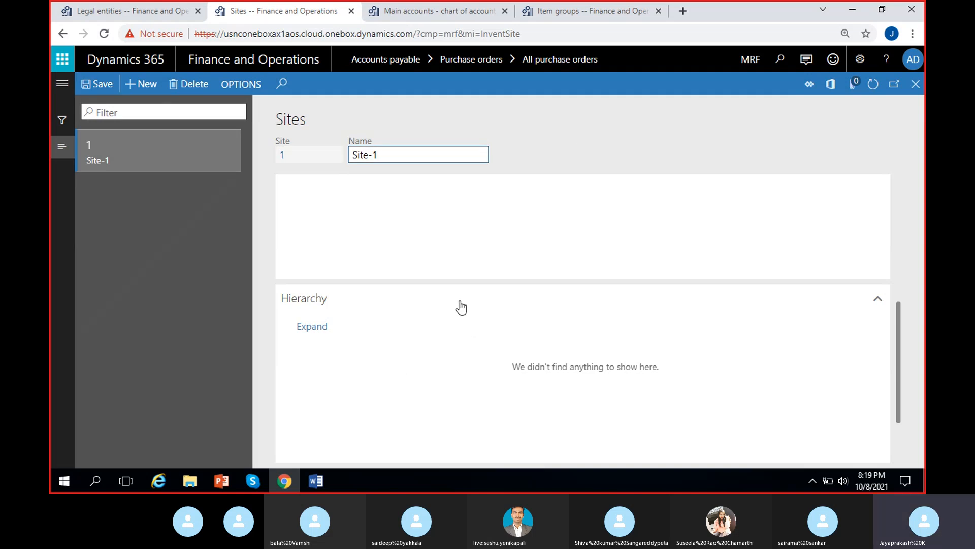
Step: Review the new site's General and Addresses sections, then close the Sites form to return to the warehouse
scroll(459, 307, down, 2)
scroll(431, 335, up, 4)
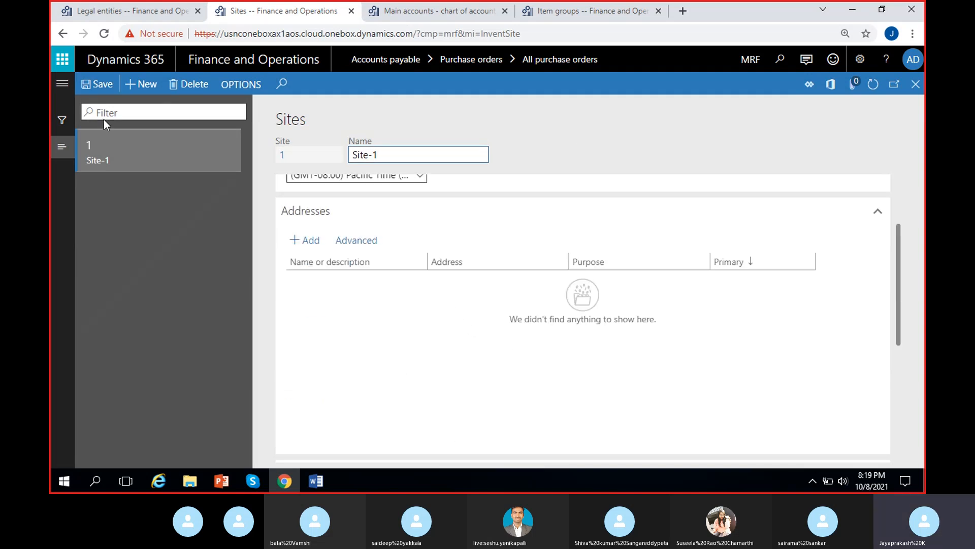
scroll(336, 353, up, 3)
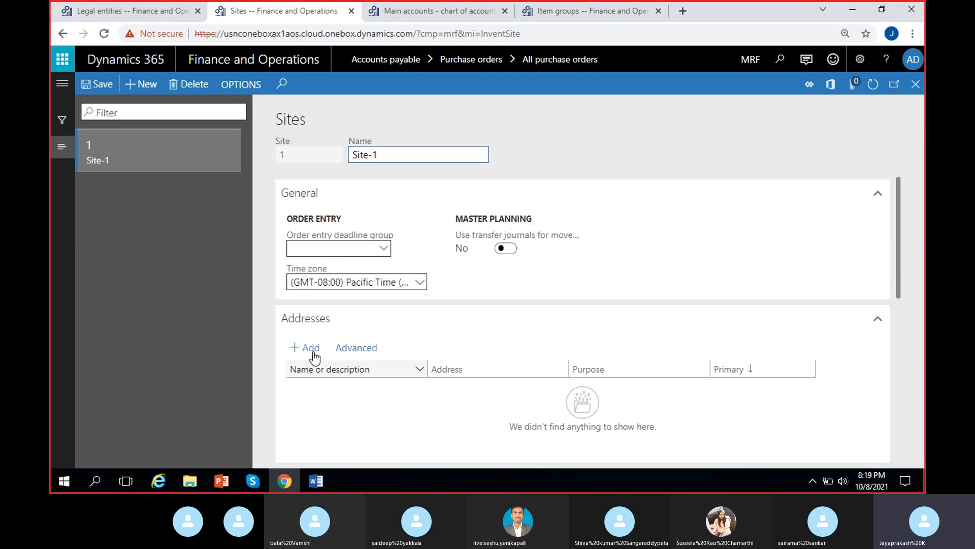
scroll(306, 360, down, 3)
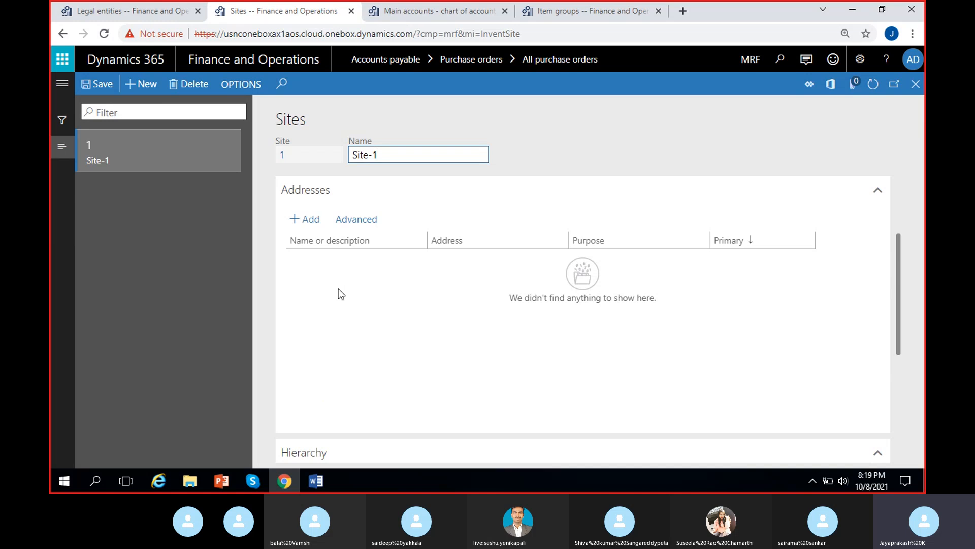
drag(915, 97, 912, 94)
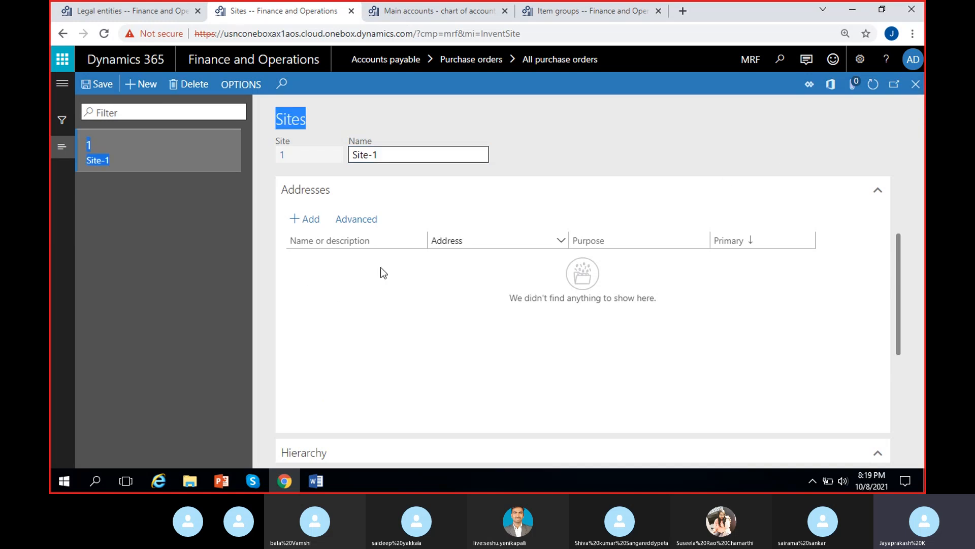
click(916, 85)
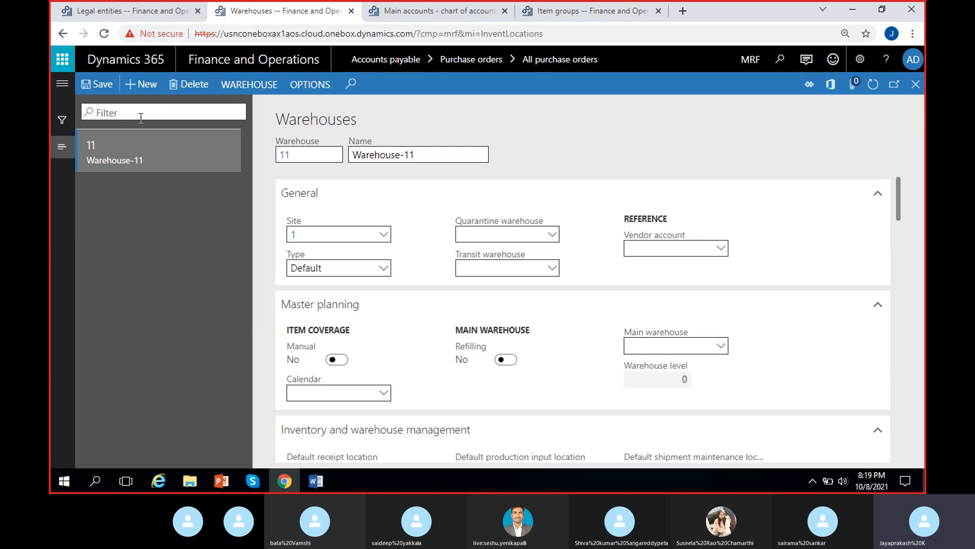
Step: Create warehouse 22 named Warehouse-22, assign it to site 1, and save it
text(22)
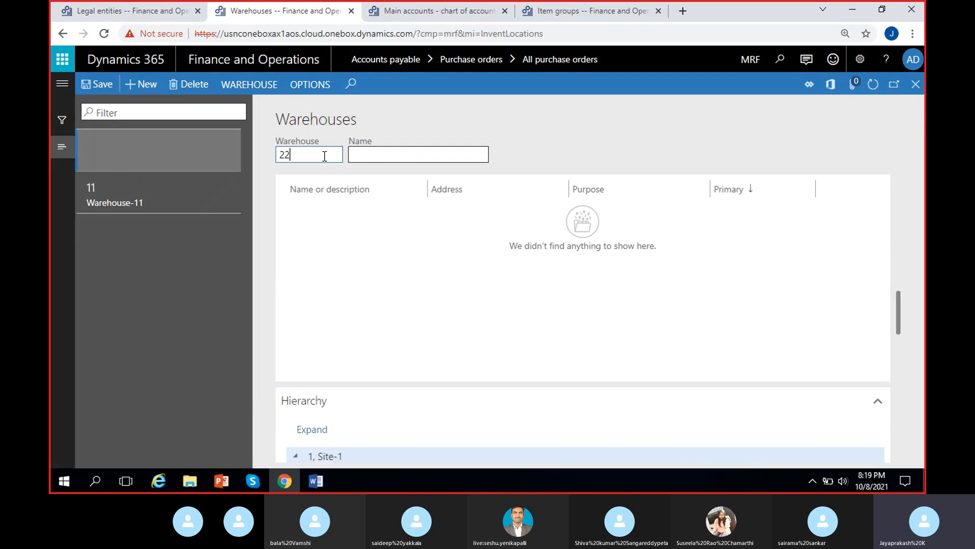
click(385, 155)
text(W)
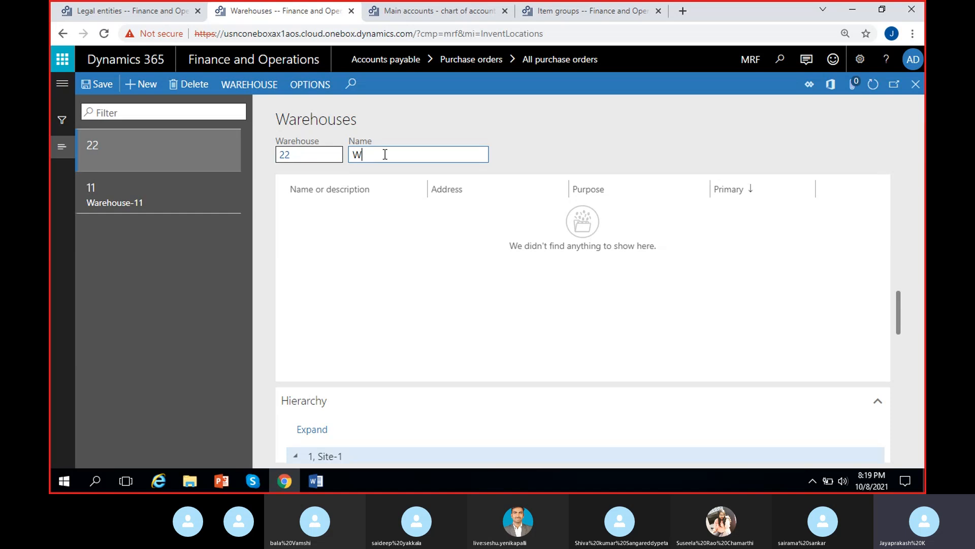
text(arehouse-22)
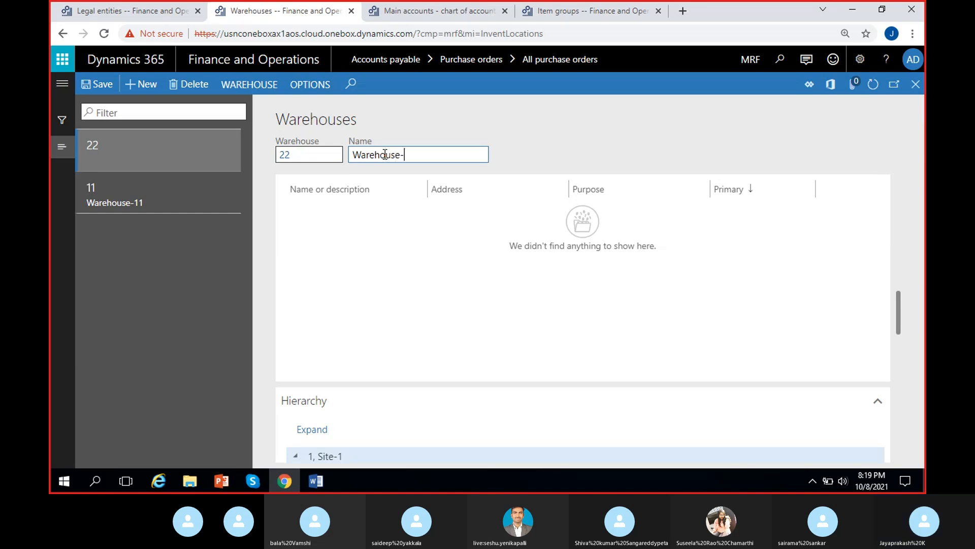
click(628, 154)
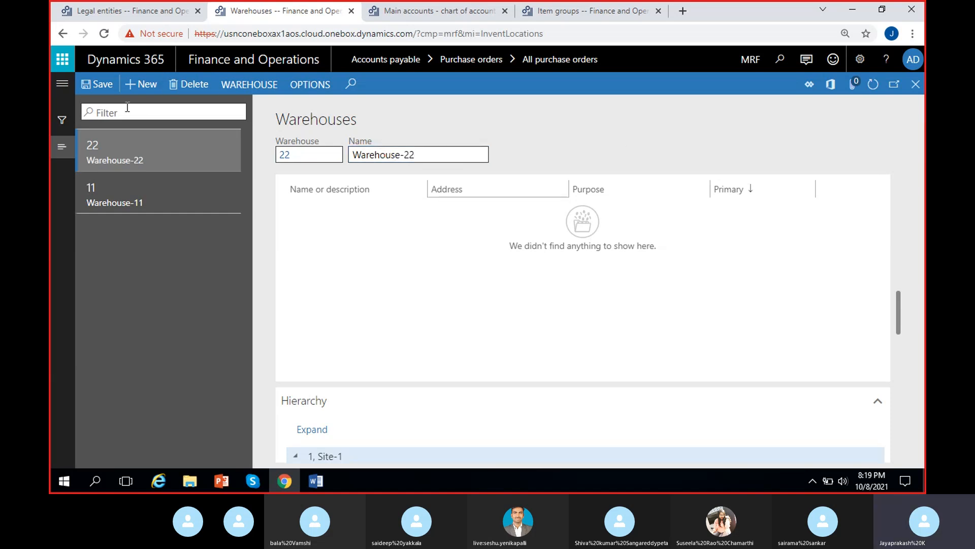
scroll(395, 275, up, 10)
scroll(395, 276, up, 5)
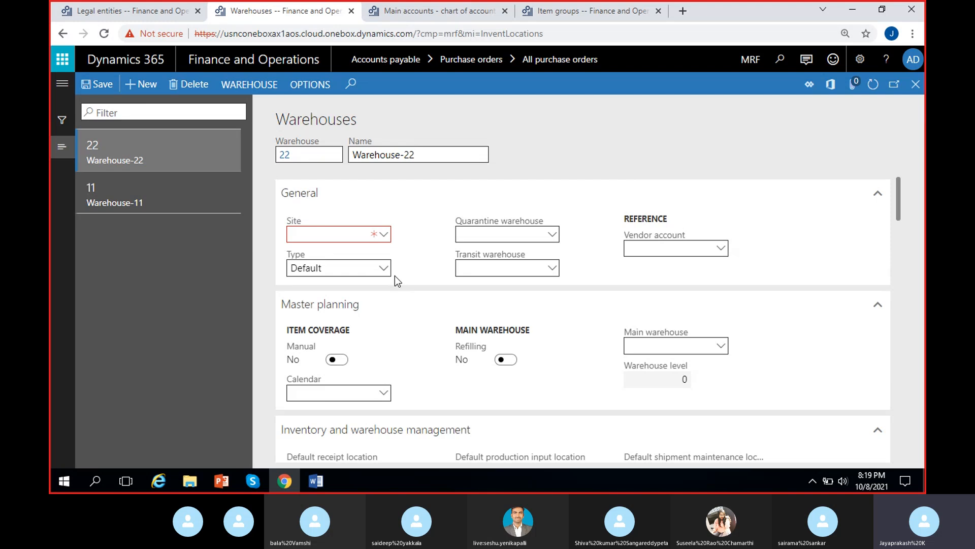
click(384, 234)
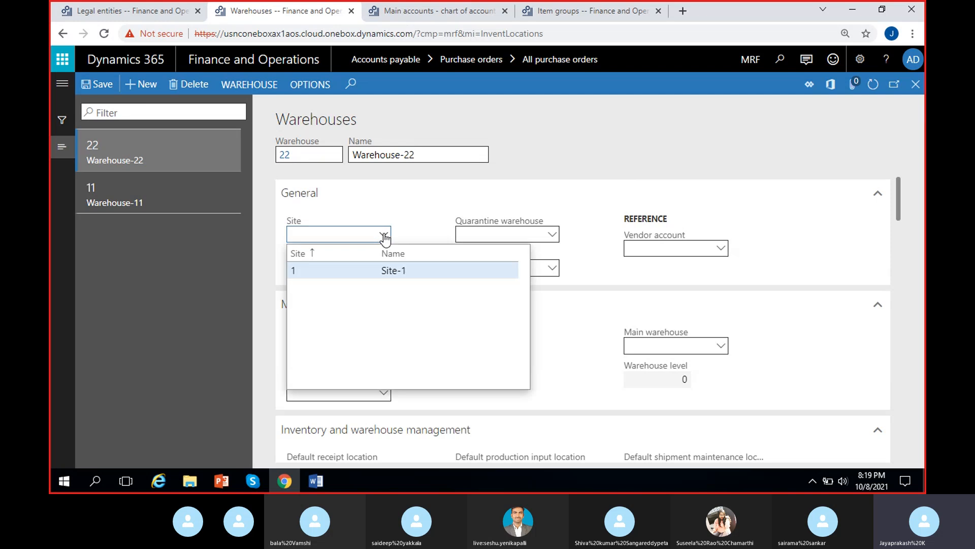
click(344, 268)
click(97, 83)
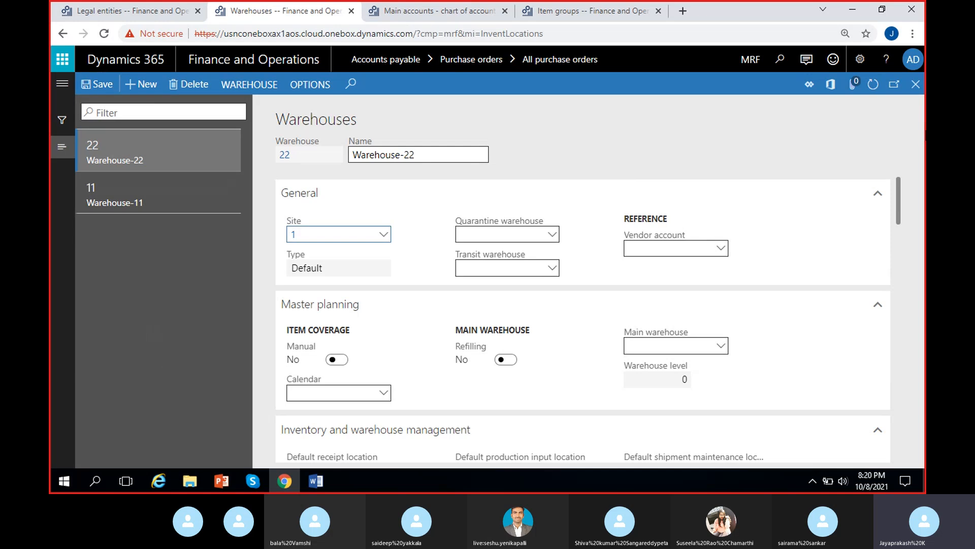
Step: Close the warehouse form and set the purchase order's Site to 1 and Warehouse to 11
click(916, 84)
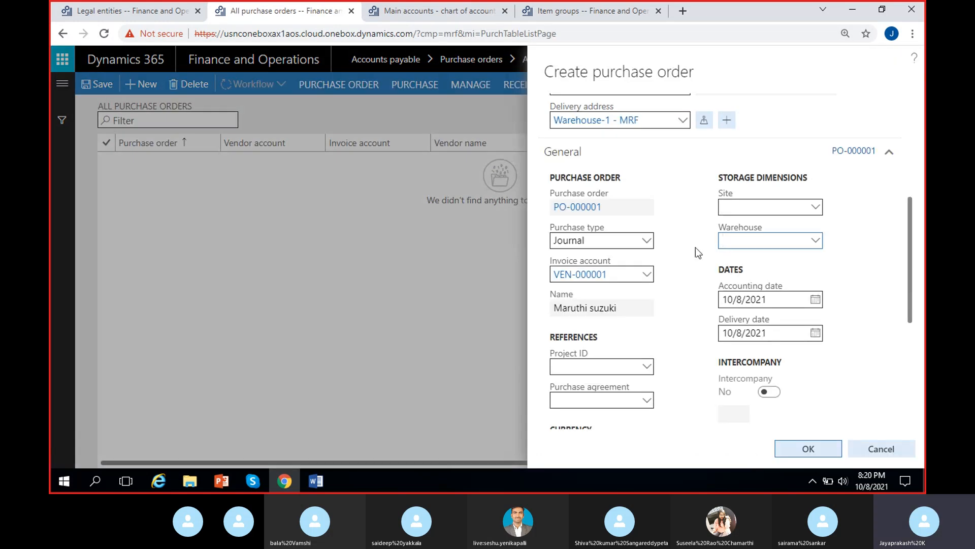
click(737, 208)
text(1)
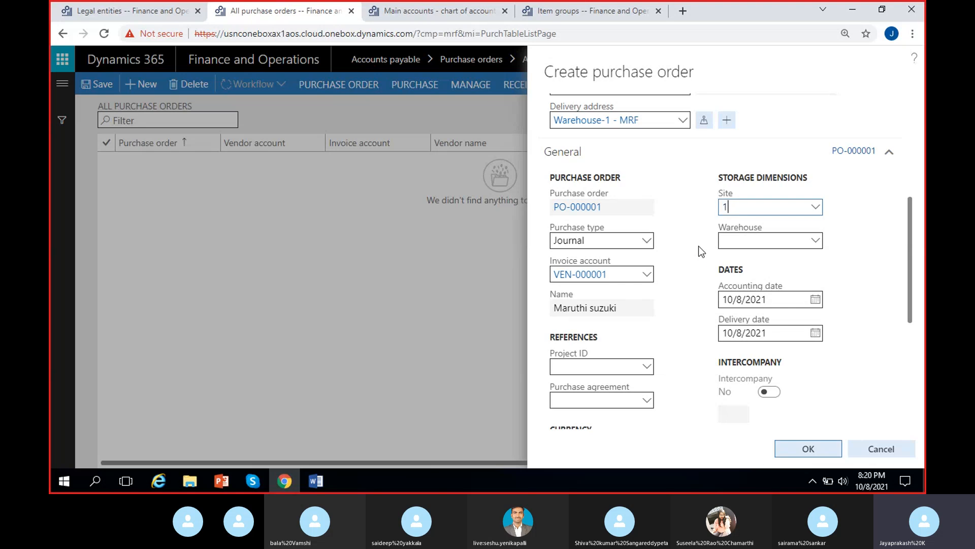
key(Tab)
text(11)
click(682, 244)
Step: Review the purchase order's delivery address, purchase order number and storage dimensions
scroll(686, 237, down, 3)
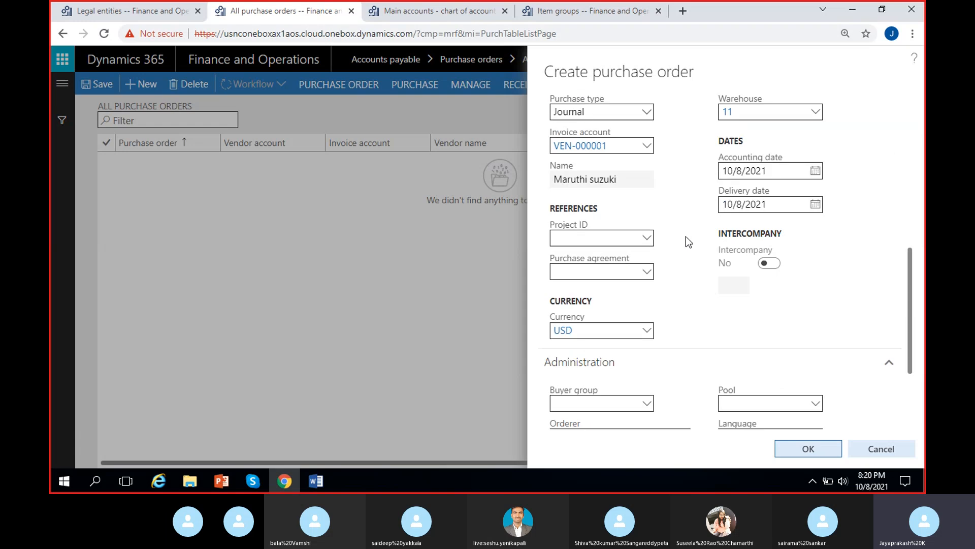
scroll(688, 241, up, 3)
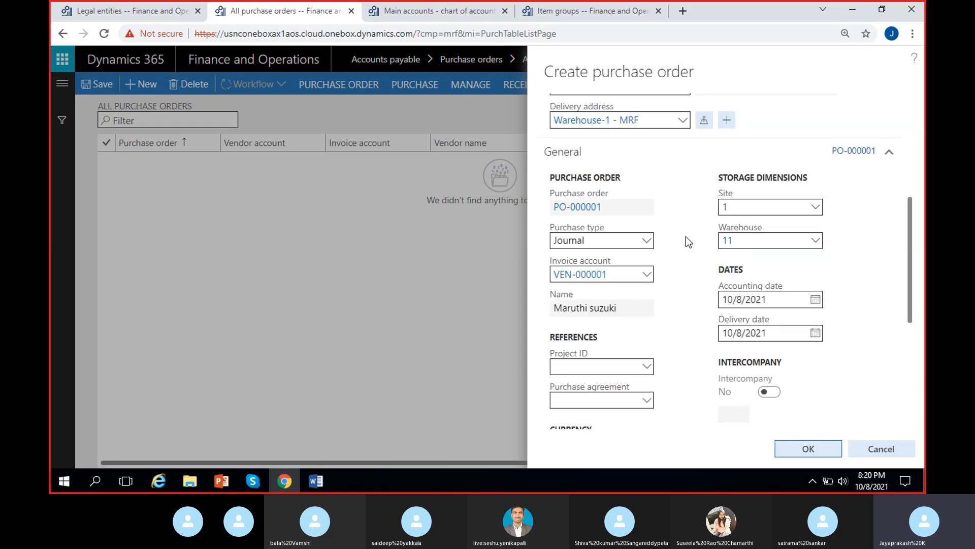
scroll(688, 255, up, 1)
scroll(674, 283, up, 2)
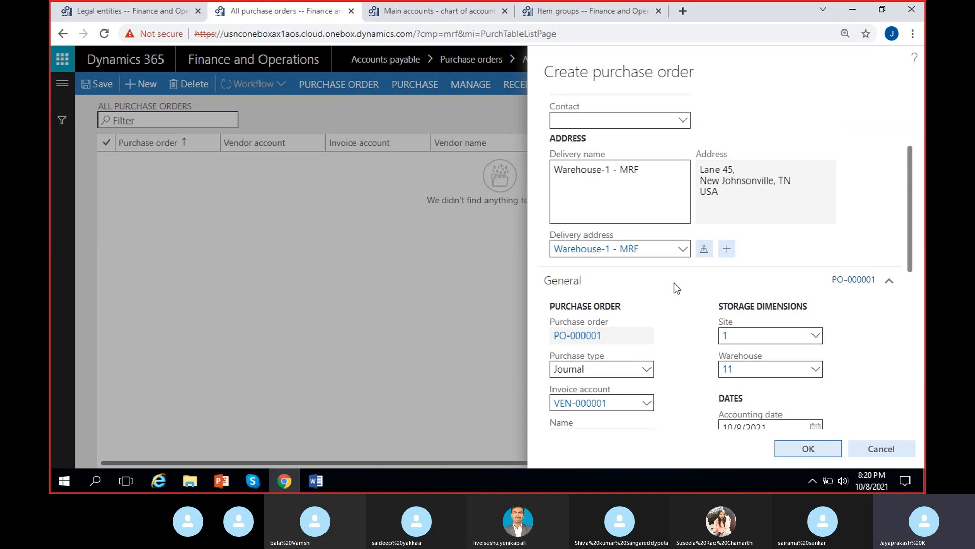
scroll(629, 340, down, 1)
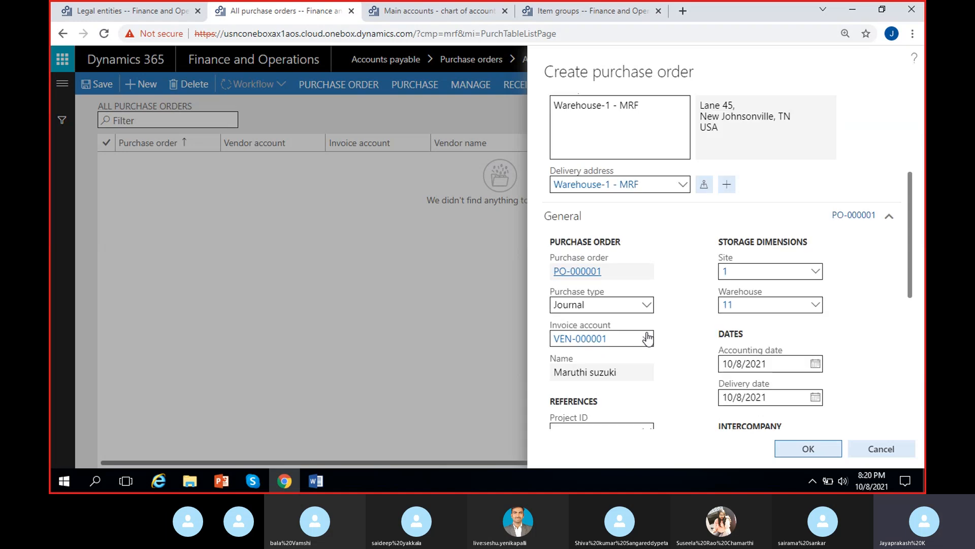
click(605, 272)
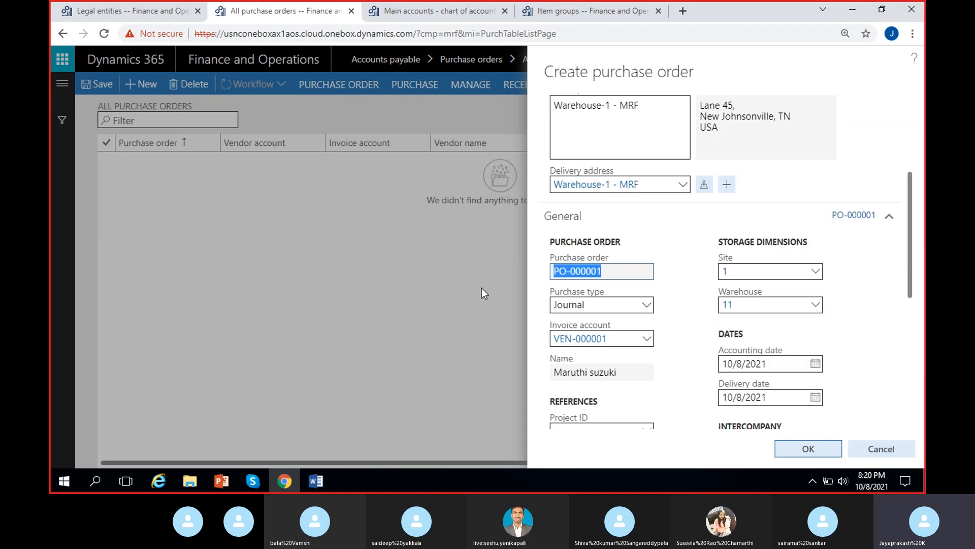
click(673, 278)
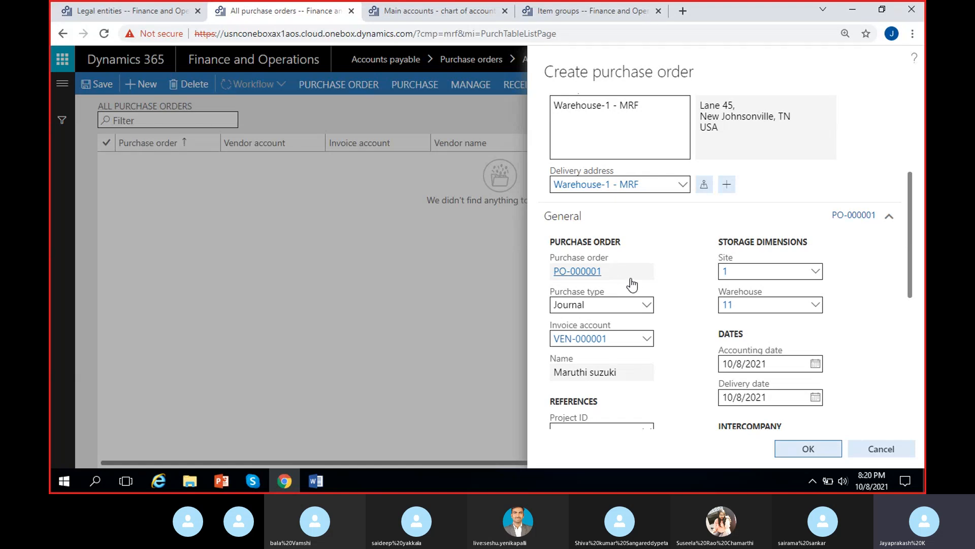
click(615, 278)
click(686, 269)
Step: Change the purchase order's purchase type from Journal to Purchase order
click(647, 307)
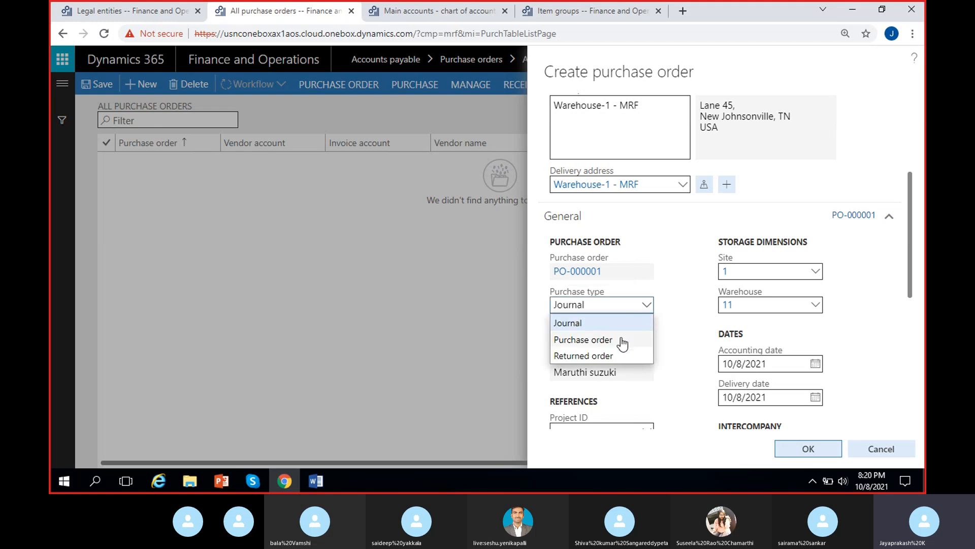
click(630, 323)
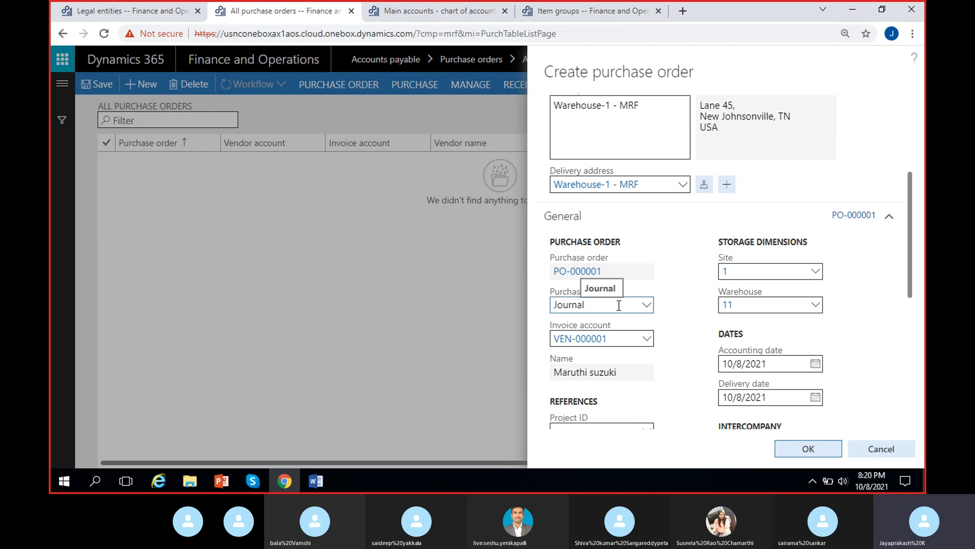
click(645, 306)
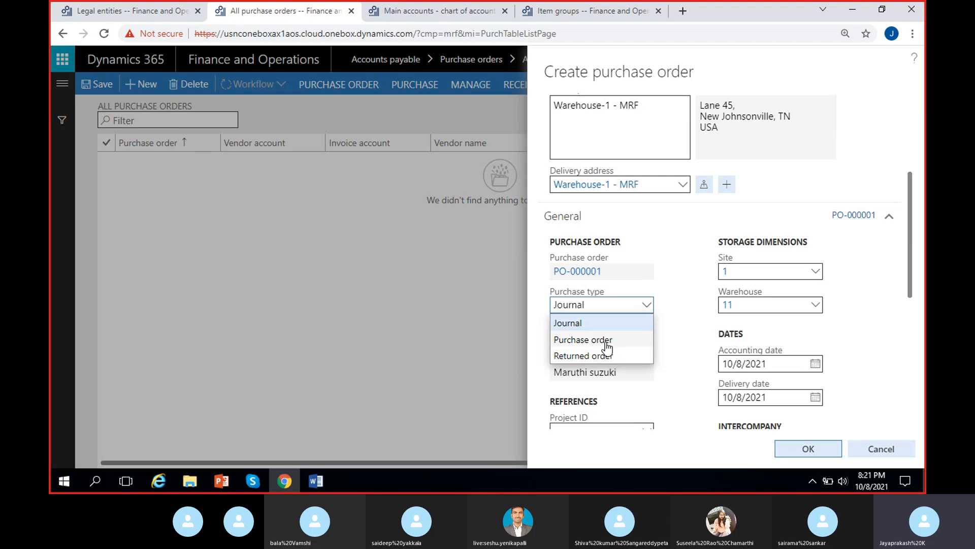
click(610, 339)
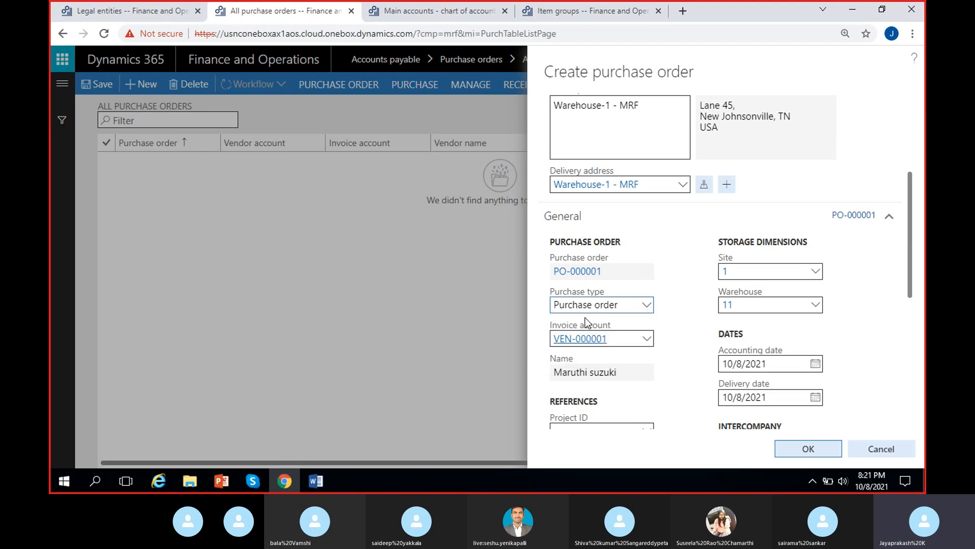
click(646, 305)
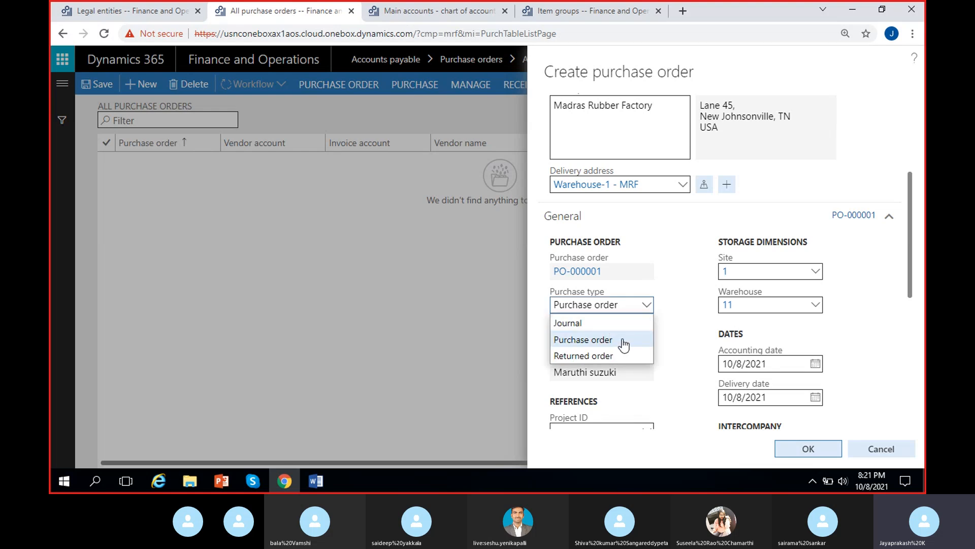
click(625, 340)
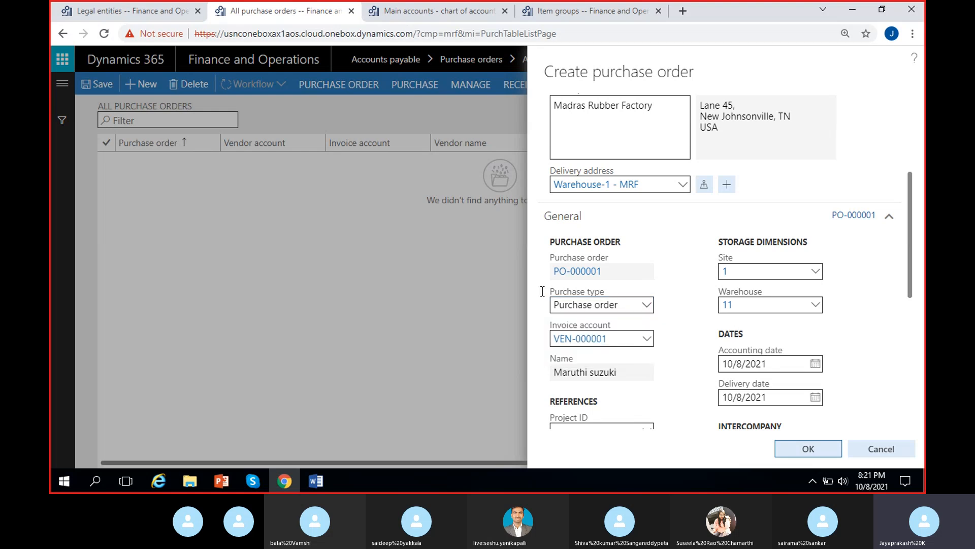
click(140, 16)
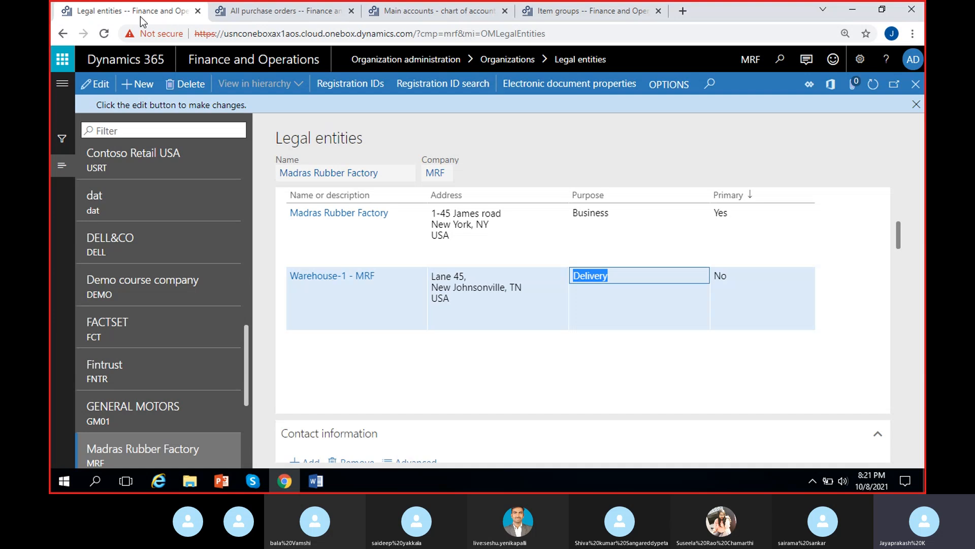
Step: Open Procurement and sourcing parameters and change the default purchase type
click(62, 83)
scroll(152, 330, down, 5)
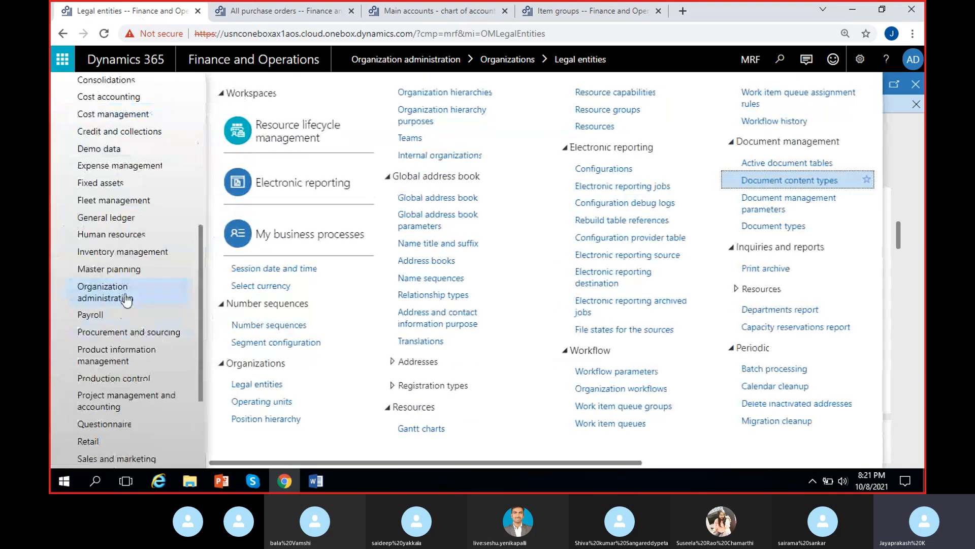
click(131, 332)
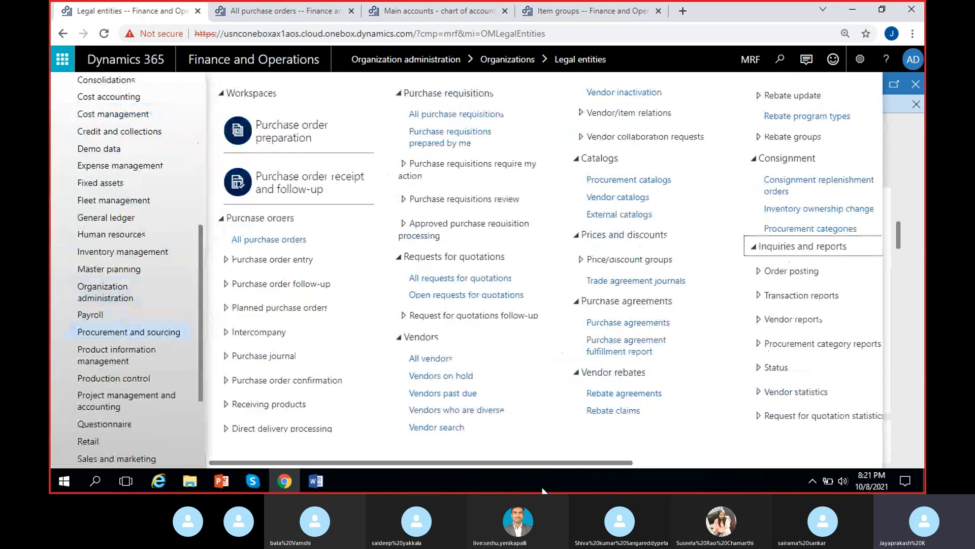
drag(540, 461, 753, 462)
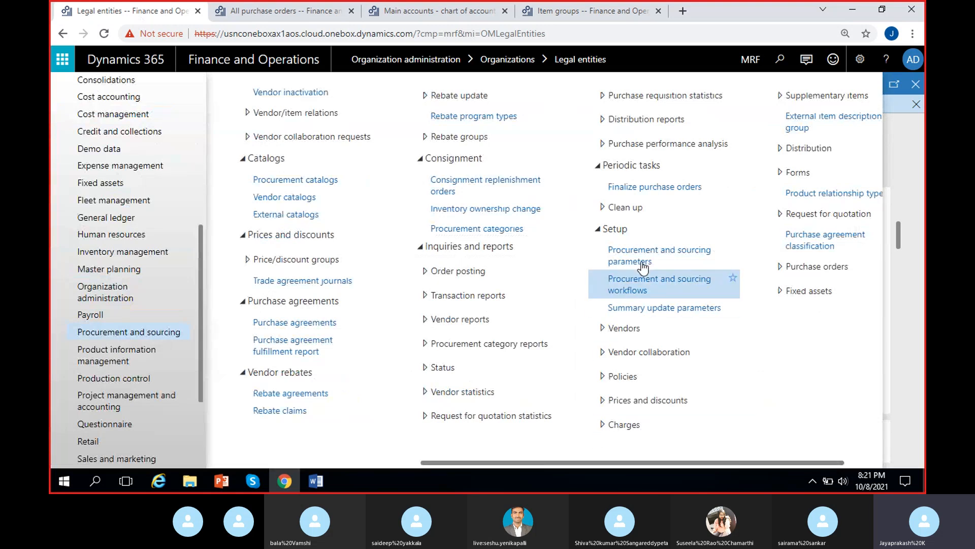
click(660, 254)
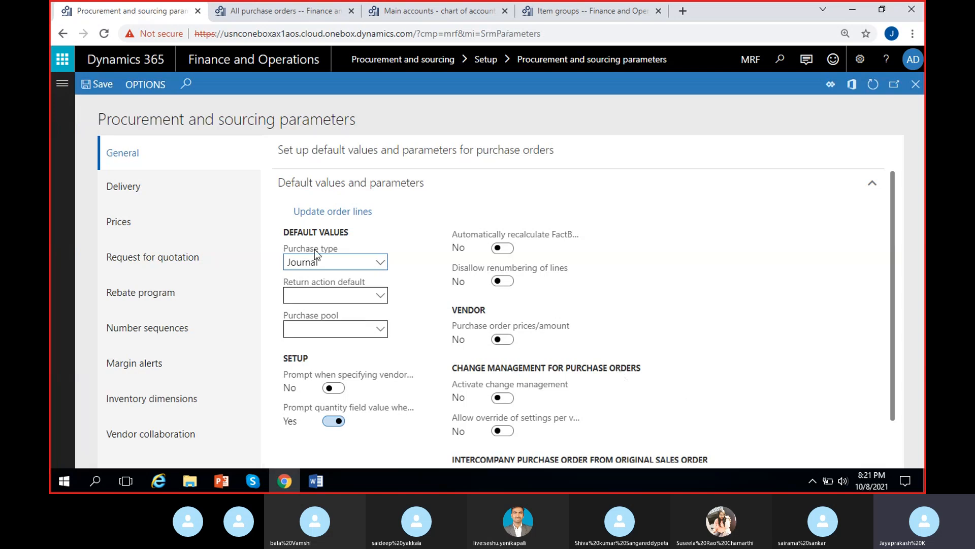
click(380, 262)
click(337, 297)
Step: Return to the purchase order being created and set its delivery date to 10/10/2021
click(249, 11)
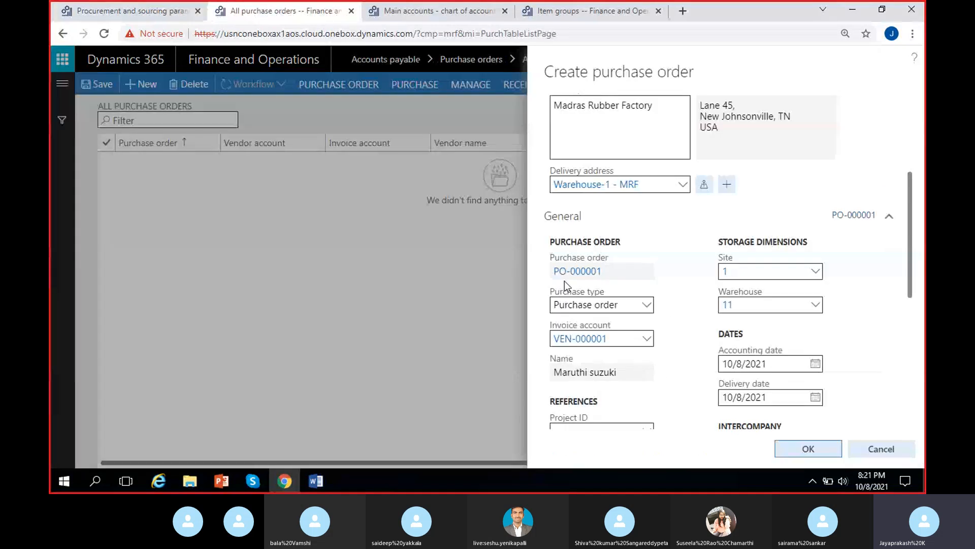
scroll(671, 342, down, 4)
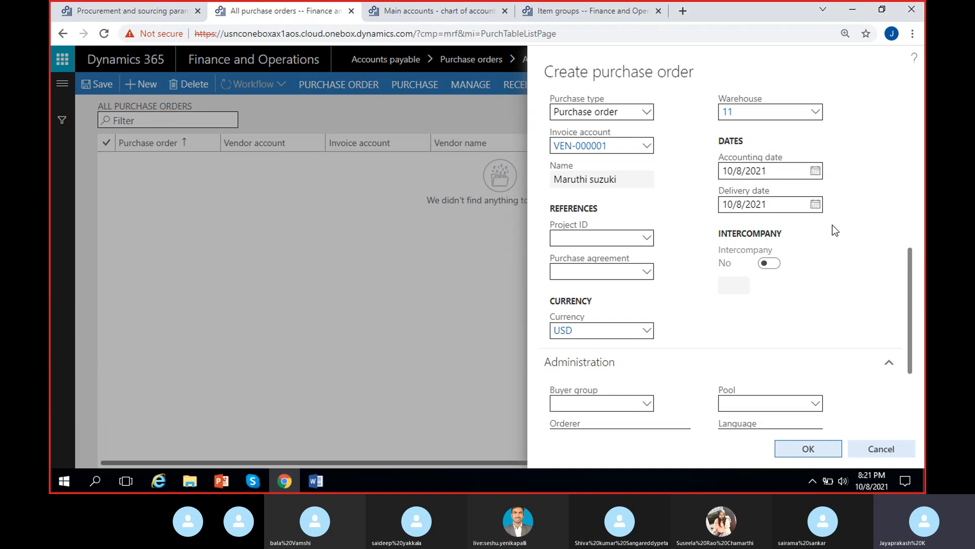
click(815, 205)
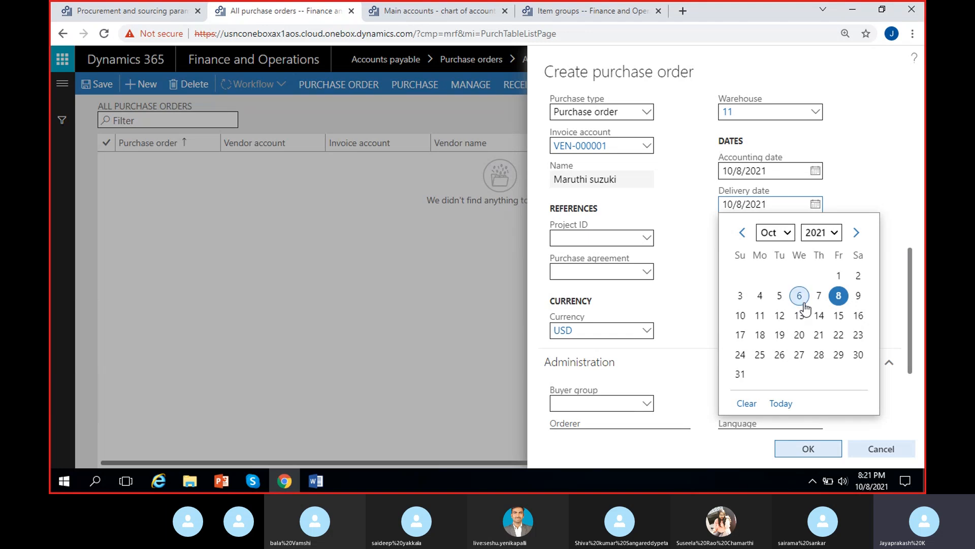
click(741, 315)
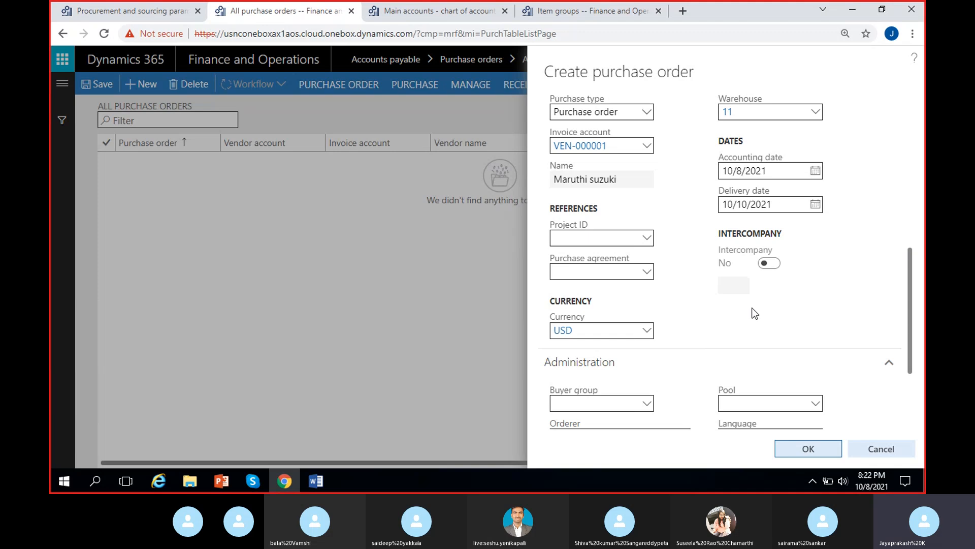
Step: Review the purchase order's delivery address and confirm creating the purchase order
scroll(735, 319, down, 3)
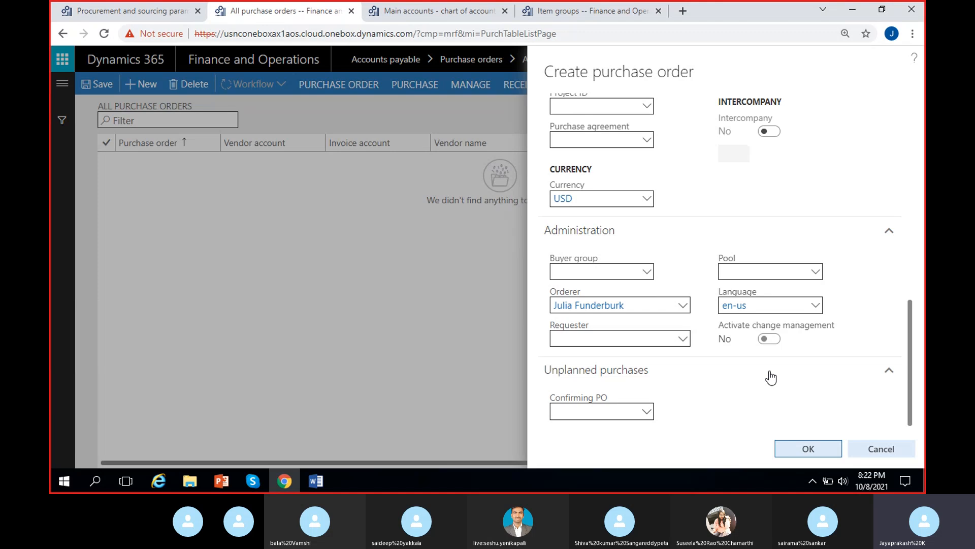
click(793, 447)
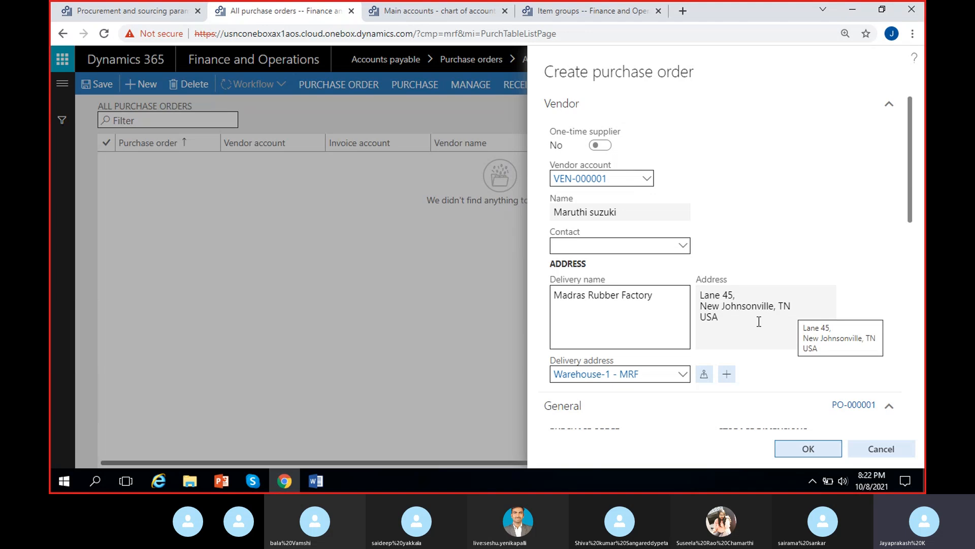
drag(736, 315, 701, 294)
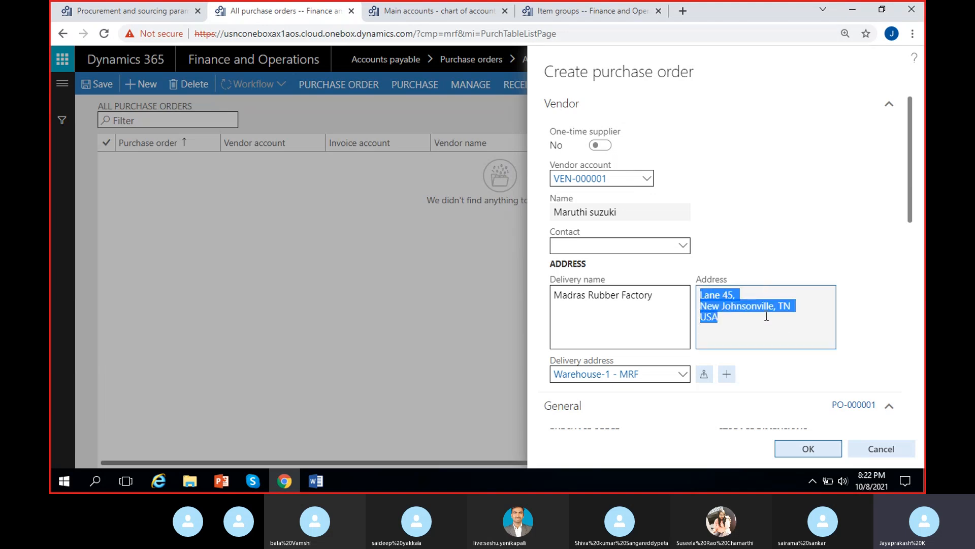
scroll(767, 316, down, 3)
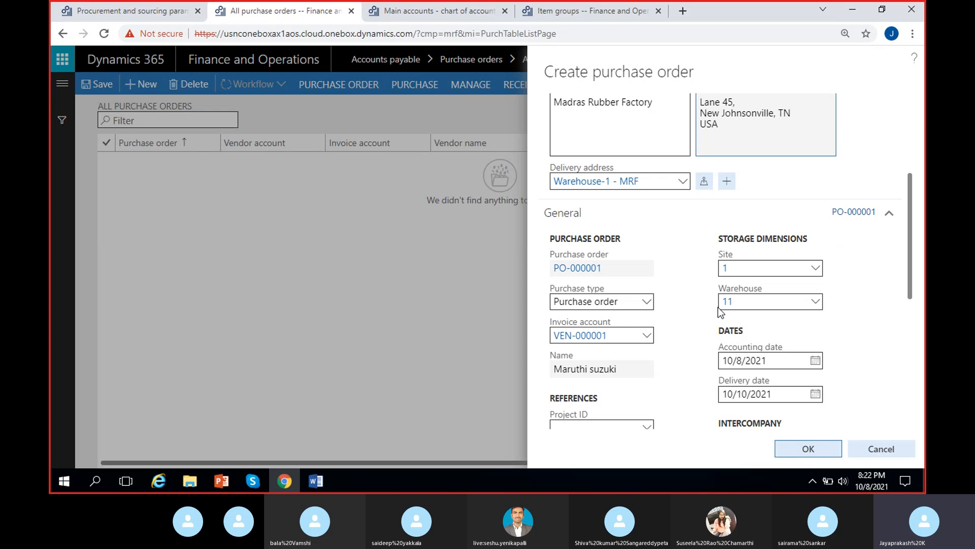
scroll(719, 310, down, 3)
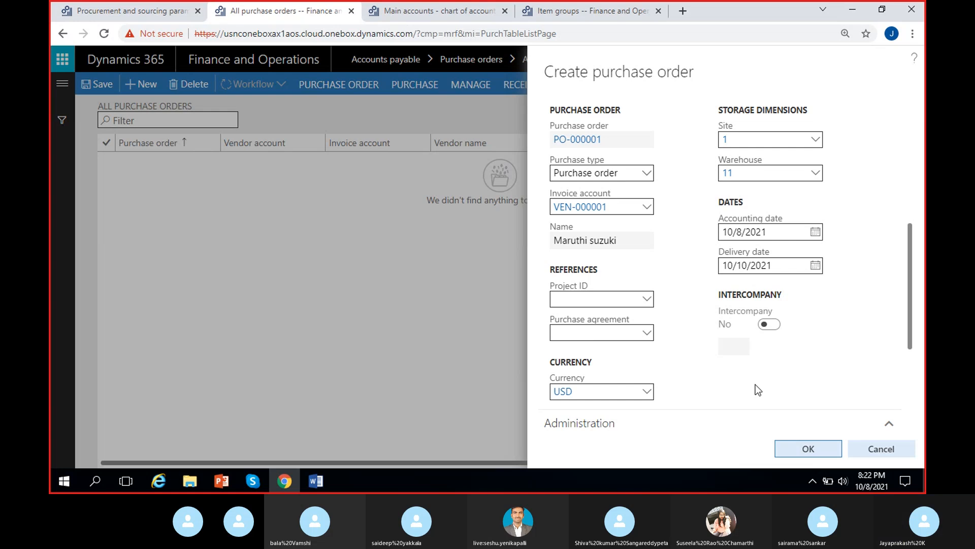
click(795, 452)
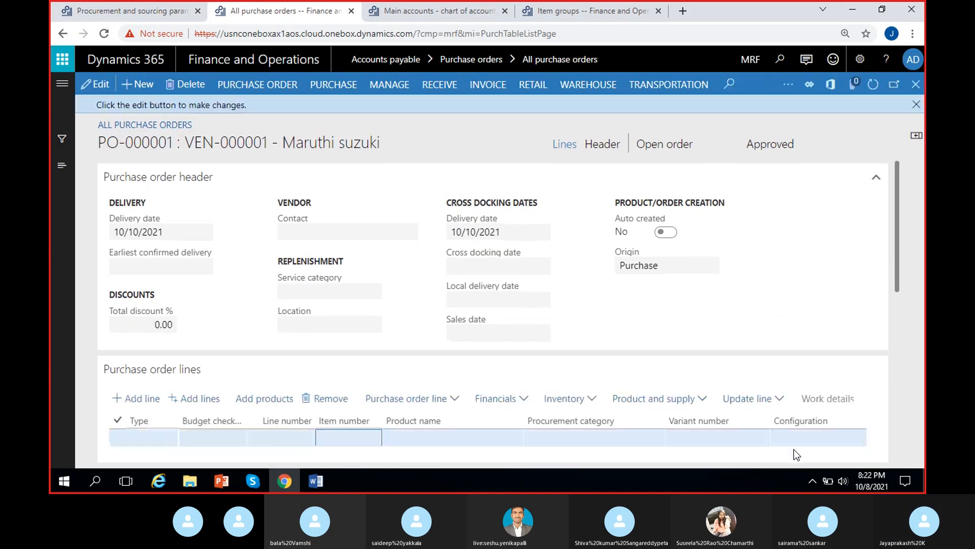
Step: Browse the purchase order header's General, Setup and Address sections, then return to the lines view
click(916, 104)
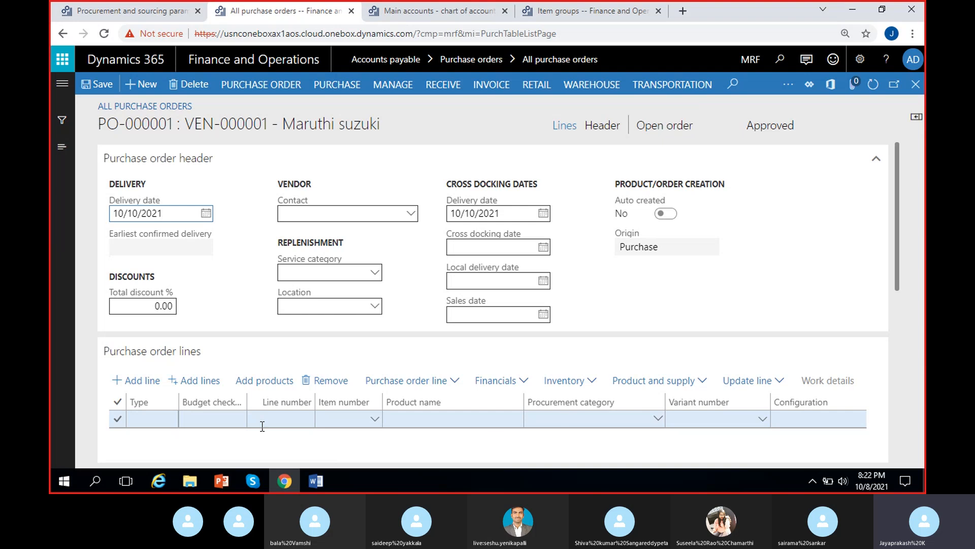
mouse_move(587, 406)
click(601, 129)
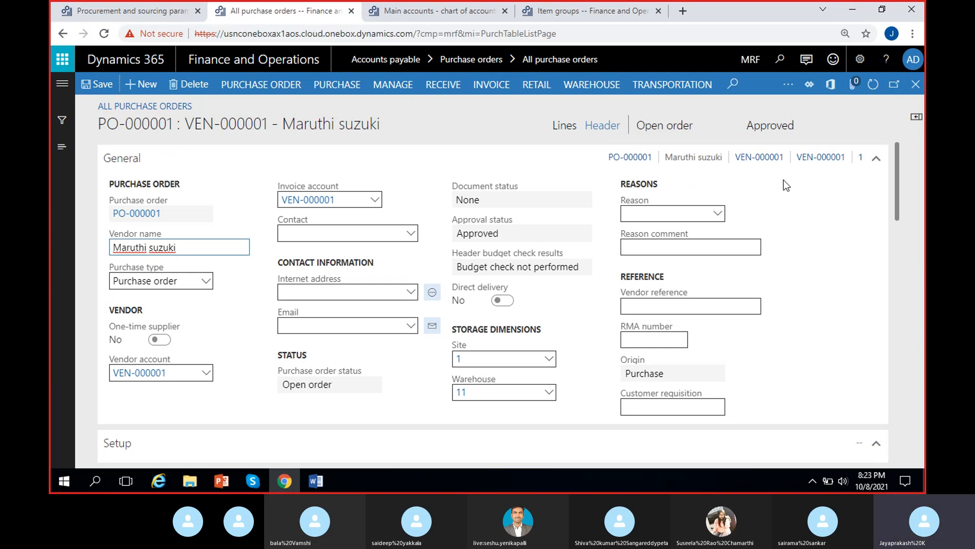
right_click(785, 158)
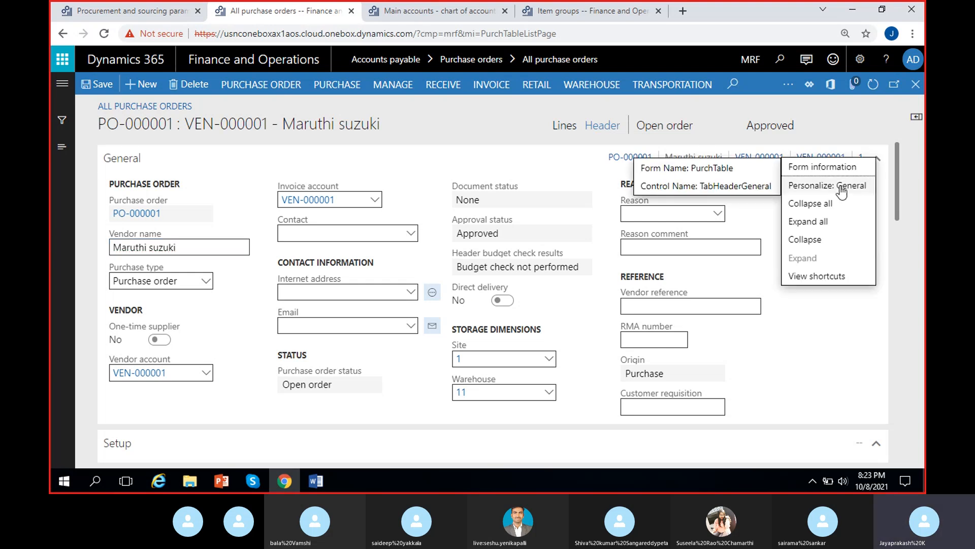
click(832, 204)
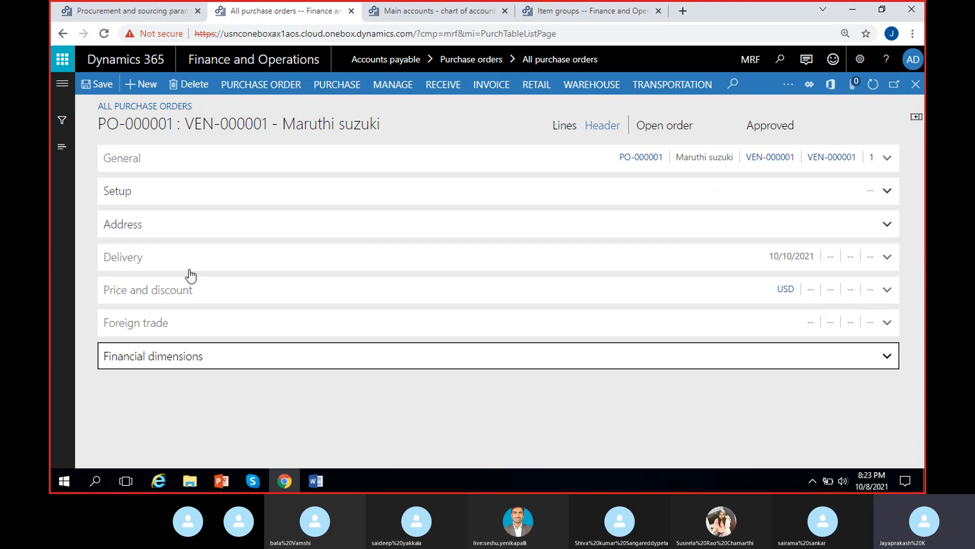
click(171, 163)
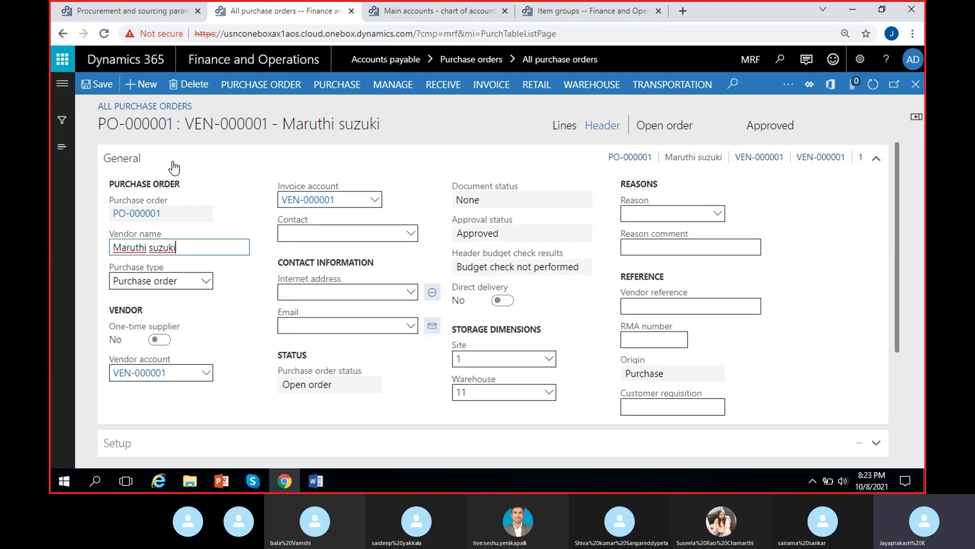
click(185, 165)
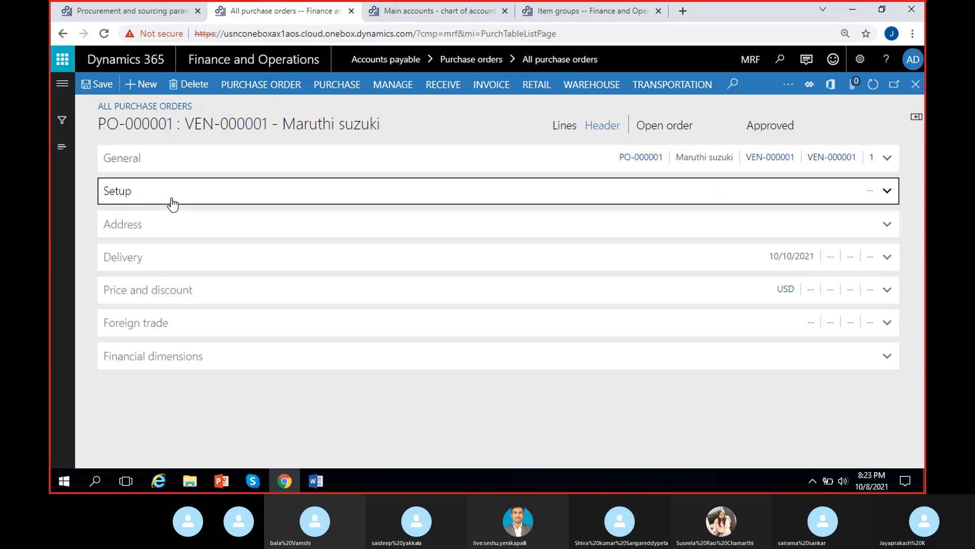
click(172, 201)
click(173, 204)
click(175, 226)
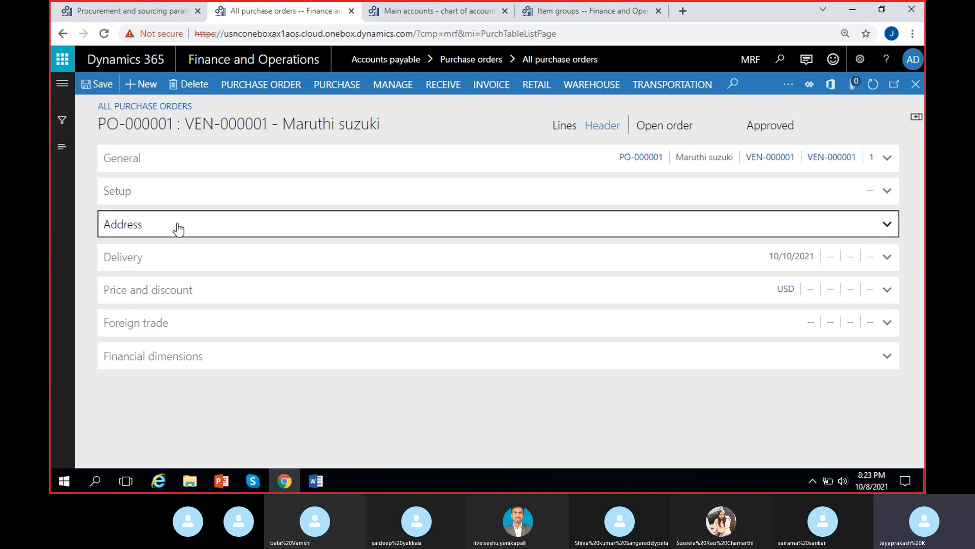
click(178, 227)
click(564, 126)
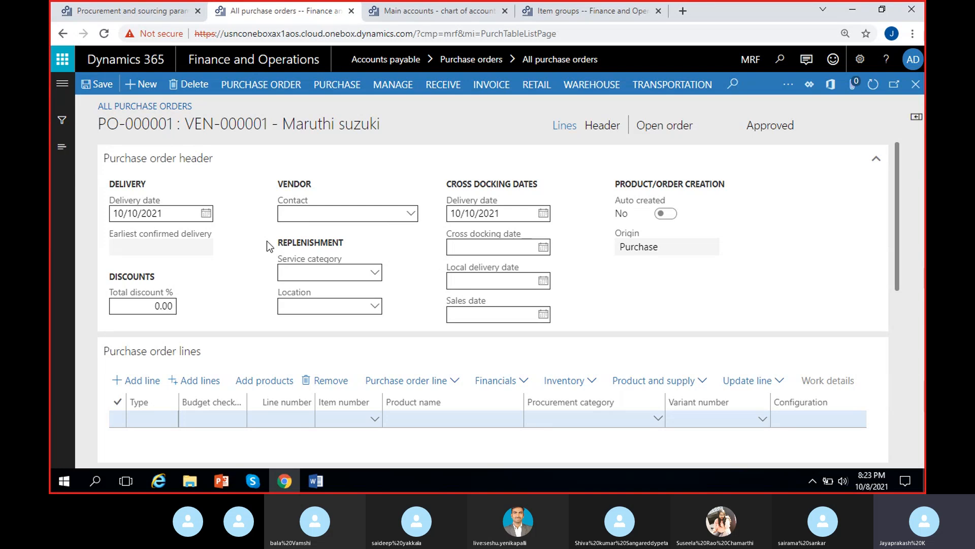
Step: Select item MRF-1 for the first purchase order line
click(294, 413)
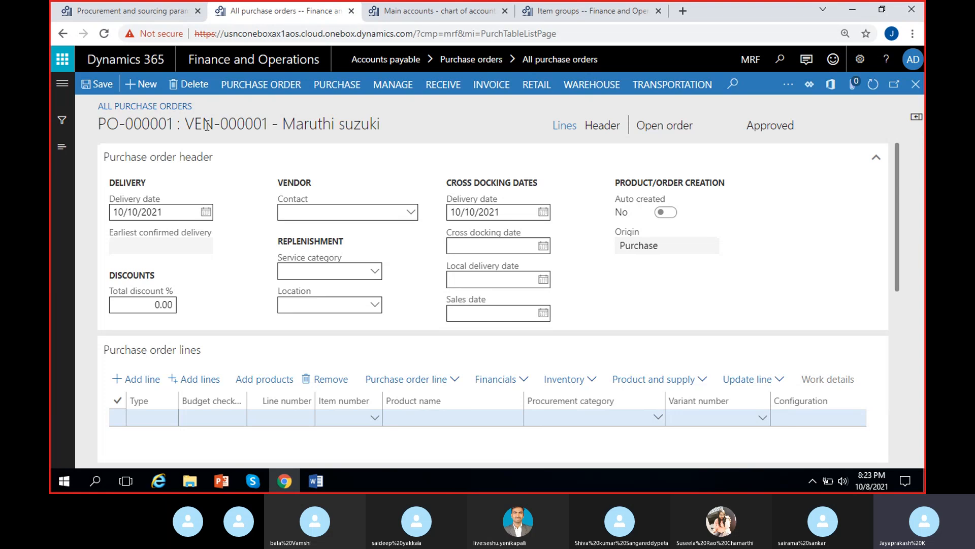
drag(173, 124, 92, 130)
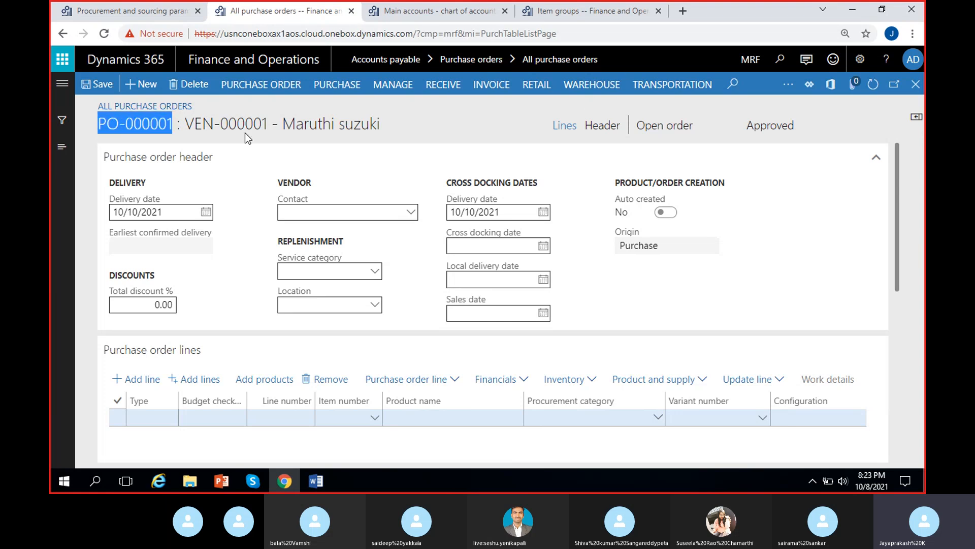
drag(252, 125, 274, 125)
click(303, 125)
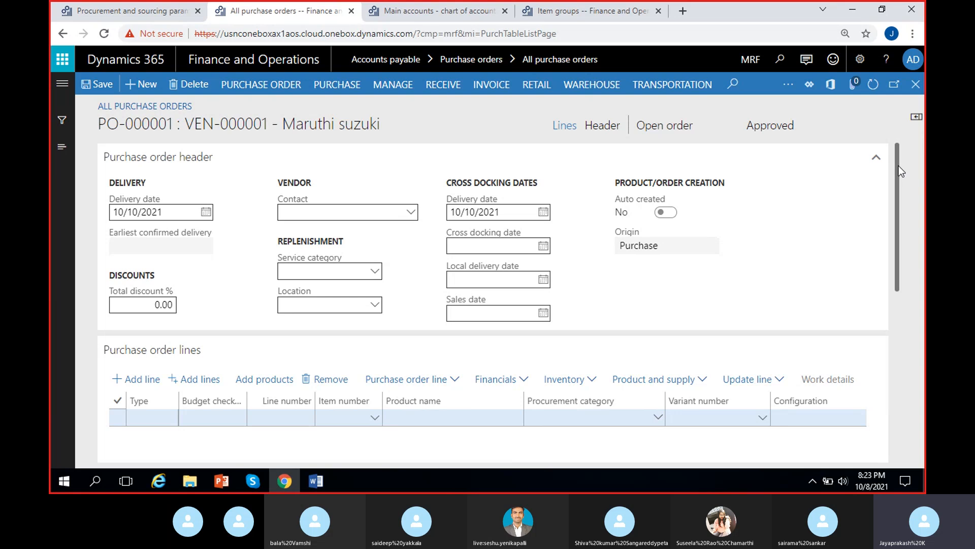
drag(898, 165, 897, 182)
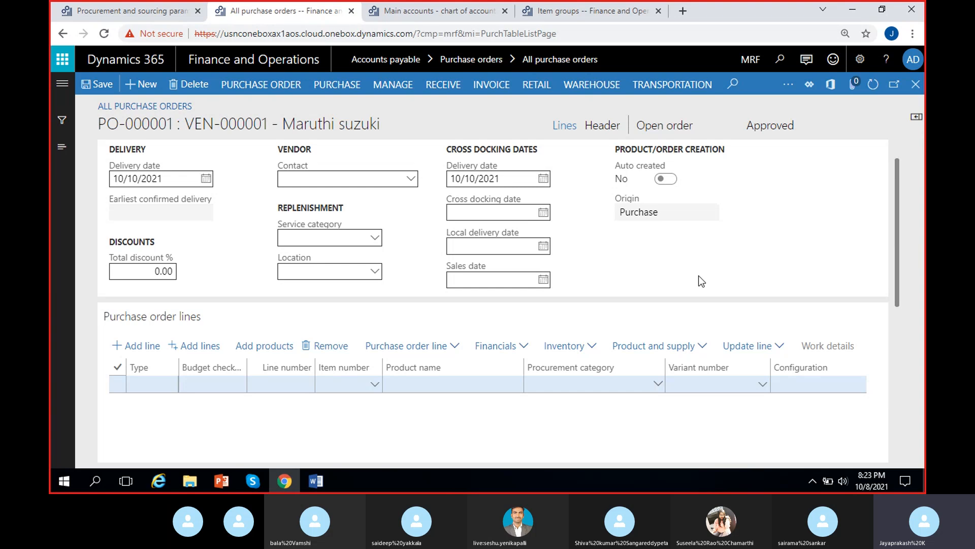
click(385, 384)
click(593, 384)
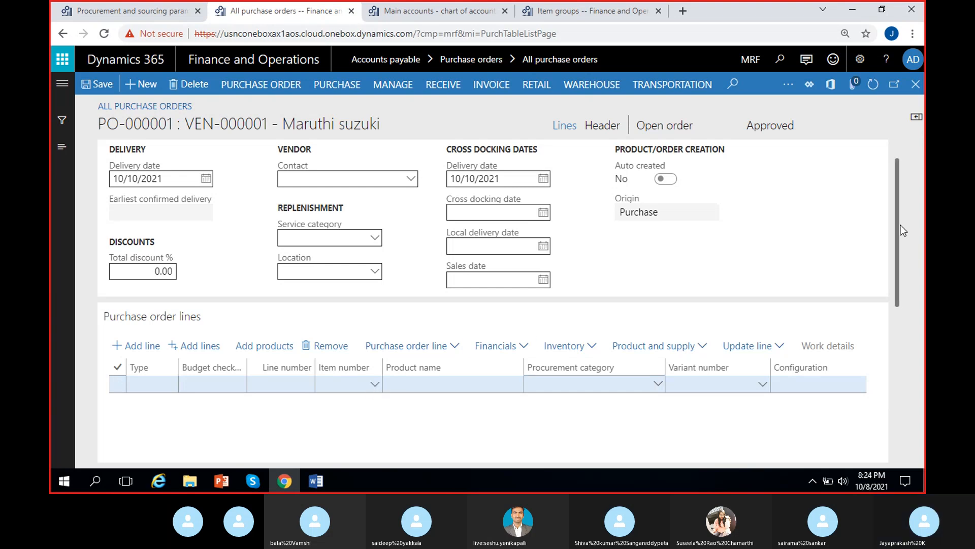
drag(896, 221, 896, 245)
click(376, 335)
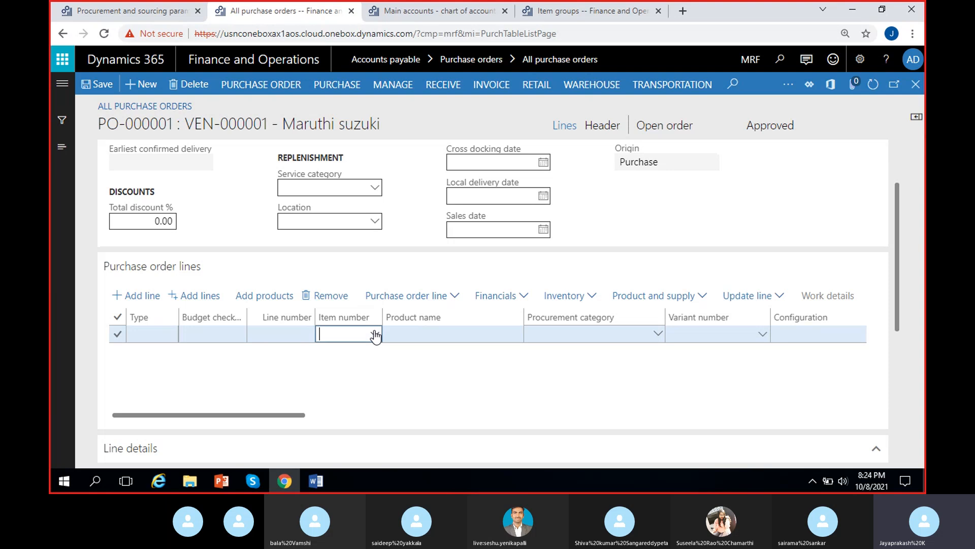
click(375, 335)
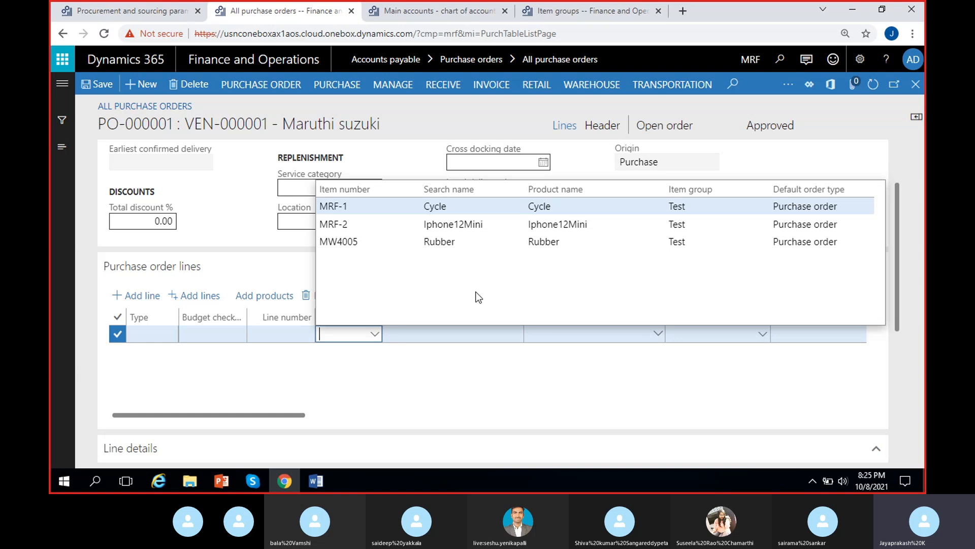
click(468, 207)
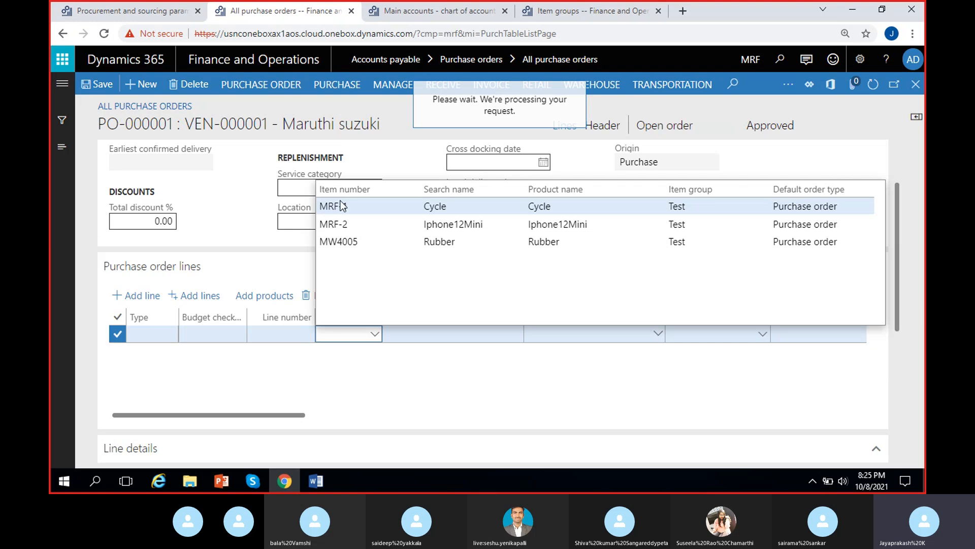
click(420, 379)
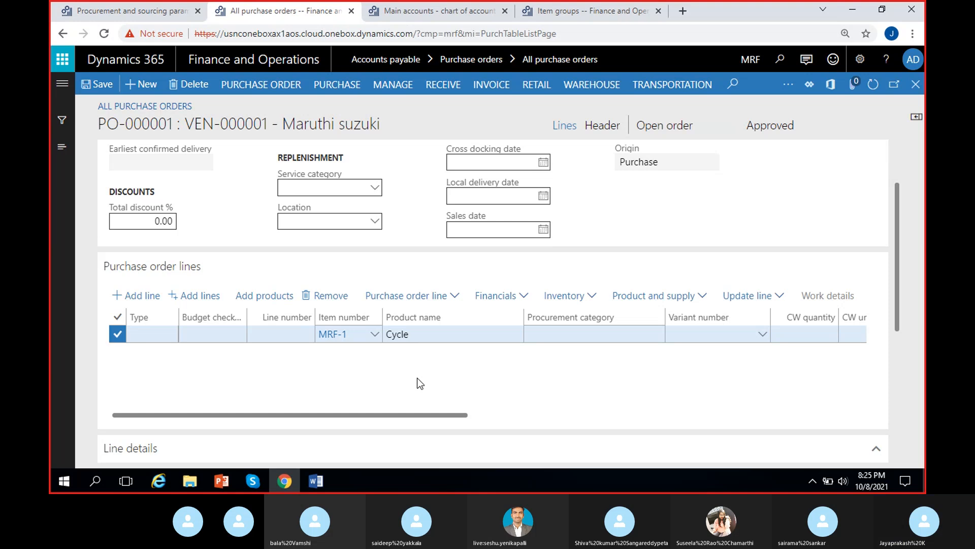
Step: Set the first purchase order line's quantity to 2
scroll(420, 379, right, 2)
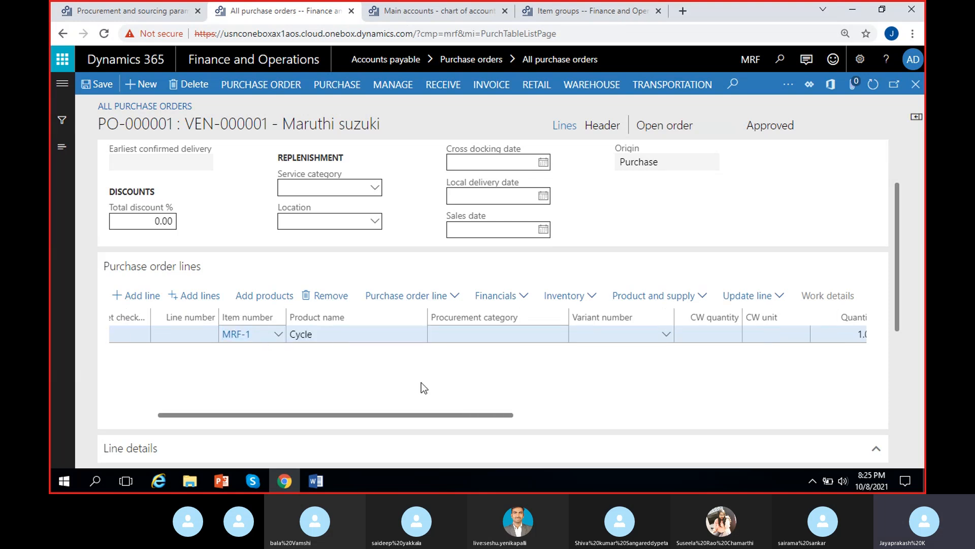
scroll(421, 382, right, 2)
scroll(424, 387, right, 2)
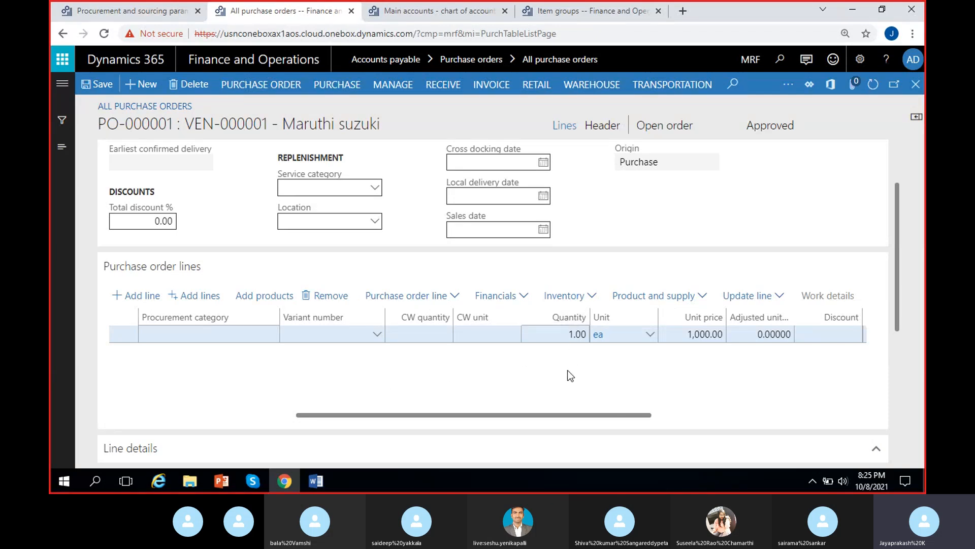
scroll(568, 362, right, 2)
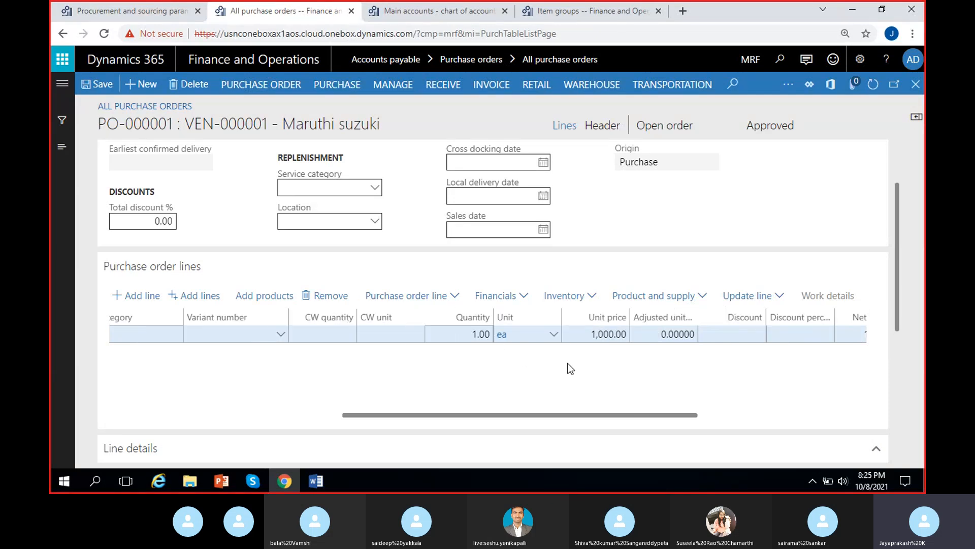
click(479, 334)
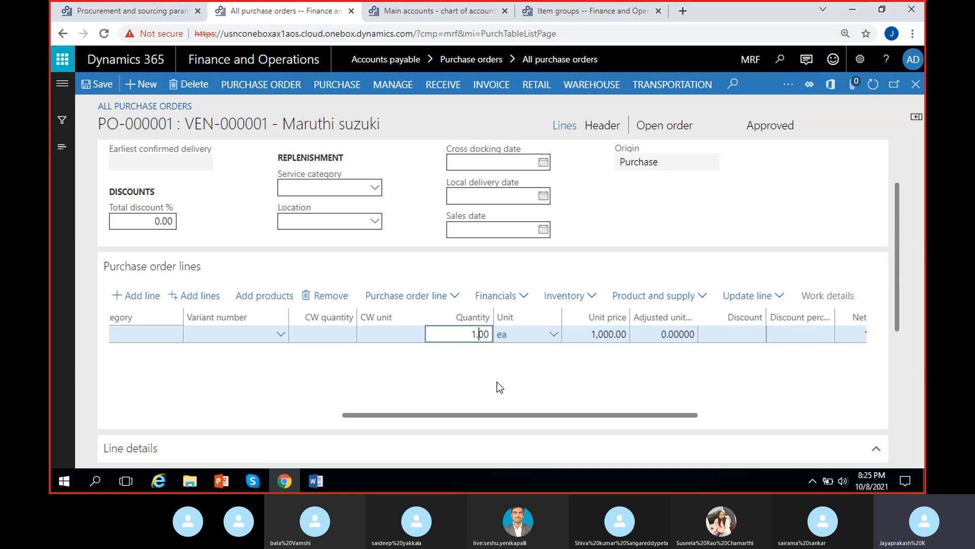
text(2)
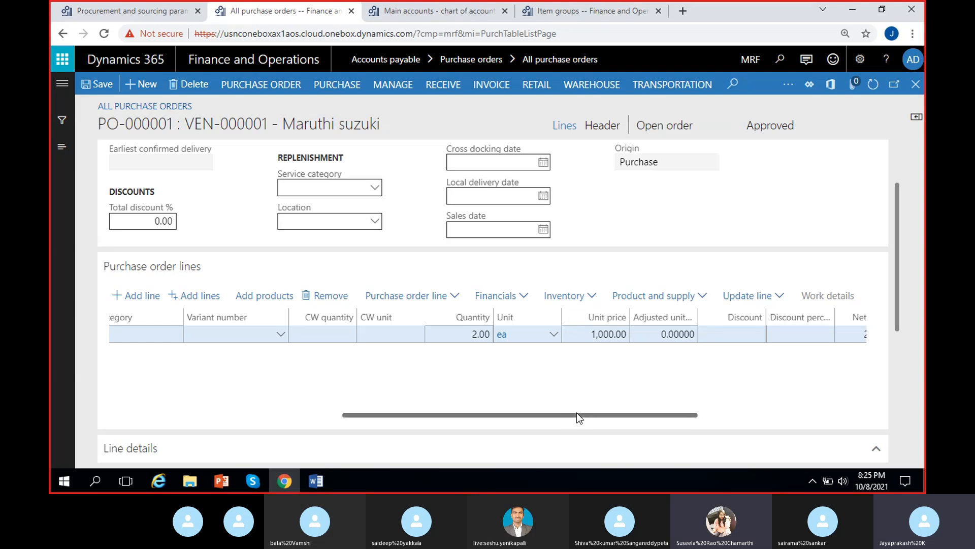
Step: Open the released product details of item MRF-1 and review its purchase unit and price settings
drag(577, 413, 276, 418)
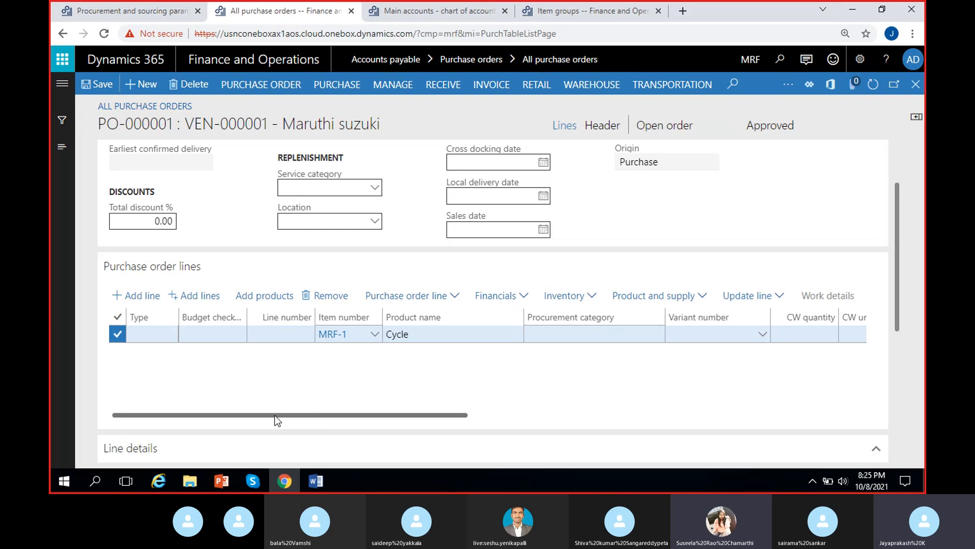
right_click(376, 338)
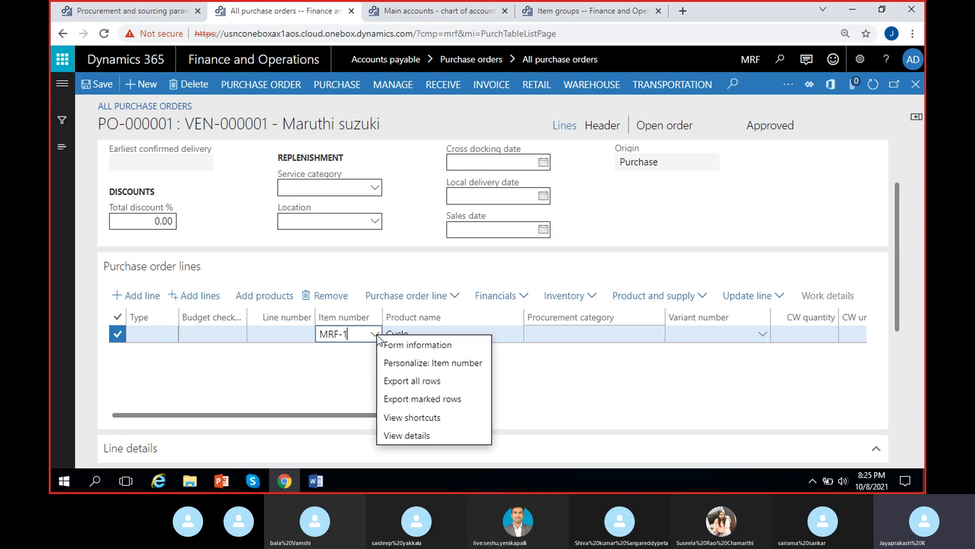
click(406, 434)
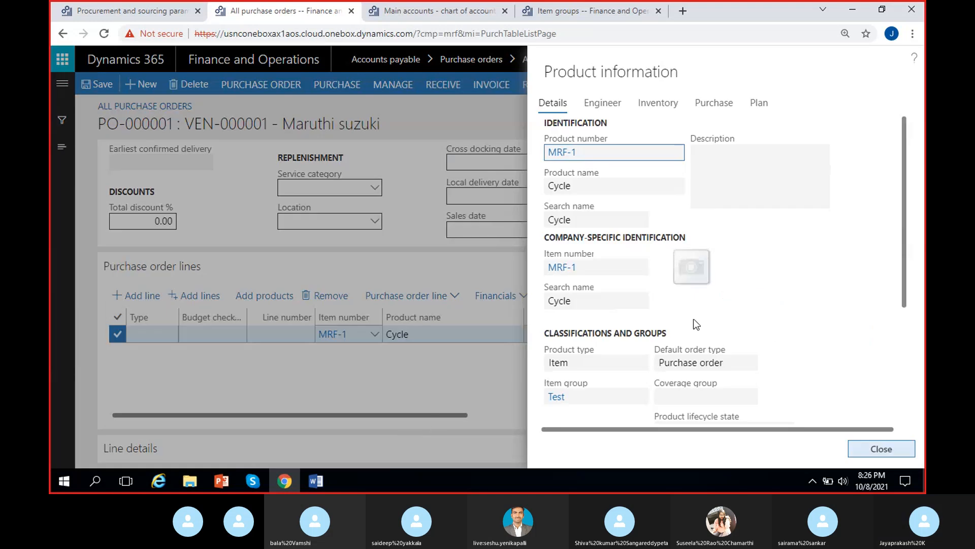
click(571, 266)
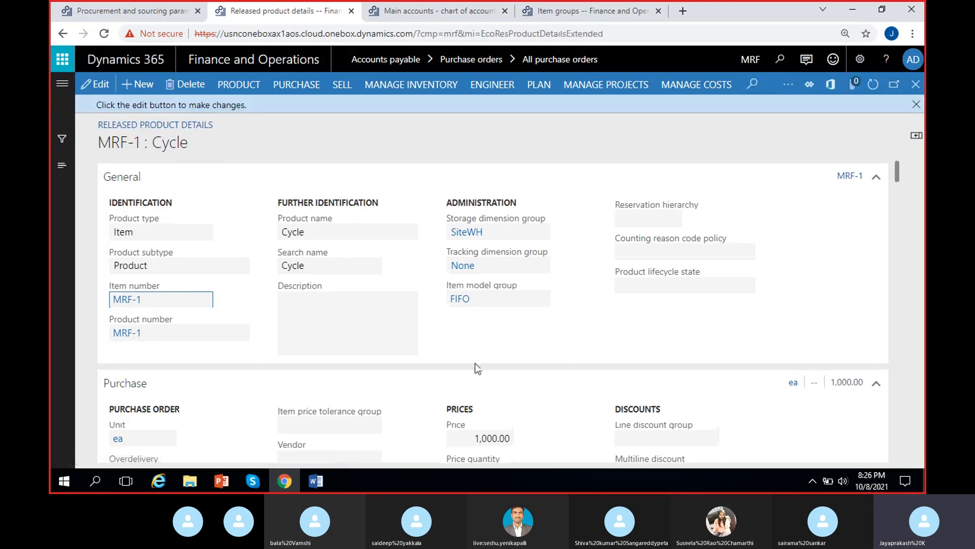
scroll(475, 363, down, 5)
scroll(446, 325, up, 3)
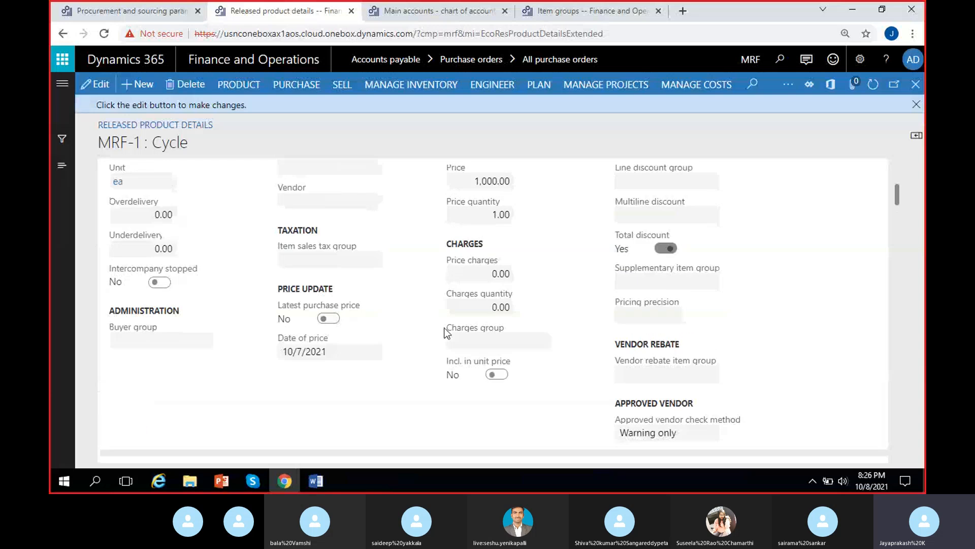
scroll(254, 355, down, 2)
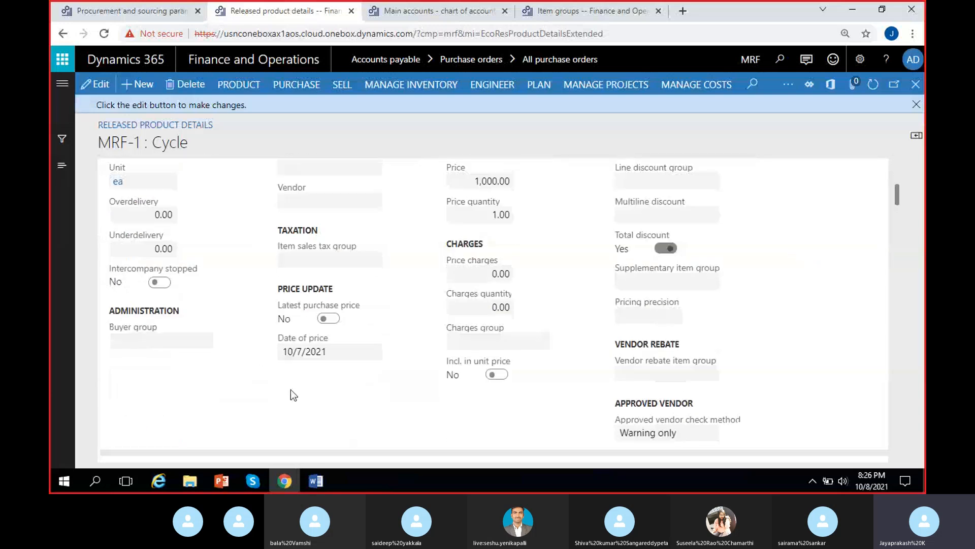
scroll(290, 390, up, 2)
click(472, 245)
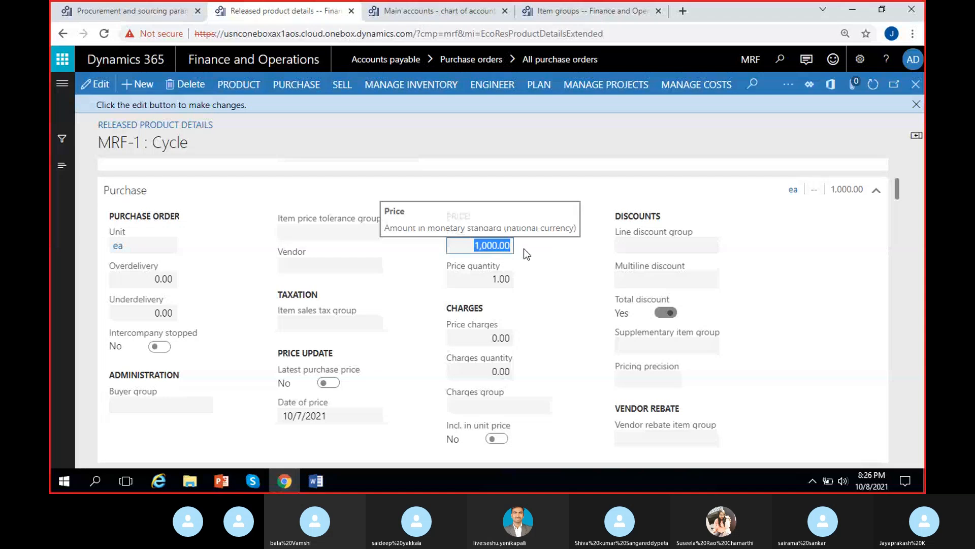
mouse_move(515, 275)
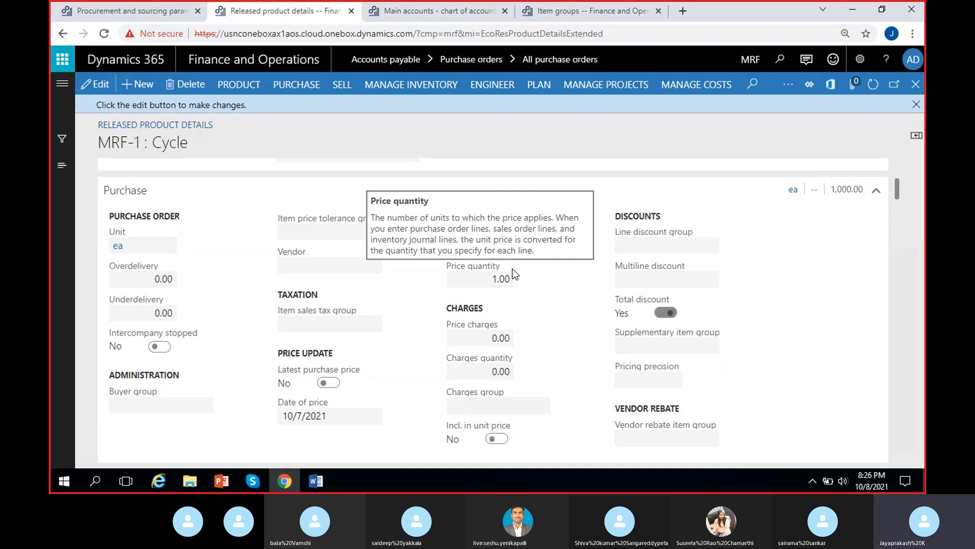
click(547, 273)
click(479, 244)
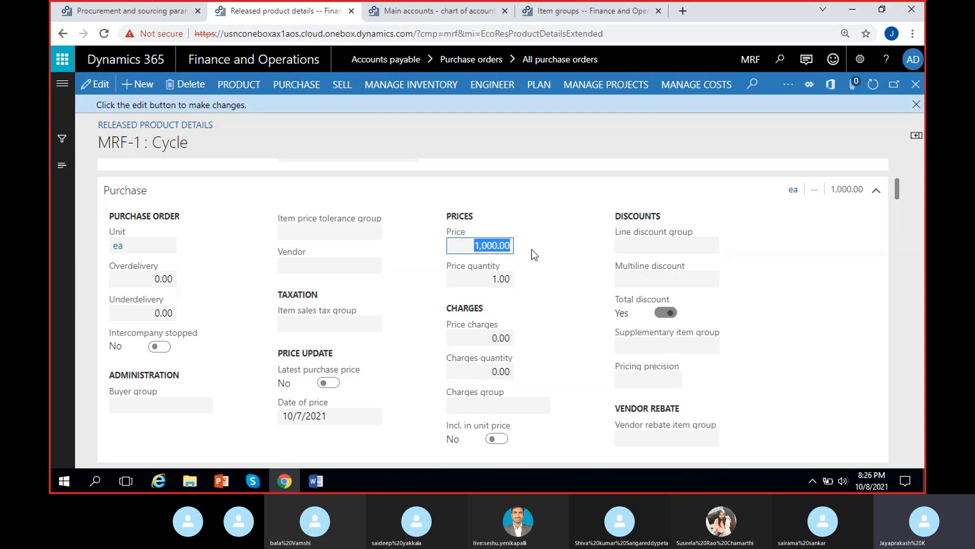
click(532, 266)
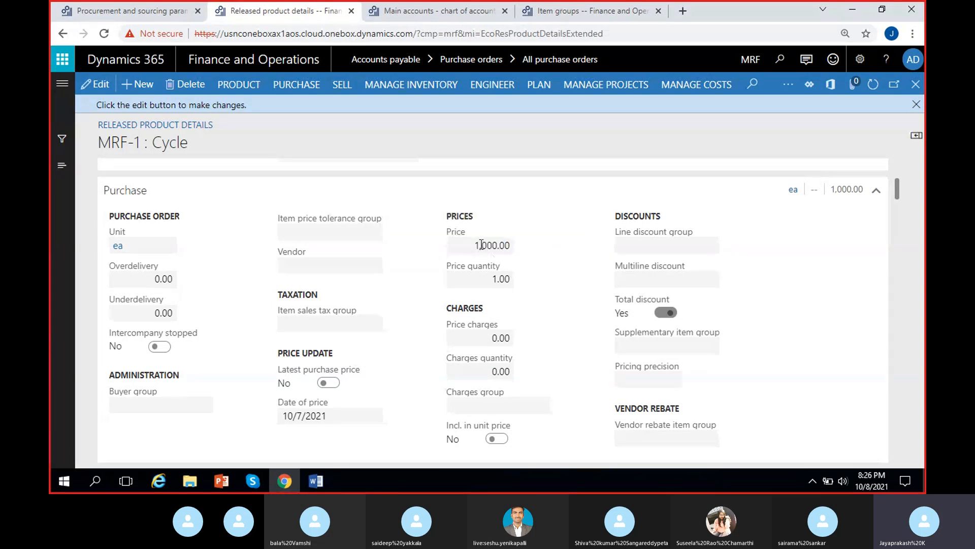
click(916, 104)
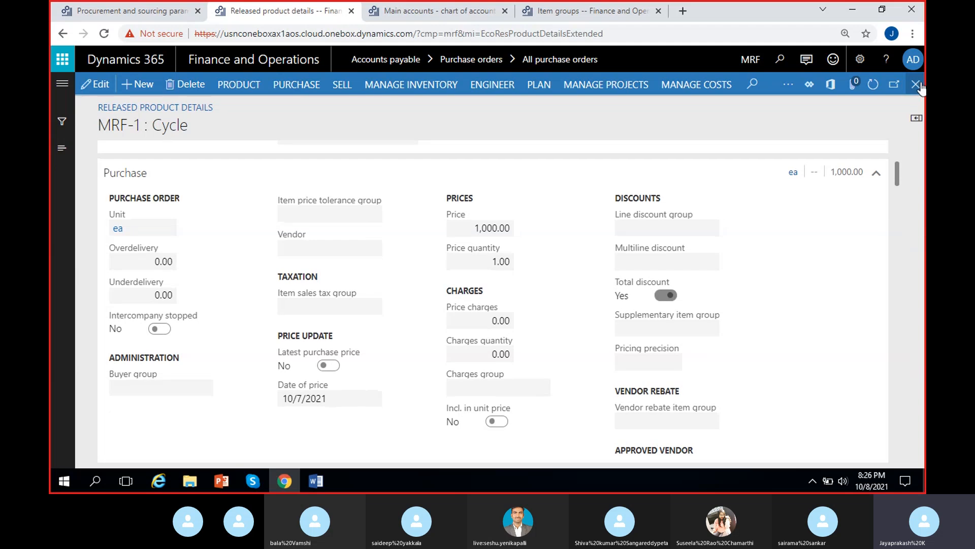
scroll(675, 255, up, 4)
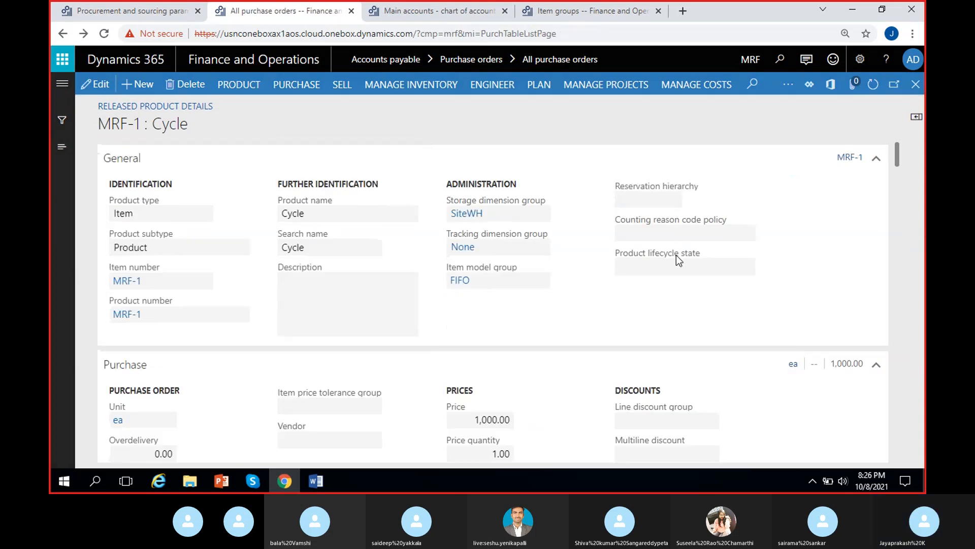
click(918, 85)
click(881, 449)
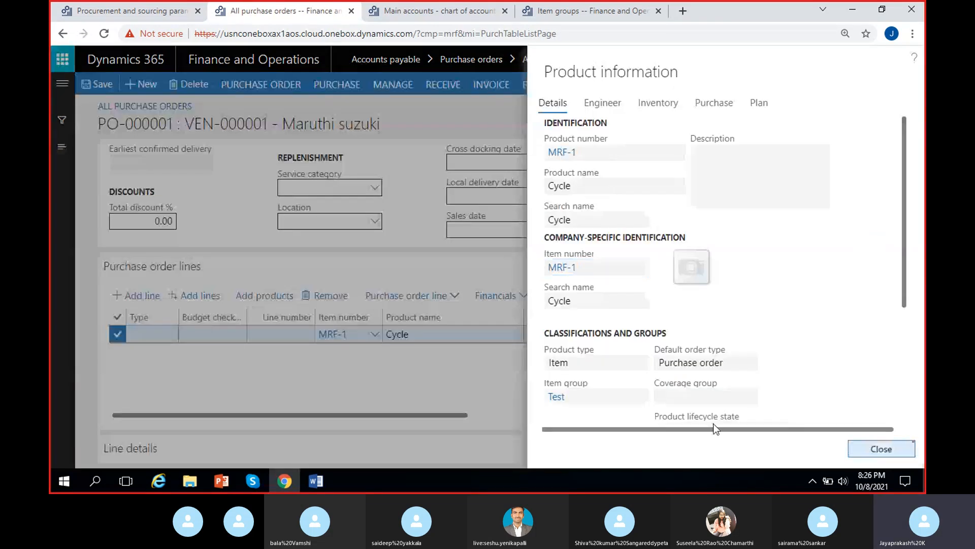
Step: Try a unit price of 1,200 on the first line, then restore it to 1,000
scroll(553, 345, right, 5)
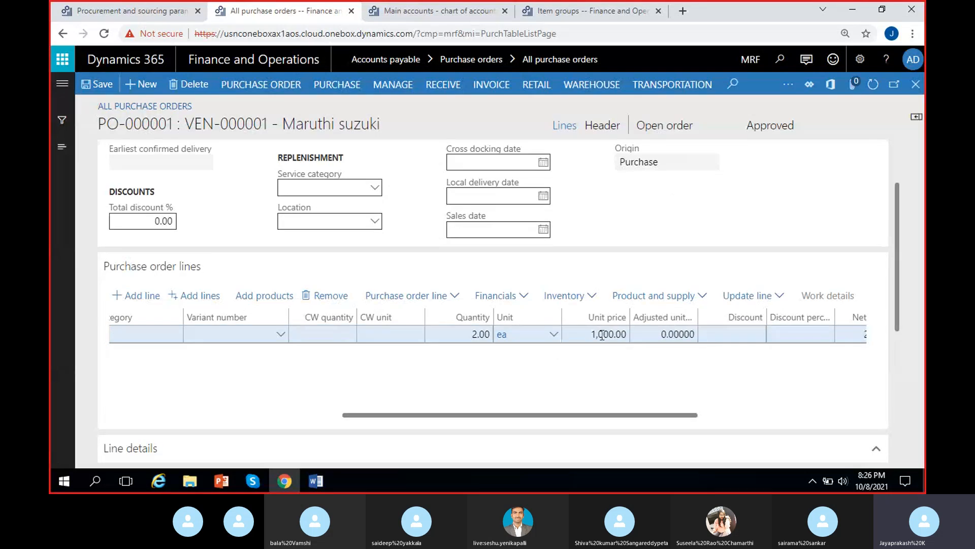
click(602, 334)
key(BackSpace)
text(2)
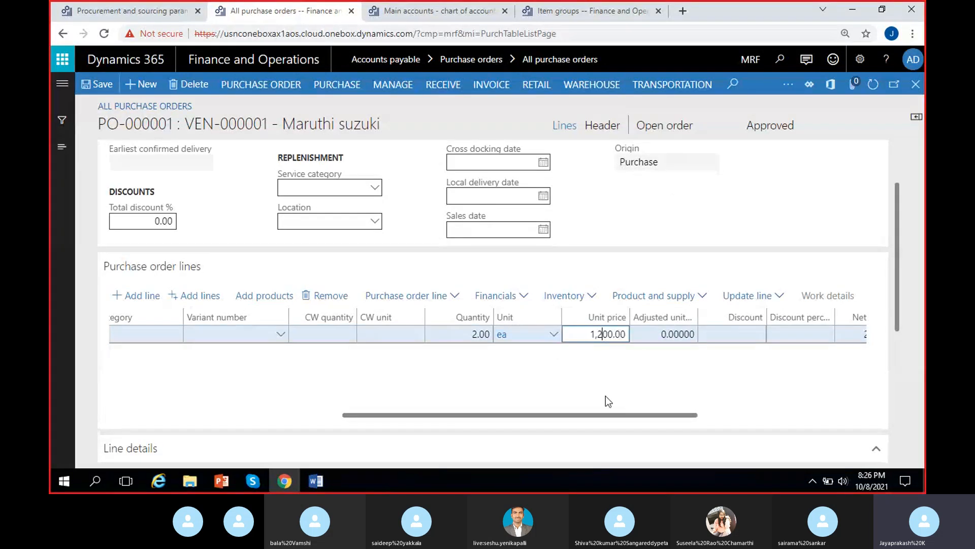
click(631, 367)
drag(621, 414, 723, 414)
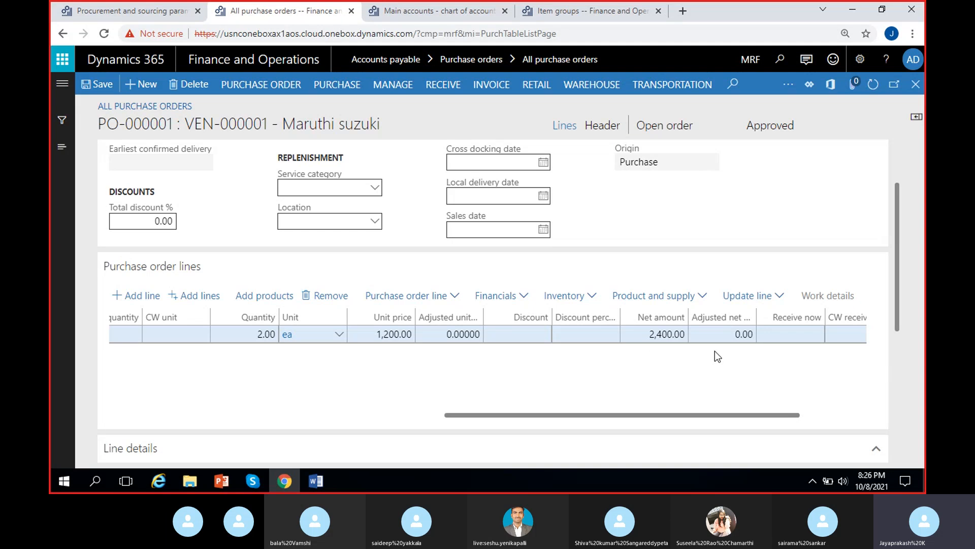
click(387, 335)
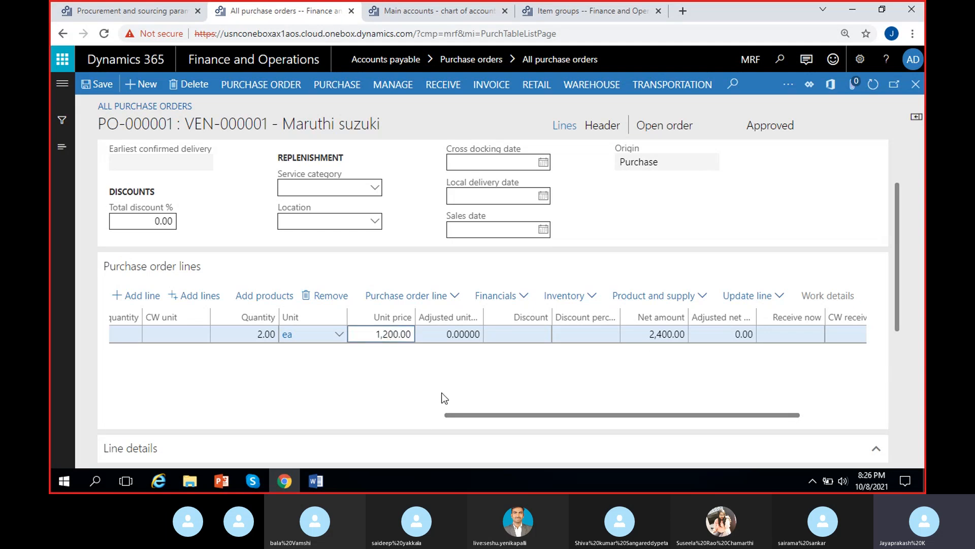
key(BackSpace)
text(0)
click(563, 336)
click(539, 337)
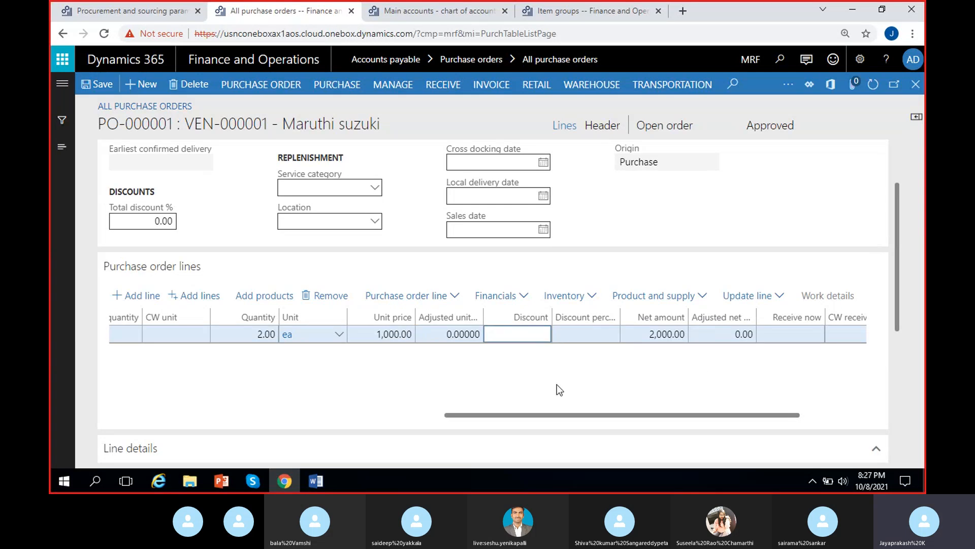
Step: Try a discount of 10 on the first line, then clear the discount
click(591, 348)
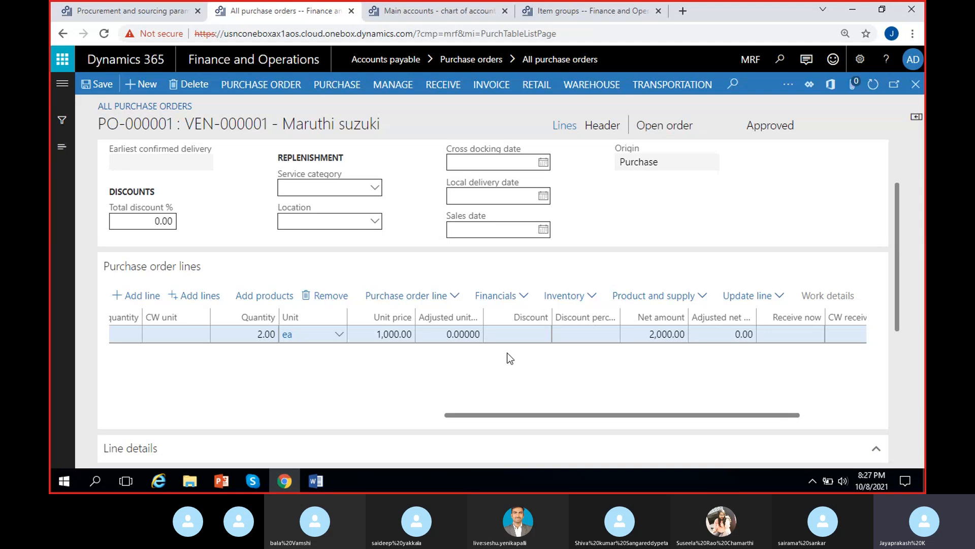
click(518, 333)
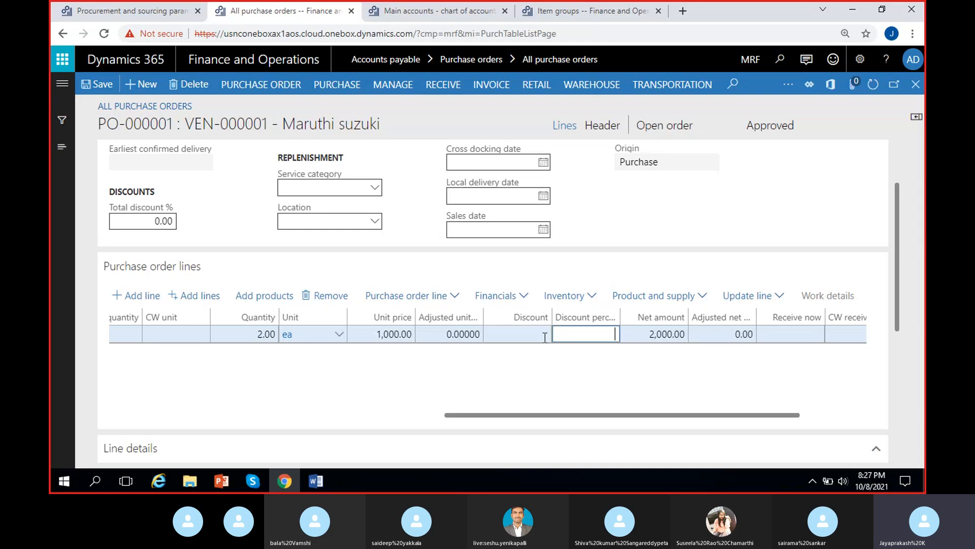
text(10)
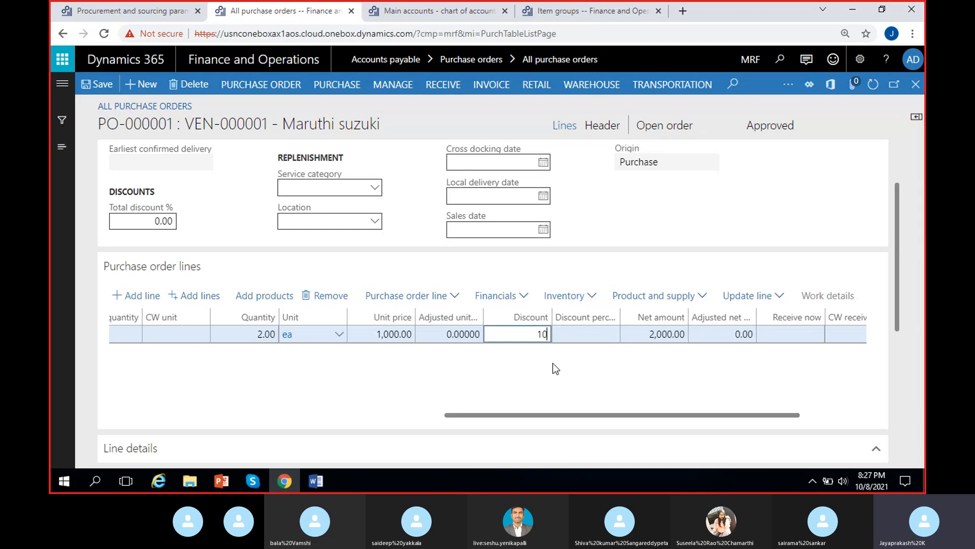
click(553, 362)
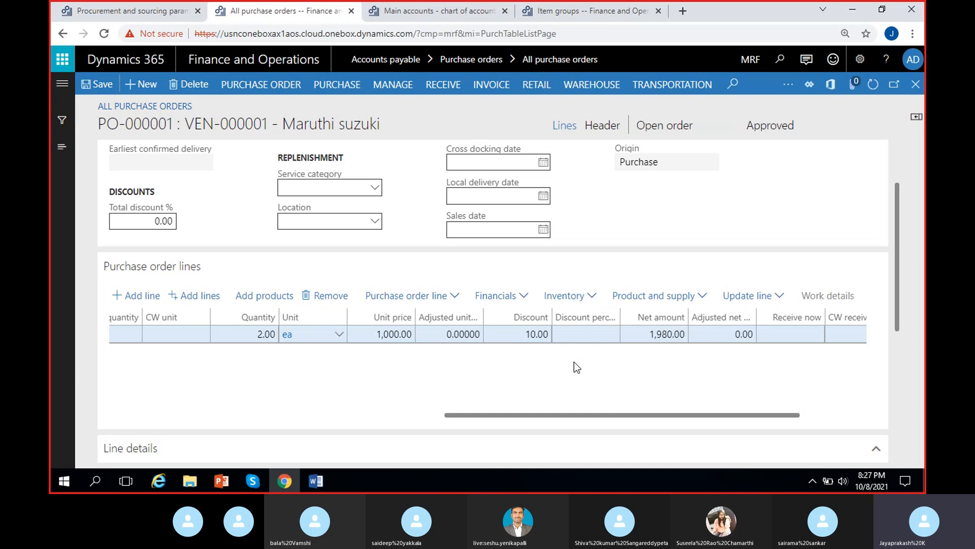
click(514, 337)
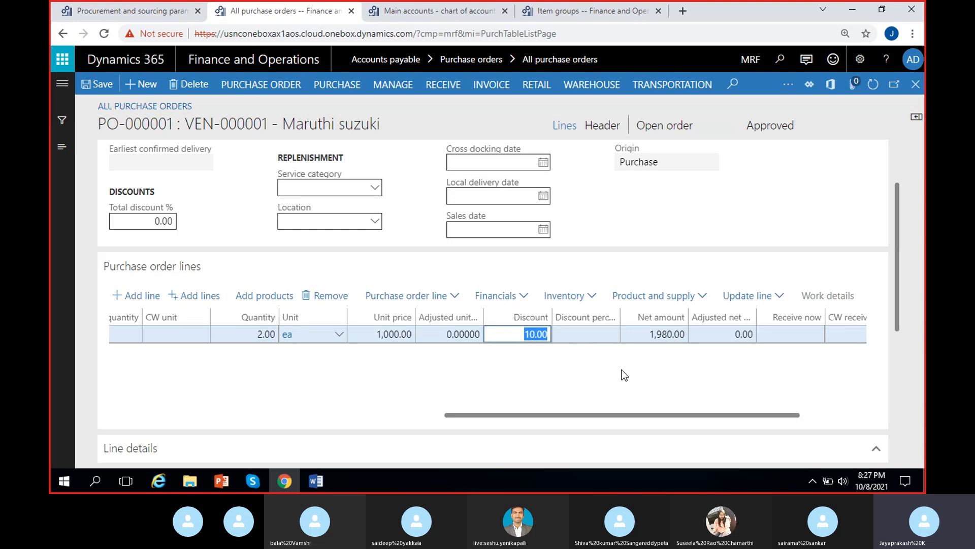
key(BackSpace)
click(686, 372)
drag(693, 413, 736, 426)
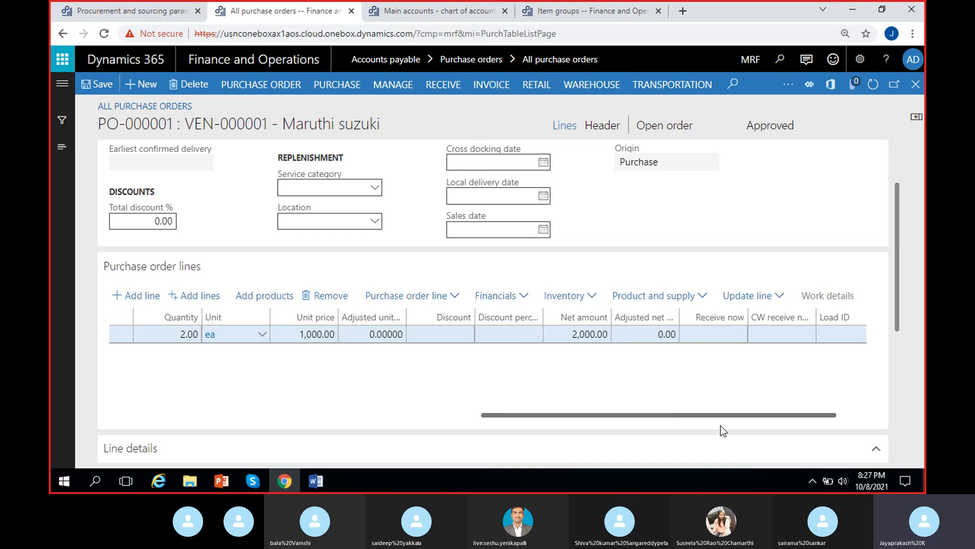
Step: Add a second line to the purchase order
drag(721, 425, 516, 425)
drag(605, 418, 376, 424)
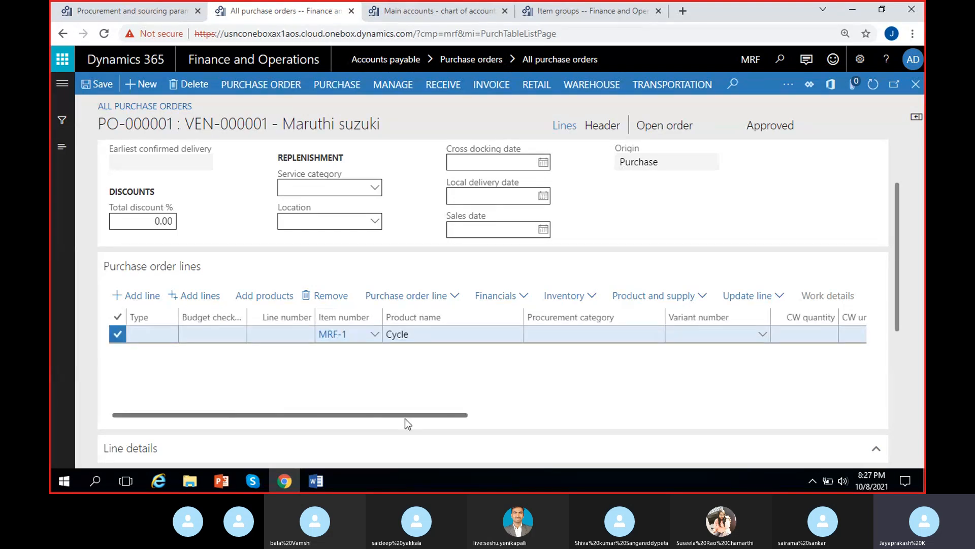
drag(405, 420, 357, 388)
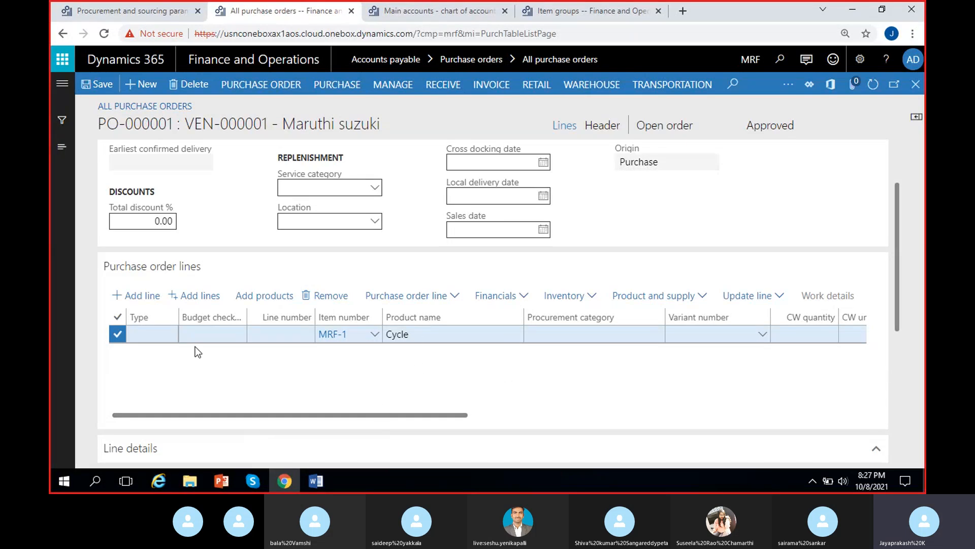
click(141, 300)
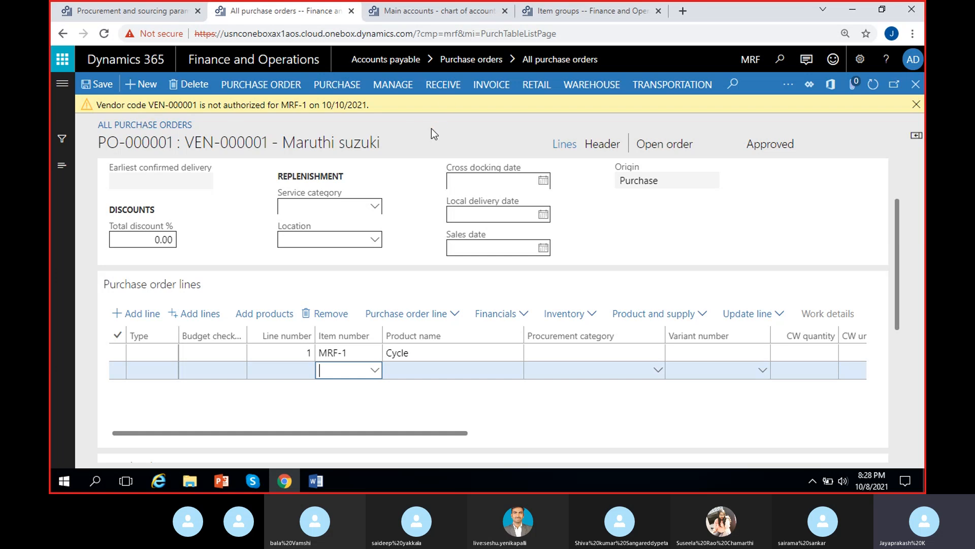
Step: Open the released products list from Product information management
click(107, 9)
click(62, 84)
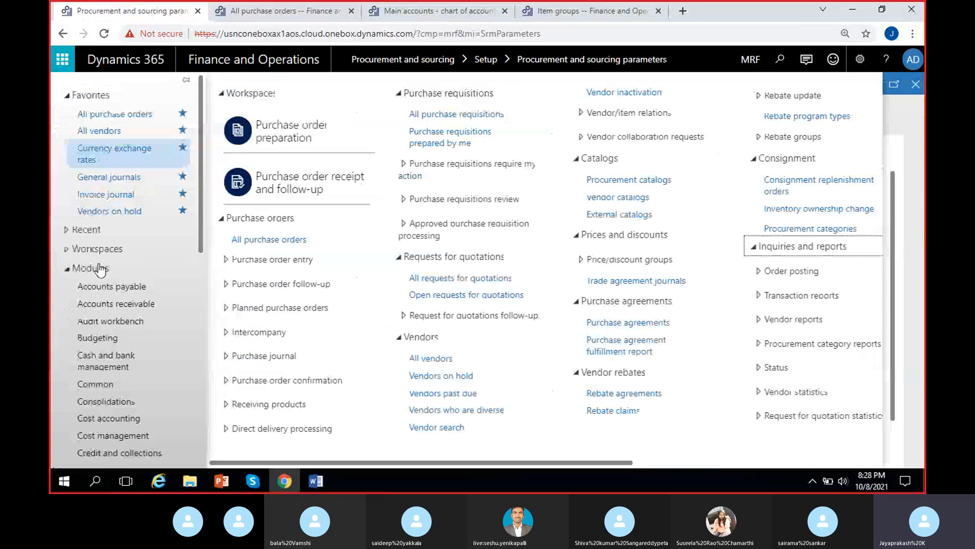
scroll(104, 330, down, 5)
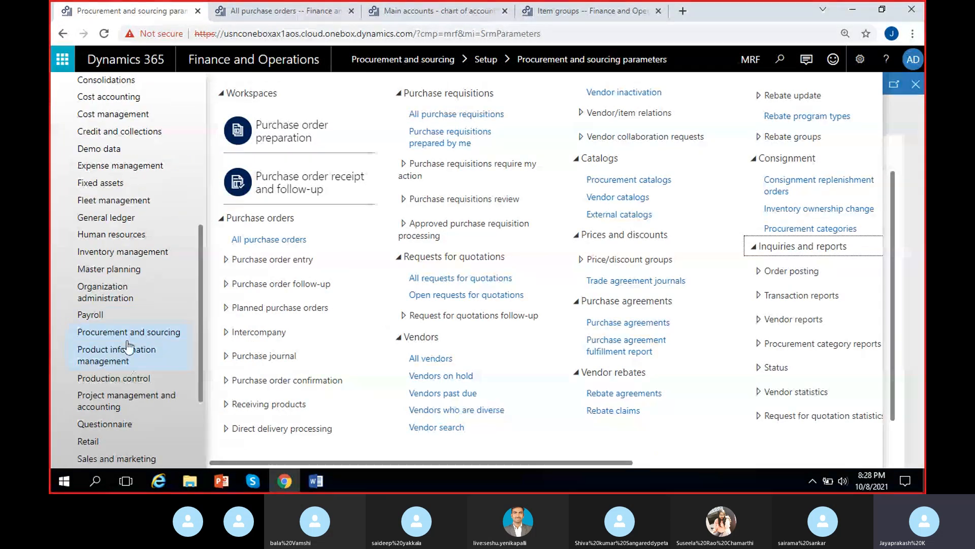
click(121, 355)
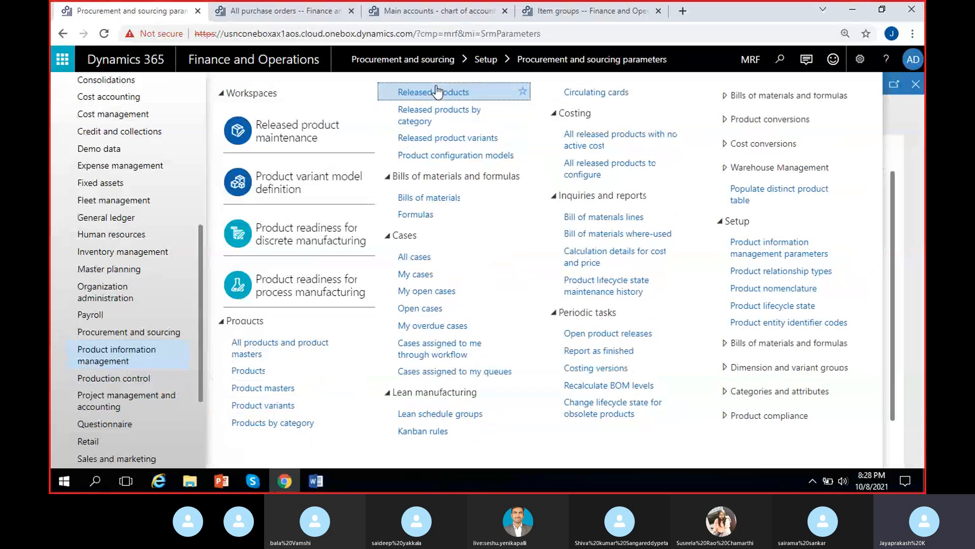
click(436, 91)
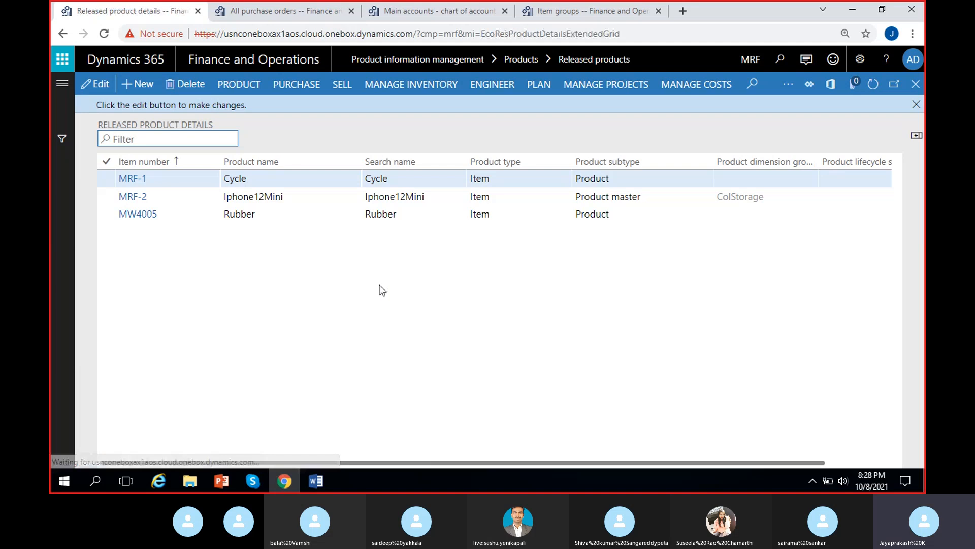
click(916, 104)
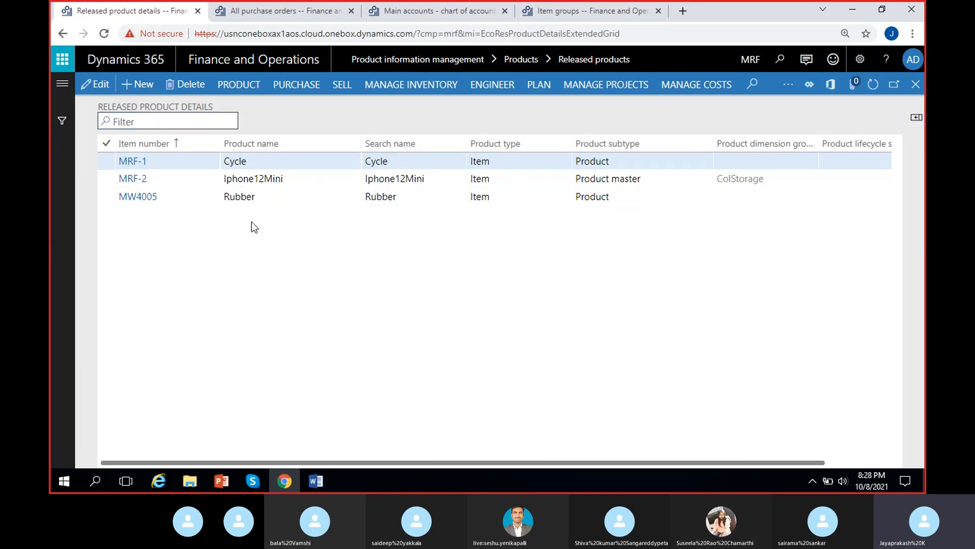
Step: Review the approved vendor list by item for MRF-1, switching the view to show all vendors
click(279, 163)
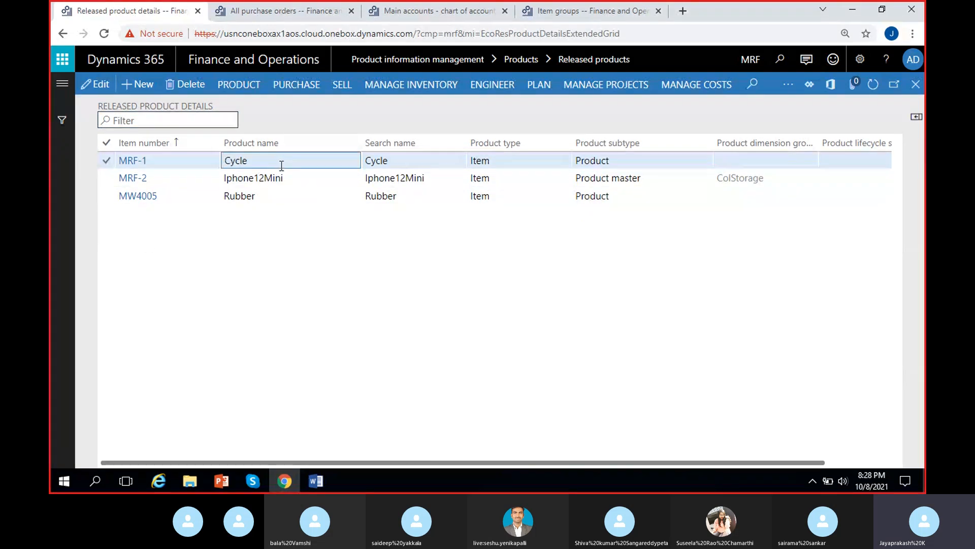
click(289, 88)
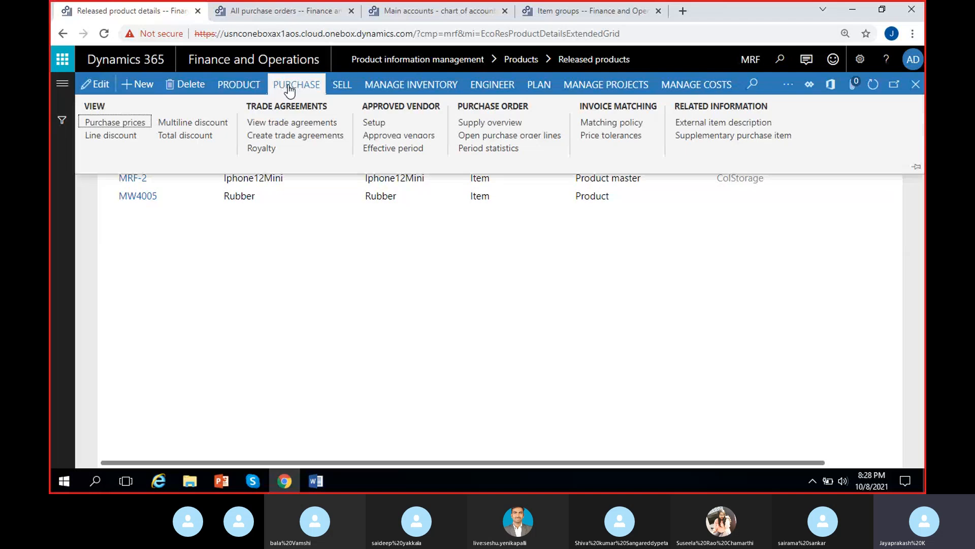
click(384, 136)
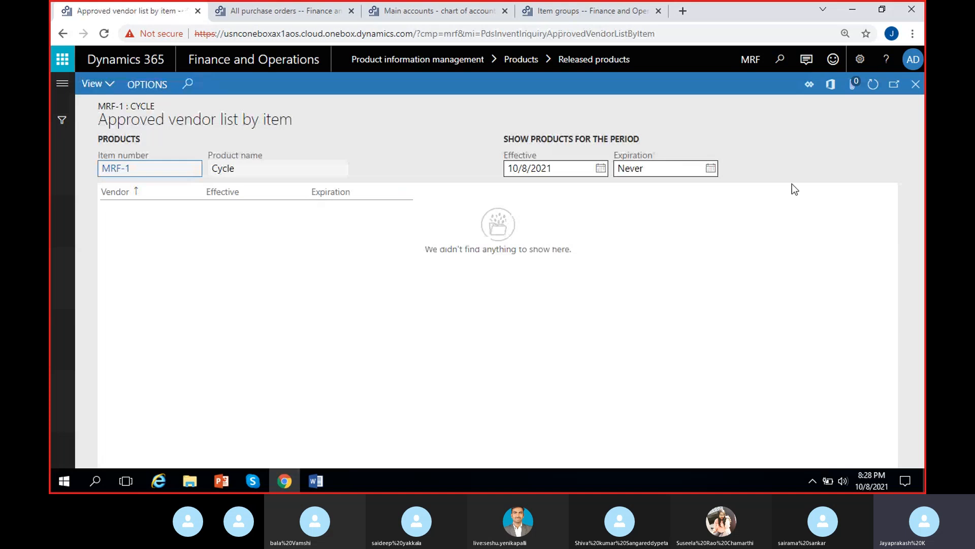
click(109, 84)
click(108, 125)
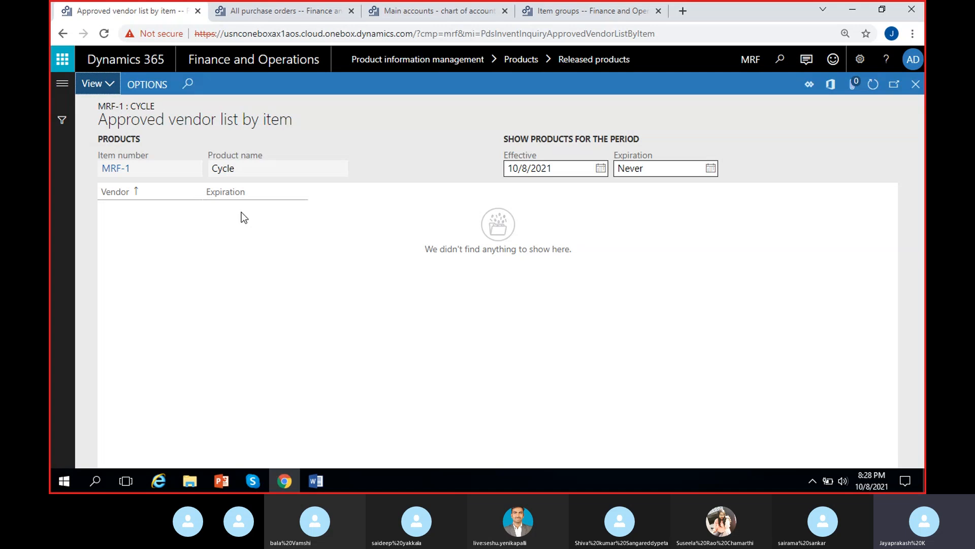
click(94, 84)
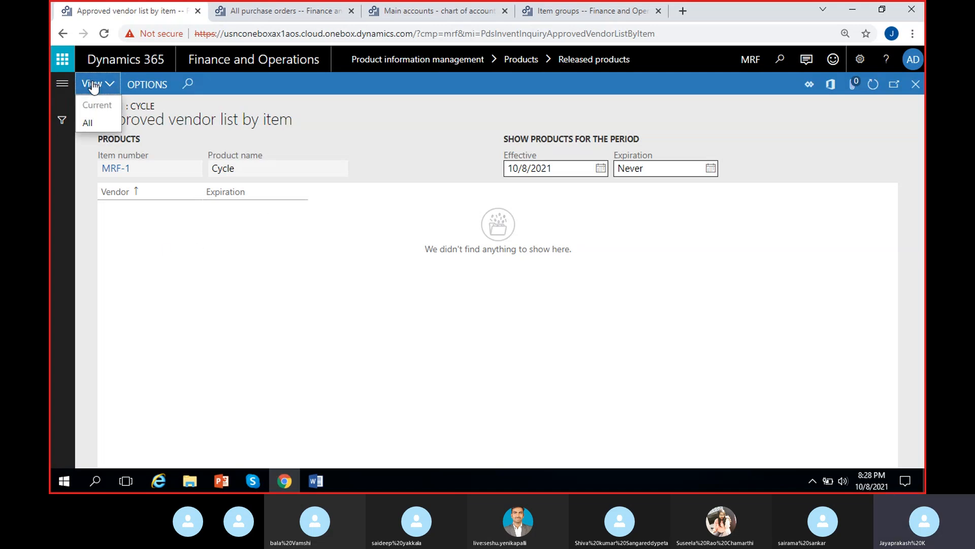
click(91, 122)
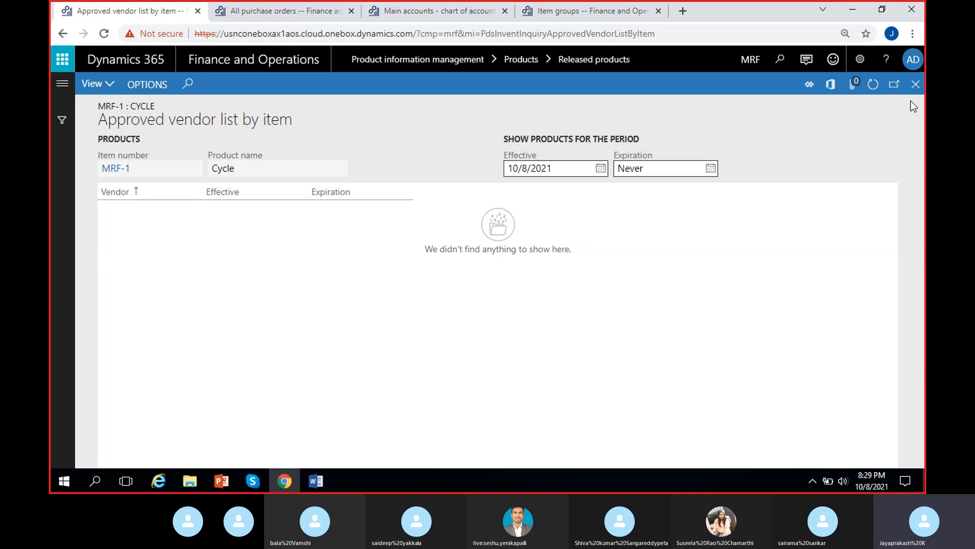
click(916, 84)
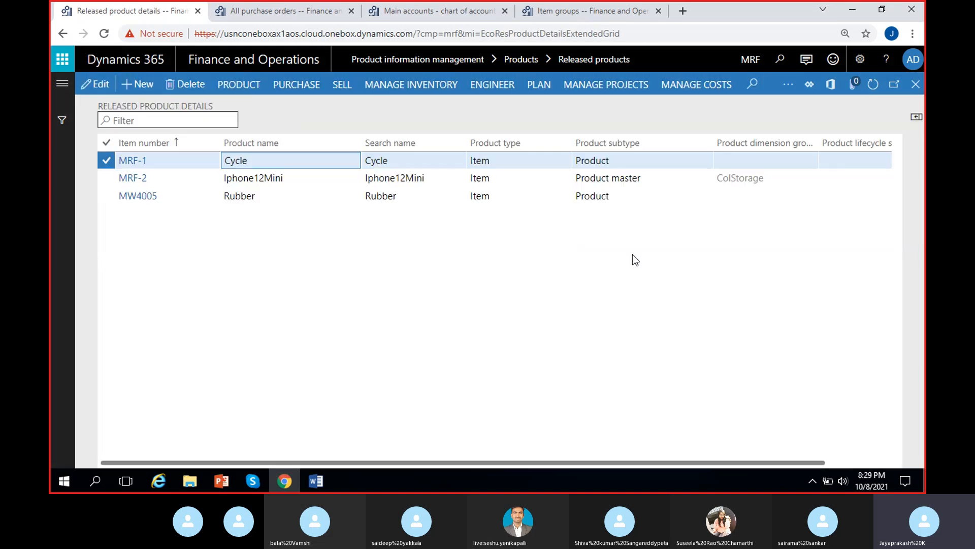
Step: Open the approved vendor setup for MRF-1 and add vendor VEN-000001
click(287, 85)
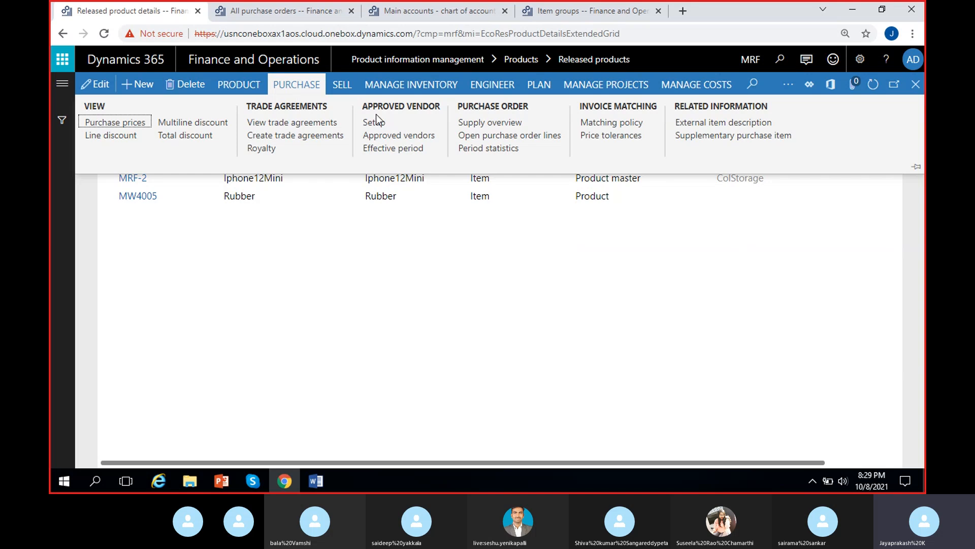
click(401, 123)
click(403, 123)
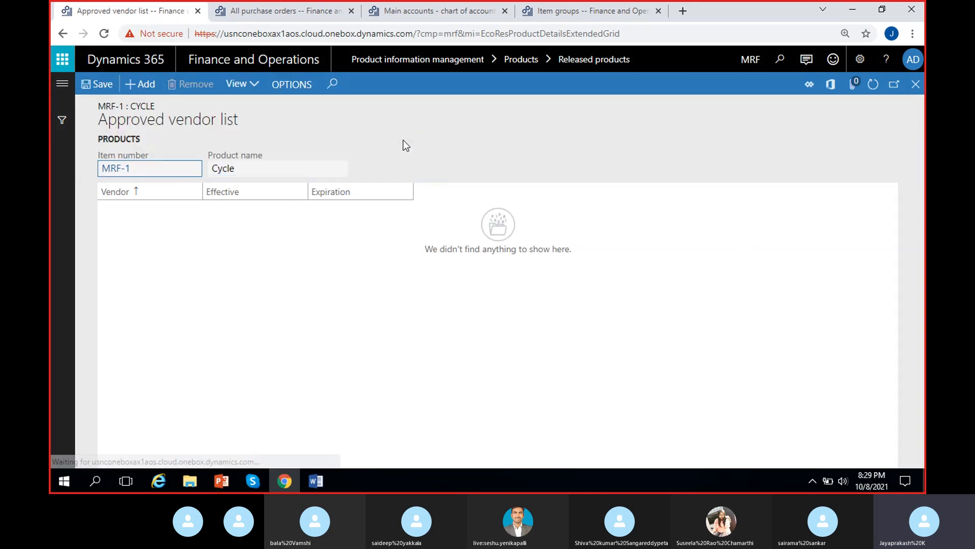
click(140, 85)
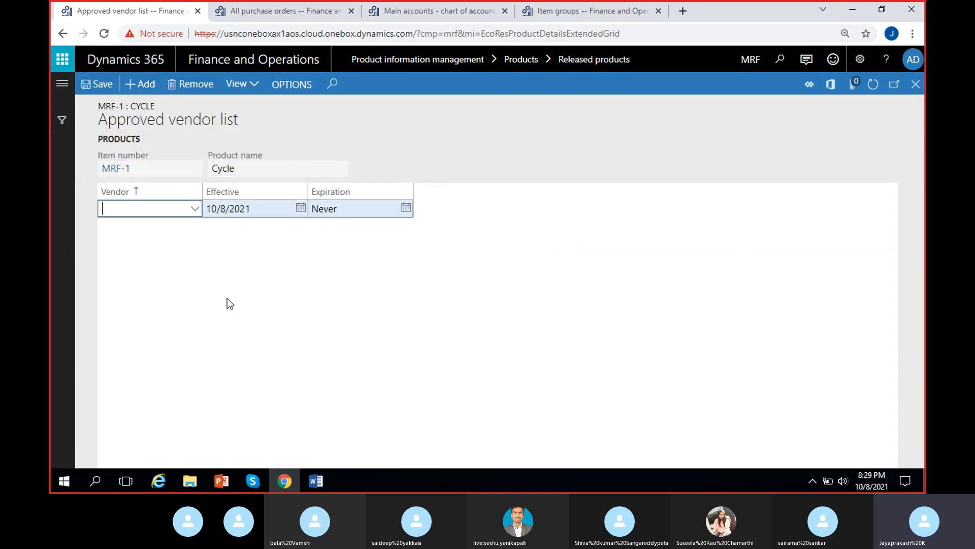
click(192, 210)
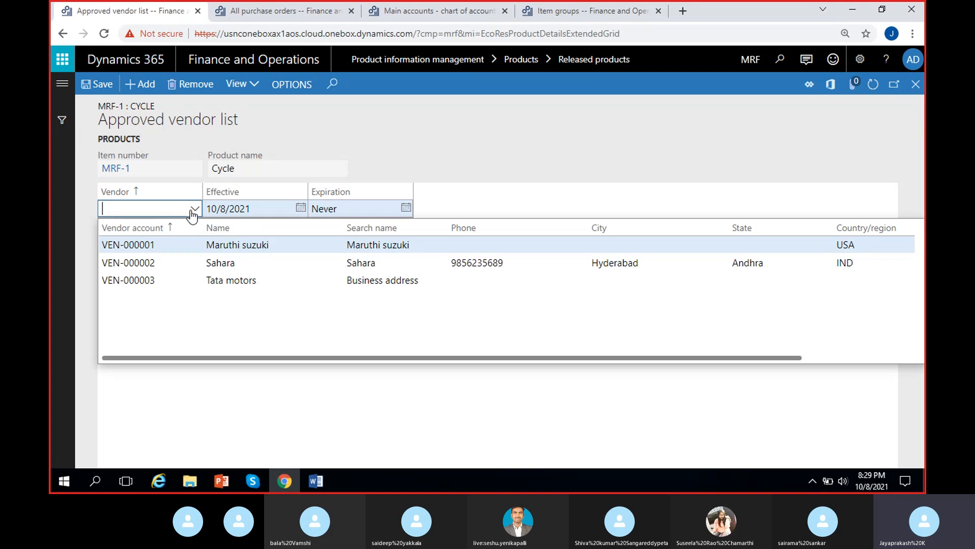
click(188, 248)
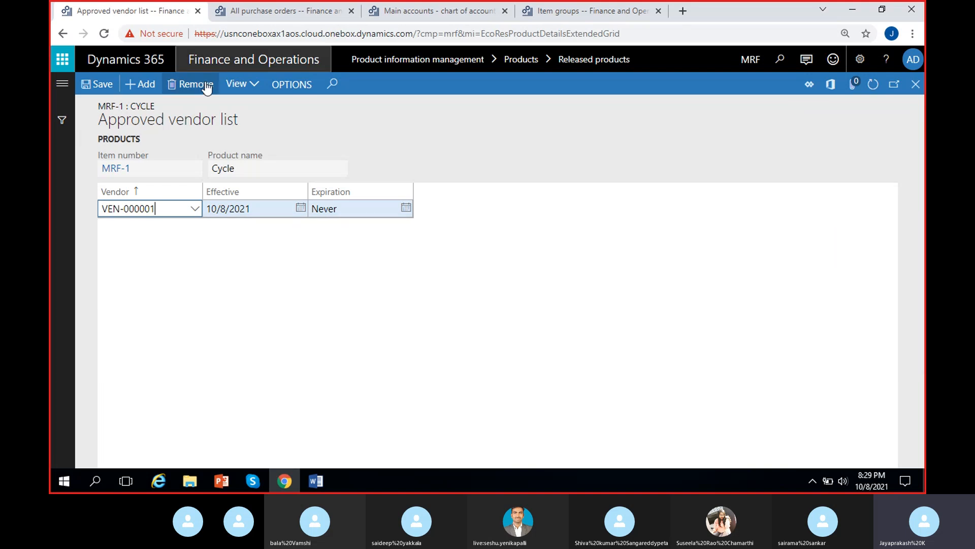
Step: Add vendors VEN-000002 and VEN-000003 to MRF-1's approved vendor list and save it
click(141, 84)
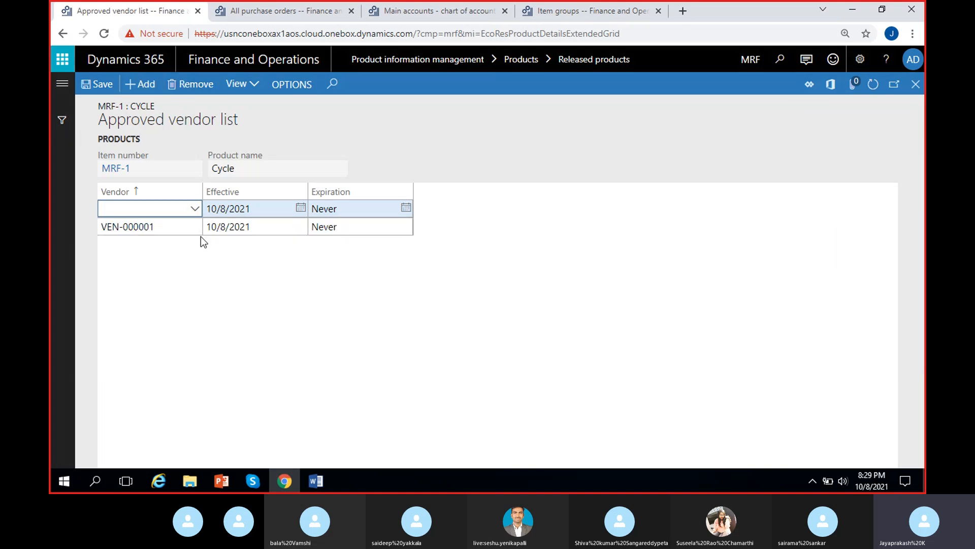
click(195, 208)
click(203, 257)
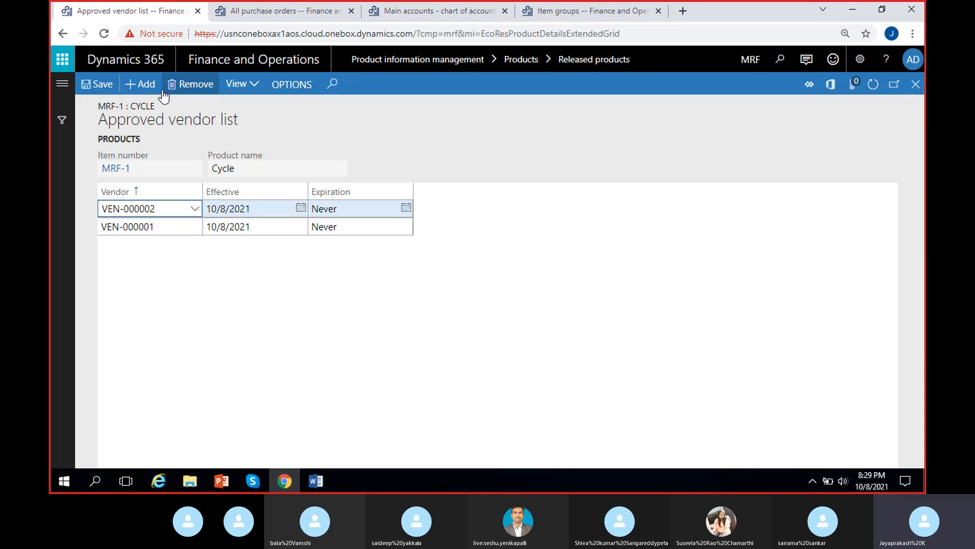
click(198, 209)
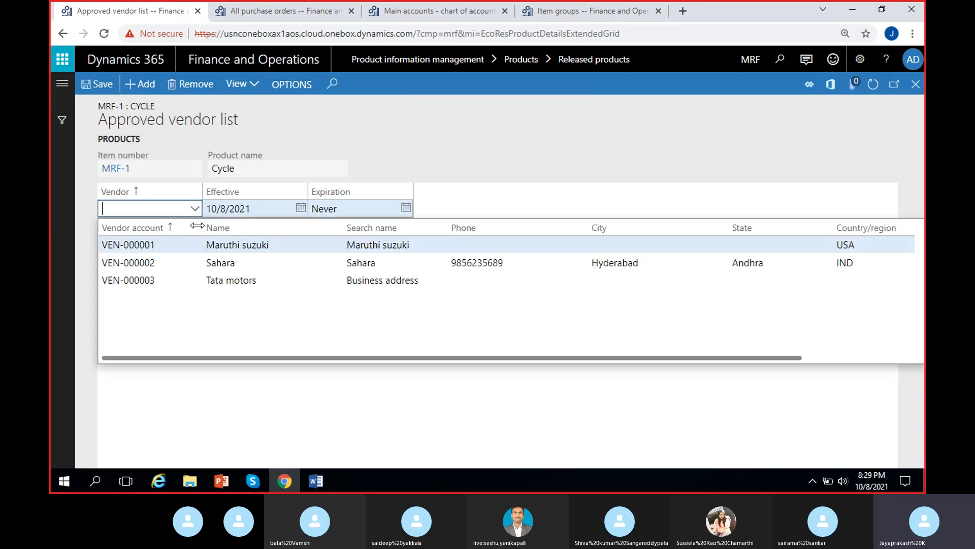
click(212, 278)
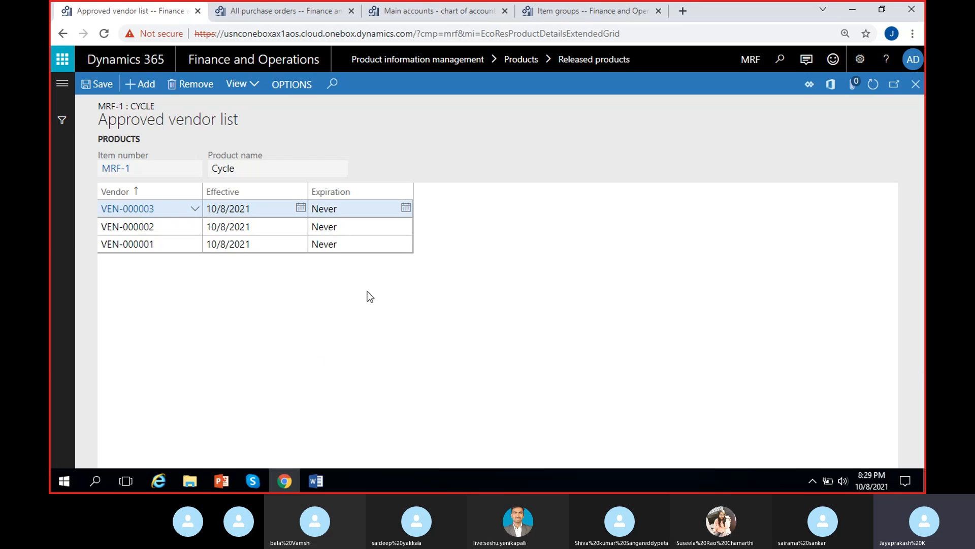
click(96, 85)
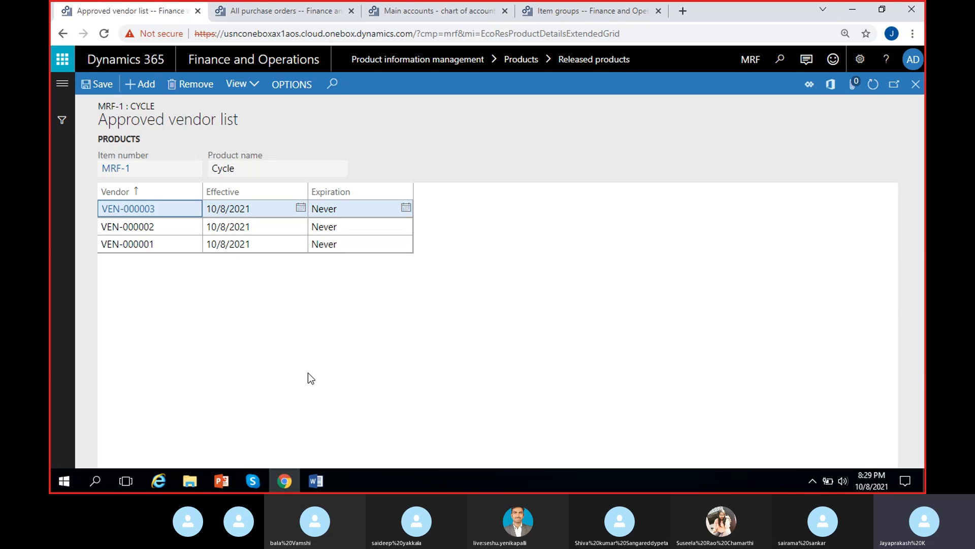
click(246, 323)
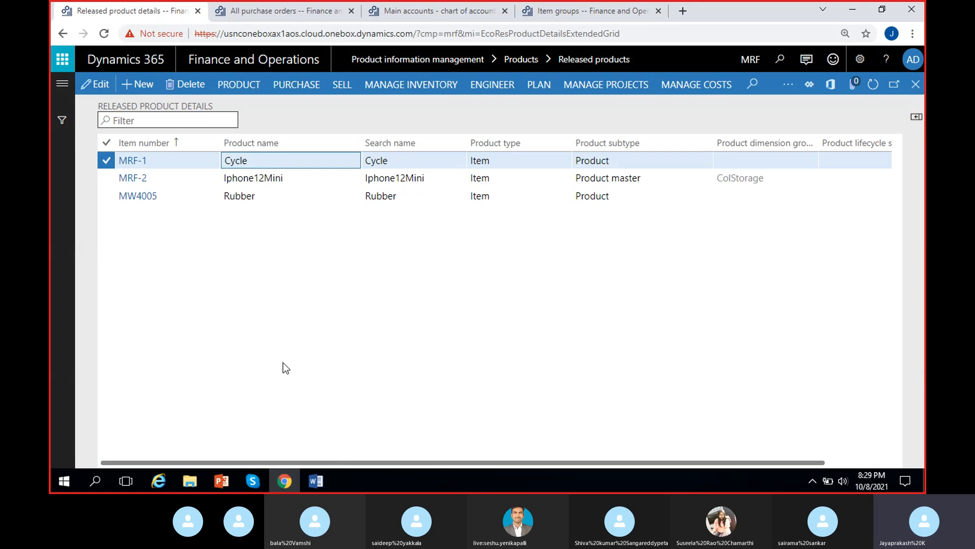
Step: Open the approved vendor setup for MRF-2 and add vendor VEN-000001
click(264, 184)
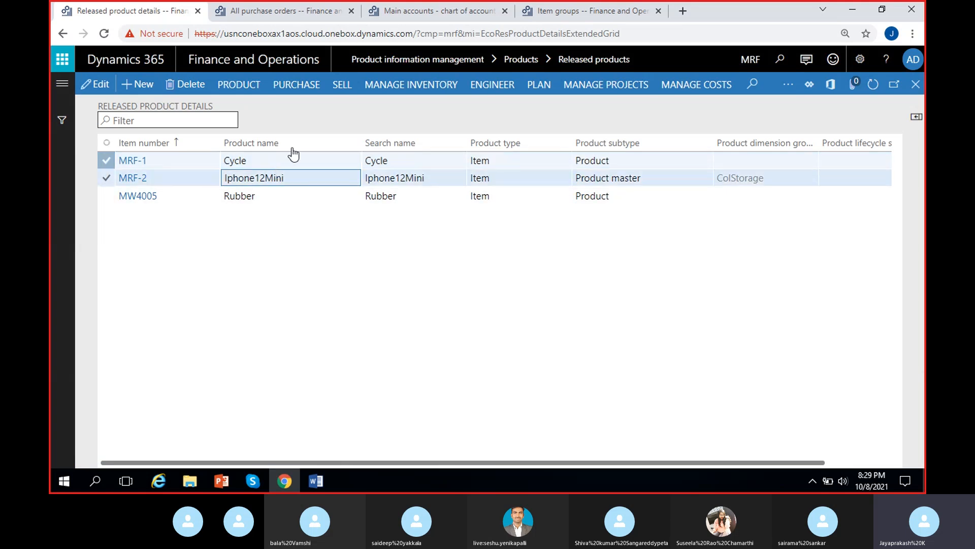
click(246, 92)
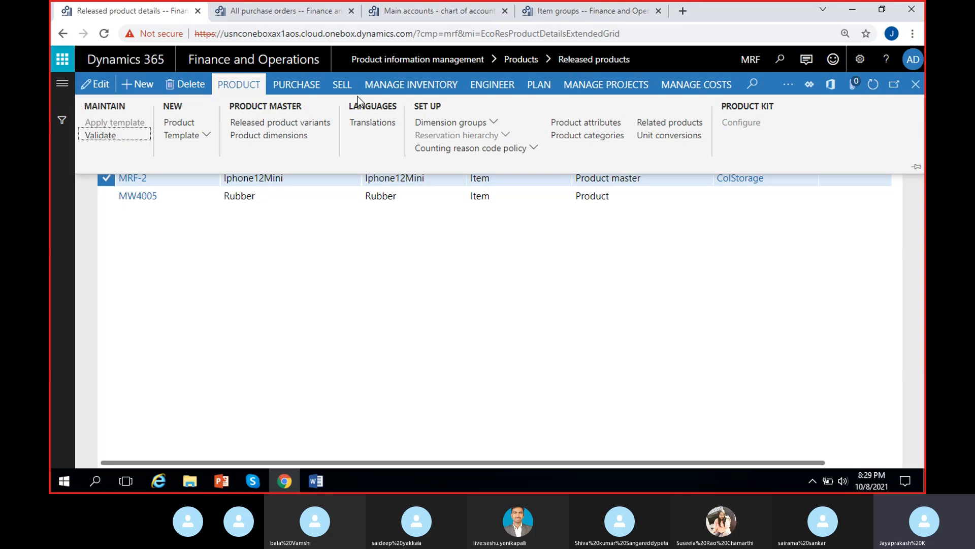
click(310, 85)
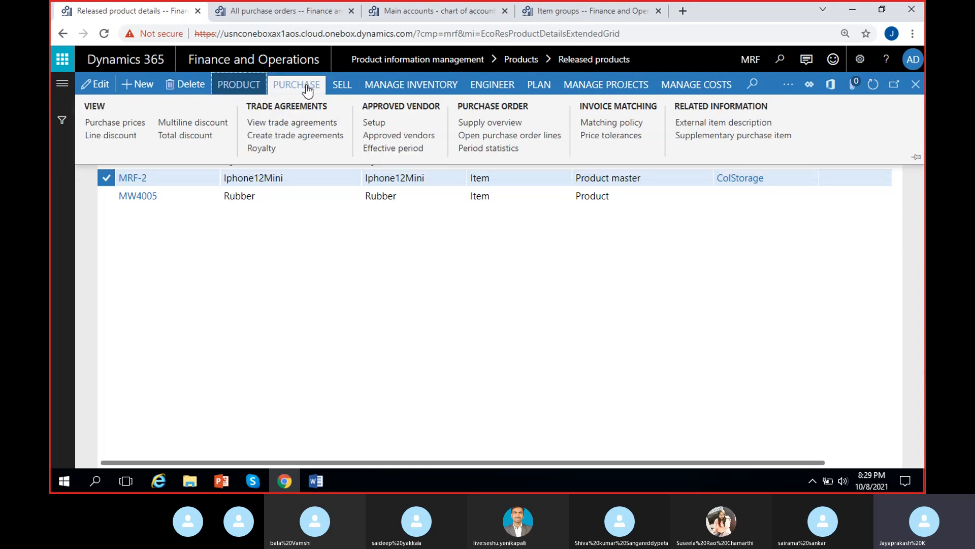
click(375, 123)
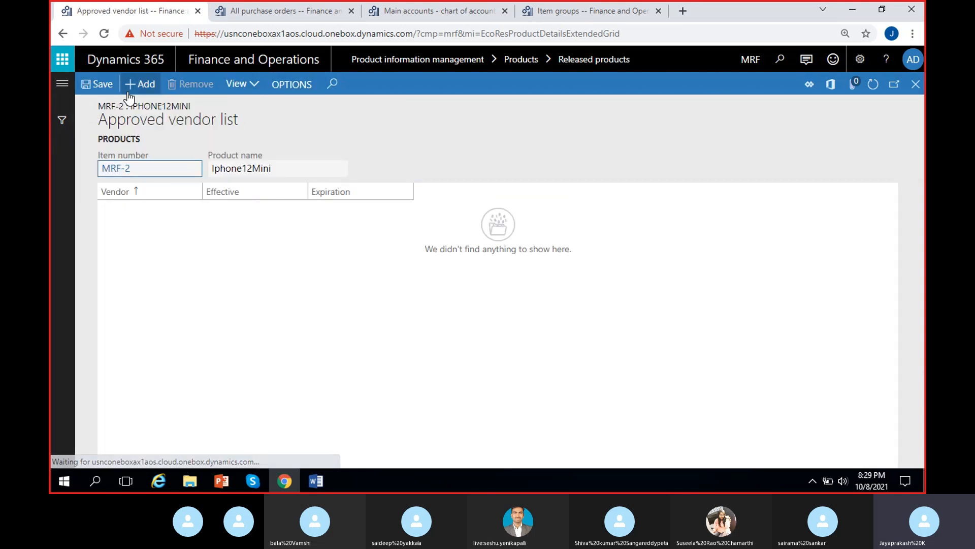
click(141, 84)
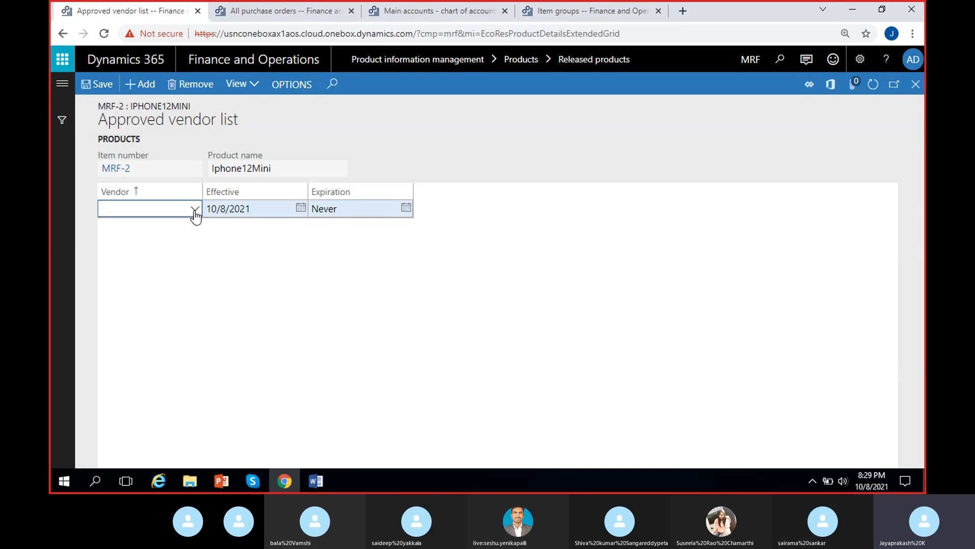
click(194, 208)
click(177, 242)
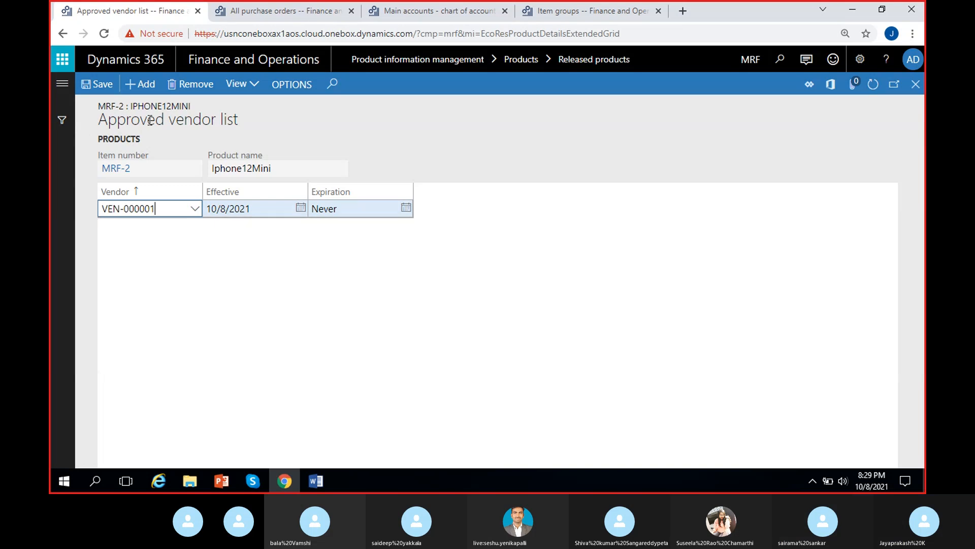
Step: Add vendors VEN-000002 and VEN-000003 to MRF-2's approved vendor list, save and close it
click(140, 83)
click(193, 210)
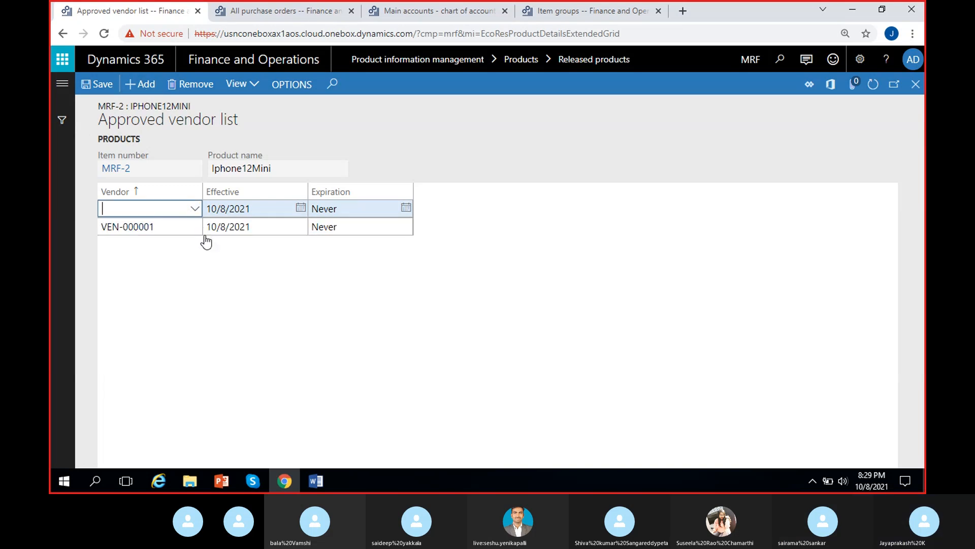
click(203, 241)
click(142, 85)
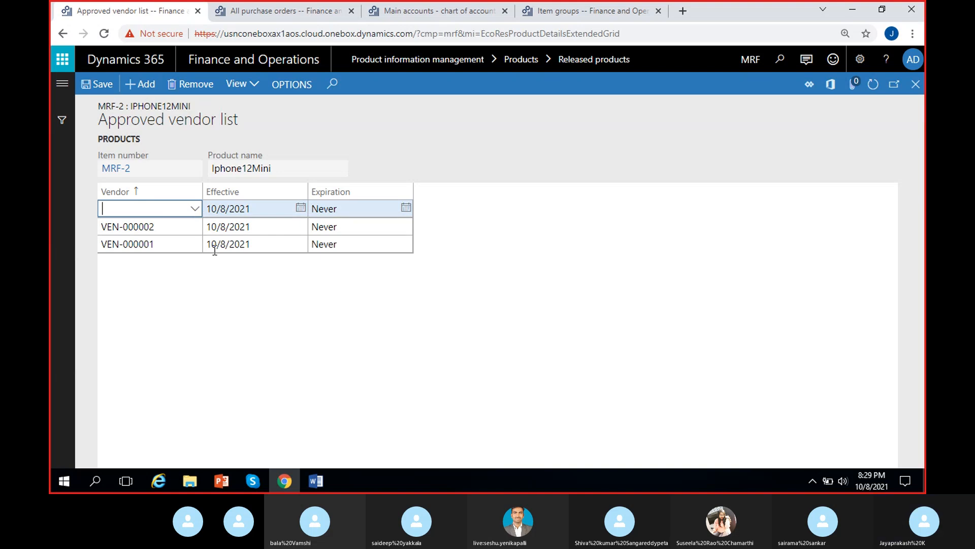
click(194, 210)
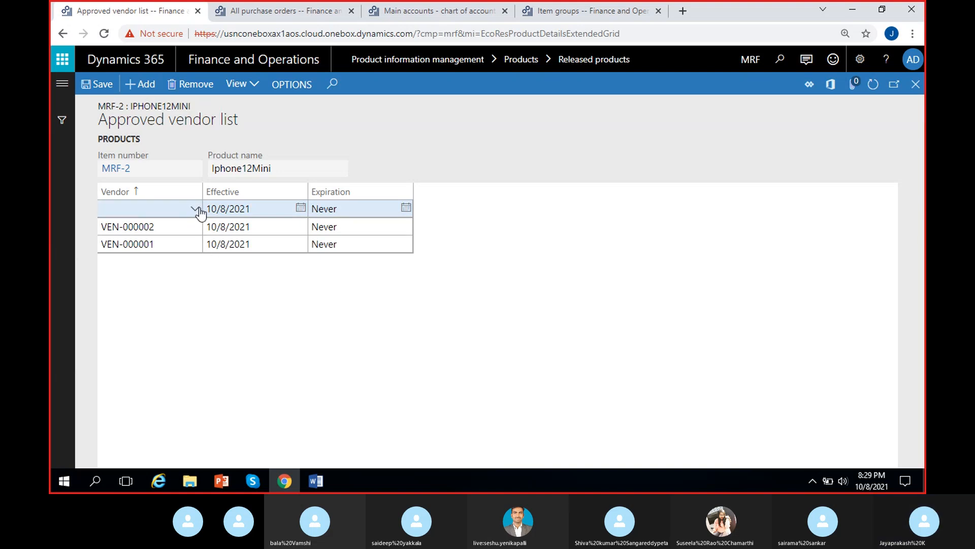
click(198, 210)
click(208, 280)
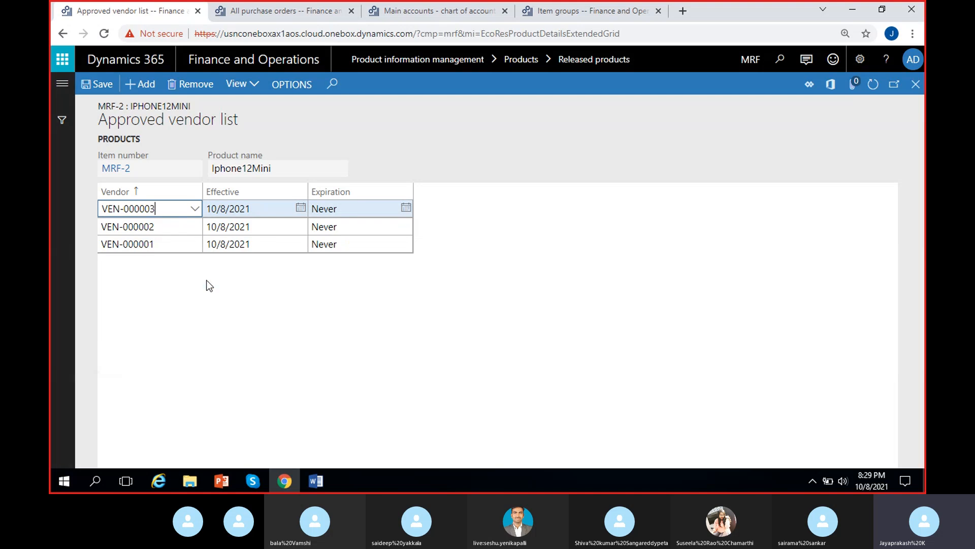
click(93, 85)
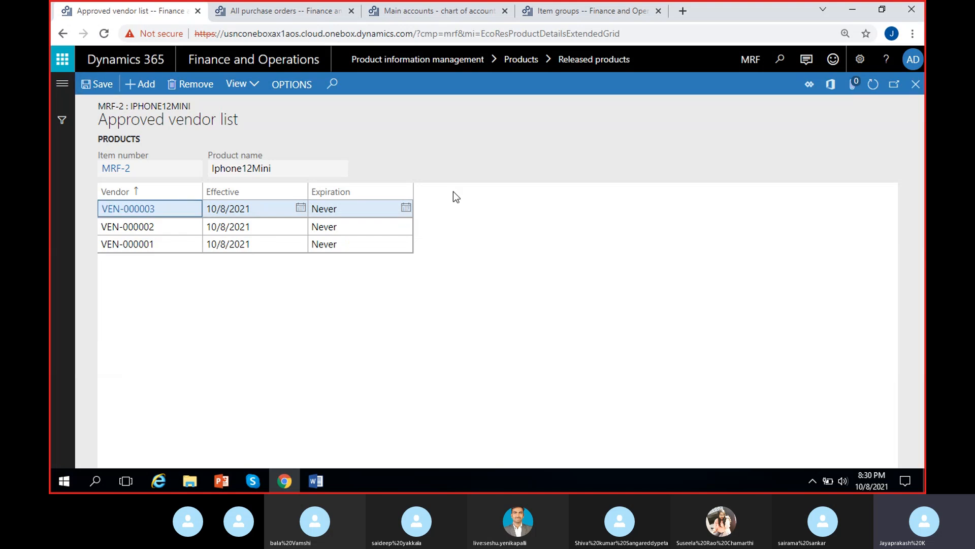
click(915, 85)
Step: Open the approved vendor list for item MW4005 (Rubber) and add vendor VEN-000001
click(251, 196)
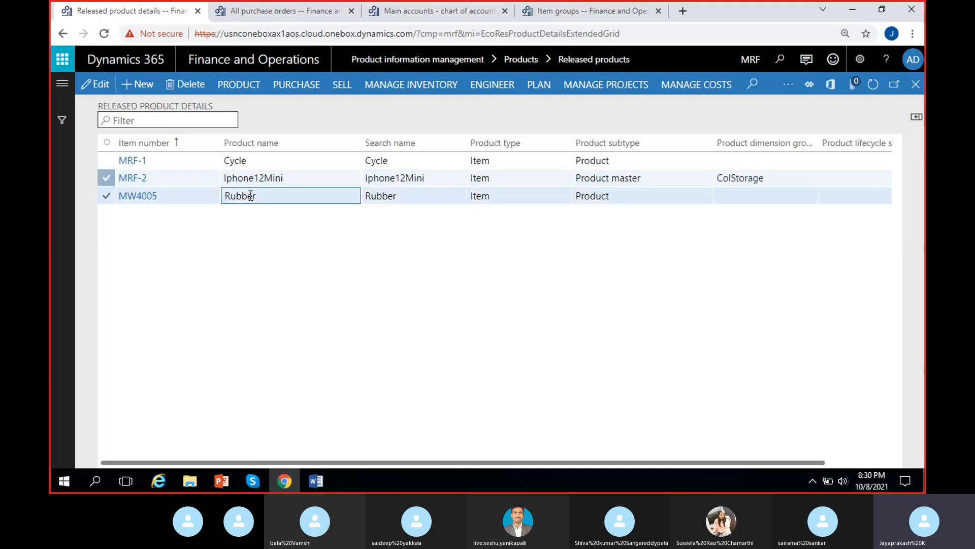
click(295, 85)
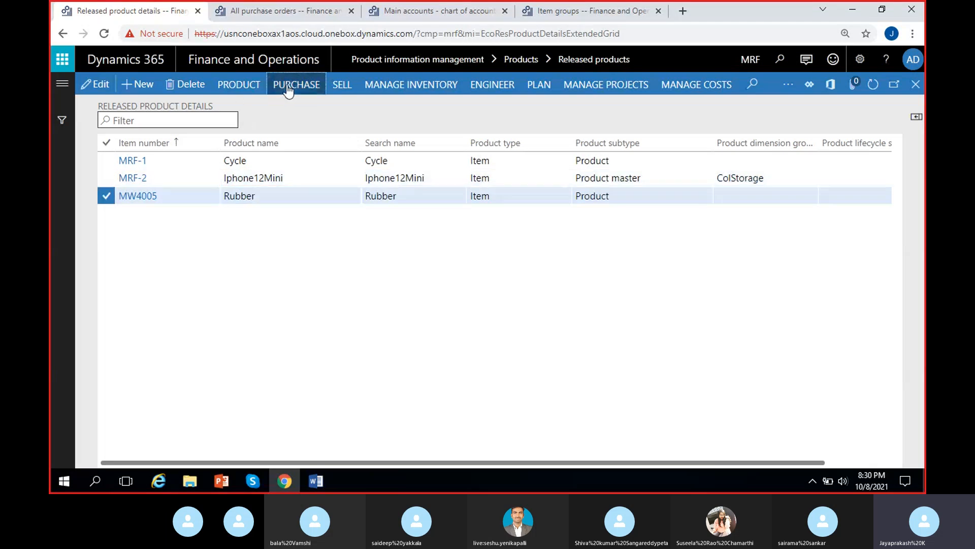
click(374, 123)
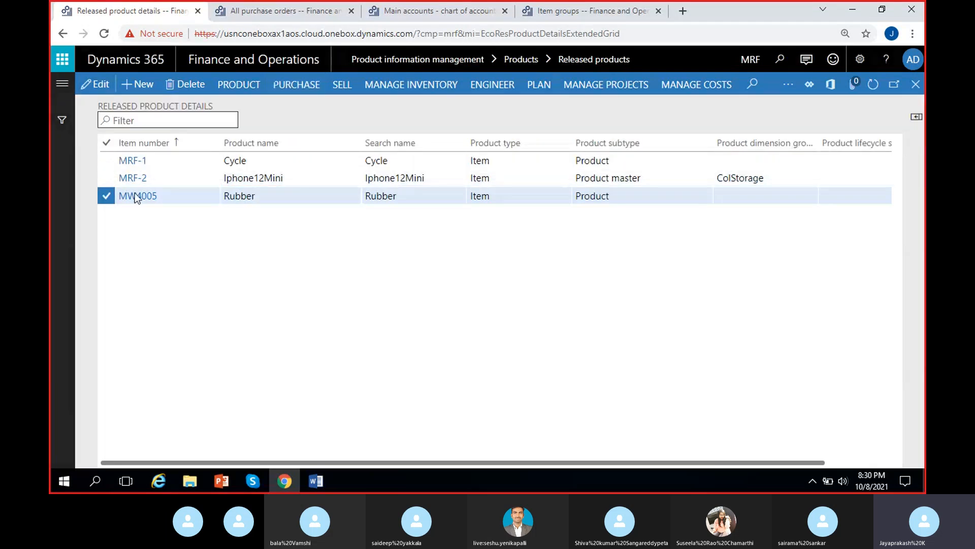
click(139, 84)
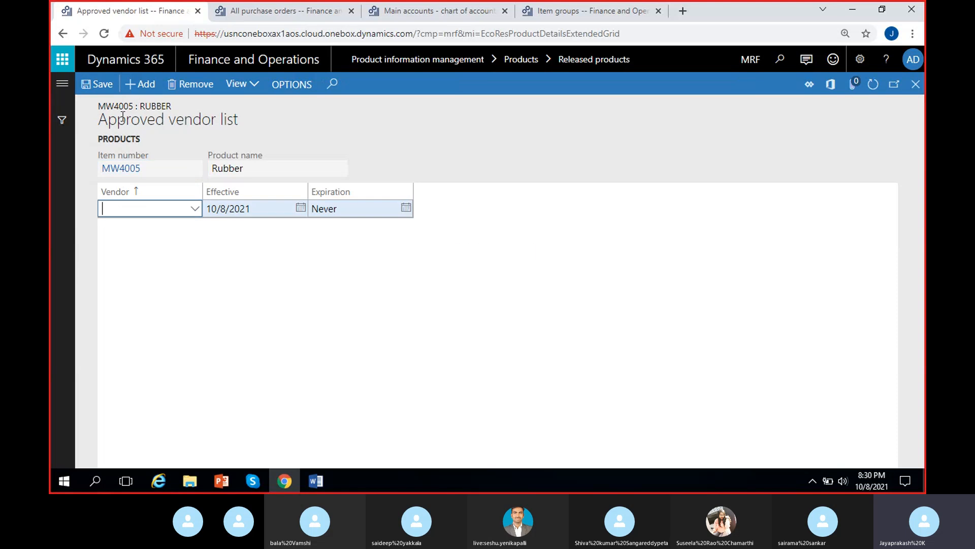
click(198, 212)
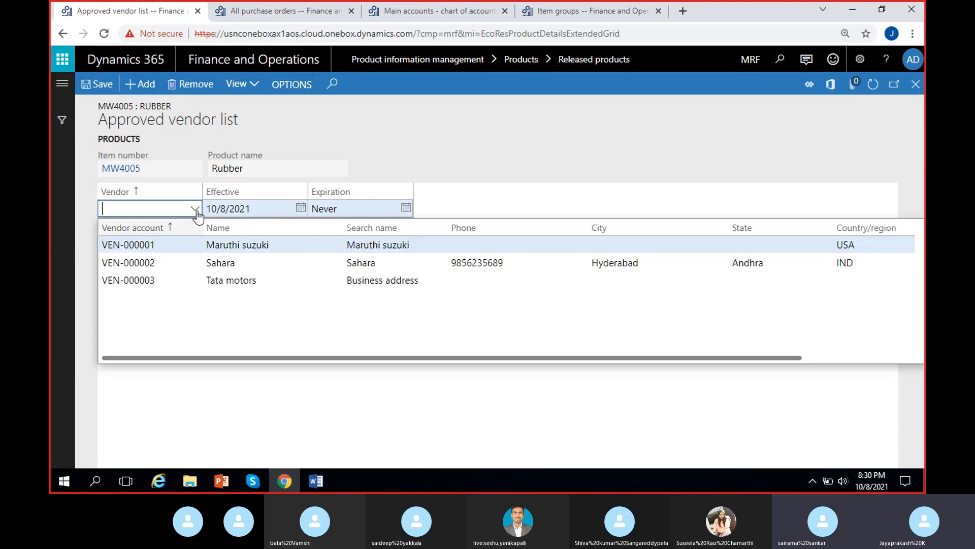
click(179, 241)
Step: Add vendors VEN-000002 and VEN-000003 to MW4005's approved vendor list and close it
click(138, 84)
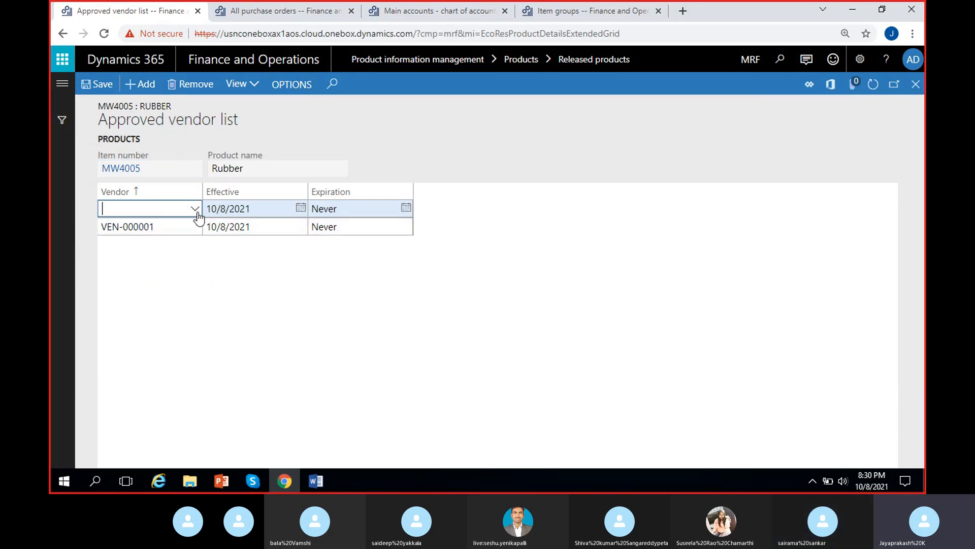
click(198, 213)
click(224, 262)
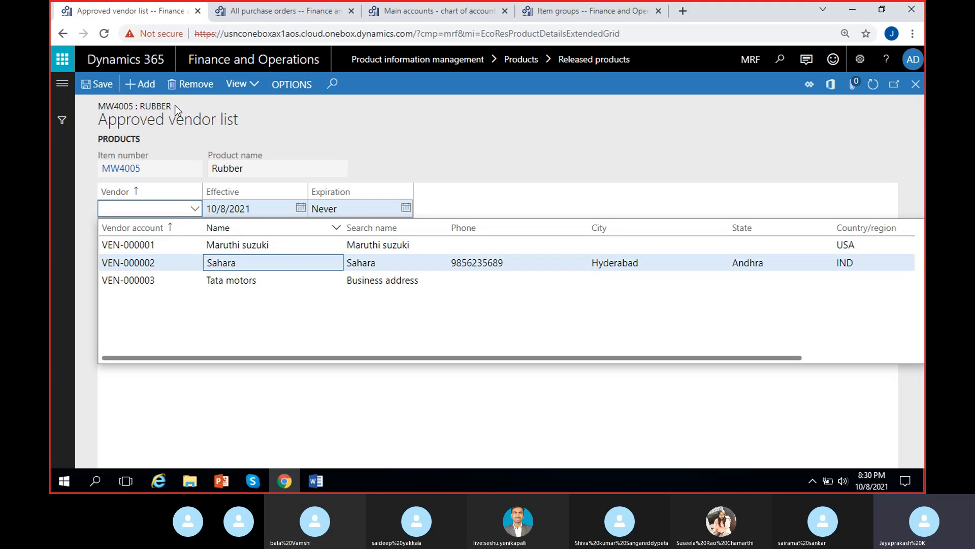
click(150, 87)
click(193, 213)
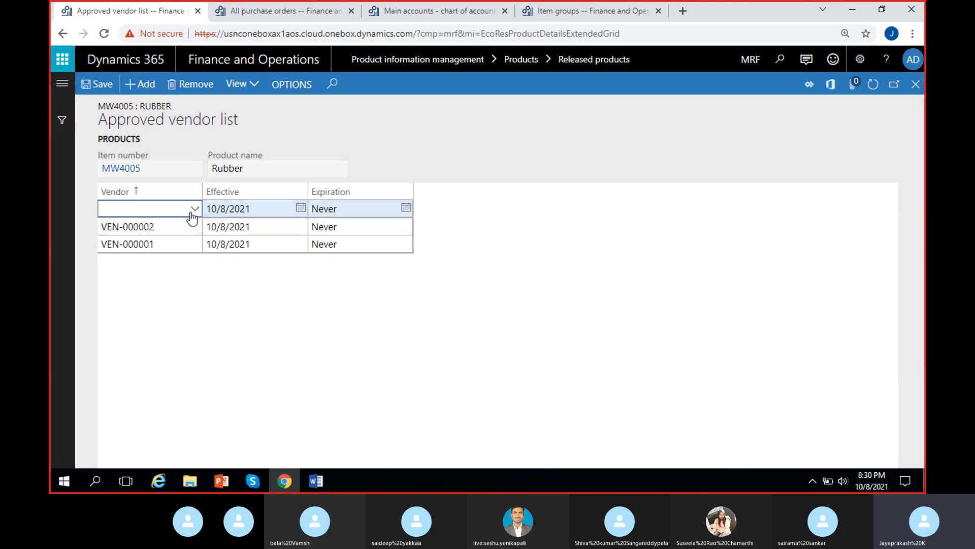
click(213, 280)
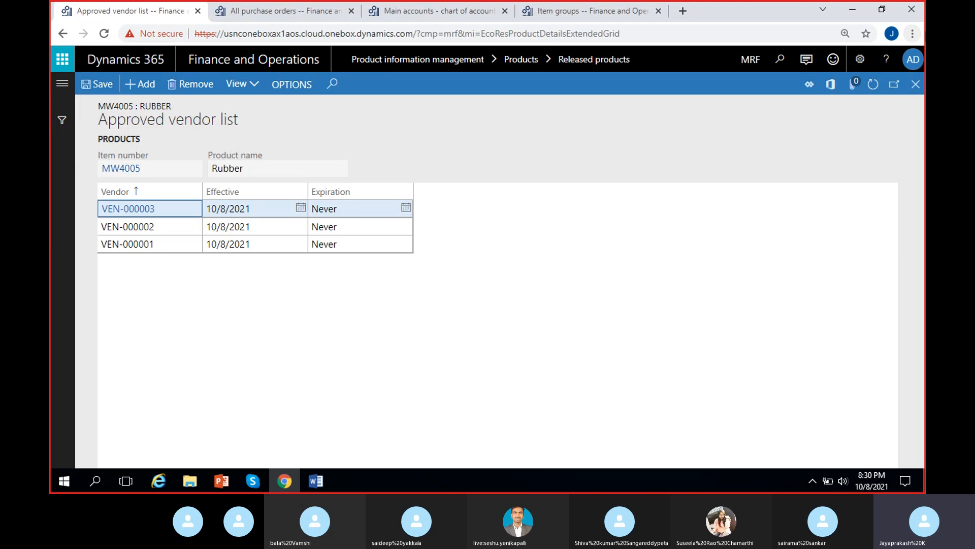
click(916, 87)
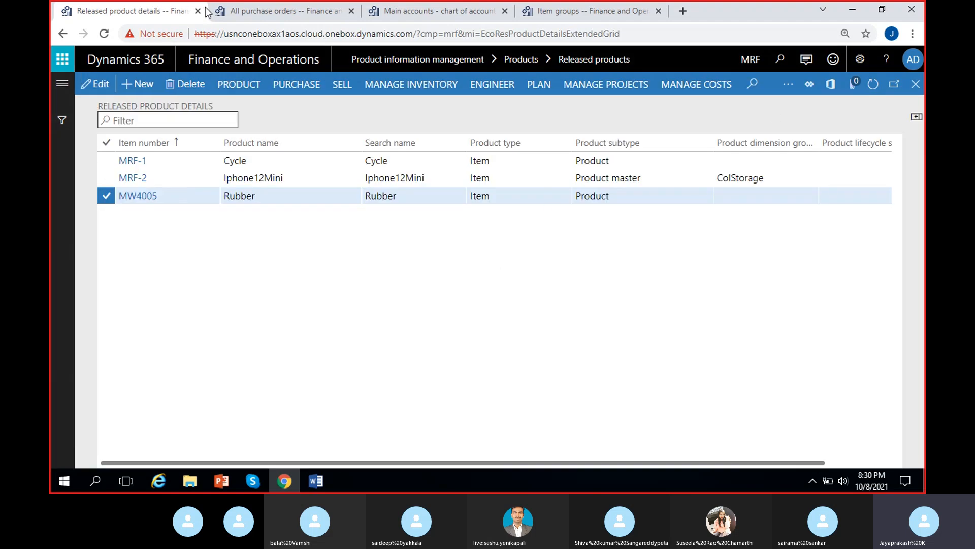
Step: Return to purchase order PO-000001 and dismiss the vendor authorization notice
click(248, 12)
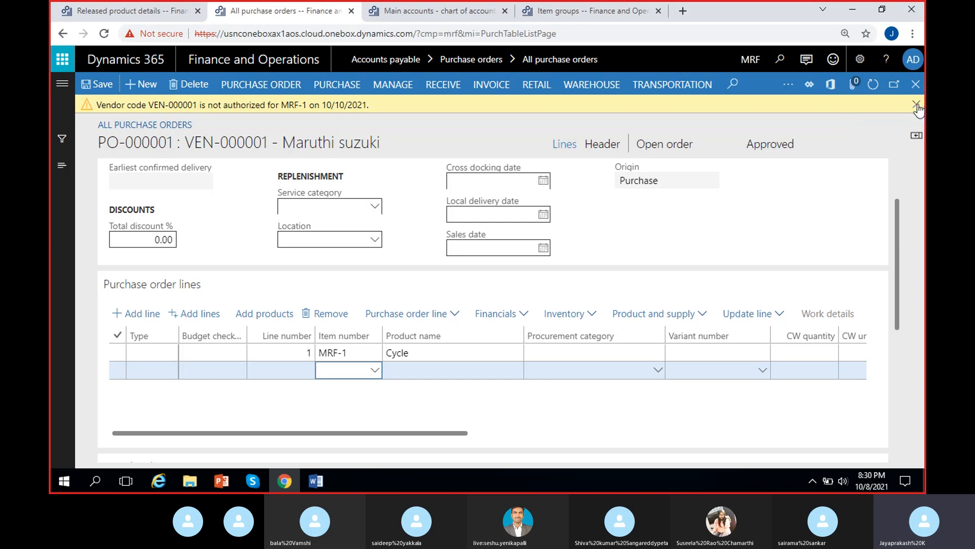
click(105, 10)
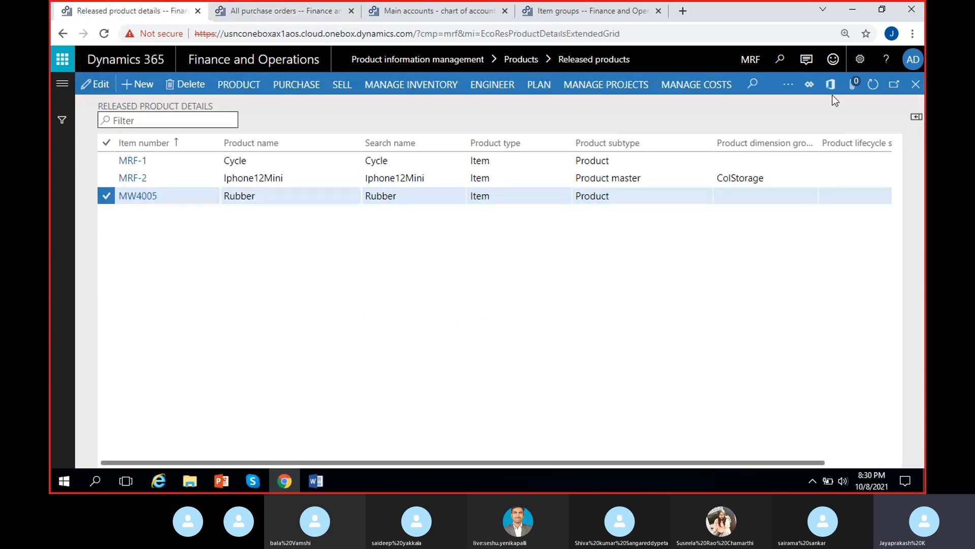
click(279, 10)
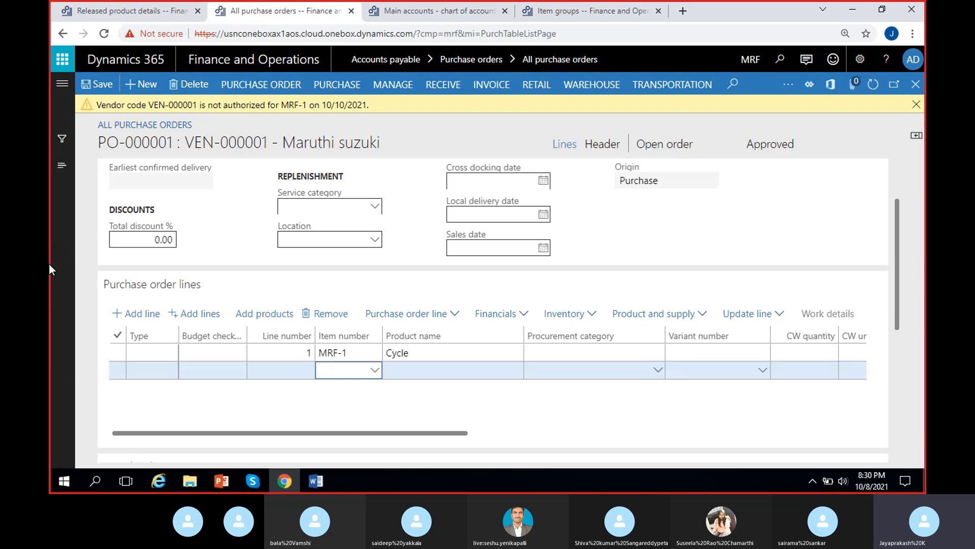
click(917, 105)
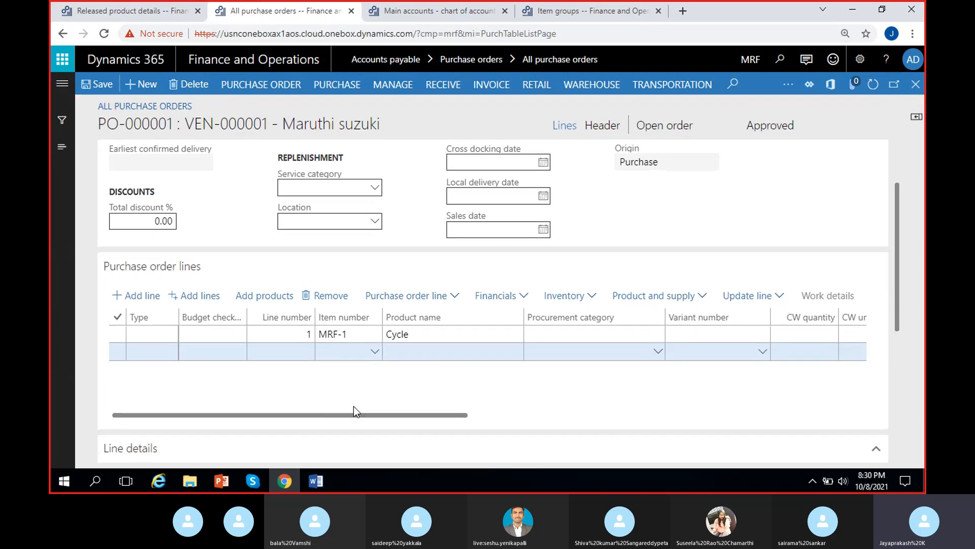
Step: Add a purchase order line for item MW4005 with a unit price of 10,000
click(351, 351)
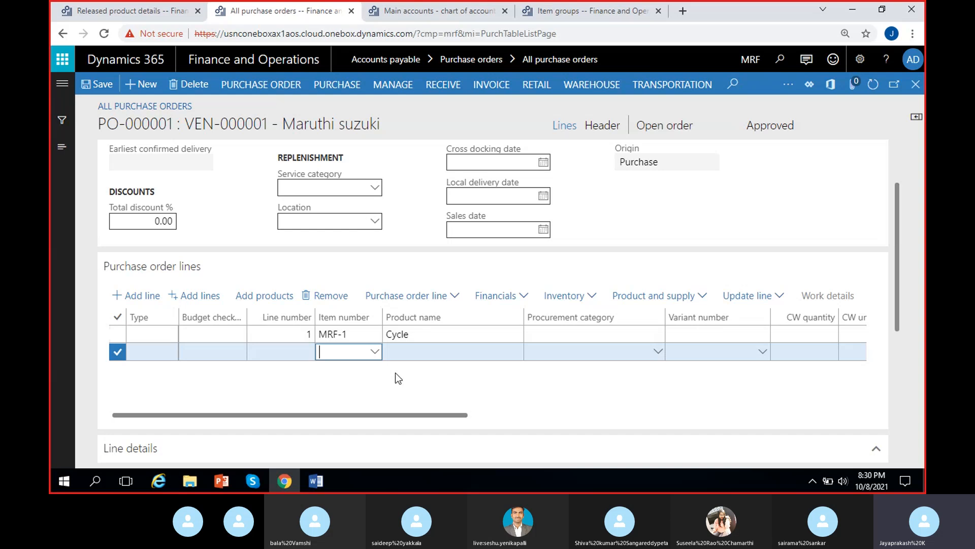
click(374, 352)
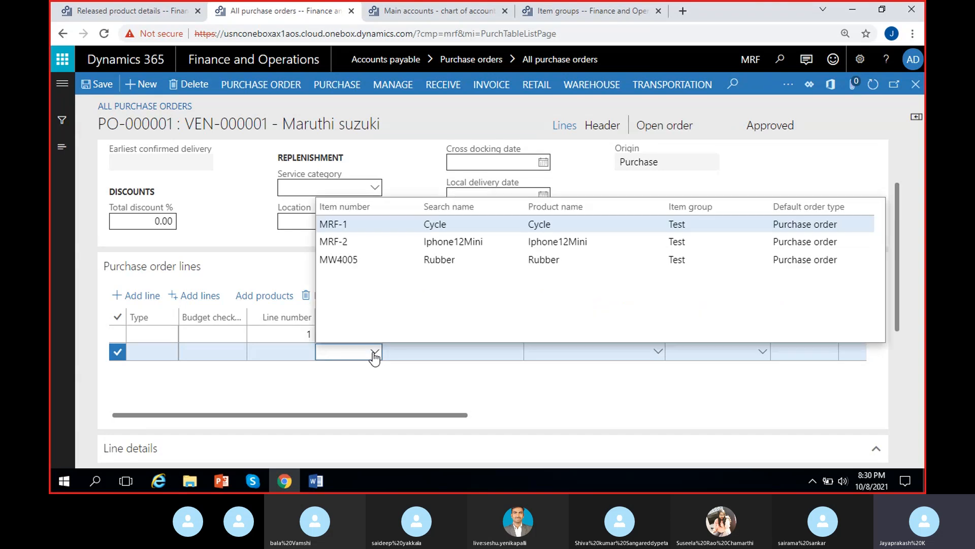
click(447, 258)
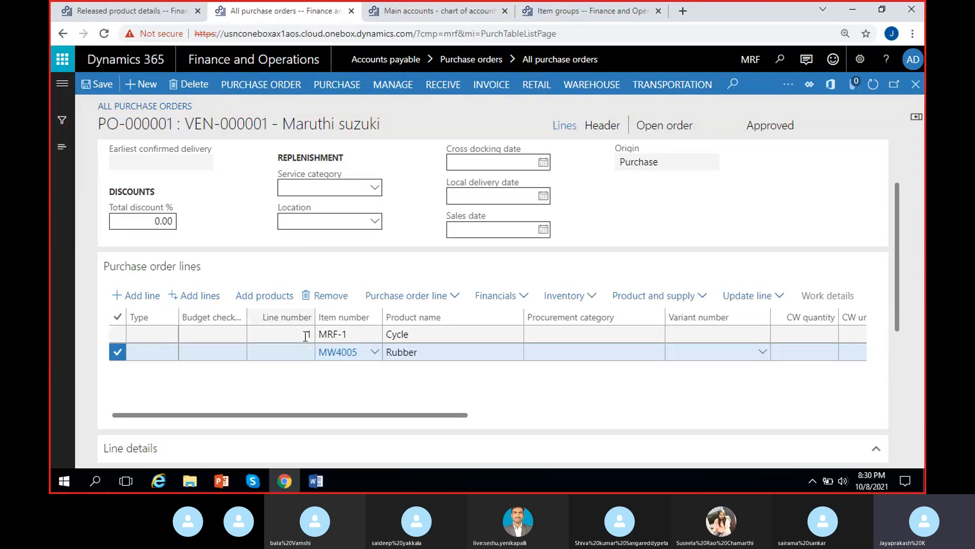
scroll(505, 398, right, 9)
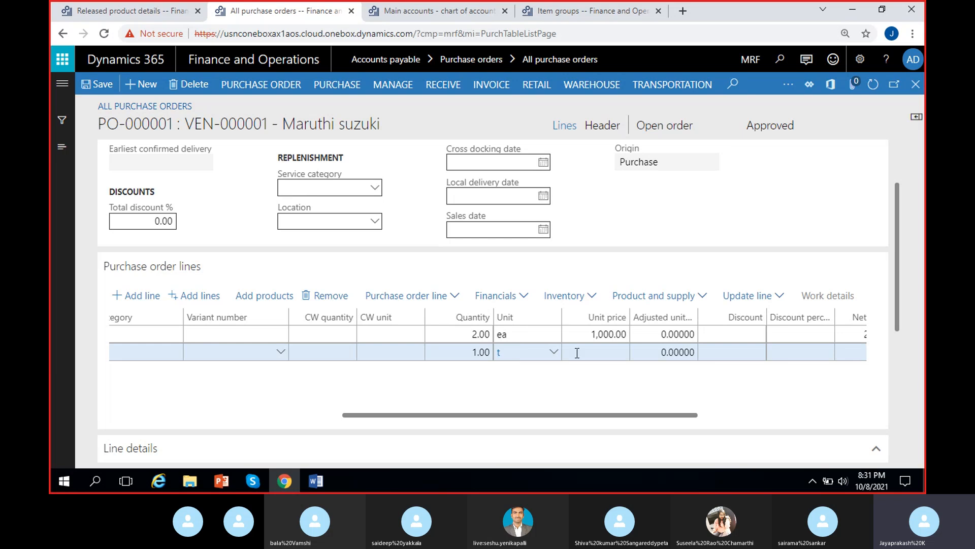
key(Tab)
text(10000)
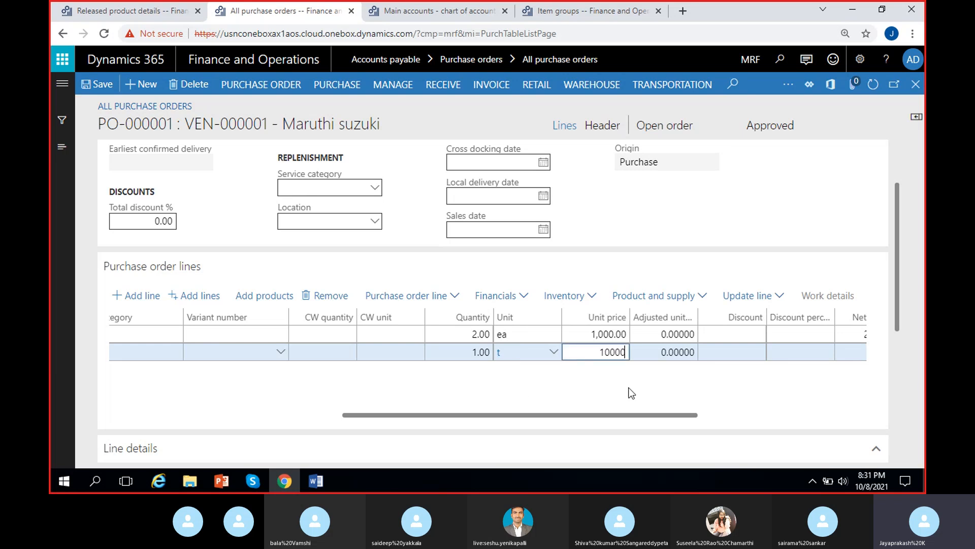
key(Tab)
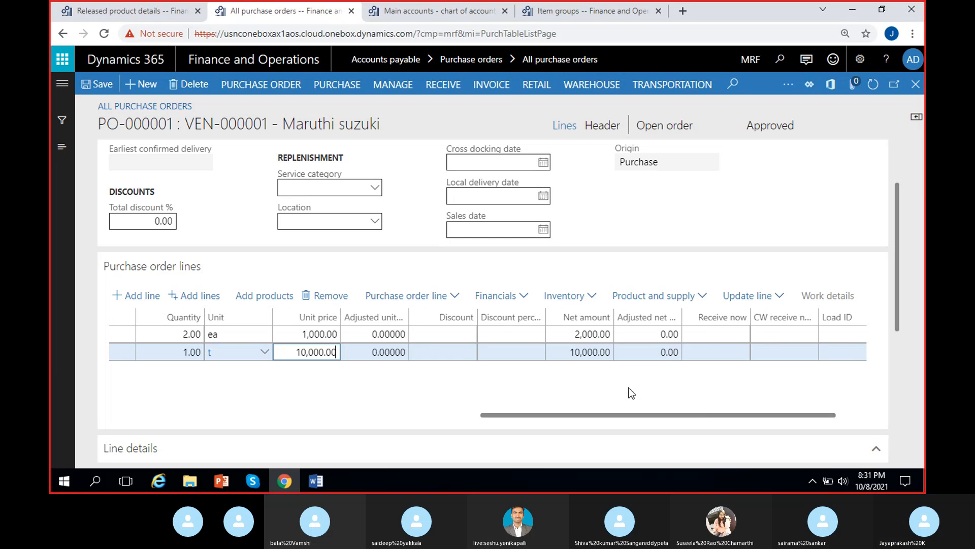
Step: Remove the MW4005 line from the purchase order
scroll(584, 392, right, 1)
scroll(477, 399, left, 15)
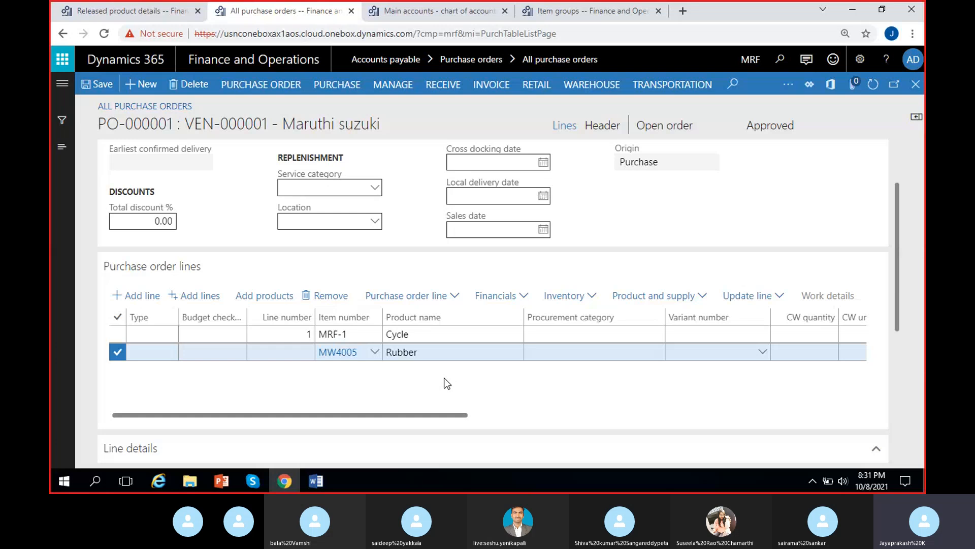
scroll(559, 378, right, 5)
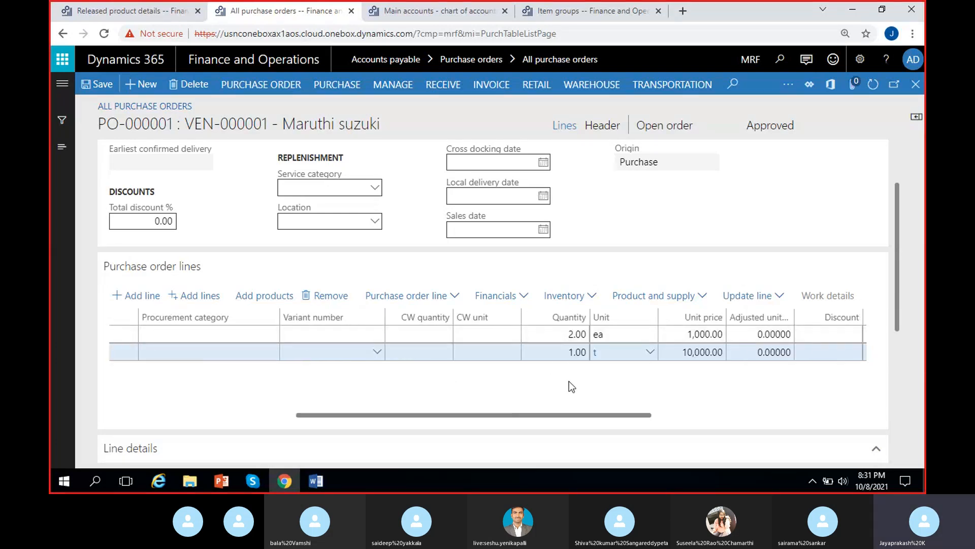
scroll(533, 390, left, 5)
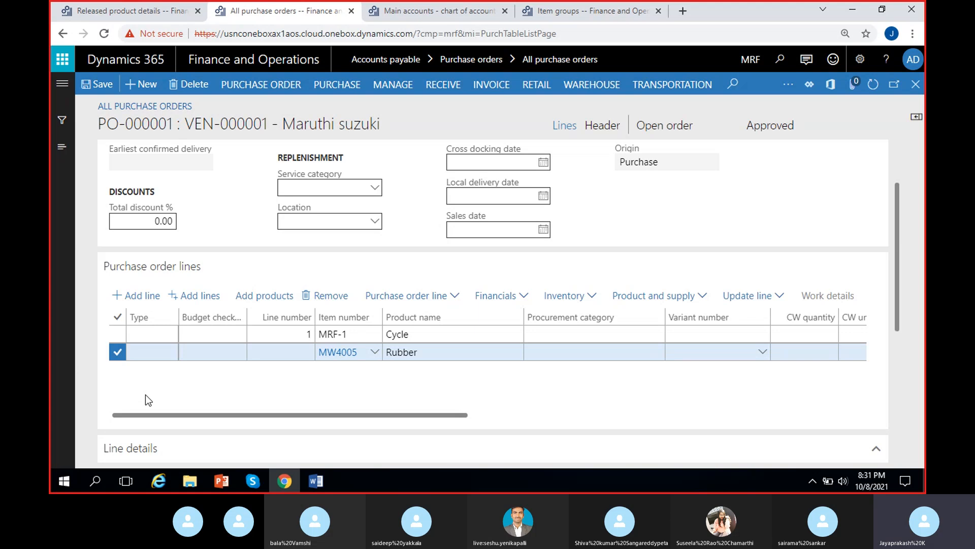
click(328, 295)
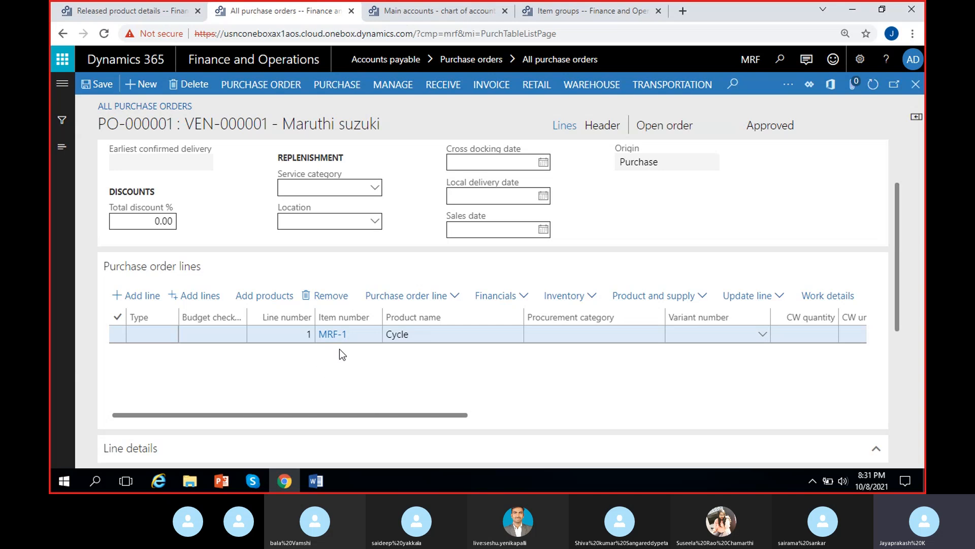
scroll(353, 343, right, 10)
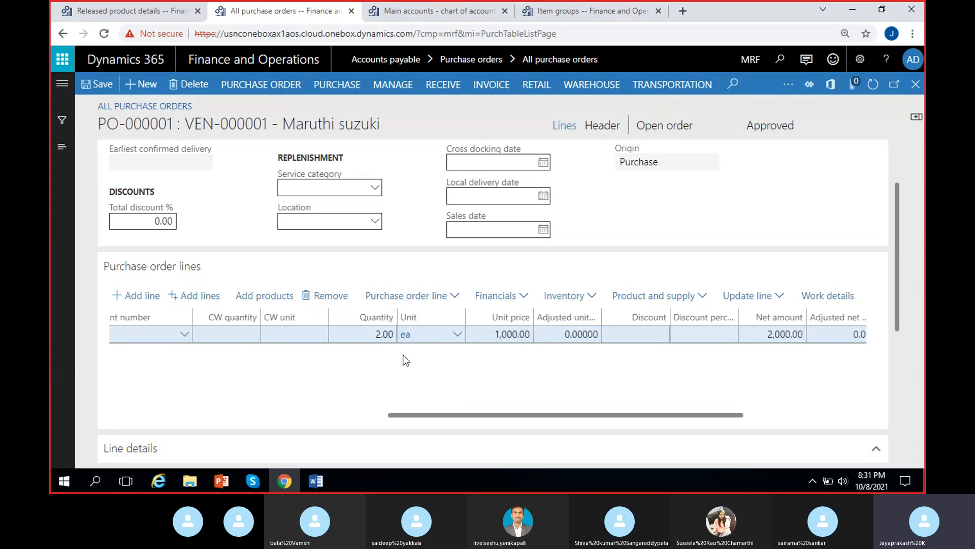
scroll(449, 390, right, 5)
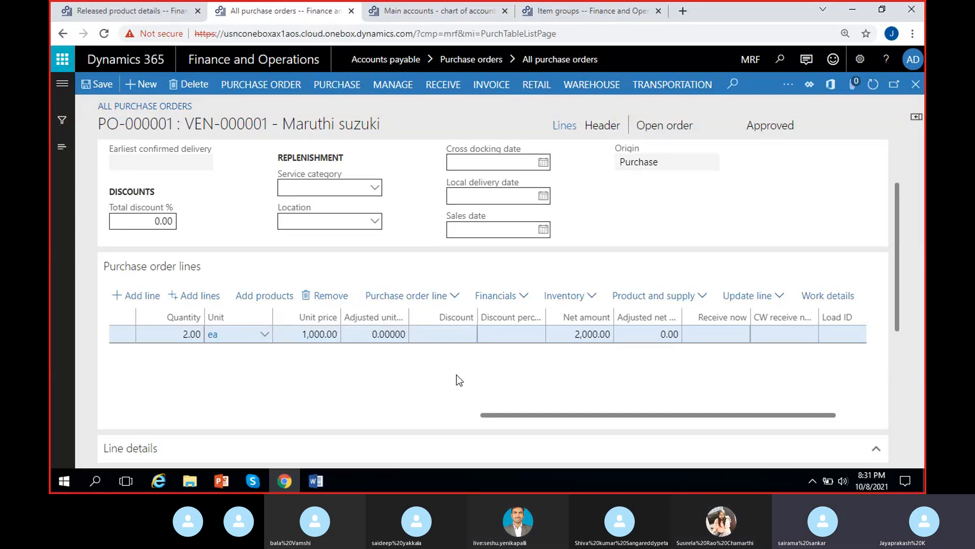
scroll(451, 395, left, 5)
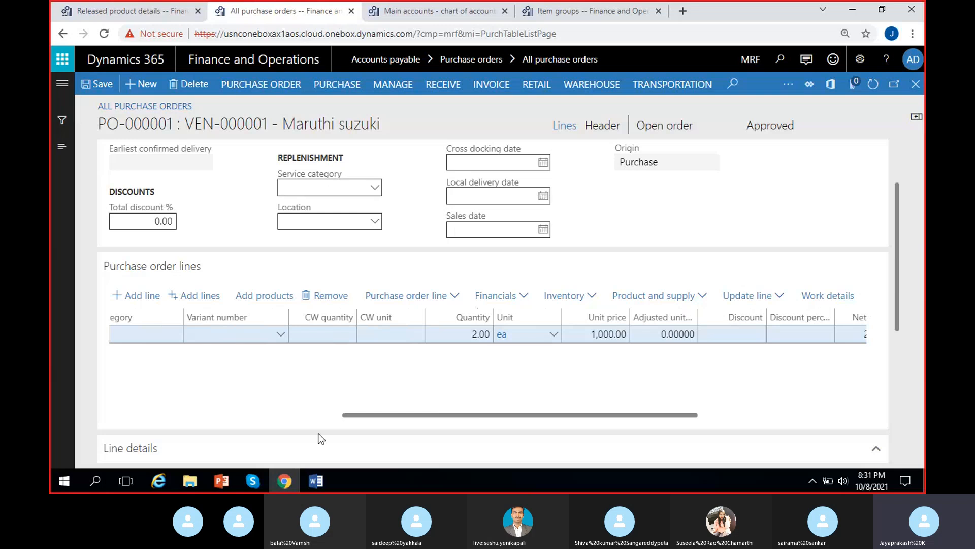
Step: Switch to the Word notes and, under the Purchase order heading, type 'Creation of PO, Select Item'
click(316, 480)
scroll(336, 335, up, 10)
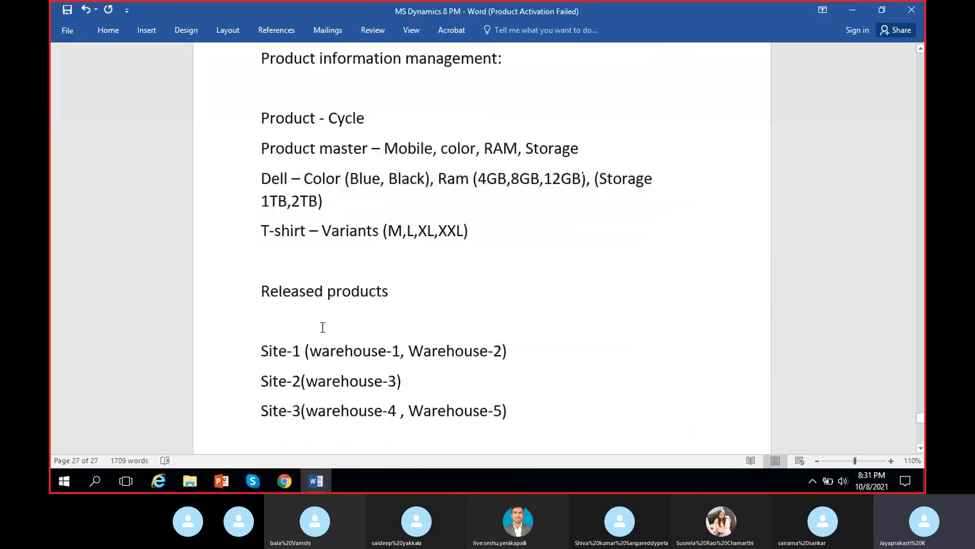
scroll(323, 327, down, 10)
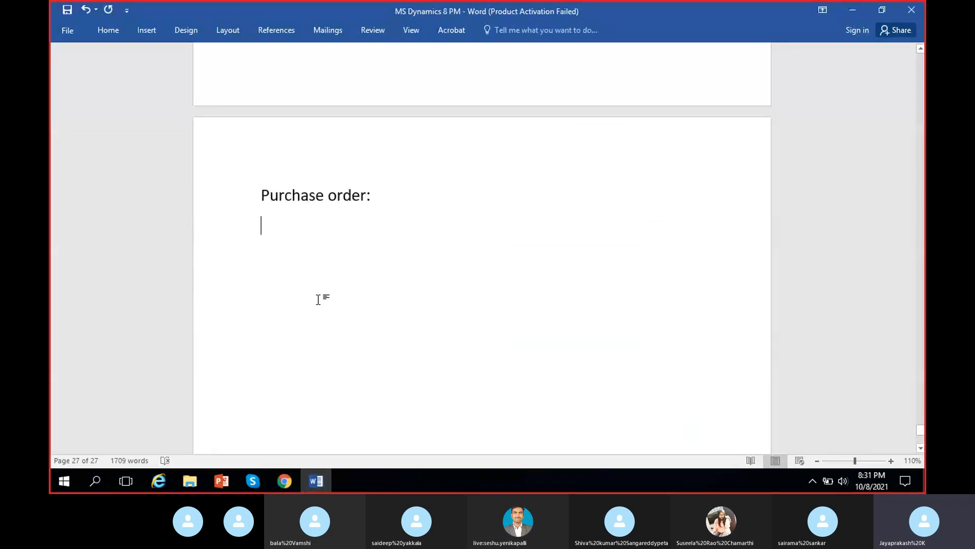
text(Cr)
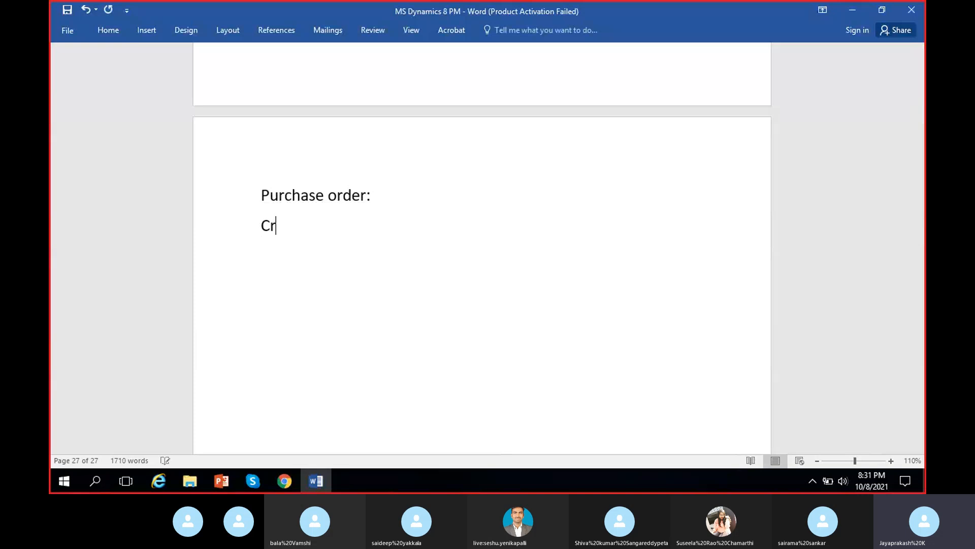
text(eation of PO)
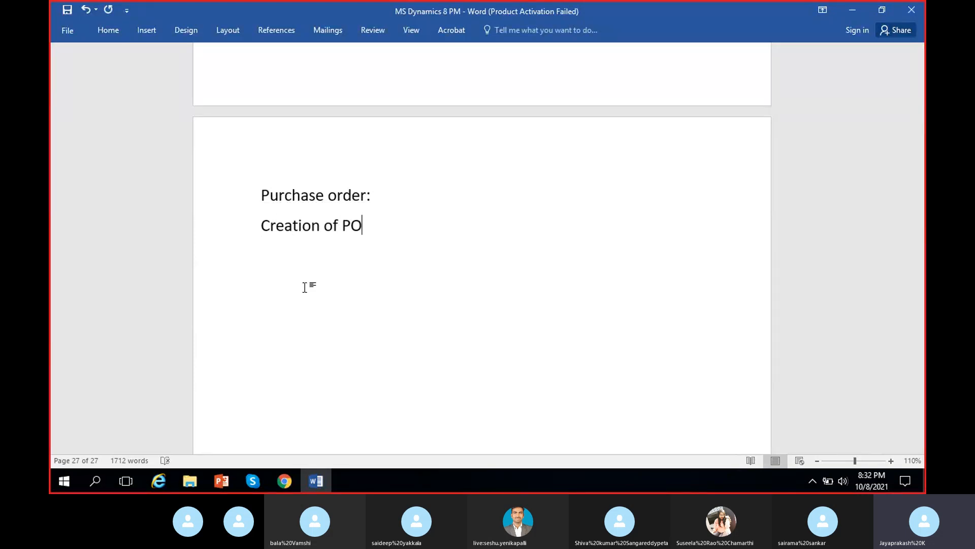
text(, Select Iten)
key(BackSpace)
text(m.)
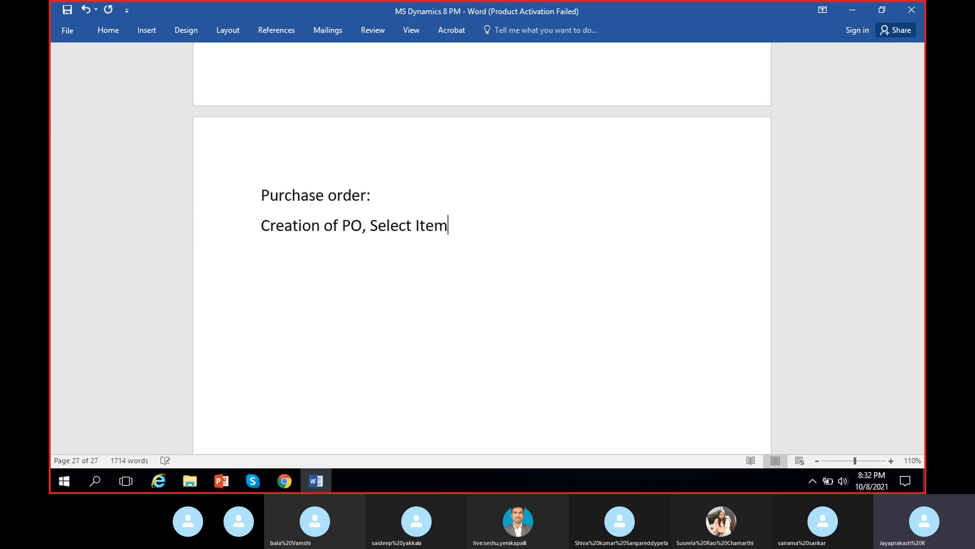
Step: Extend the Purchase order note line to read 'Creation of PO, Select Item, Quantity, Item price'
key(BackSpace)
key(BackSpace)
text(, )
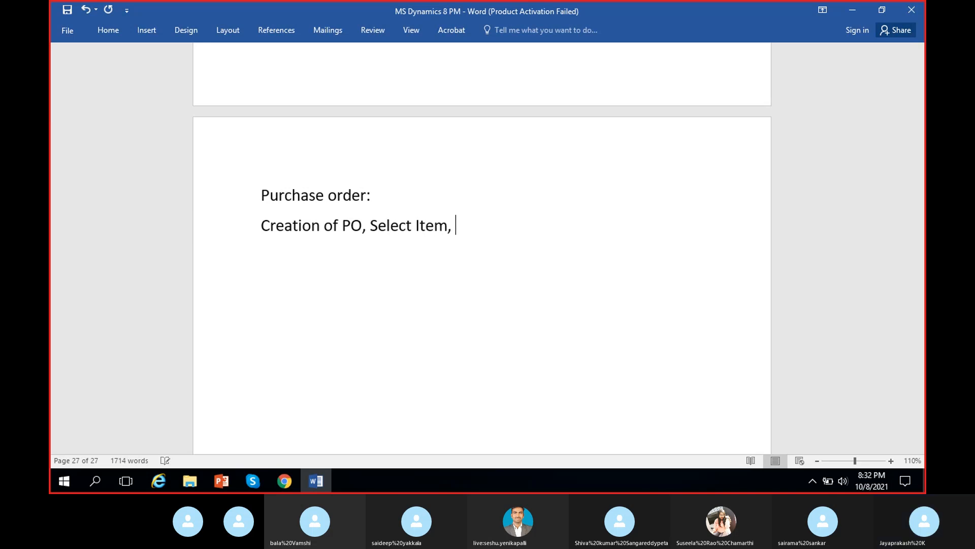
text(Quantity)
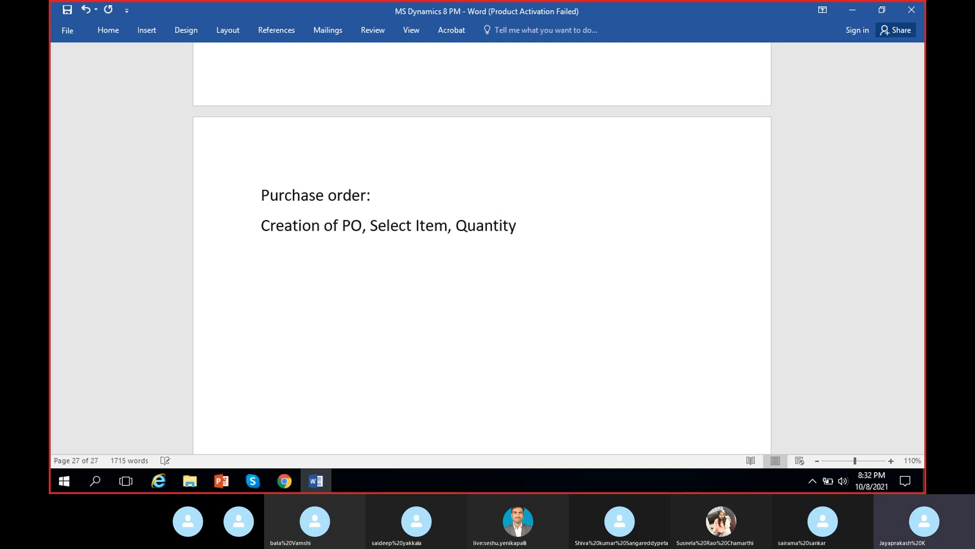
text(, )
text(Item)
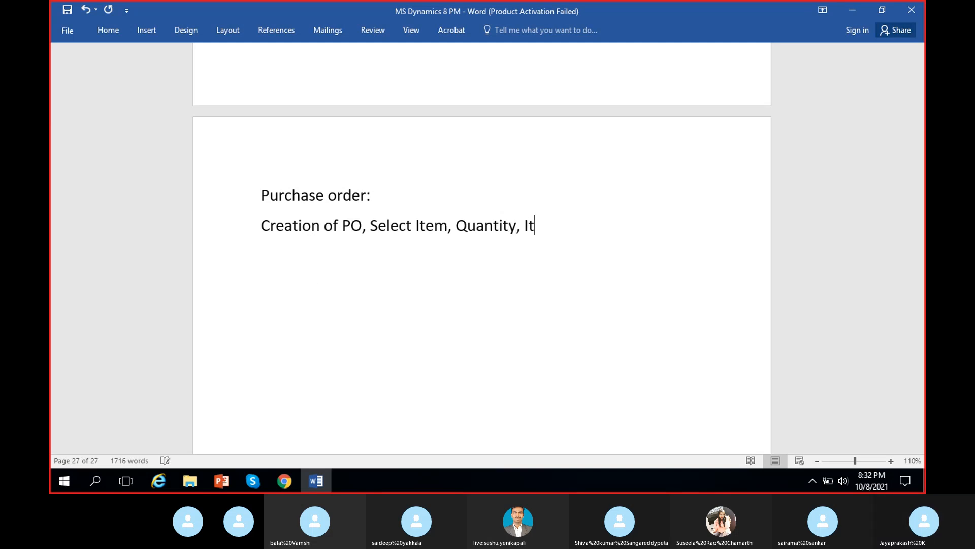
text( price )
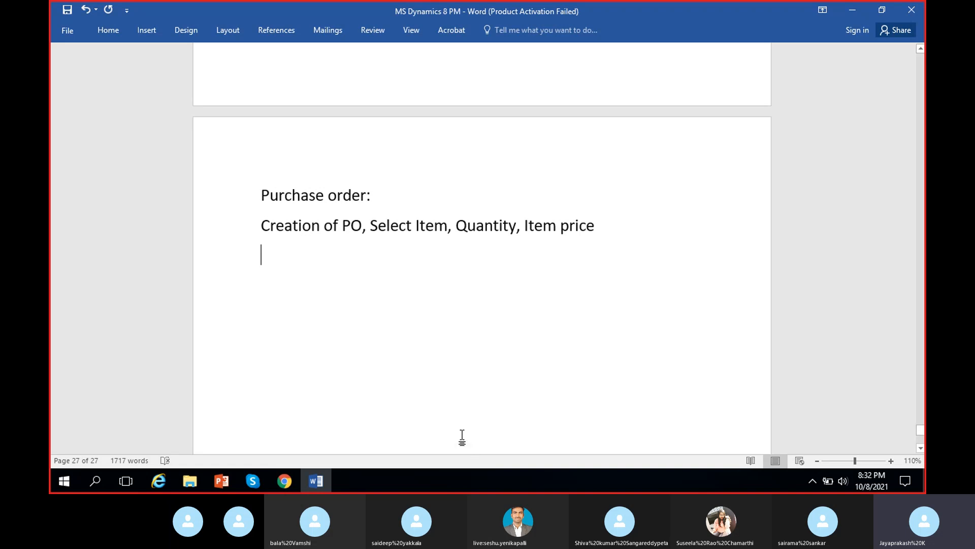
text(Con)
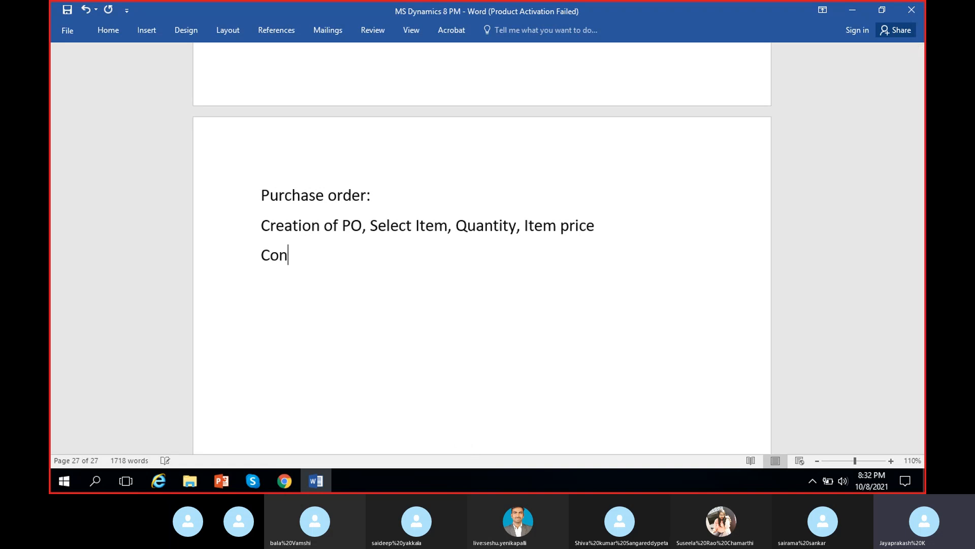
text(firmation of PO)
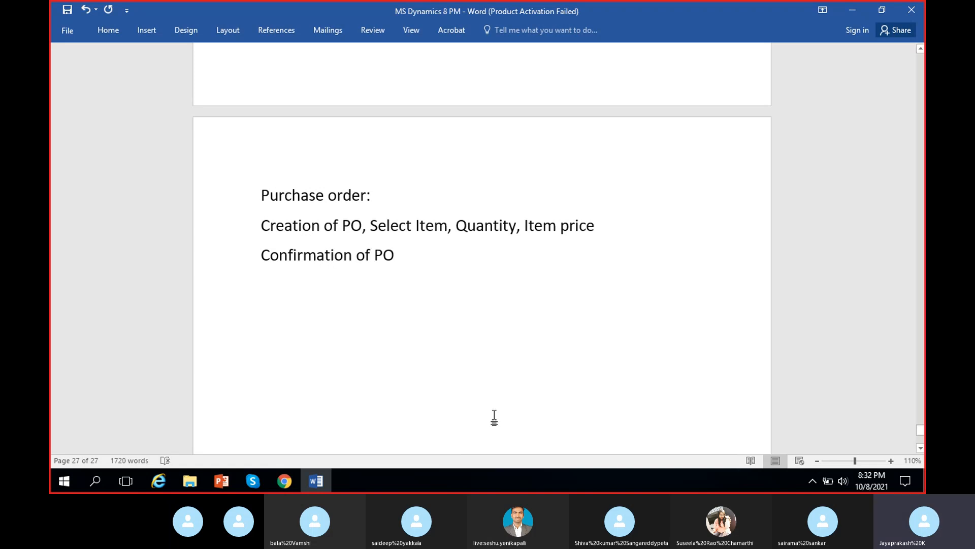
Step: Add a note line 'Confirmation of PO' and save the Word document
key(ctrl+s)
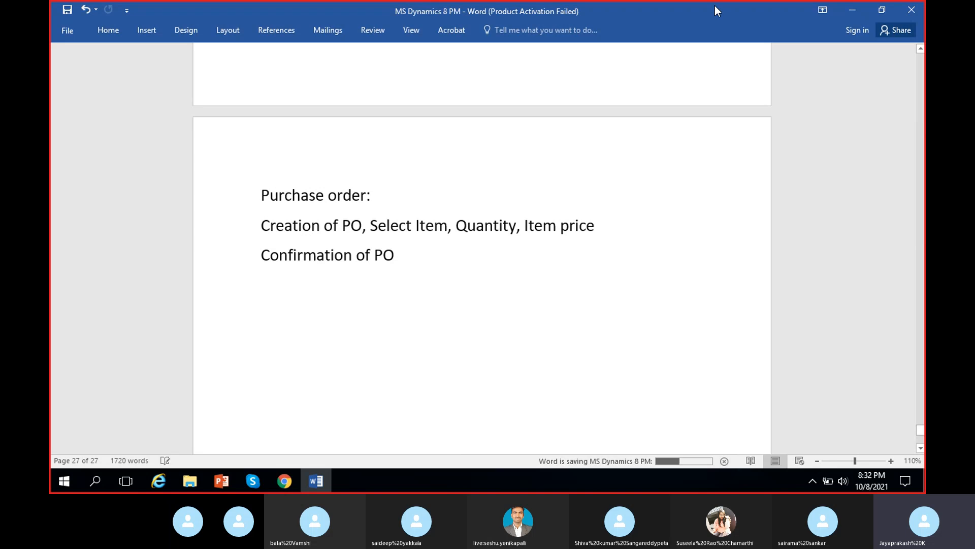
Step: Switch back to purchase order PO-000001 and examine its order status and approval status in the header
click(854, 10)
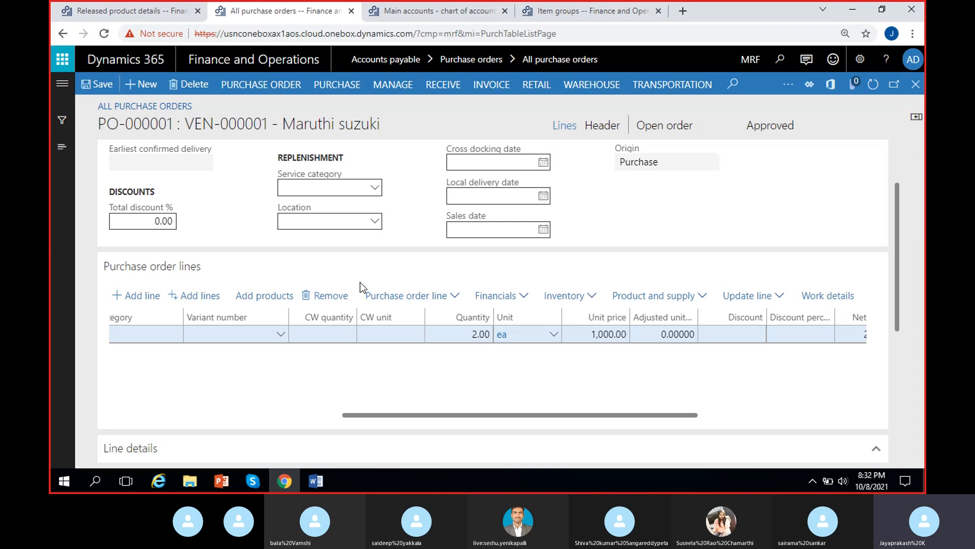
scroll(490, 216, up, 2)
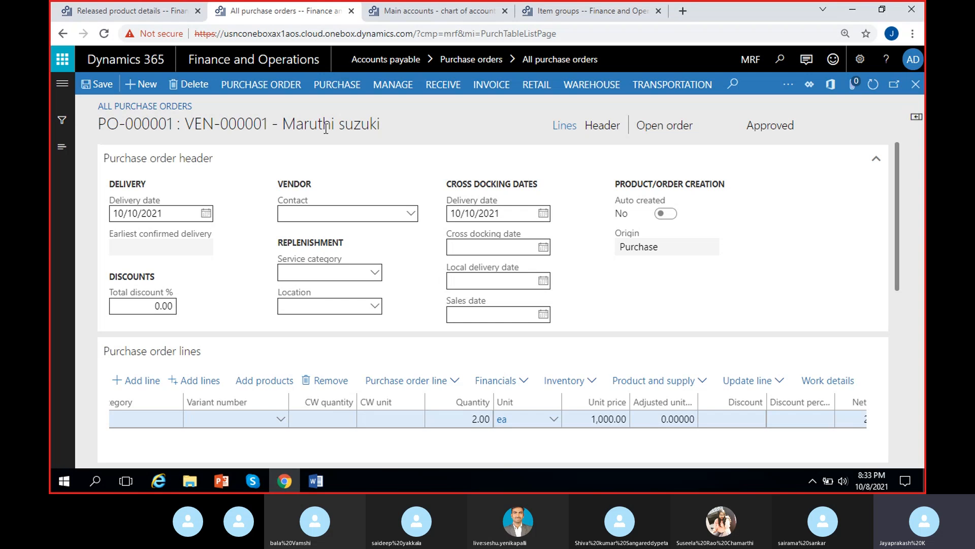
click(335, 89)
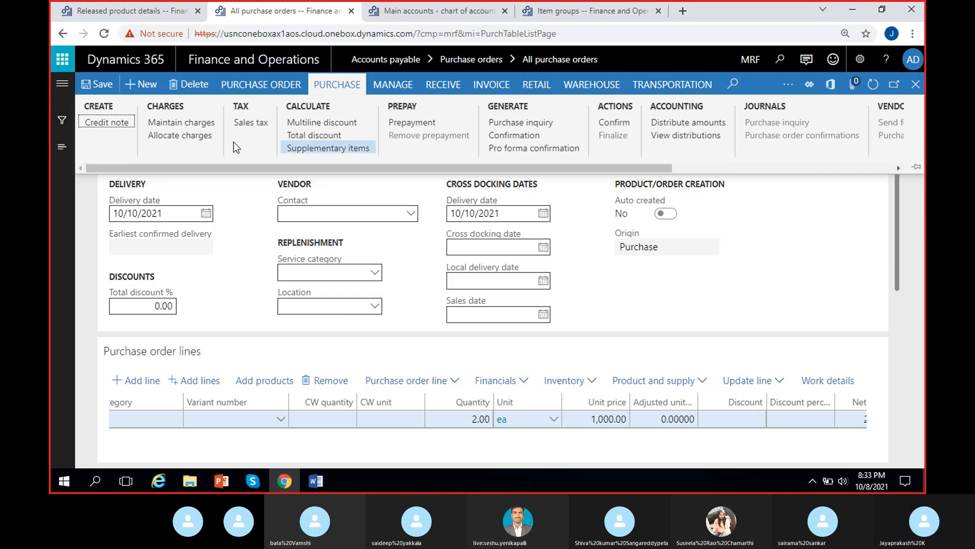
click(906, 348)
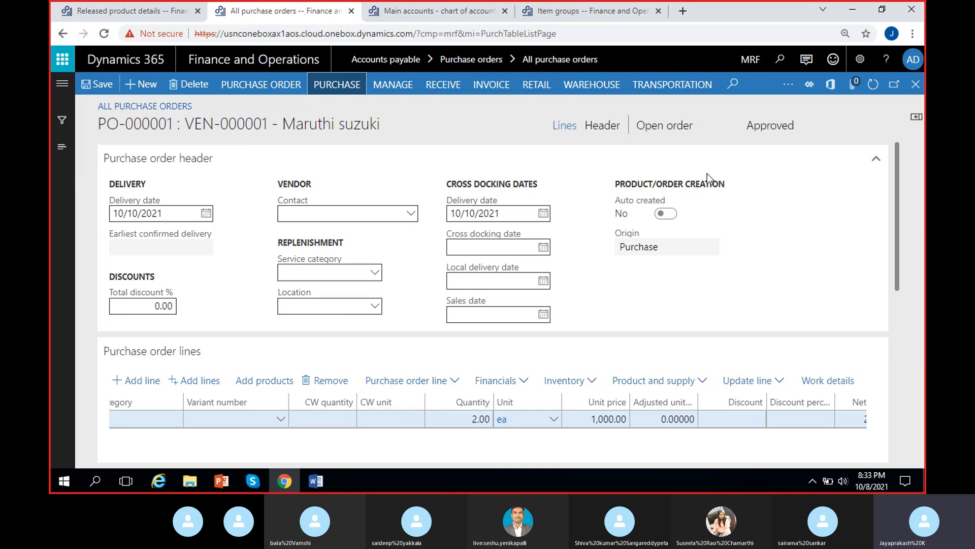
click(694, 127)
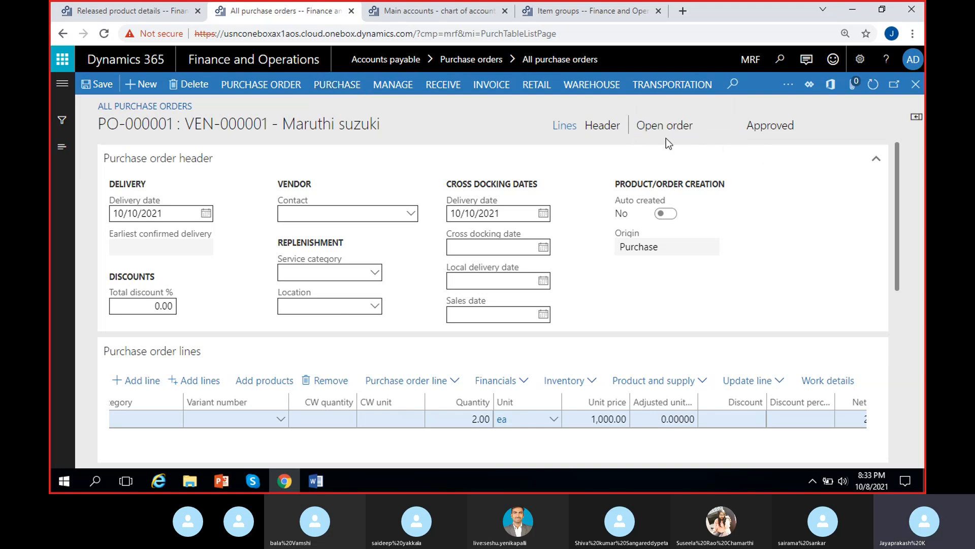
click(748, 128)
click(772, 127)
drag(751, 130, 814, 131)
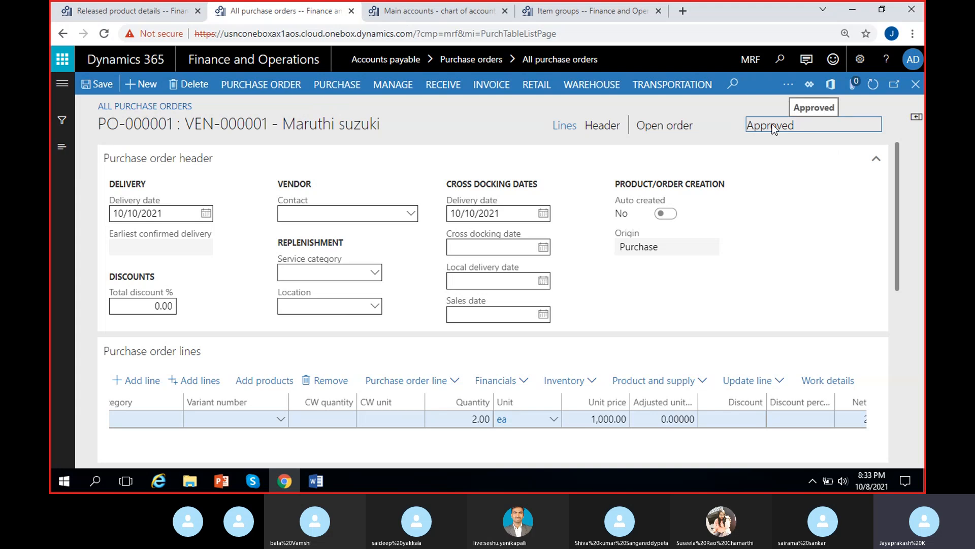
drag(750, 131, 834, 129)
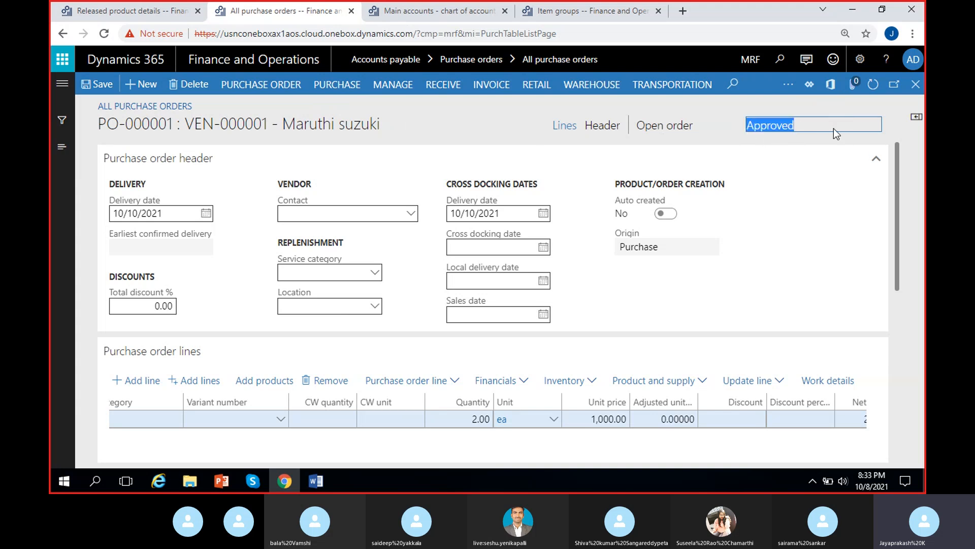
click(826, 131)
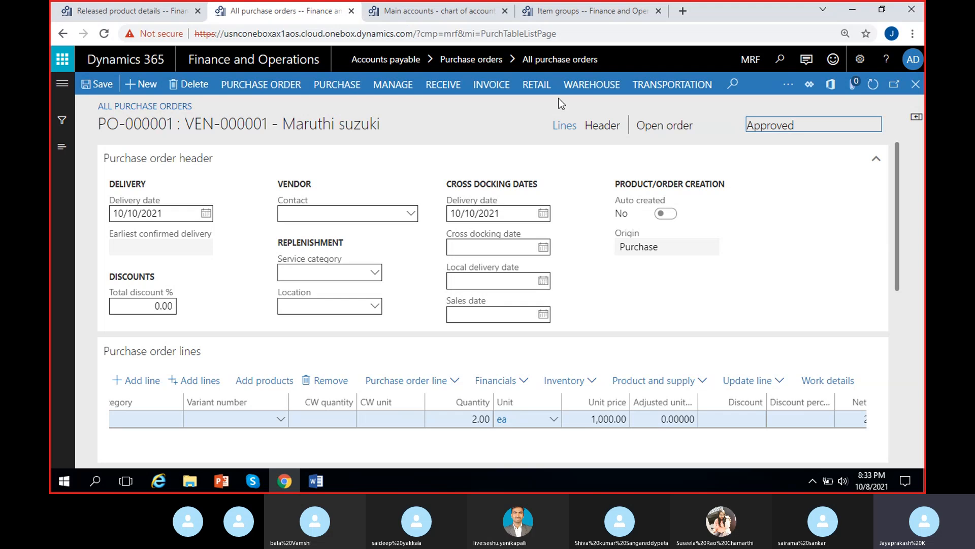
drag(759, 130, 806, 137)
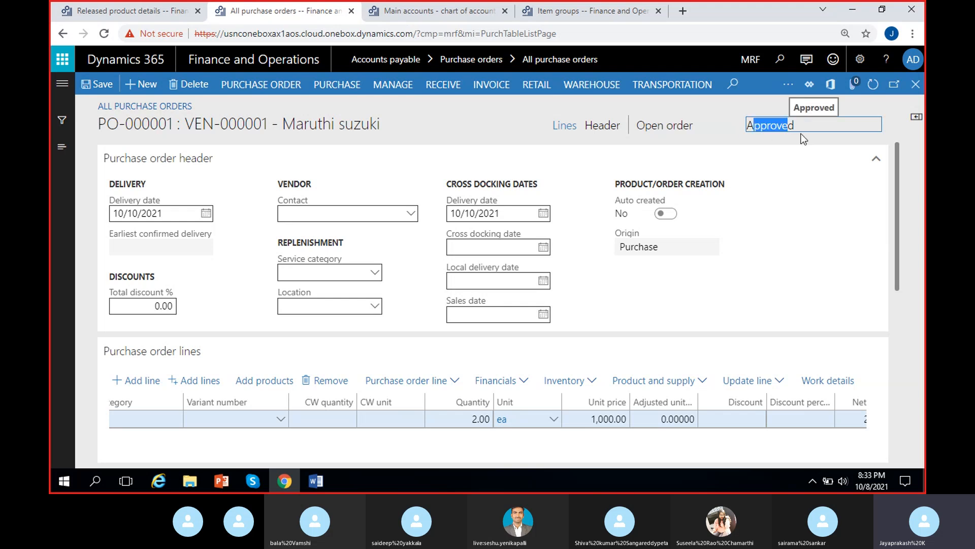
click(753, 132)
drag(636, 129, 674, 130)
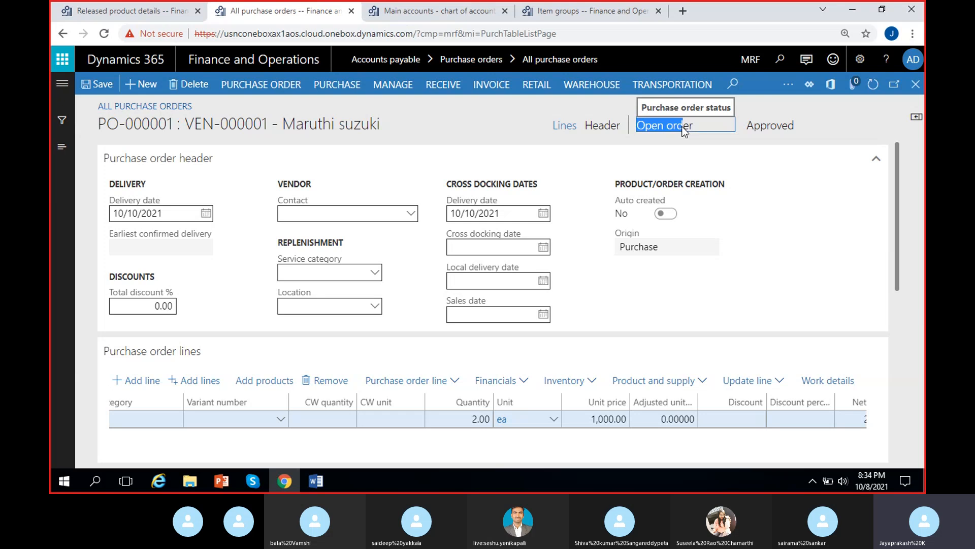
drag(751, 127, 799, 130)
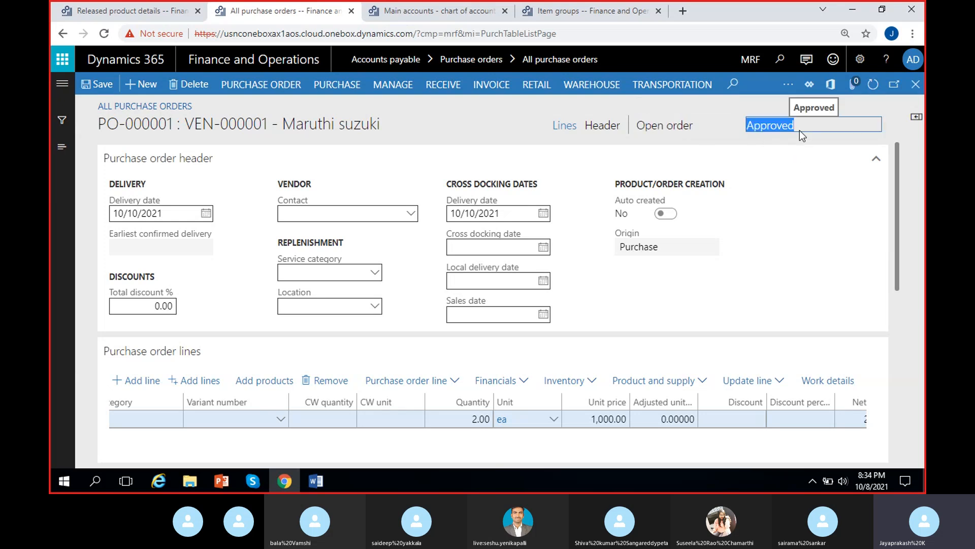
click(733, 131)
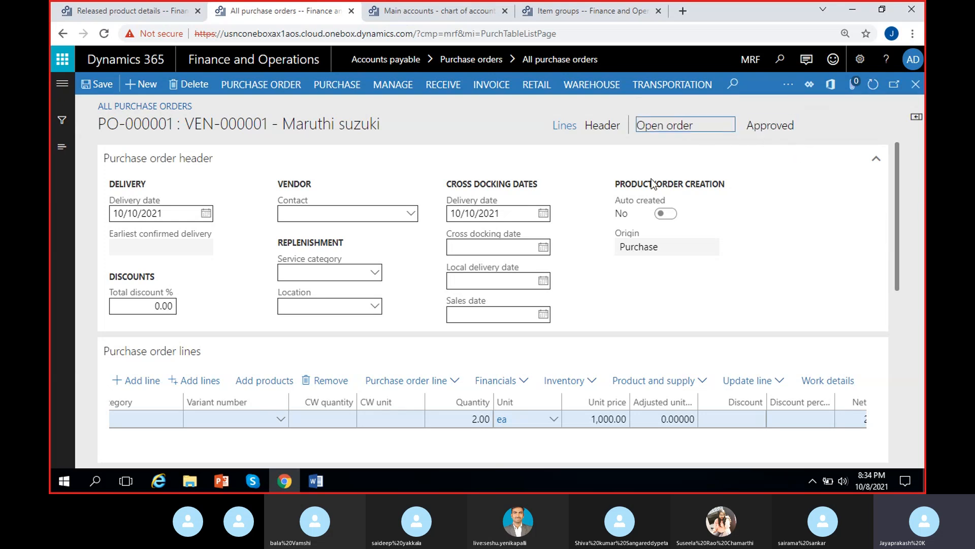
Step: Confirm purchase order PO-000001 and dismiss the completion notice
click(337, 85)
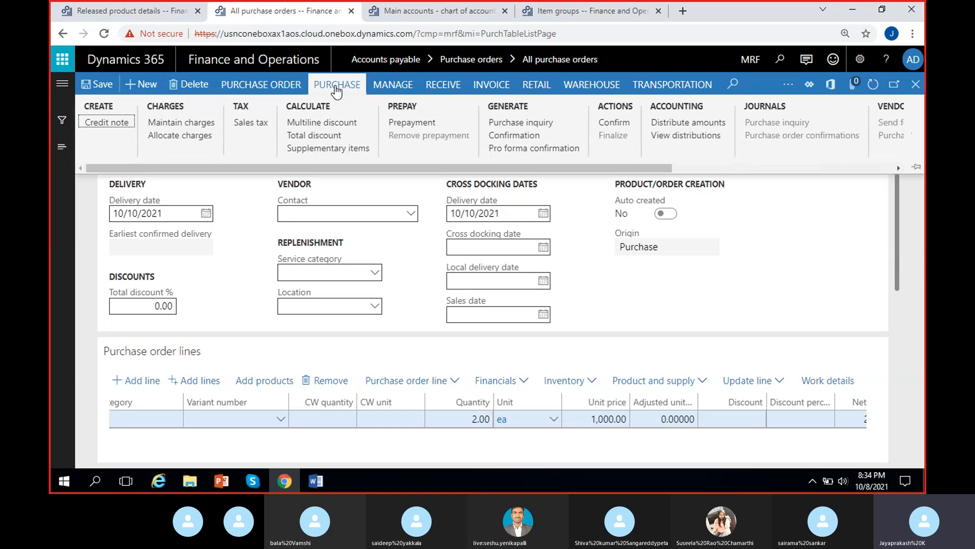
click(614, 122)
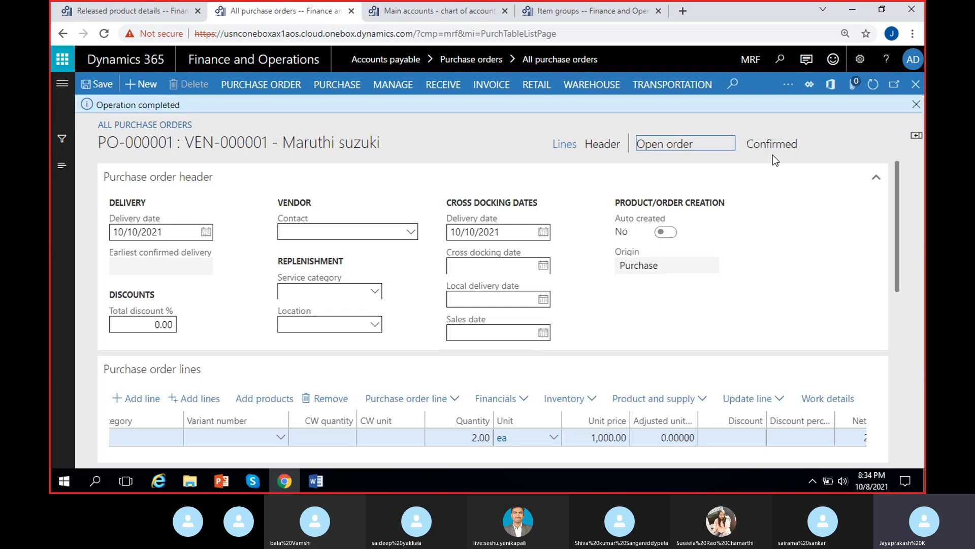
click(749, 146)
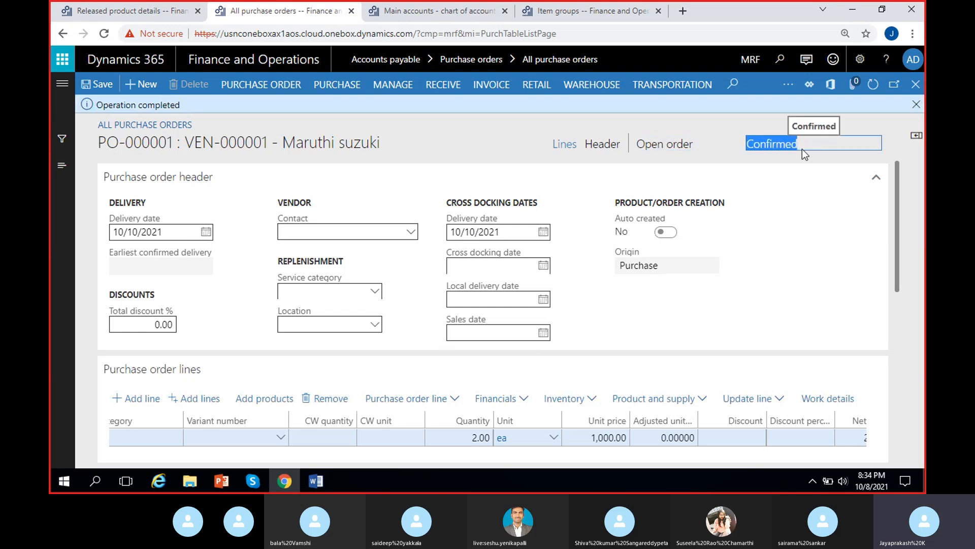
click(748, 129)
drag(749, 147, 802, 149)
click(779, 124)
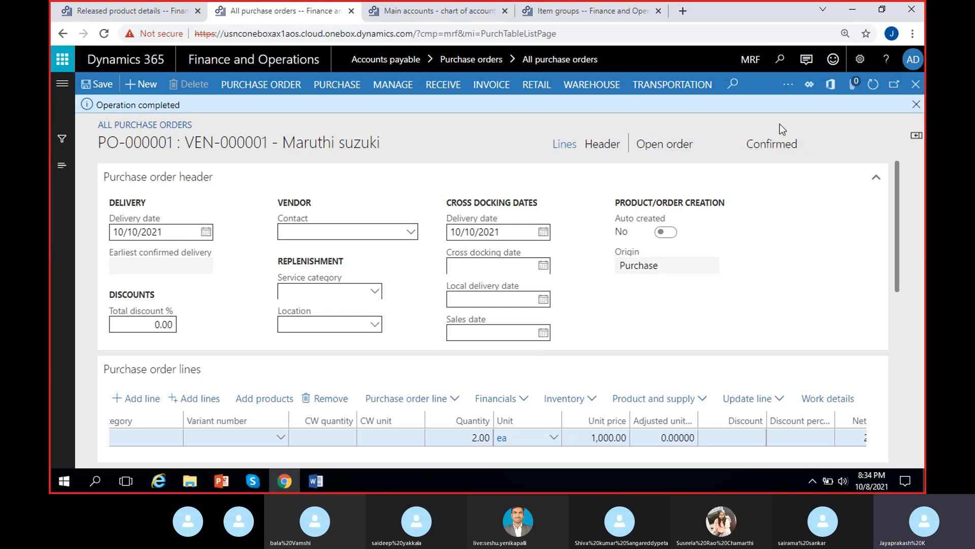
click(916, 104)
Step: Review the confirmed purchase order's status fields and its order lines
drag(694, 133, 644, 130)
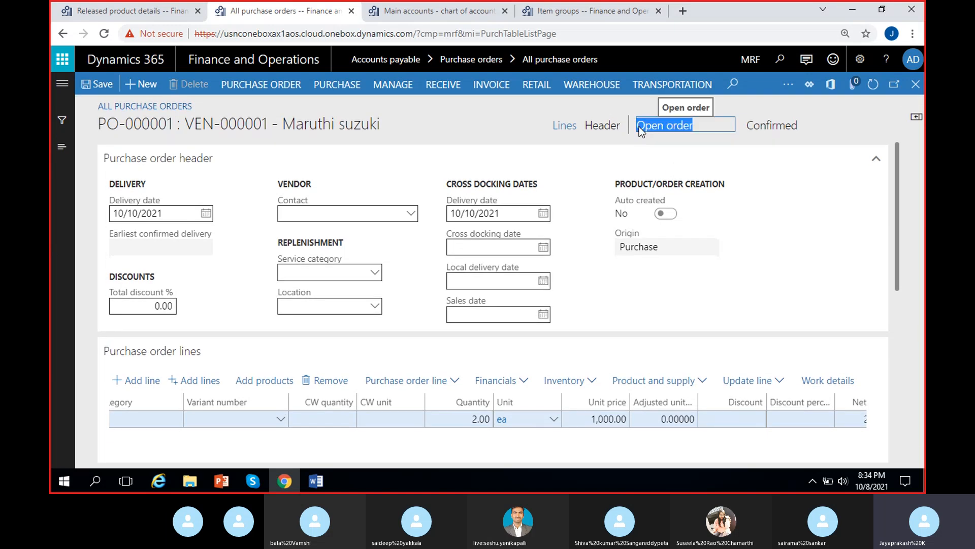
click(652, 104)
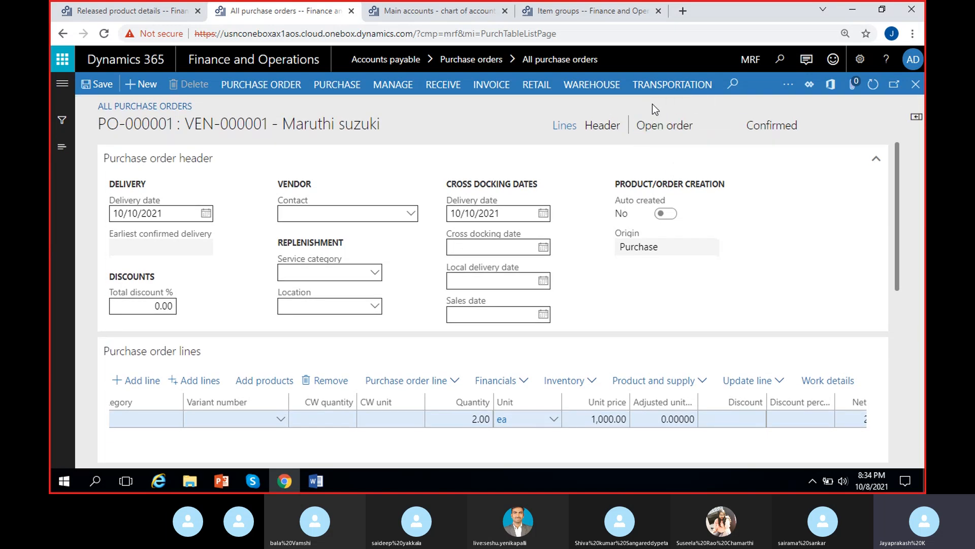
drag(700, 132, 641, 127)
click(697, 130)
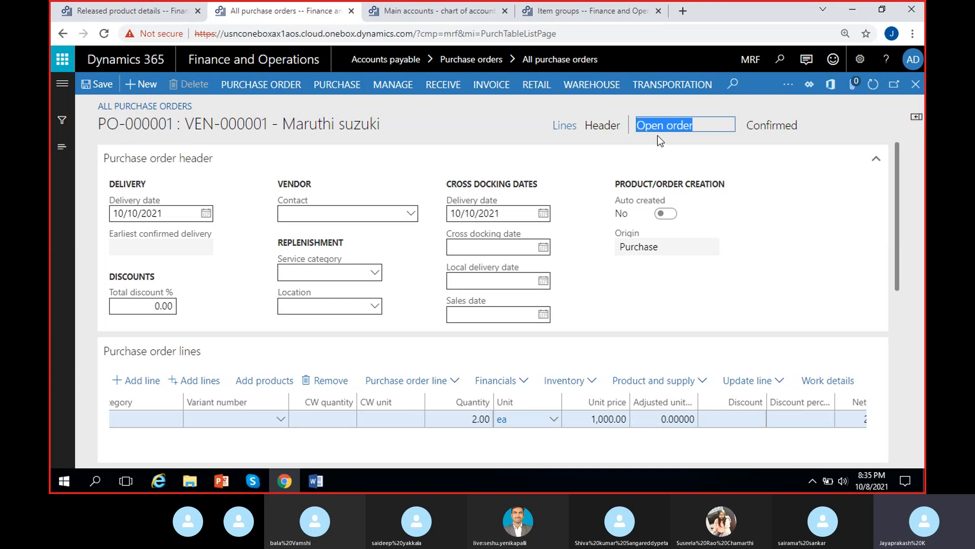
click(677, 130)
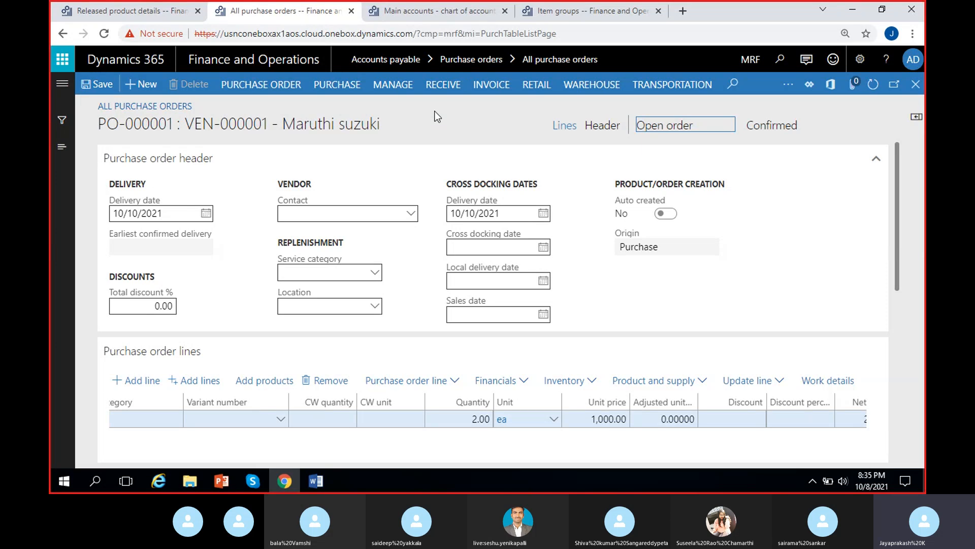
scroll(396, 292, down, 2)
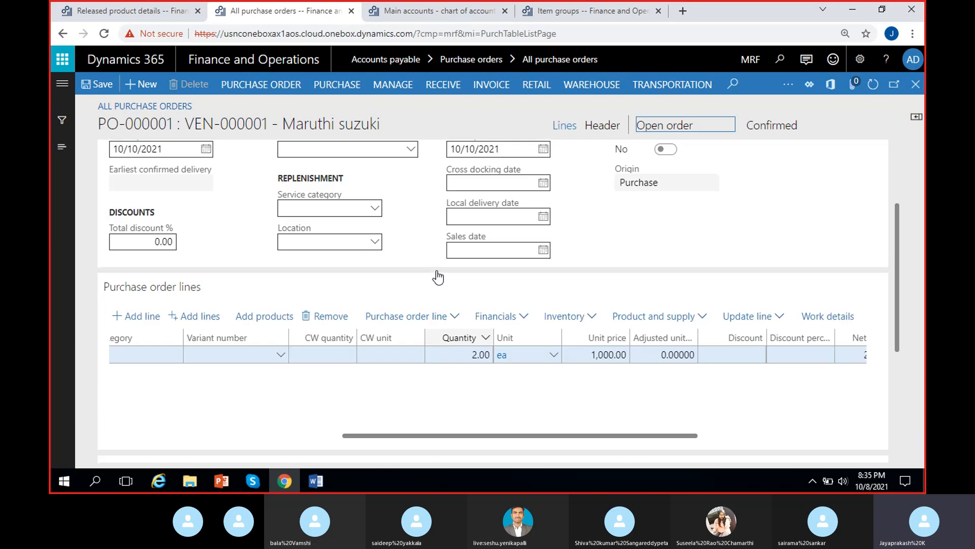
scroll(436, 277, up, 2)
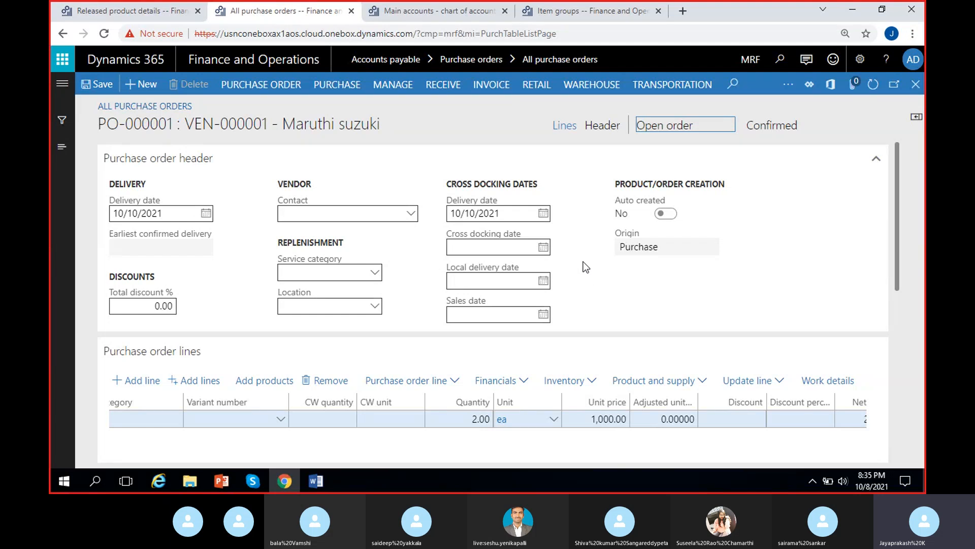
Step: Switch to the Word document, add the note line 'Post the product receipt on Receiving the goods', and save it
click(329, 480)
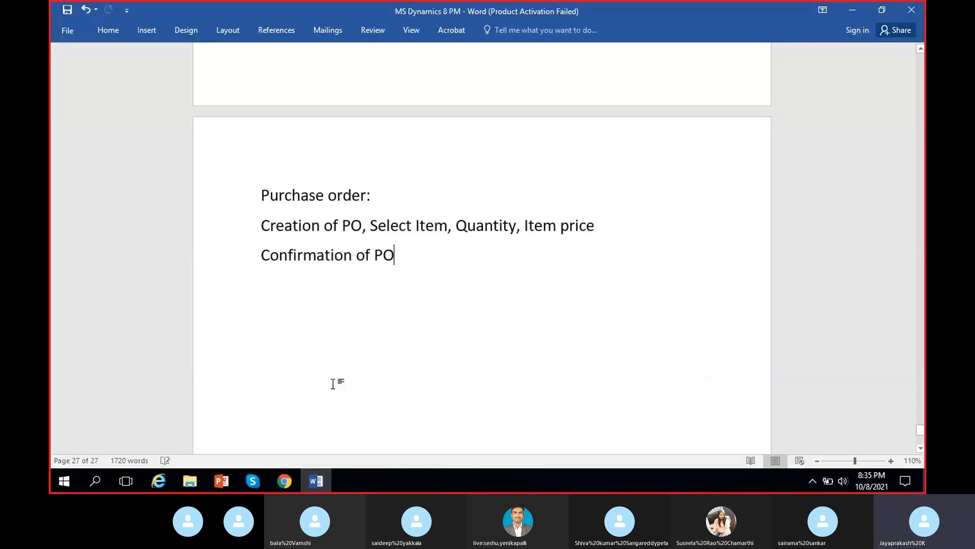
key(Return)
text(R)
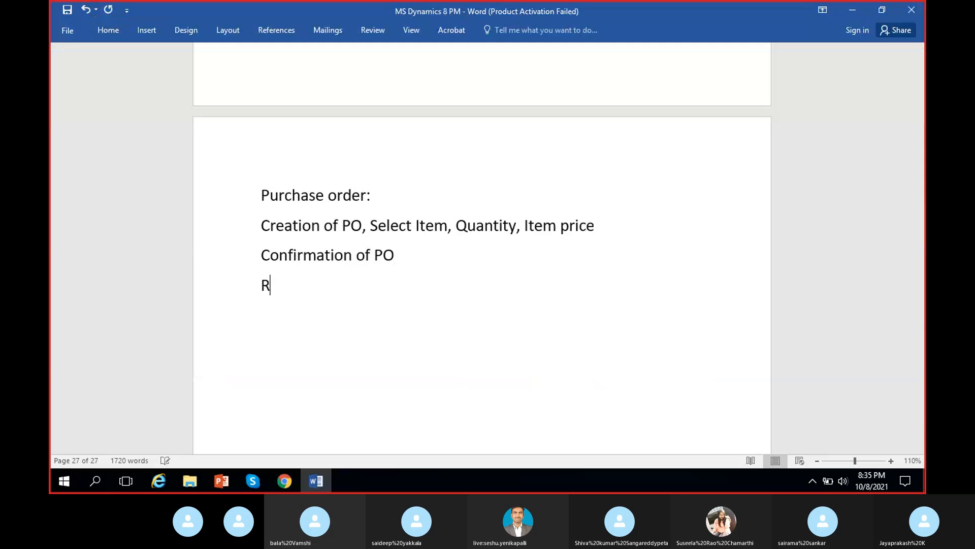
text(eceive)
key(Home)
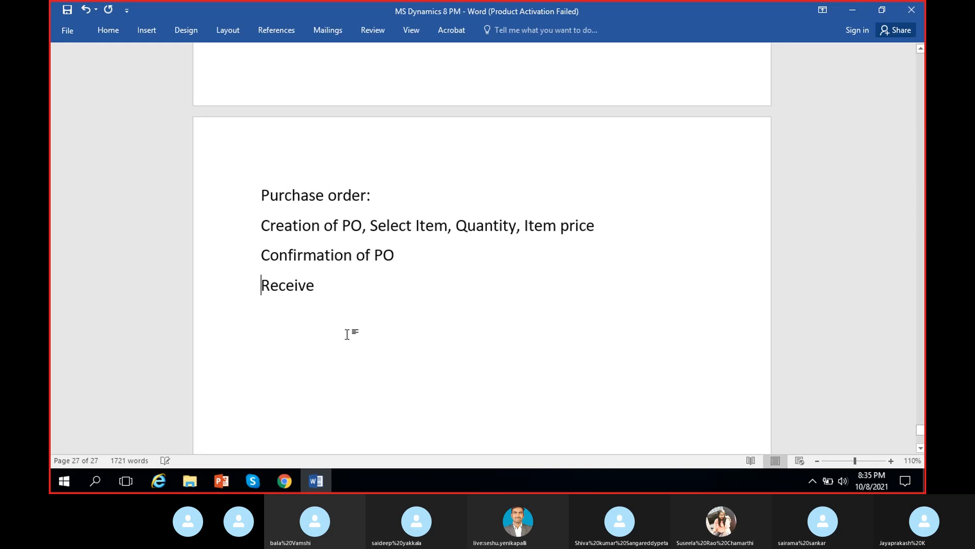
text(Post the produc)
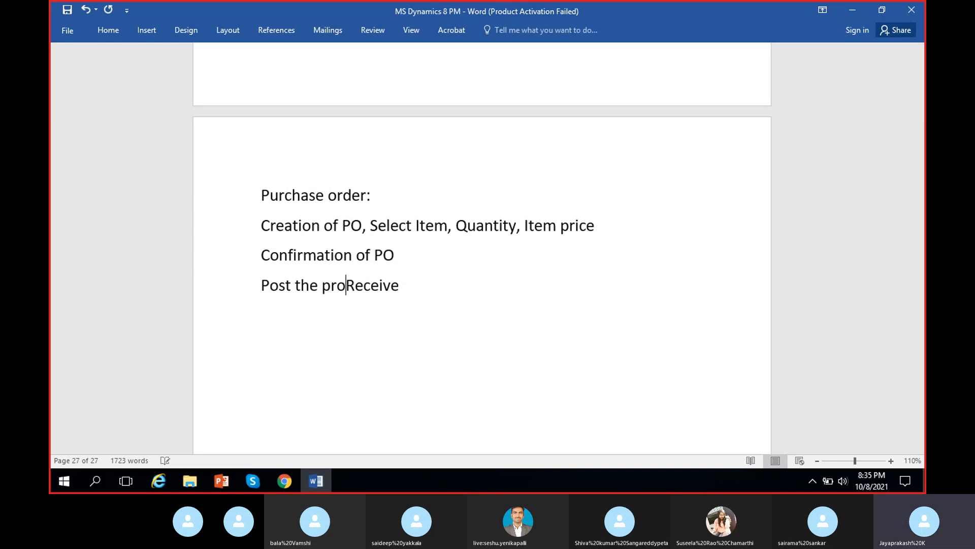
text(t rec)
key(BackSpace)
text(rece)
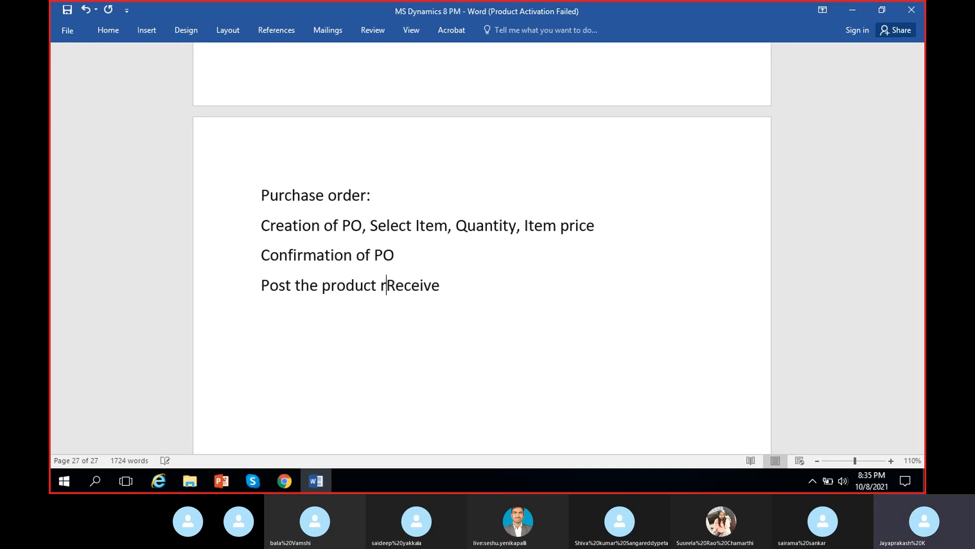
text(ipt o)
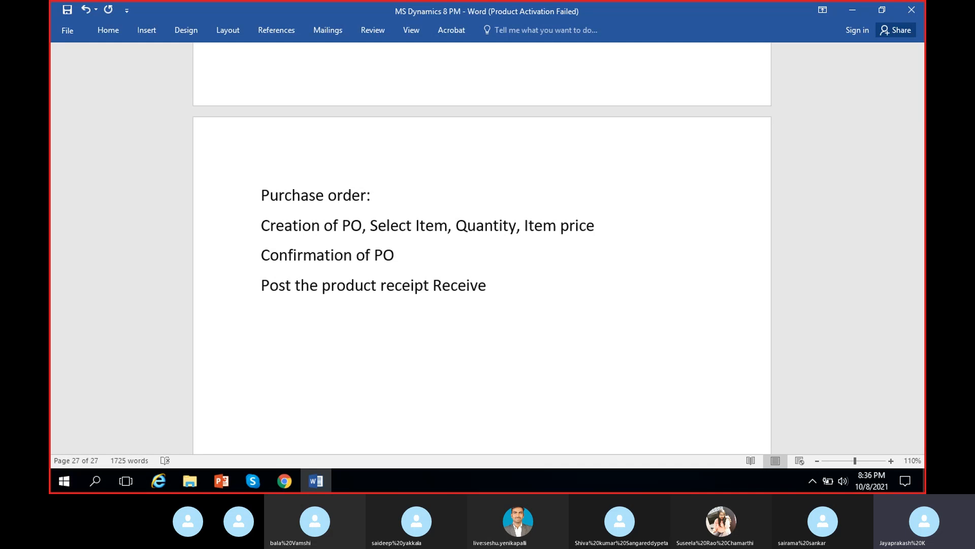
text(n)
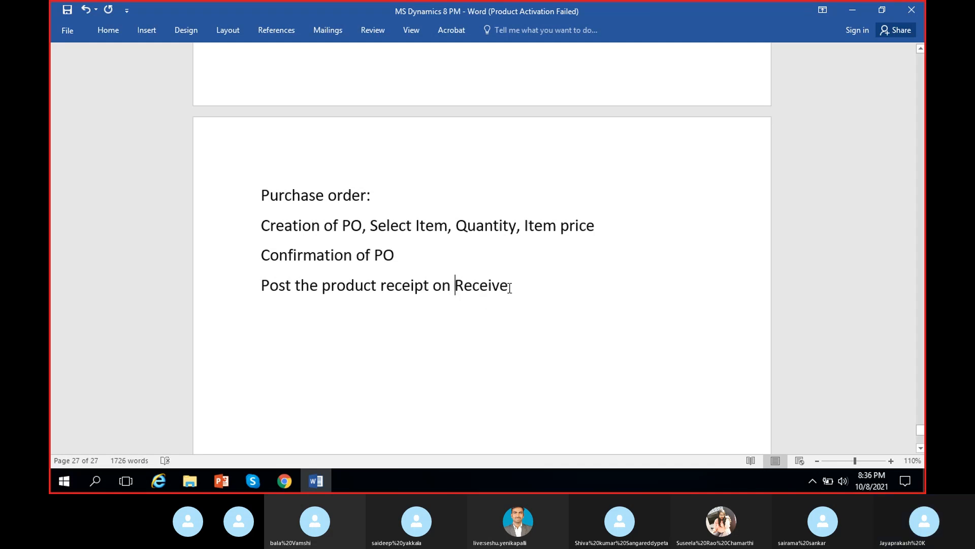
click(509, 288)
key(BackSpace)
text(ing th)
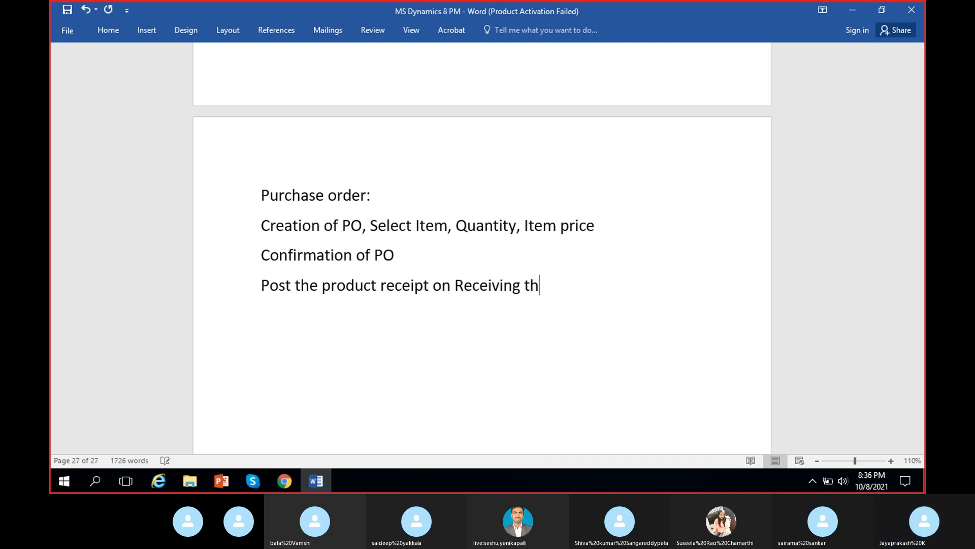
text(e goods)
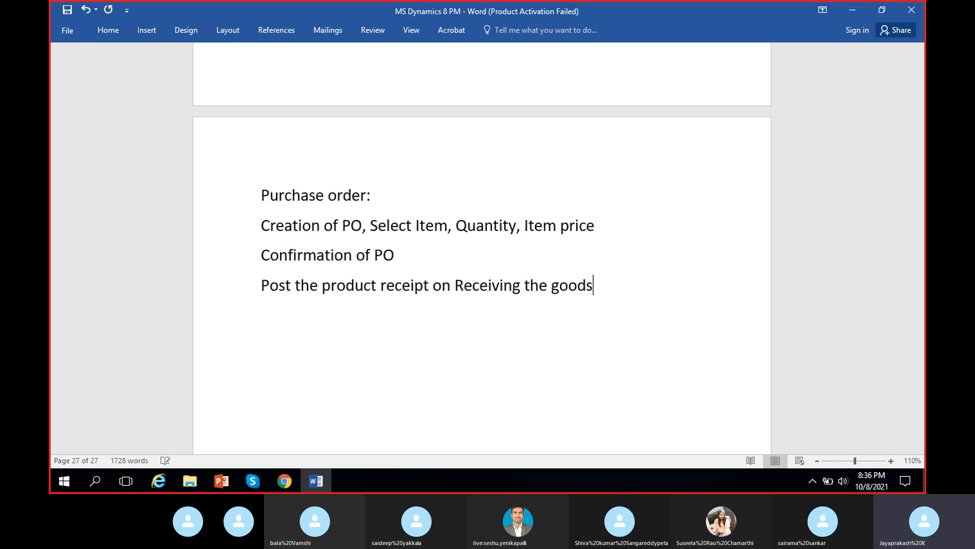
key(ctrl+s)
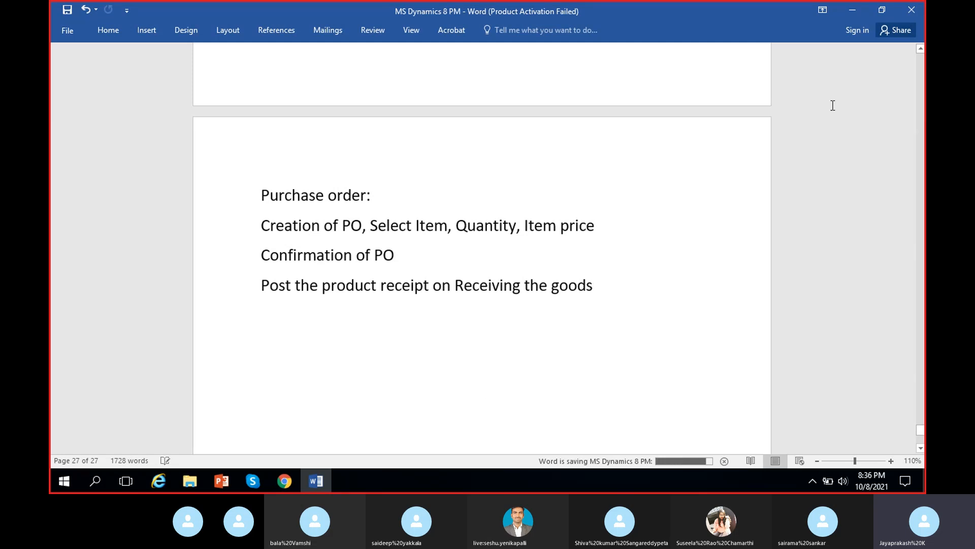
Step: Return to purchase order PO-000001 and start posting a product receipt for it
click(847, 10)
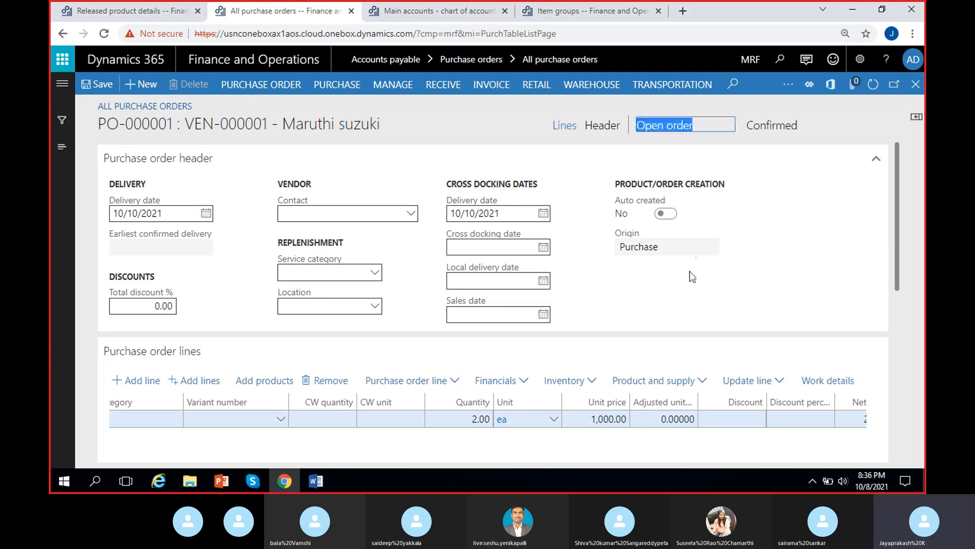
click(441, 91)
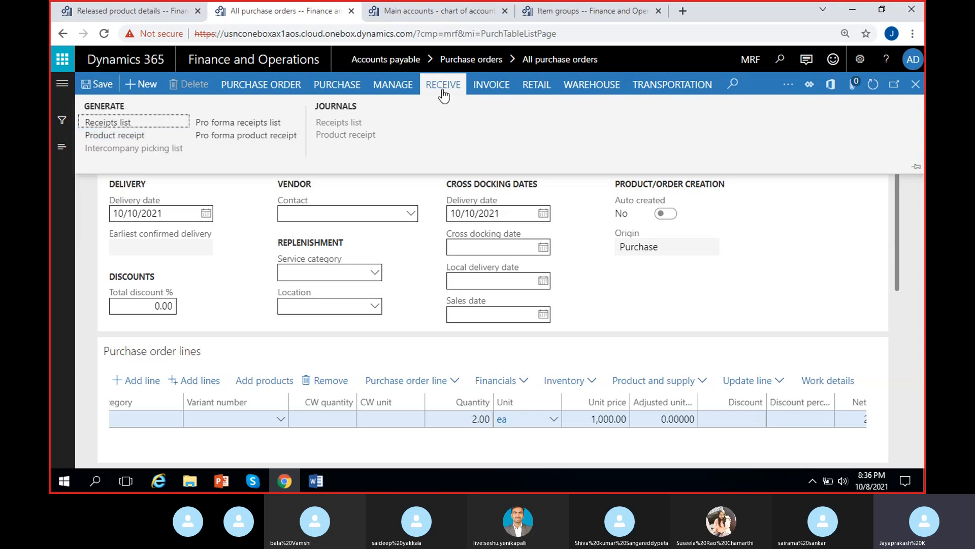
click(149, 137)
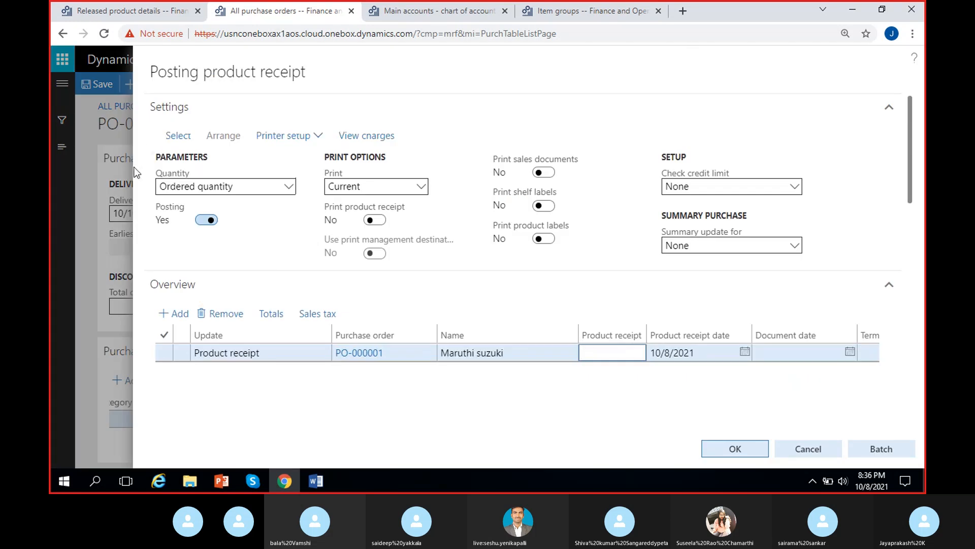
click(244, 479)
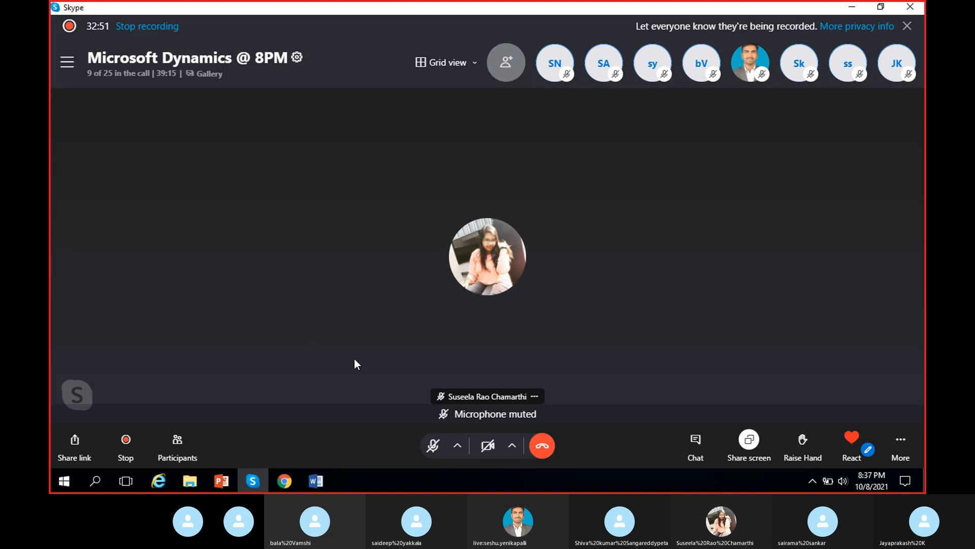
click(433, 446)
click(848, 9)
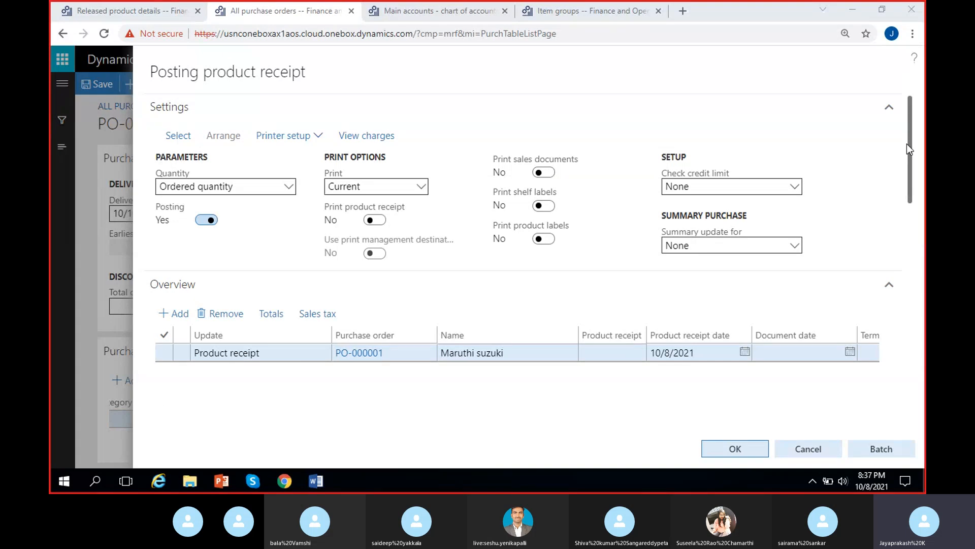
Step: Set the product receipt date to 10/10/2021 in the posting overview and open the product receipt number field for entry
drag(909, 148, 913, 182)
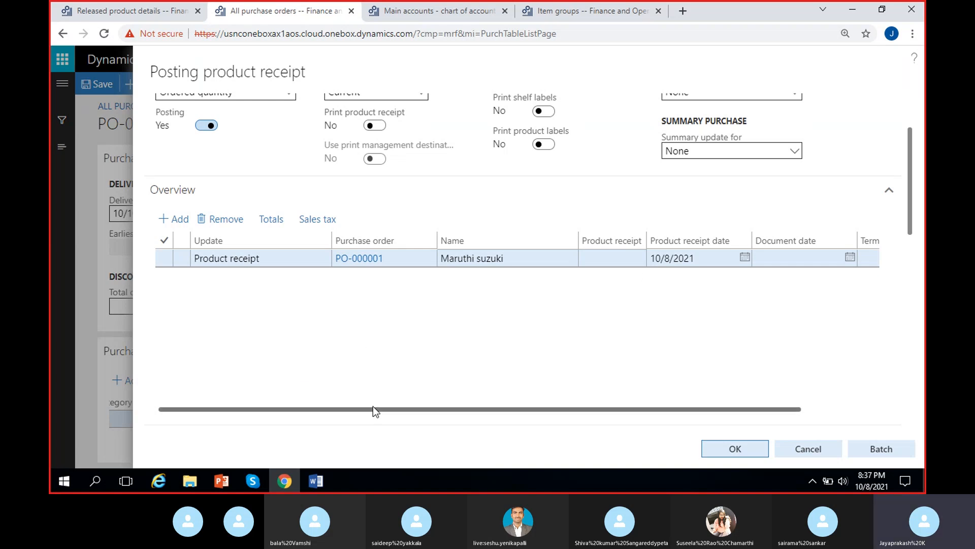
drag(373, 406, 469, 408)
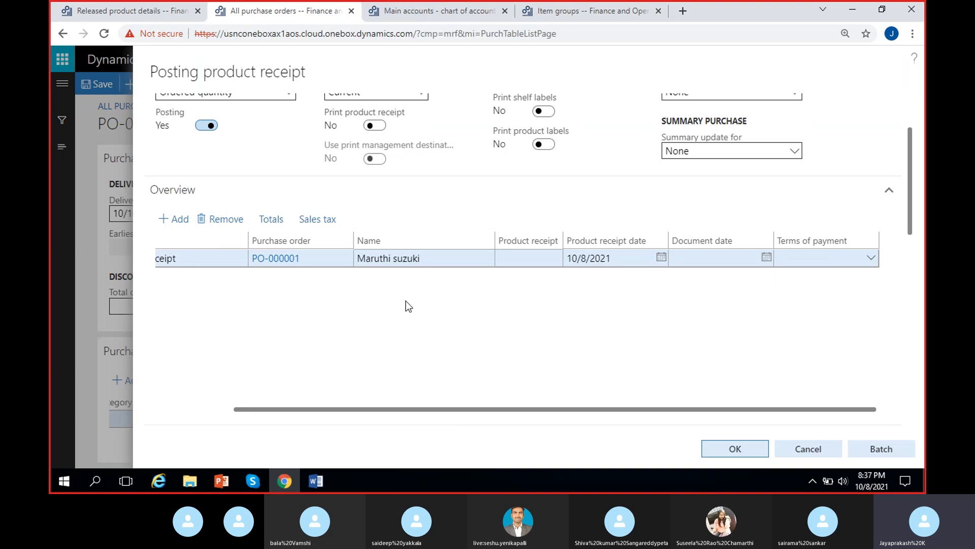
click(661, 260)
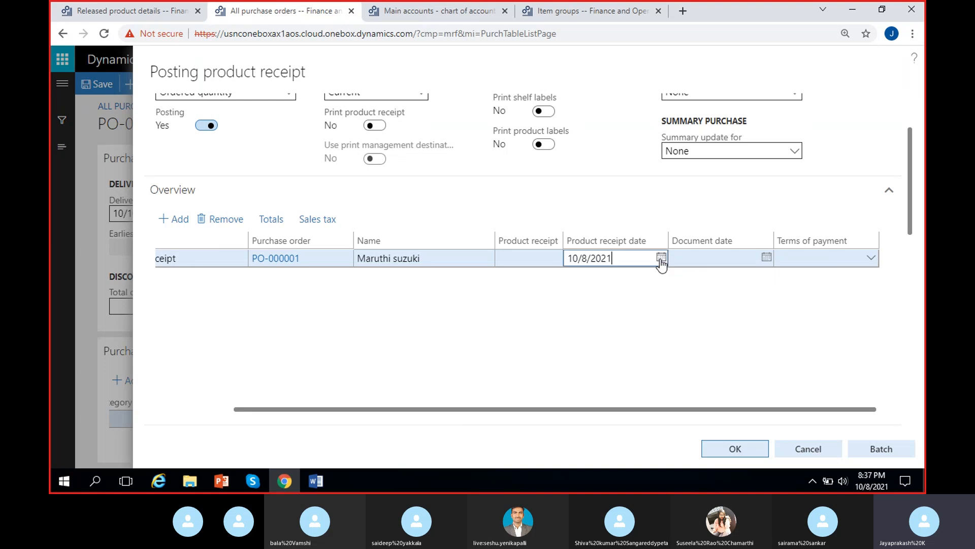
click(661, 259)
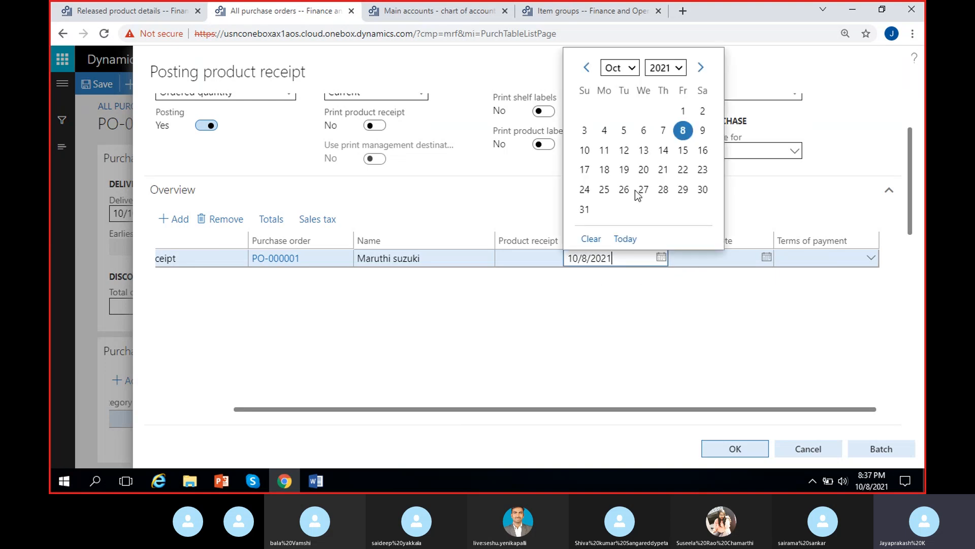
click(584, 152)
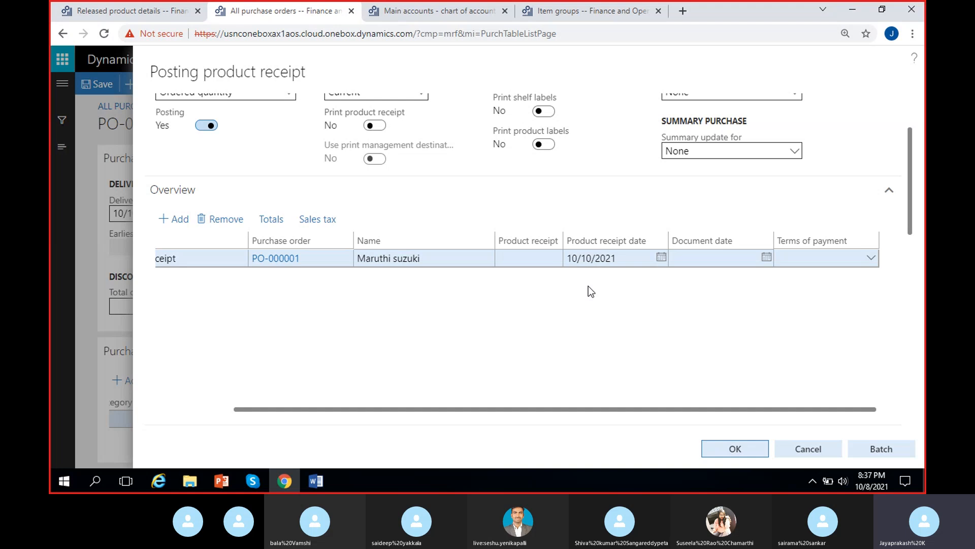
click(534, 257)
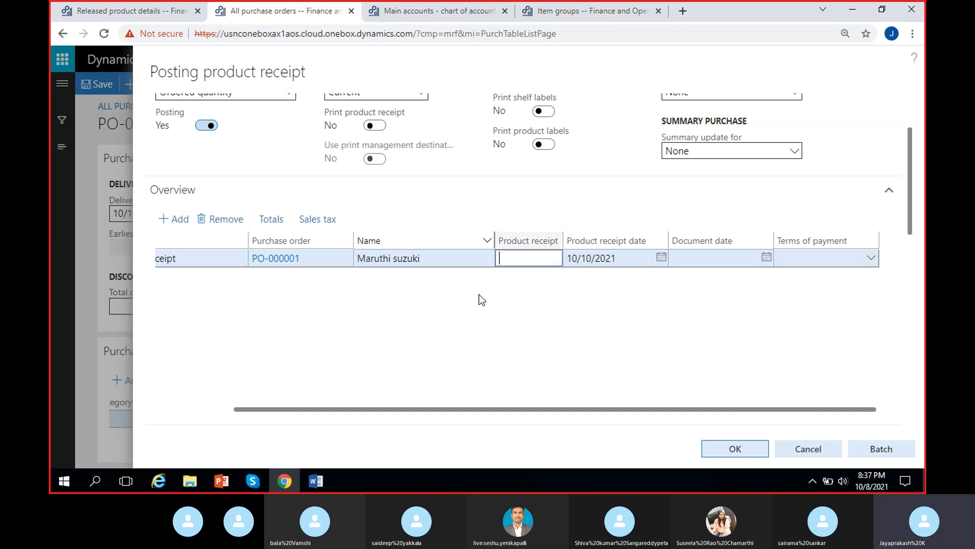
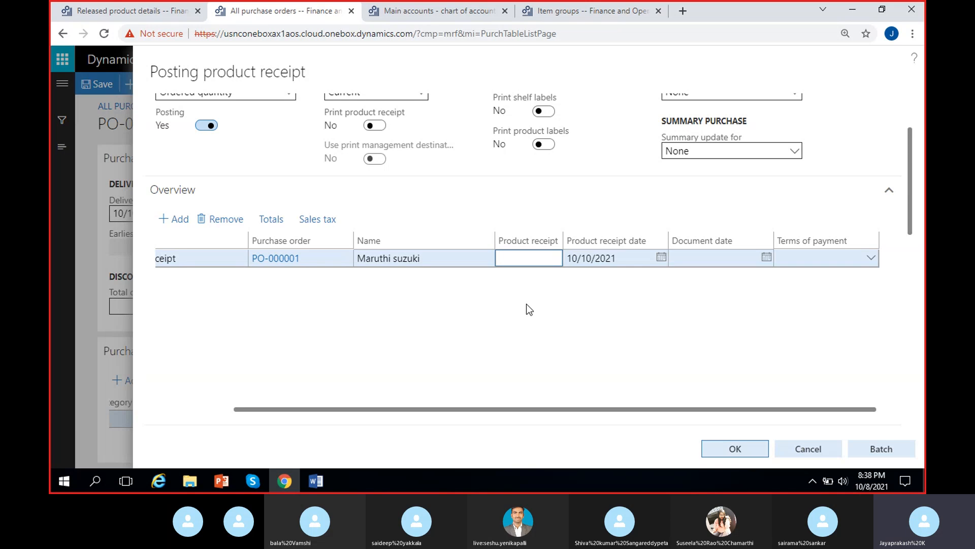
Step: Enter PRN-21 as the product receipt number for PO-000001 in the posting overview
click(540, 307)
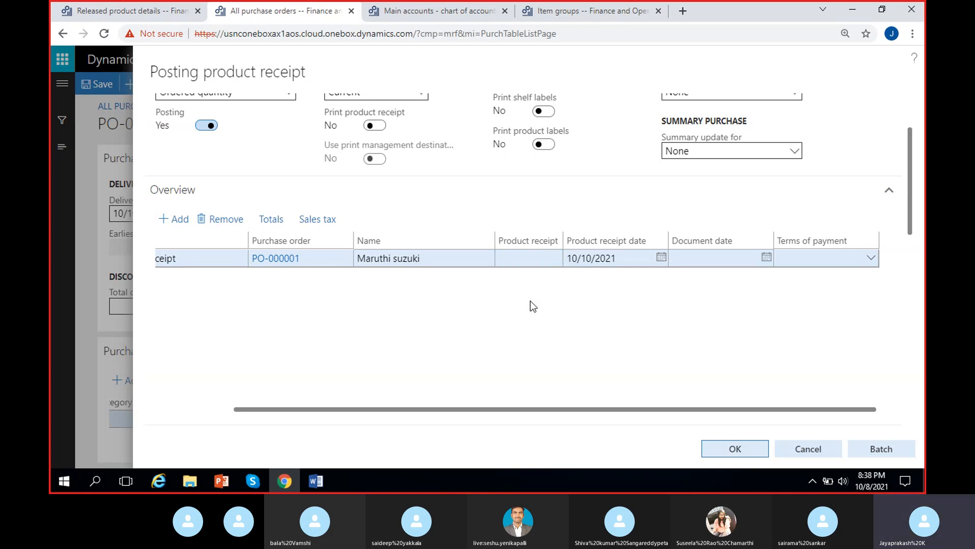
click(534, 260)
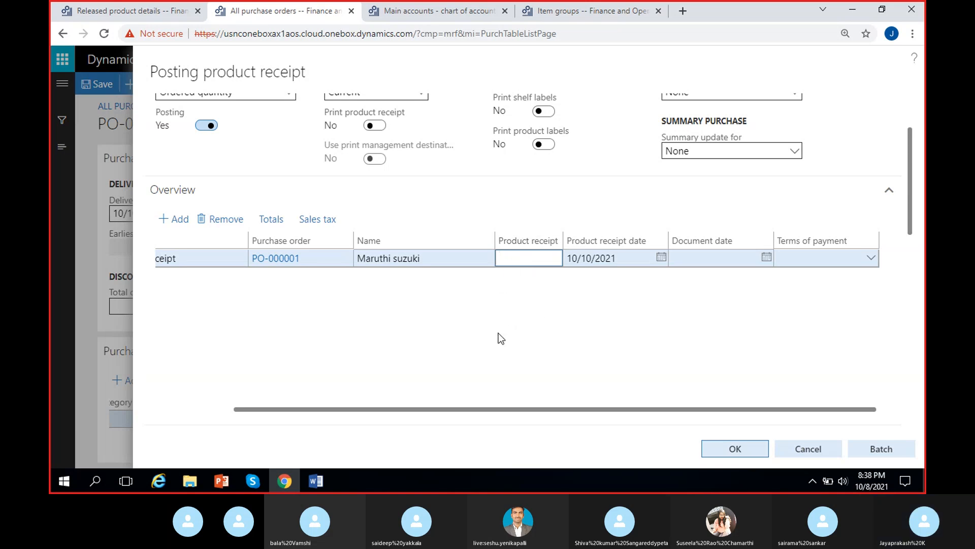
text(PRN)
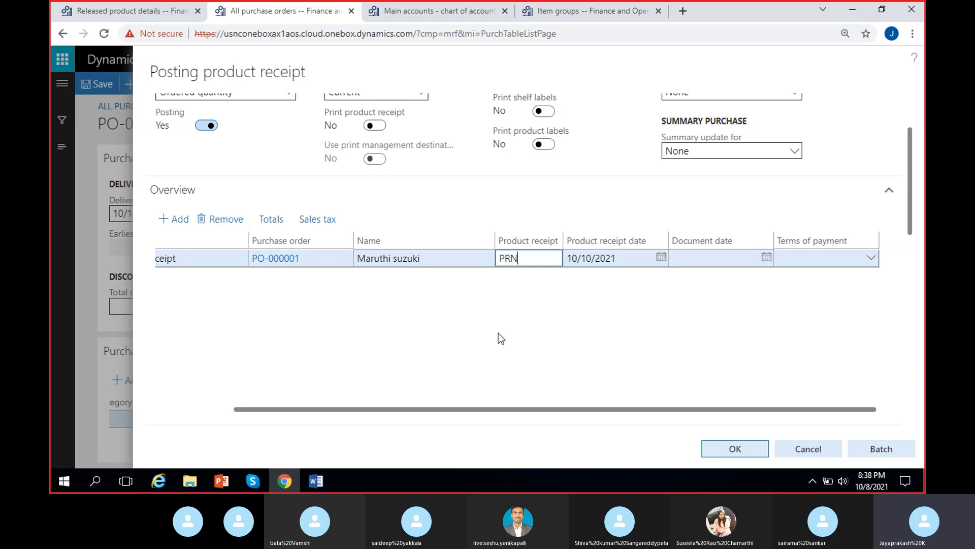
text(-21)
click(525, 301)
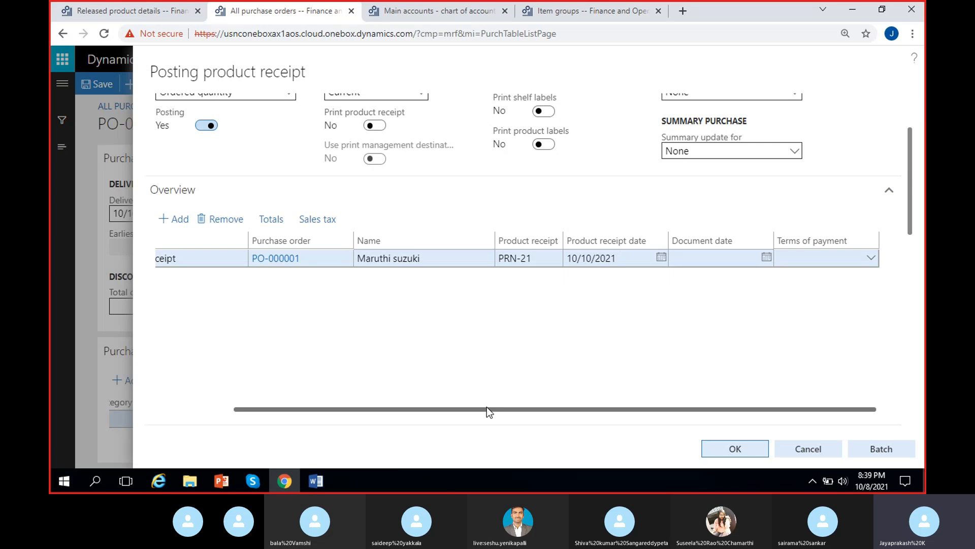
Step: Review the receipt line's columns and re-enter the line quantity as 2
scroll(916, 191, down, 5)
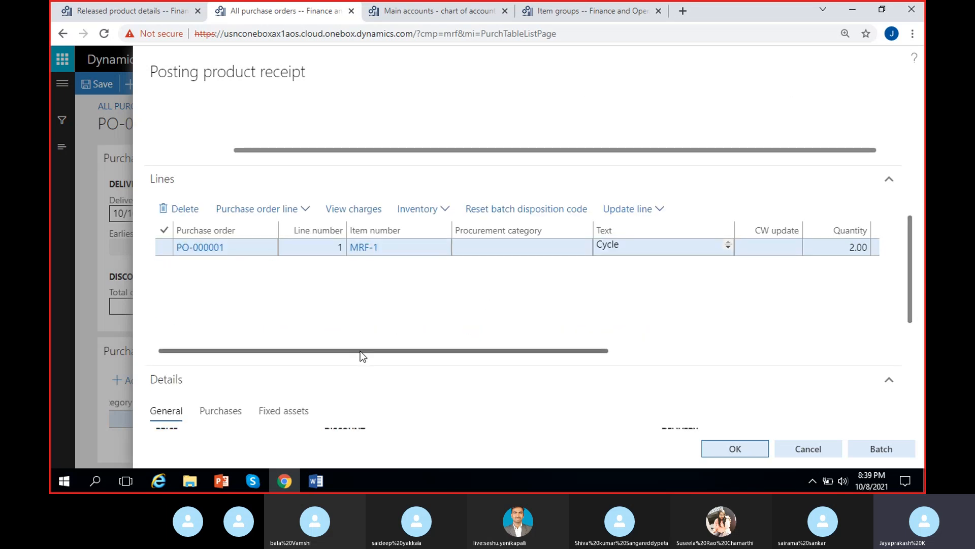
drag(361, 352, 642, 354)
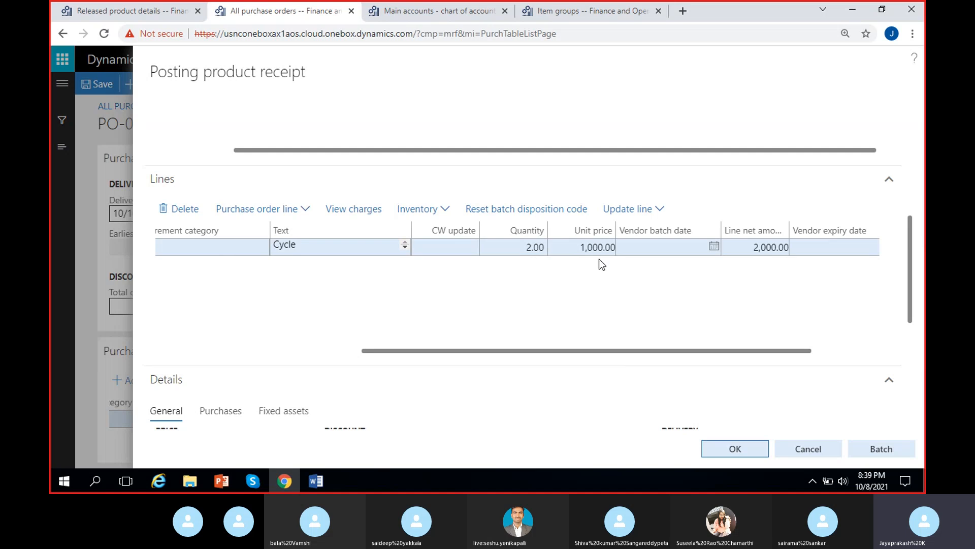
drag(684, 350, 566, 359)
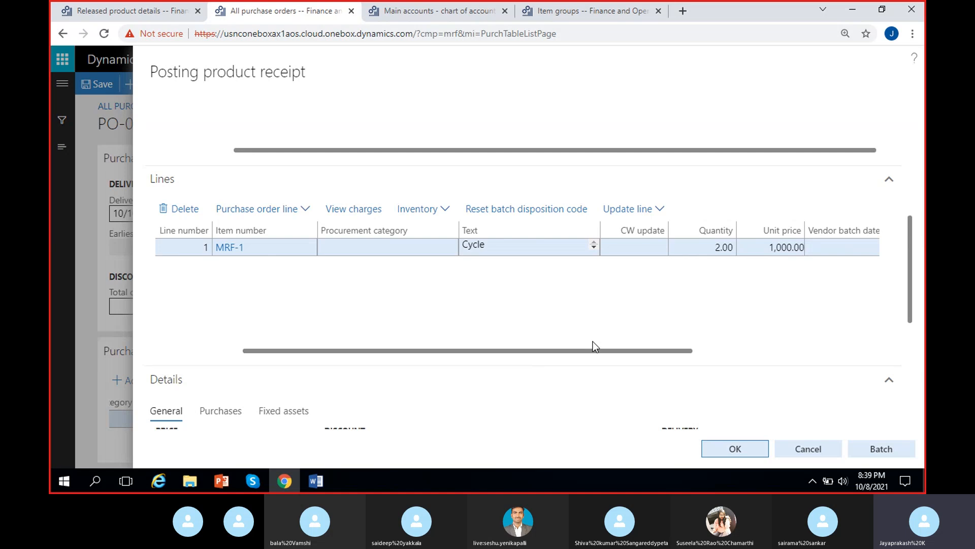
click(717, 247)
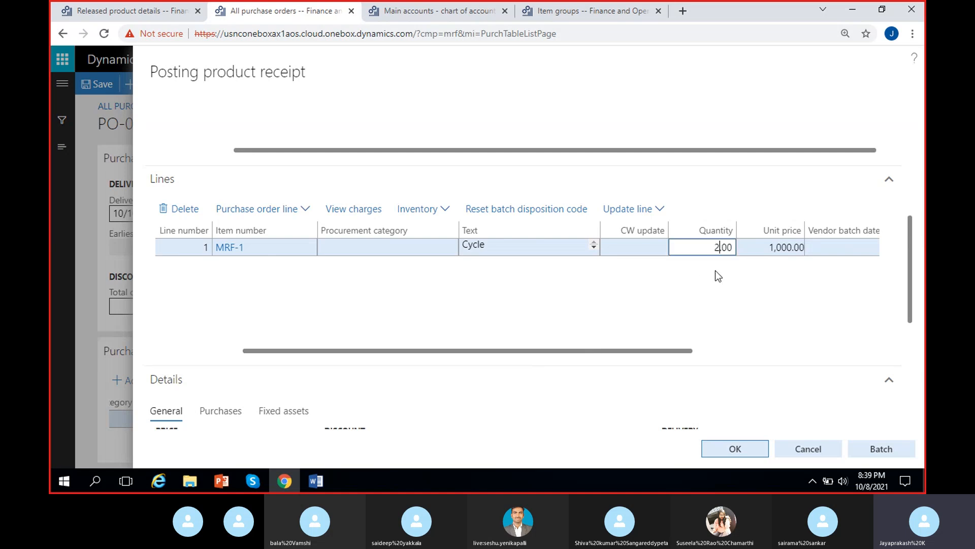
key(Home)
text(1)
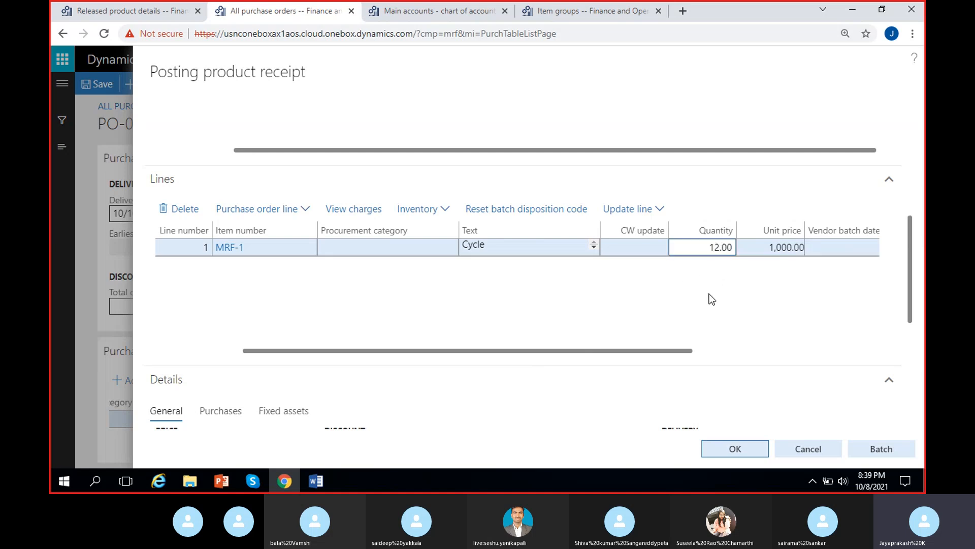
key(Delete)
key(BackSpace)
text(2)
key(Tab)
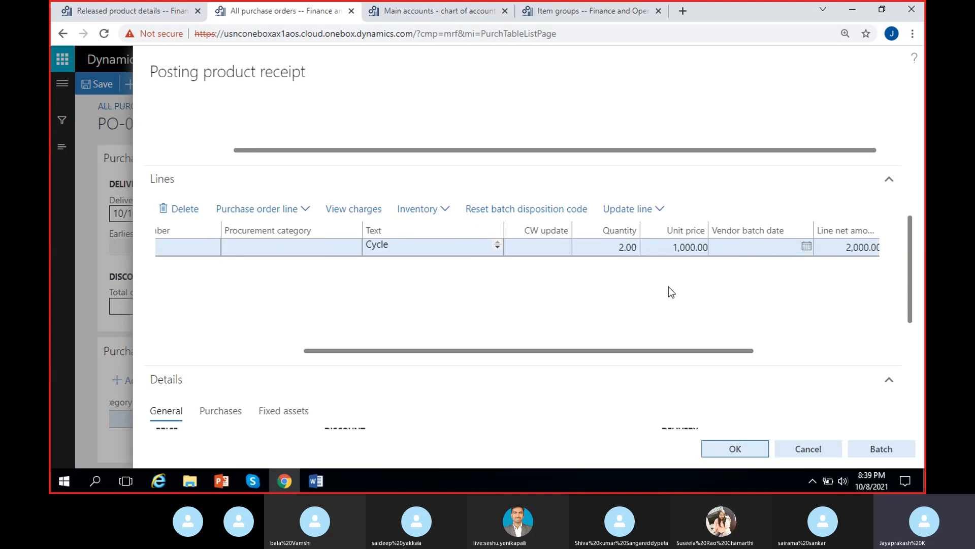
Step: Try to post the product receipt with the current settings
scroll(669, 287, right, 4)
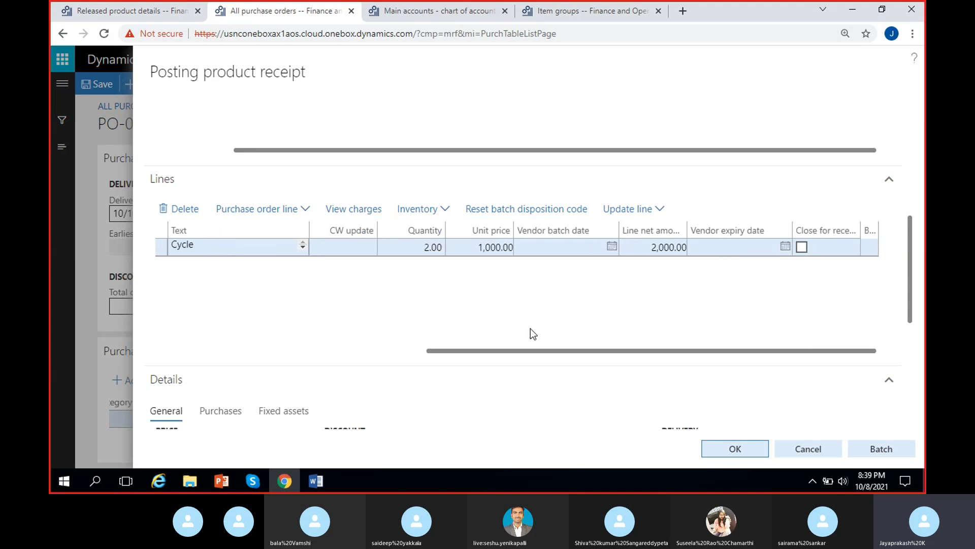
scroll(530, 328, left, 5)
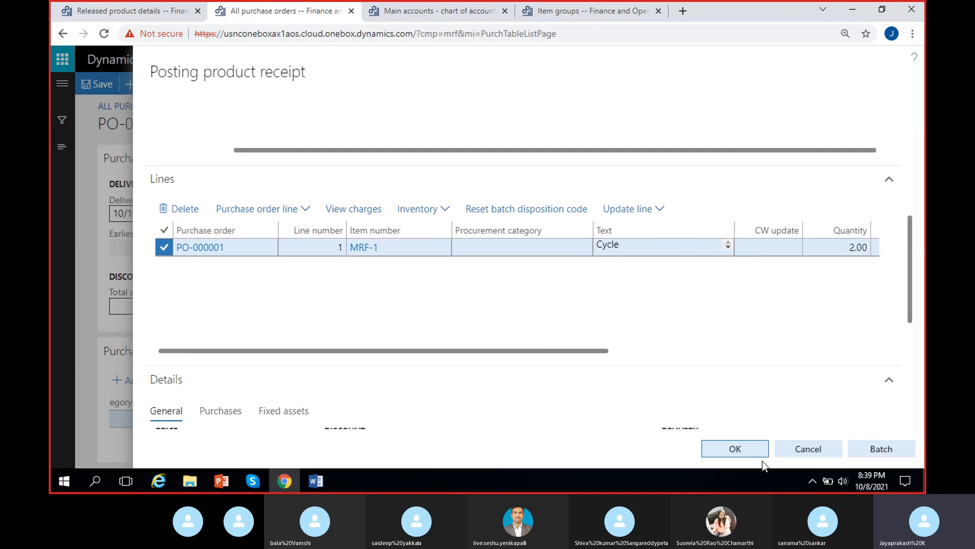
click(739, 448)
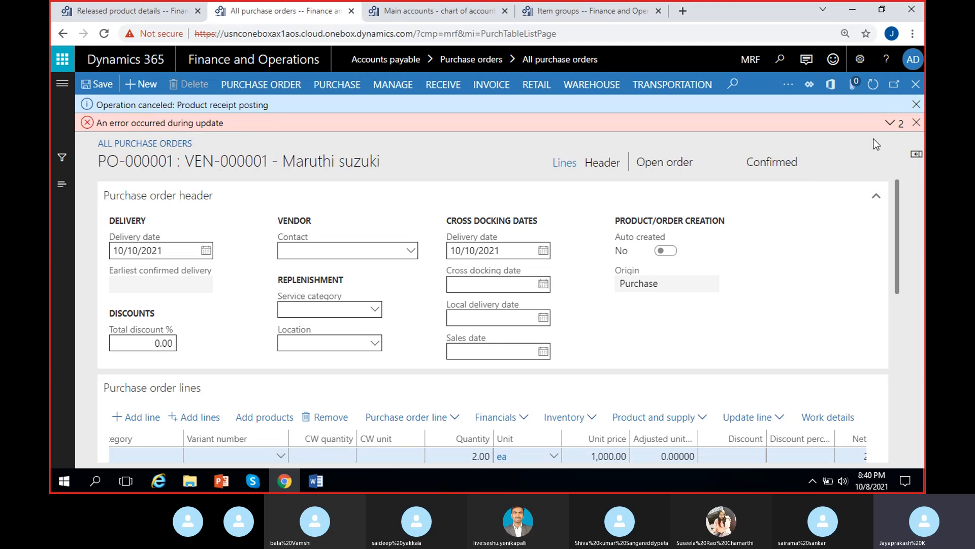
Step: Open the posting error's message details and close the details pane
click(890, 122)
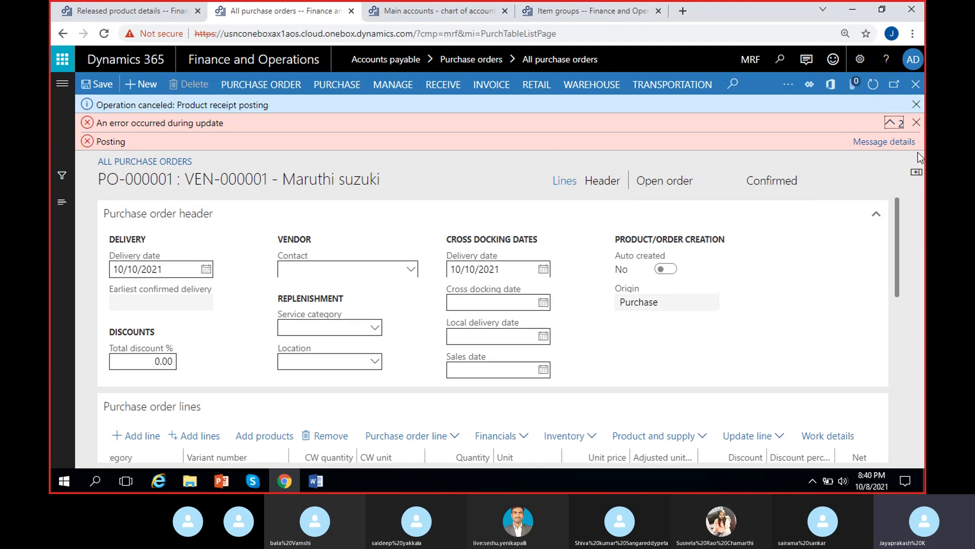
click(891, 142)
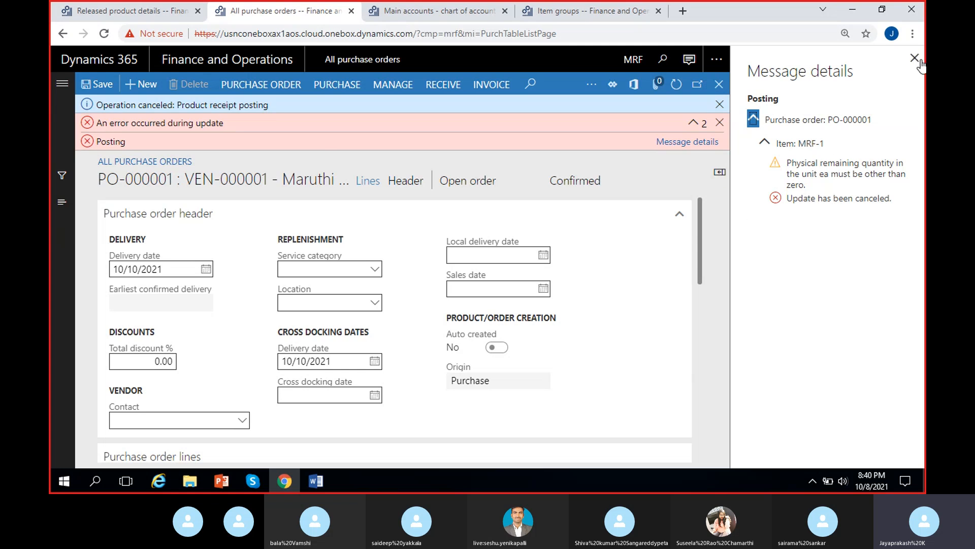
click(890, 163)
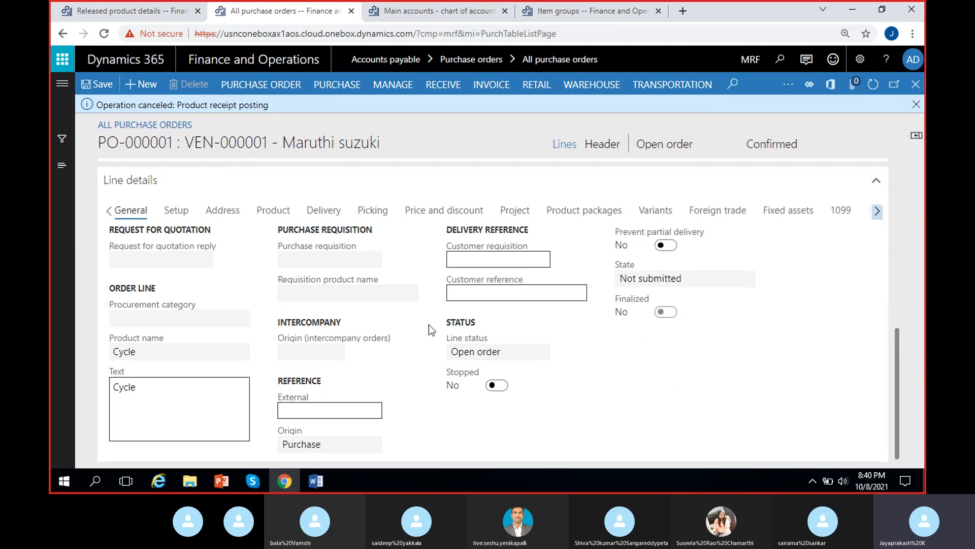
Step: Inspect the order line's General, Product and Financial dimensions details
scroll(477, 404, up, 1)
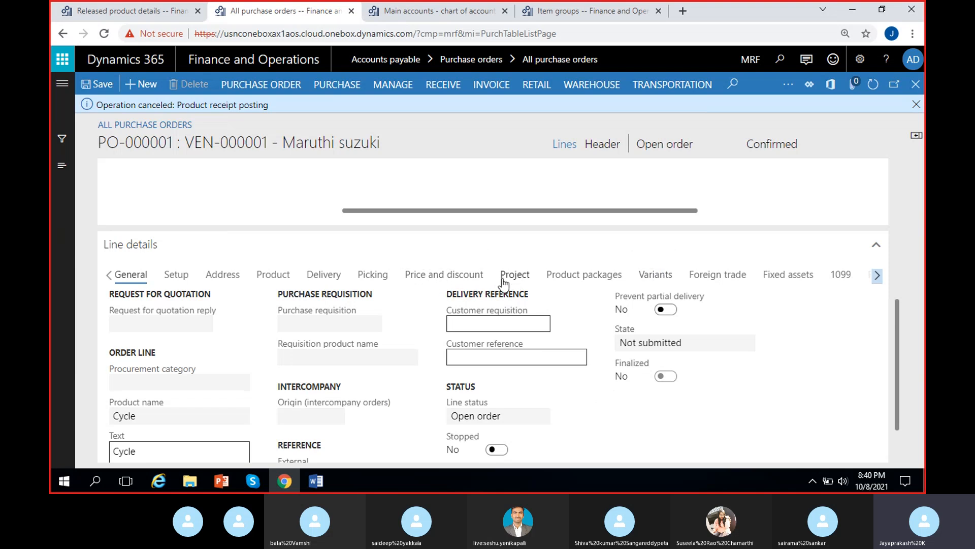
click(275, 278)
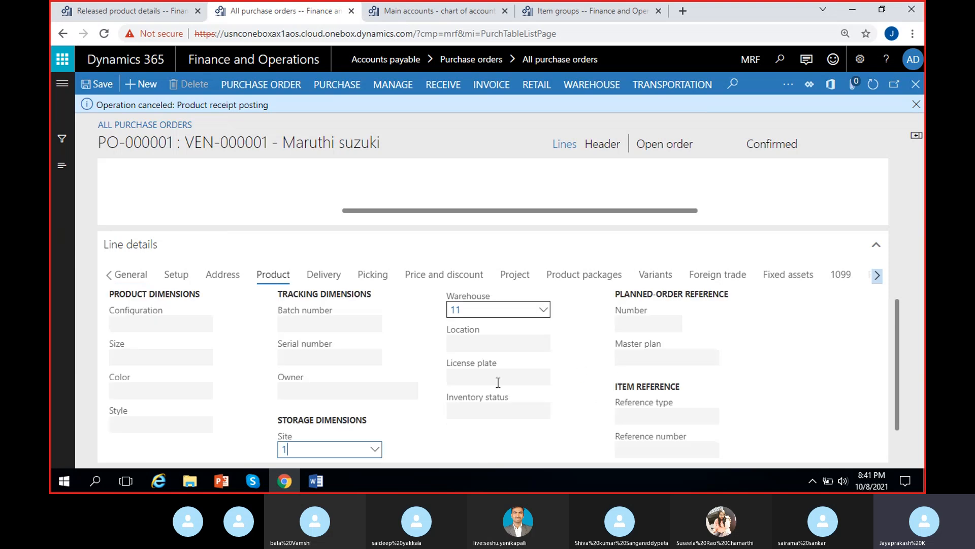
scroll(422, 362, down, 1)
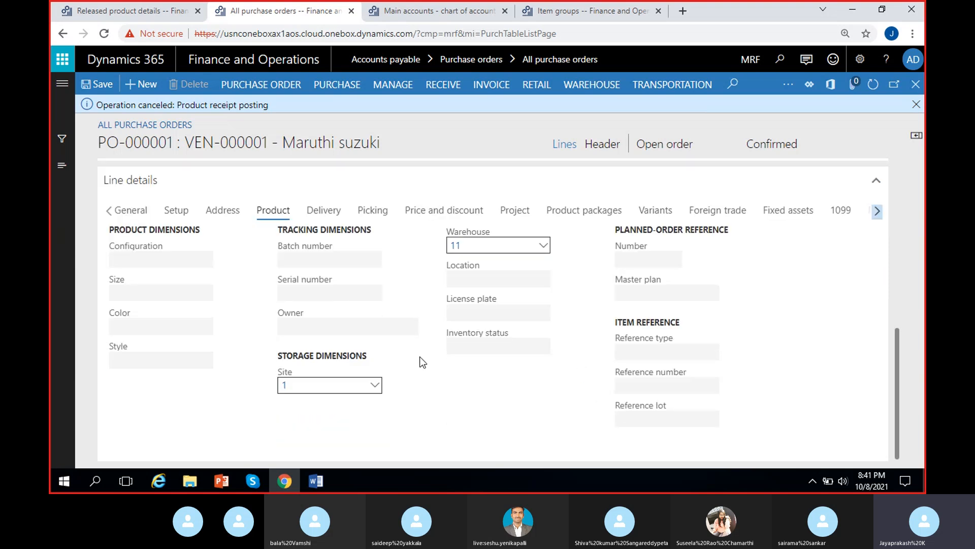
scroll(421, 362, up, 5)
scroll(419, 362, down, 4)
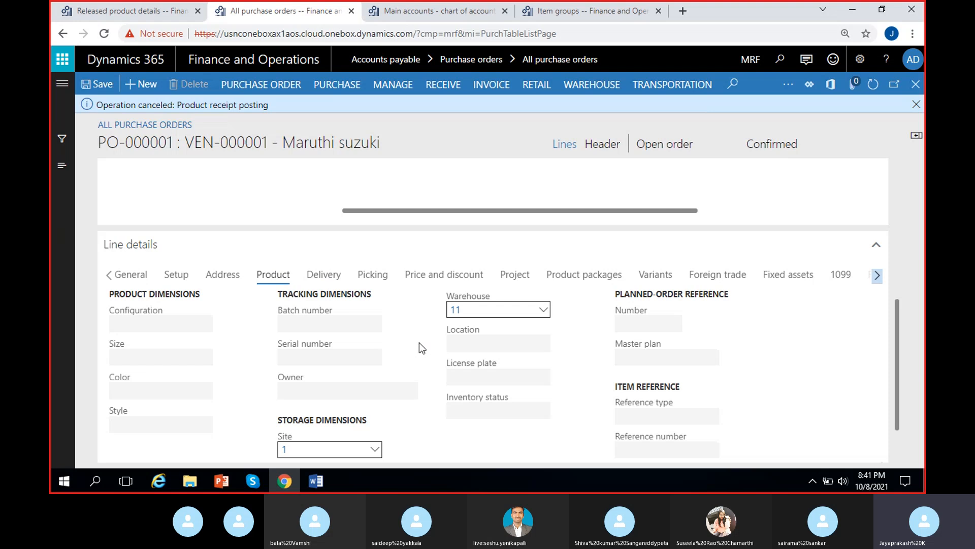
click(876, 276)
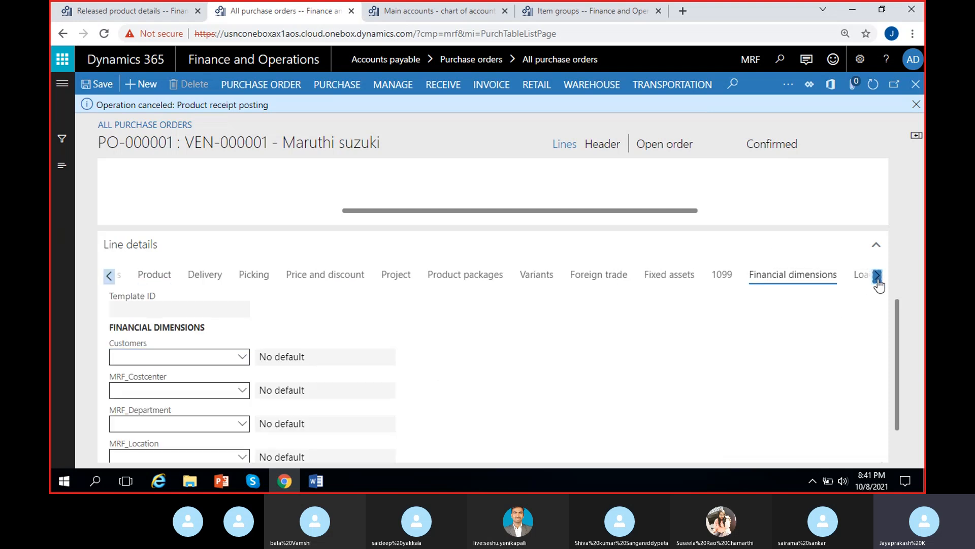
click(108, 277)
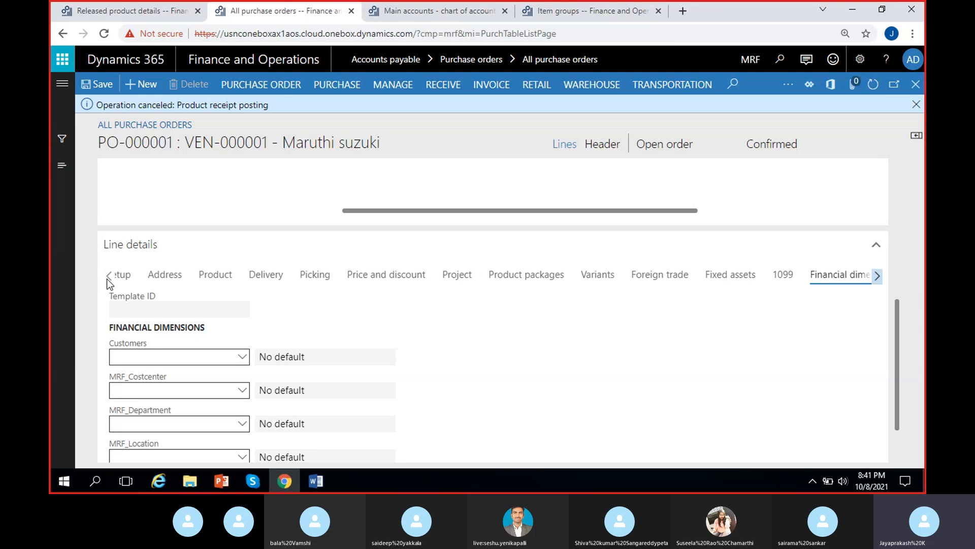
click(107, 277)
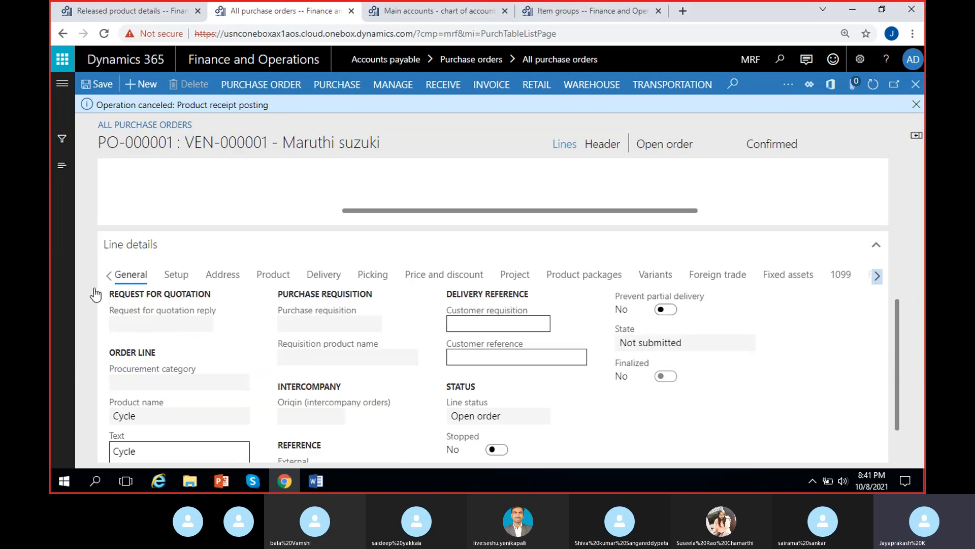
scroll(245, 349, up, 3)
scroll(245, 348, up, 1)
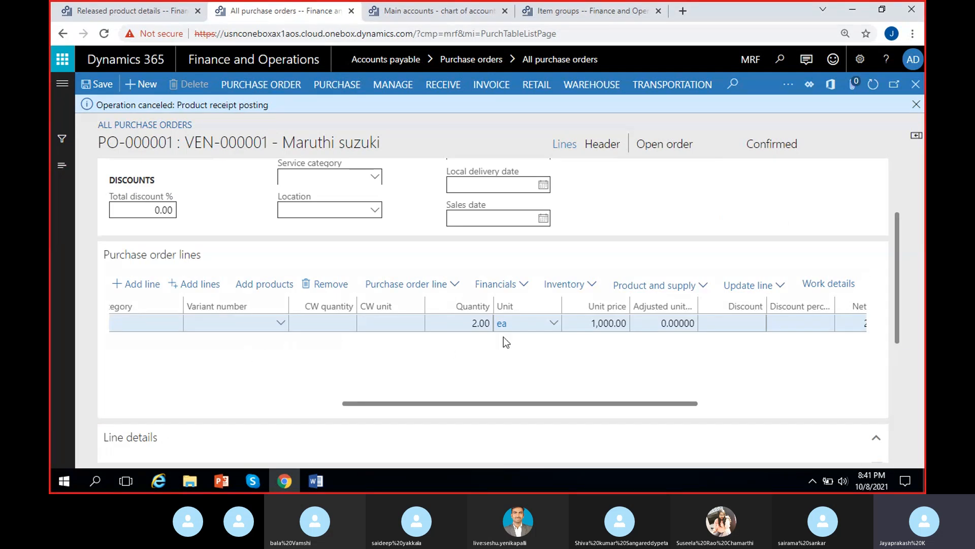
Step: Open the details of the line's unit ea and inspect its unit class and system of units
right_click(549, 324)
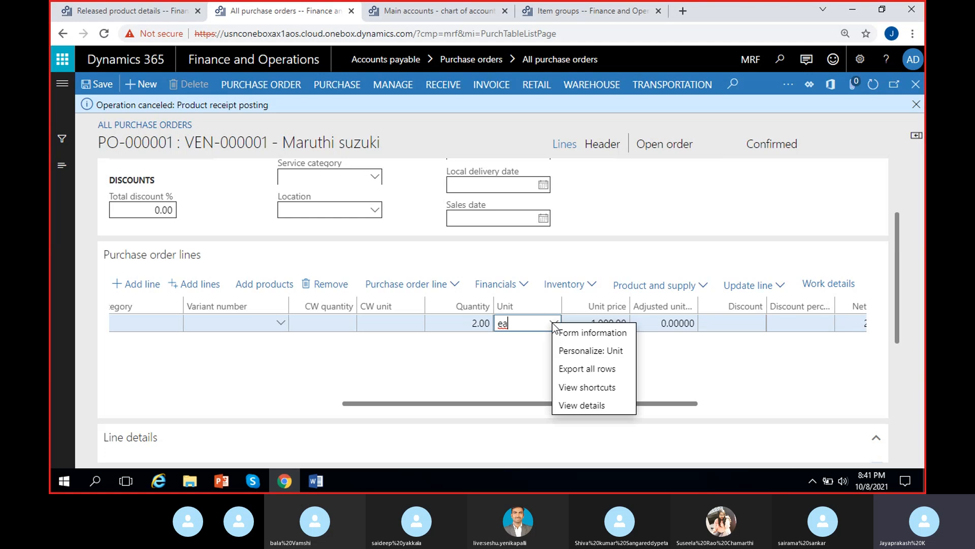
click(565, 406)
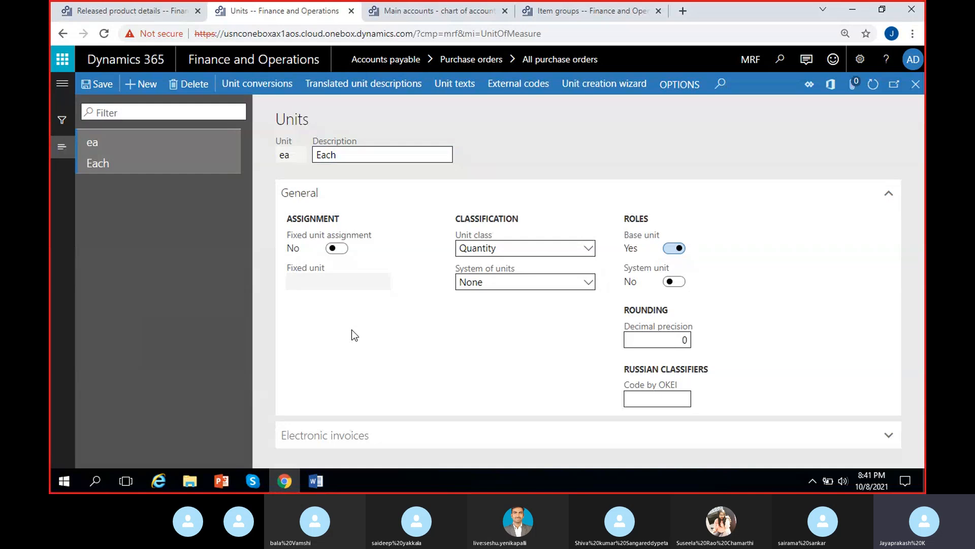
click(493, 247)
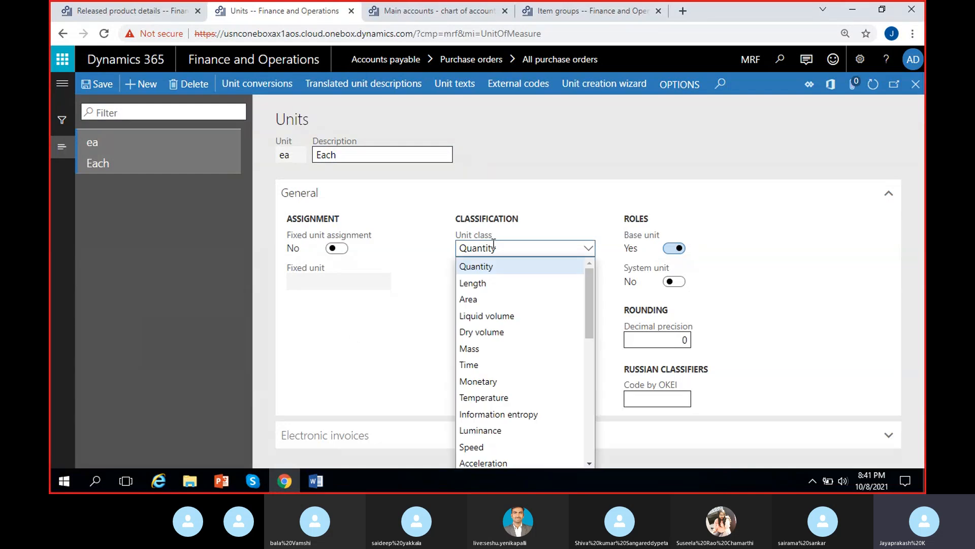
click(388, 314)
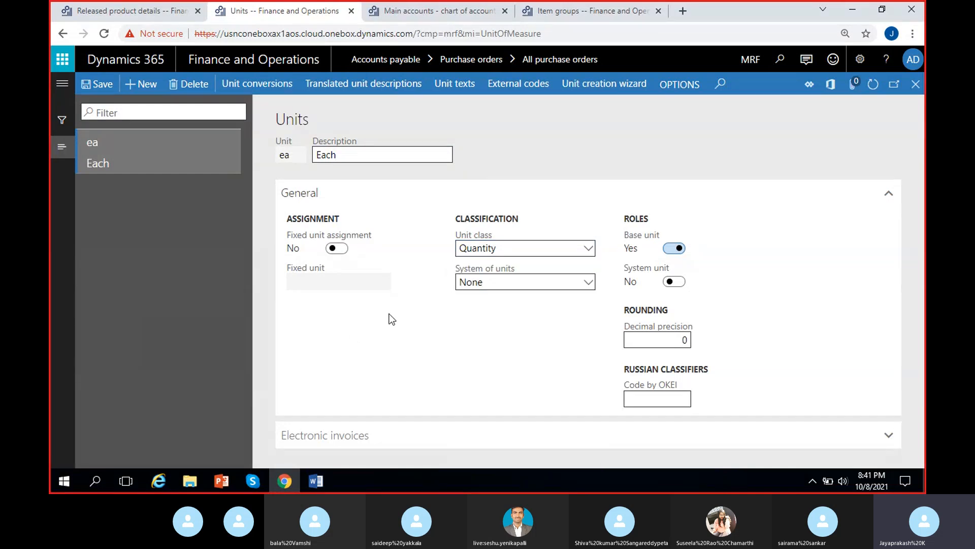
click(488, 279)
click(488, 280)
click(916, 84)
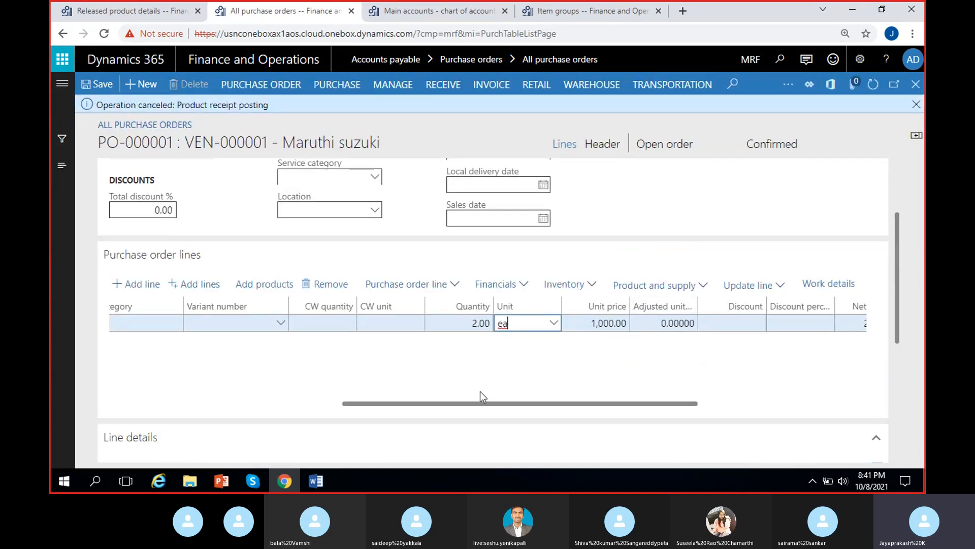
Step: Open the released product details of item MRF-1 from the purchase order line
scroll(388, 415, left, 5)
click(316, 331)
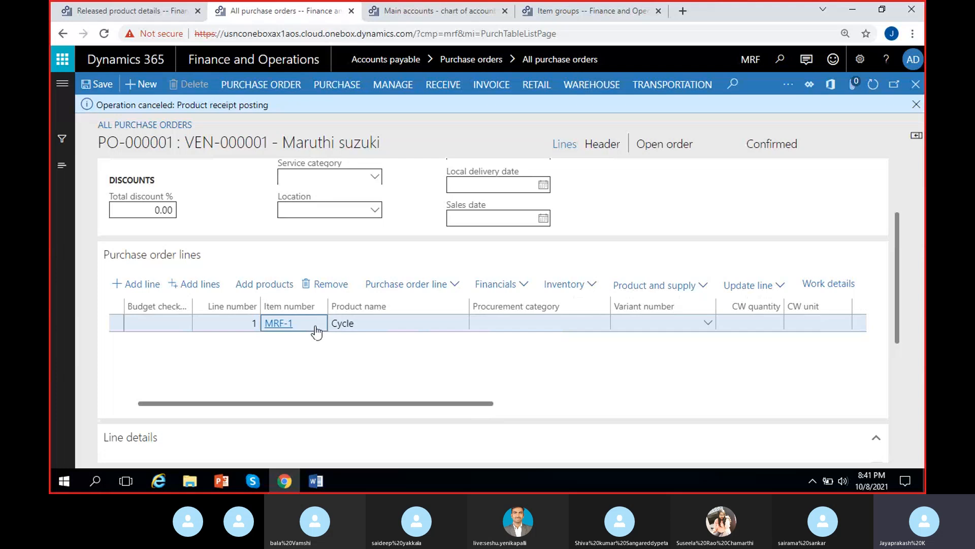
right_click(316, 331)
click(325, 429)
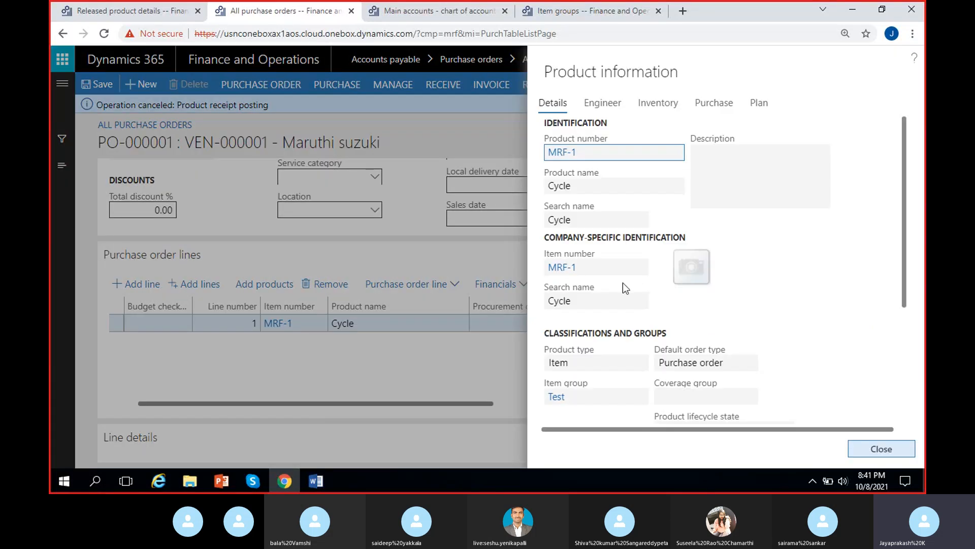
click(564, 268)
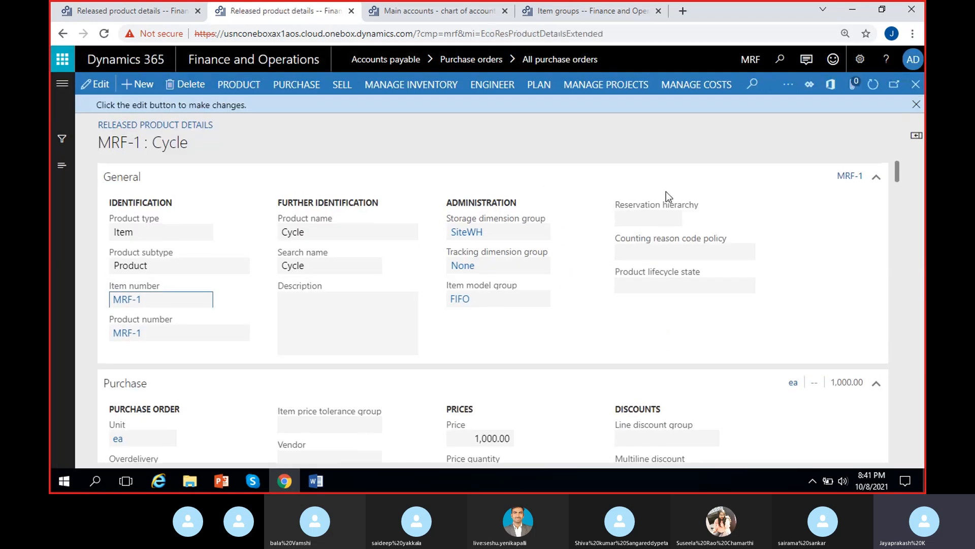
Step: Browse the released product's Manage inventory and Purchase action options
click(917, 105)
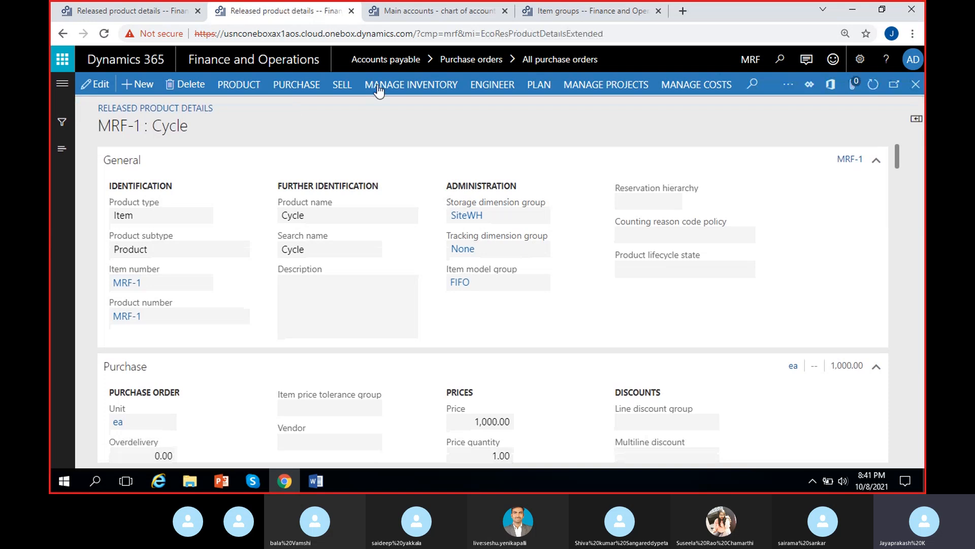
click(416, 87)
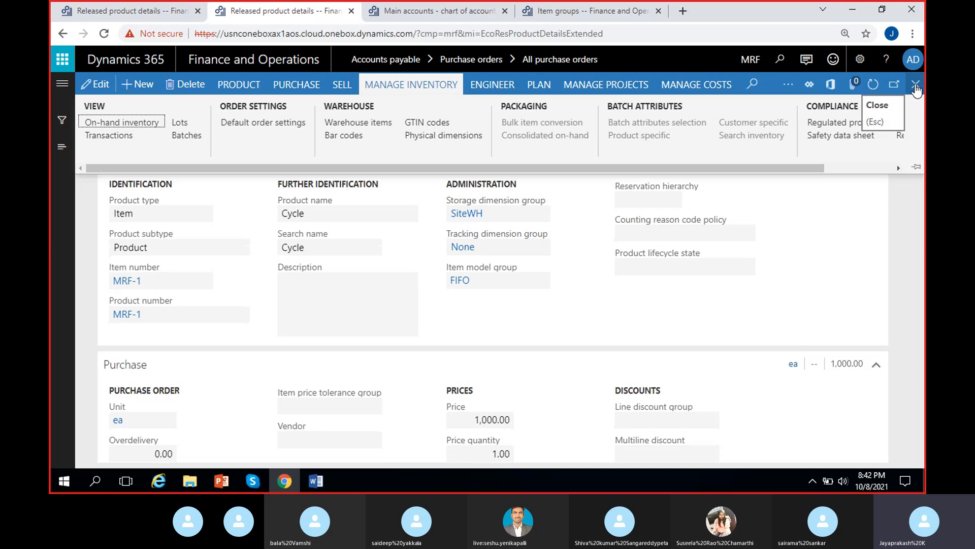
click(300, 85)
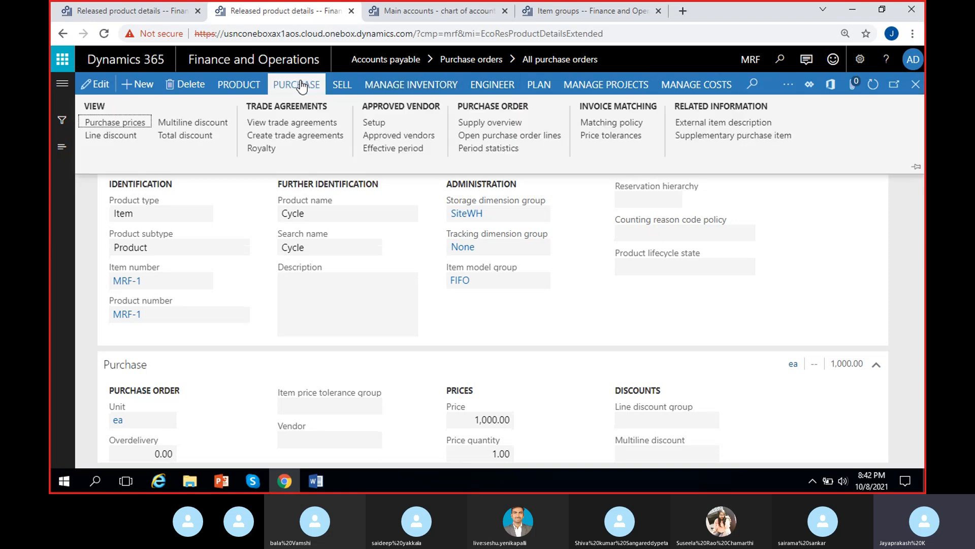
Step: Examine the item's product information, including its Inventory order settings and on-hand quantities
click(915, 85)
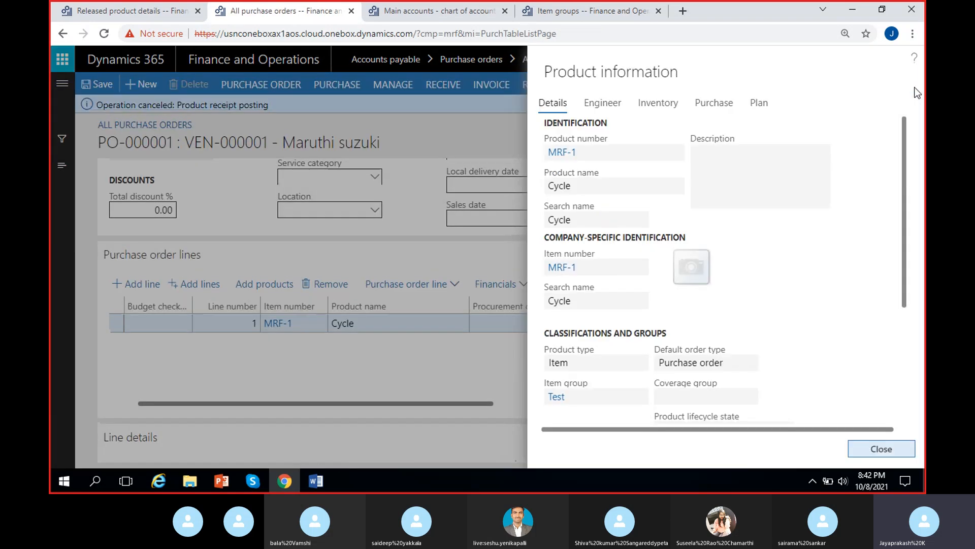
click(667, 112)
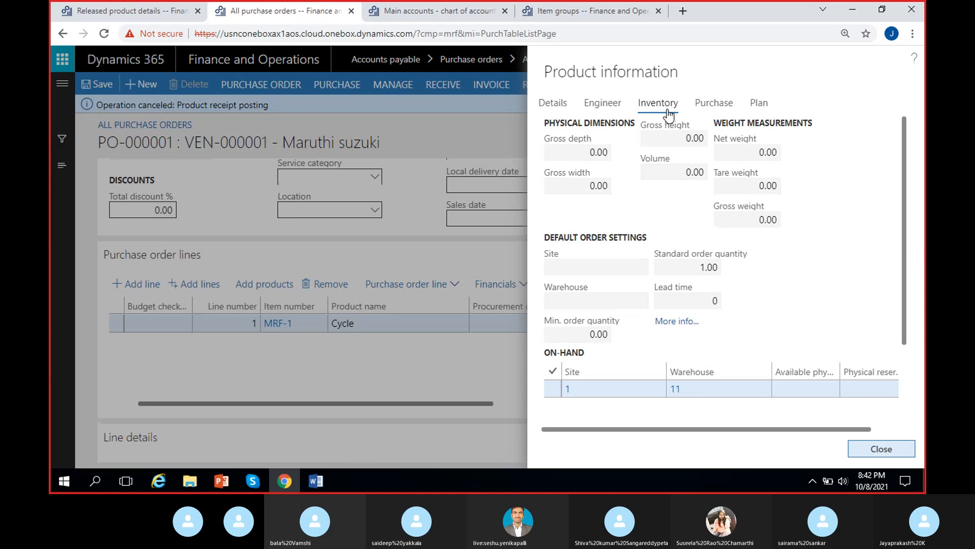
drag(675, 429, 812, 427)
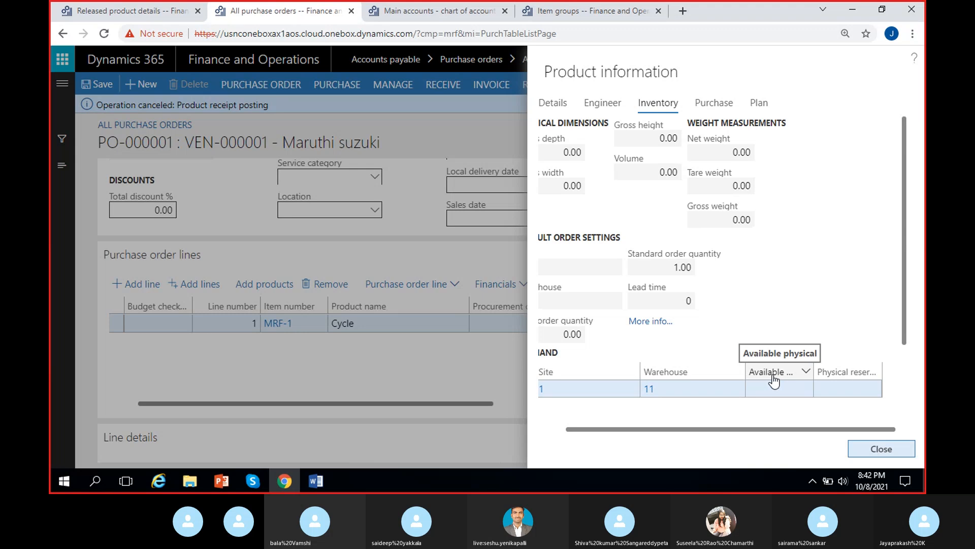
click(757, 394)
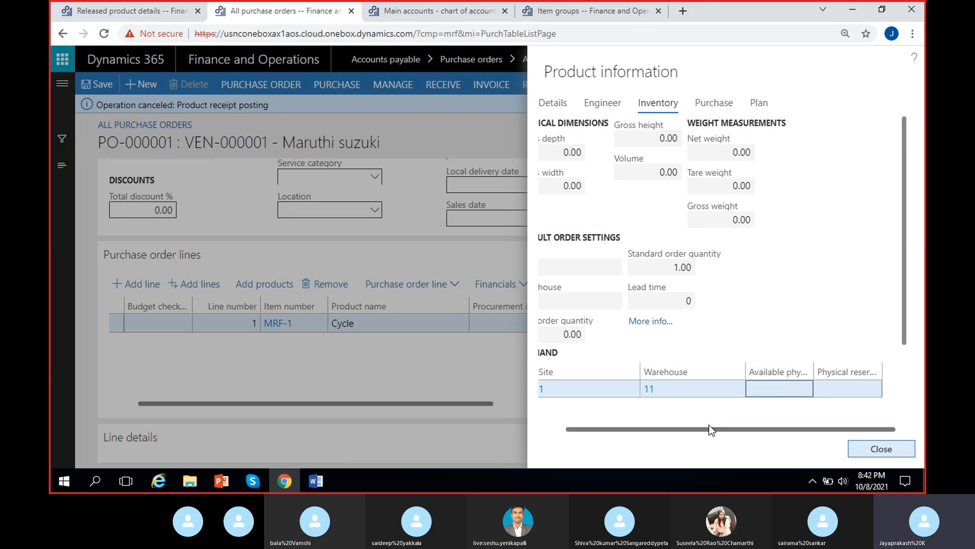
drag(709, 427, 533, 425)
click(523, 412)
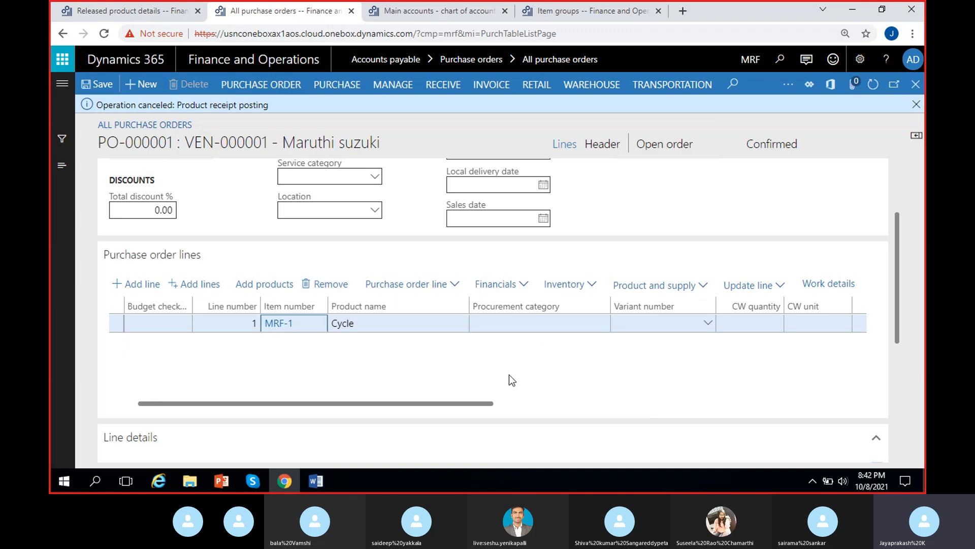
Step: Post a product receipt for the purchase order with product receipt number PRN-21
click(443, 86)
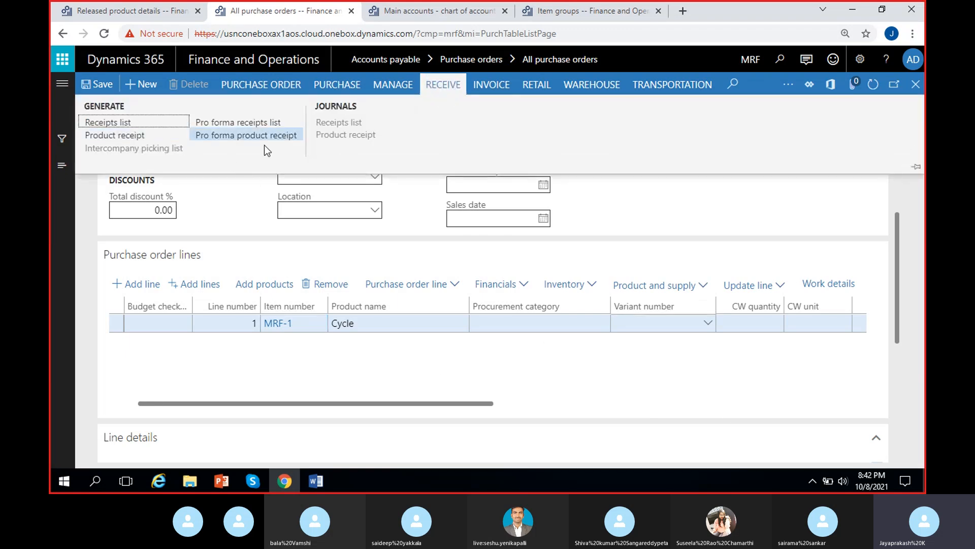
click(127, 135)
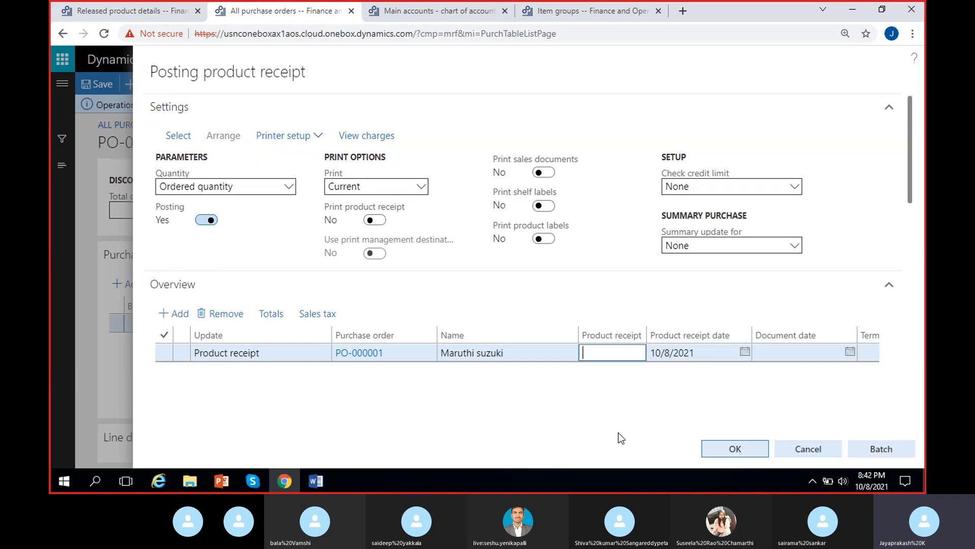
text(PRN-21)
drag(910, 164, 918, 288)
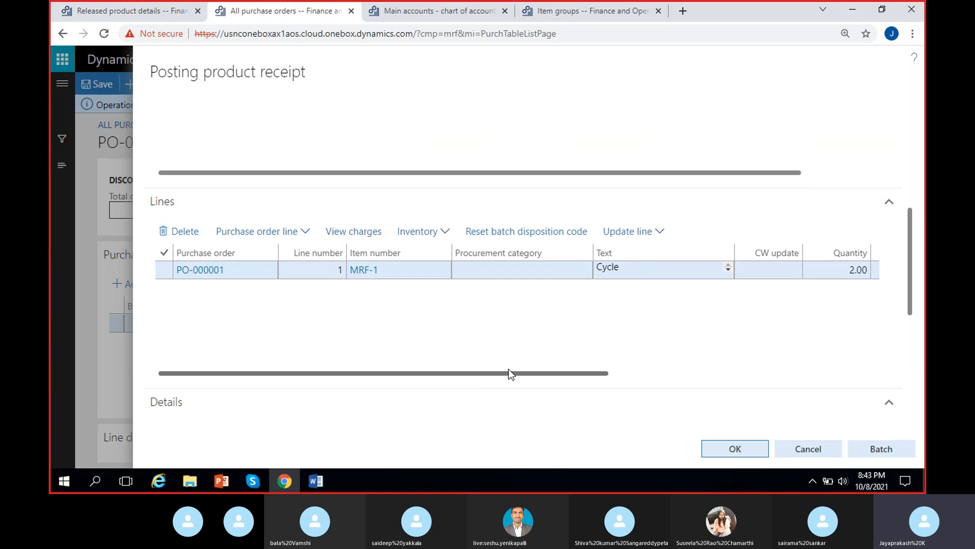
drag(508, 373, 683, 373)
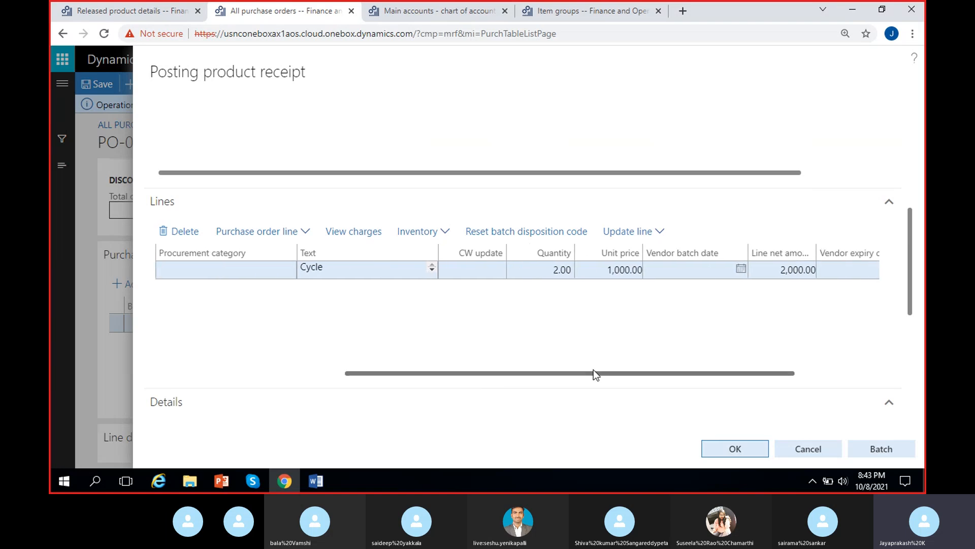
drag(594, 373, 685, 374)
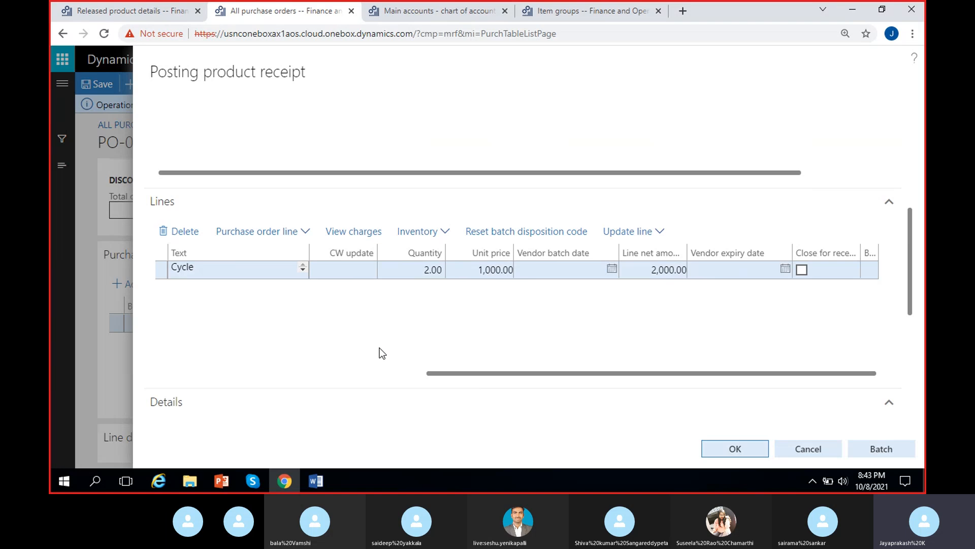
click(380, 374)
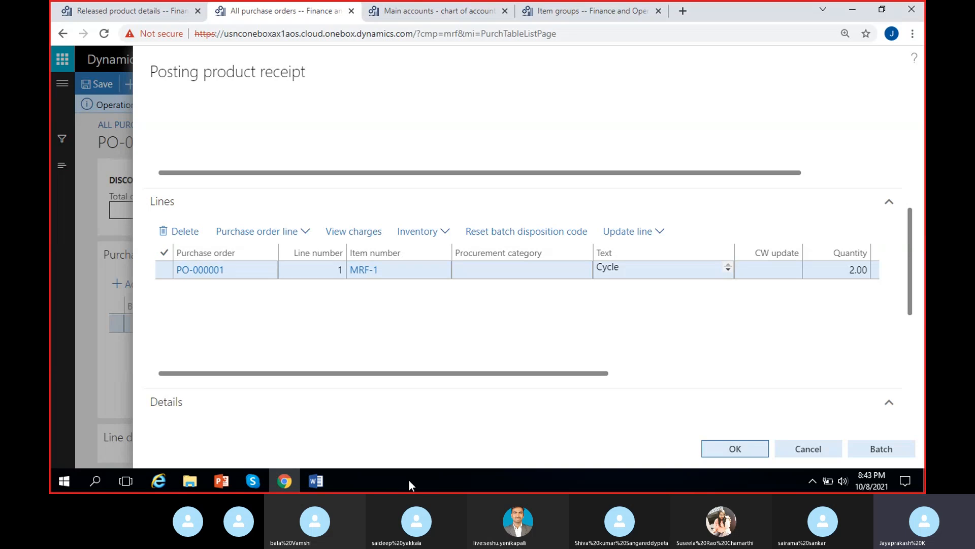
drag(528, 374, 362, 378)
click(733, 451)
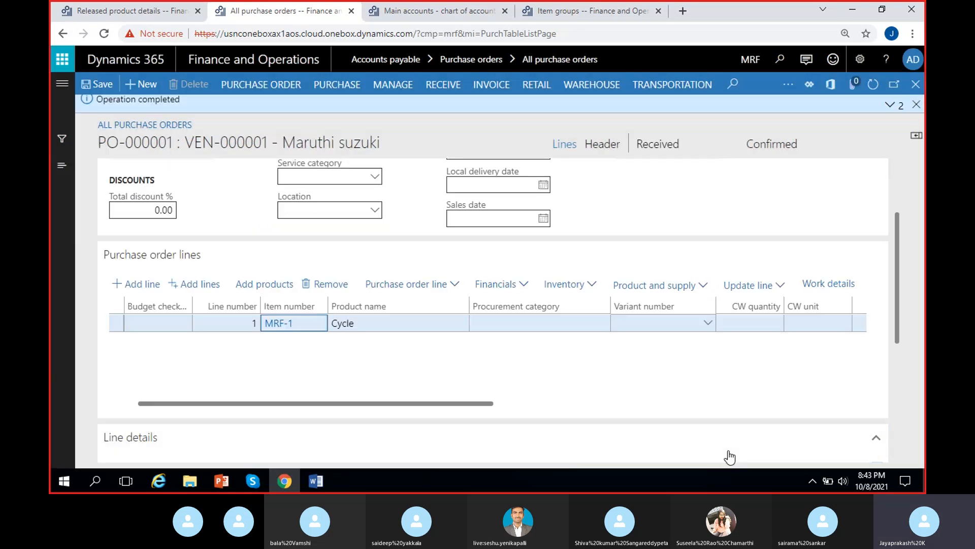
Step: Dismiss the notification messages and examine the purchase order's received status
click(887, 107)
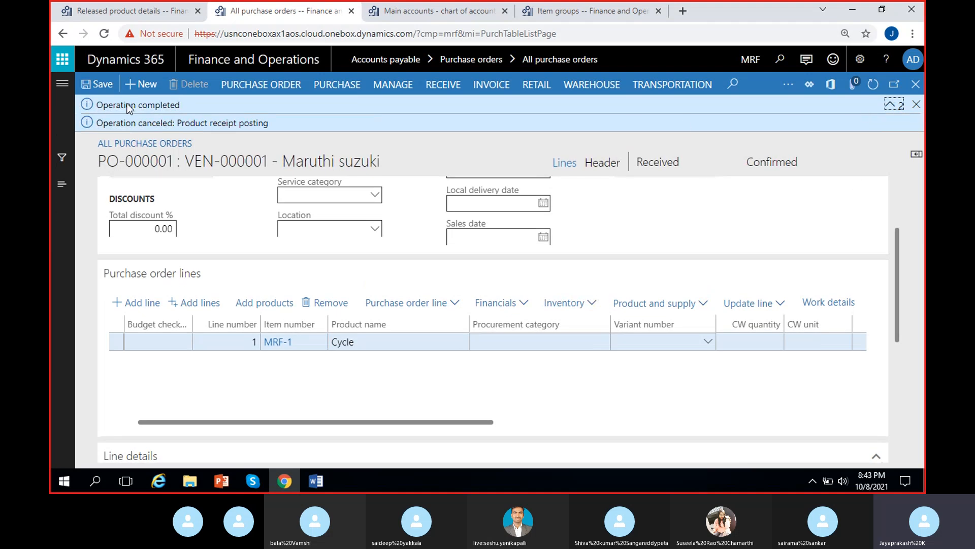
click(916, 105)
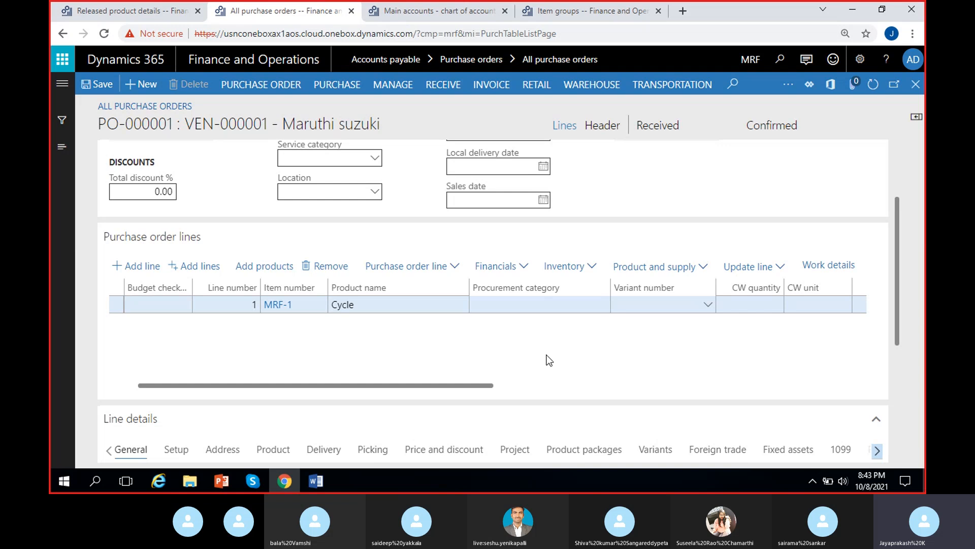
click(443, 85)
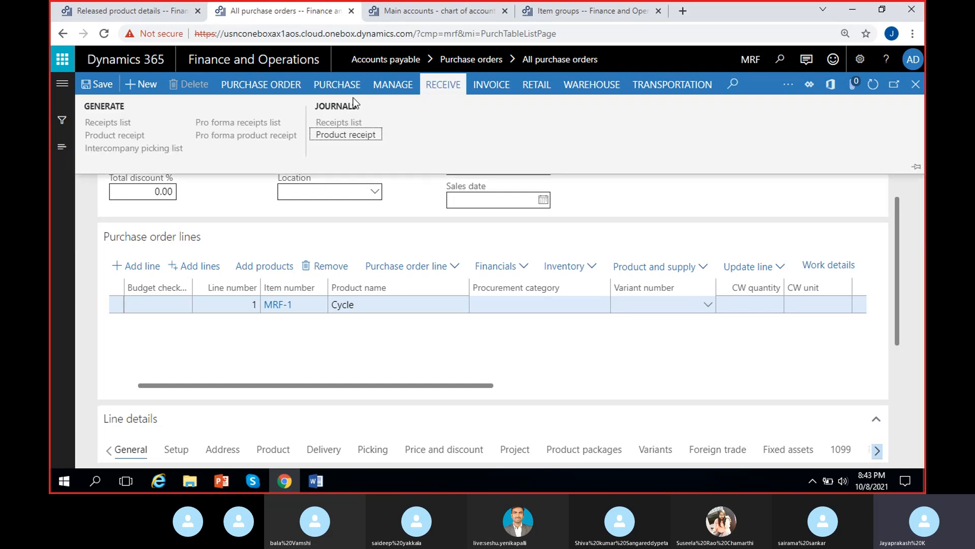
click(554, 365)
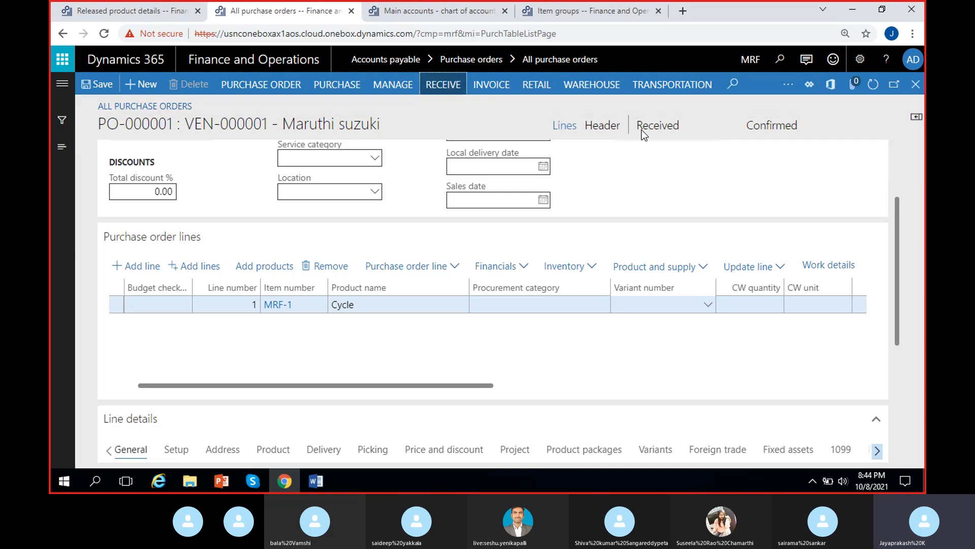
click(683, 125)
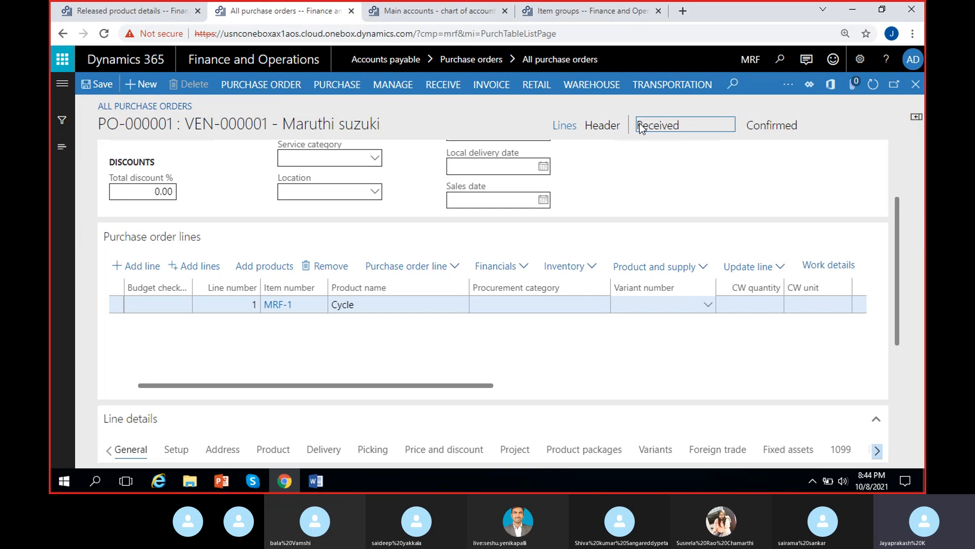
drag(638, 125, 683, 126)
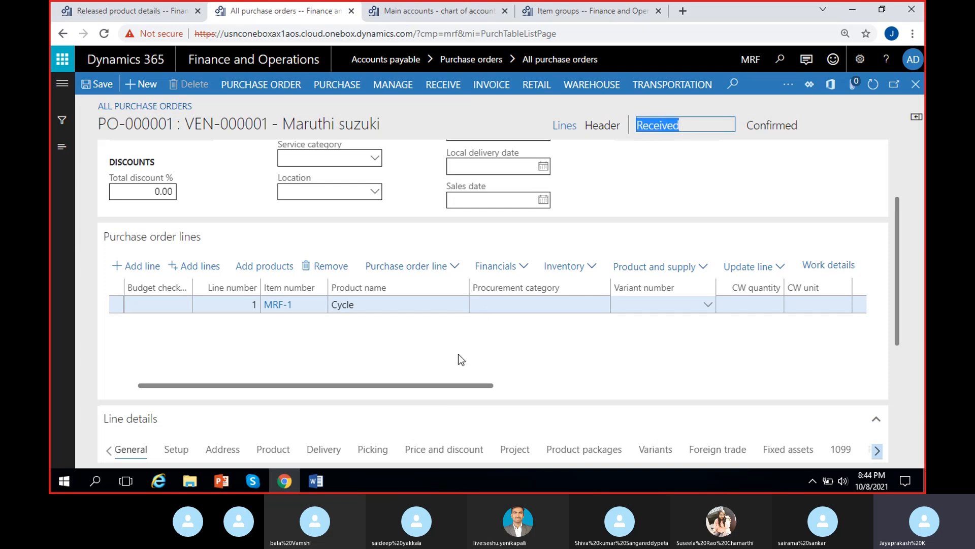
click(606, 346)
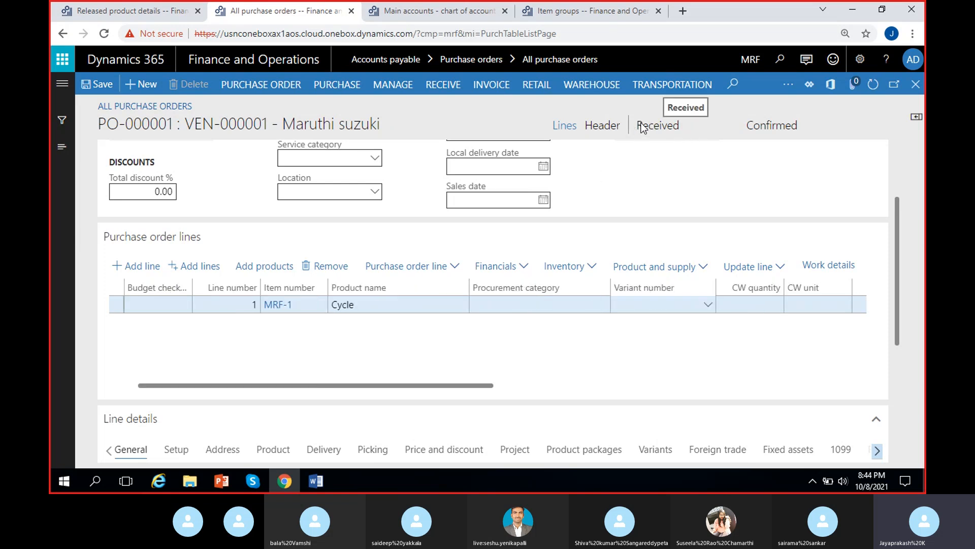
drag(641, 126, 705, 129)
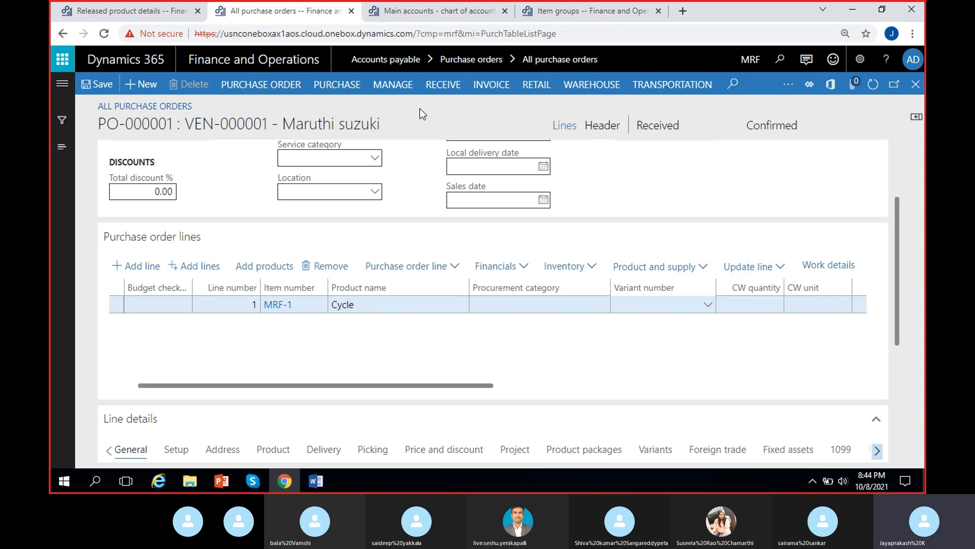
Step: Open the product receipt journal and view the voucher transactions of receipt PRN-21
click(437, 87)
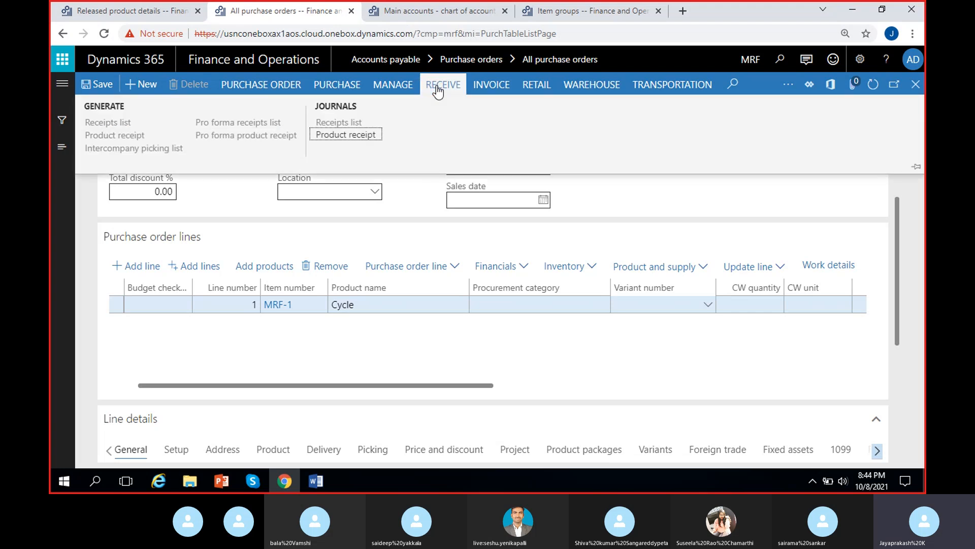
click(355, 137)
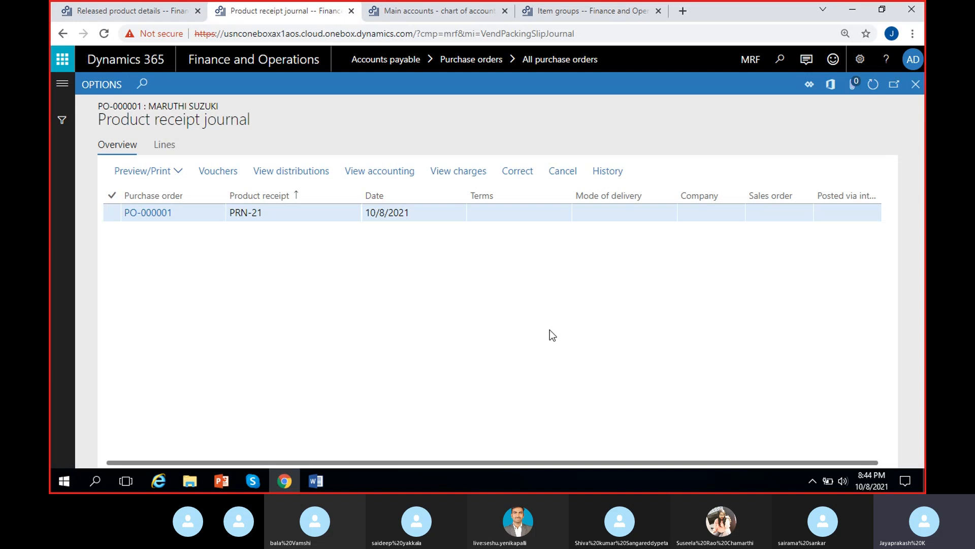
click(276, 212)
drag(407, 213, 335, 239)
click(456, 263)
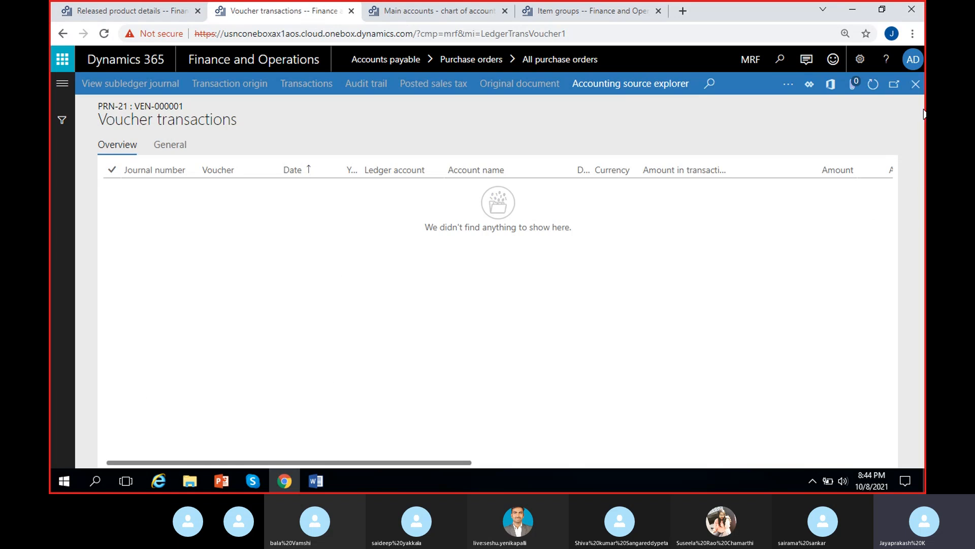
click(916, 84)
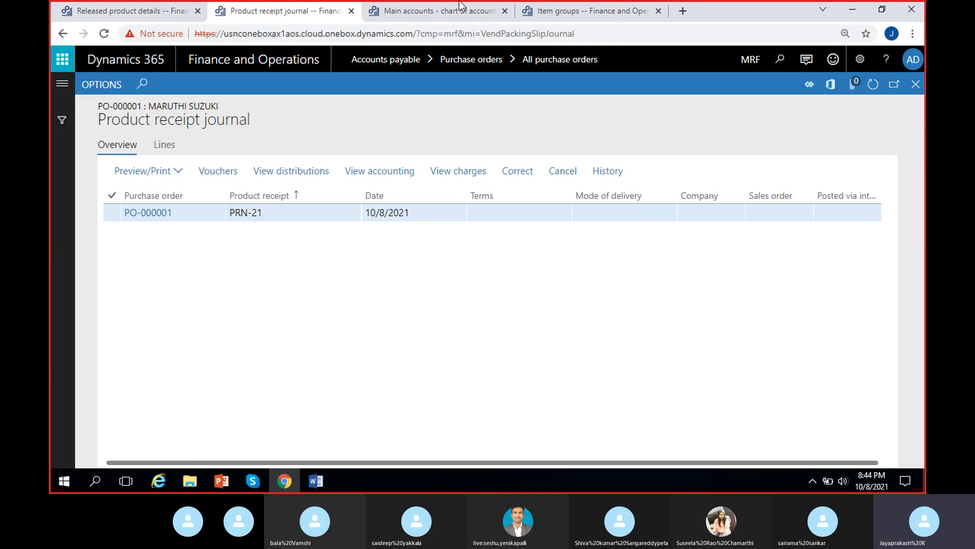
Step: Enable Post product receipt in ledger in the Accounts payable parameters and save
click(142, 13)
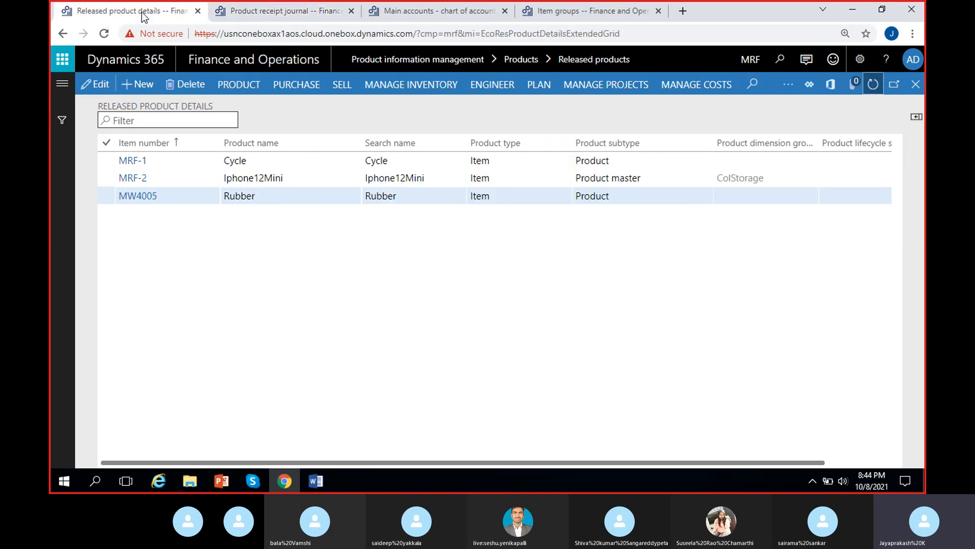
click(62, 84)
click(130, 295)
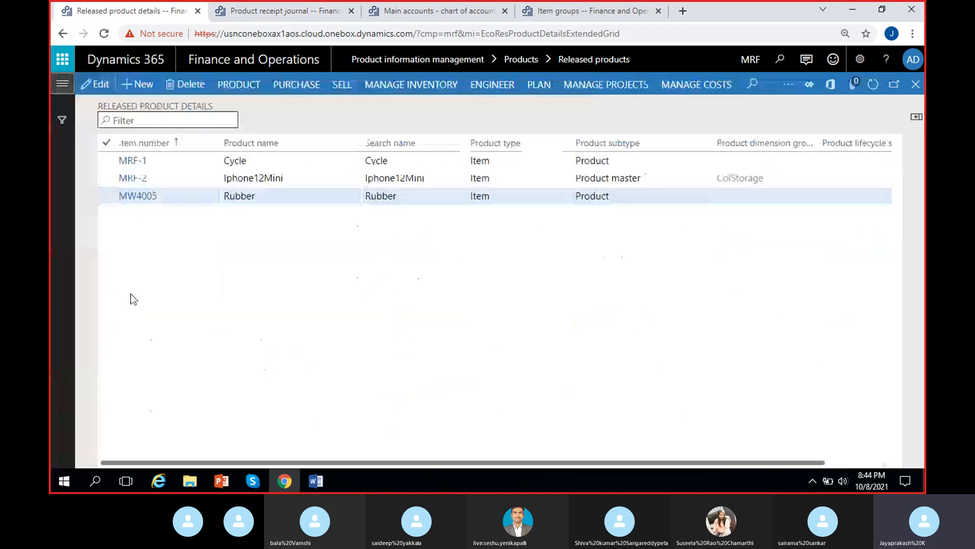
click(56, 85)
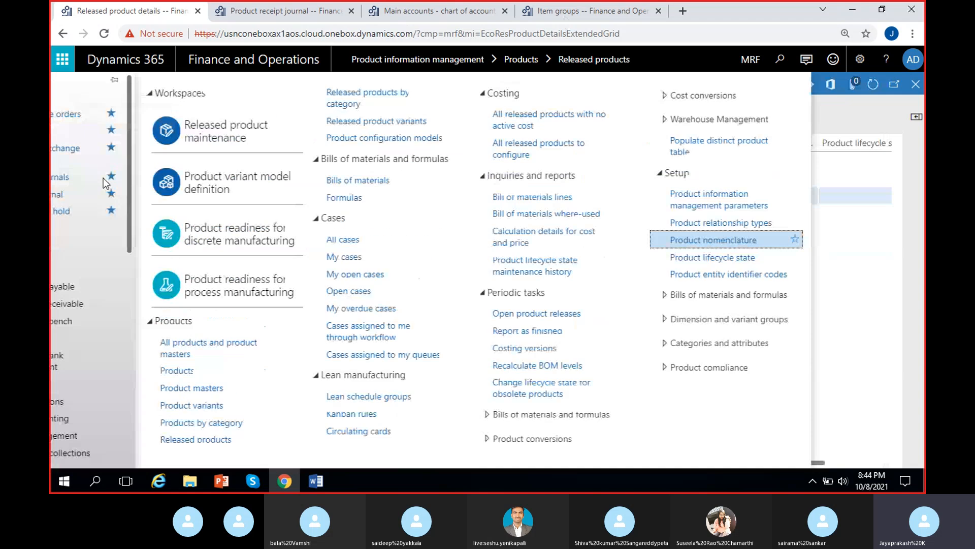
click(116, 286)
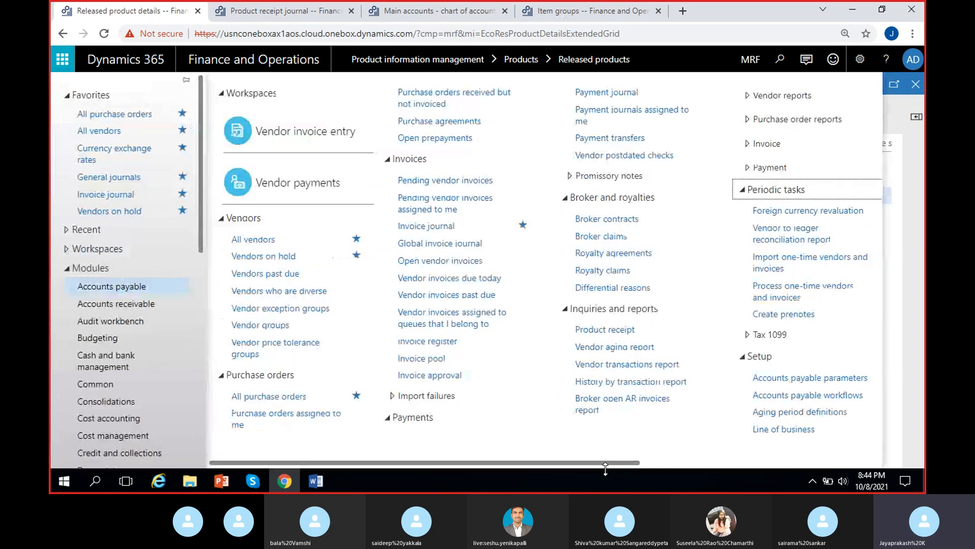
scroll(604, 462, right, 5)
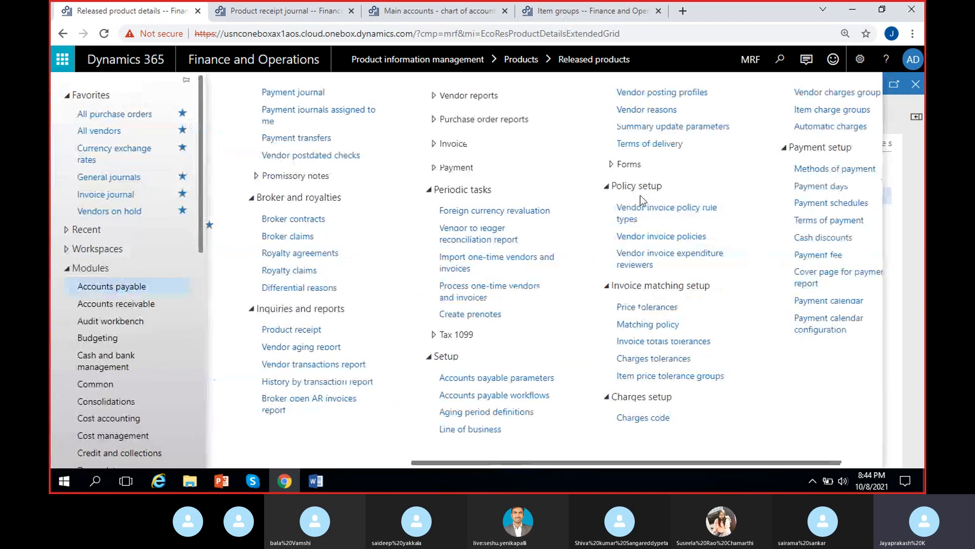
click(490, 382)
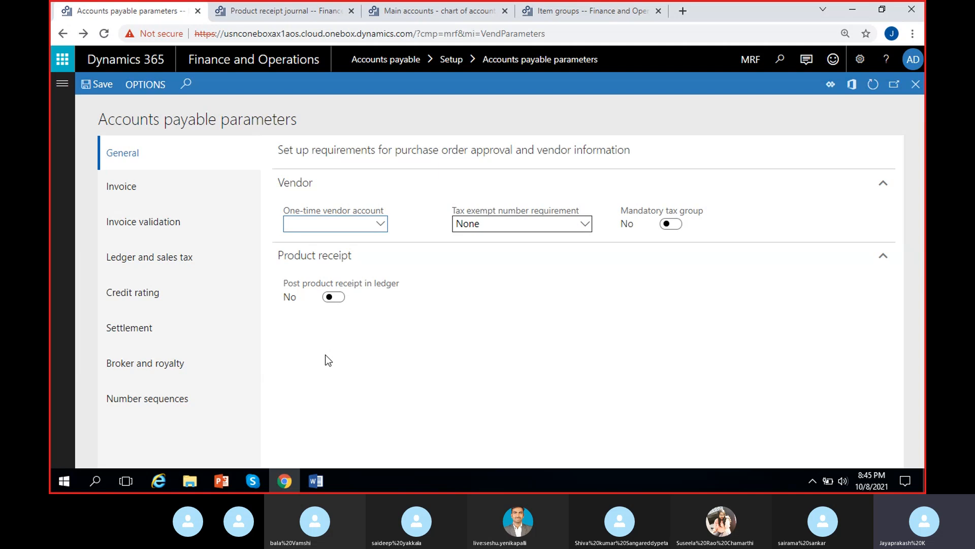
click(330, 298)
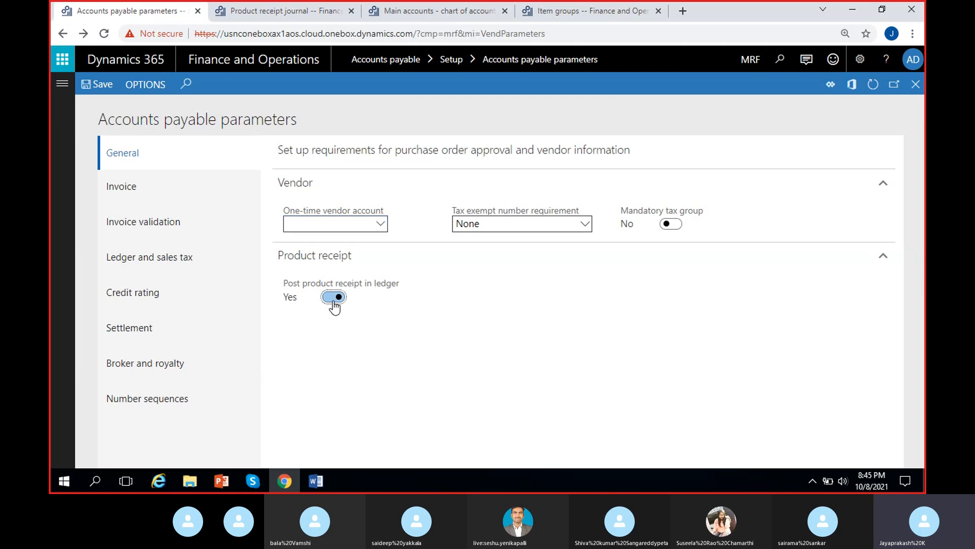
click(103, 86)
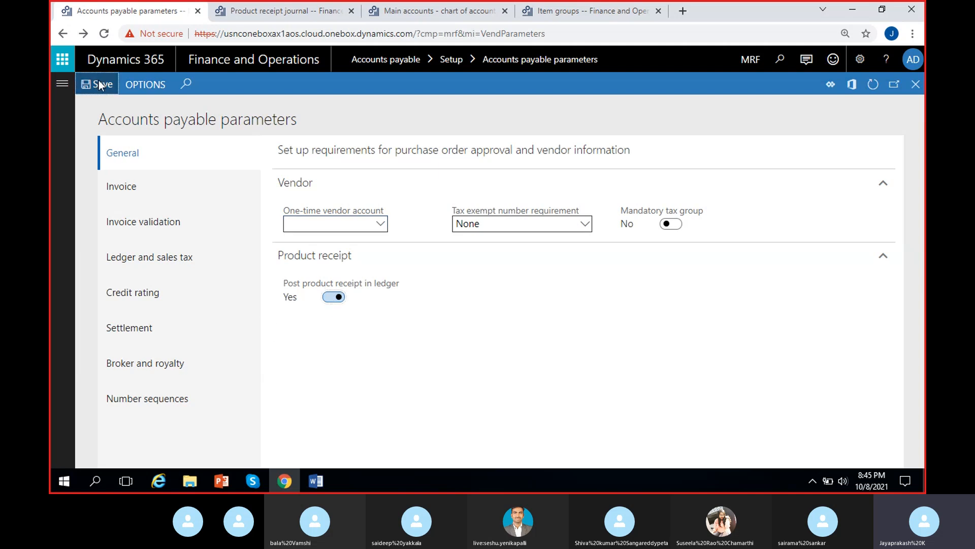
Step: Cancel product receipt PRN-21 in the product receipt journal and close the journal
click(242, 7)
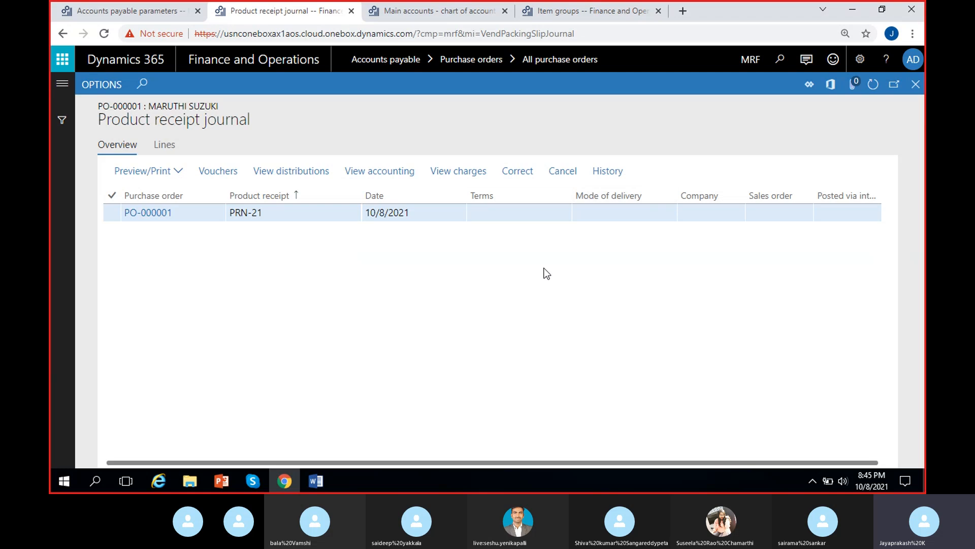
click(563, 175)
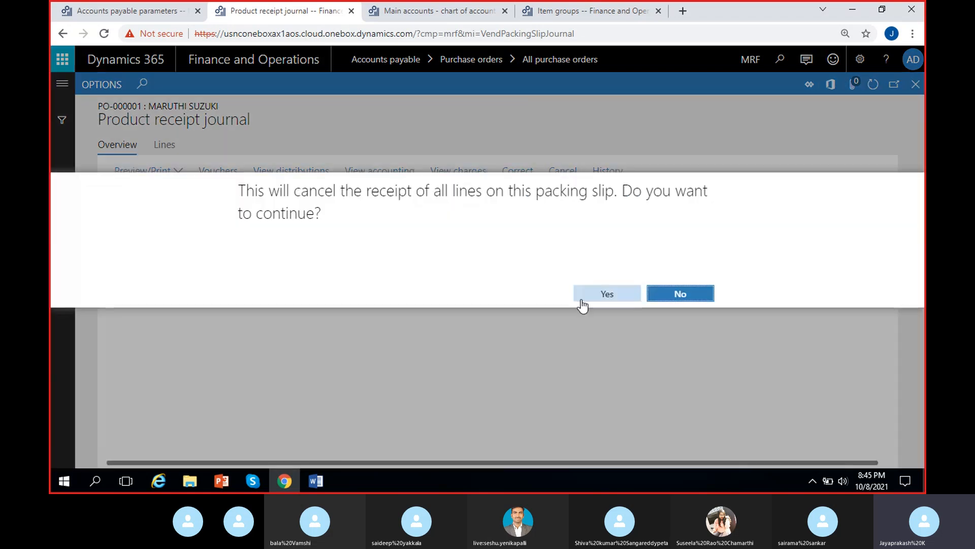
click(595, 298)
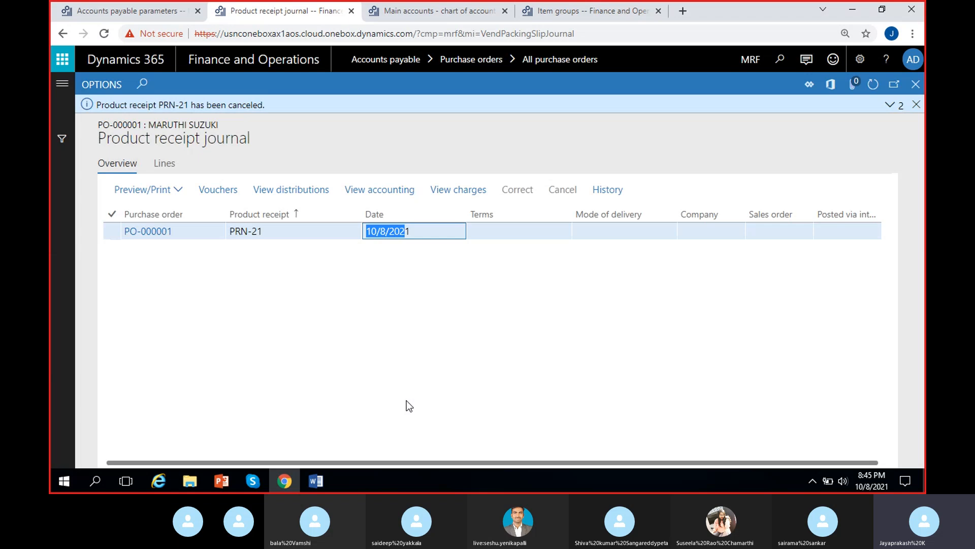
click(385, 361)
click(916, 104)
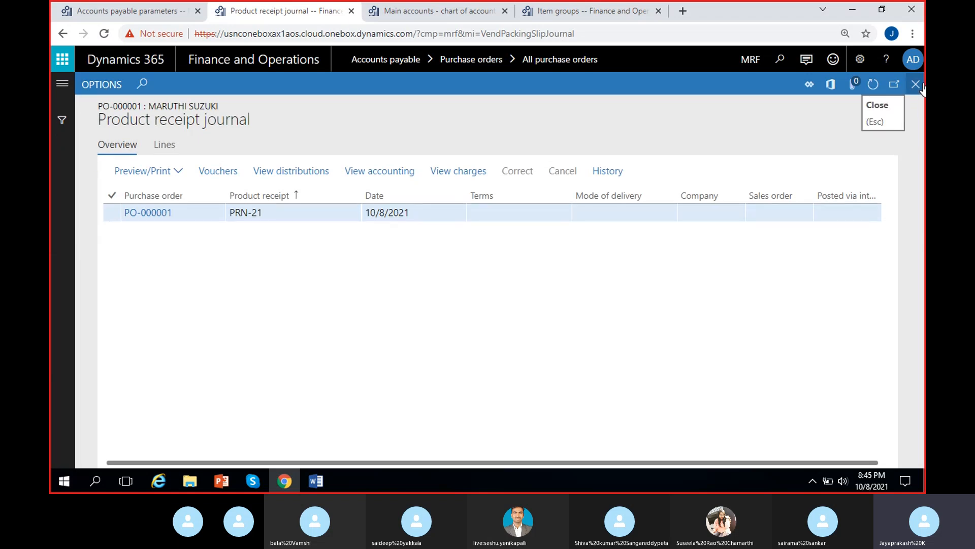
click(920, 84)
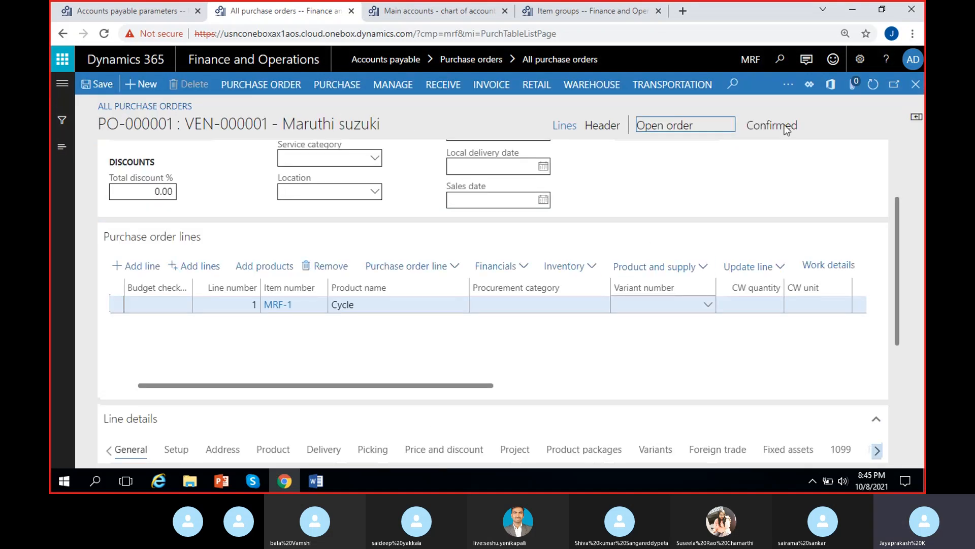
Step: Review the Post product receipt in ledger setting in the Accounts payable parameters, returning to the purchase order
drag(693, 128, 635, 134)
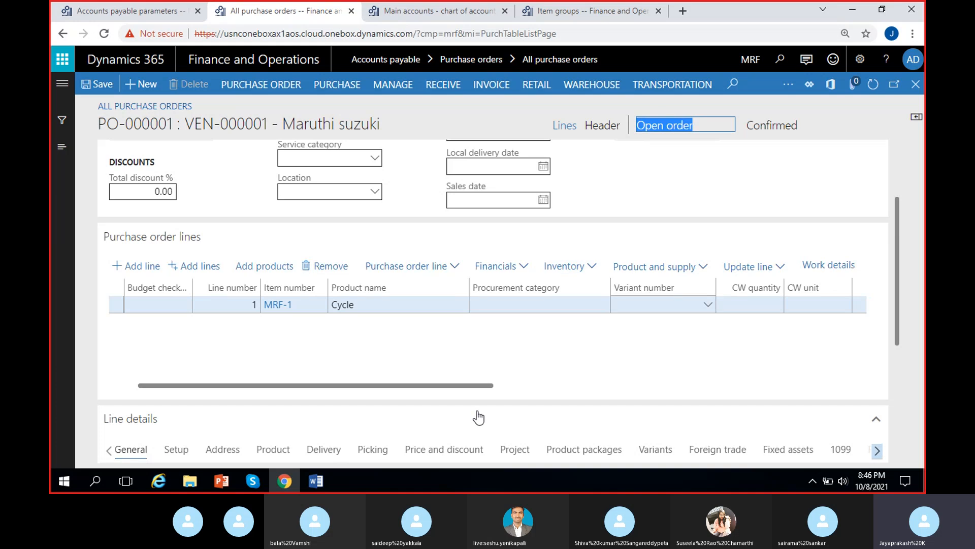
click(451, 359)
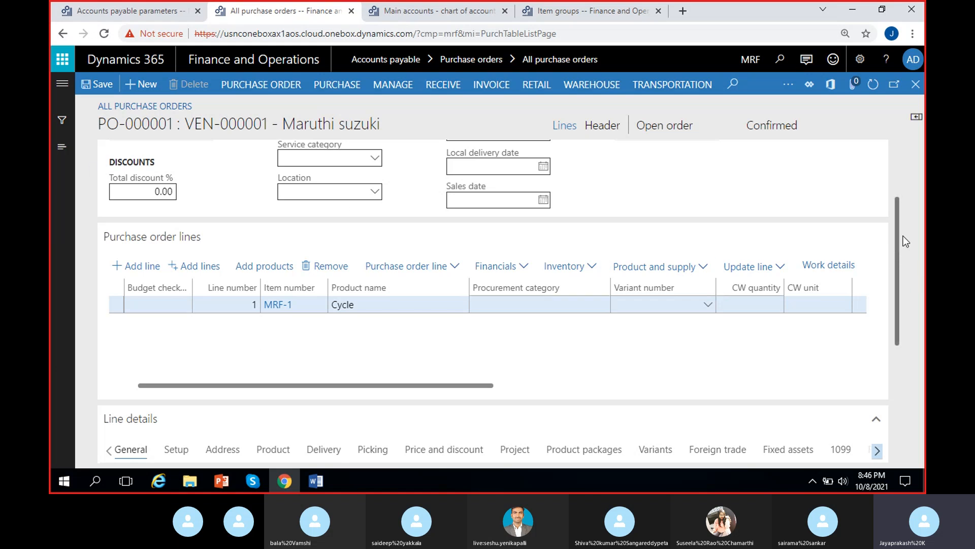
scroll(903, 236, up, 2)
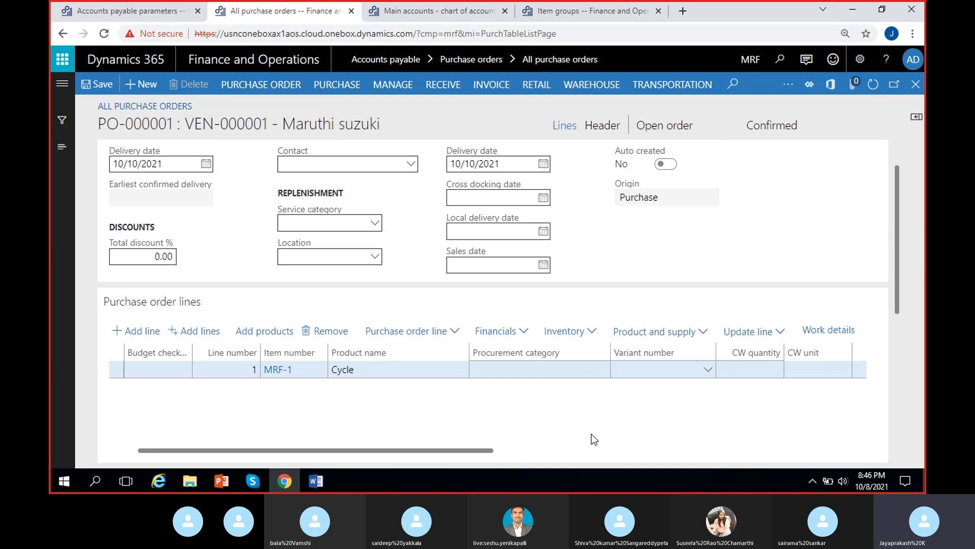
click(443, 87)
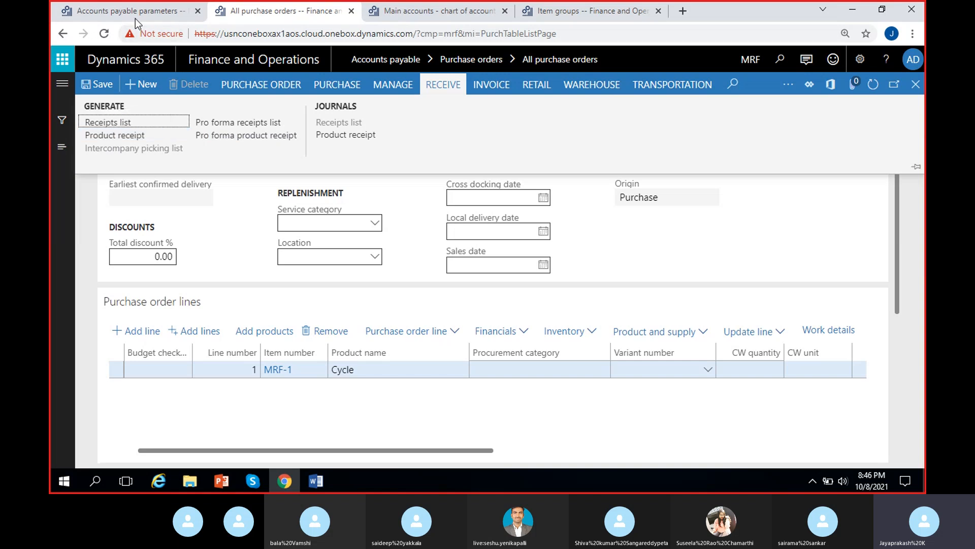
click(162, 12)
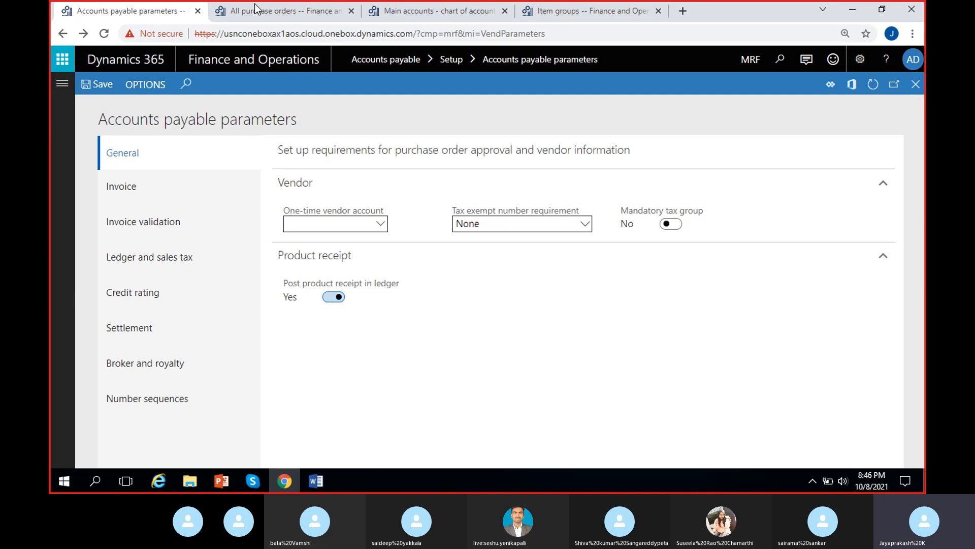
click(268, 12)
Step: Try to post a product receipt for the purchase order with the product receipt date 10/10/2021
click(124, 140)
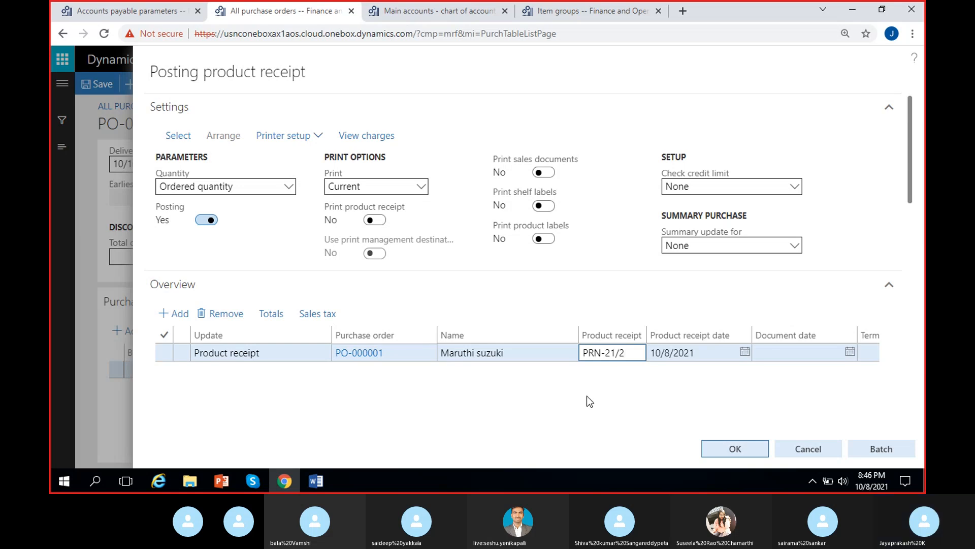
click(661, 351)
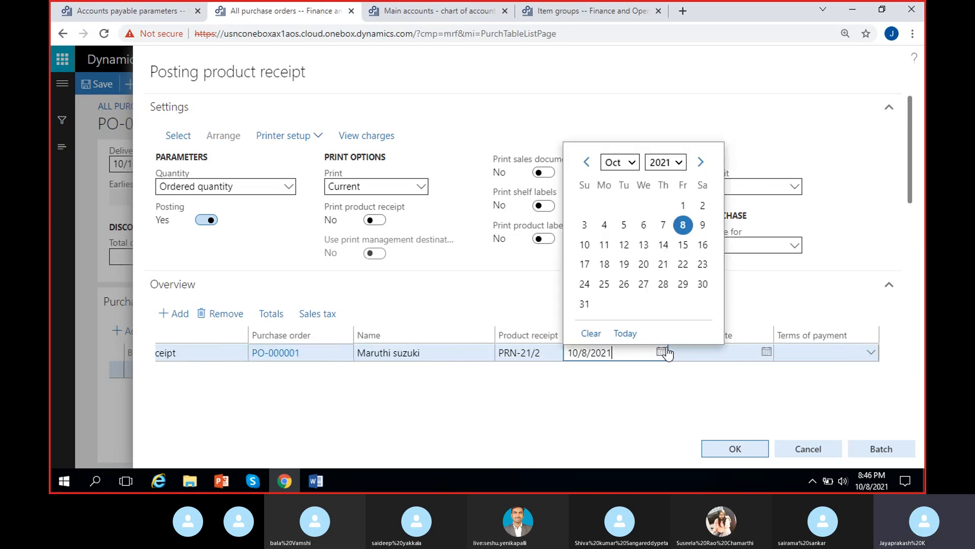
click(585, 245)
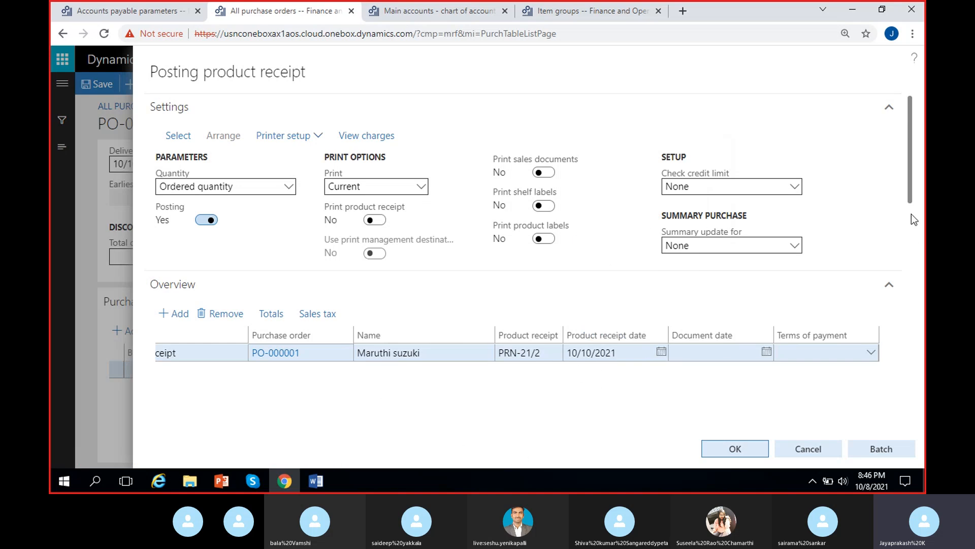
drag(912, 151, 920, 256)
drag(539, 389, 725, 386)
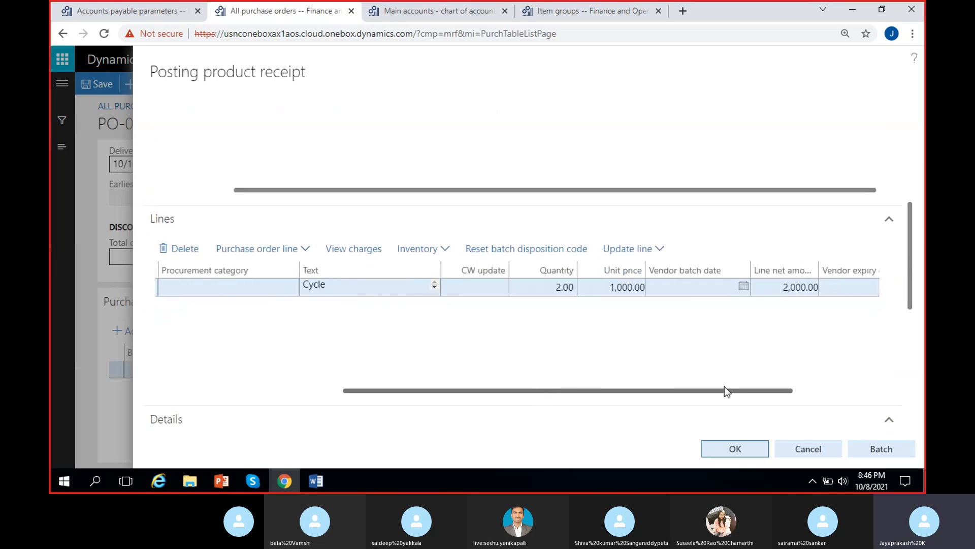
drag(643, 391, 706, 326)
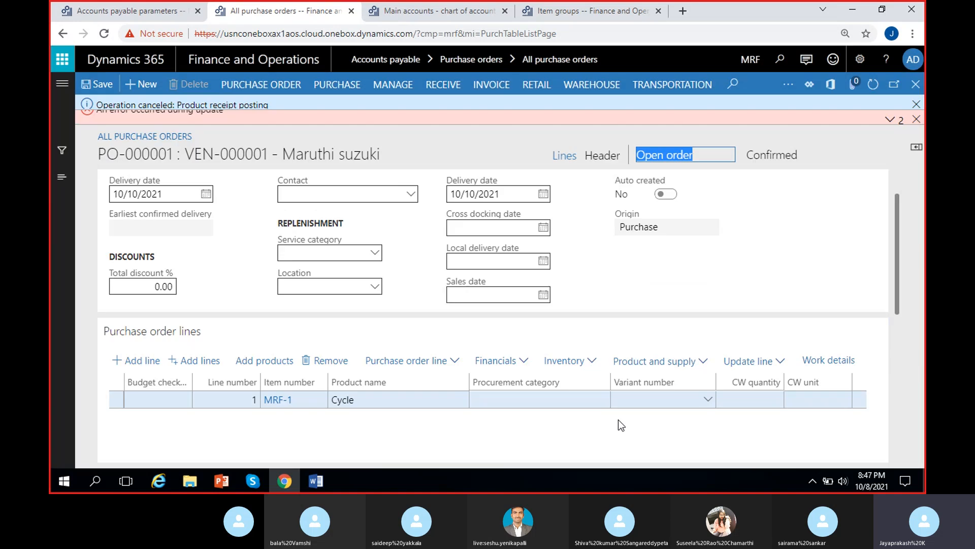
Step: Open the posting error's message details, then close the details pane and the notifications
click(890, 123)
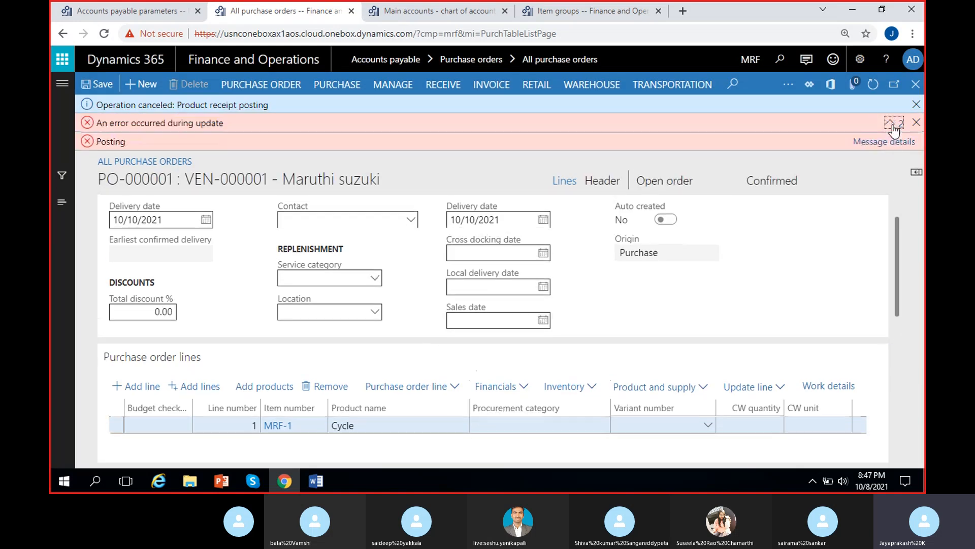
click(892, 143)
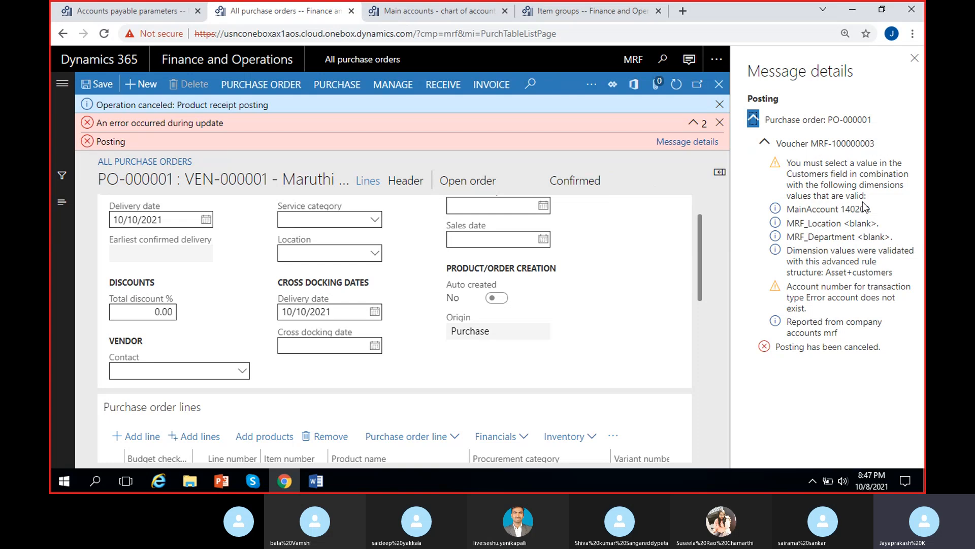
click(914, 60)
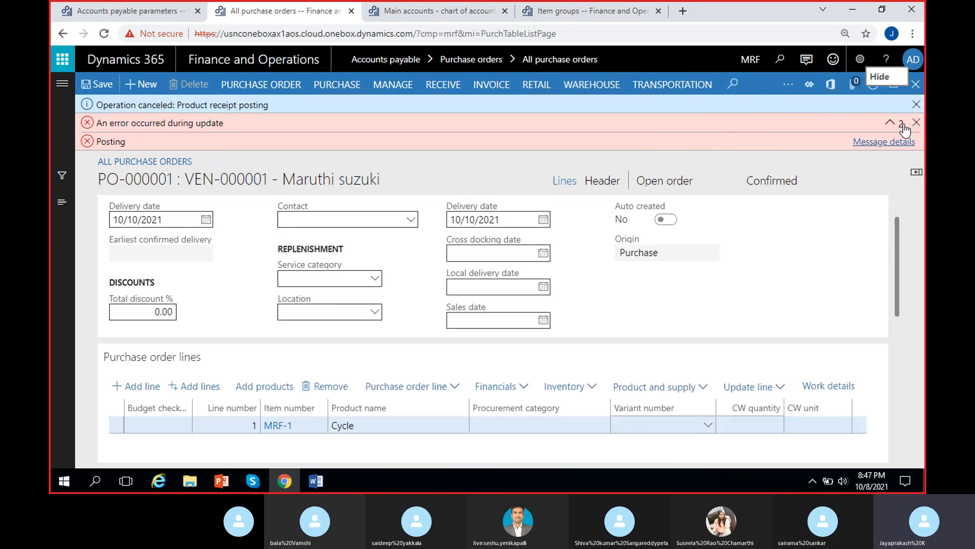
click(918, 123)
click(916, 104)
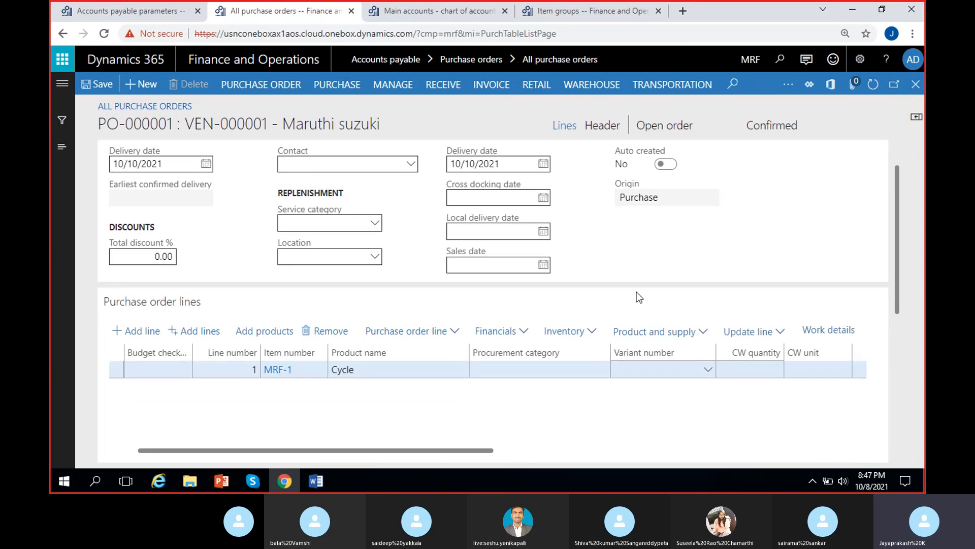
Step: Set the order header's financial dimensions: Customers 900, MRF_Costcenter CC/1 and MRF_Department 200
click(605, 126)
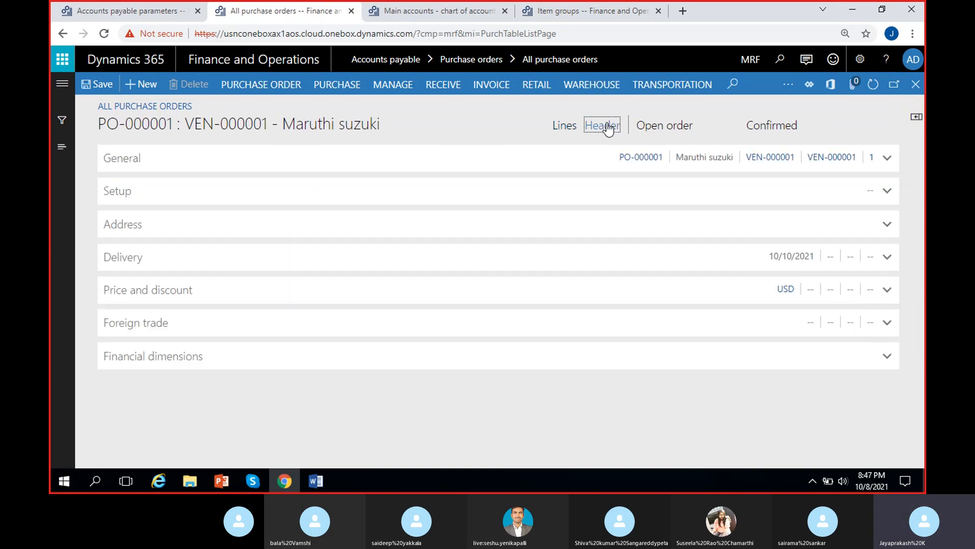
click(213, 359)
scroll(315, 371, down, 2)
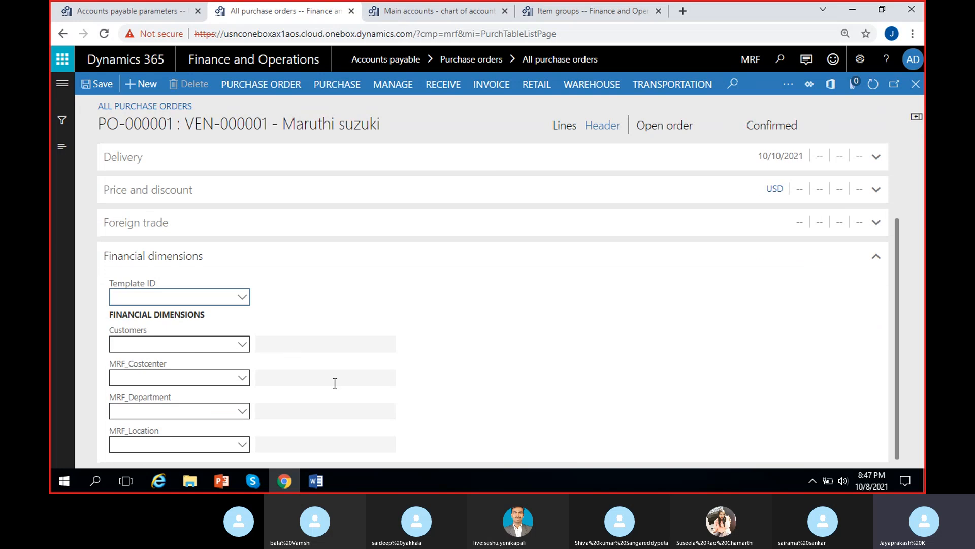
click(243, 345)
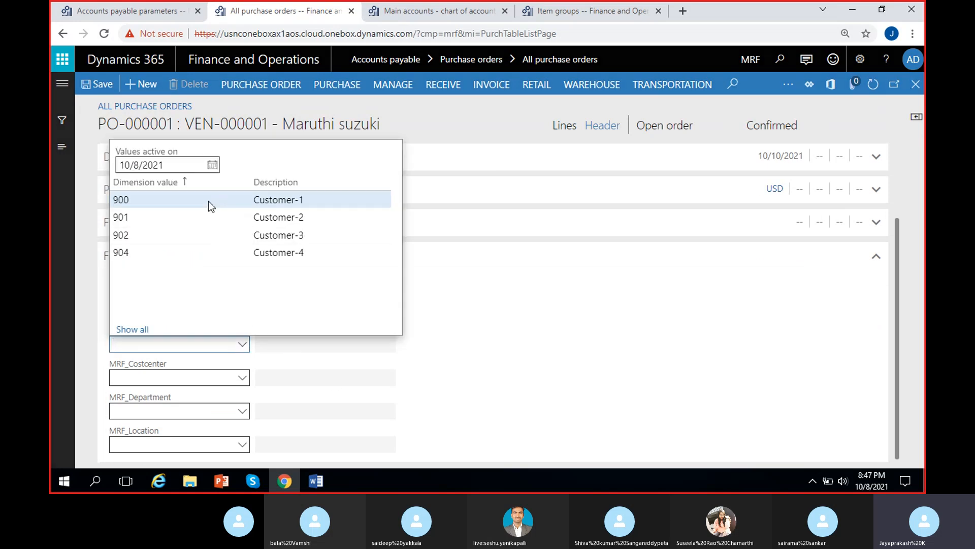
click(209, 200)
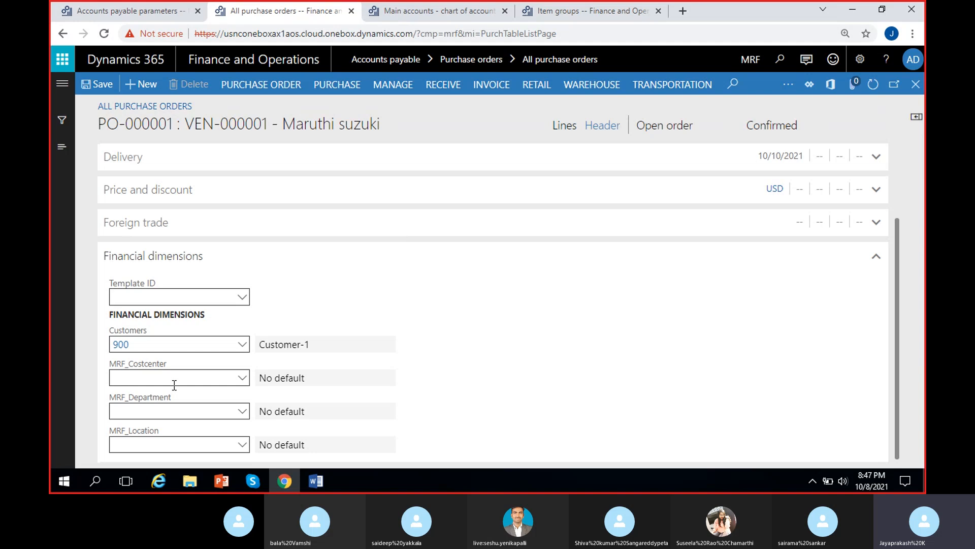
click(243, 380)
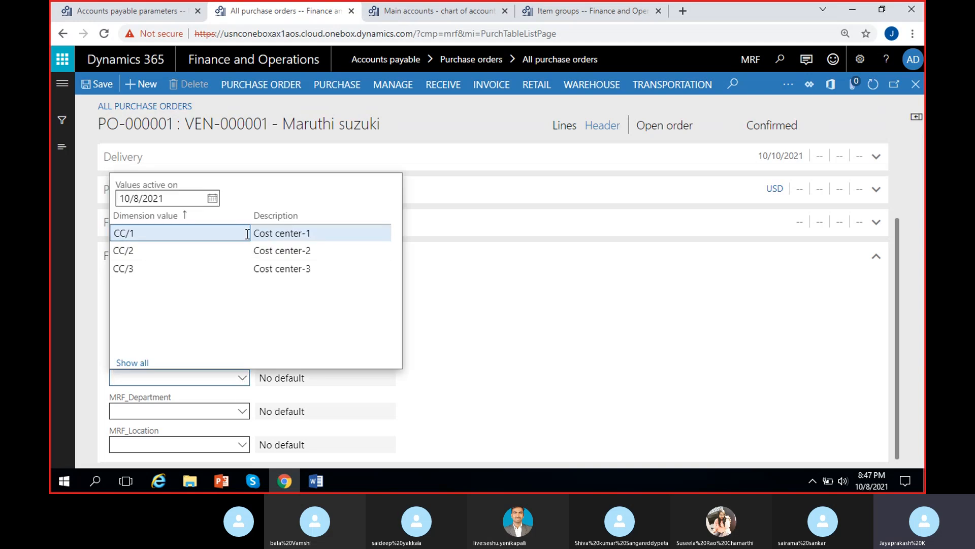
click(243, 231)
click(241, 417)
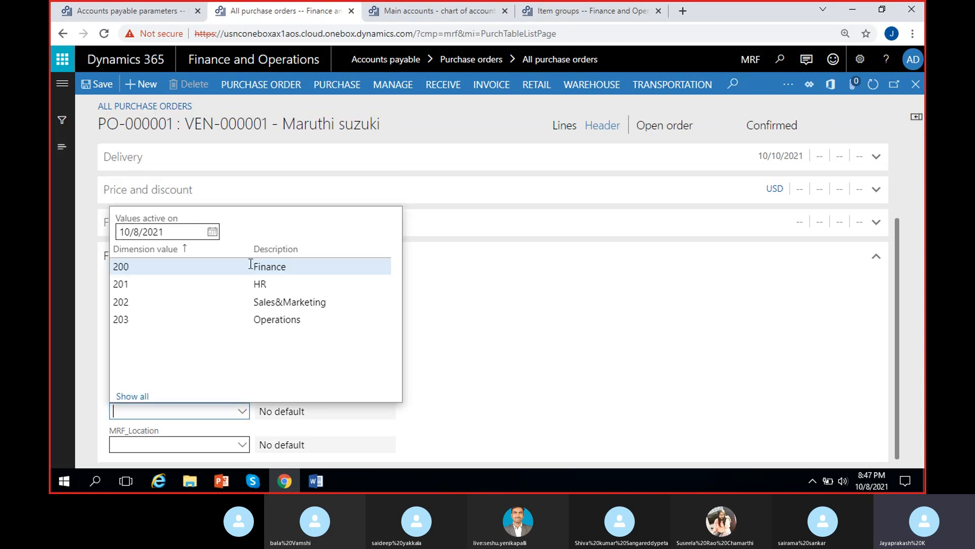
click(239, 322)
Step: Set MRF_Location to 100 and update the order lines with the changed dimensions
click(243, 446)
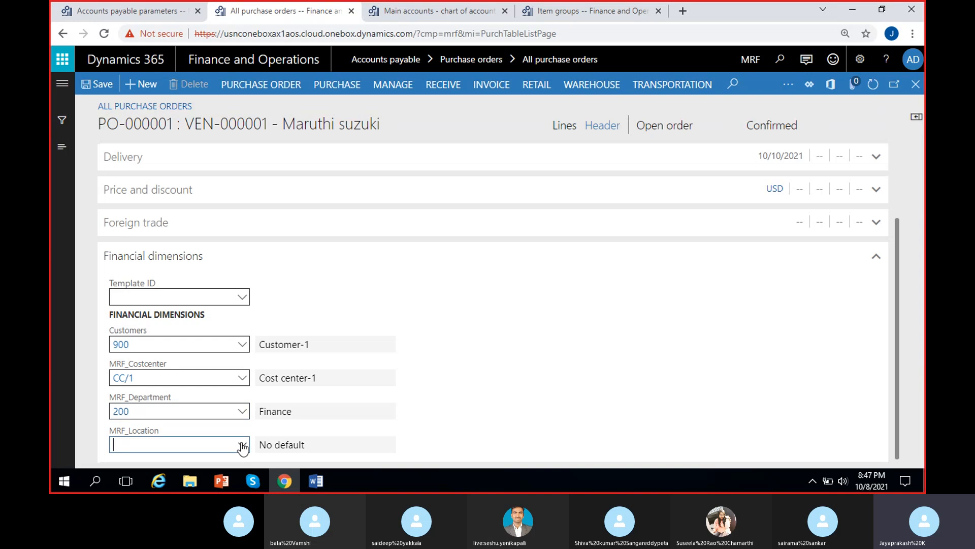
click(223, 299)
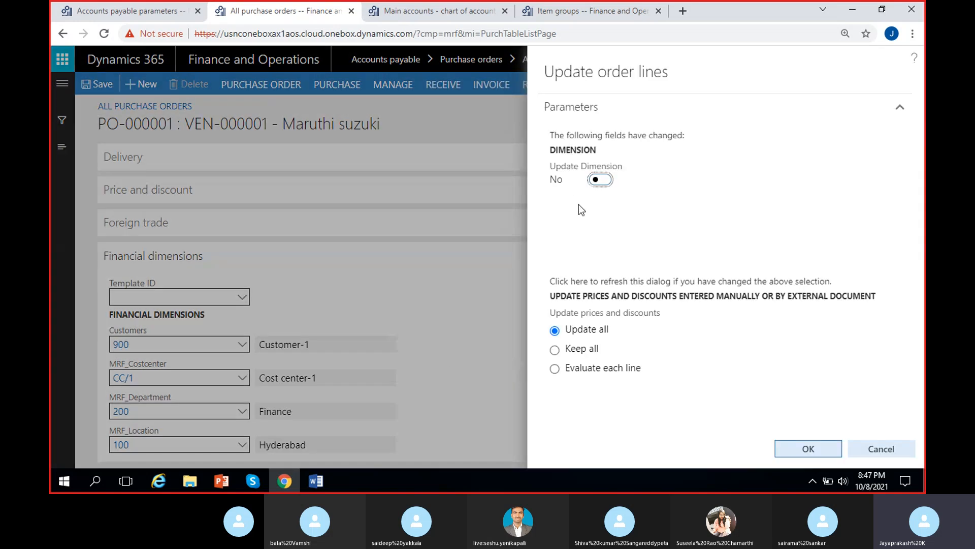
click(600, 181)
click(815, 447)
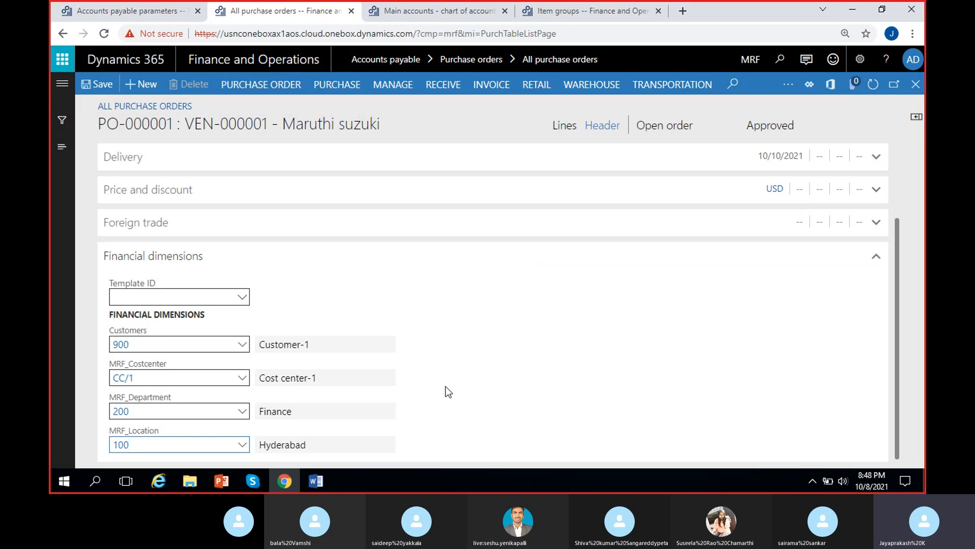
Step: Examine the financial dimensions on the purchase order line
click(564, 126)
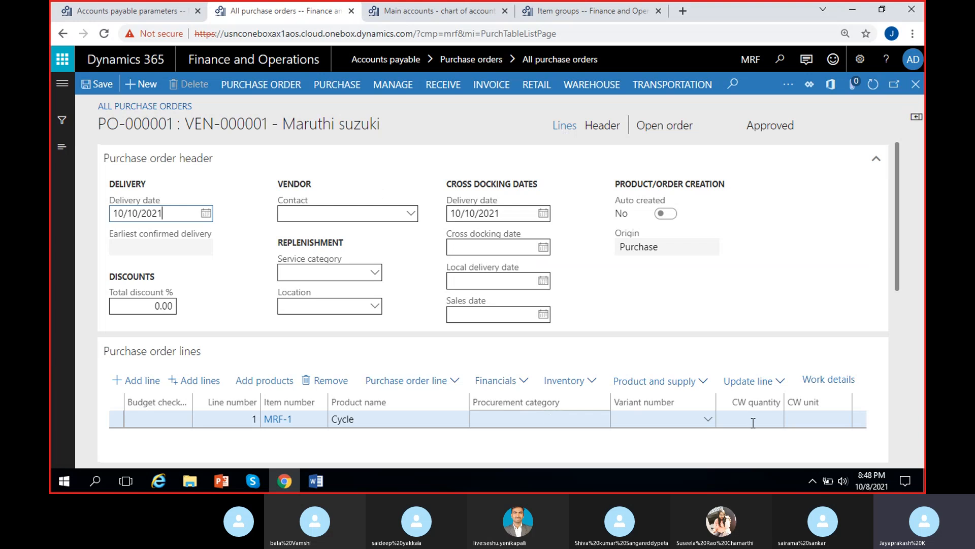
scroll(890, 268, down, 3)
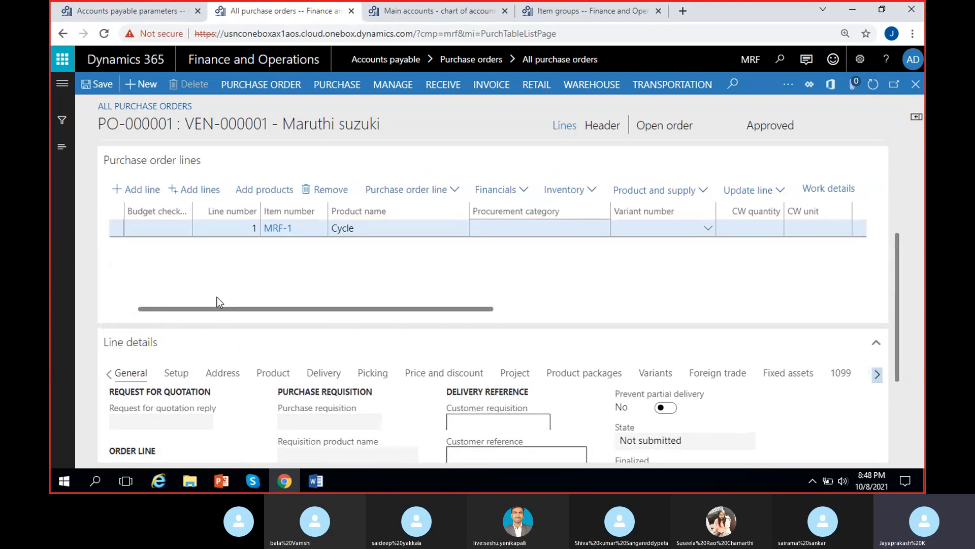
click(419, 227)
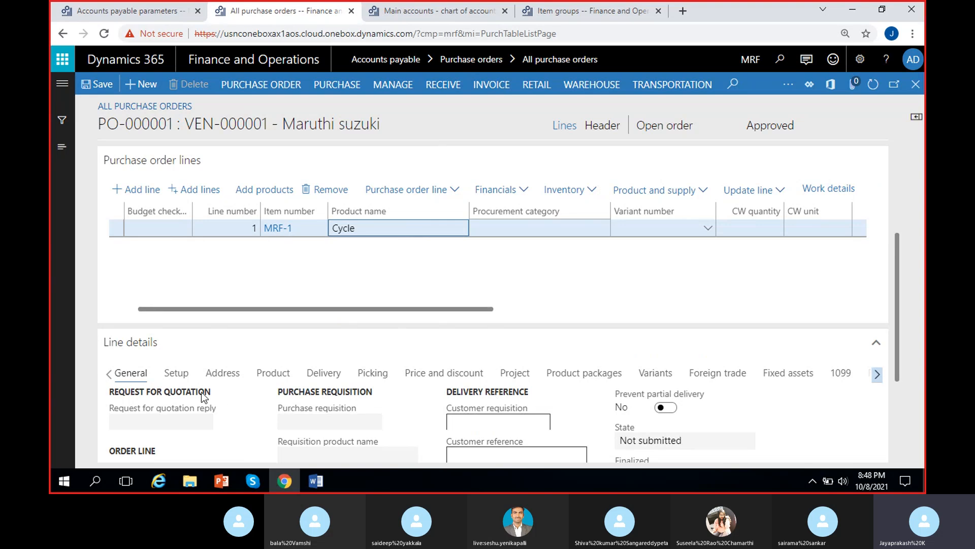
click(877, 374)
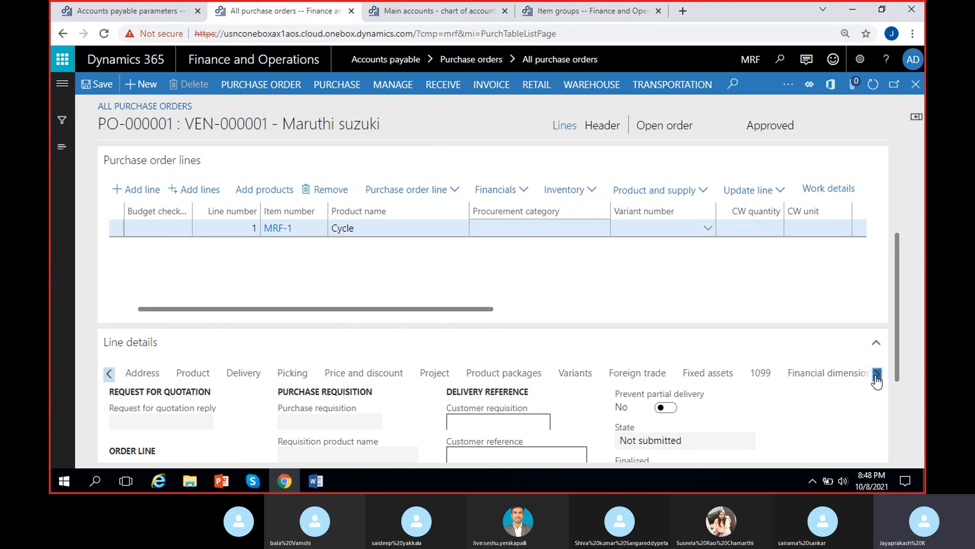
click(833, 374)
scroll(895, 318, down, 1)
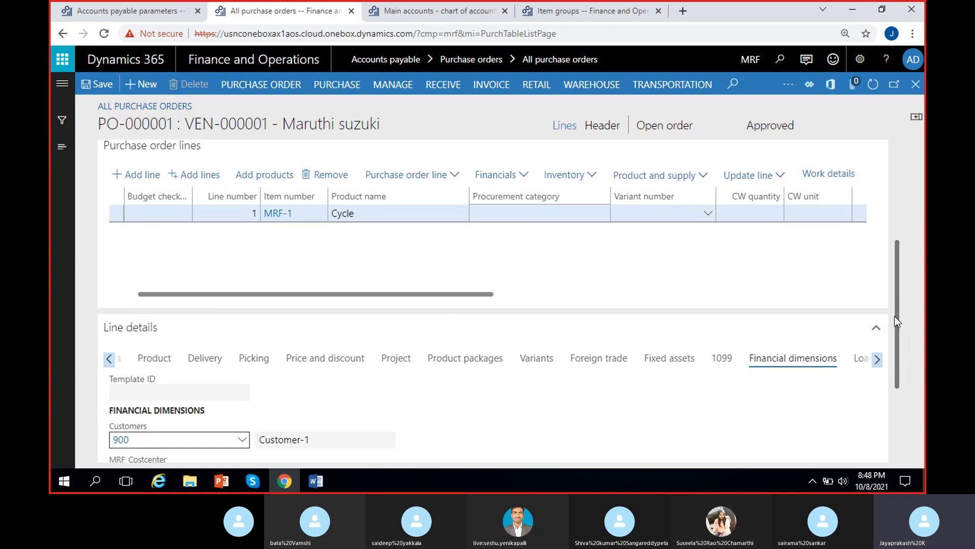
scroll(895, 317, down, 3)
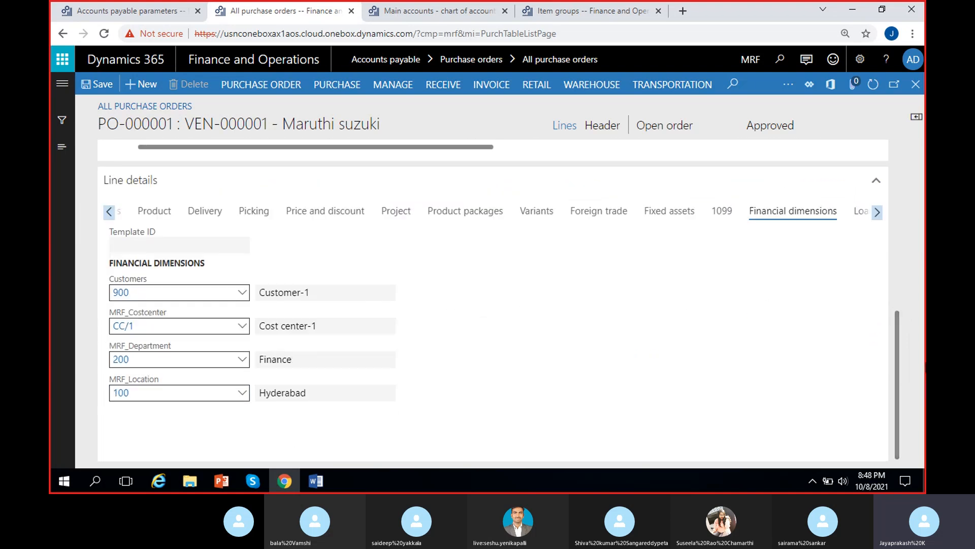
scroll(899, 352, up, 2)
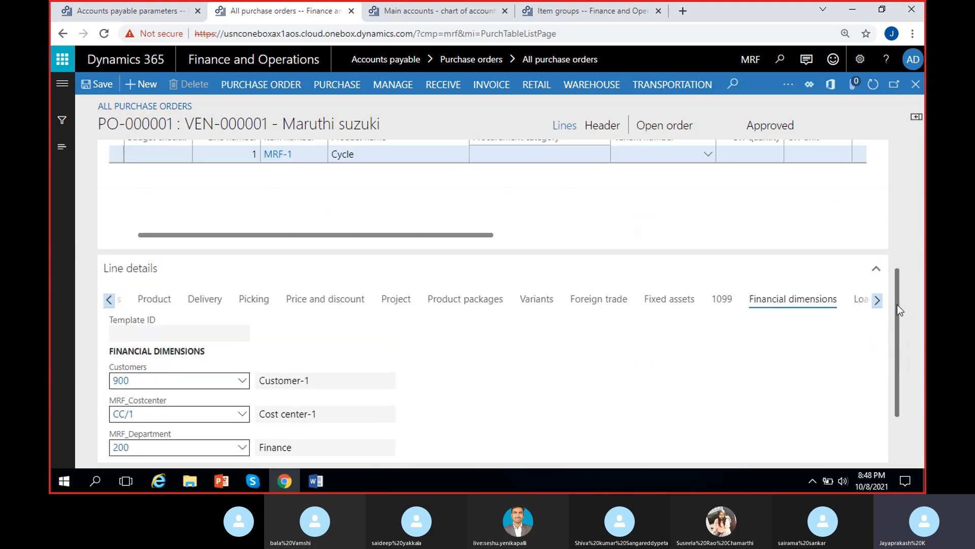
drag(897, 305, 907, 181)
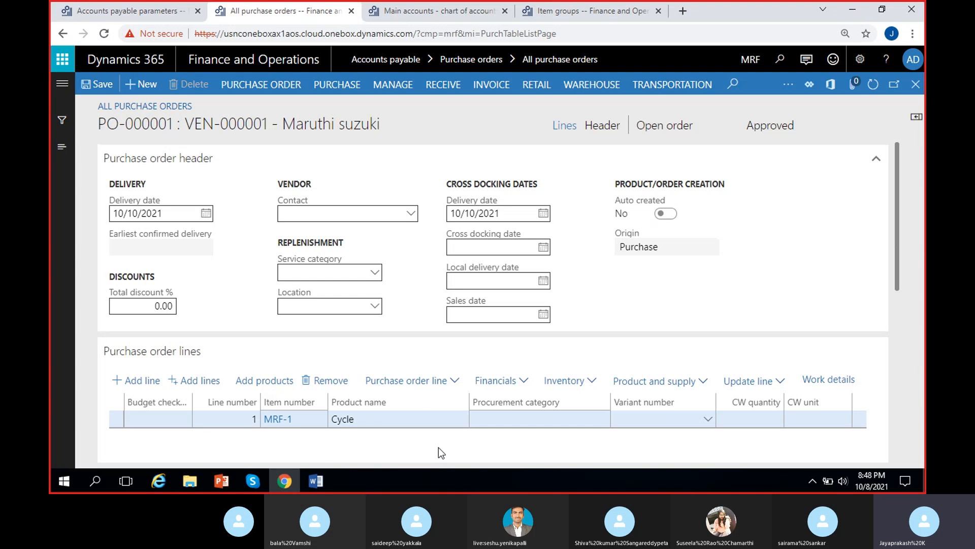
Step: Confirm the purchase order
click(767, 126)
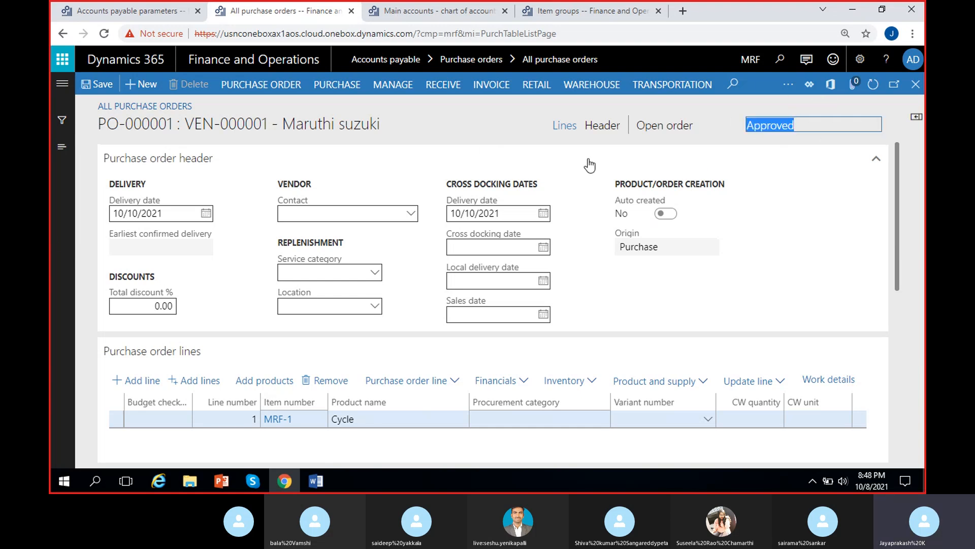
click(733, 122)
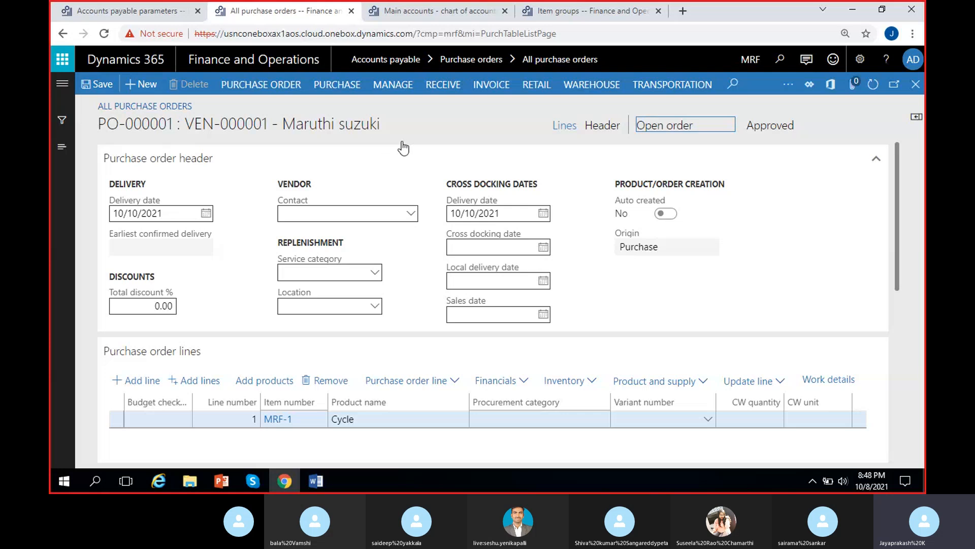
click(336, 86)
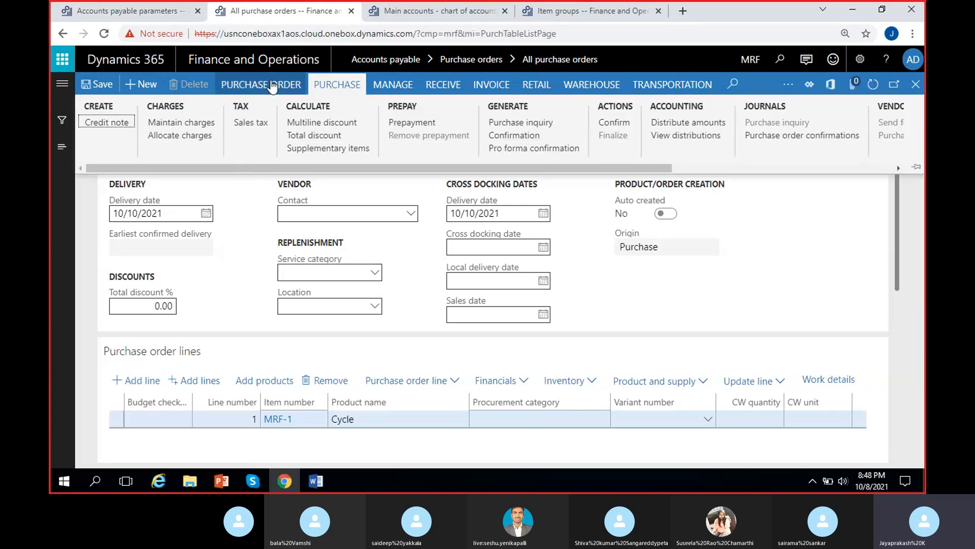
click(616, 126)
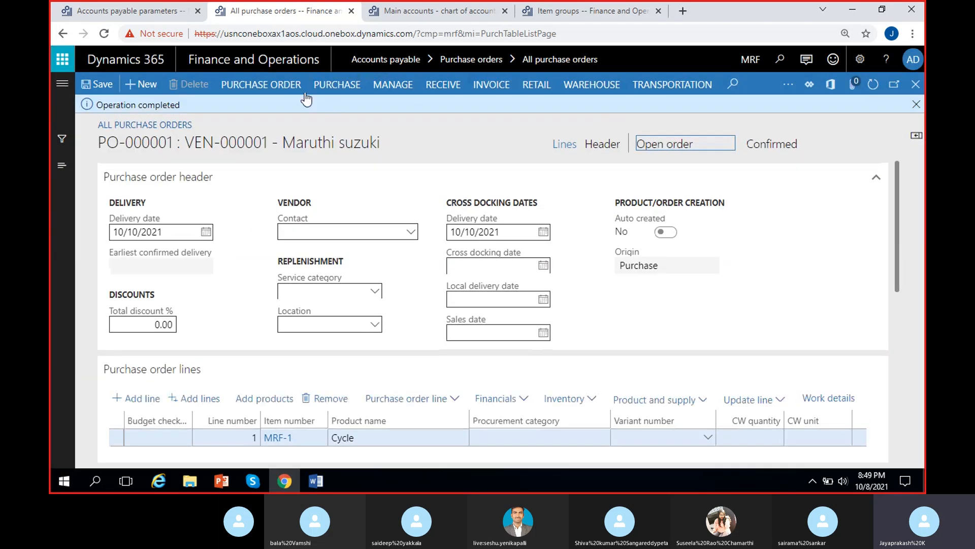
Step: Post a product receipt for the purchase order with product receipt number PRN-21/V2
click(335, 86)
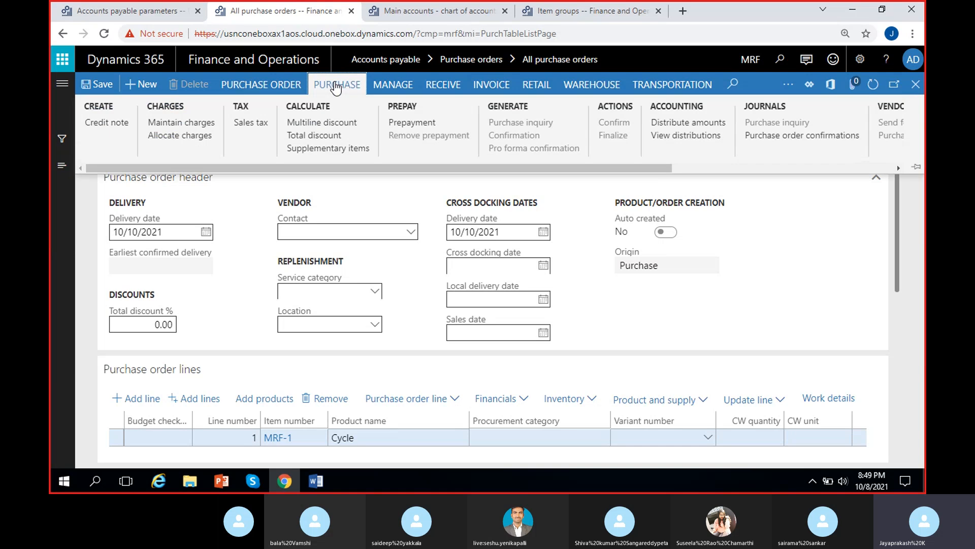
click(445, 85)
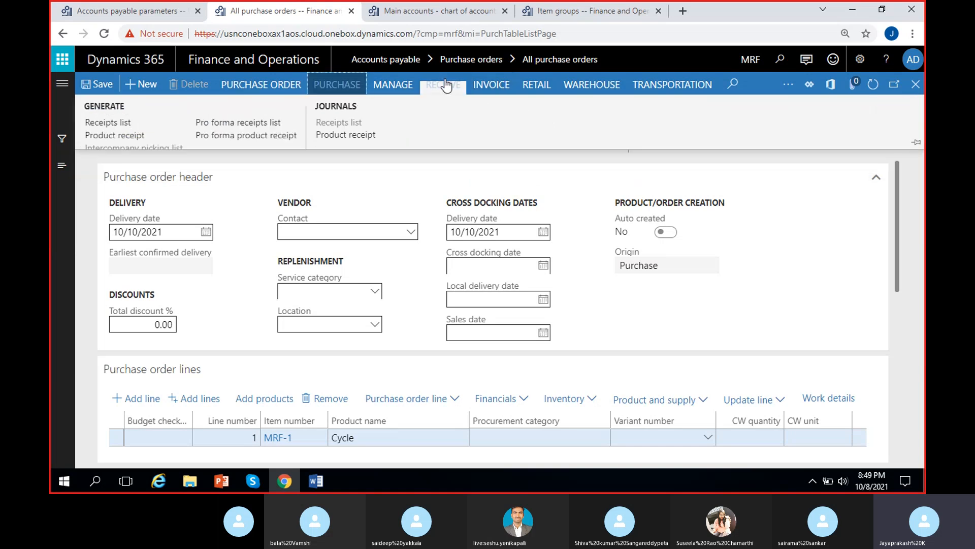
click(106, 136)
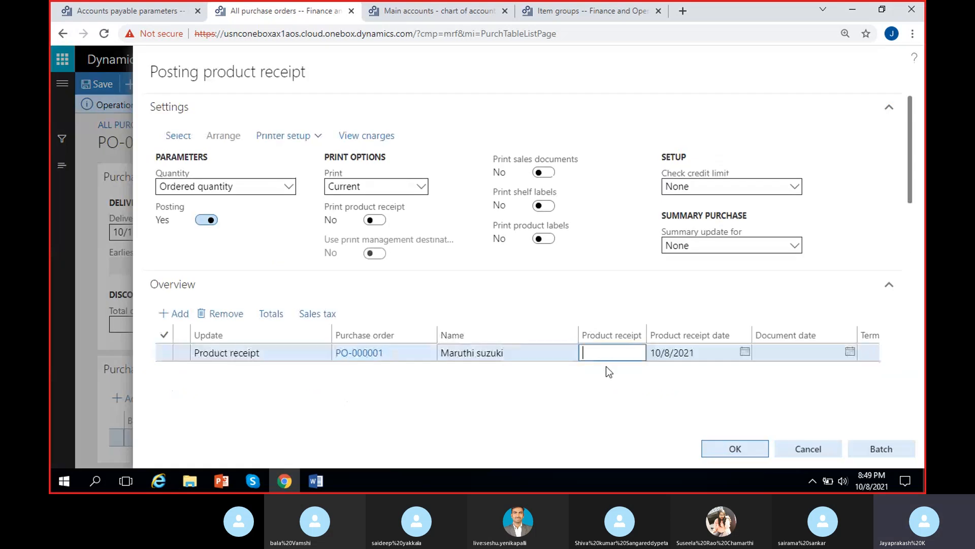
text(PRN-21/V2)
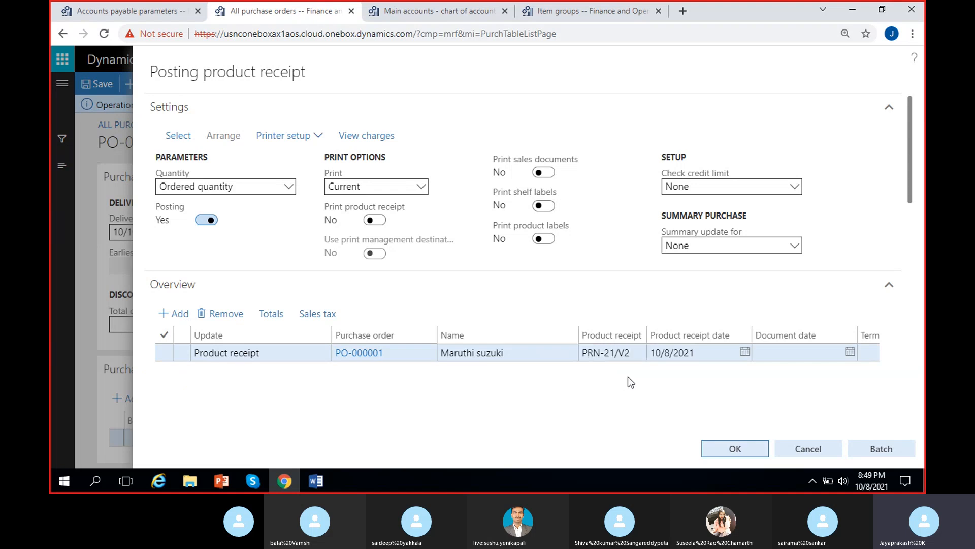
click(735, 449)
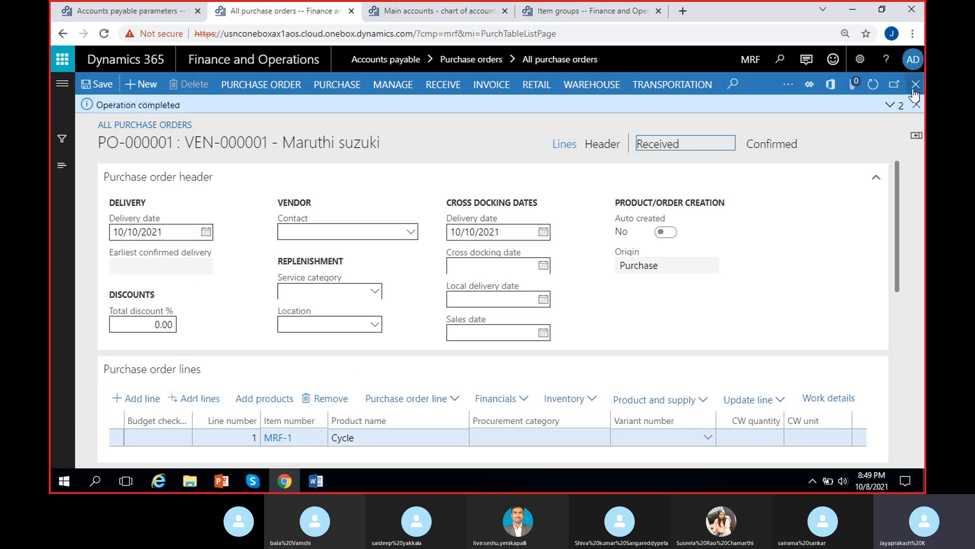
Step: Open the voucher transactions of product receipt PRN-21/V2 from the purchase order's product receipt journal
click(891, 105)
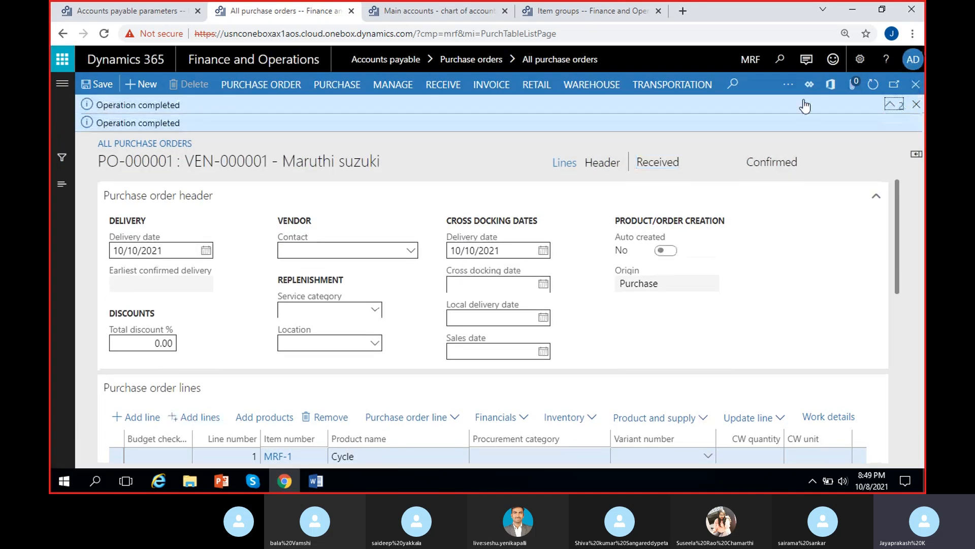
click(916, 104)
click(443, 89)
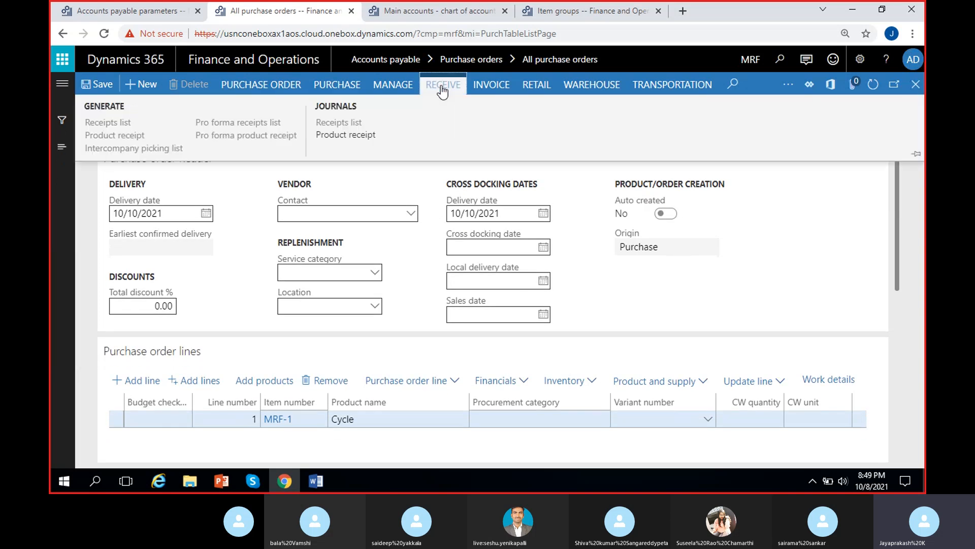
click(350, 135)
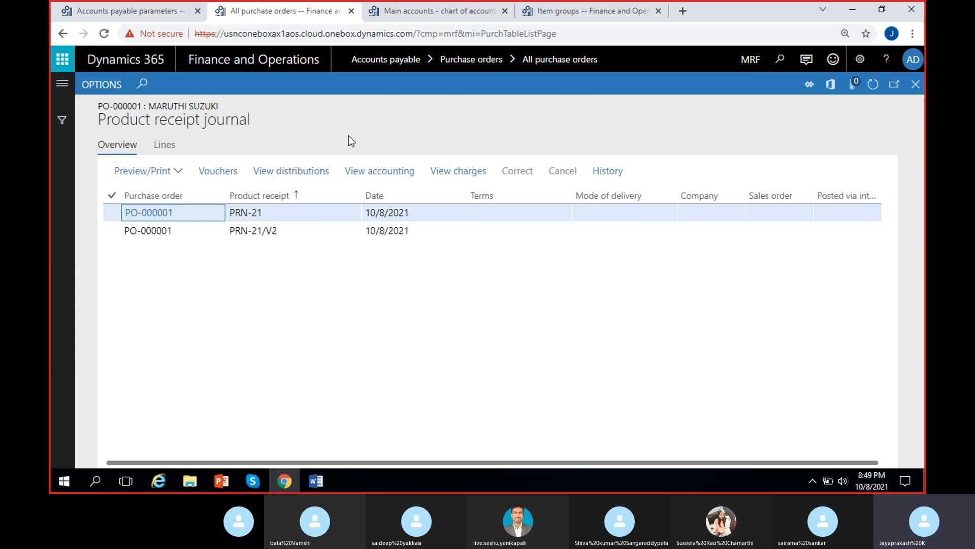
click(335, 231)
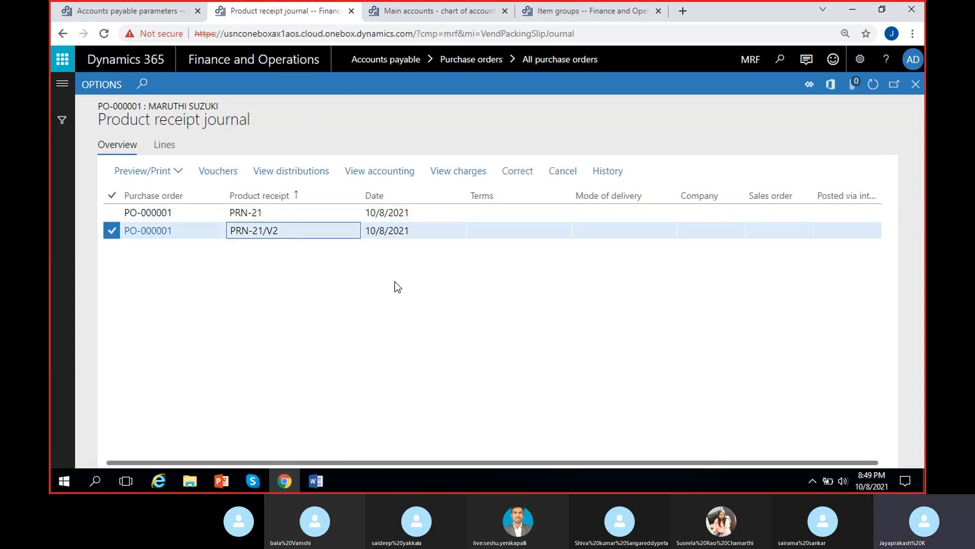
click(224, 174)
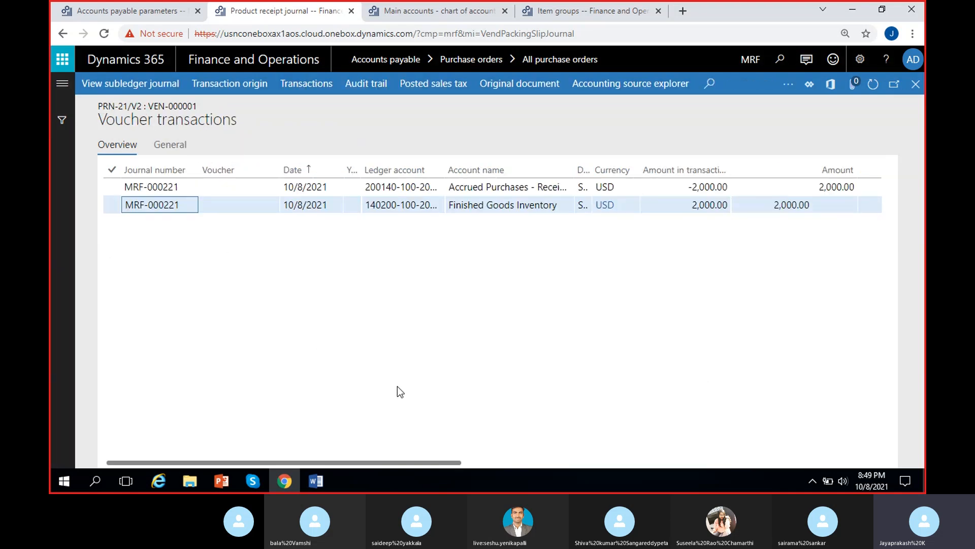
Step: Examine the voucher's ledger accounts, account names and debit and credit amounts
scroll(529, 308, right, 2)
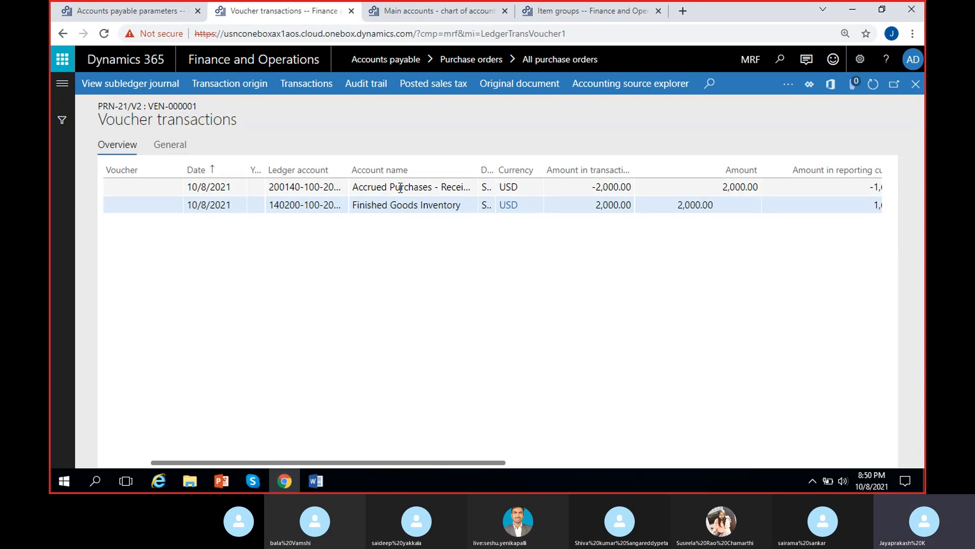
drag(589, 187, 632, 187)
click(552, 263)
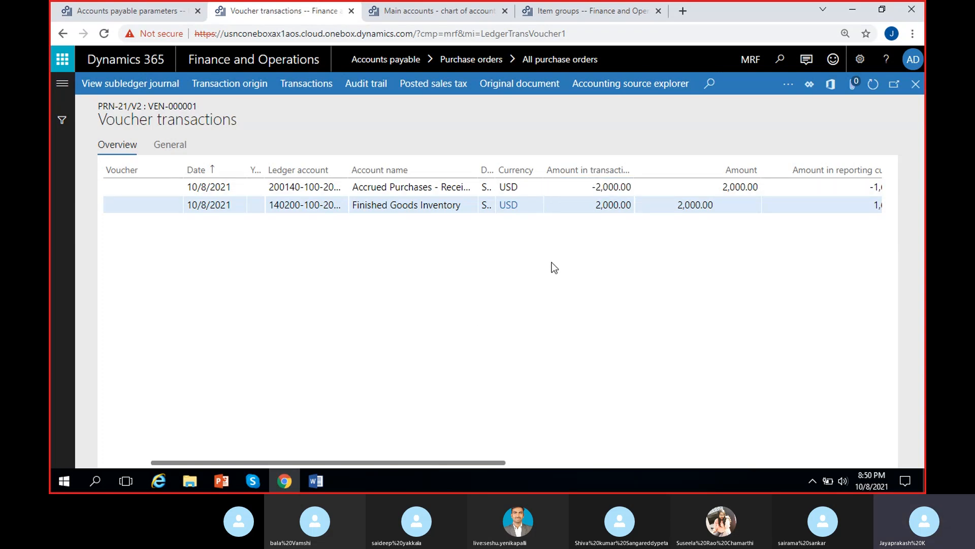
click(595, 202)
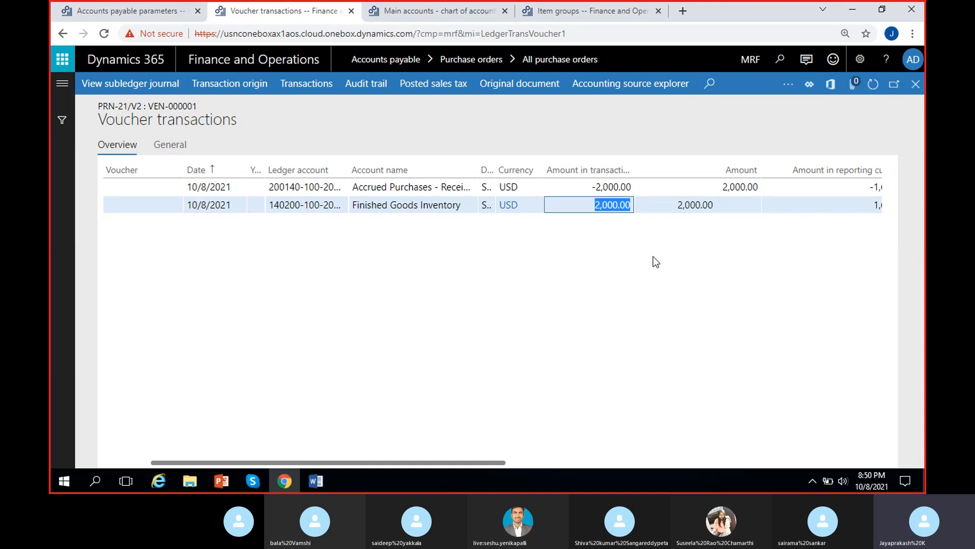
click(653, 261)
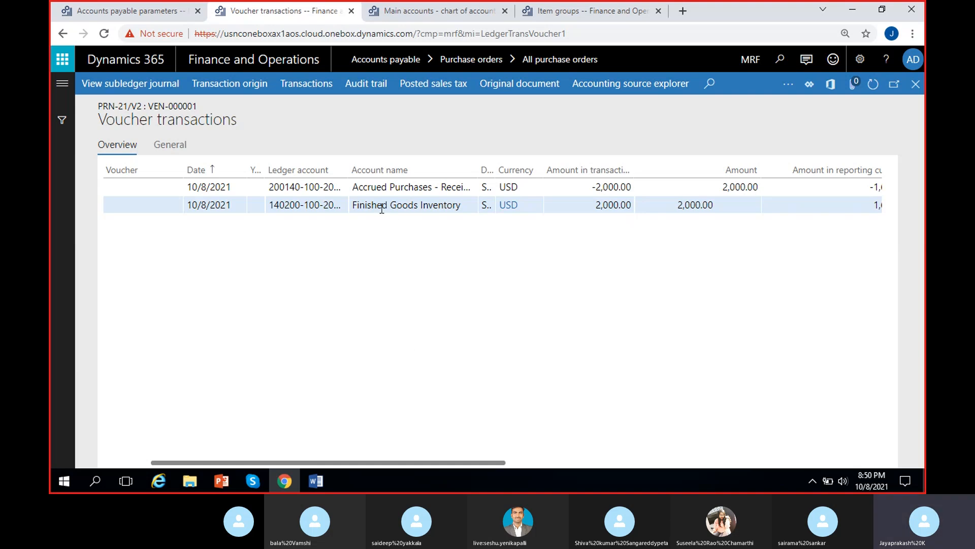
click(593, 204)
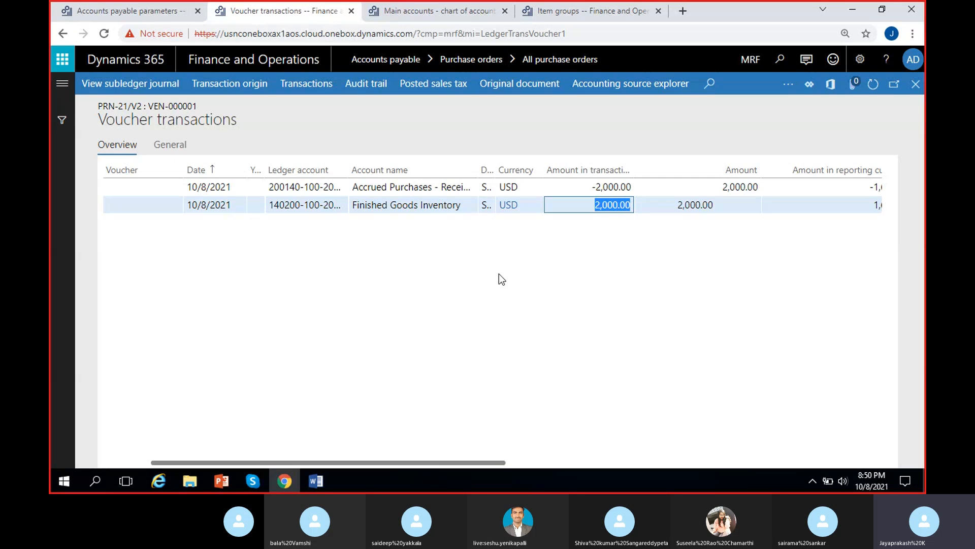
click(499, 274)
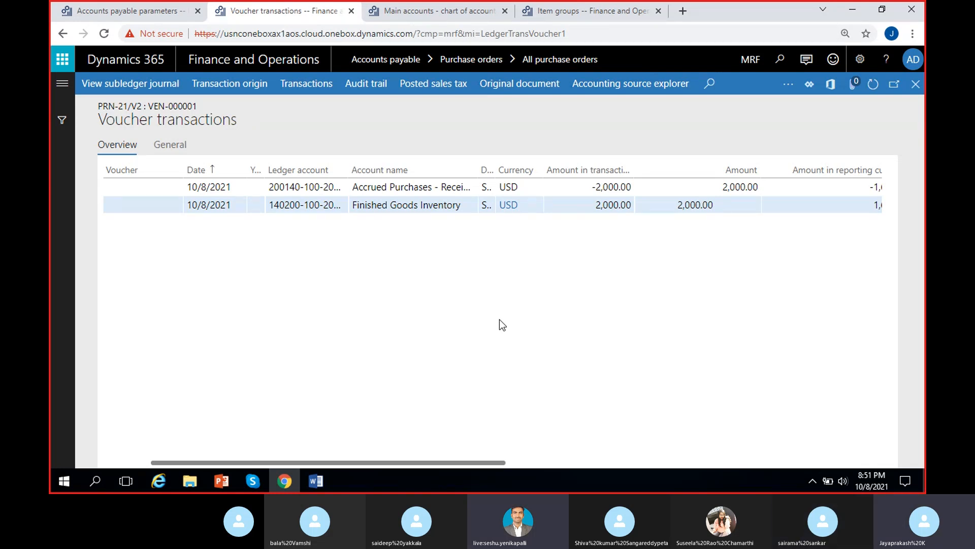
click(254, 480)
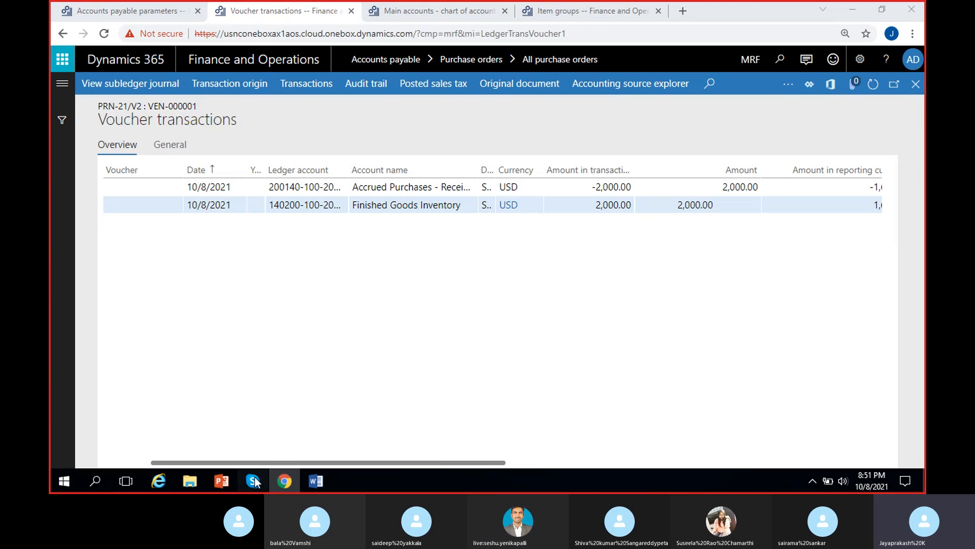
click(255, 481)
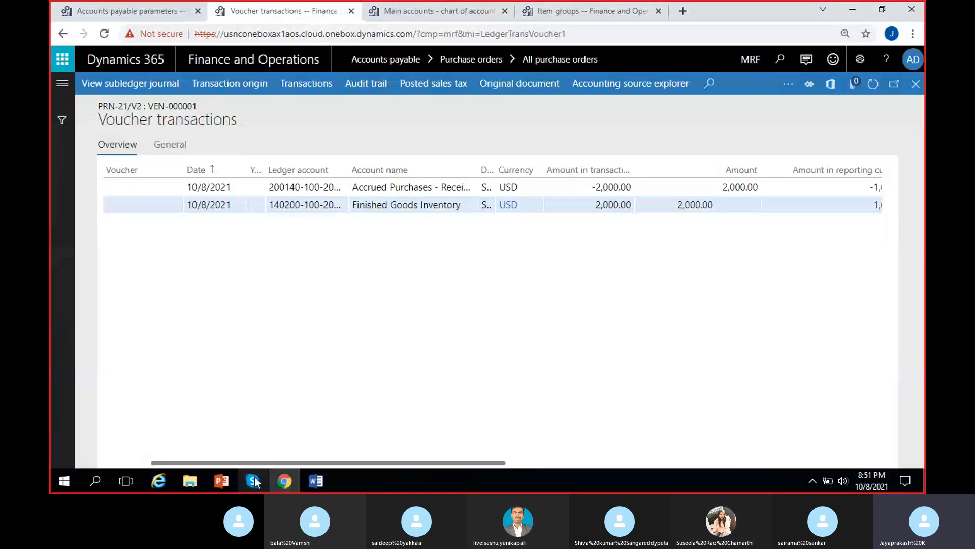
click(830, 99)
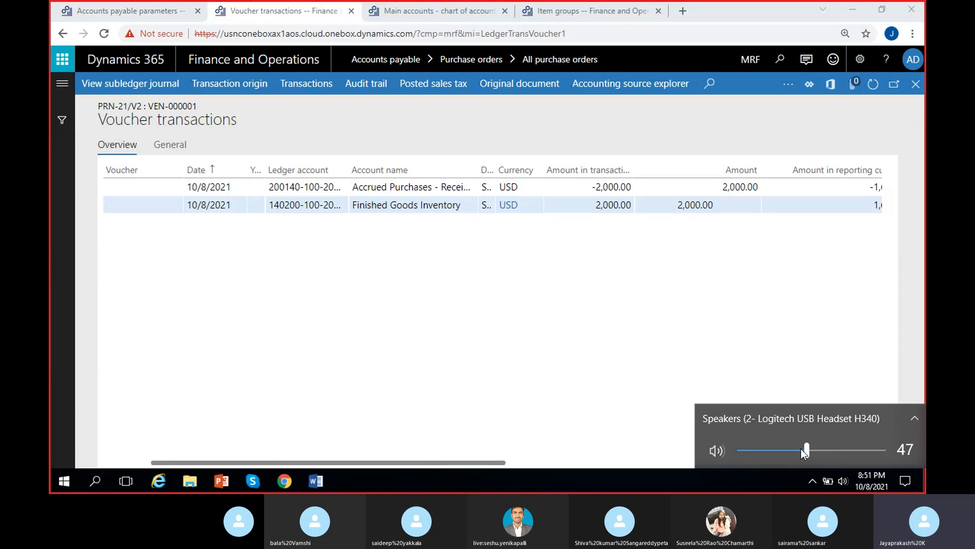
drag(802, 449, 912, 447)
click(681, 337)
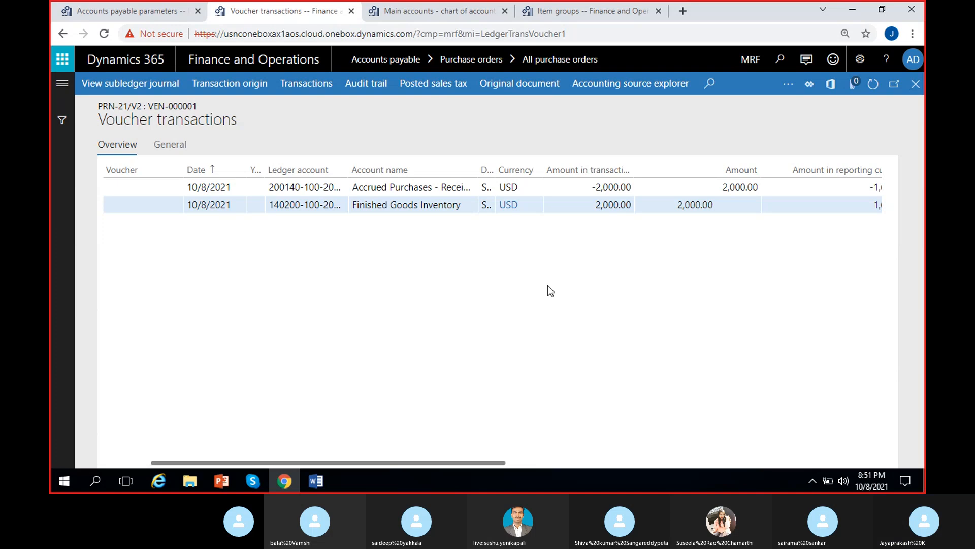
Step: Close the voucher transactions and product receipt journal to return to the purchase order
click(910, 92)
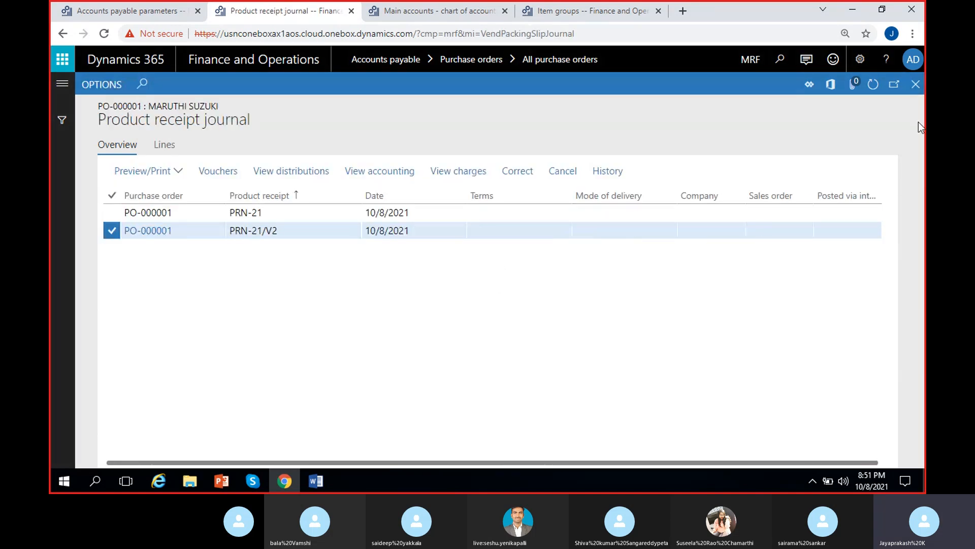
click(914, 92)
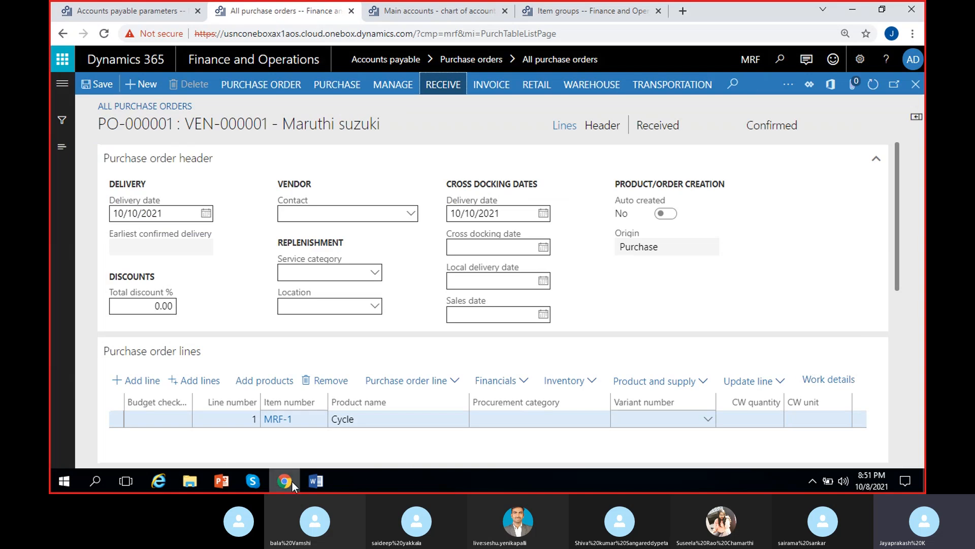
Step: Switch to Word and start a new line in the purchase order notes reading "Invoice -"
click(315, 482)
key(Return)
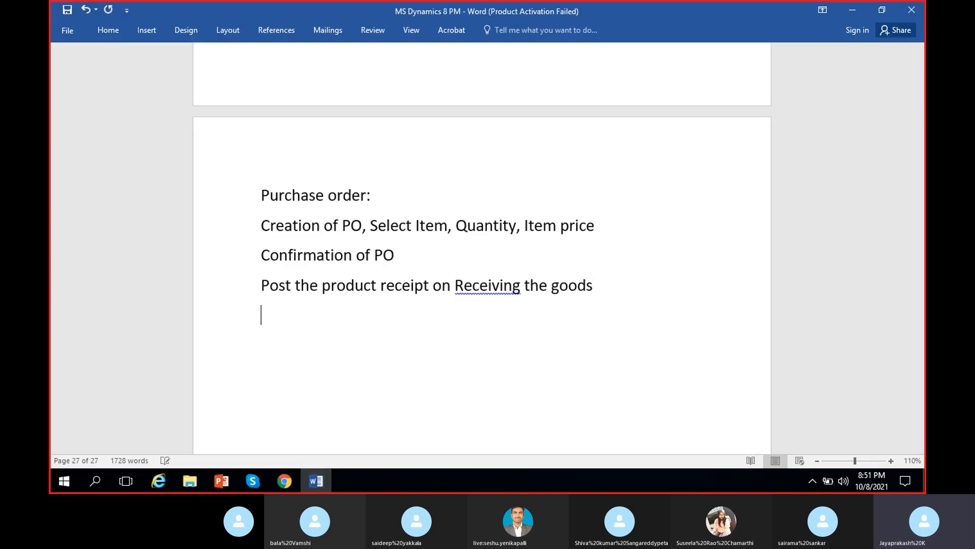
text(Invoice)
text(-)
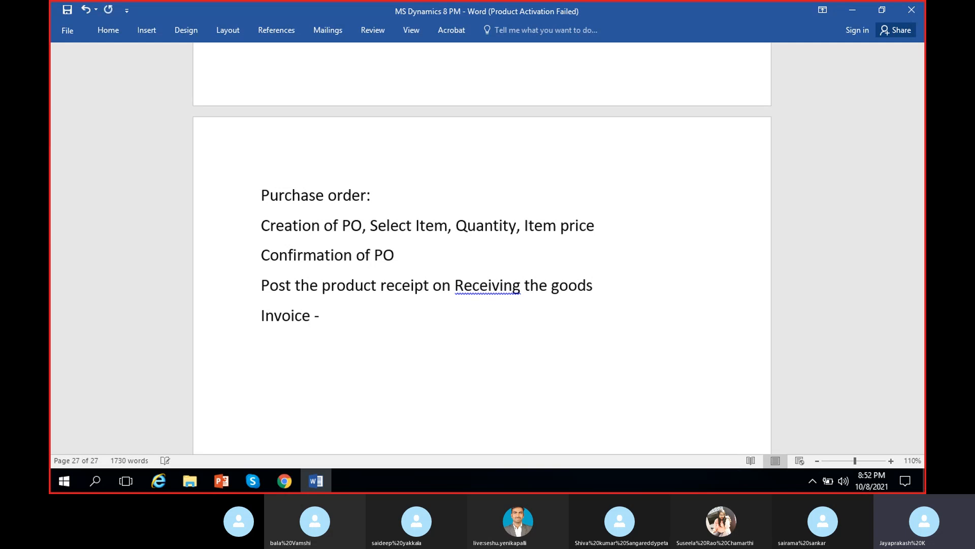
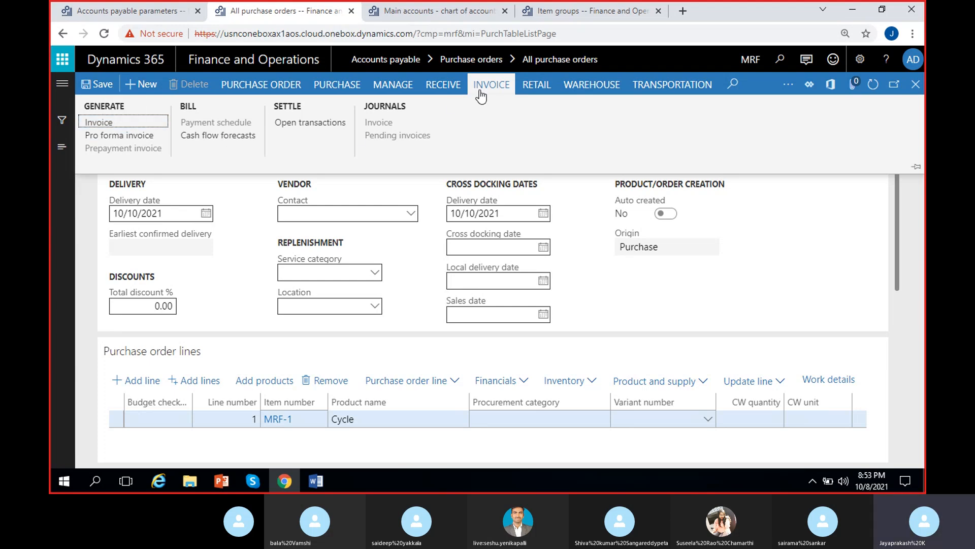
Step: Generate a vendor invoice from the purchase order and enter invoice number MSI-45
click(115, 126)
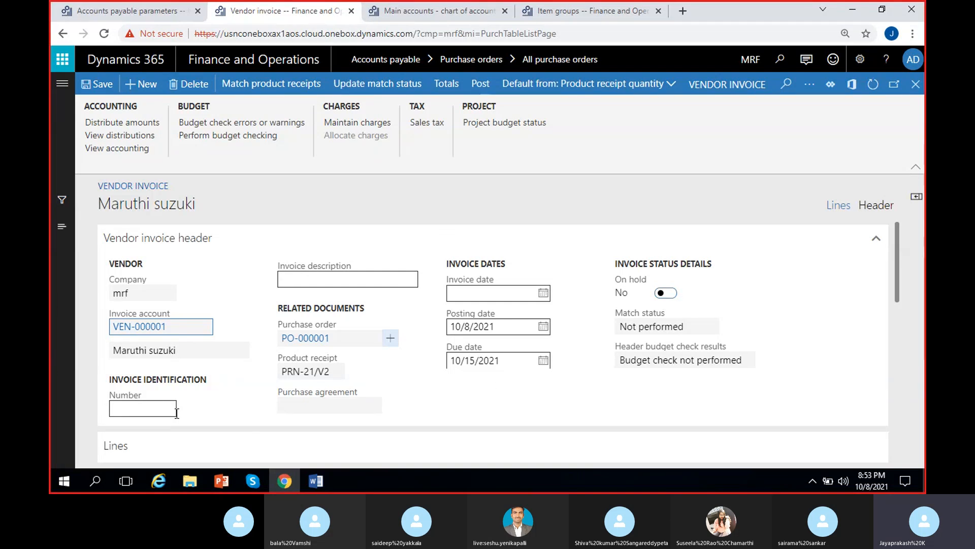
click(158, 408)
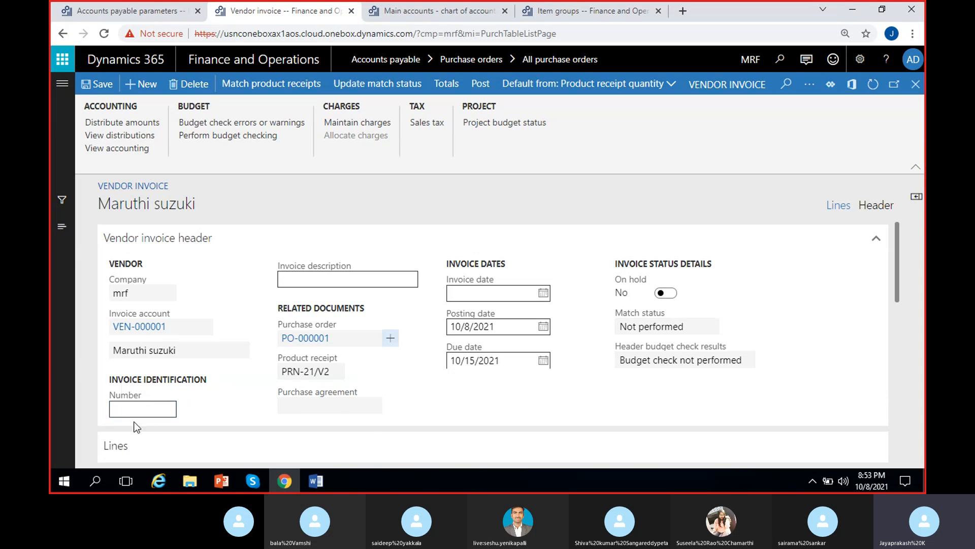
click(146, 410)
click(217, 395)
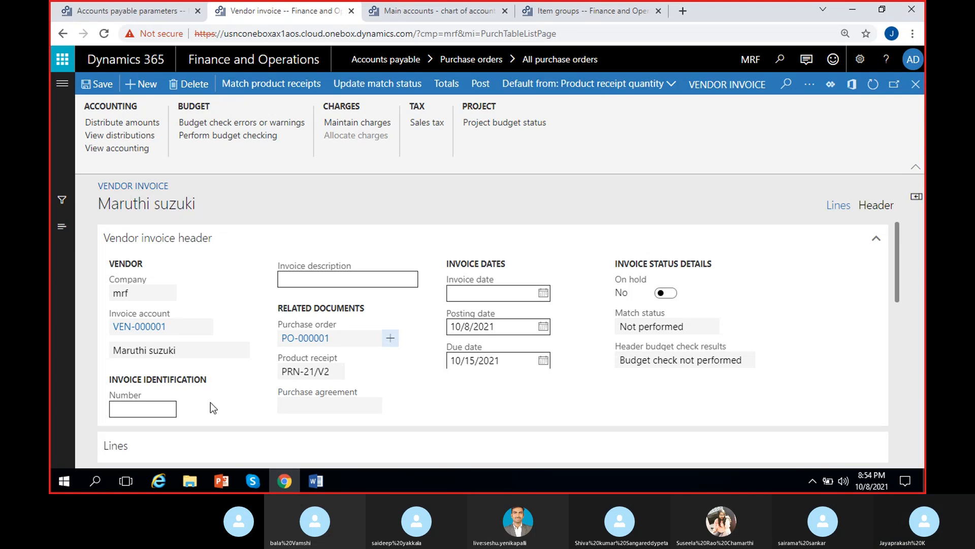
click(131, 410)
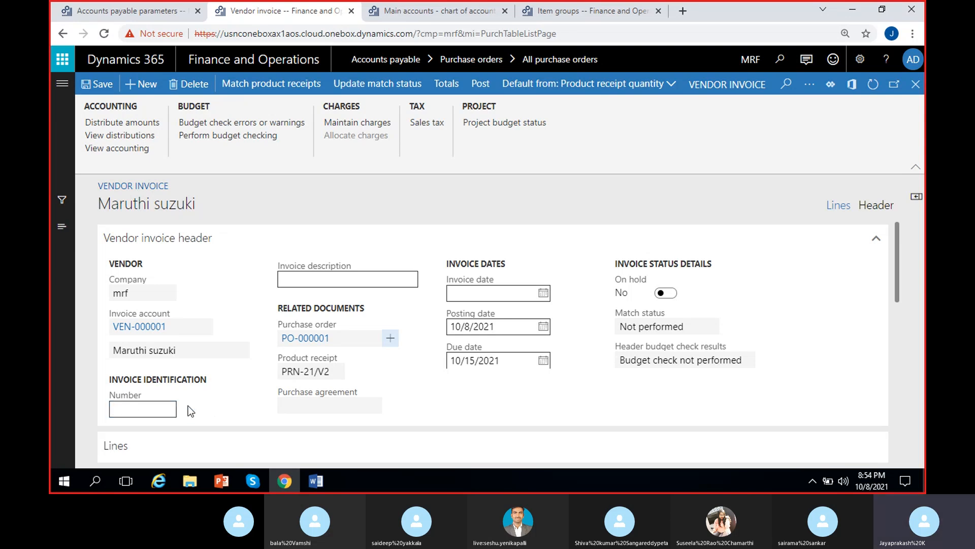
click(135, 412)
click(215, 399)
click(173, 406)
text(MSI-45)
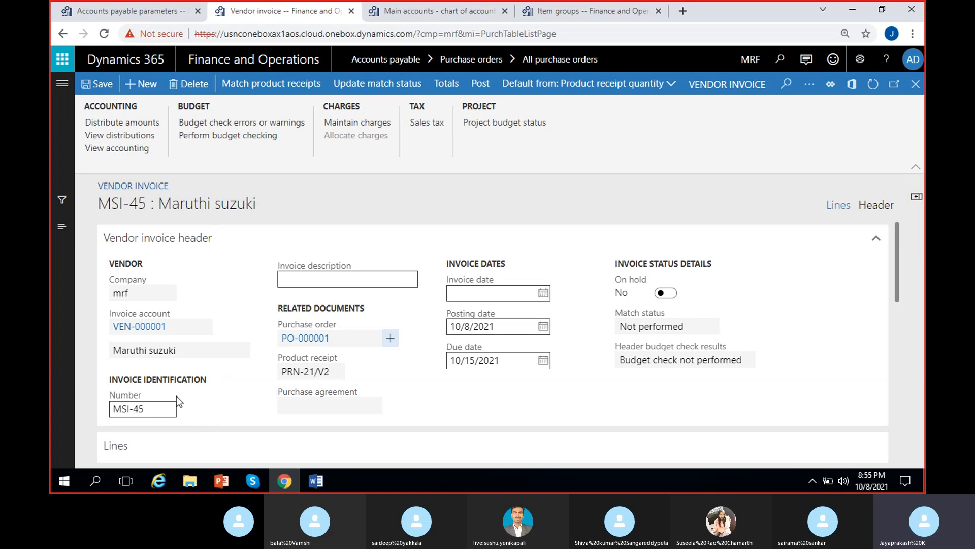
Step: Set the invoice description to "Invoice for 2 cycles"
click(304, 275)
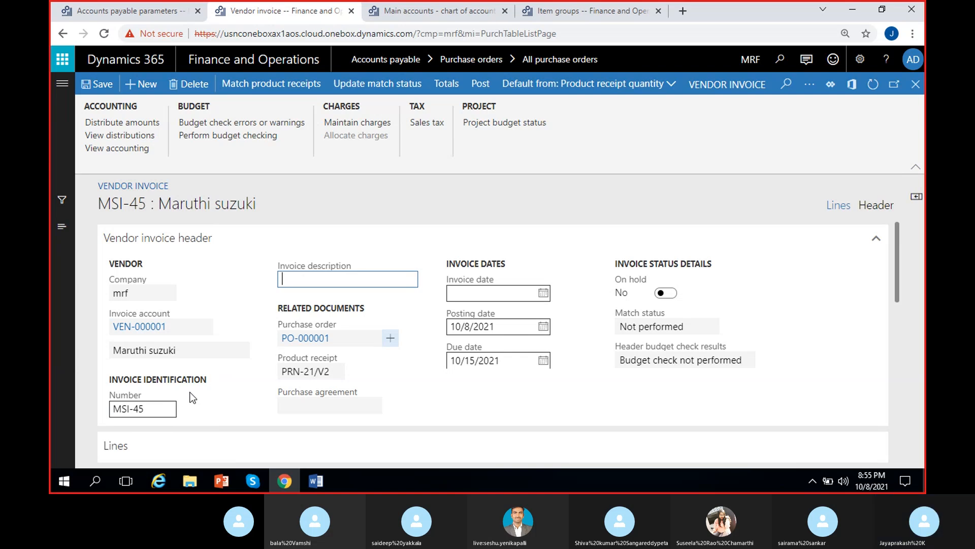
text(@ cycles delivered)
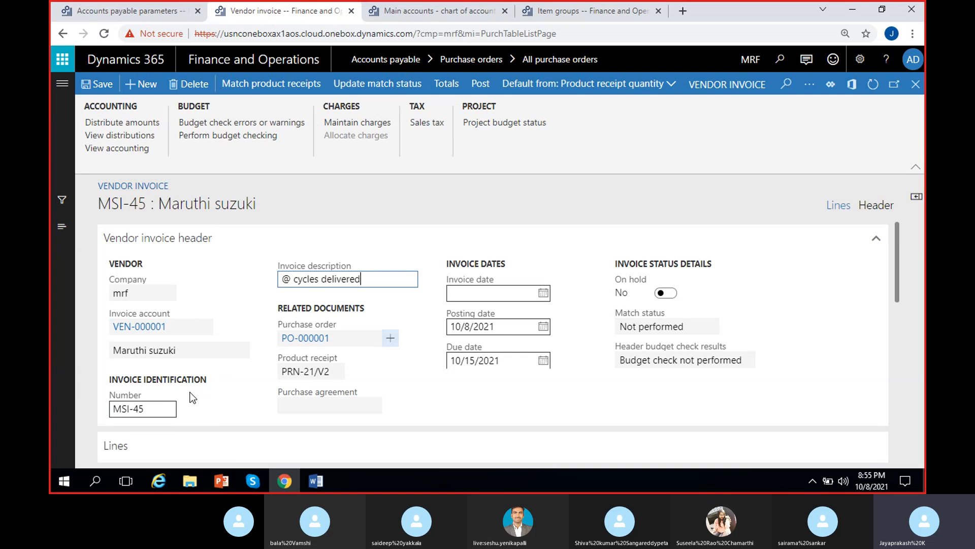
click(293, 279)
key(BackSpace)
key(BackSpace)
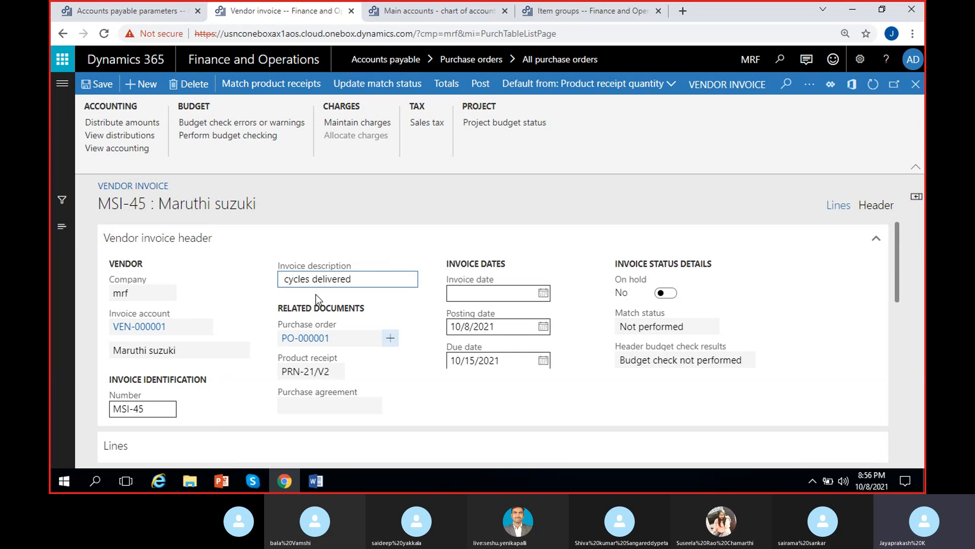
text(2)
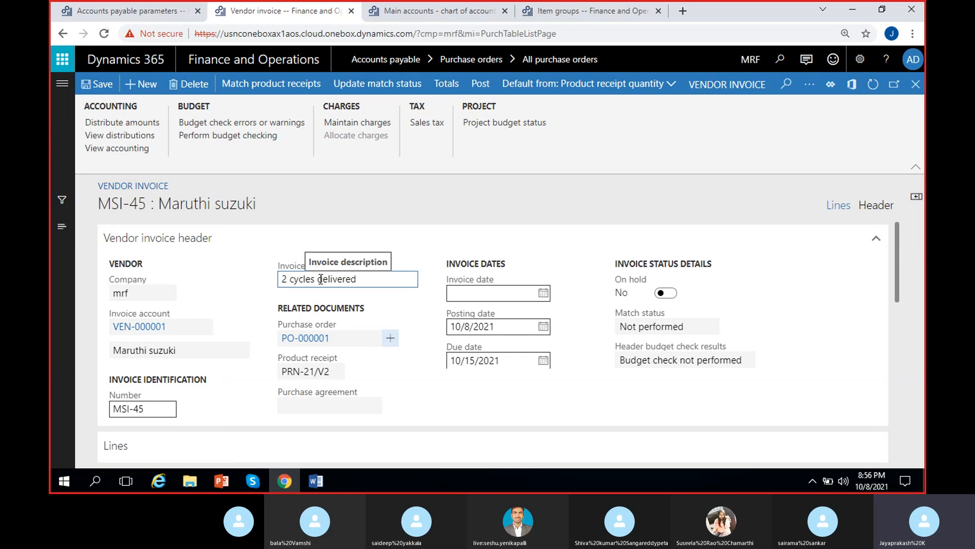
drag(318, 279, 374, 293)
key(BackSpace)
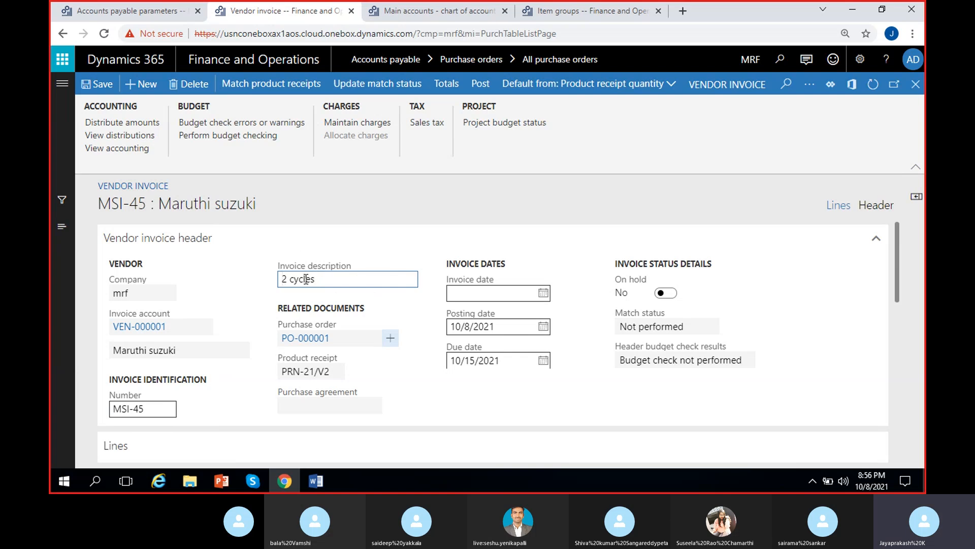
key(Home)
text(Invoice for)
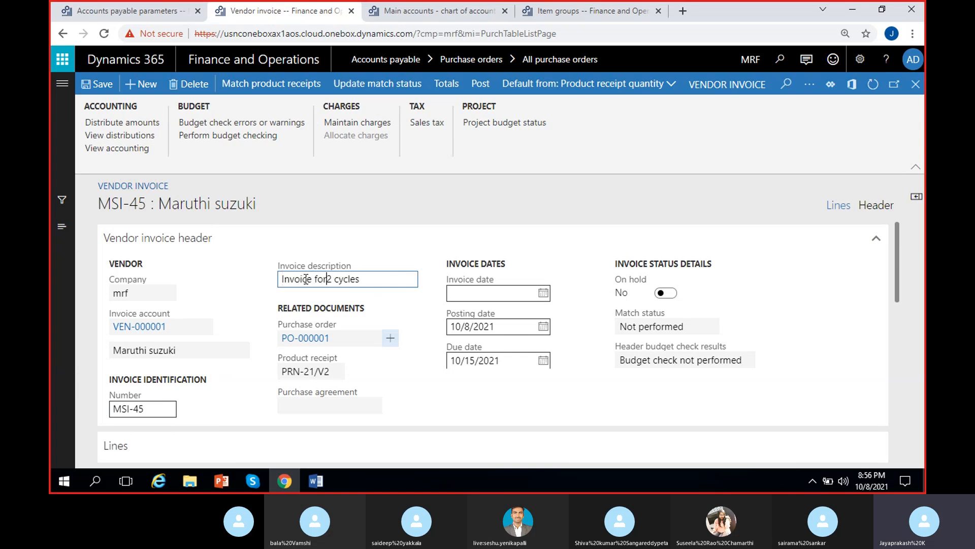
click(259, 284)
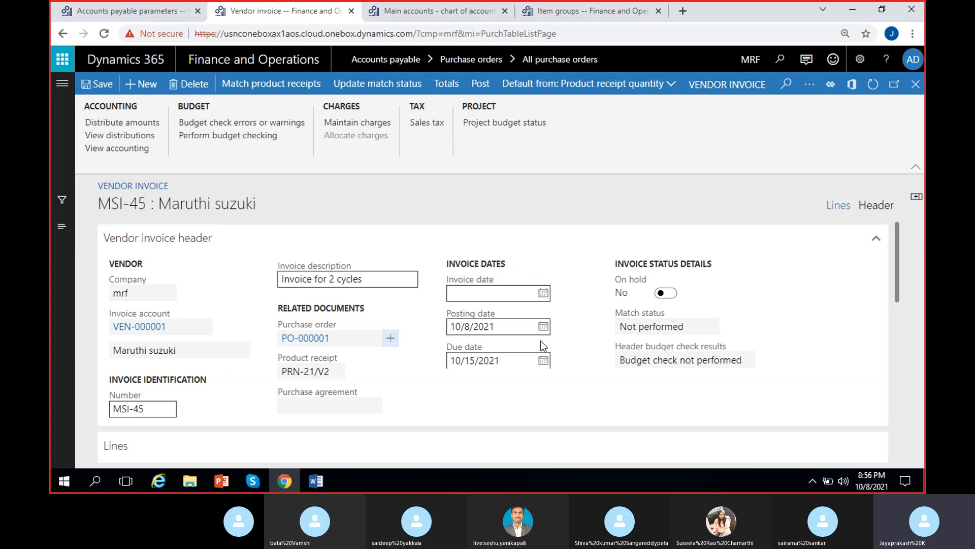
Step: Set the invoice date to 10/12/2021
click(542, 327)
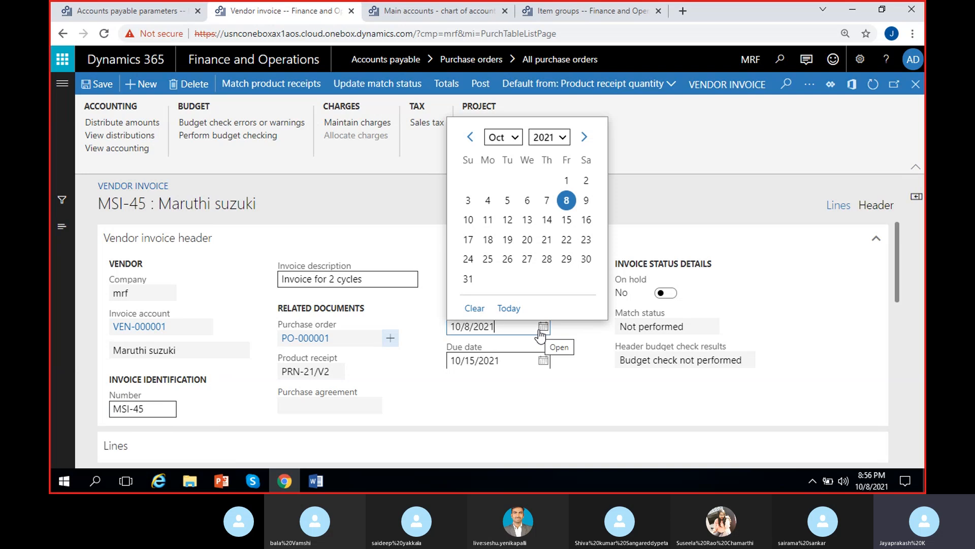
click(428, 336)
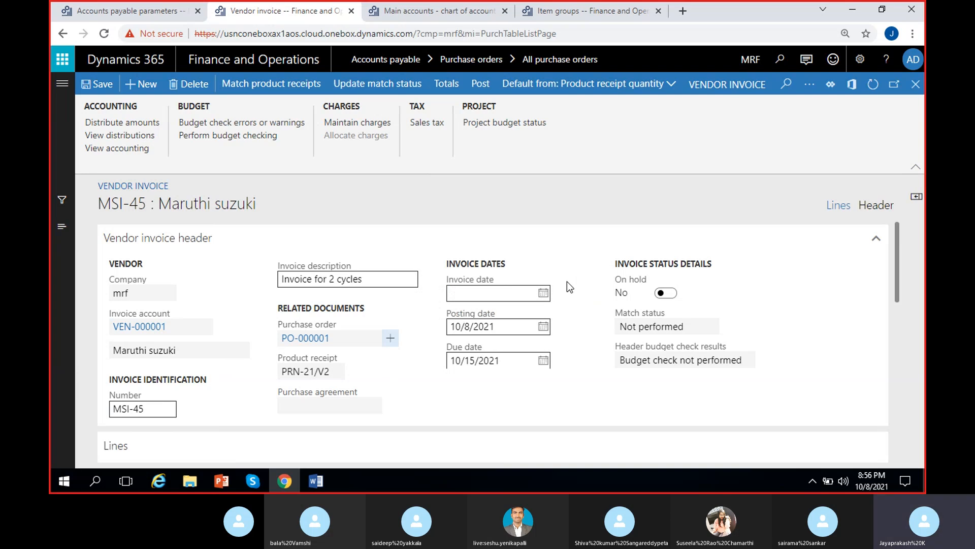
click(543, 293)
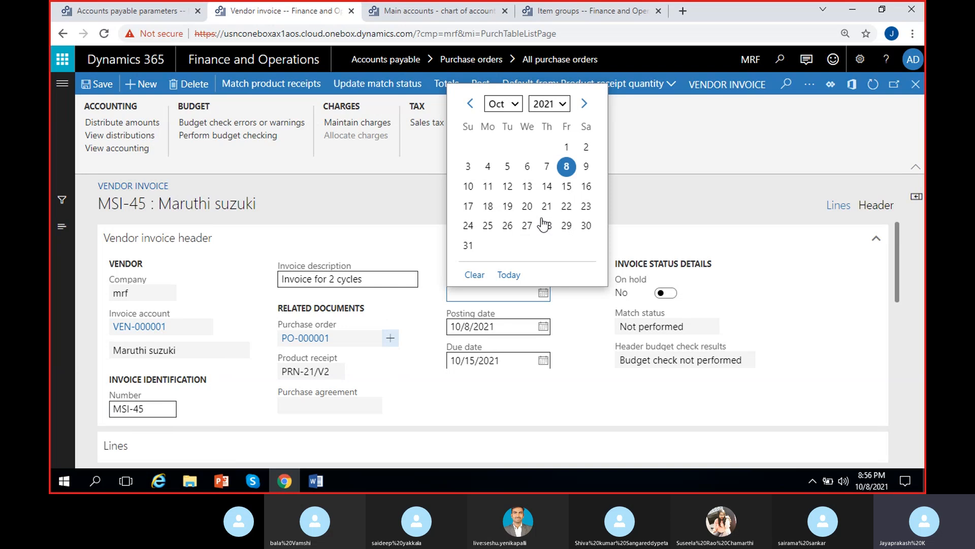
click(507, 186)
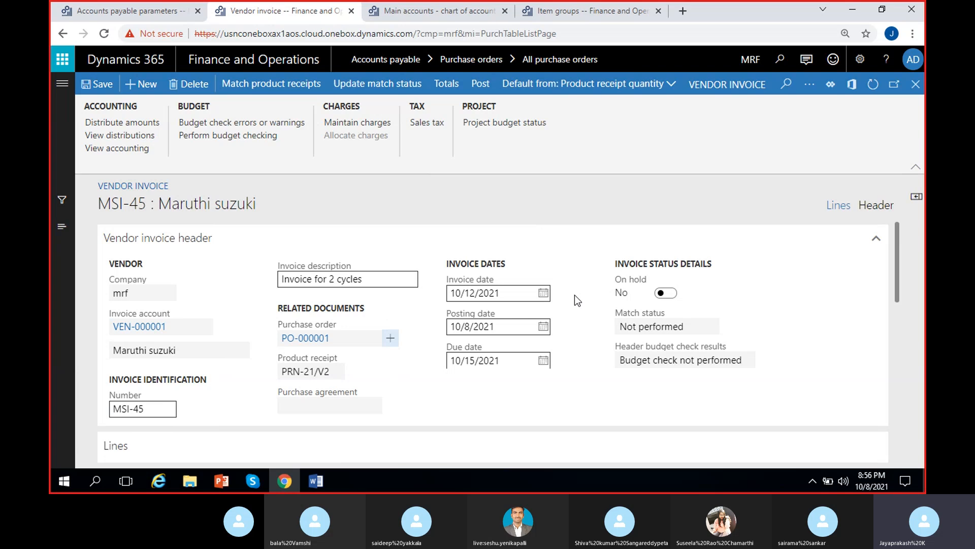
click(543, 296)
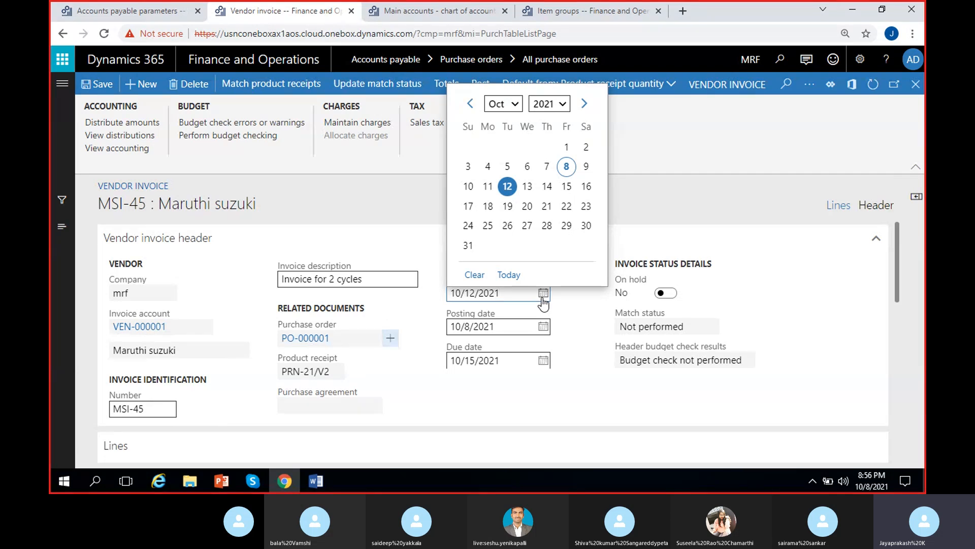
click(577, 303)
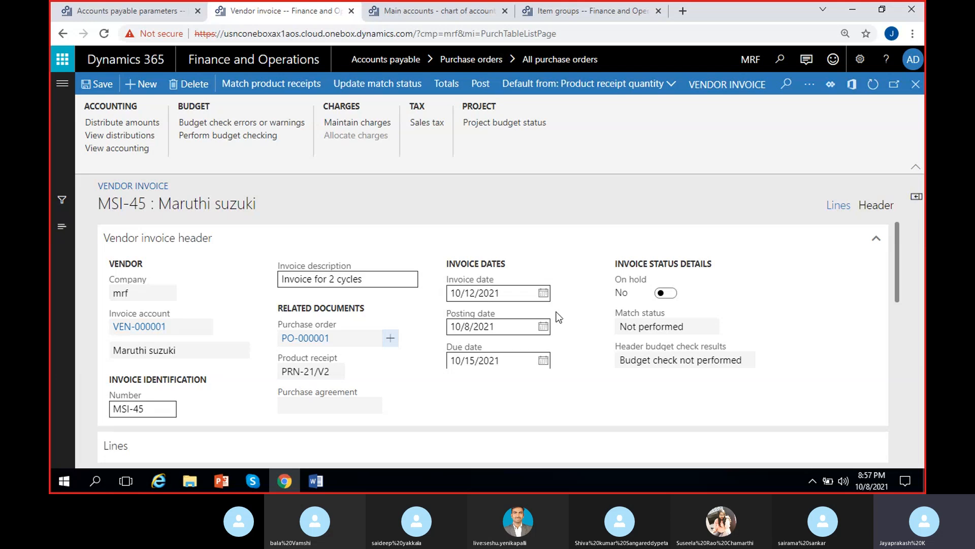
drag(563, 302, 434, 306)
click(508, 297)
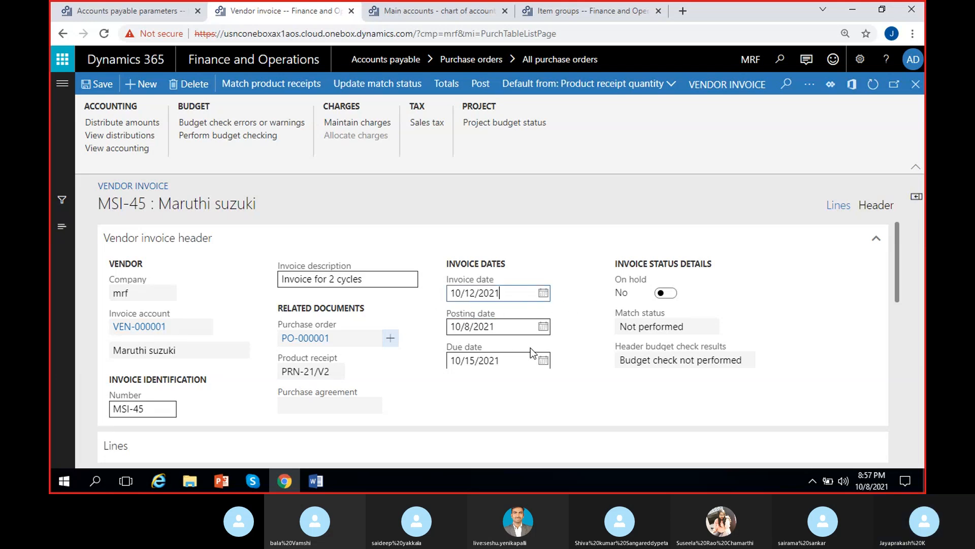
Step: Review the invoice lines' quantity, unit price, line net amount, match results, purchase order and product receipt
scroll(582, 349, down, 3)
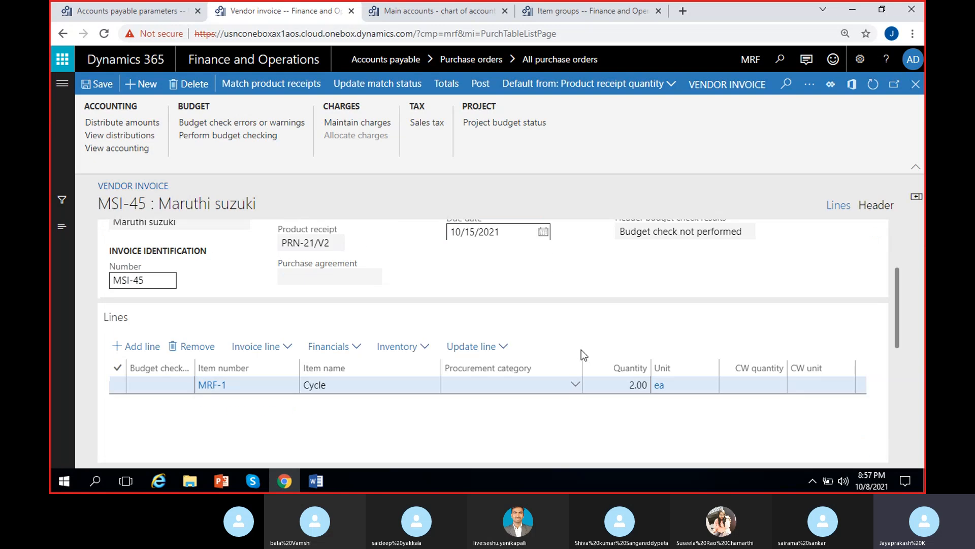
scroll(581, 349, down, 2)
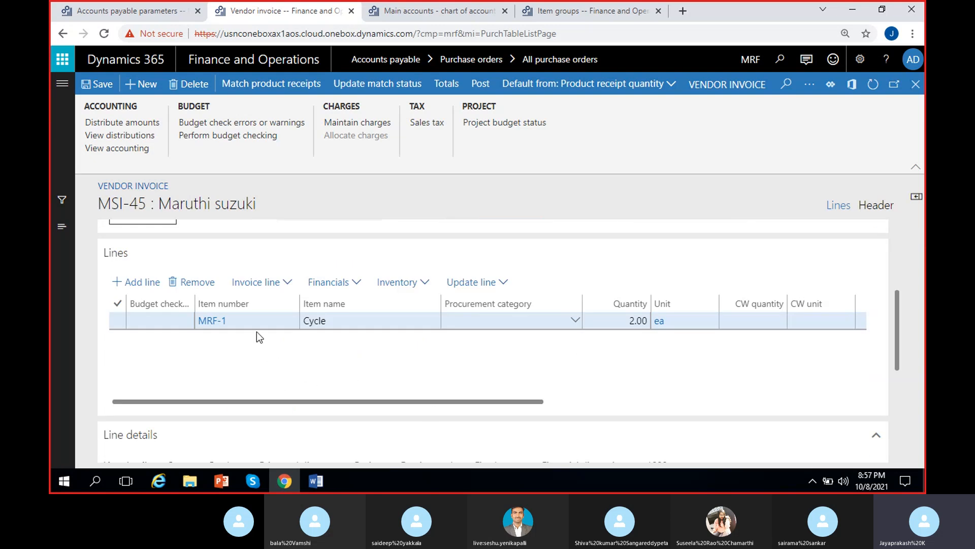
drag(298, 403, 589, 404)
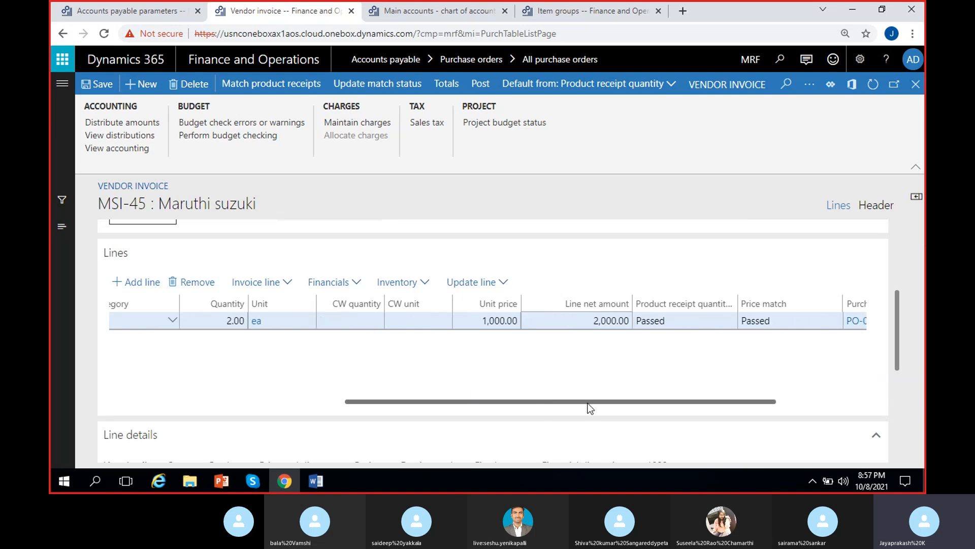
drag(513, 401, 584, 402)
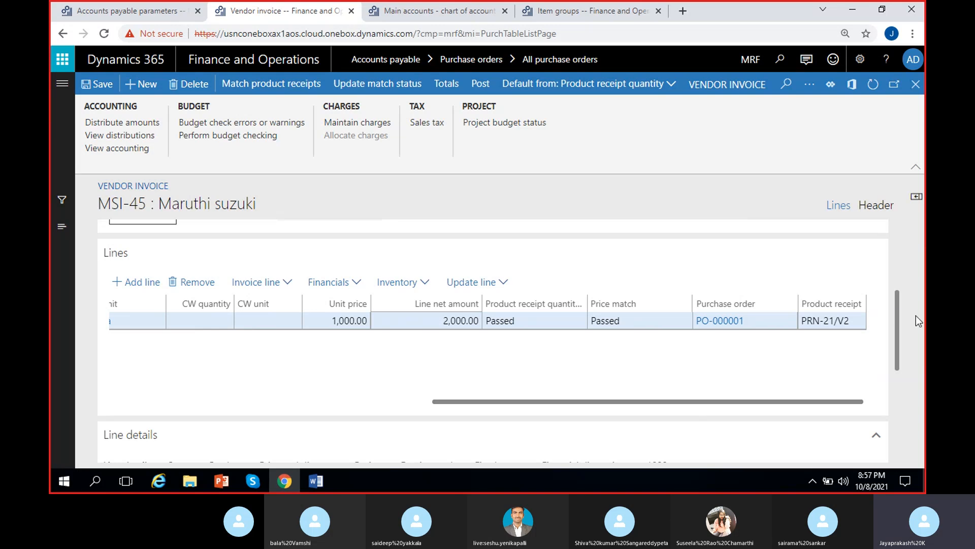
click(857, 323)
click(818, 324)
drag(803, 321, 852, 326)
click(847, 348)
click(845, 326)
click(705, 339)
click(712, 328)
click(732, 362)
drag(697, 407, 605, 407)
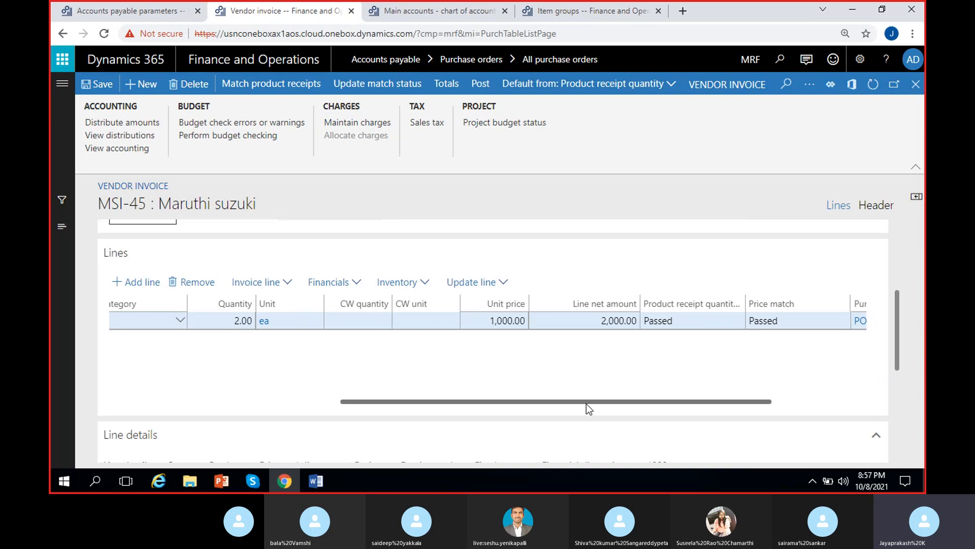
drag(587, 403, 350, 370)
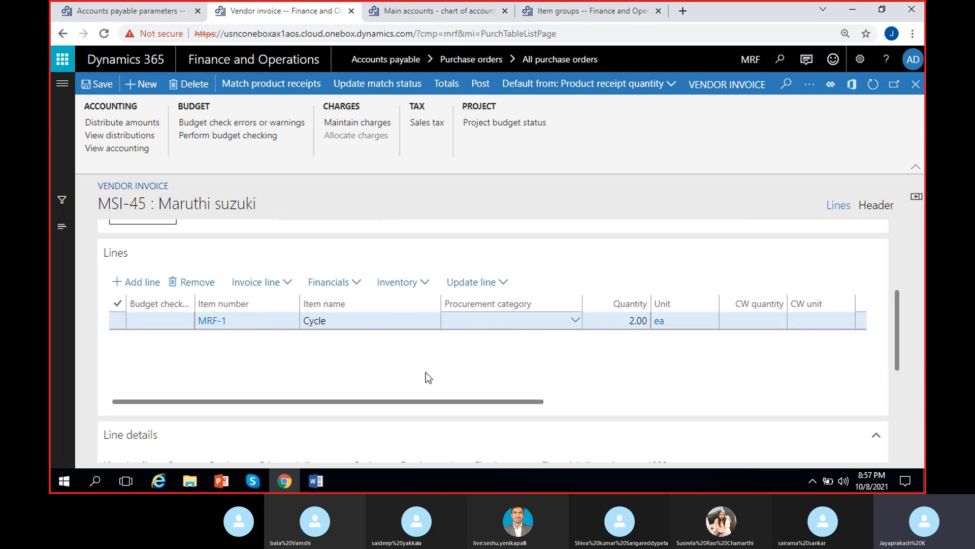
scroll(435, 361, right, 3)
scroll(436, 361, left, 3)
scroll(566, 401, right, 3)
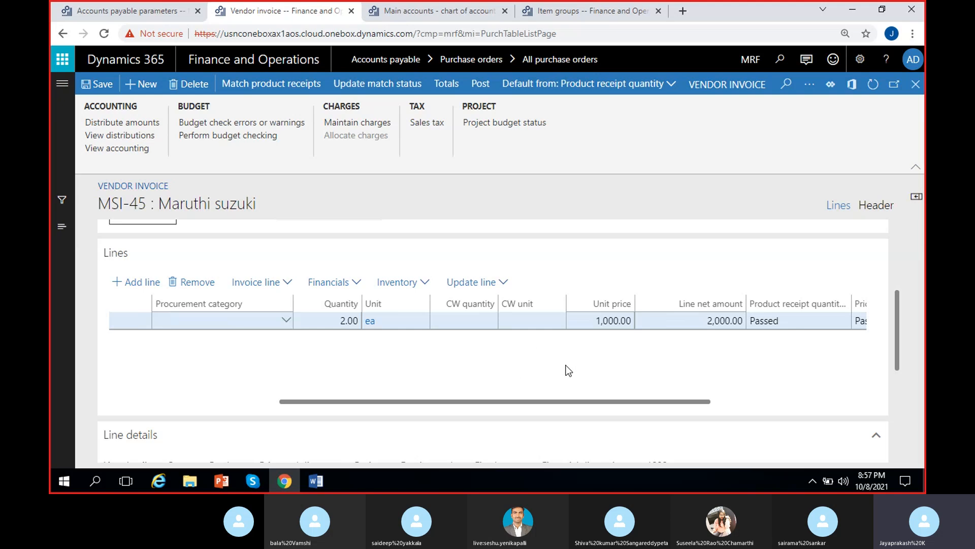
scroll(568, 371, left, 3)
Step: Update the vendor invoice's match status
drag(897, 319, 894, 261)
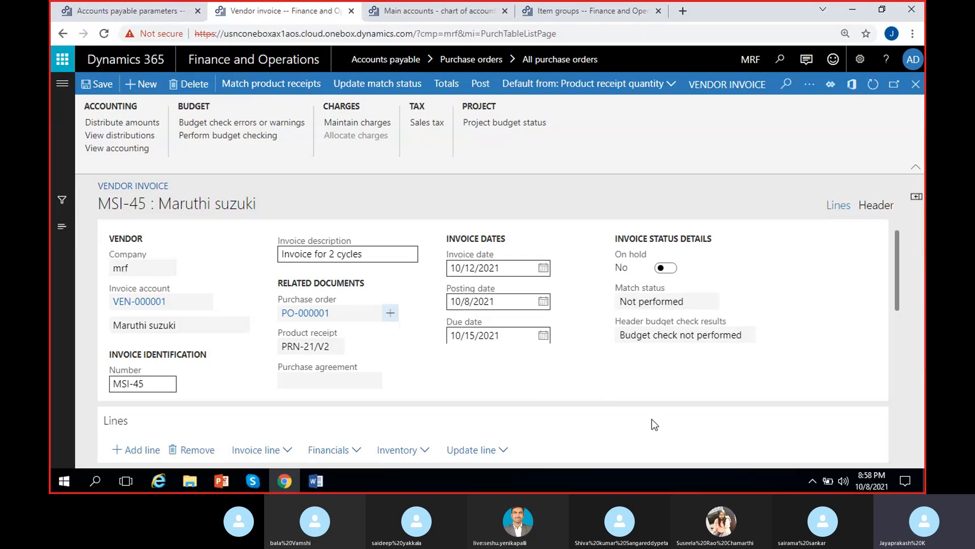
click(691, 302)
drag(691, 302, 577, 318)
click(597, 310)
drag(686, 302, 607, 308)
click(607, 308)
click(373, 89)
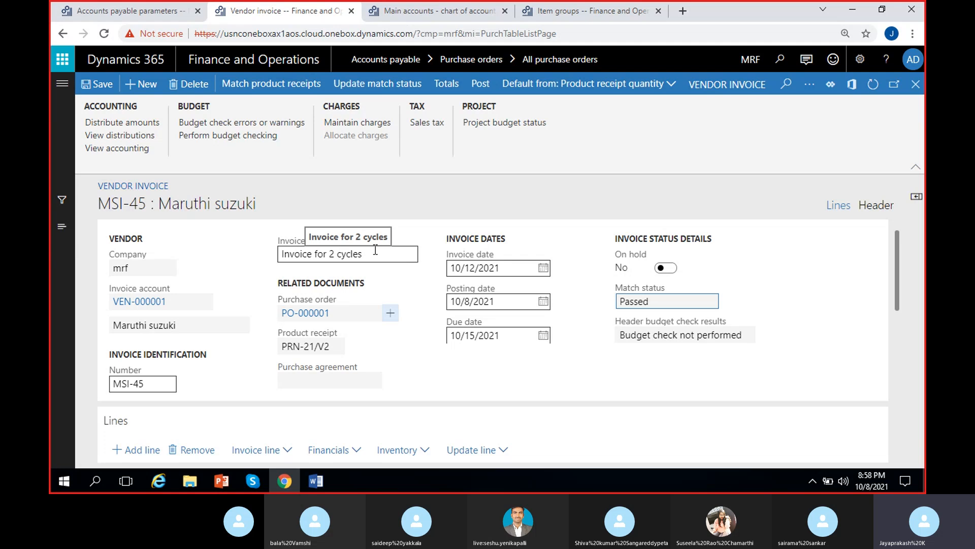
Step: Examine the invoice header's match status
click(661, 300)
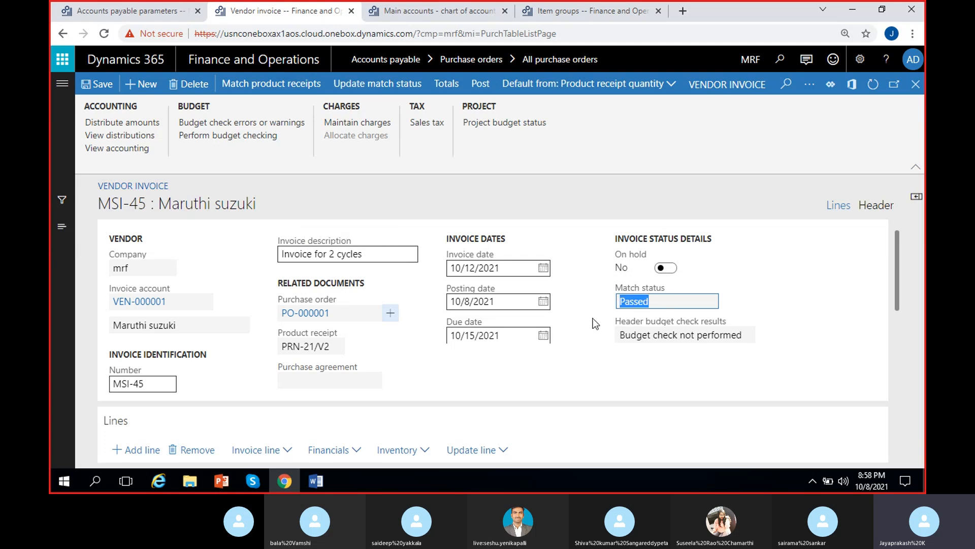
click(778, 298)
click(633, 301)
double_click(644, 302)
drag(667, 303, 601, 306)
click(612, 301)
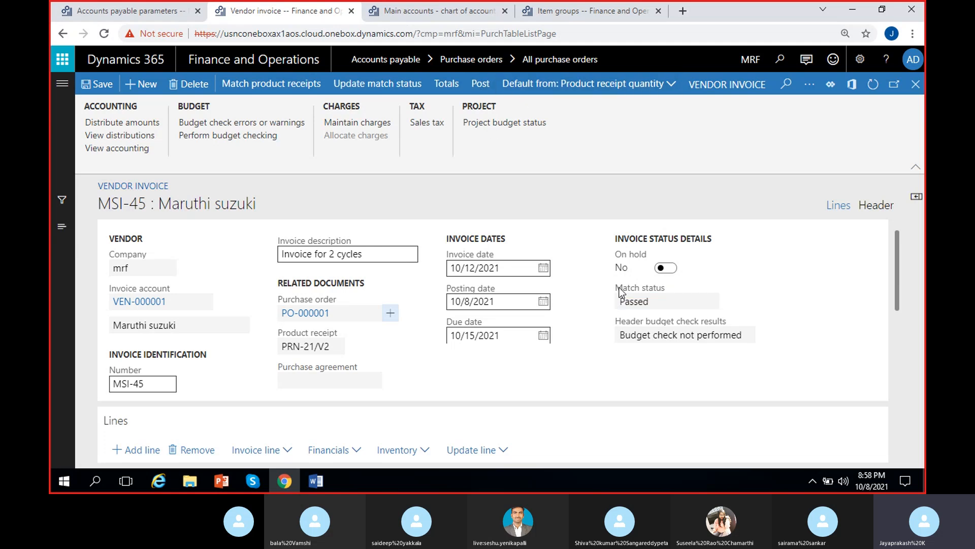
drag(643, 301, 596, 303)
click(599, 302)
click(644, 303)
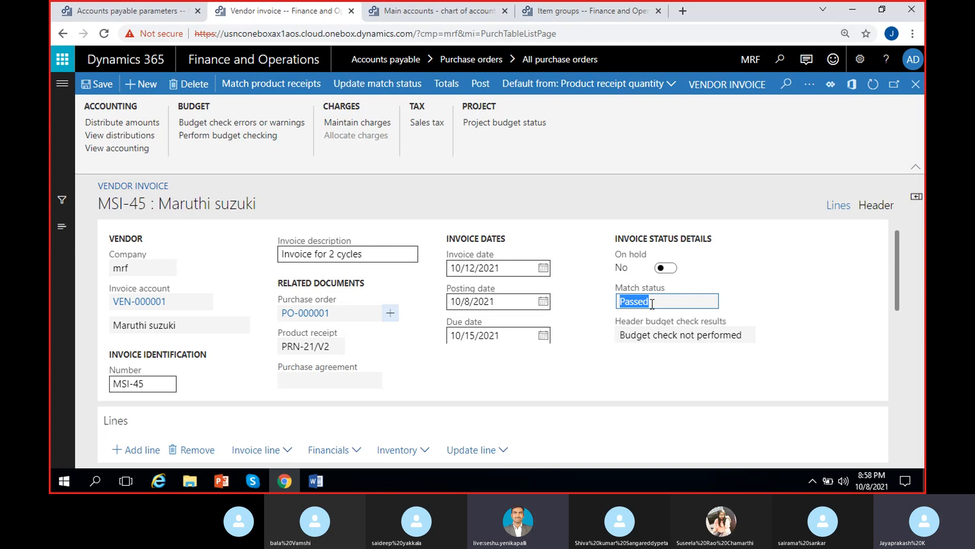
click(662, 302)
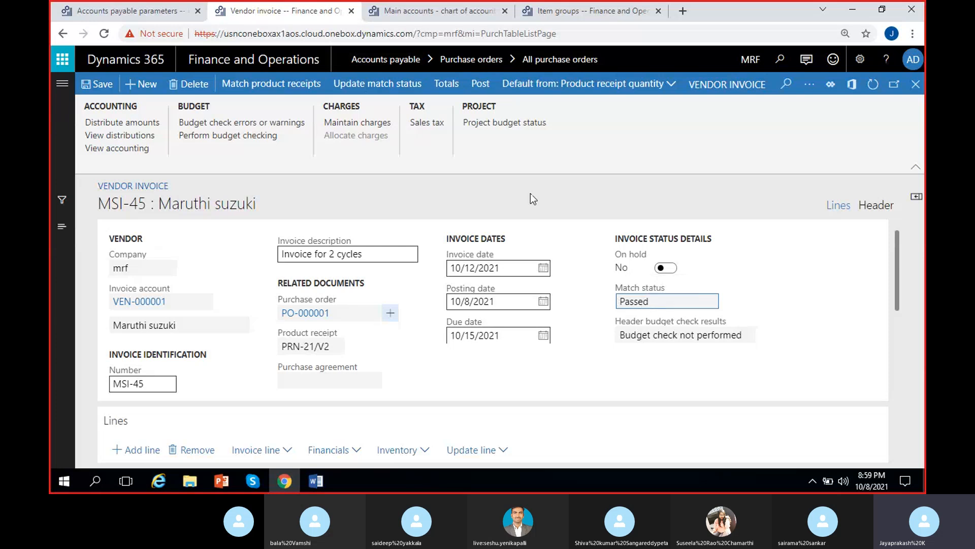
Step: Post the vendor invoice and expand the posting messages on the purchase order
click(482, 87)
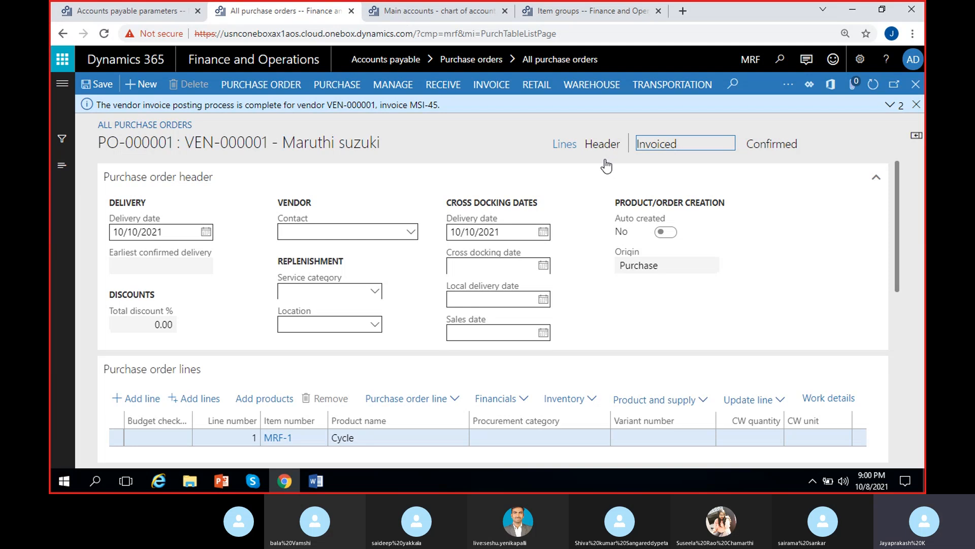
click(890, 105)
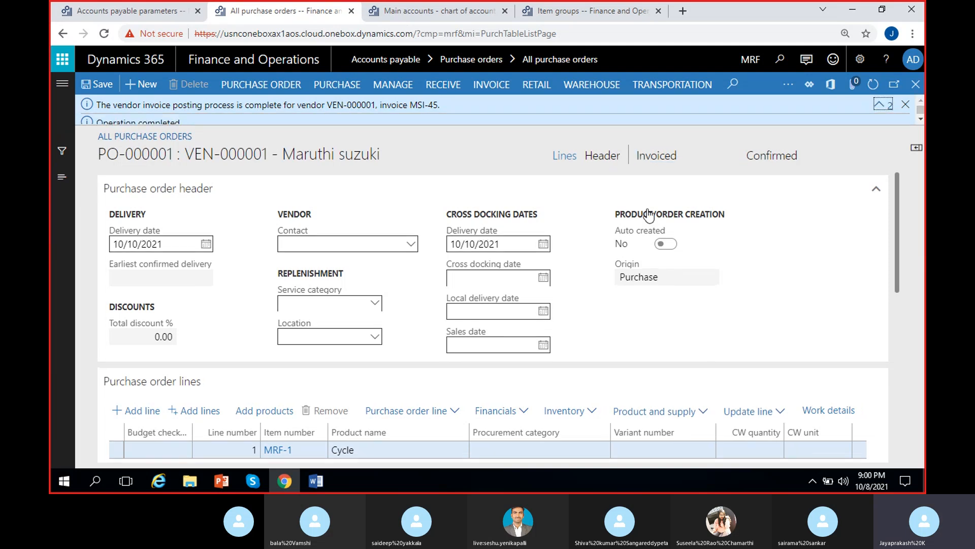
drag(416, 105, 431, 154)
click(432, 153)
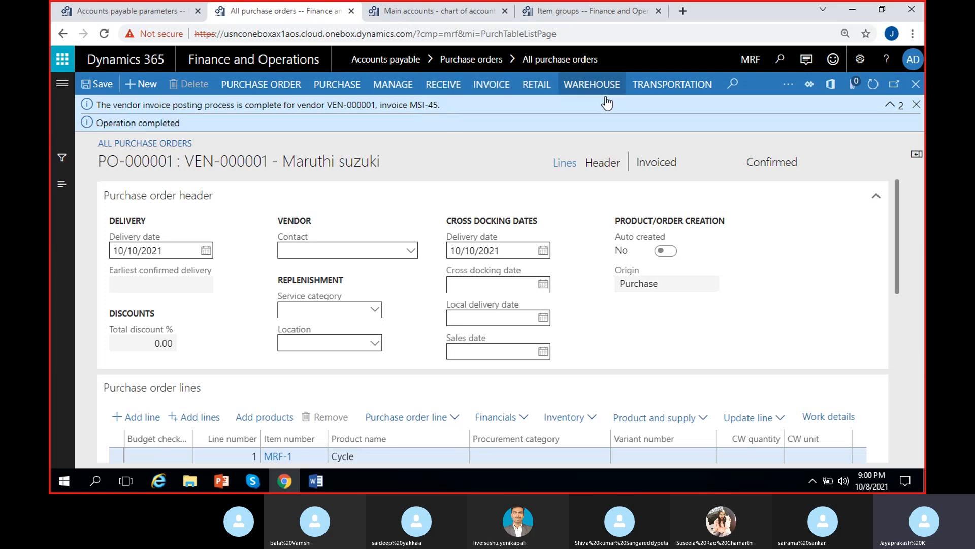
Step: Dismiss the posting messages and examine the purchase order's invoiced document status
click(917, 104)
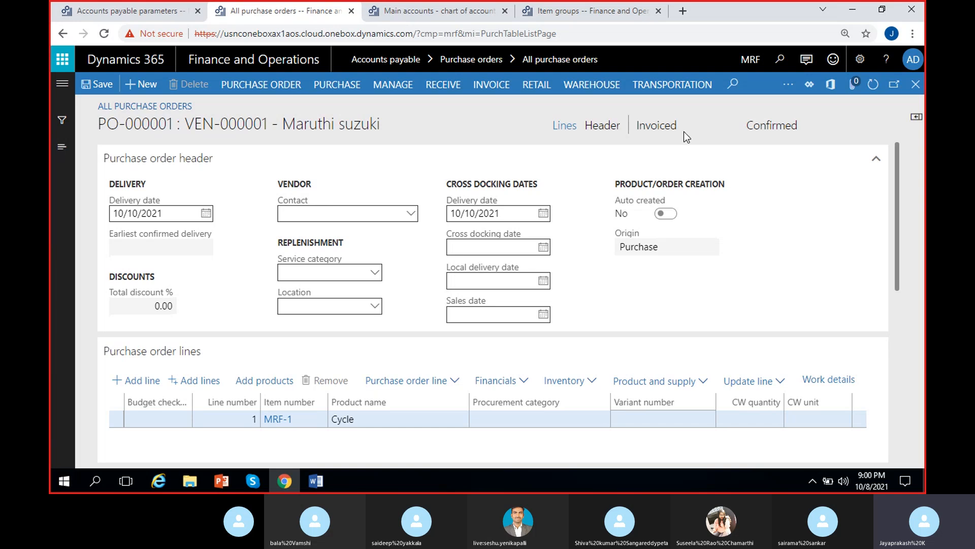
drag(684, 133, 642, 134)
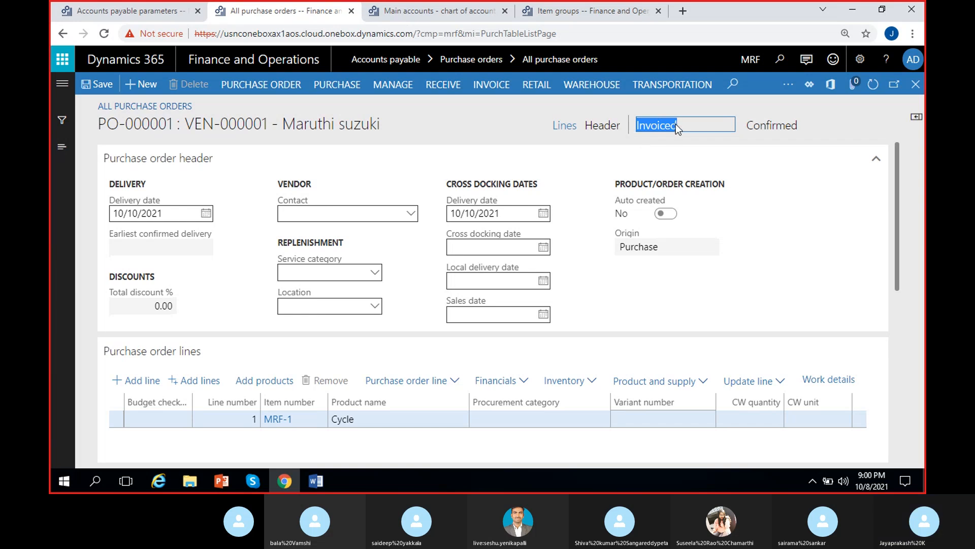
drag(696, 123, 635, 136)
click(794, 147)
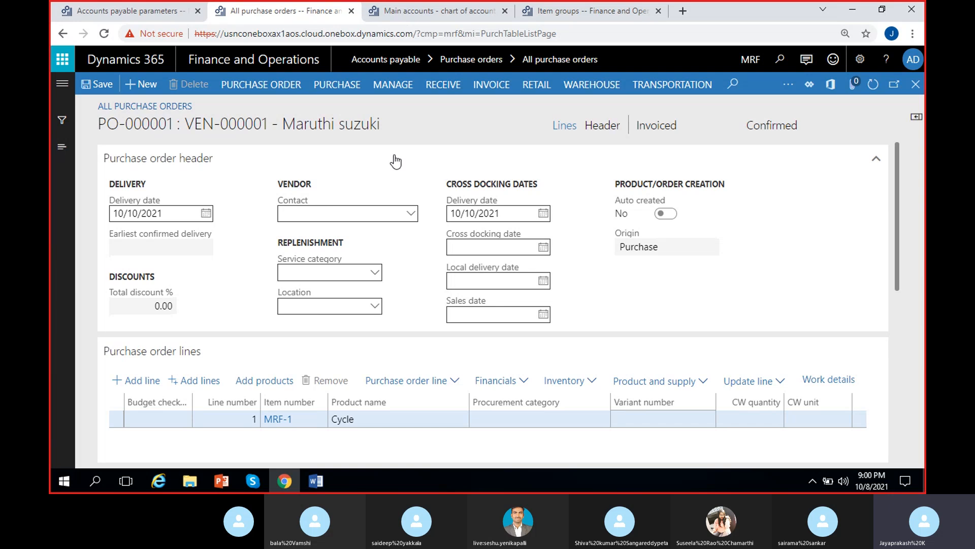
Step: Open the purchase order's invoice journal and review the posted invoice's voucher, amount, currency and due date
click(491, 85)
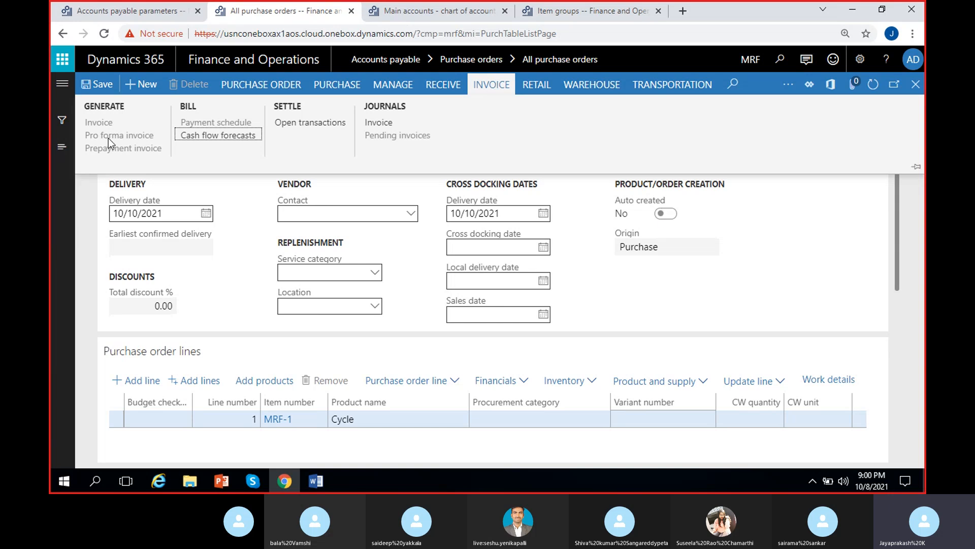
click(378, 125)
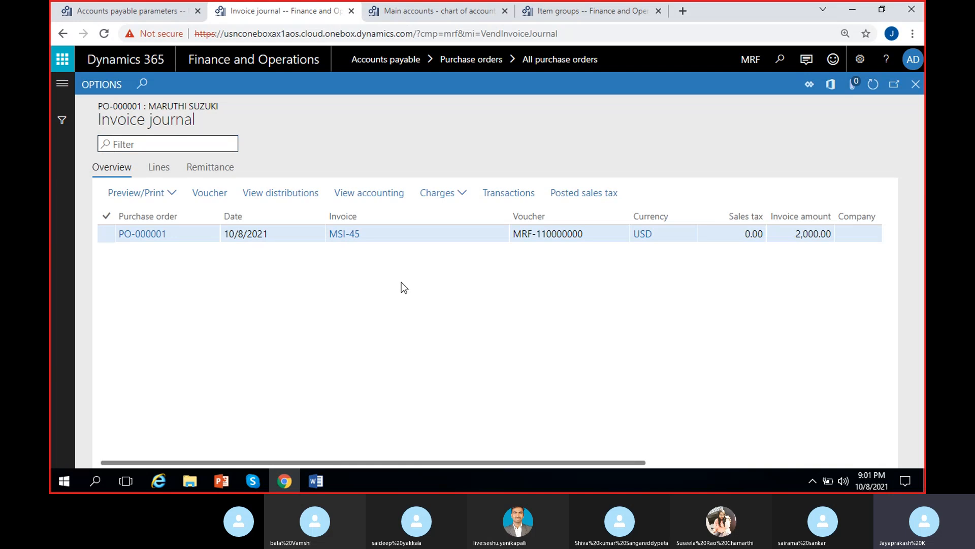
click(374, 237)
click(276, 293)
click(273, 238)
click(247, 309)
click(180, 237)
click(248, 325)
scroll(249, 324, right, 3)
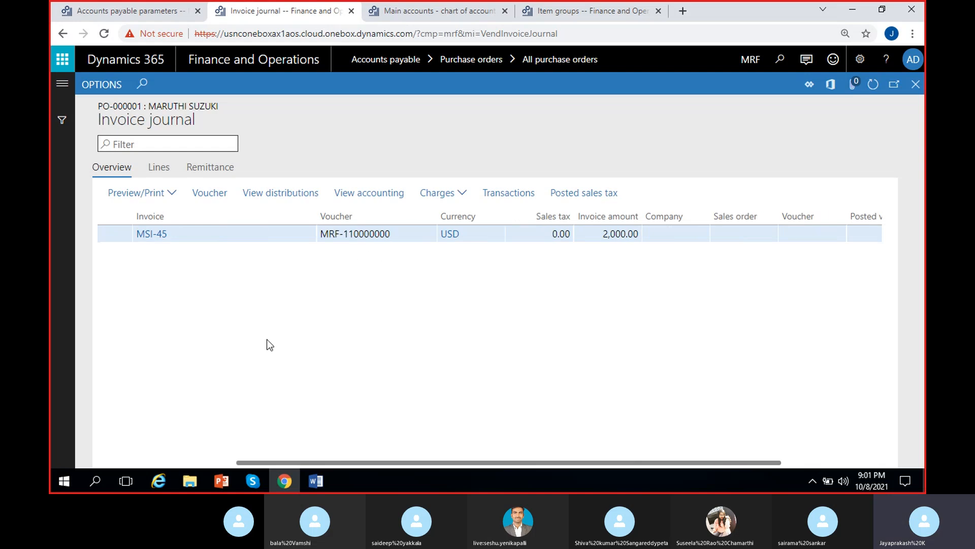
scroll(320, 346, right, 2)
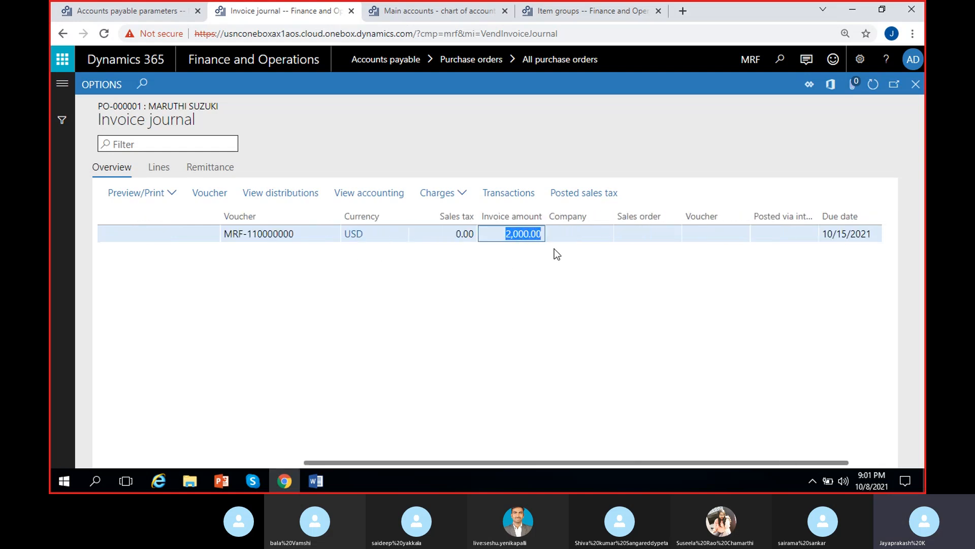
scroll(378, 328, right, 2)
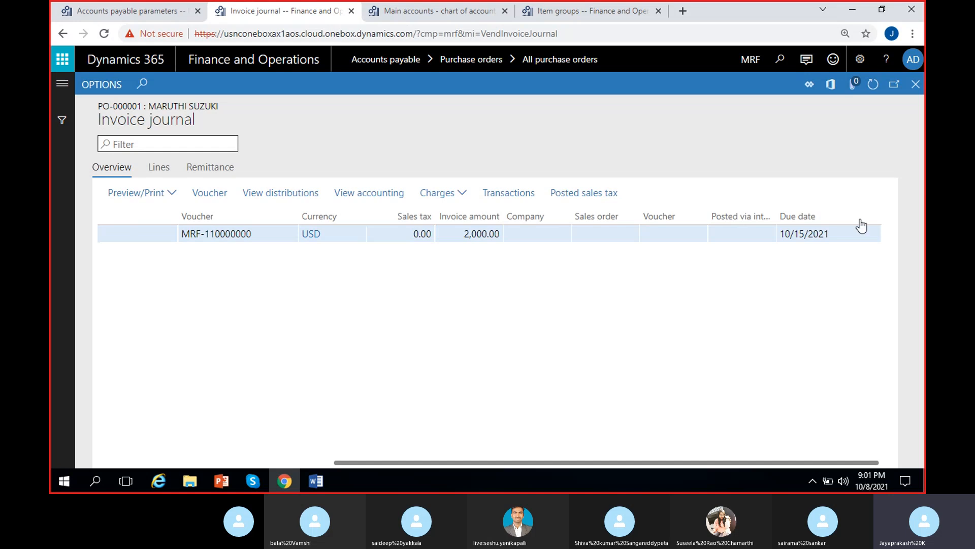
drag(833, 237, 770, 255)
click(706, 298)
scroll(343, 383, left, 2)
scroll(344, 383, right, 2)
drag(824, 238, 742, 263)
click(582, 318)
scroll(507, 337, left, 5)
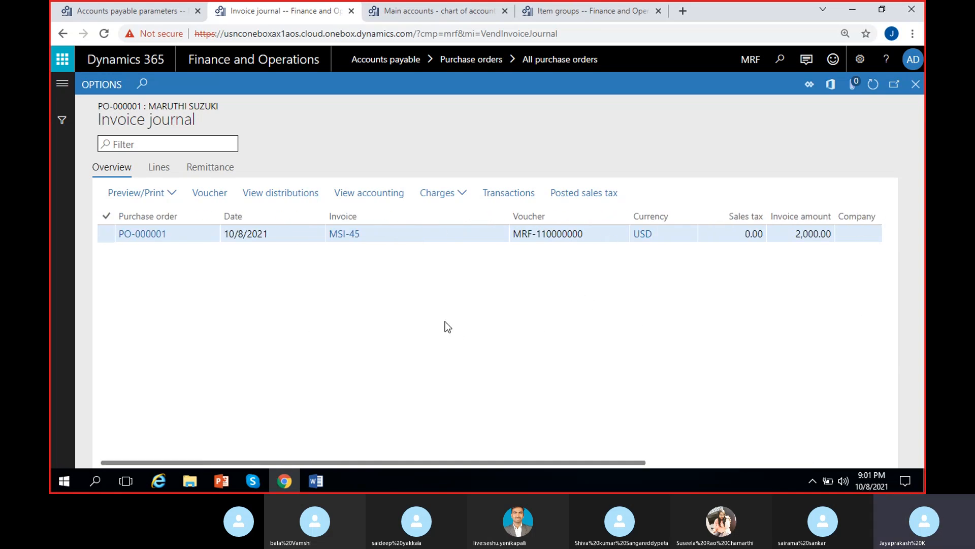
Step: Open the posted invoice's voucher transactions and review the ledger accounts, amounts and posting types
click(211, 198)
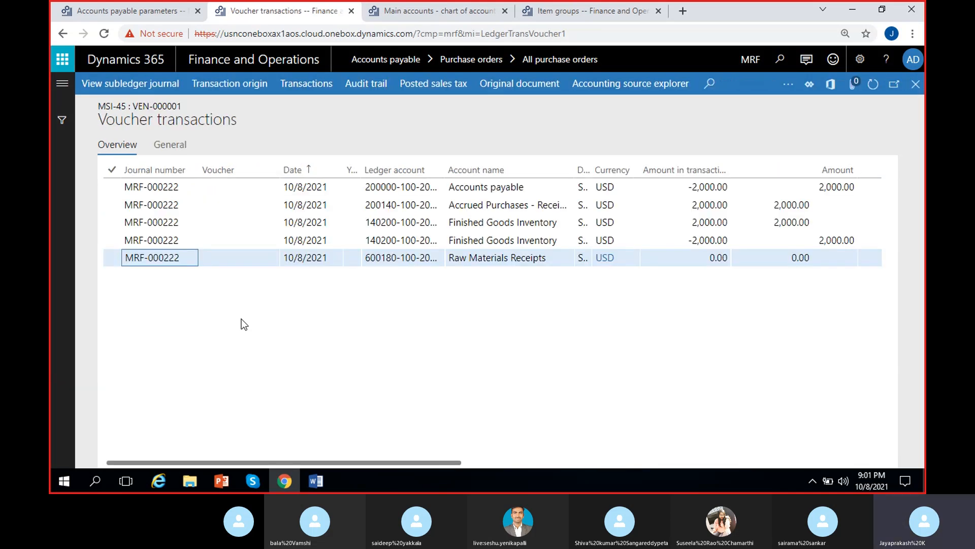
click(516, 260)
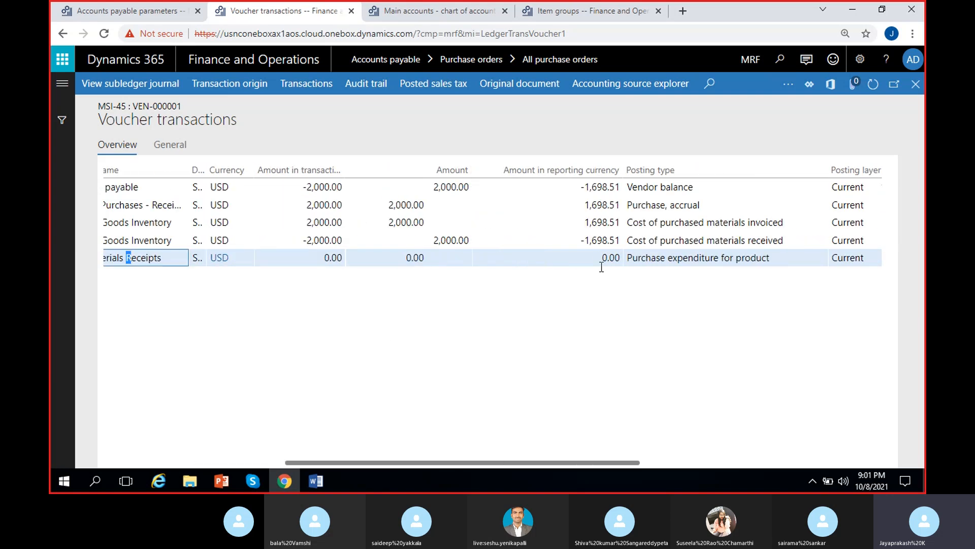
scroll(421, 293, left, 4)
click(464, 257)
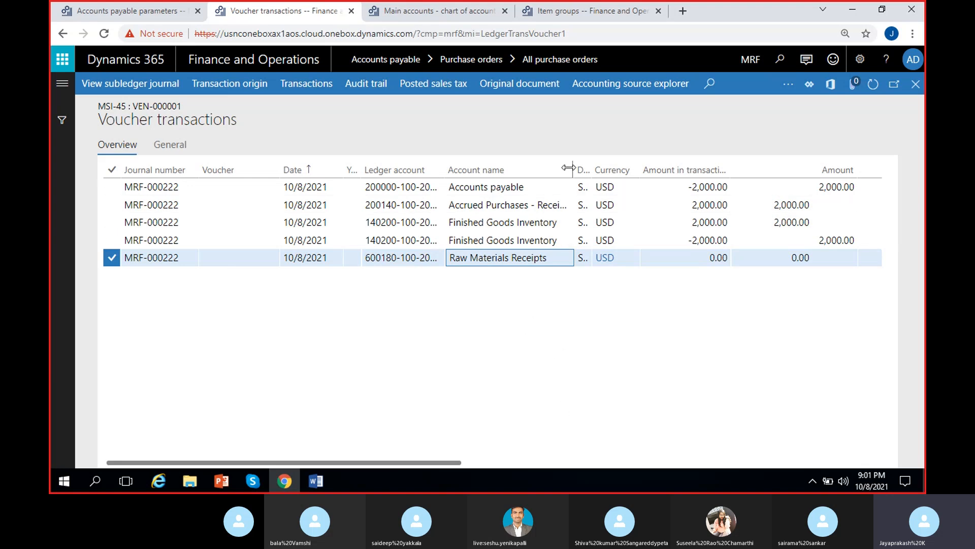
drag(574, 163, 616, 162)
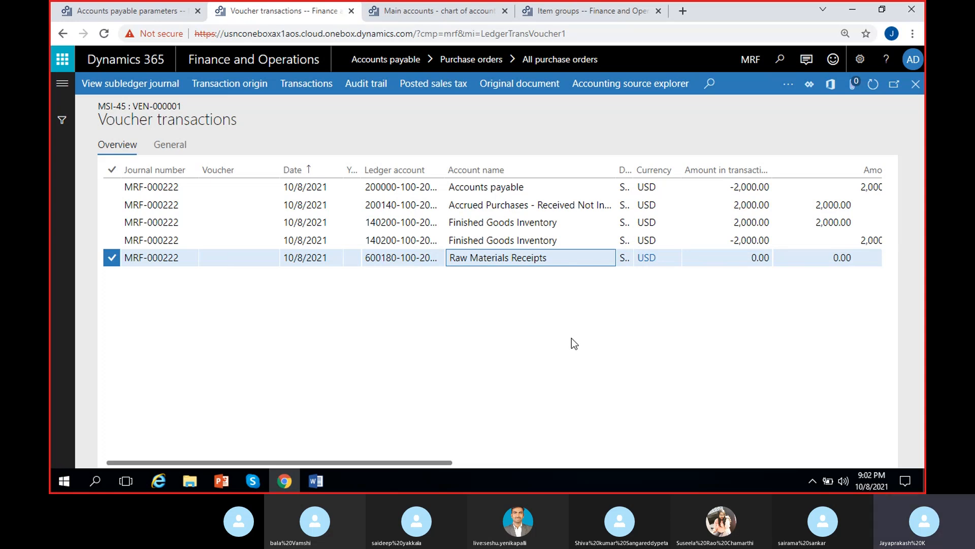
Step: Compare the voucher amounts of the accrued purchases line with the finished goods inventory credit line
click(532, 206)
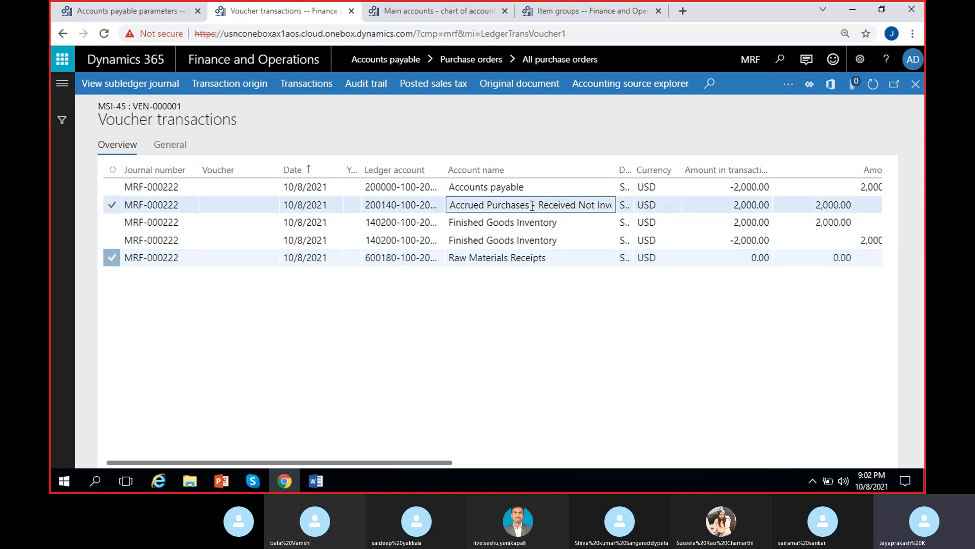
click(729, 206)
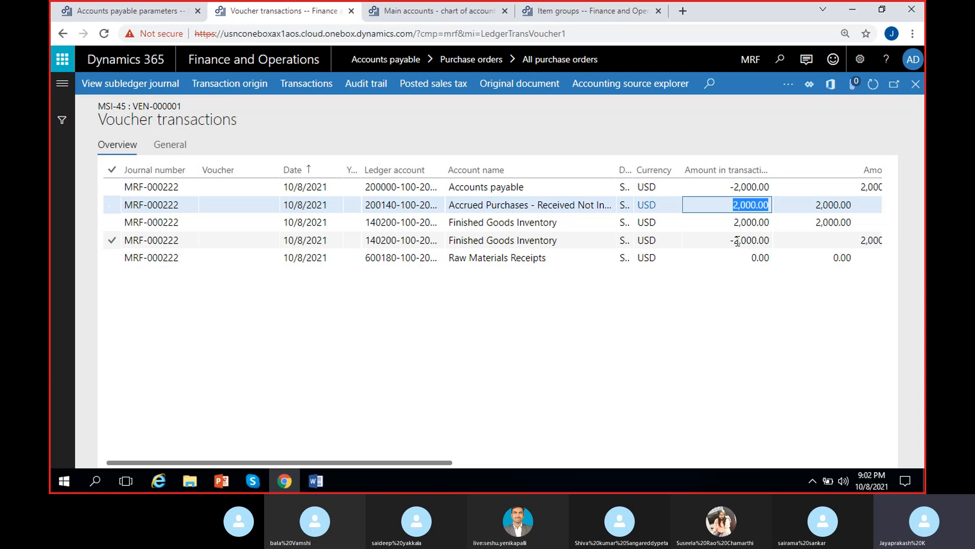
click(721, 240)
click(741, 205)
click(743, 239)
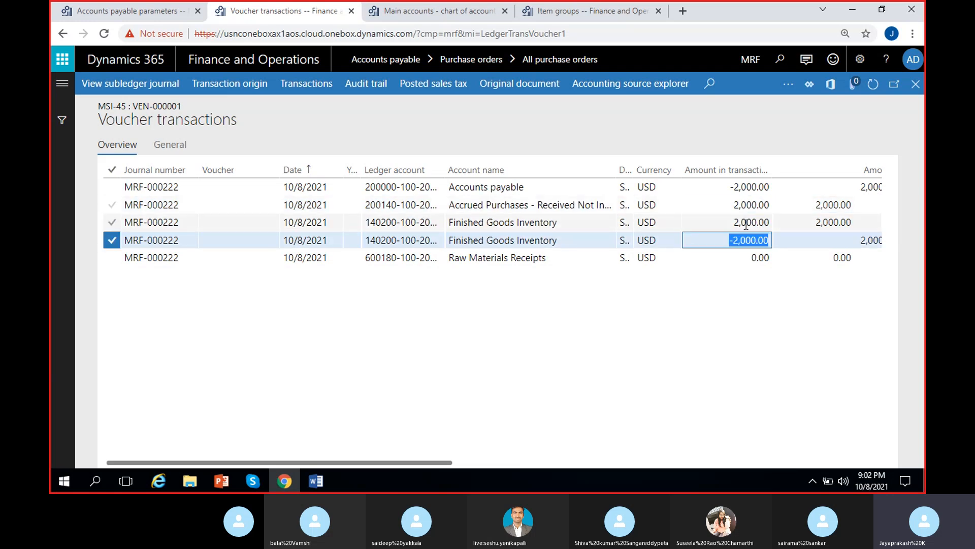
click(748, 205)
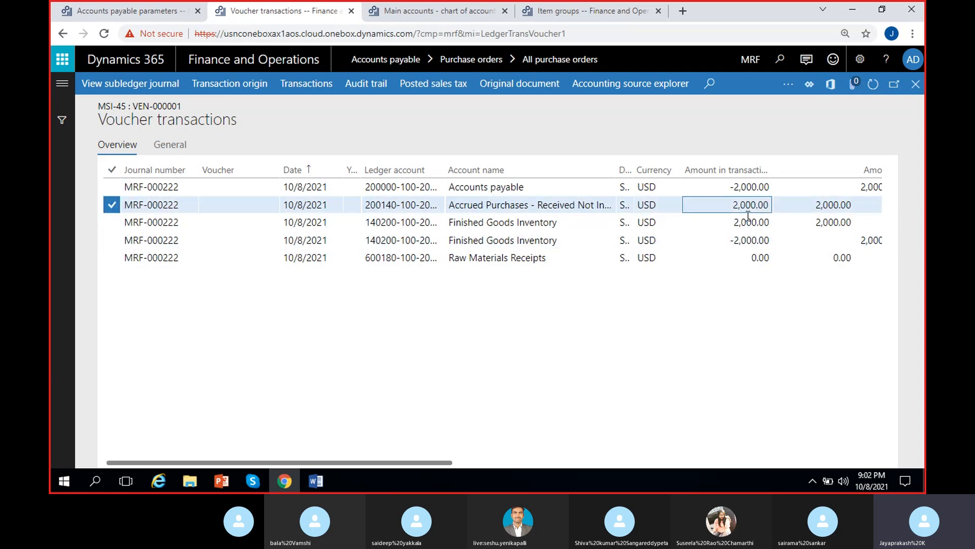
click(743, 241)
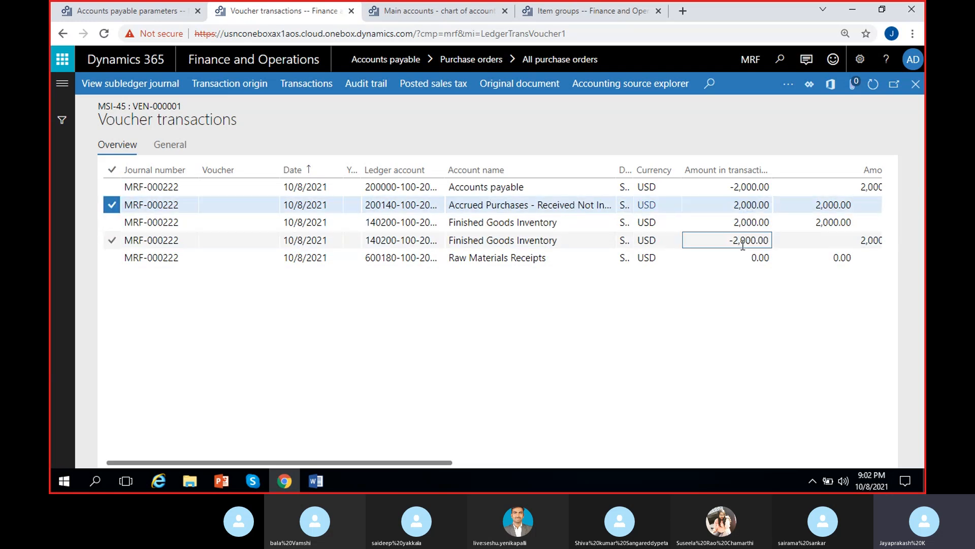
click(740, 204)
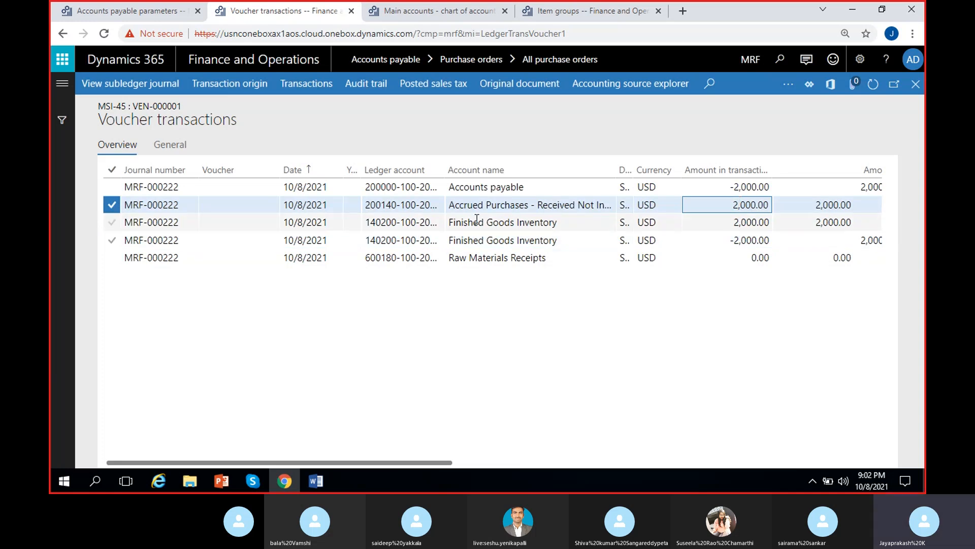
drag(717, 203, 788, 209)
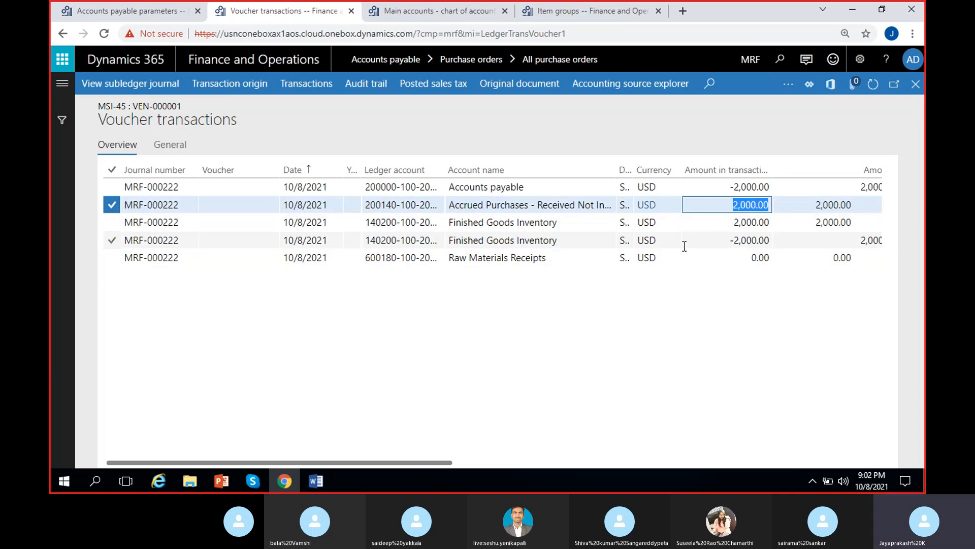
drag(724, 243, 777, 257)
click(712, 332)
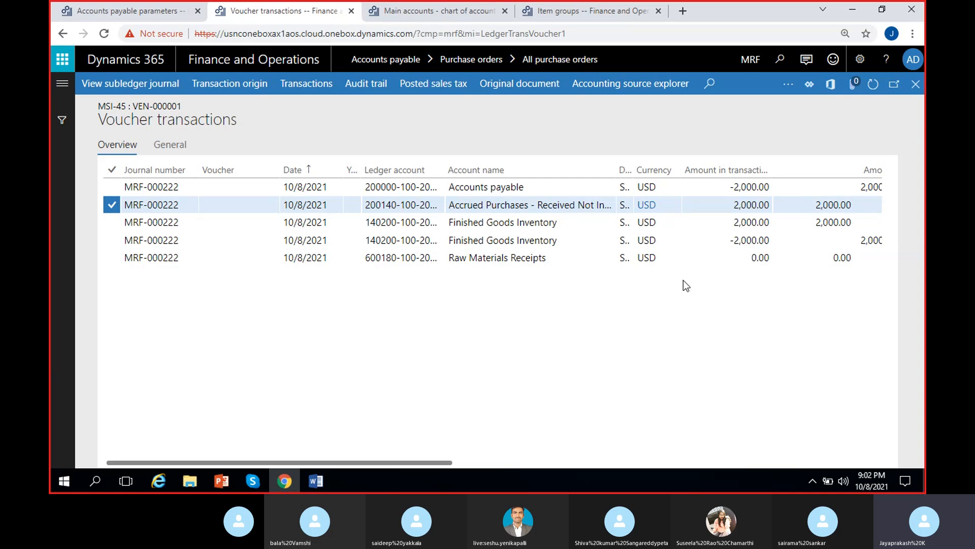
drag(731, 241, 771, 241)
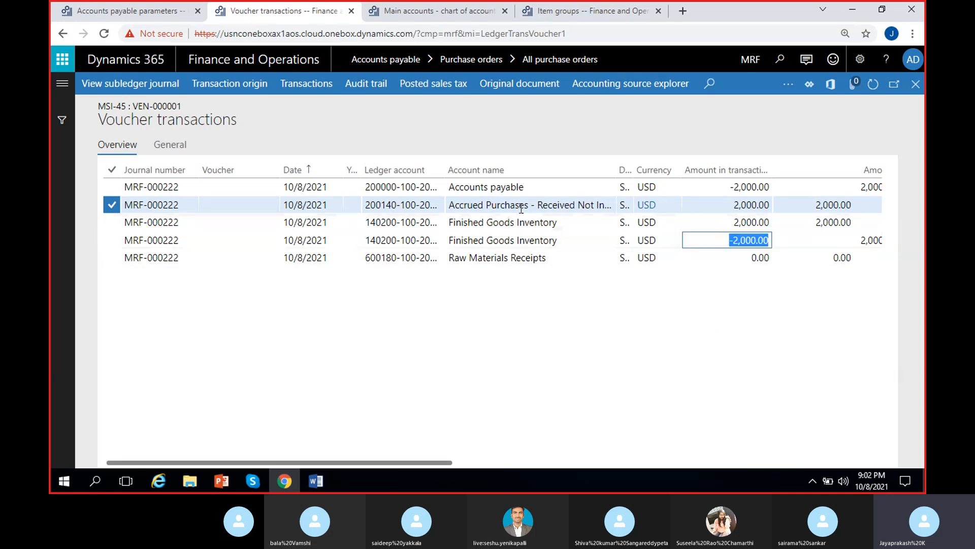
drag(732, 205, 752, 207)
click(691, 359)
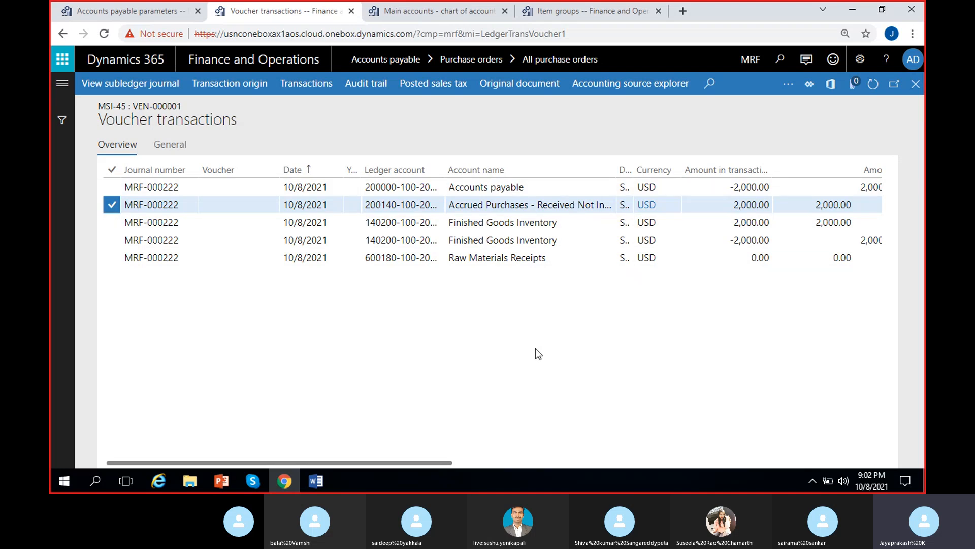
drag(730, 205, 771, 206)
drag(730, 241, 766, 246)
click(702, 316)
Step: Examine the voucher amounts of the accounts payable and finished goods inventory debit lines
click(572, 223)
drag(561, 223, 441, 224)
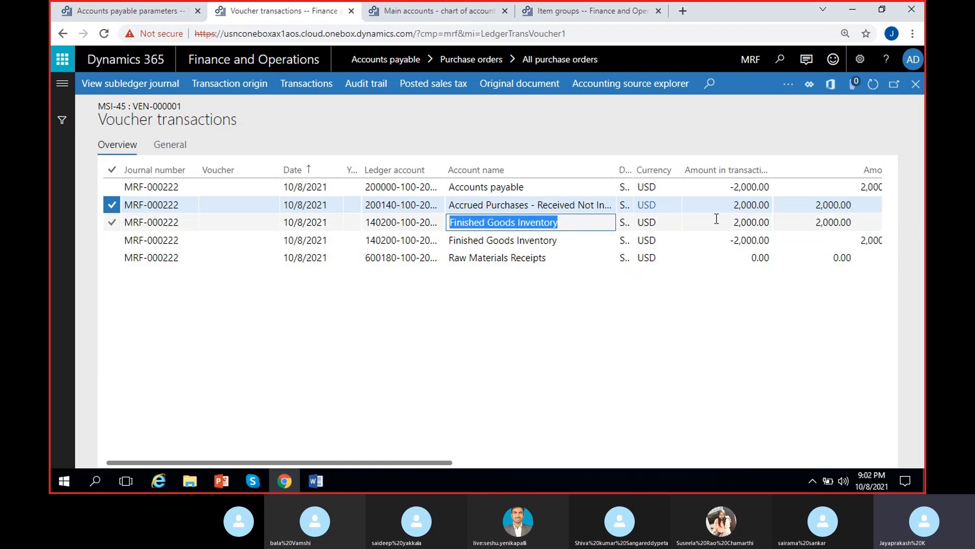
drag(725, 223, 773, 223)
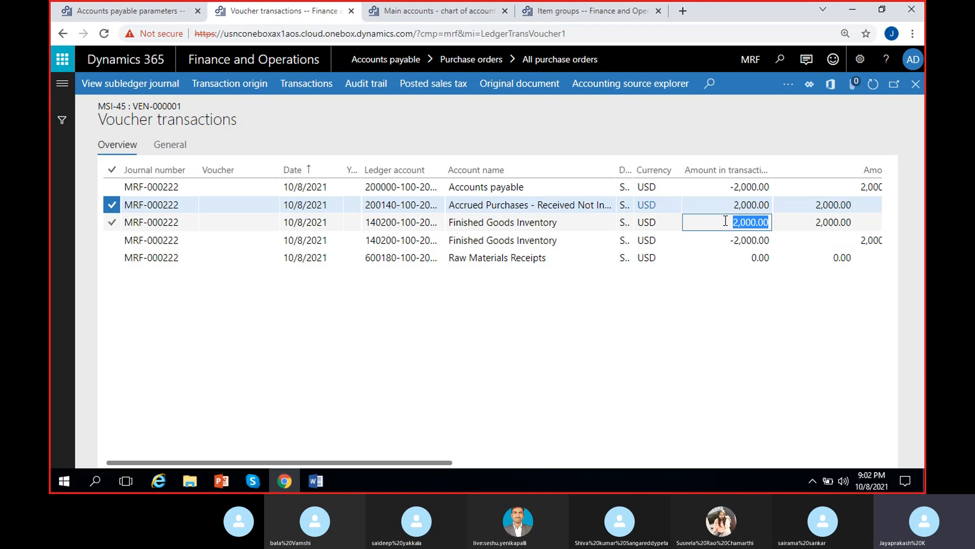
drag(528, 187, 449, 187)
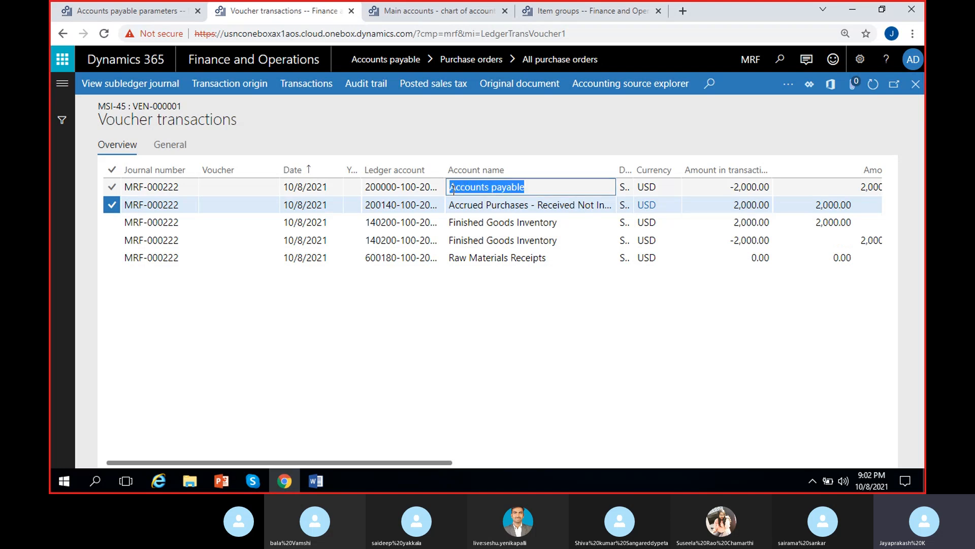
drag(725, 193, 812, 192)
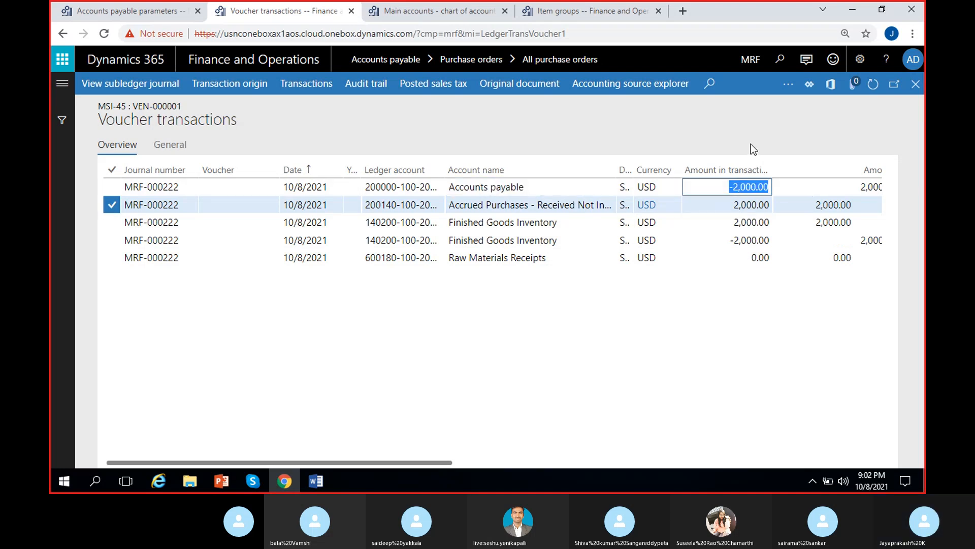
drag(591, 188, 449, 188)
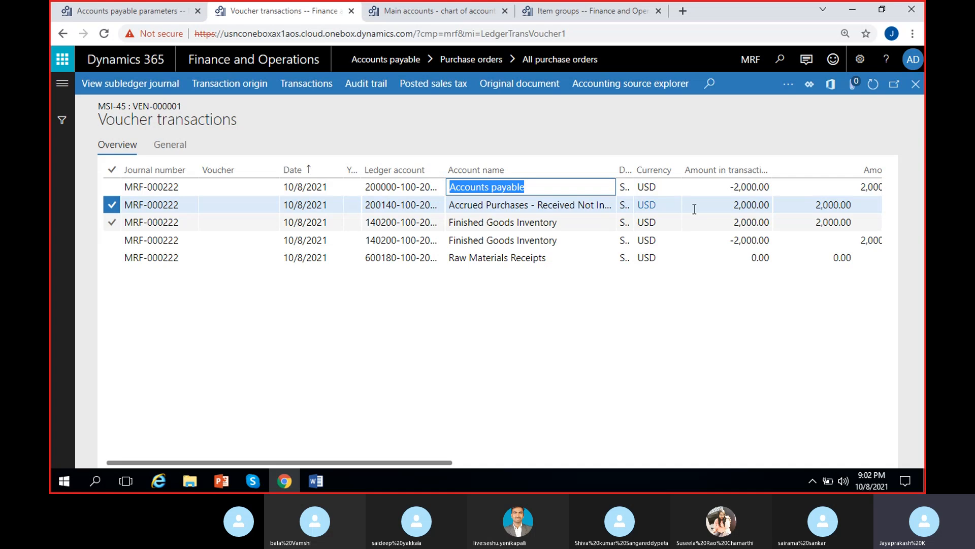
click(736, 190)
drag(736, 190, 780, 188)
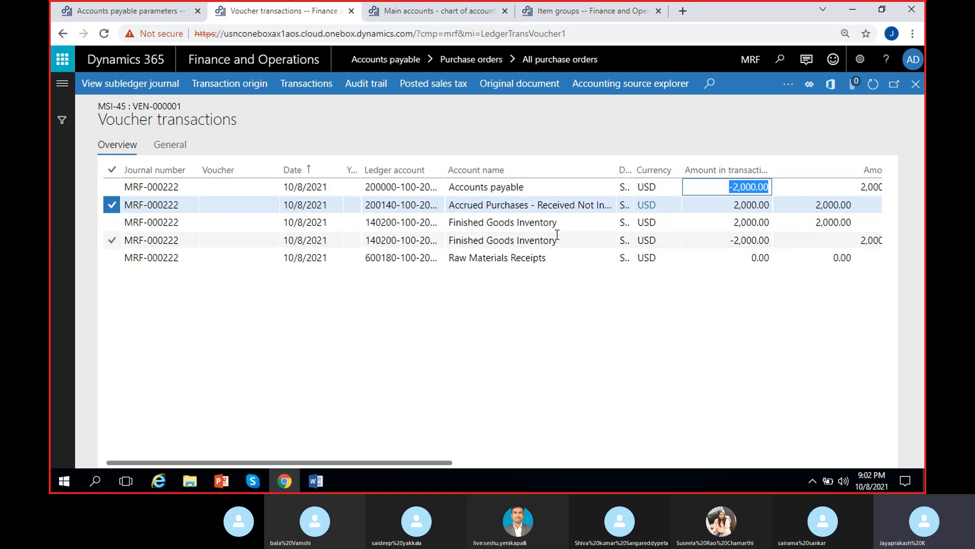
drag(565, 222, 448, 222)
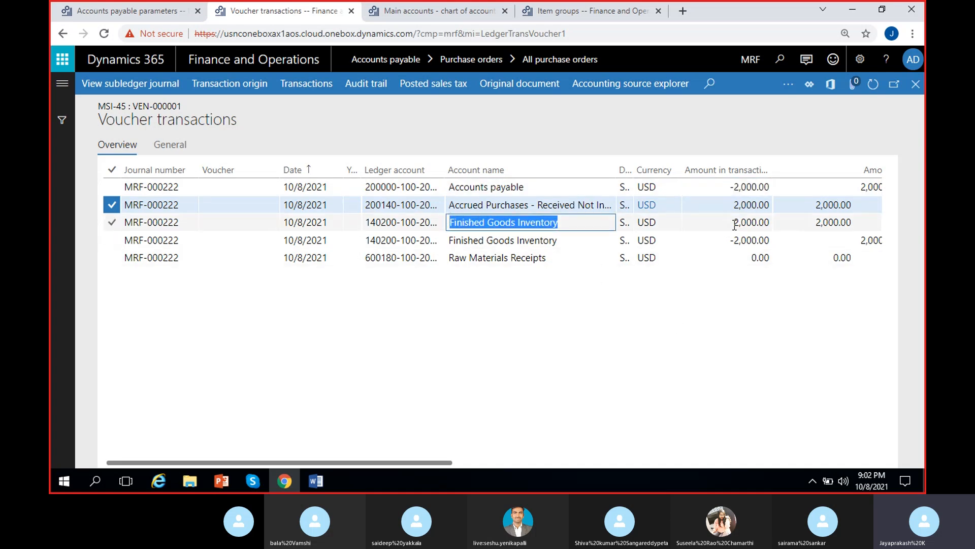
drag(733, 223, 771, 224)
click(660, 405)
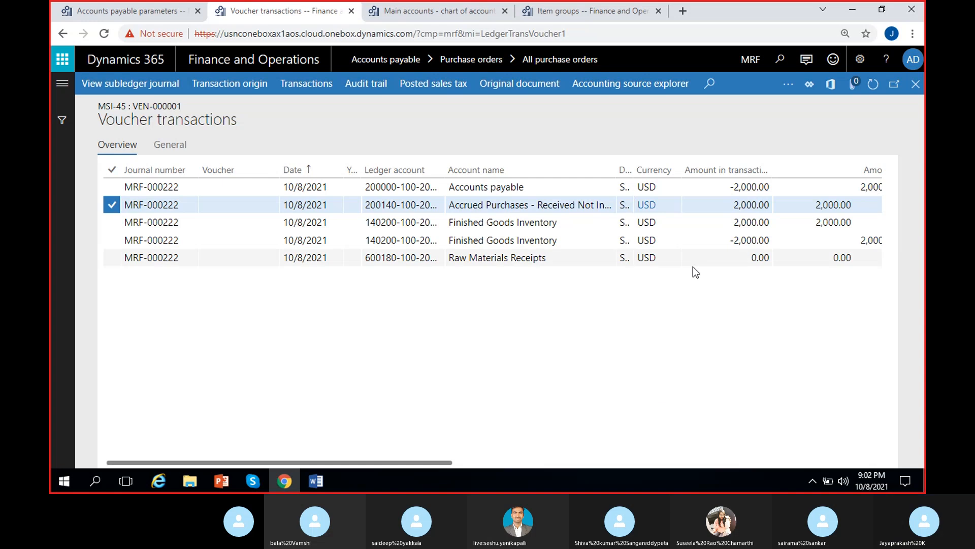
Step: Review the accrued purchases and both finished goods inventory voucher lines once more
click(508, 223)
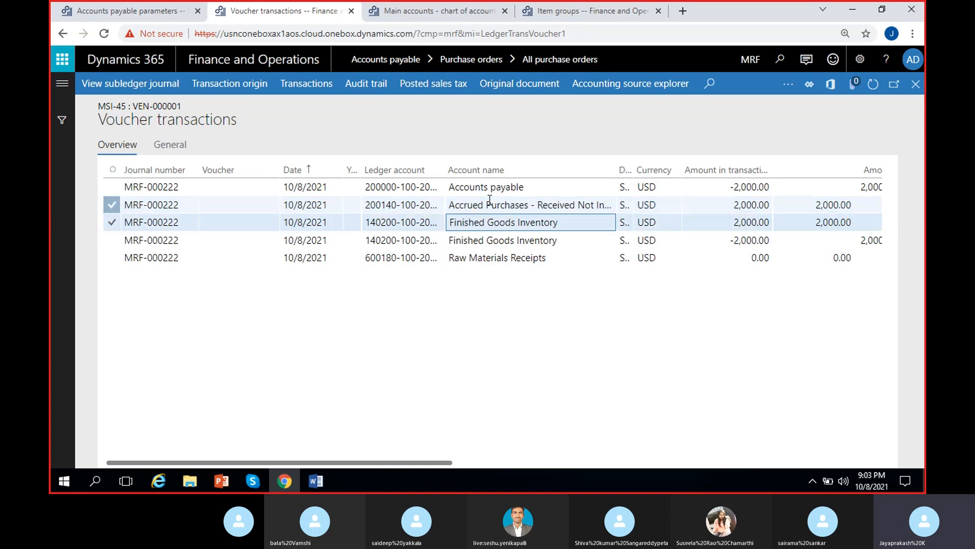
click(506, 189)
click(510, 222)
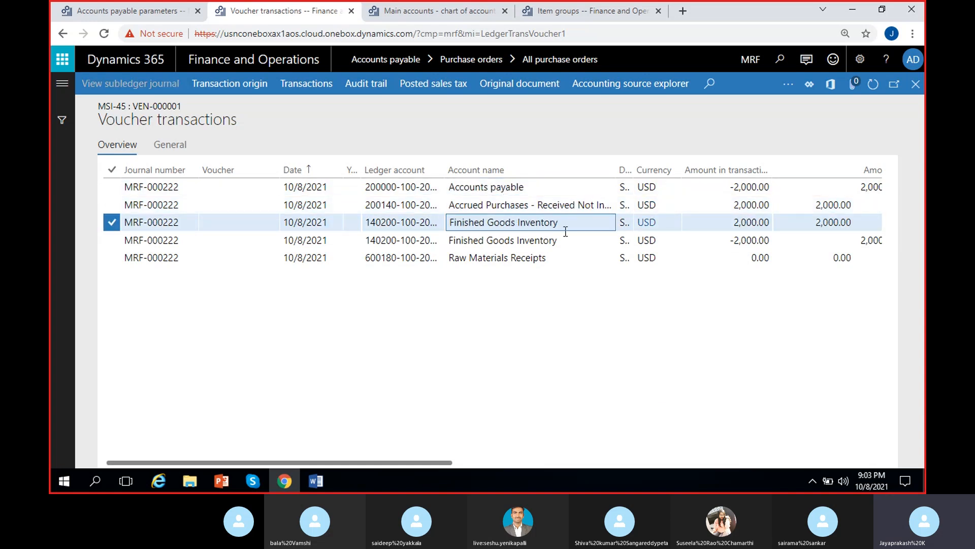
click(733, 224)
click(725, 313)
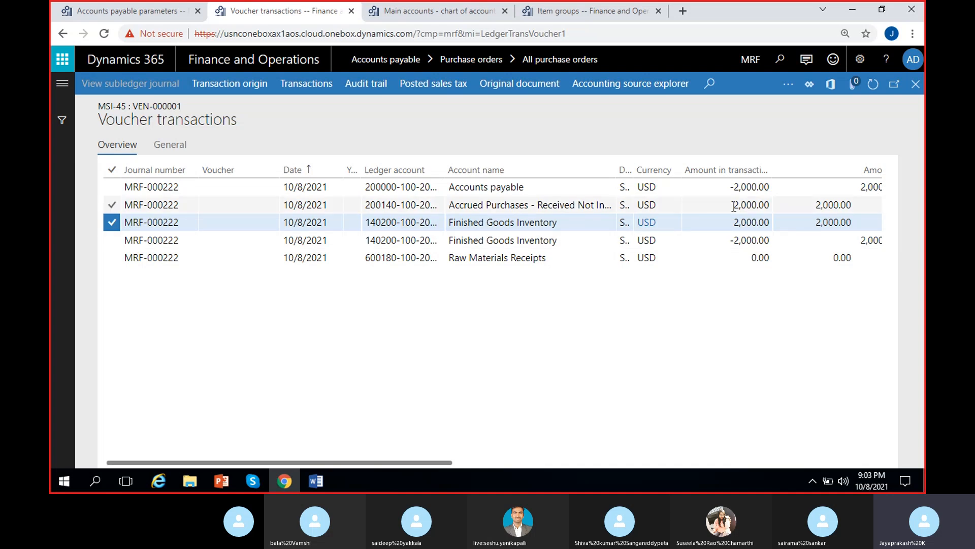
drag(733, 205, 780, 209)
drag(731, 243, 786, 244)
click(742, 322)
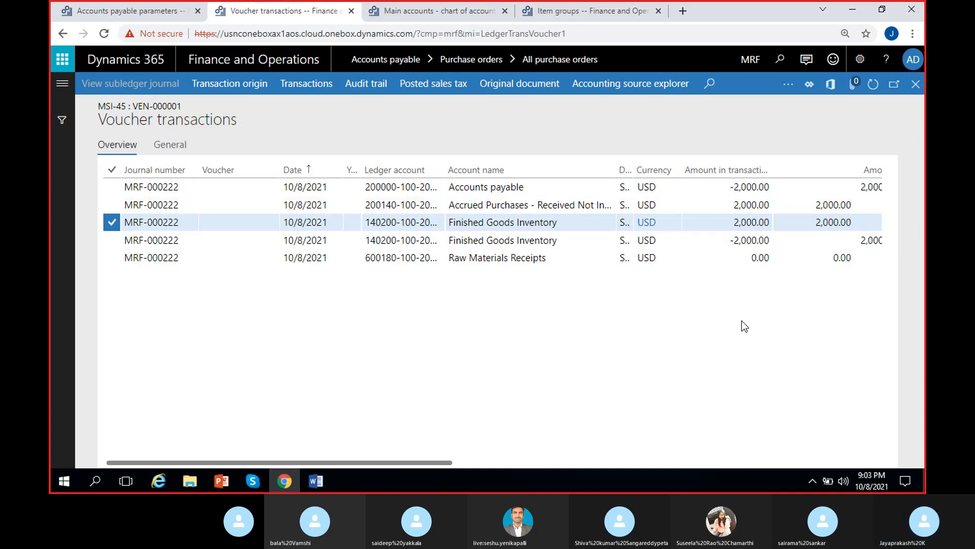
Step: Check the transaction amounts of the accounts payable and finished goods inventory voucher lines
click(538, 188)
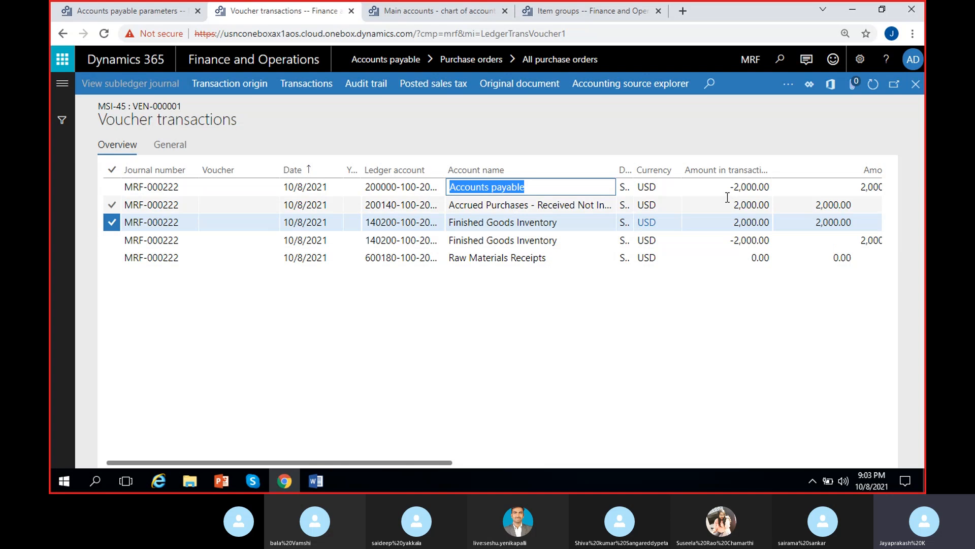
drag(726, 188, 793, 182)
drag(751, 223, 799, 222)
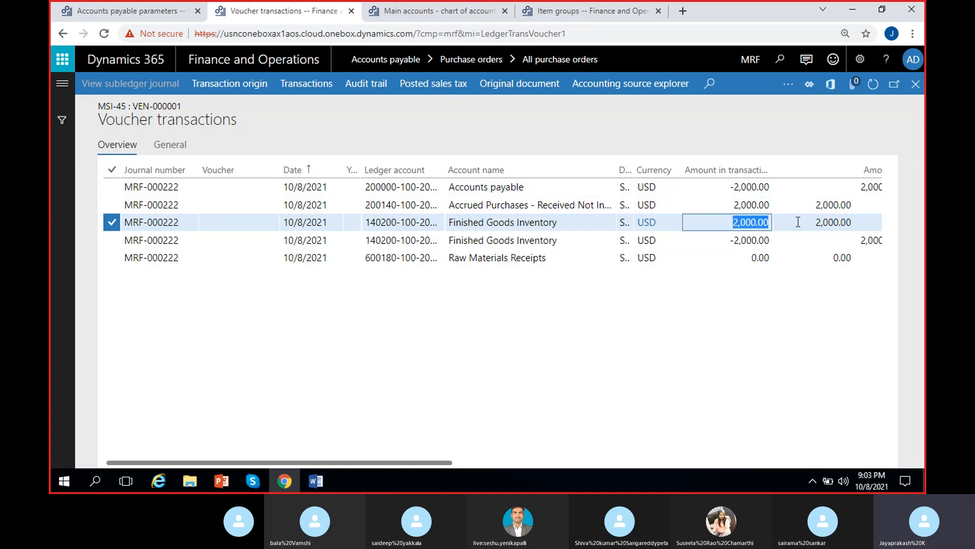
click(668, 349)
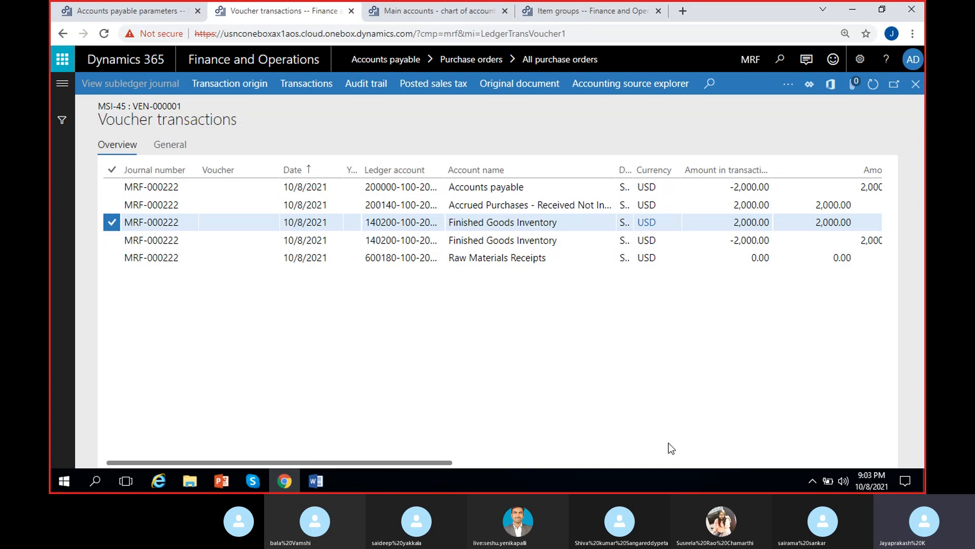
drag(452, 464, 645, 471)
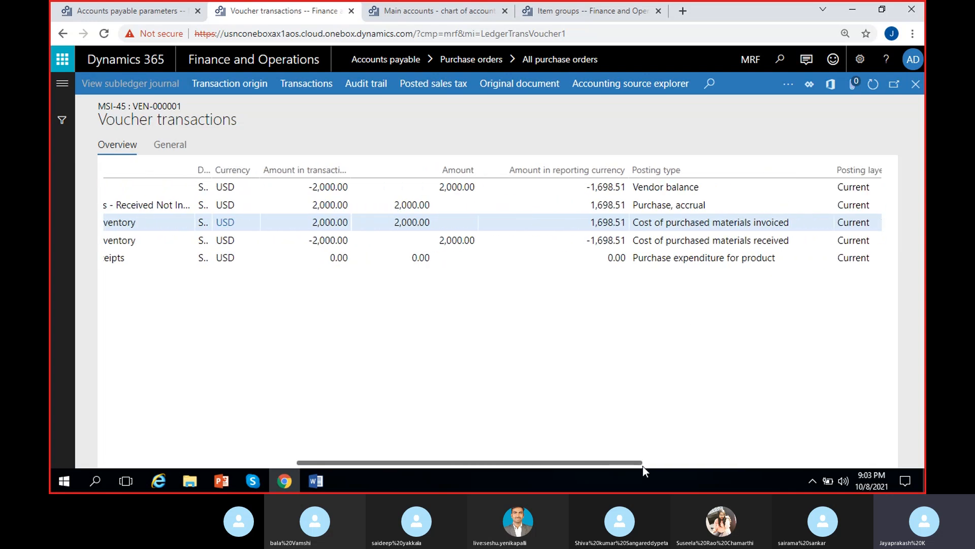
Step: Examine the posting types and creation dates of the finished goods inventory voucher lines
click(658, 240)
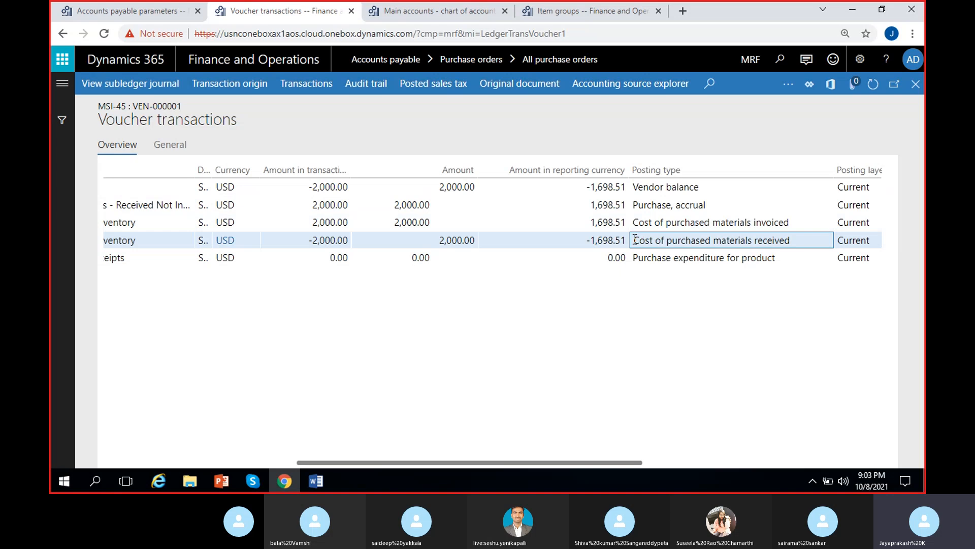
drag(635, 239, 794, 244)
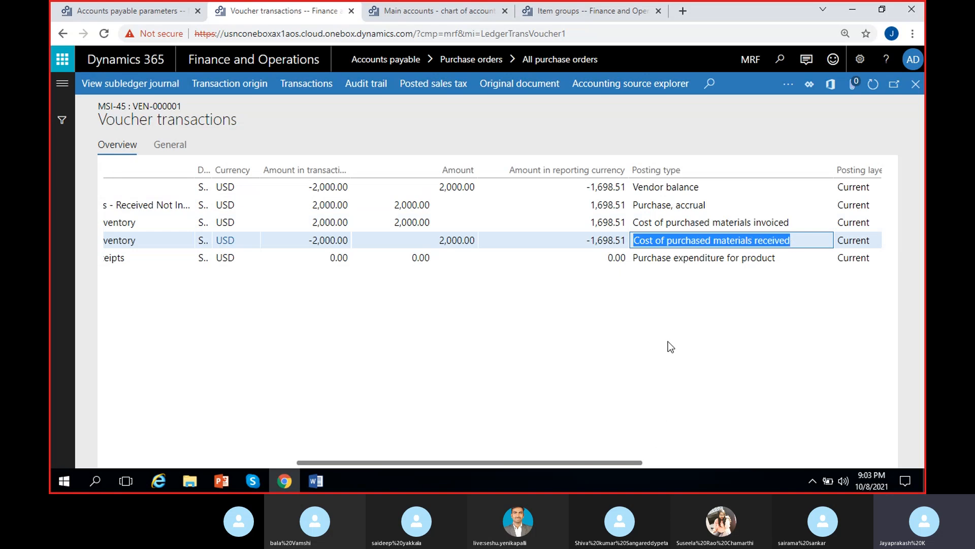
click(635, 240)
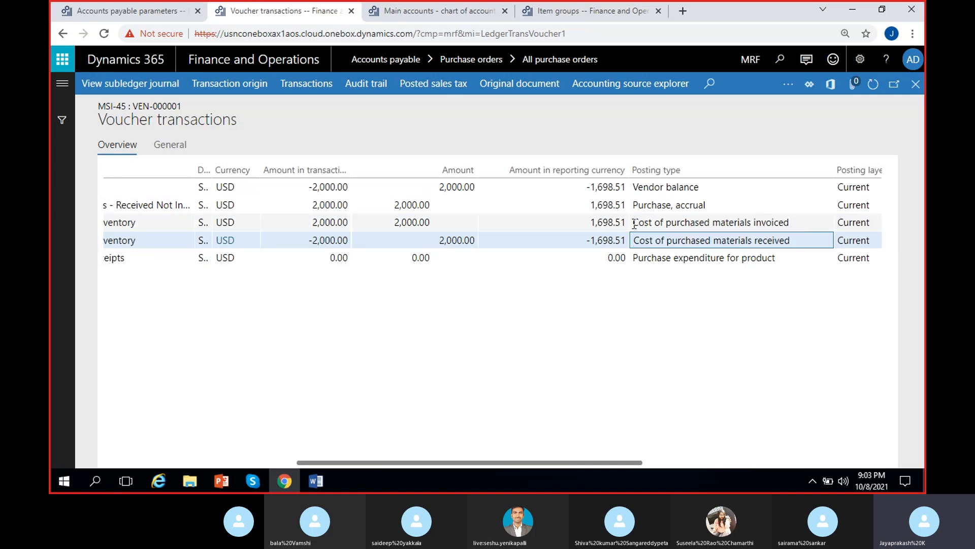
drag(635, 223, 802, 223)
click(696, 370)
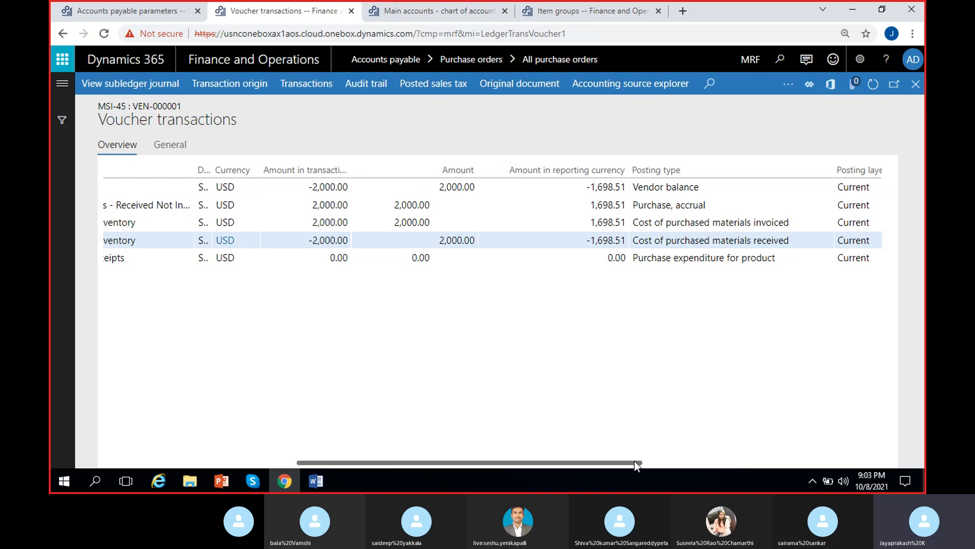
drag(635, 461, 491, 464)
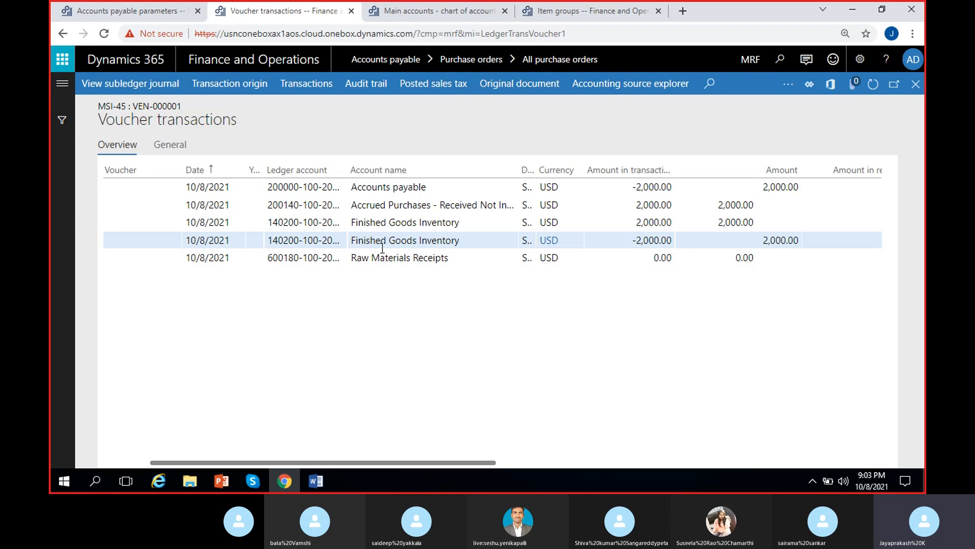
click(451, 242)
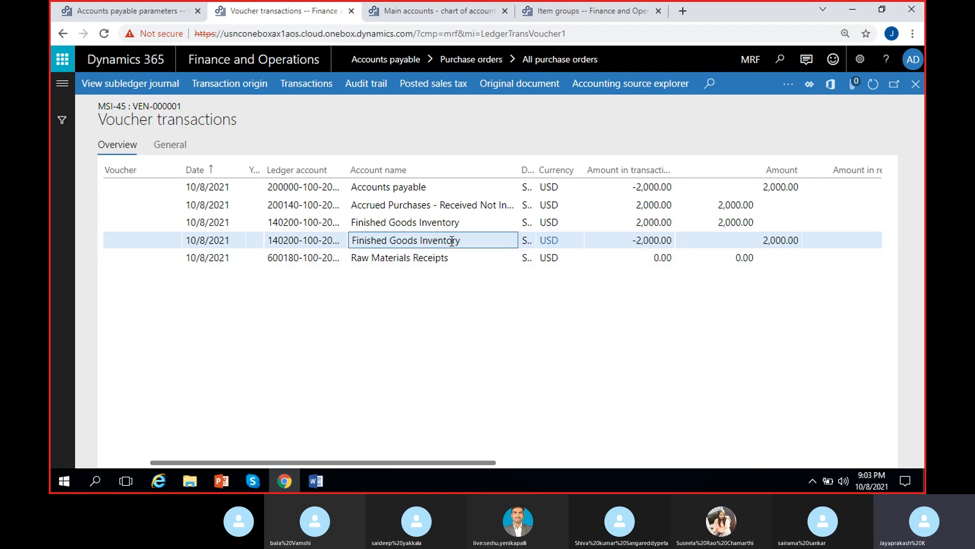
click(445, 223)
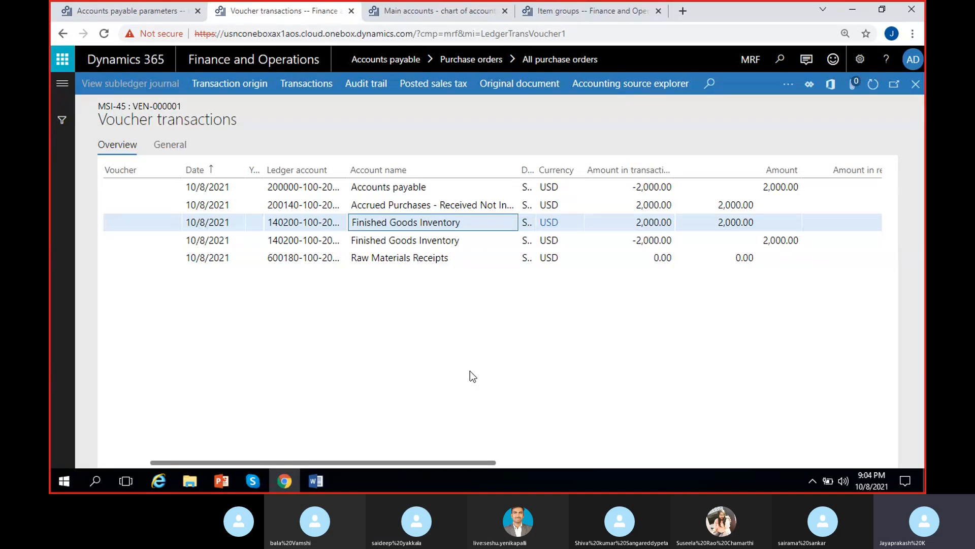
scroll(423, 392, right, 5)
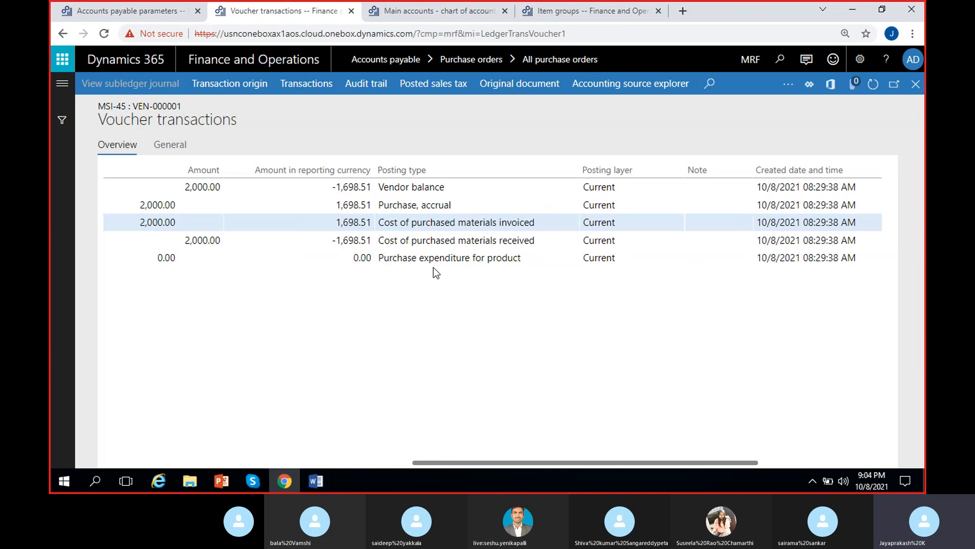
scroll(454, 339, right, 3)
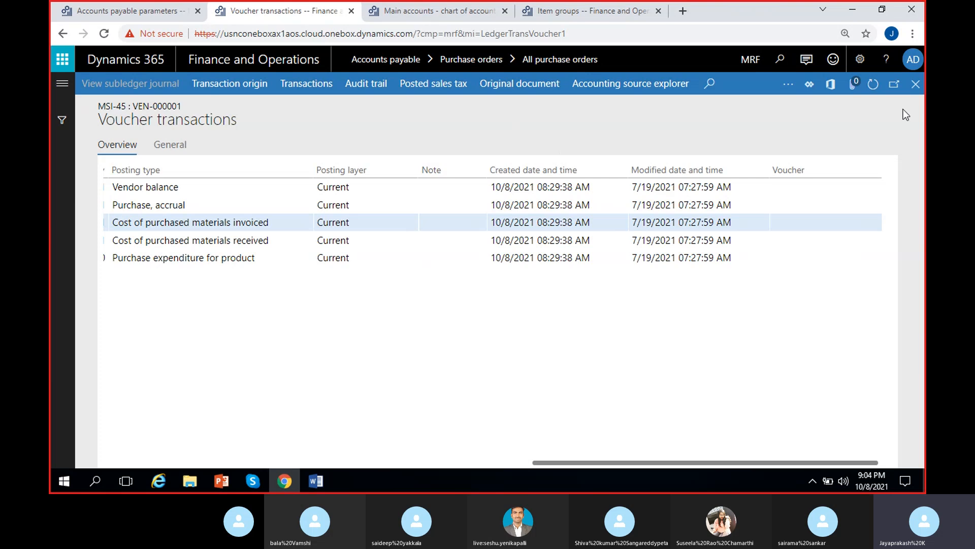
Step: Close the voucher transactions and the purchase order, and check PO-000001's approval and purchase order status
click(915, 83)
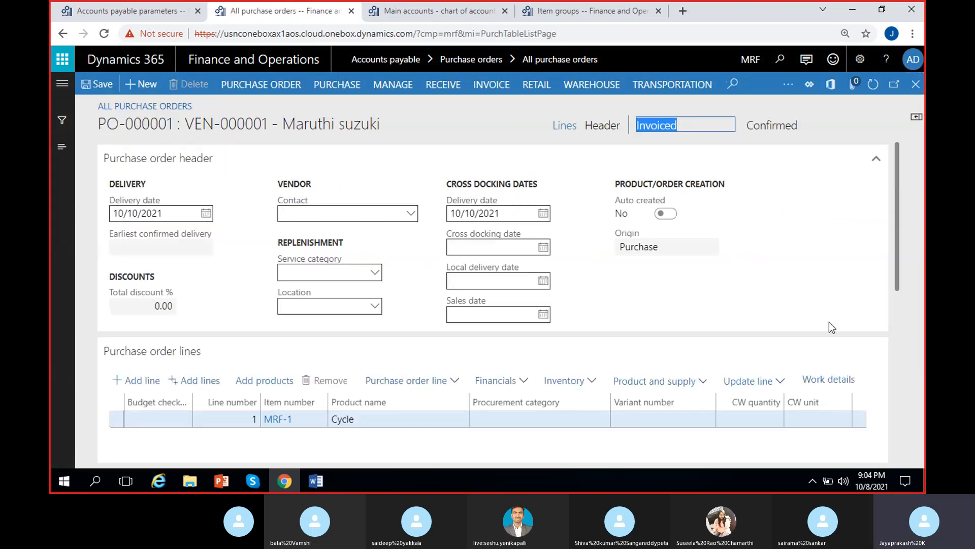
click(915, 84)
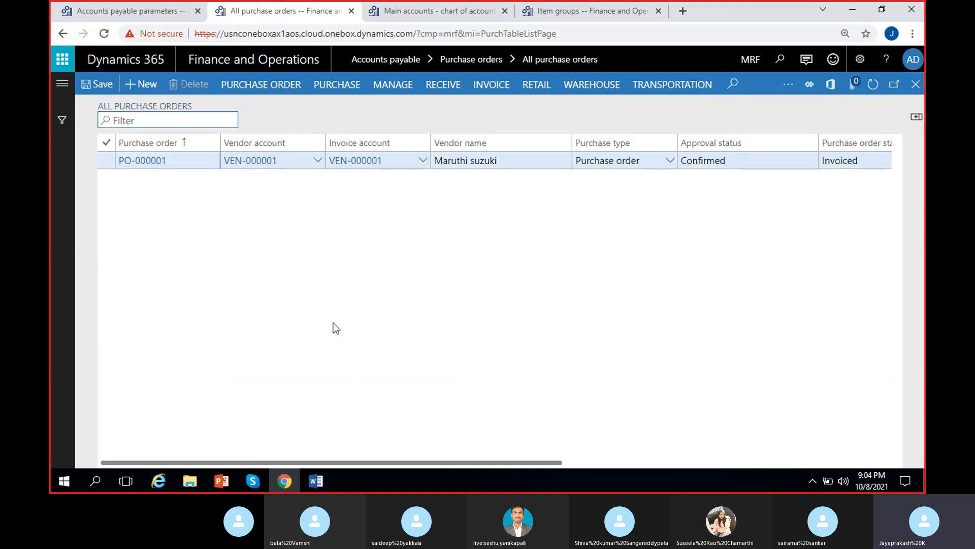
scroll(334, 322, right, 3)
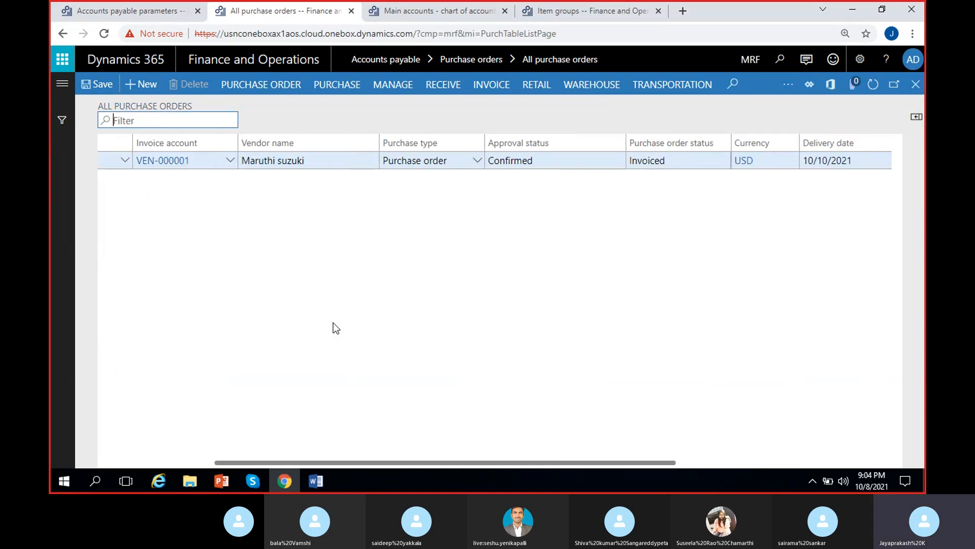
click(551, 162)
click(709, 167)
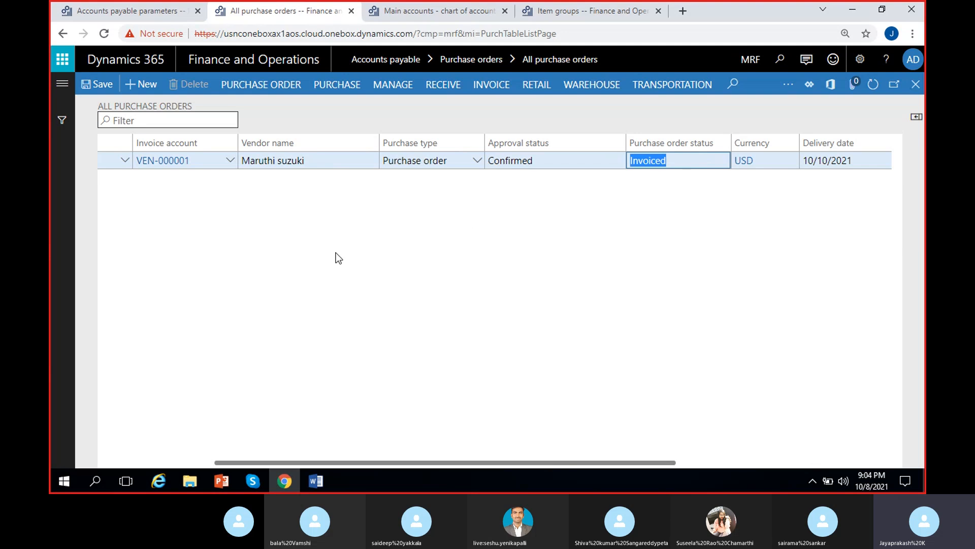
scroll(291, 303, left, 4)
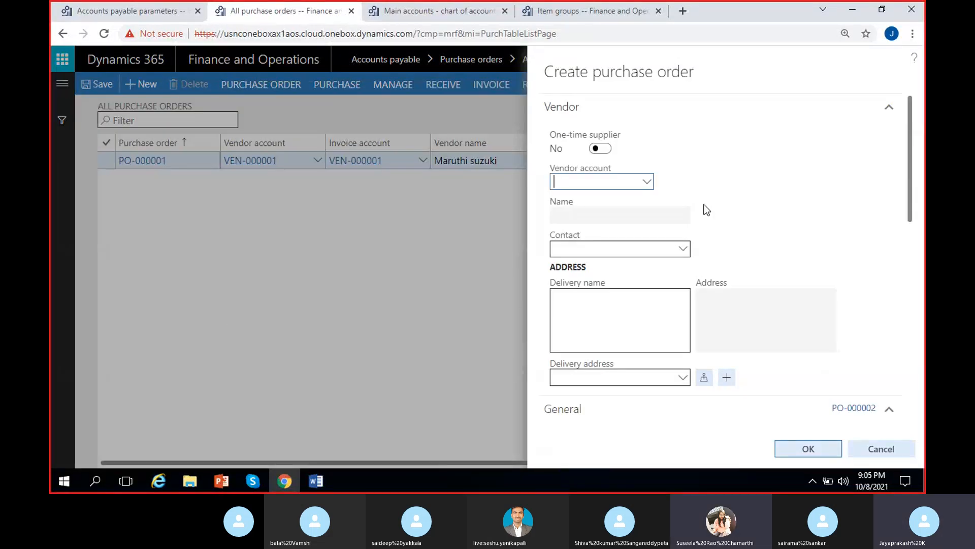
Step: Create a new purchase order for vendor account VEN-000002 with site 1 and warehouse 11
click(647, 182)
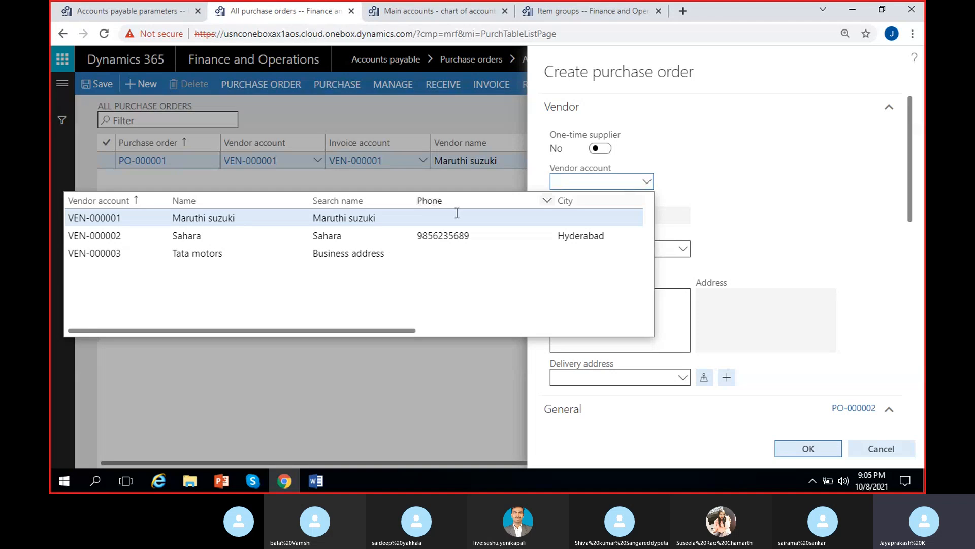
click(362, 237)
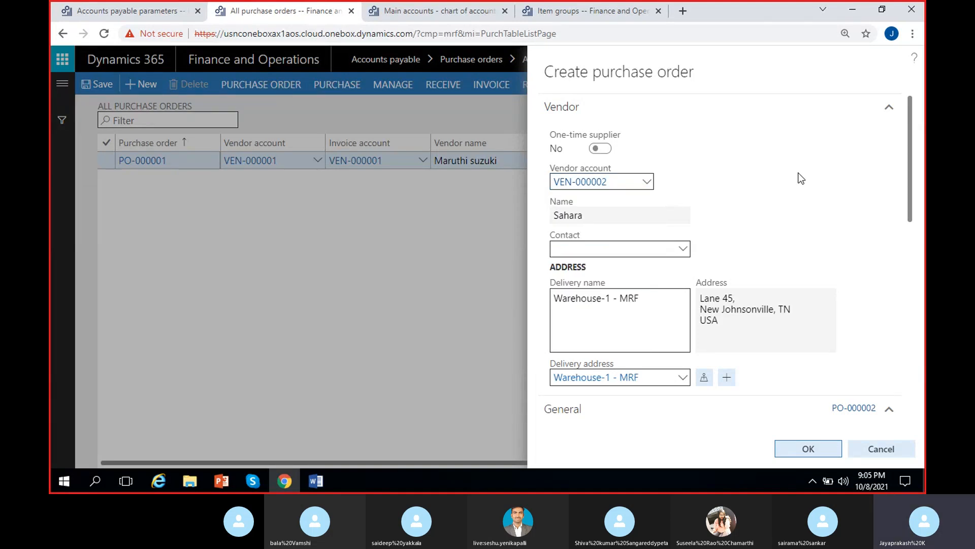
scroll(801, 178, down, 5)
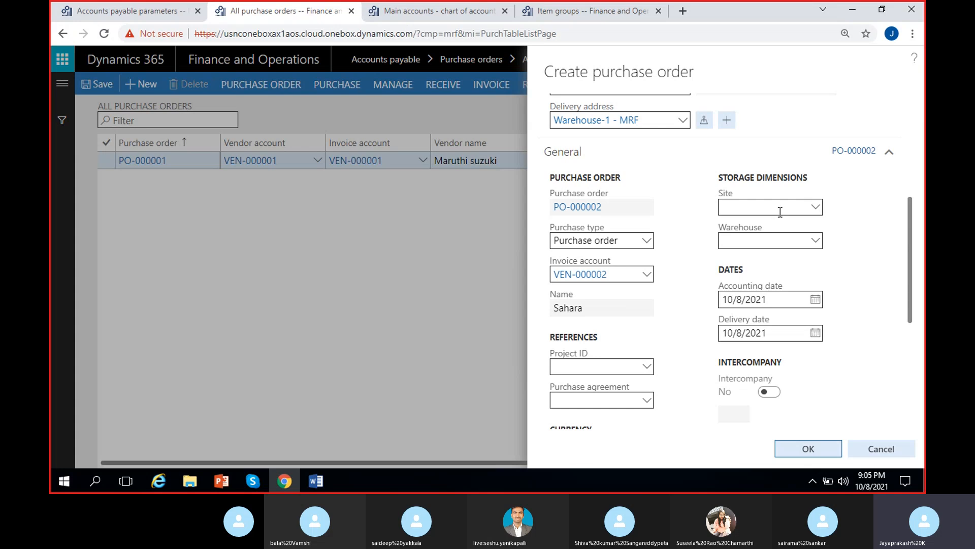
click(739, 207)
text(1)
click(757, 242)
text(11)
click(684, 235)
scroll(676, 255, down, 1)
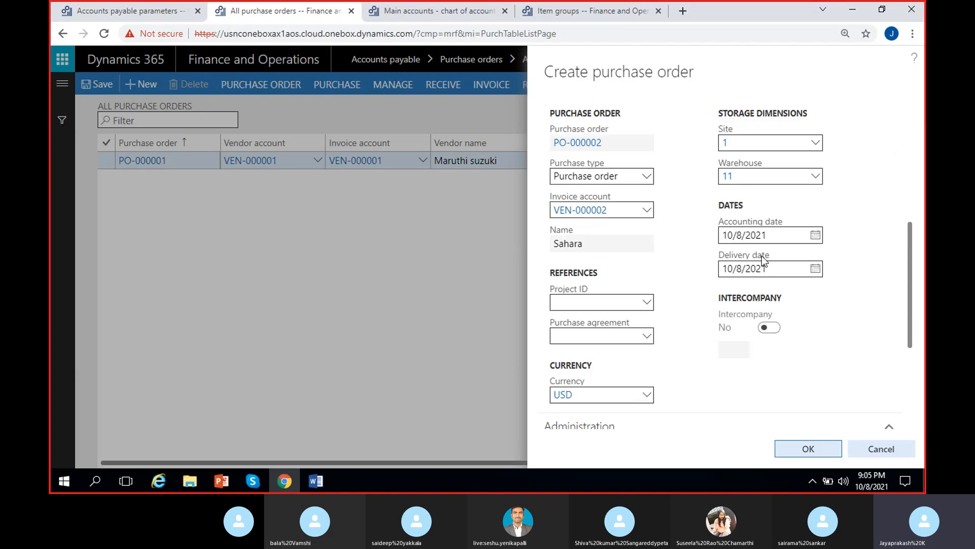
Step: Set the order's delivery date to 10/10/2021 and confirm creating the purchase order
click(815, 268)
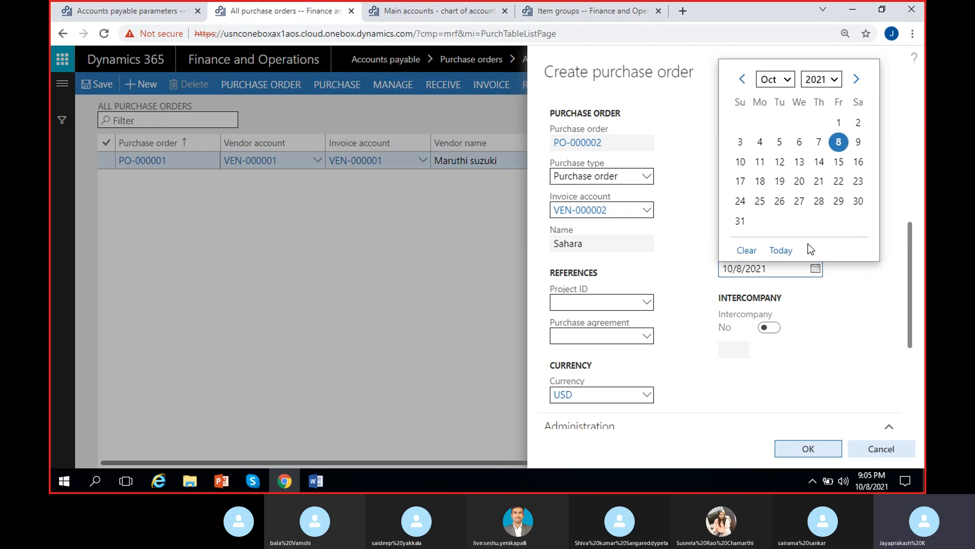
click(741, 162)
scroll(691, 258, down, 2)
scroll(690, 257, down, 2)
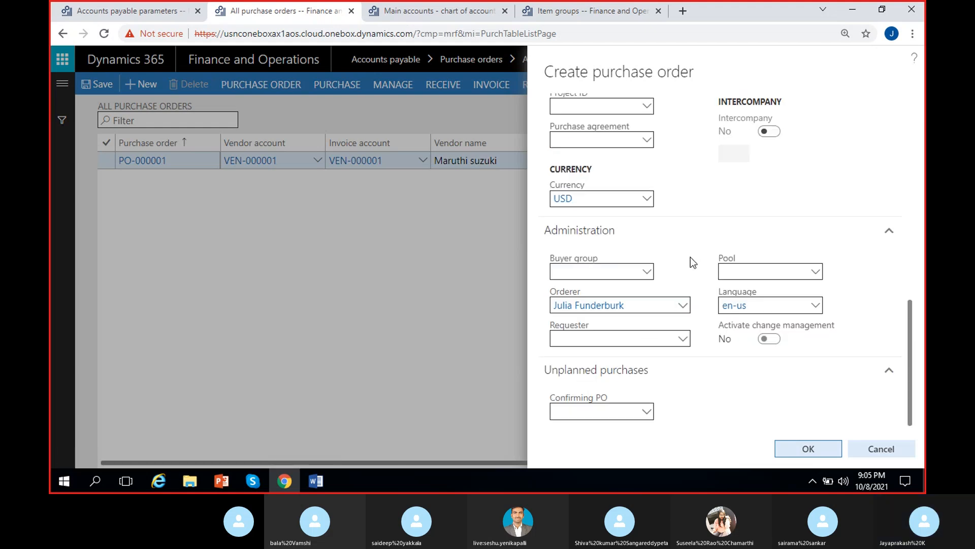
click(795, 451)
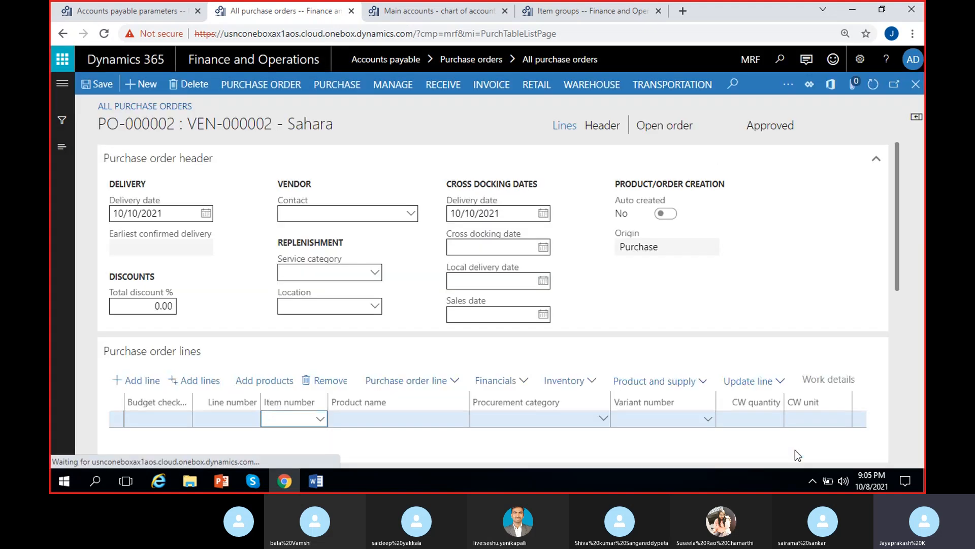
Step: Collapse the order header and add a purchase order line for item MRF-2
drag(175, 123, 85, 130)
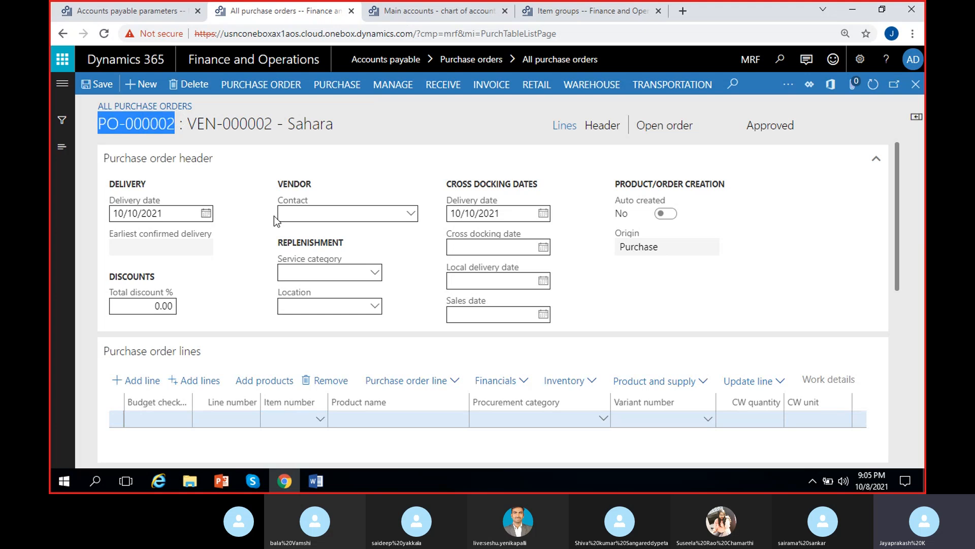
click(407, 147)
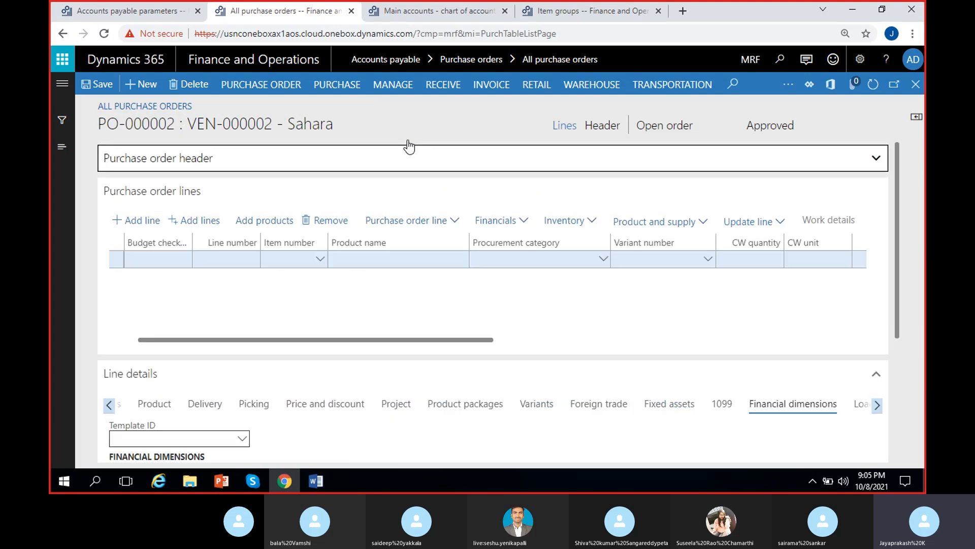
click(389, 168)
scroll(412, 310, down, 3)
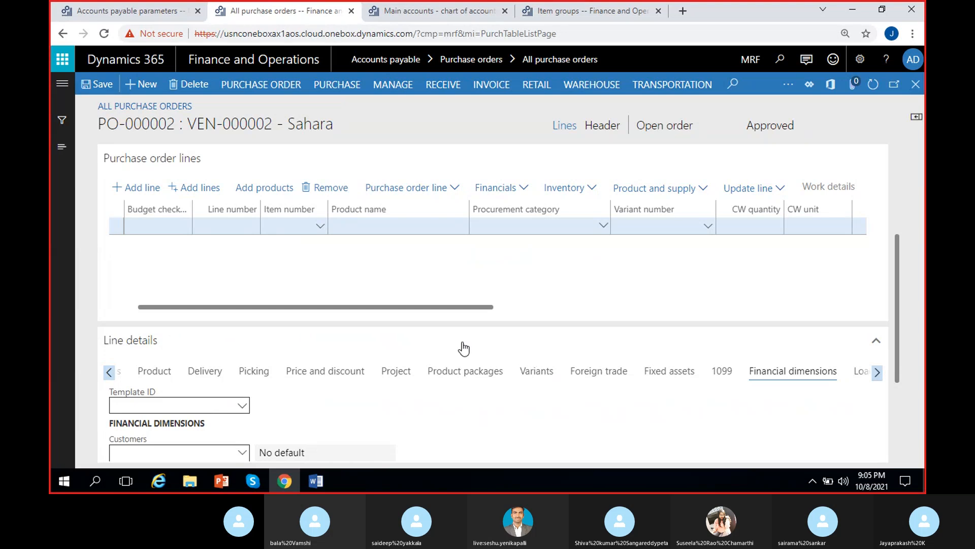
drag(900, 311, 895, 278)
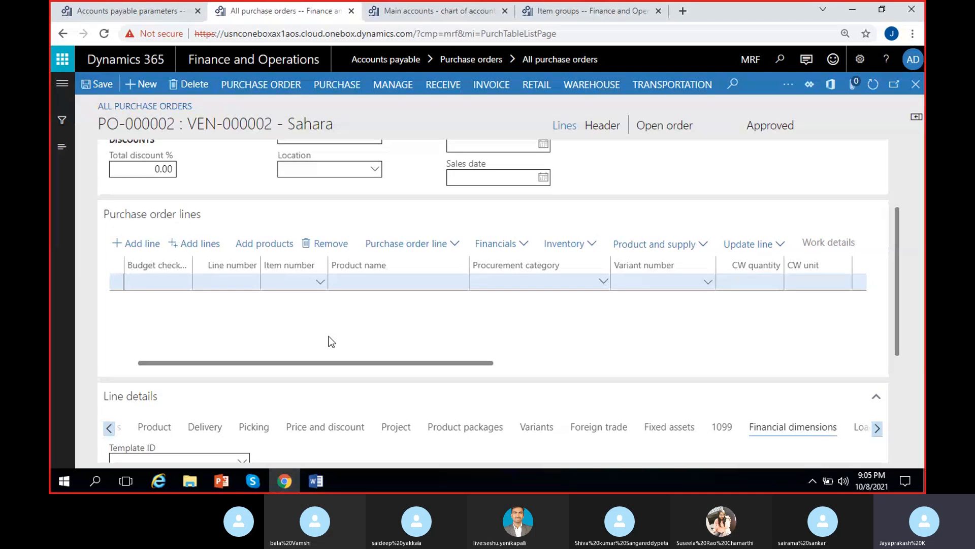
click(321, 287)
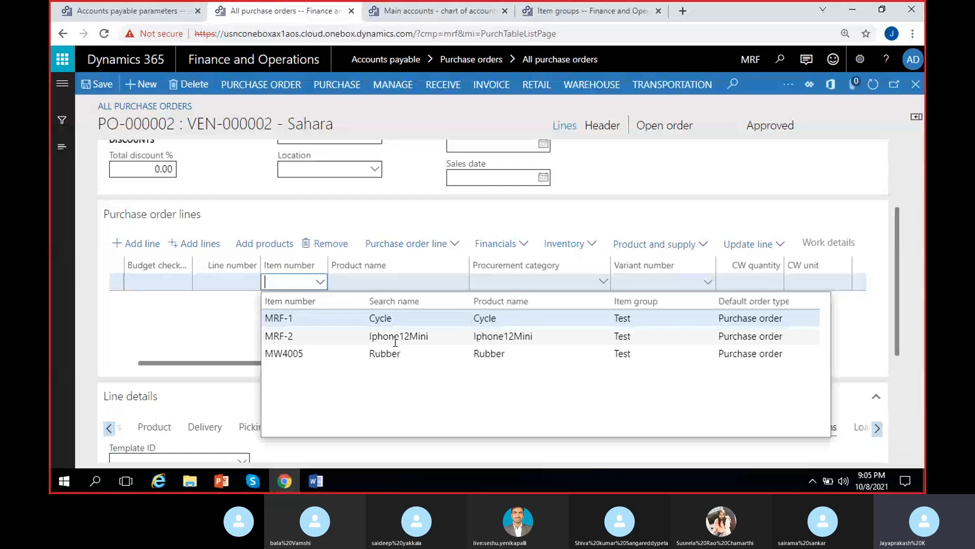
click(403, 337)
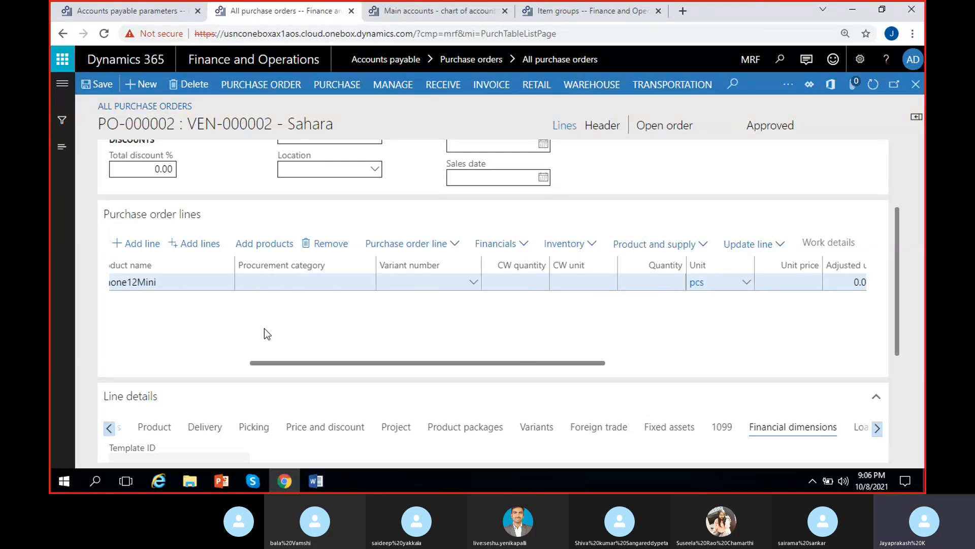
Step: Open the Product line details of the new order line to review its dimensions
scroll(265, 328, left, 4)
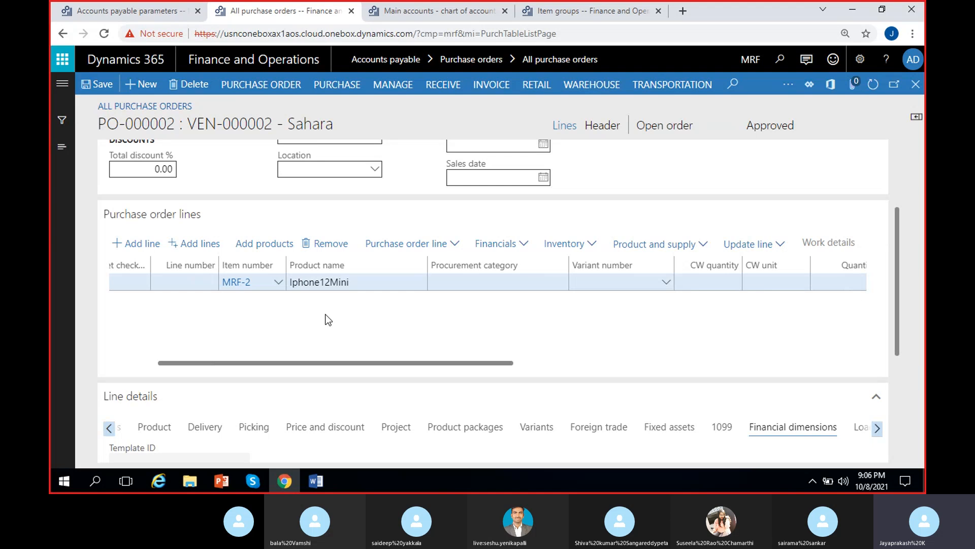
double_click(339, 281)
click(315, 322)
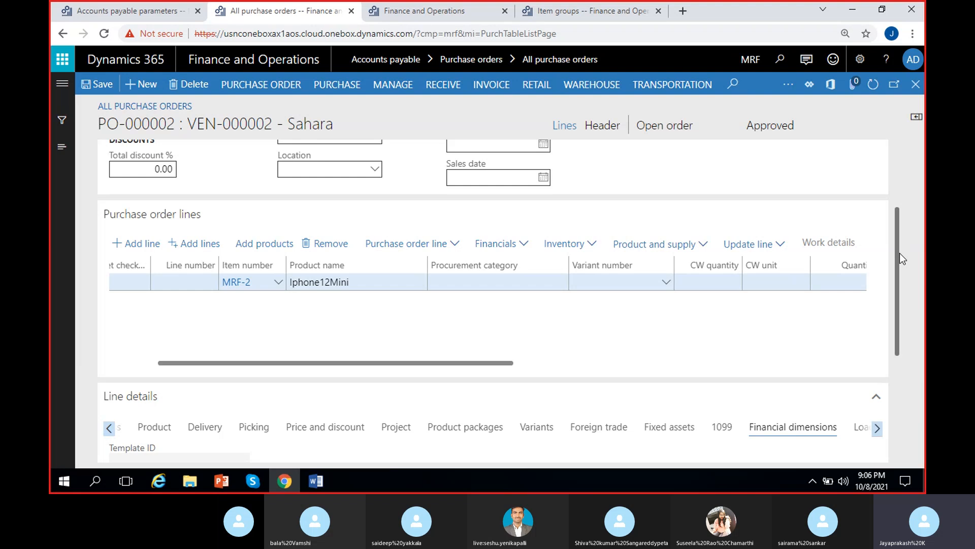
drag(901, 253, 891, 347)
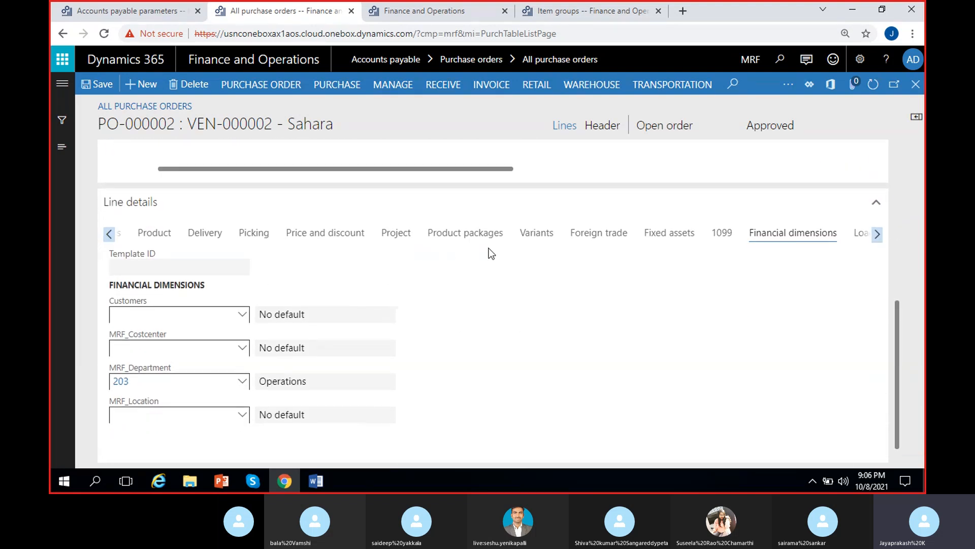
click(152, 238)
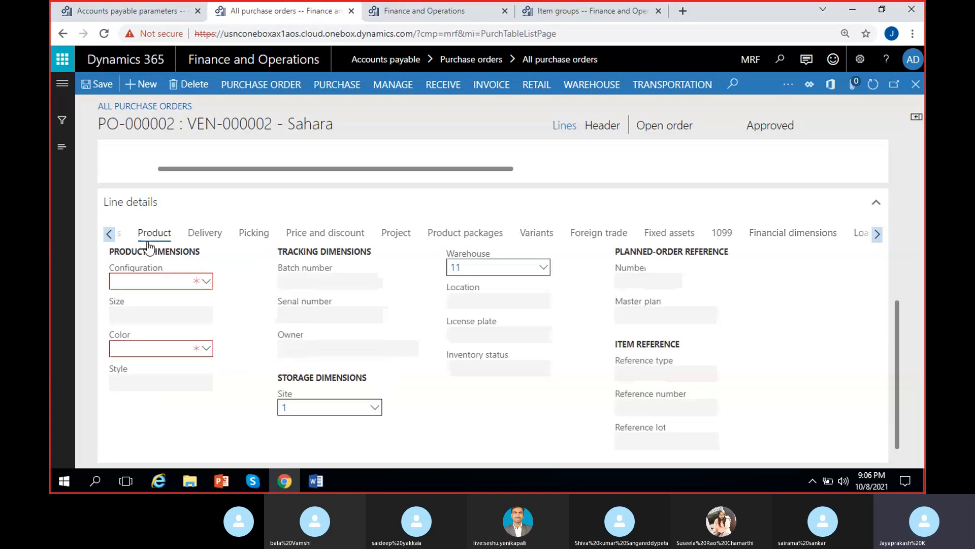
Step: Open the order line's color lookup and browse its Colors, Combinations and On-hand tabs
click(206, 309)
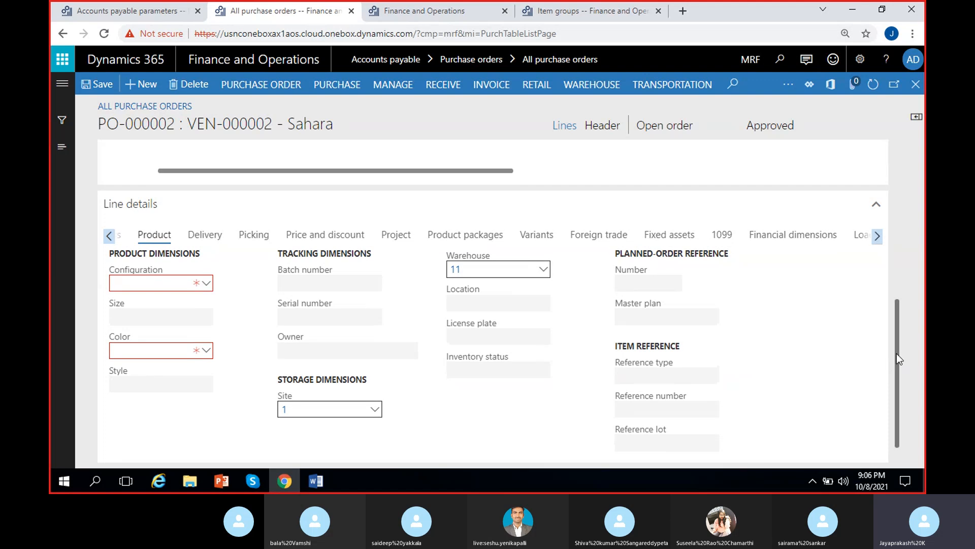
scroll(897, 353, up, 3)
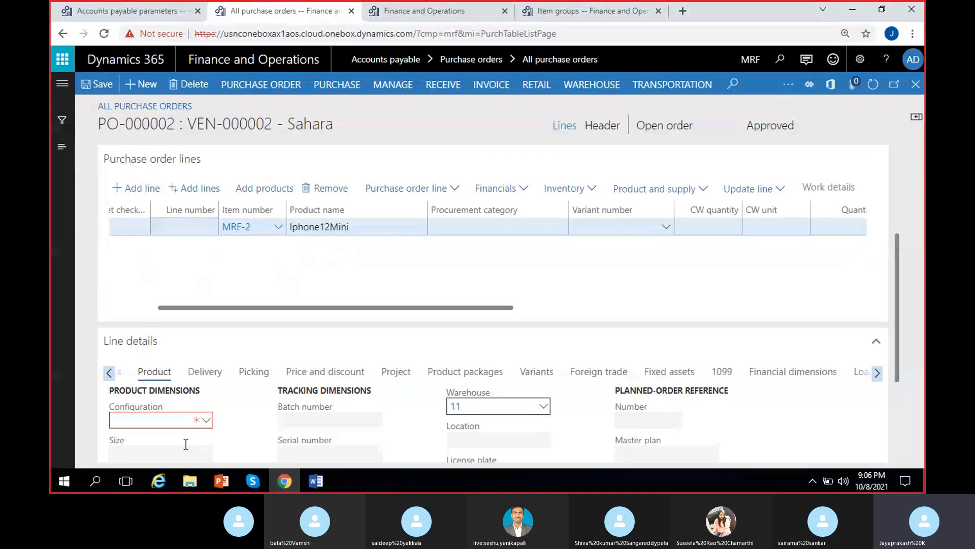
scroll(900, 305, down, 3)
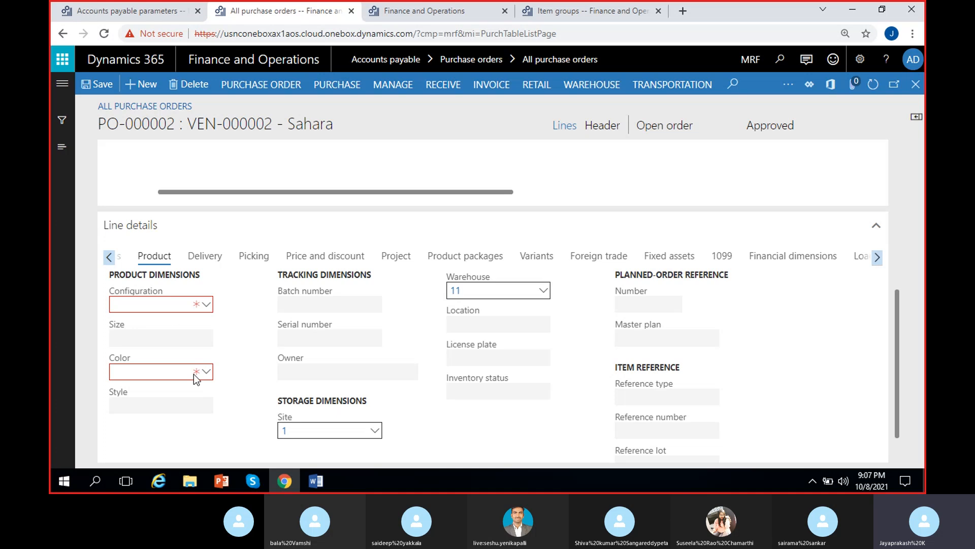
click(208, 374)
click(208, 373)
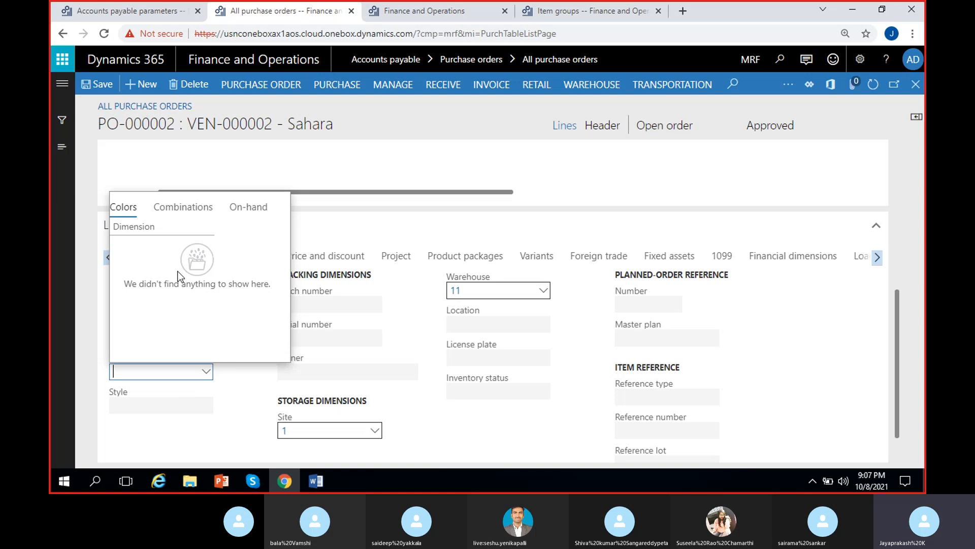
click(196, 212)
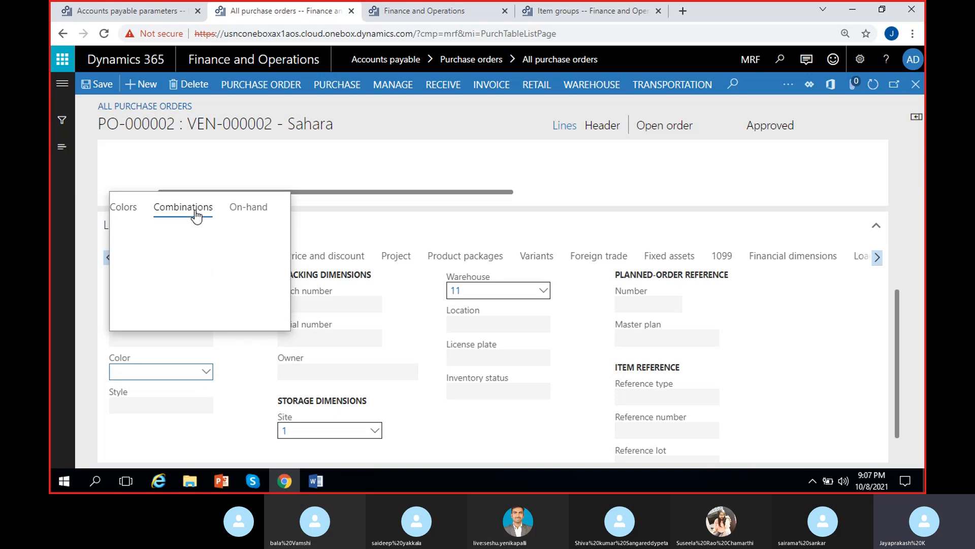
click(252, 209)
click(124, 209)
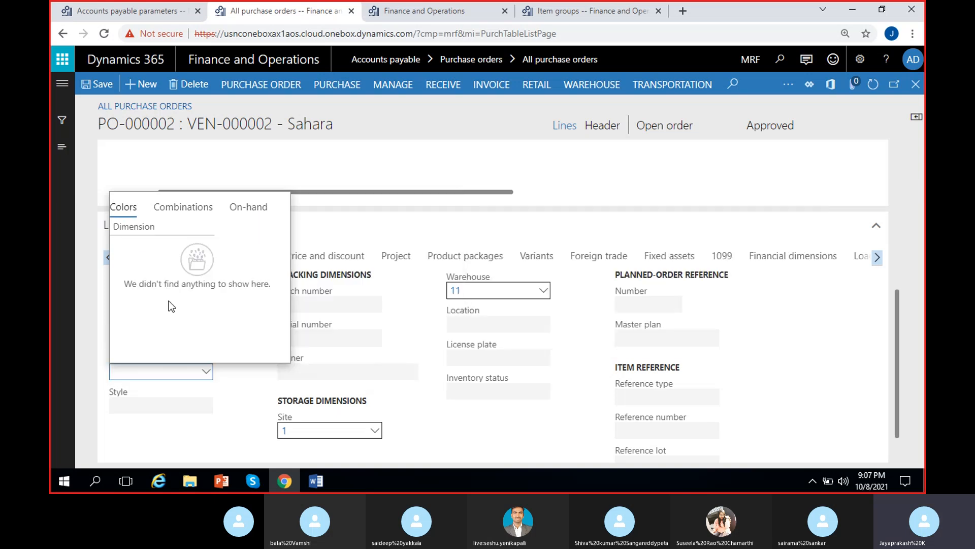
click(246, 370)
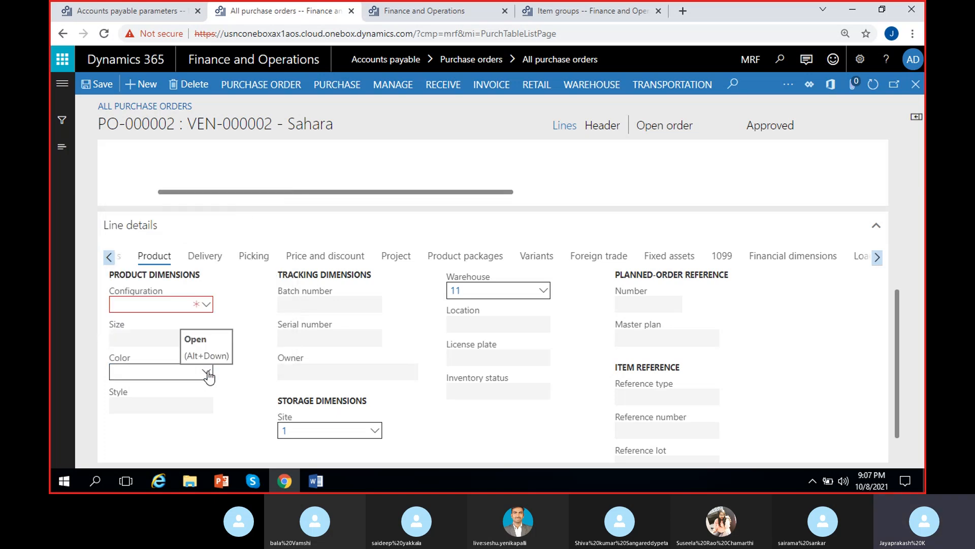
click(207, 374)
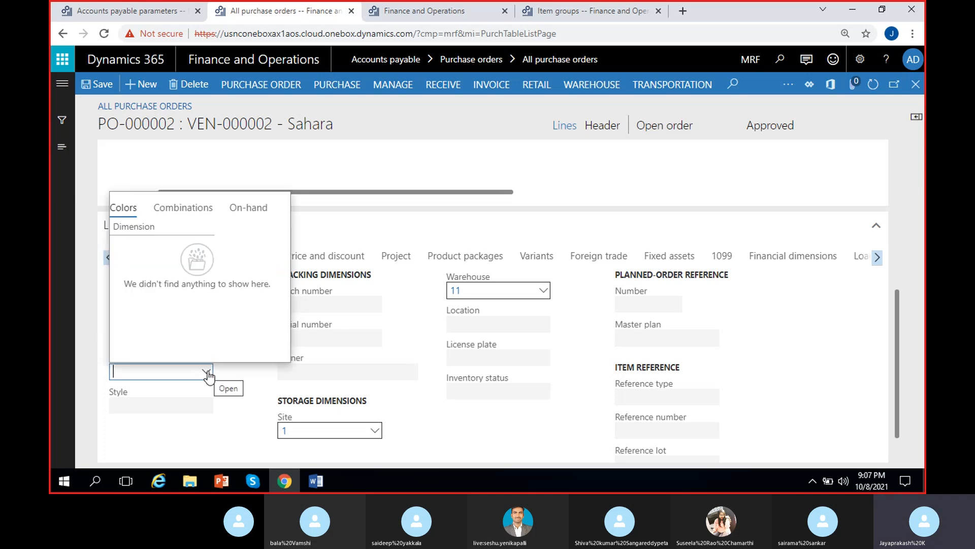
click(186, 213)
click(98, 311)
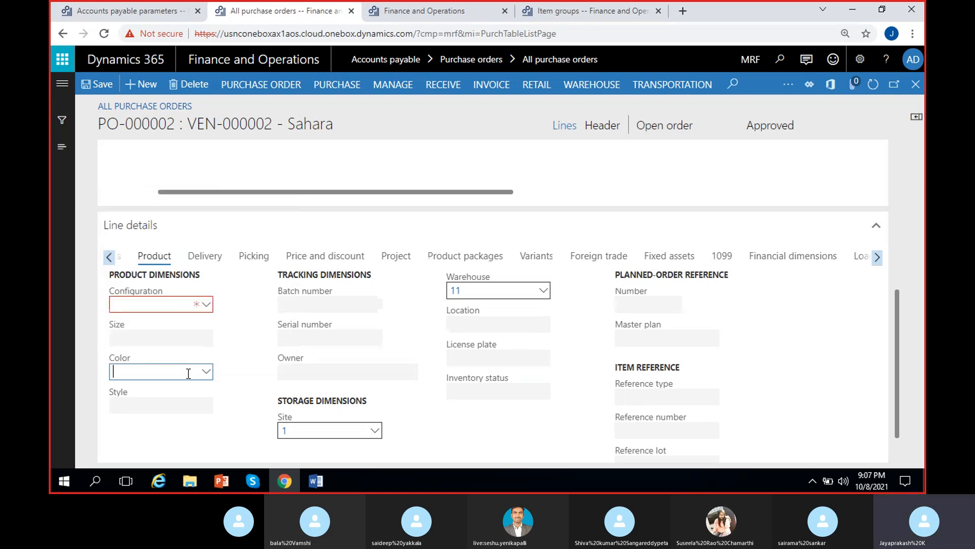
Step: Open the item's product dimension details and enter color descriptions Black, Blue and Yellow, then save
right_click(211, 371)
click(236, 437)
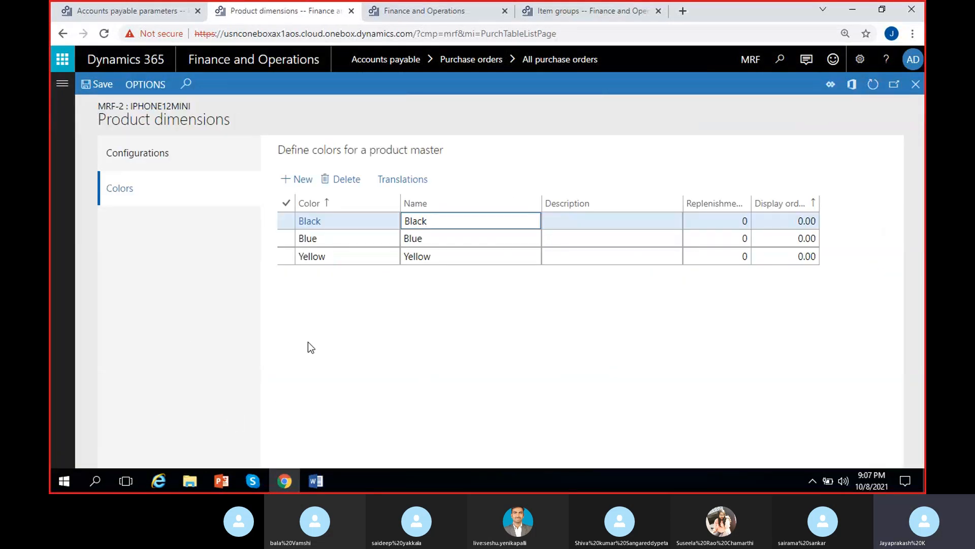
click(355, 319)
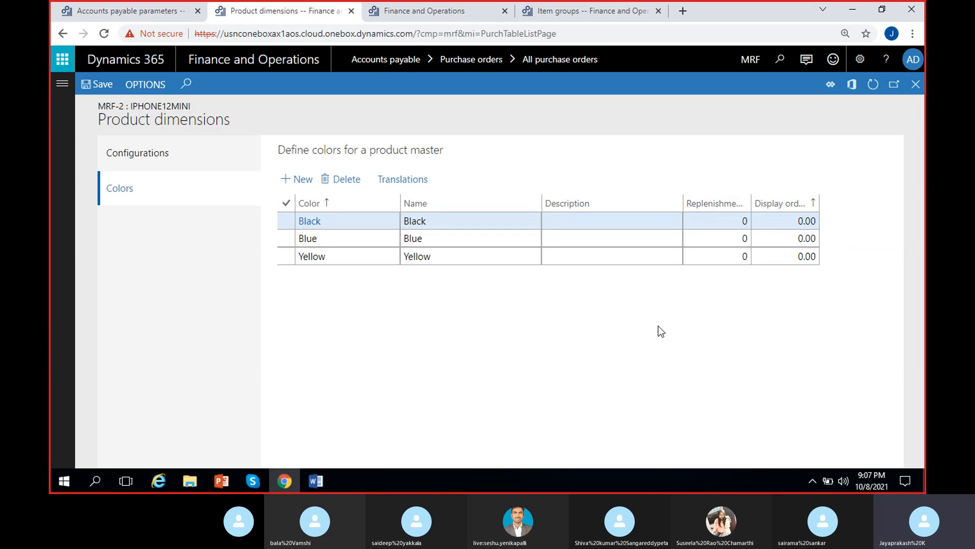
click(601, 220)
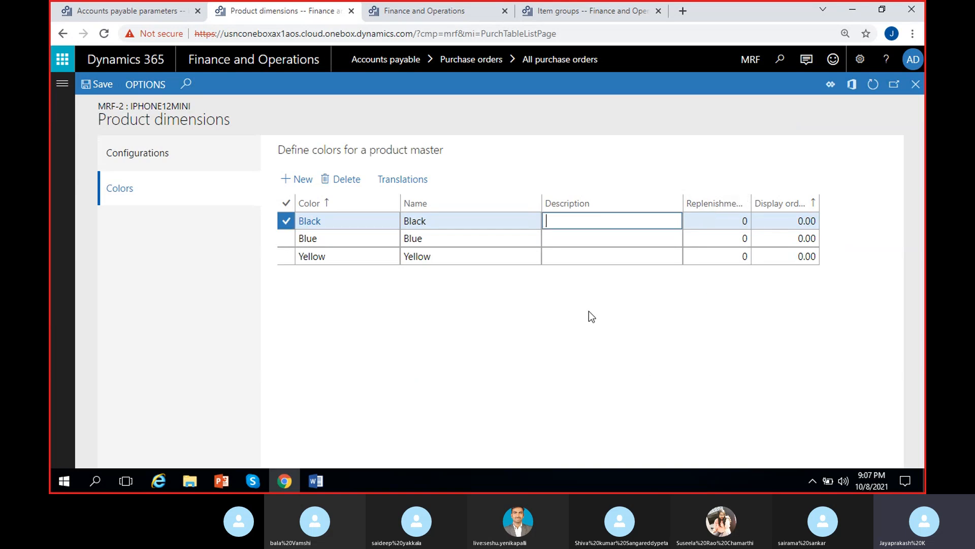
text(Black)
click(621, 238)
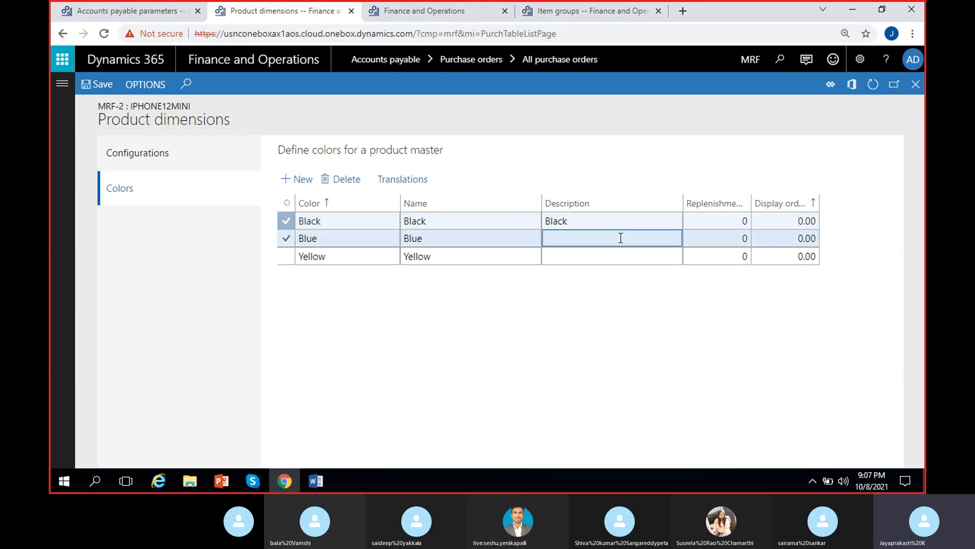
text(Blue)
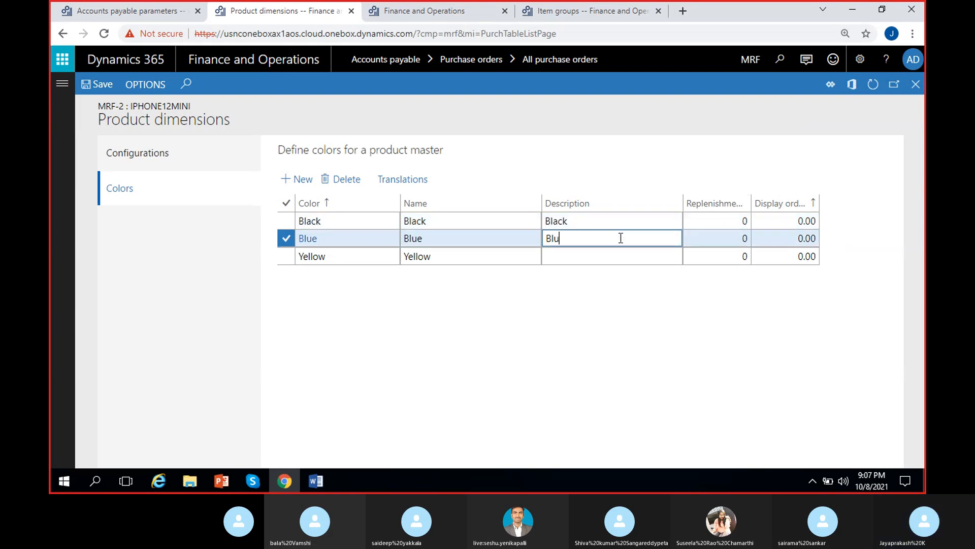
click(617, 253)
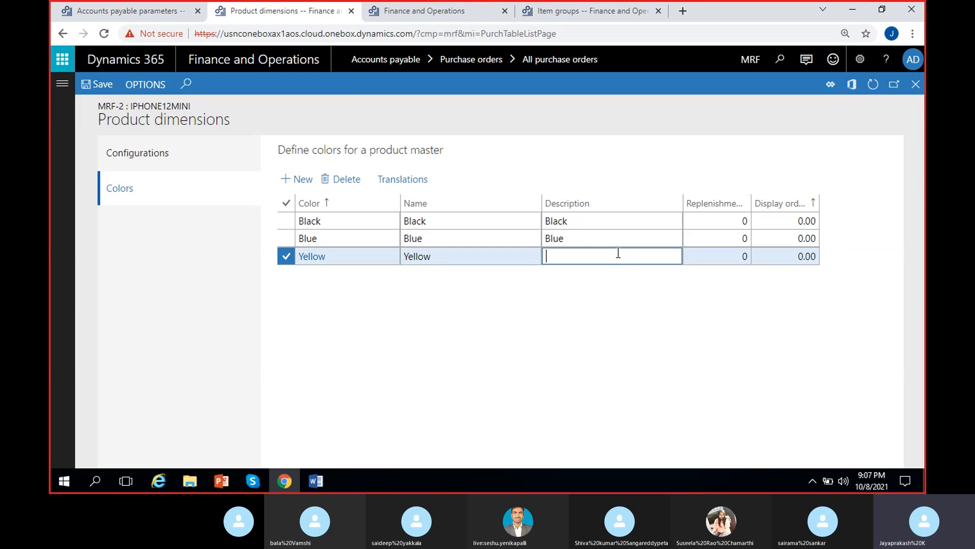
text(Yellow)
click(99, 86)
drag(750, 202, 787, 202)
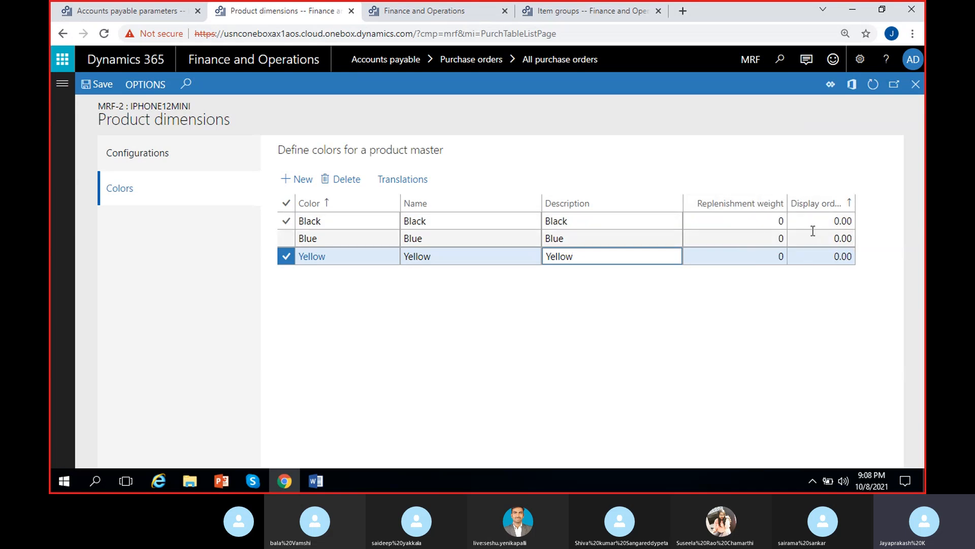
drag(856, 202, 897, 245)
drag(720, 463, 862, 462)
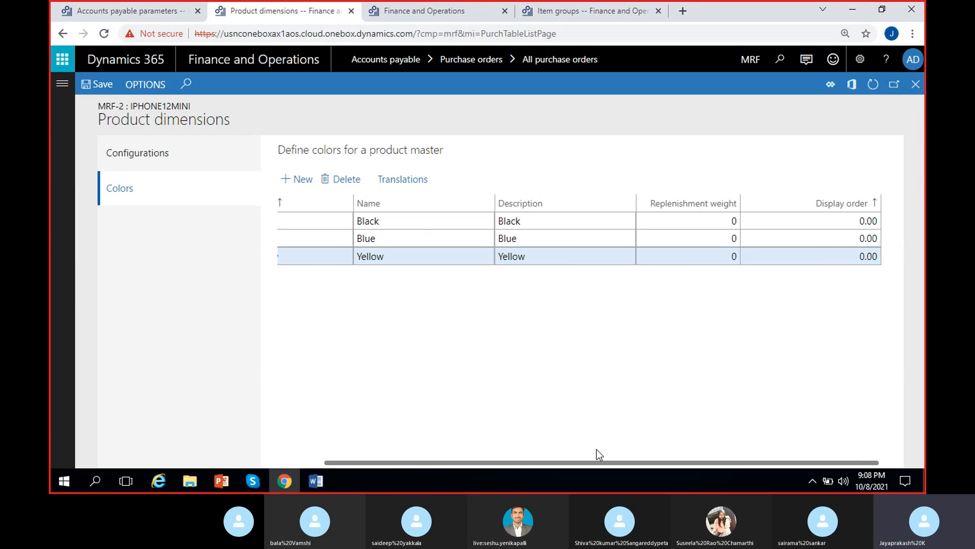
click(802, 239)
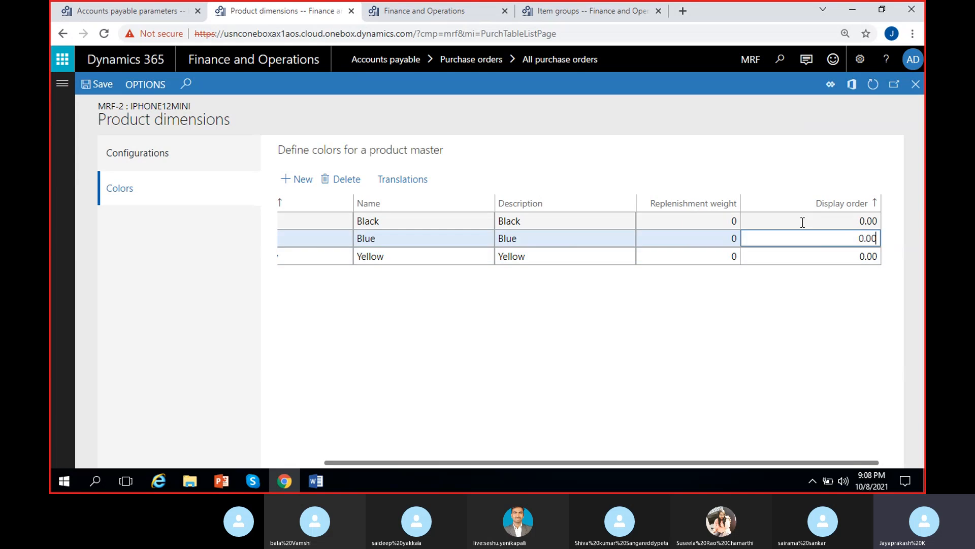
click(801, 220)
click(777, 340)
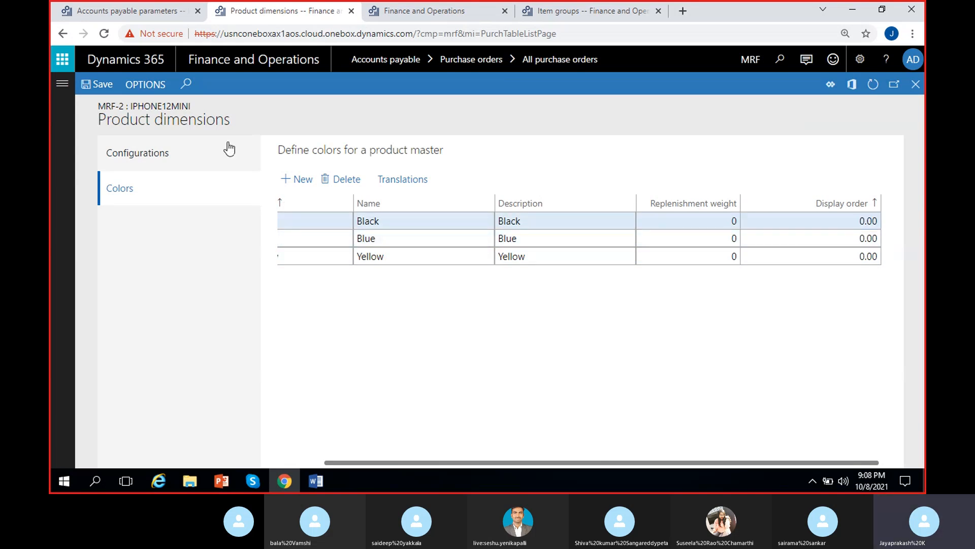
Step: Enter configuration descriptions 128GB, 256GB, 32GB and 64GB for the item's configurations, then close the page
click(169, 154)
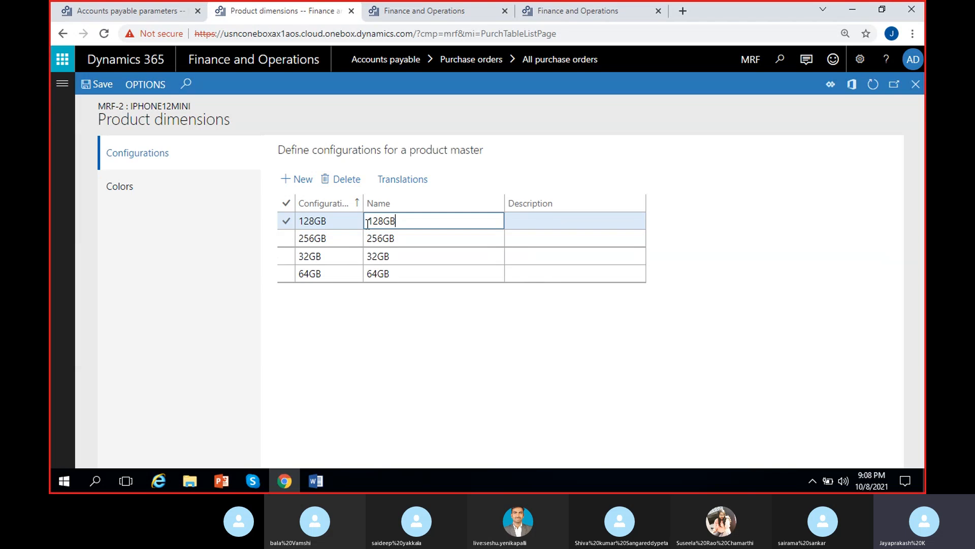
click(588, 224)
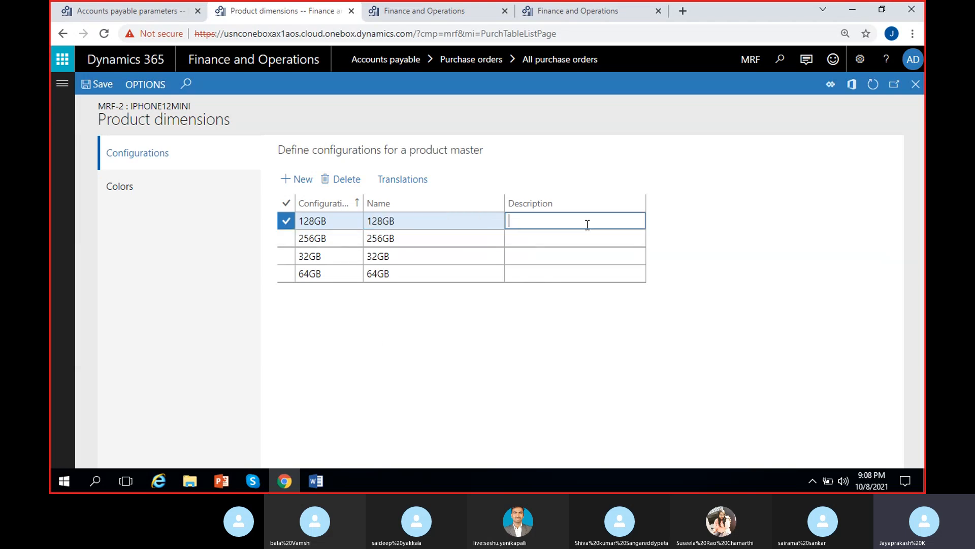
text(128GB)
click(446, 237)
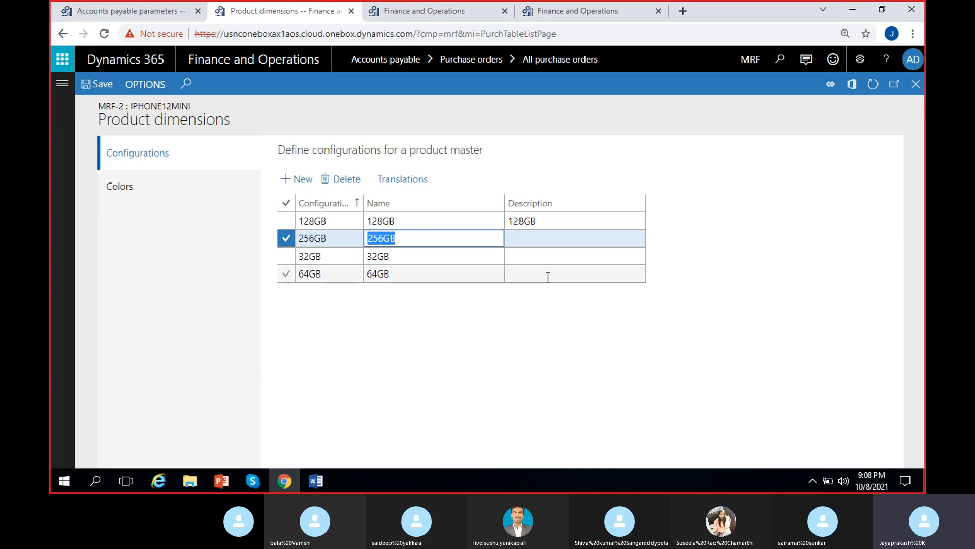
click(547, 240)
text(256GB)
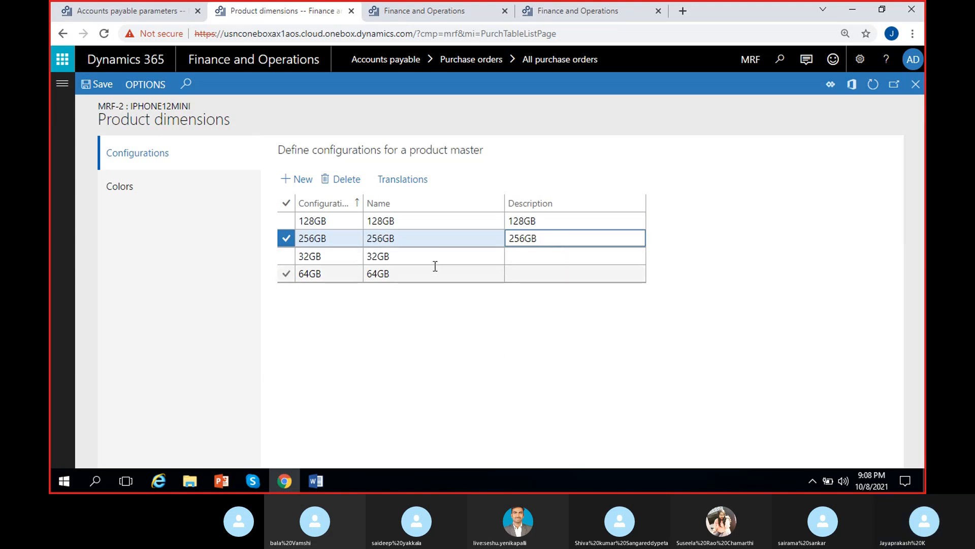
click(436, 267)
click(444, 260)
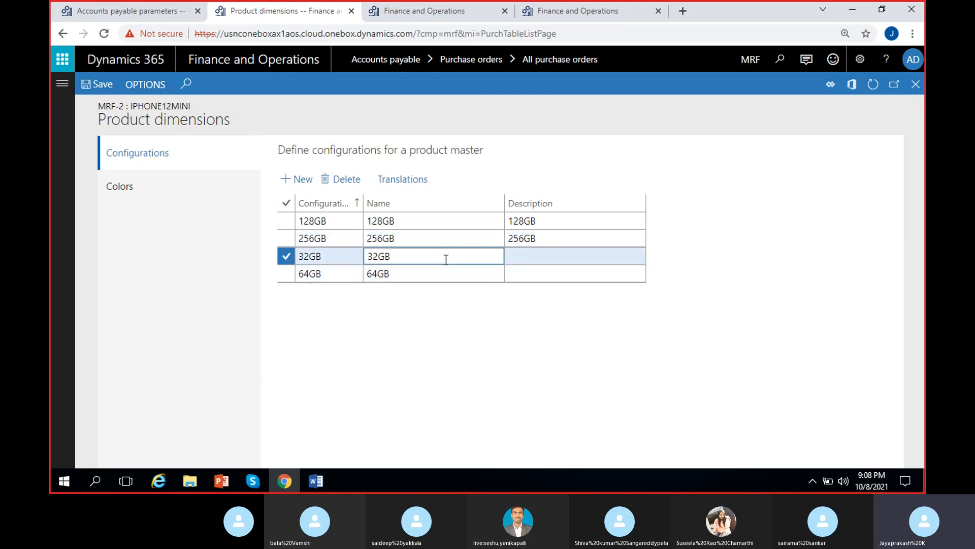
double_click(446, 257)
key(ctrl+c)
click(565, 259)
key(ctrl+v)
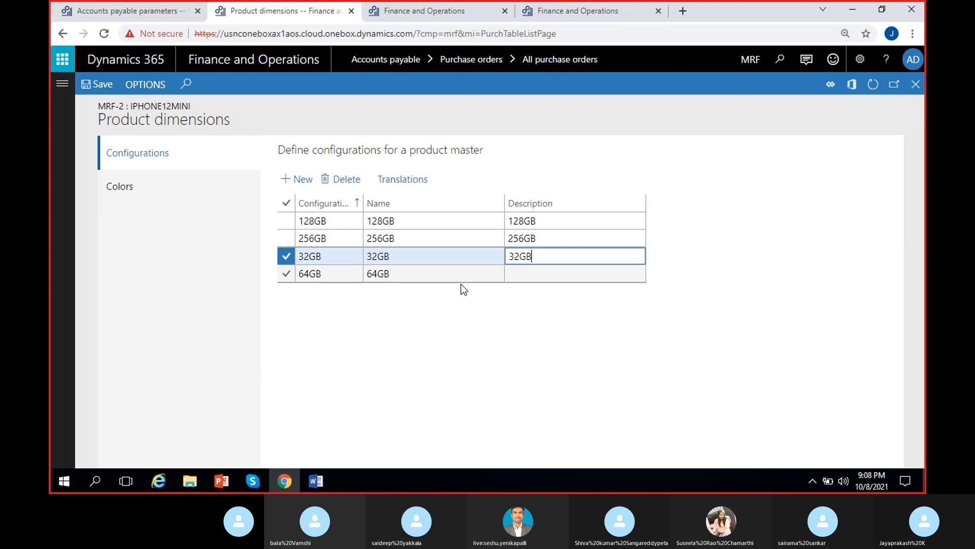
click(391, 275)
double_click(440, 272)
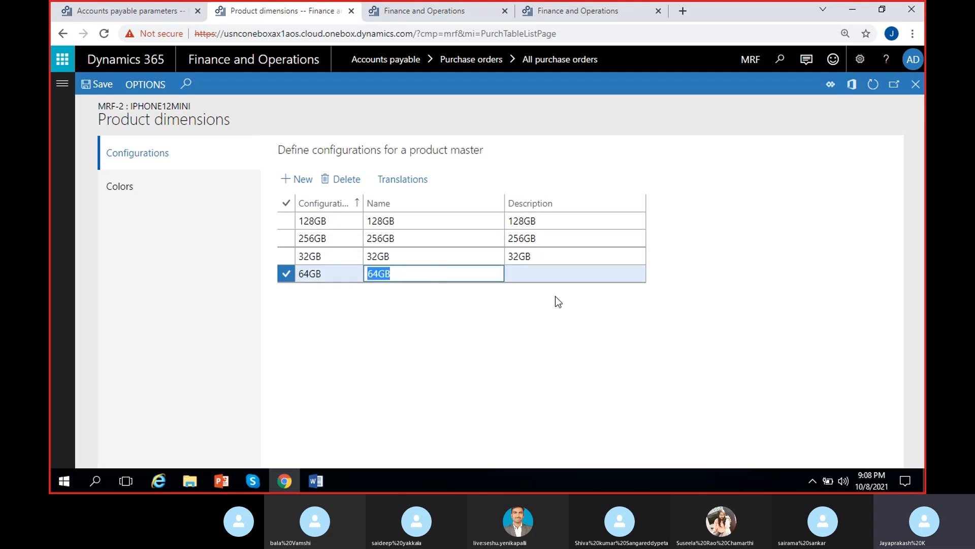
click(553, 274)
key(ctrl+v)
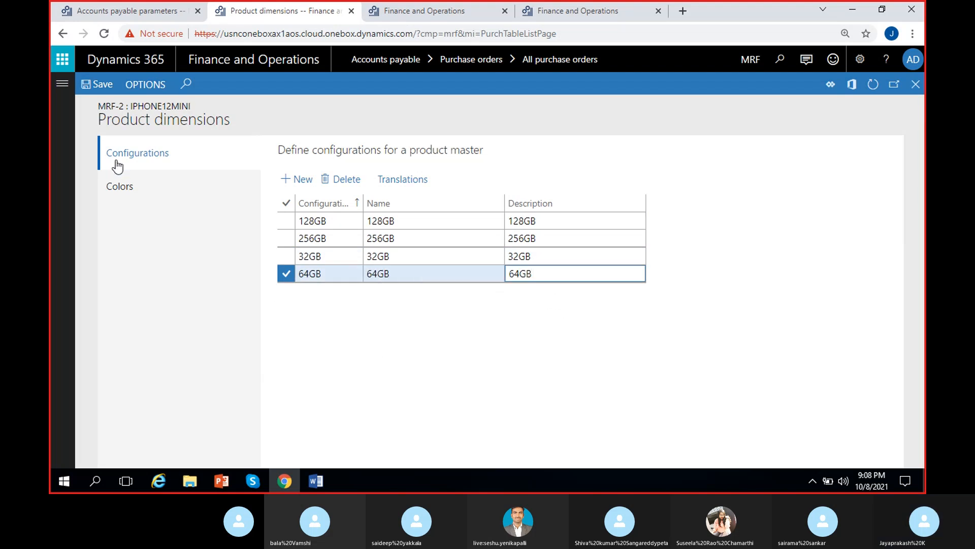
click(915, 85)
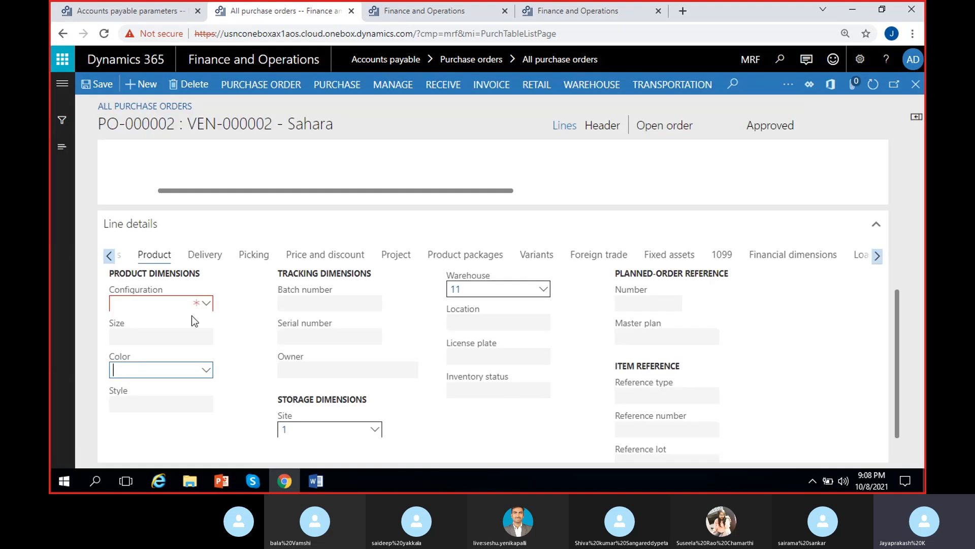
Step: Reopen the color lookup and examine its Combinations and On-hand tabs with the range and combination options toggled
click(207, 371)
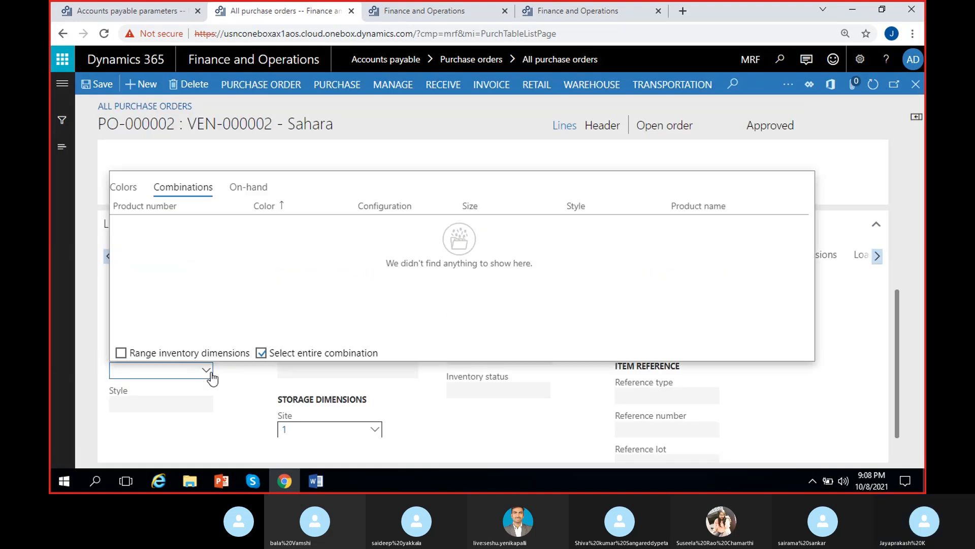
click(121, 352)
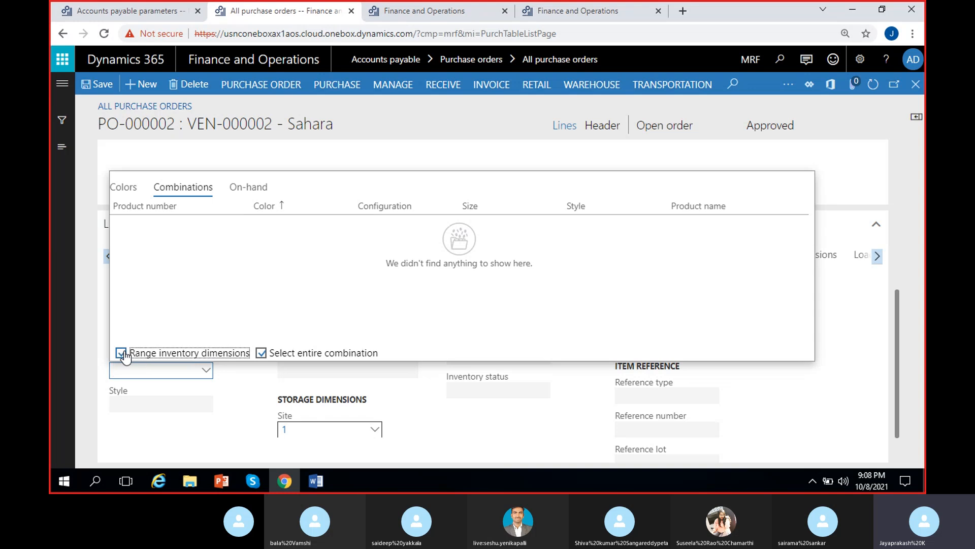
click(261, 353)
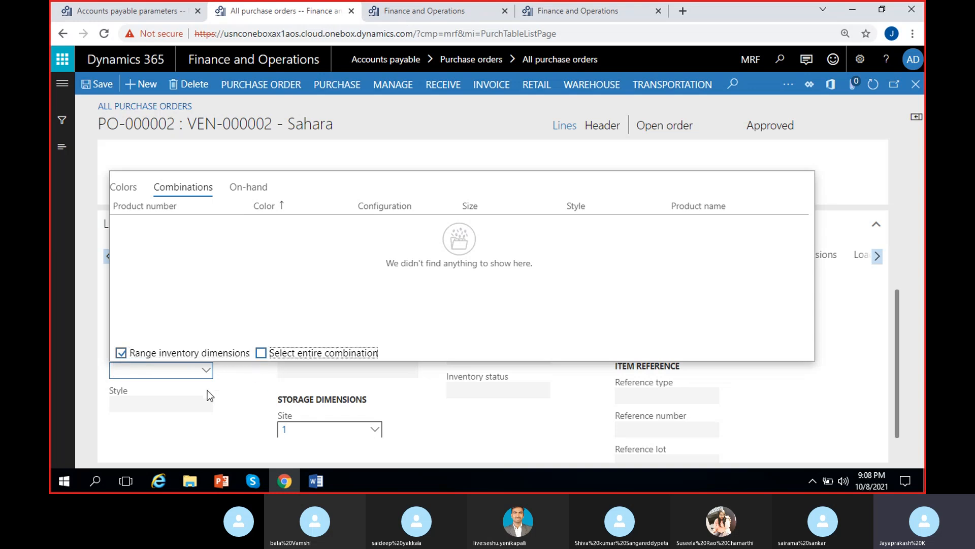
click(124, 188)
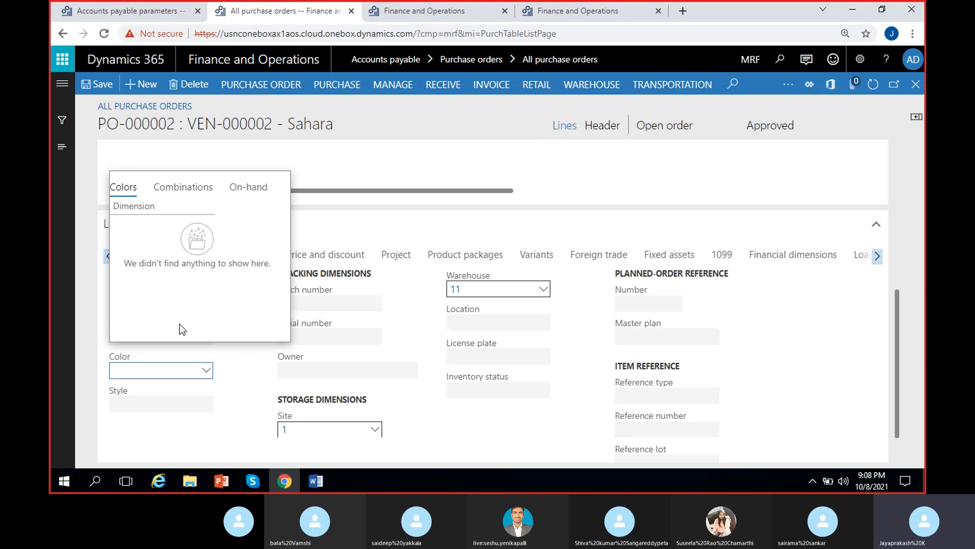
click(249, 188)
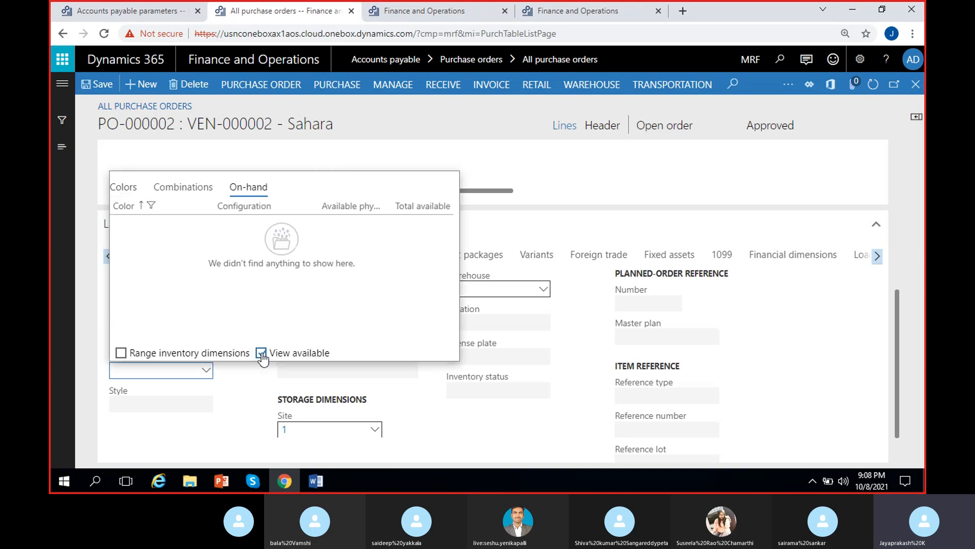
click(158, 209)
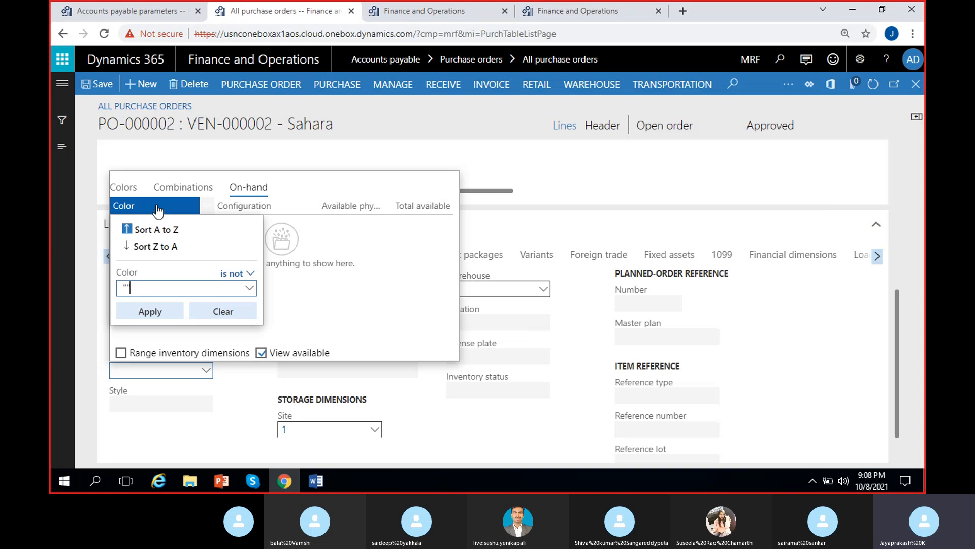
click(222, 311)
click(141, 354)
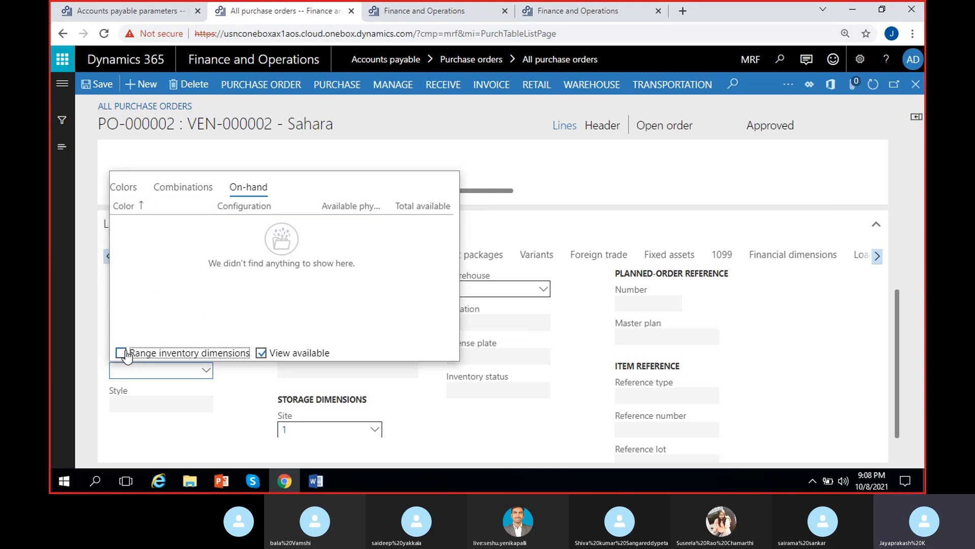
Step: Switch the color lookup between its Colors and On-hand tabs, then close the lookup
click(120, 189)
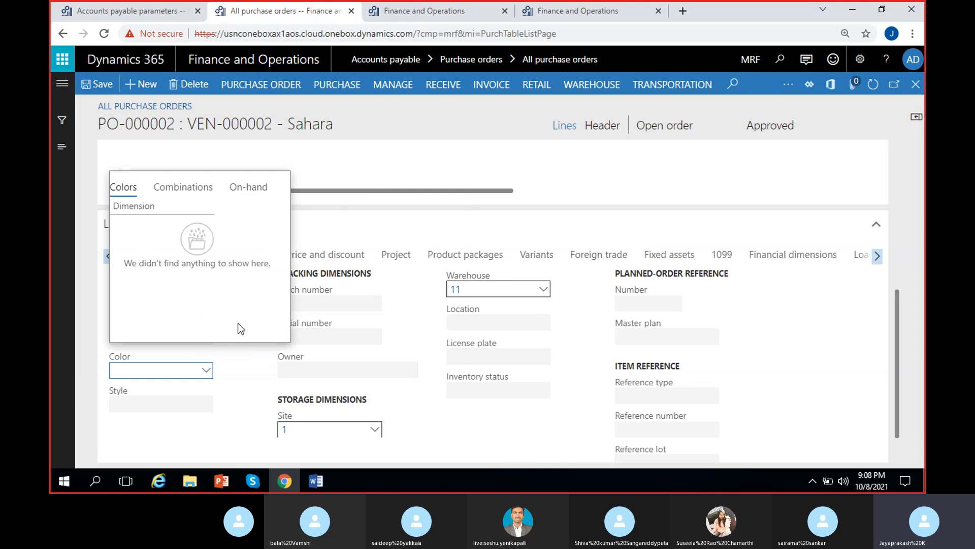
click(258, 188)
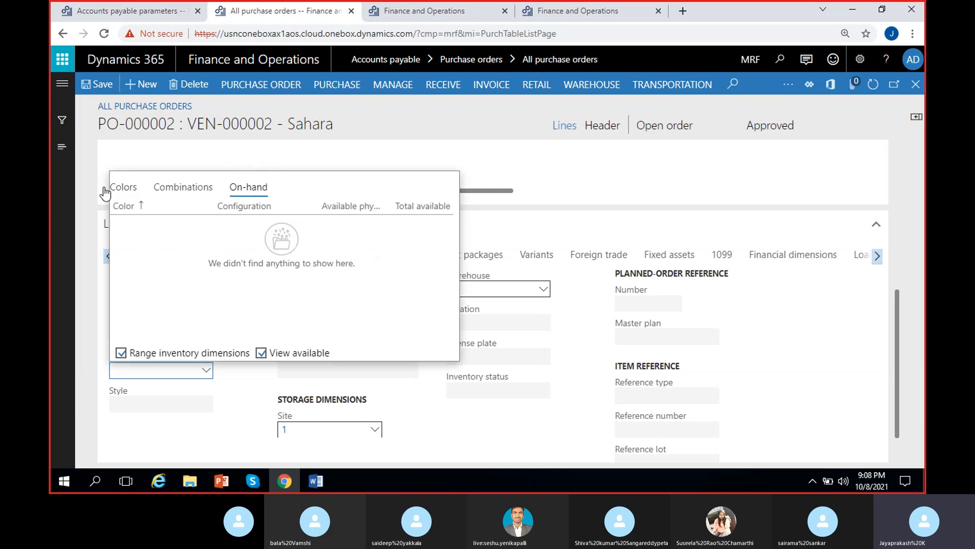
click(124, 188)
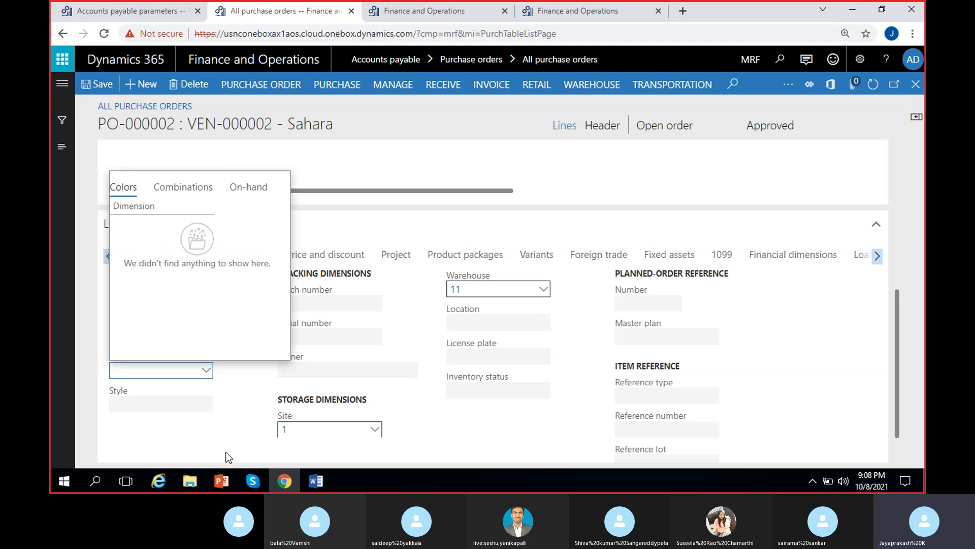
click(244, 397)
scroll(416, 318, up, 5)
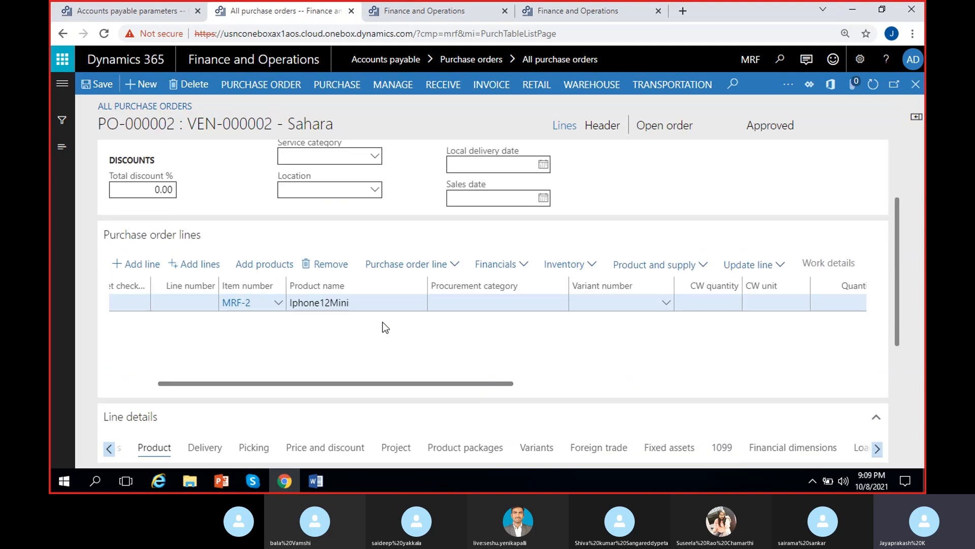
Step: Remove the Iphone12Mini order line and enter item MRF-1 (Cycle) on the purchase order line instead
drag(261, 390, 142, 361)
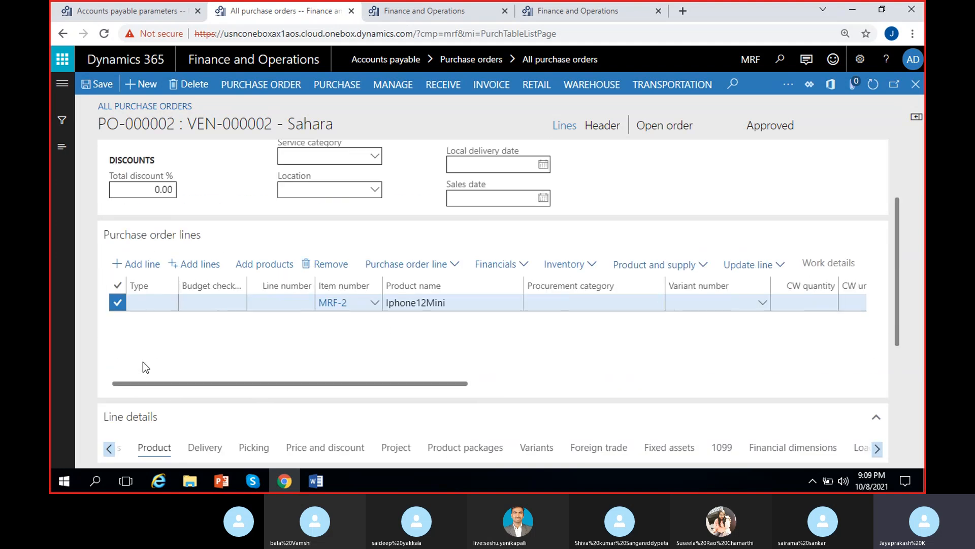
click(331, 269)
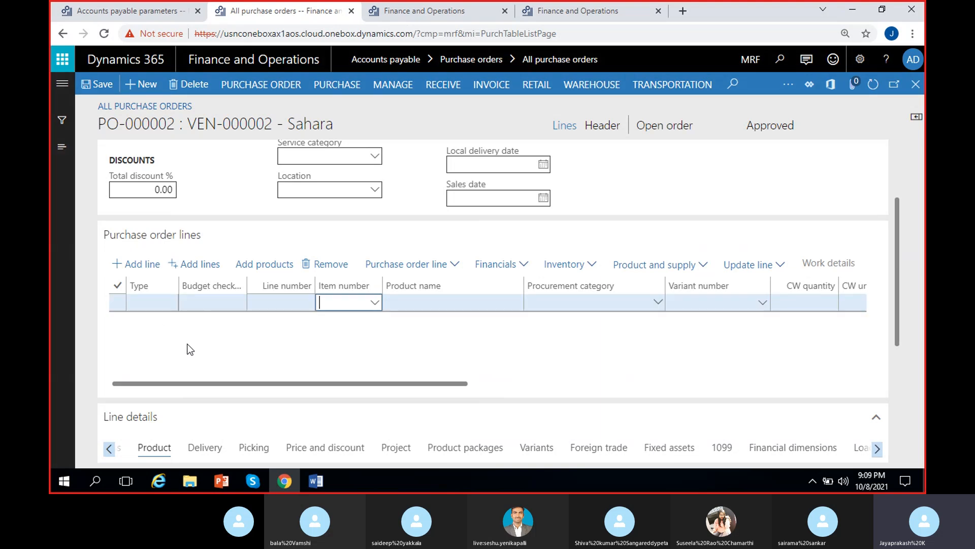
click(374, 303)
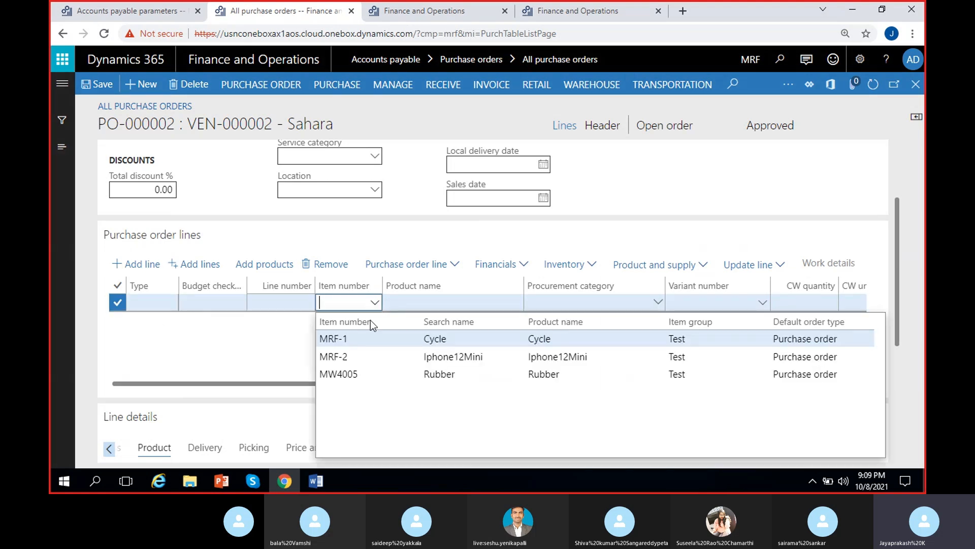
click(404, 334)
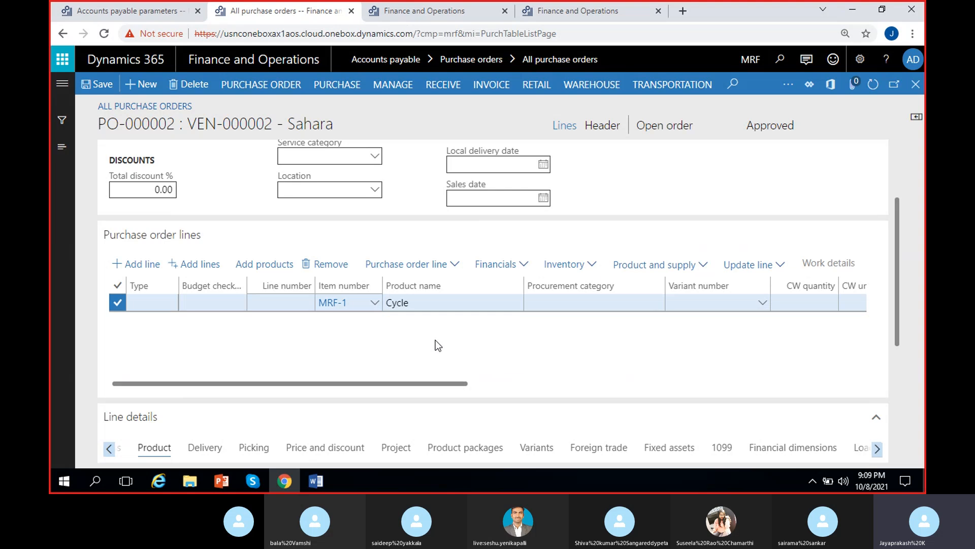
key(Tab)
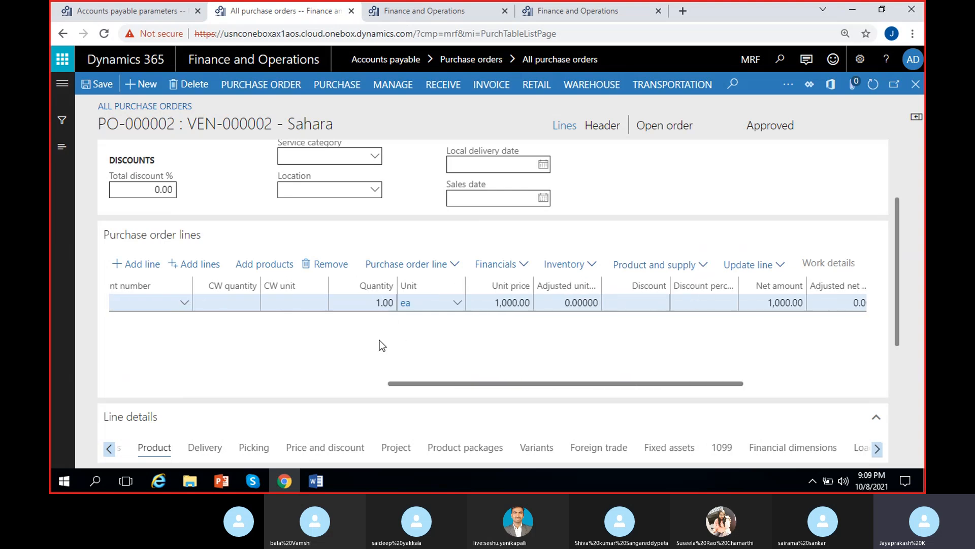
Step: Review the line's quantity and unit price, then switch to the Word purchase order notes and highlight 'Item price'
scroll(411, 353, right, 3)
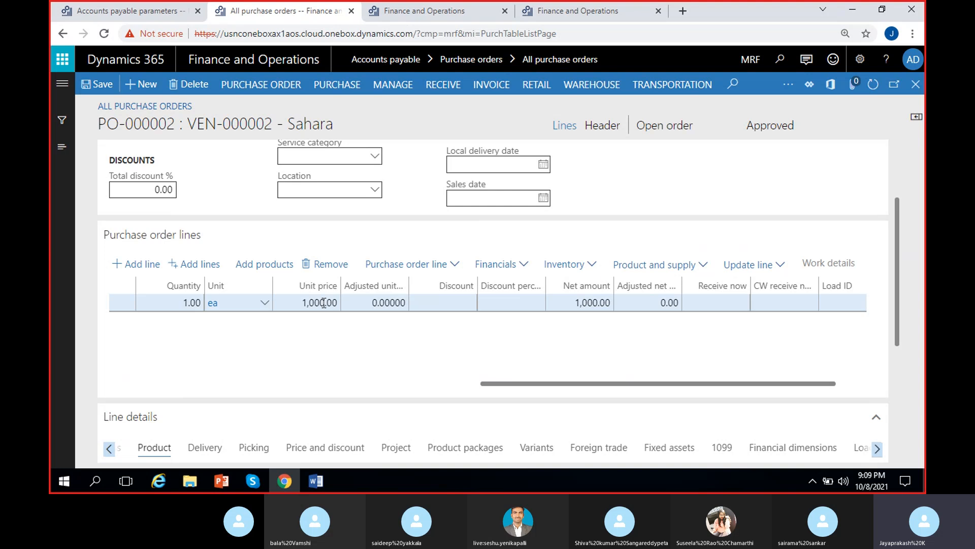
scroll(402, 350, right, 1)
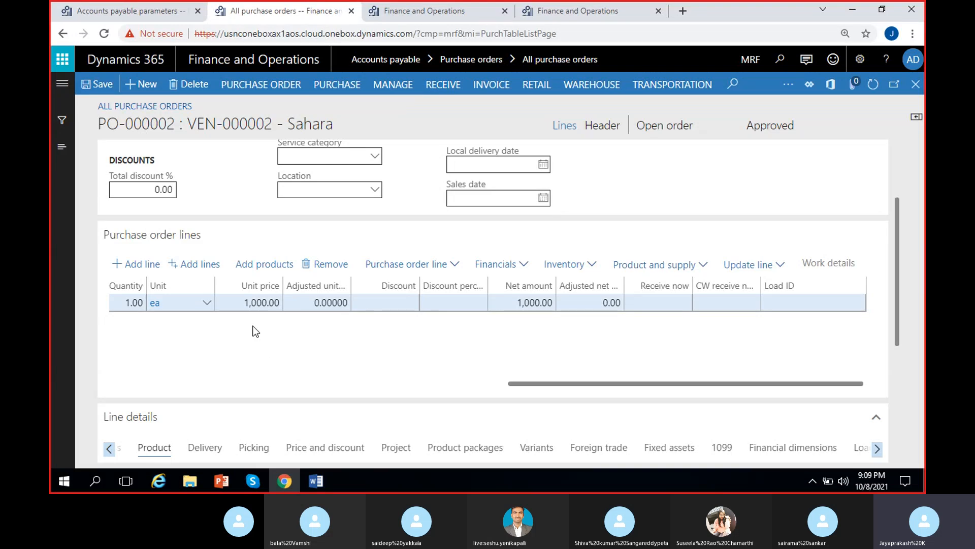
click(327, 479)
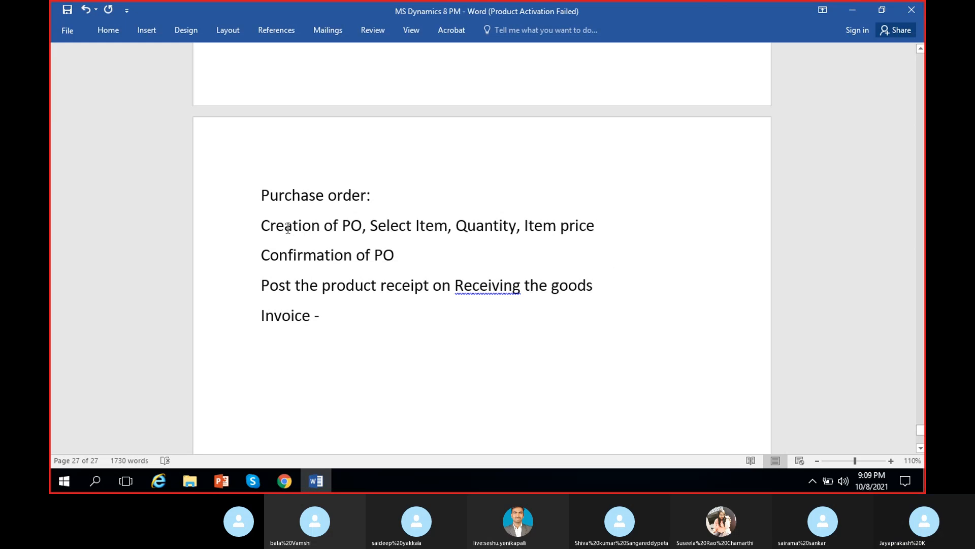
drag(406, 224, 492, 231)
click(456, 226)
drag(594, 229, 533, 239)
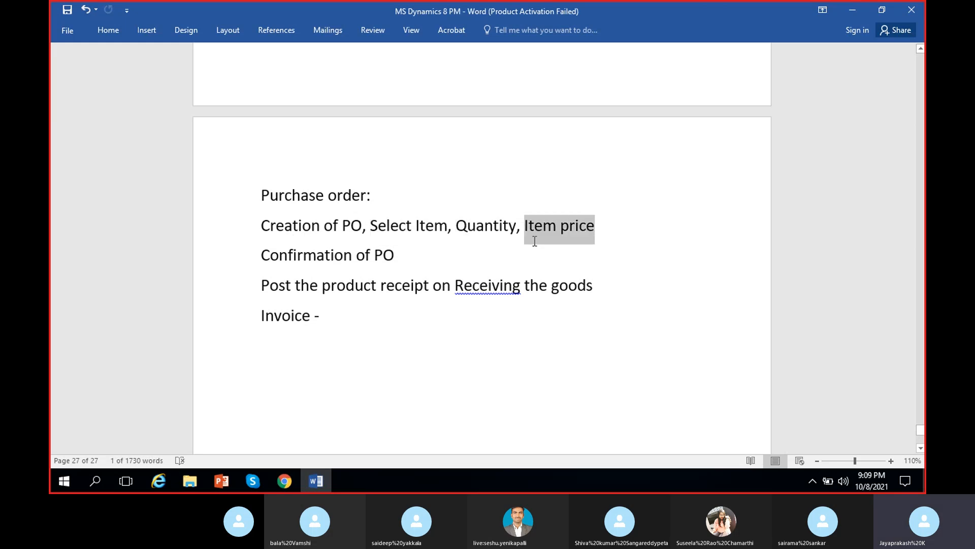
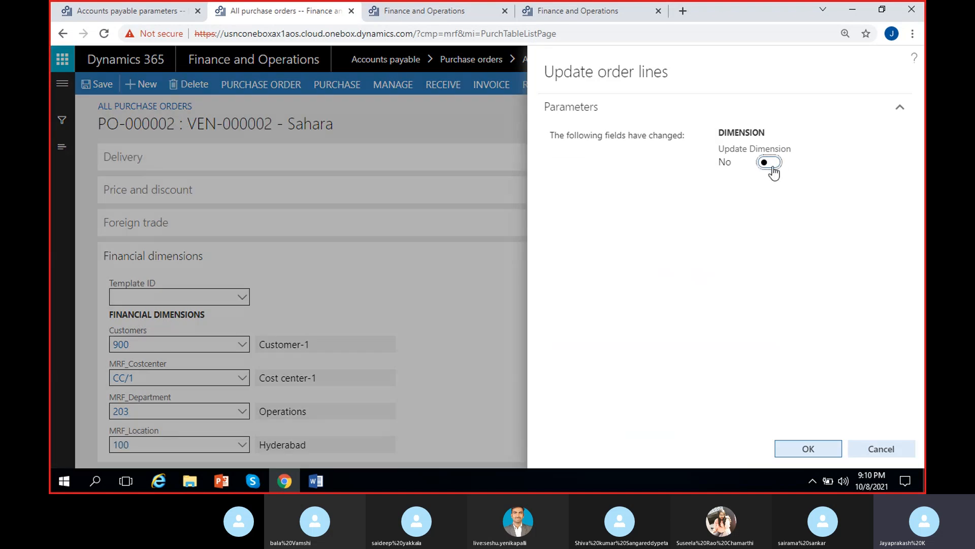
Step: Apply the header's financial dimension update to the order lines, then confirm purchase order PO-000002
click(772, 167)
click(799, 444)
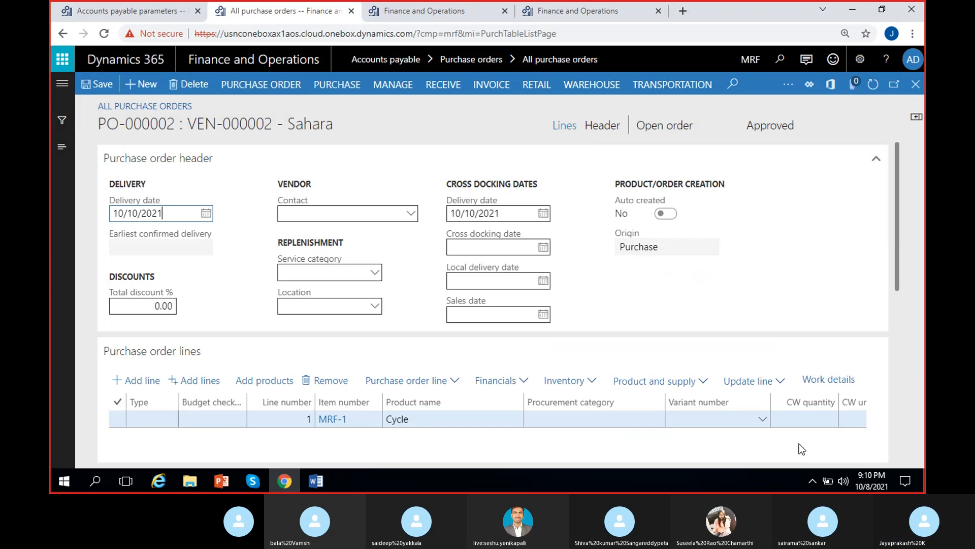
scroll(772, 442, right, 5)
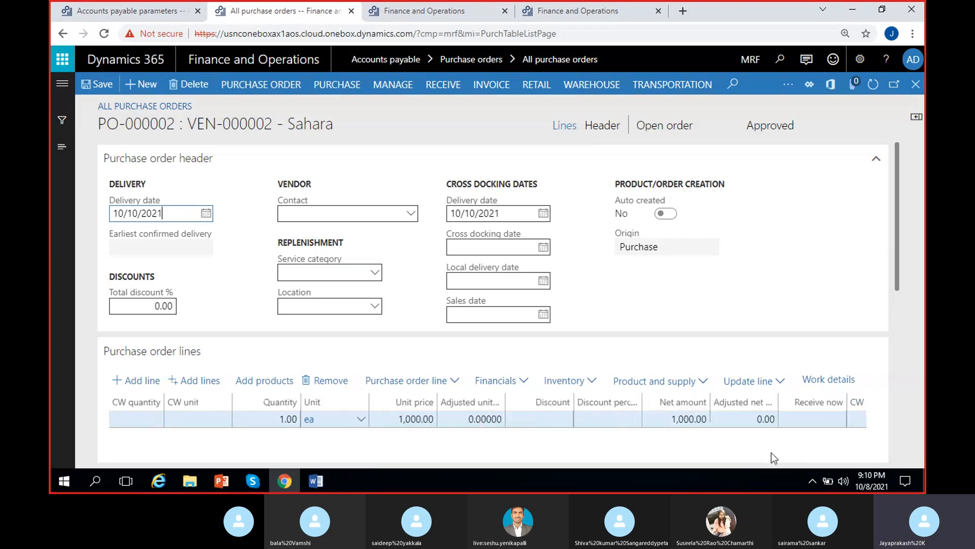
click(338, 86)
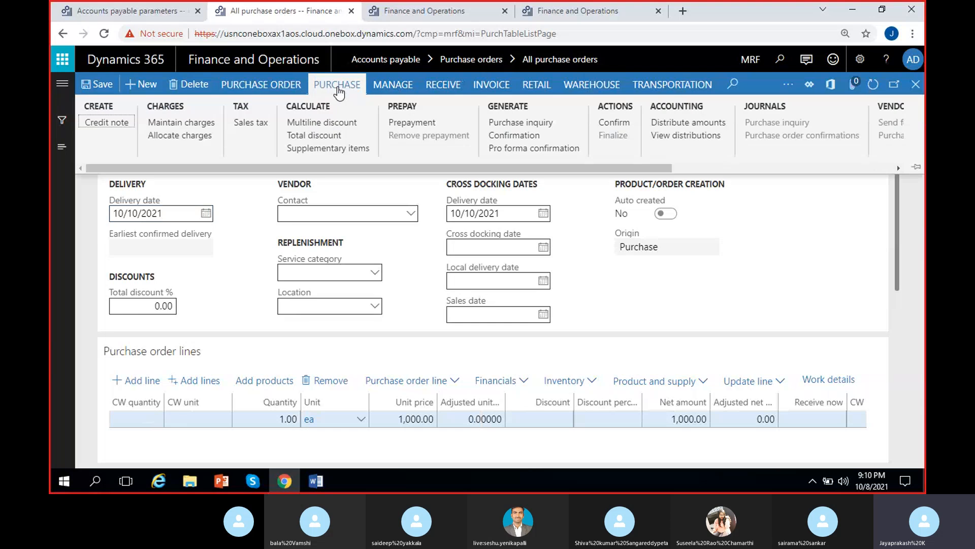
click(614, 122)
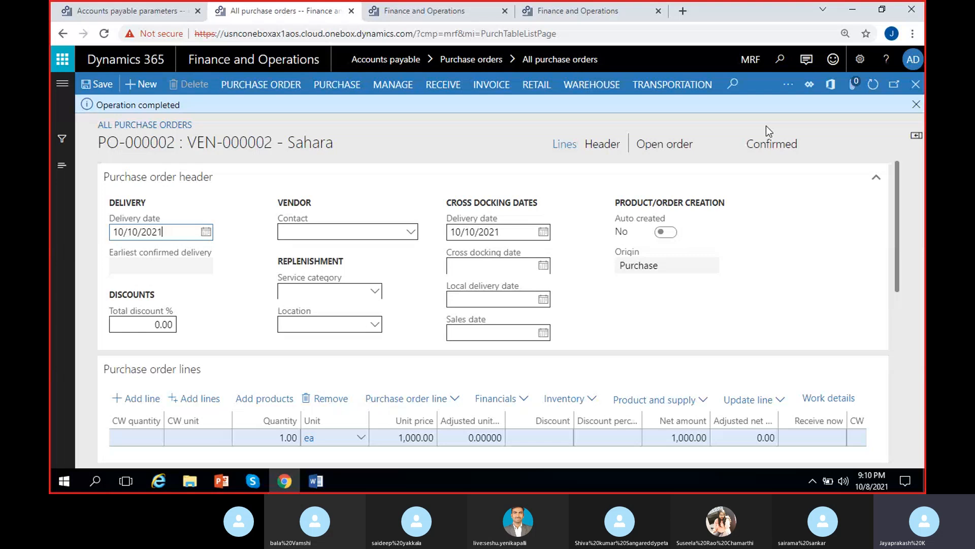
Step: Examine the order's document and approval status fields
click(783, 146)
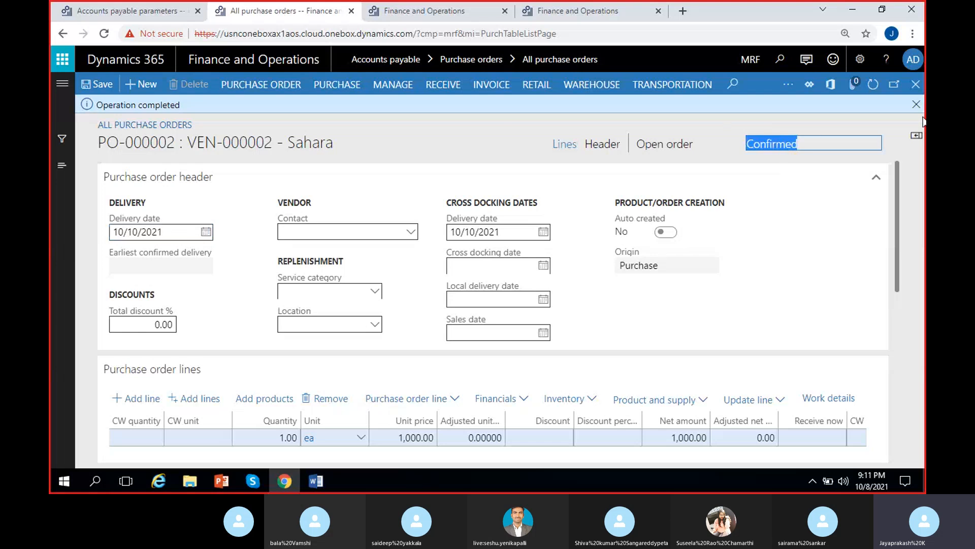
click(917, 104)
click(755, 127)
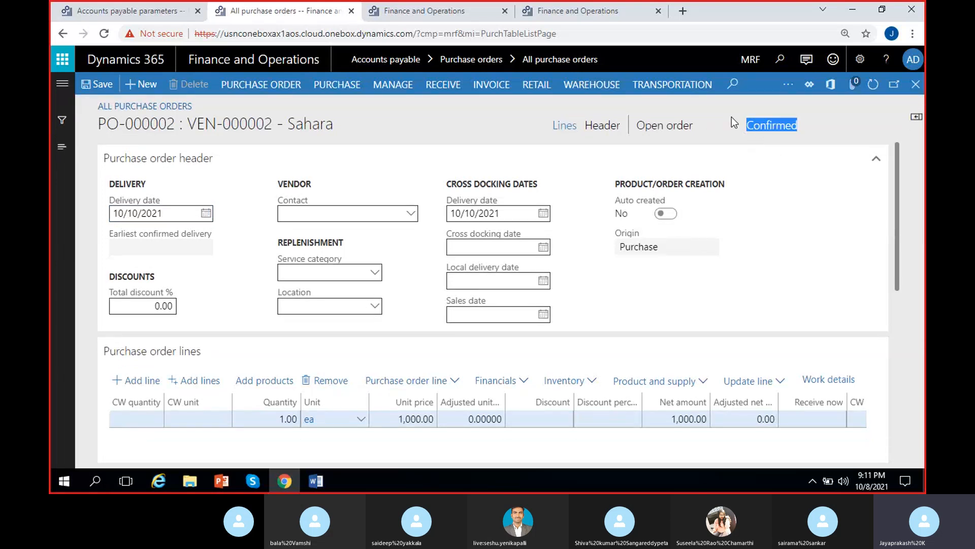
click(732, 120)
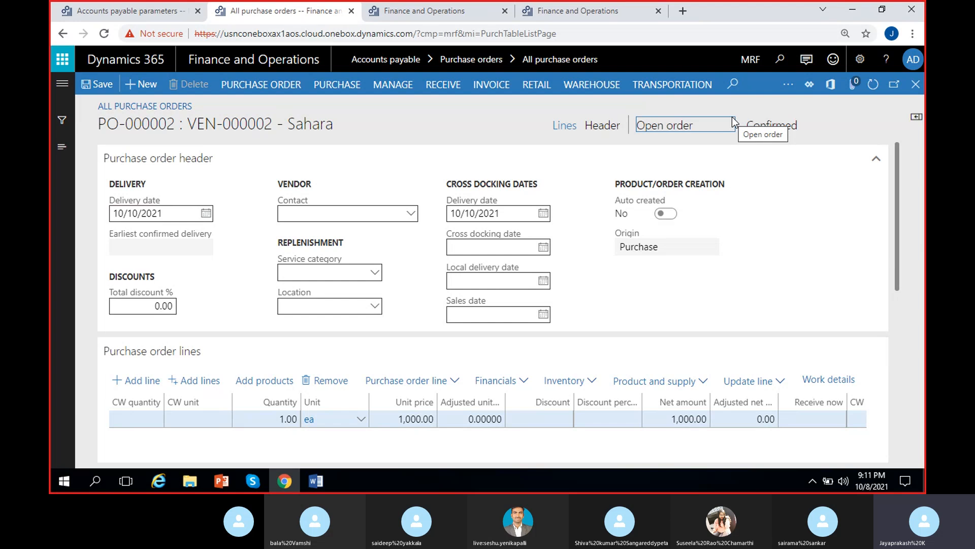
click(513, 120)
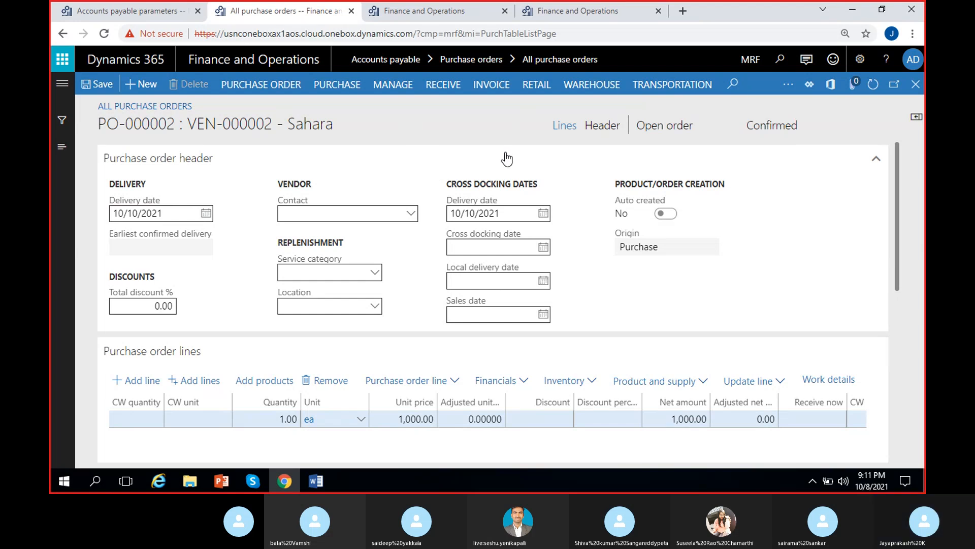
Step: In the Word notes, append '(Receive – Generate – Product receipt)' to the product receipt line
click(324, 480)
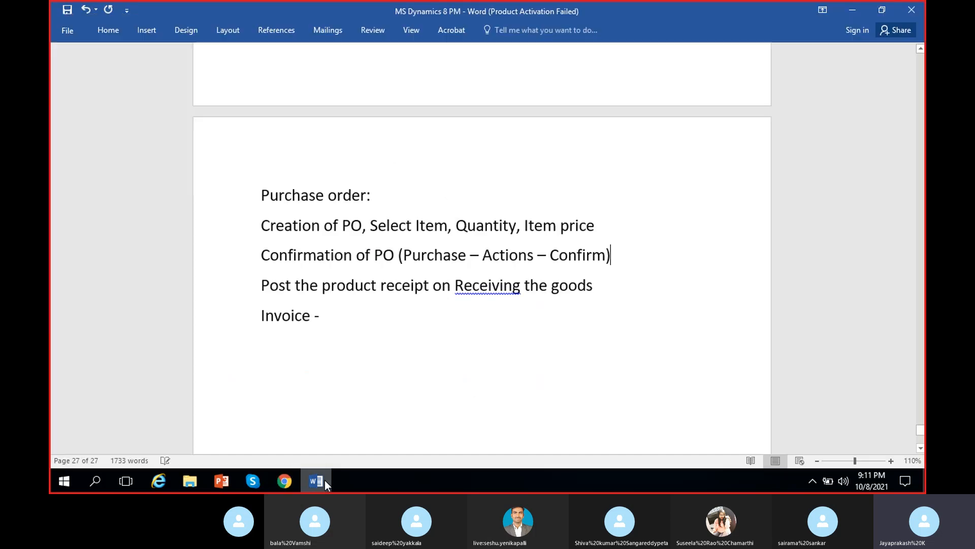
click(617, 284)
text((Rev)
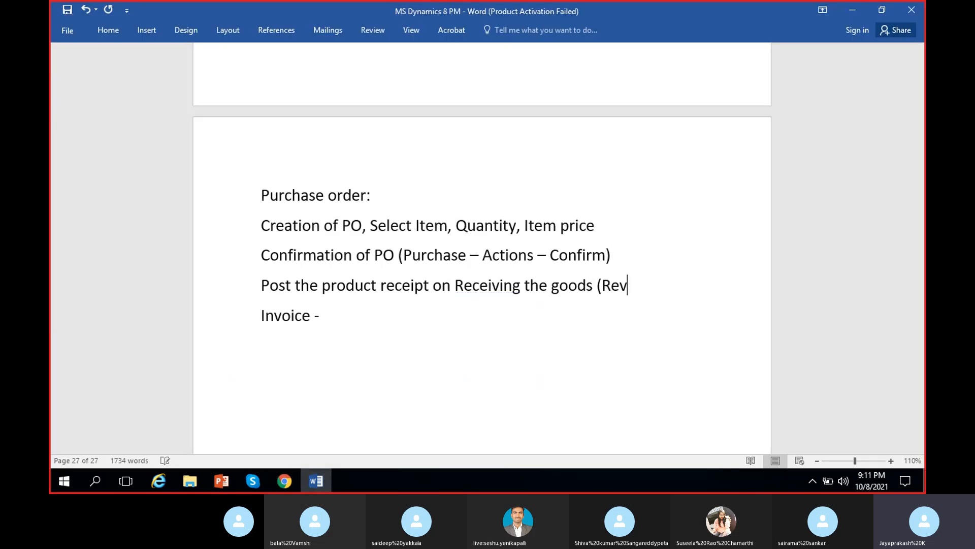
key(BackSpace)
text(ceive - Gener)
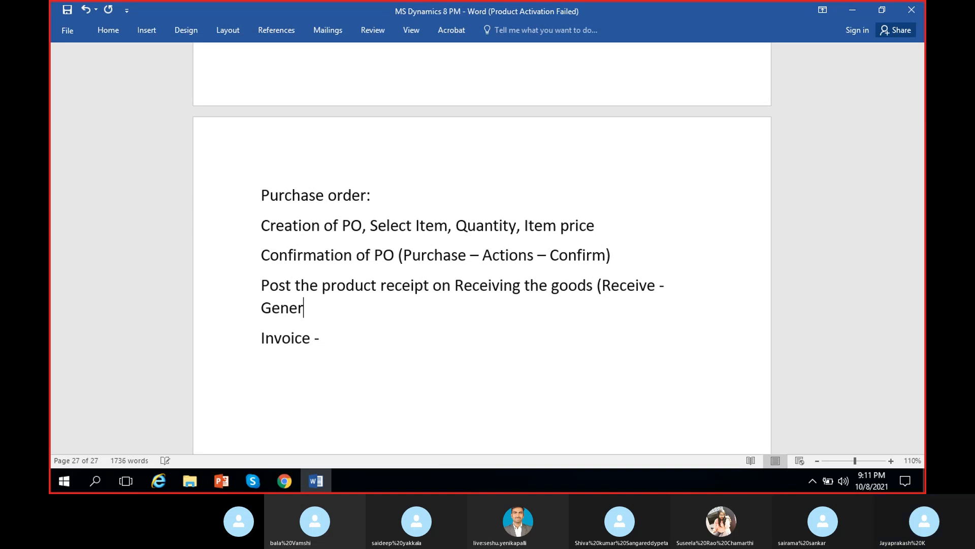
text(ate - P)
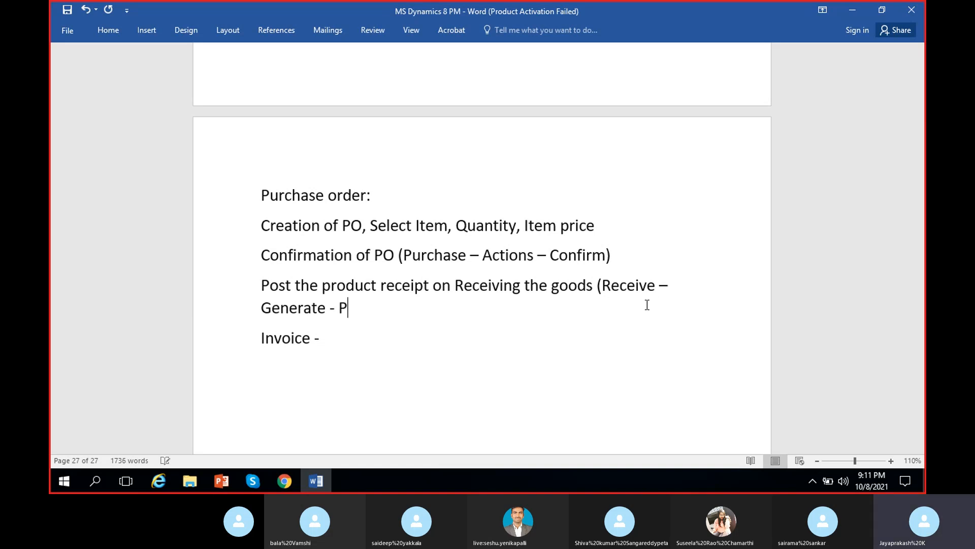
text(roduct receipt))
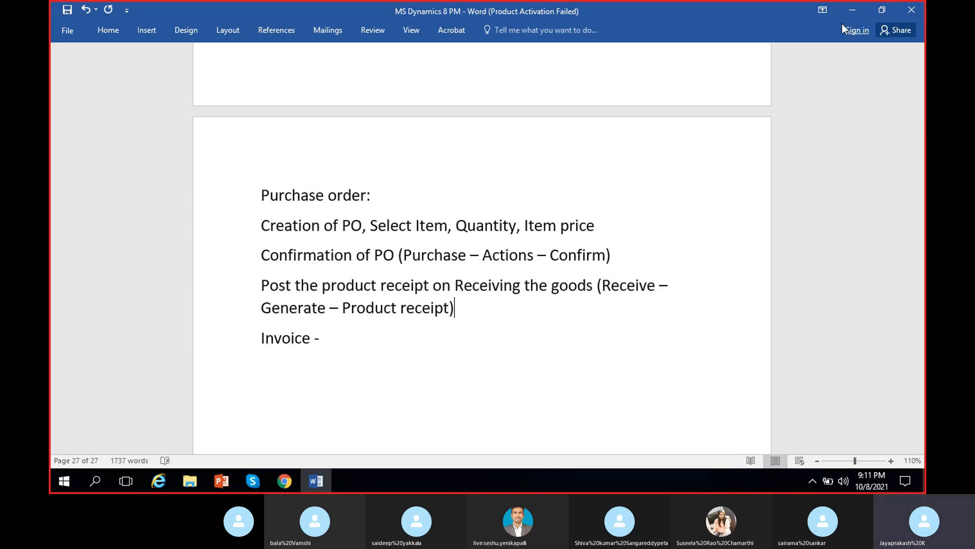
Step: Open product receipt posting for the order and enter product receipt SHPRN-01 with receipt date 10/10/2021
click(853, 10)
click(443, 84)
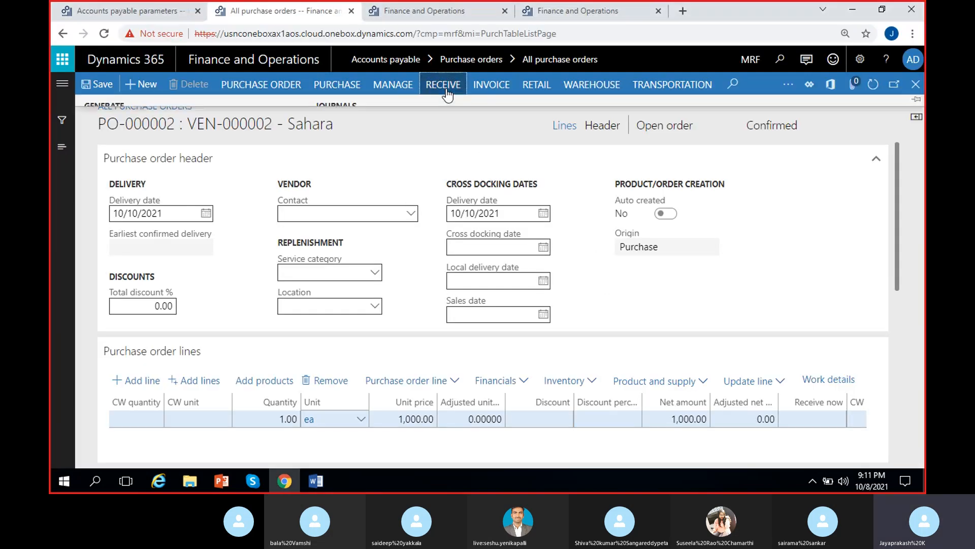
click(145, 136)
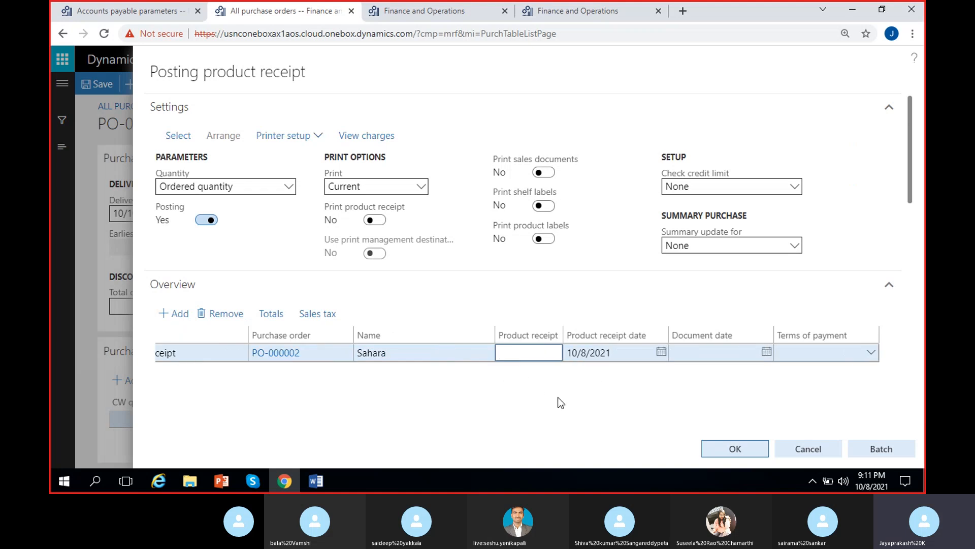
text(SHPRN-01)
click(661, 351)
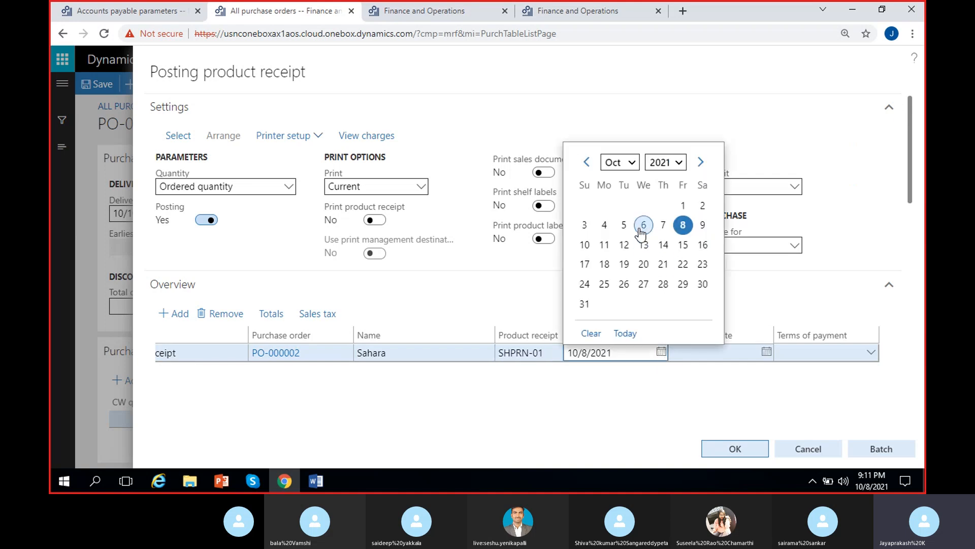
click(585, 245)
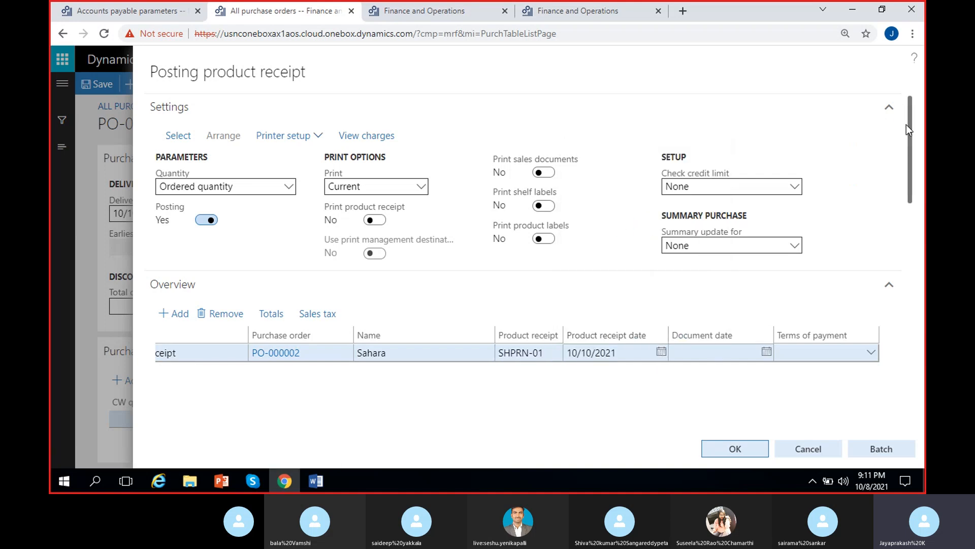
Step: Review the receipt line's quantity and price, then post the product receipt
drag(907, 124, 910, 233)
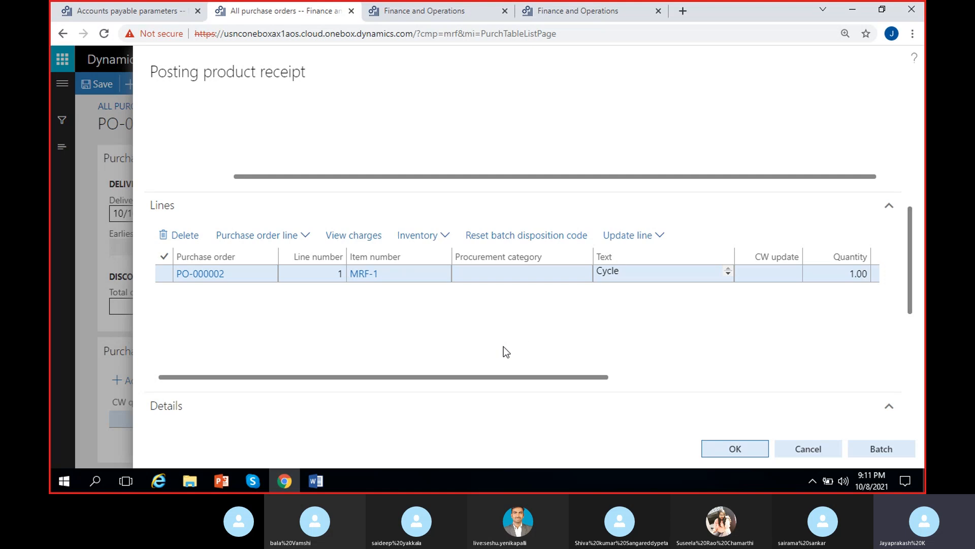
drag(504, 376, 824, 391)
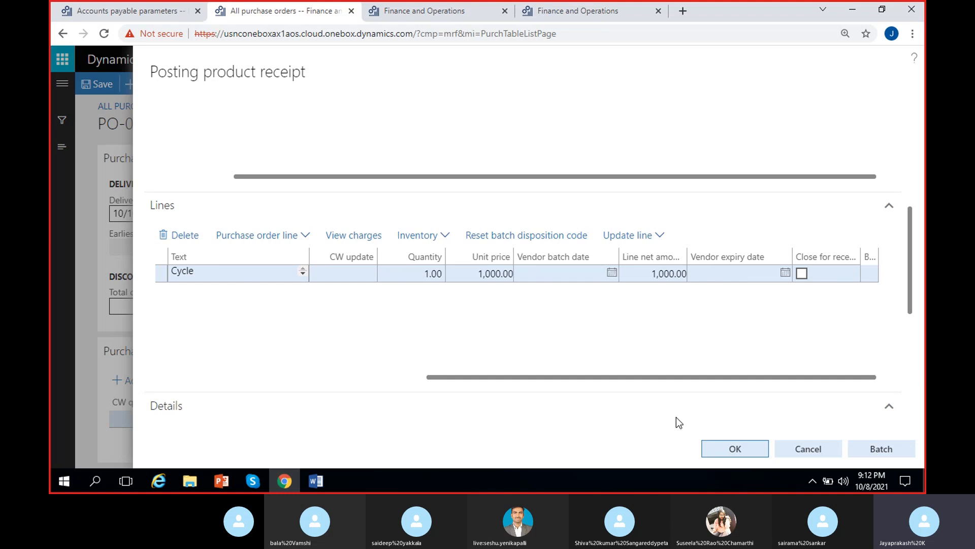
key(Return)
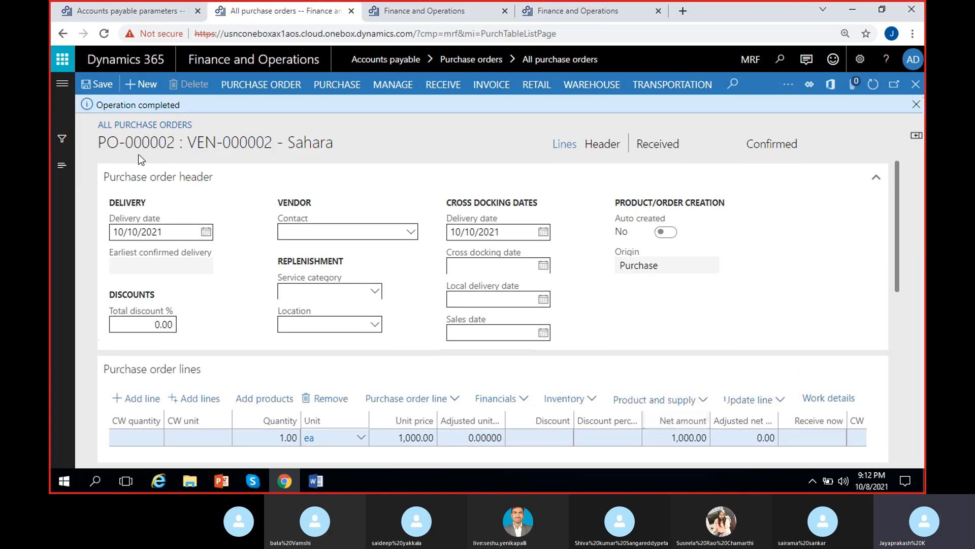
Step: Open the product receipt journal for the order
click(916, 104)
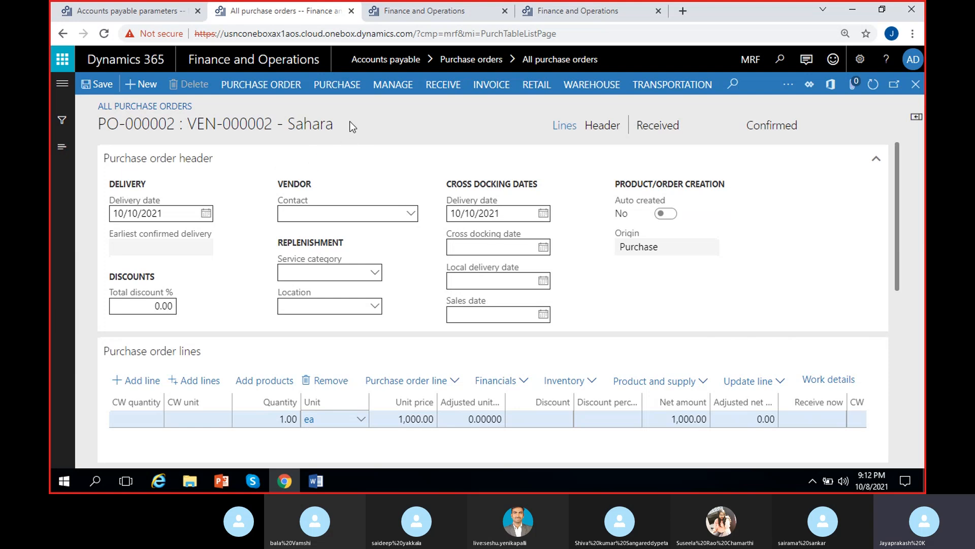
click(434, 87)
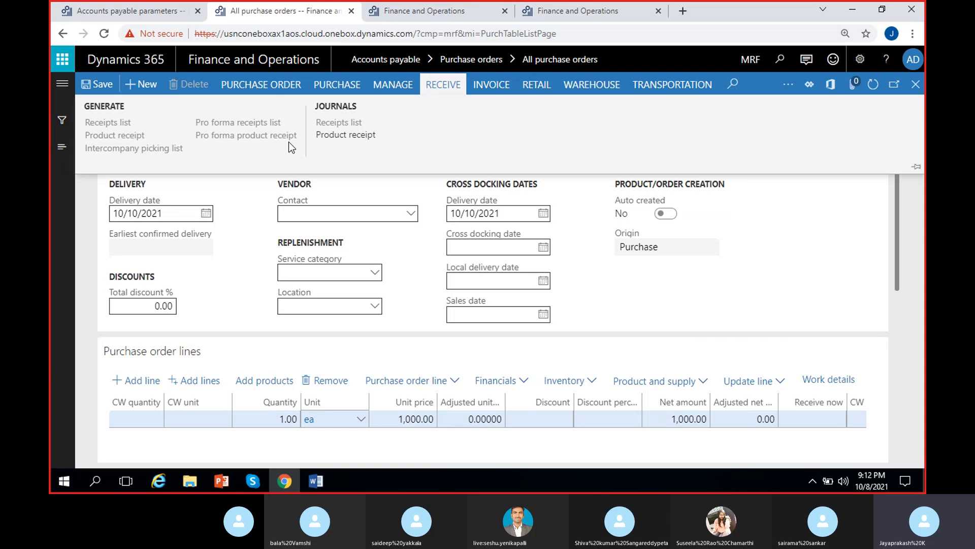
click(341, 135)
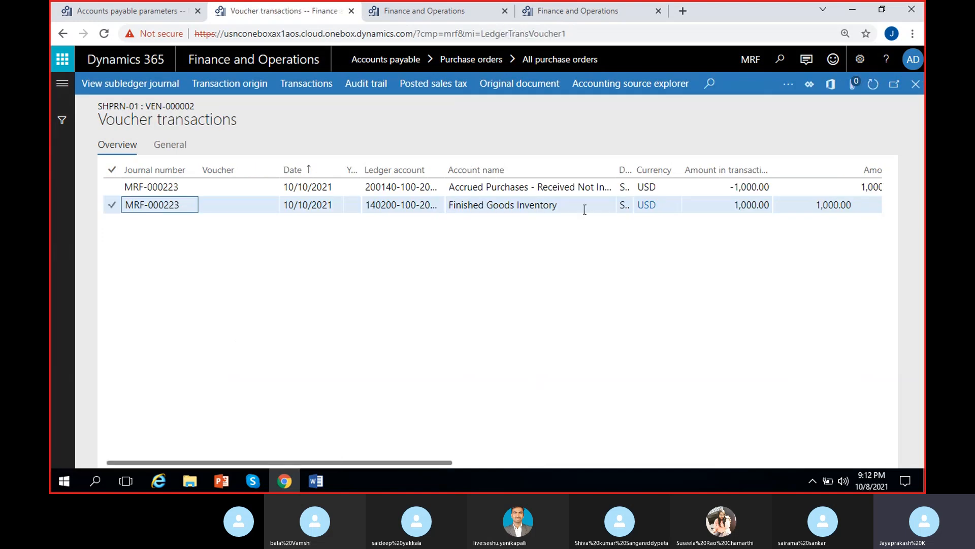
Step: Examine the receipt voucher's ledger accounts, amounts and posting types, then close the voucher and journal pages
click(583, 208)
click(748, 207)
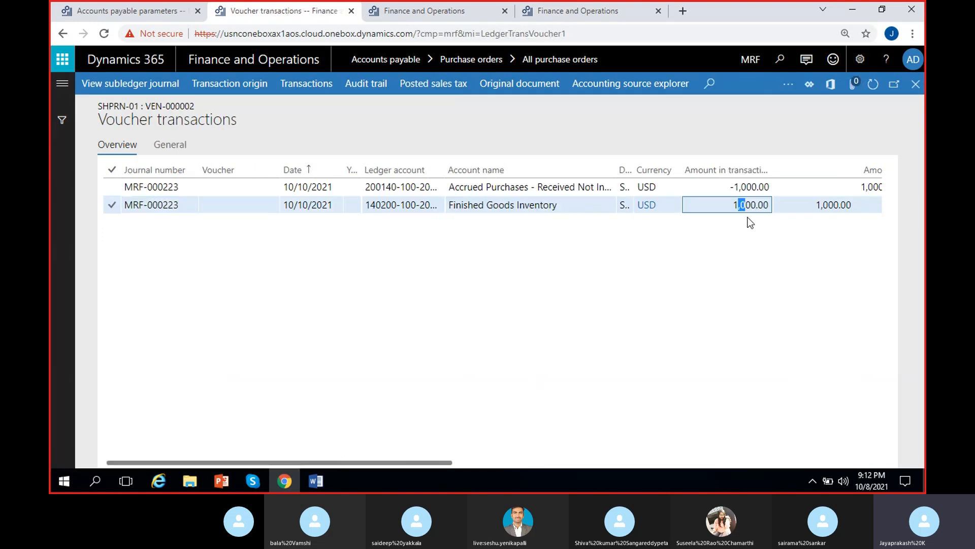
click(468, 188)
click(736, 187)
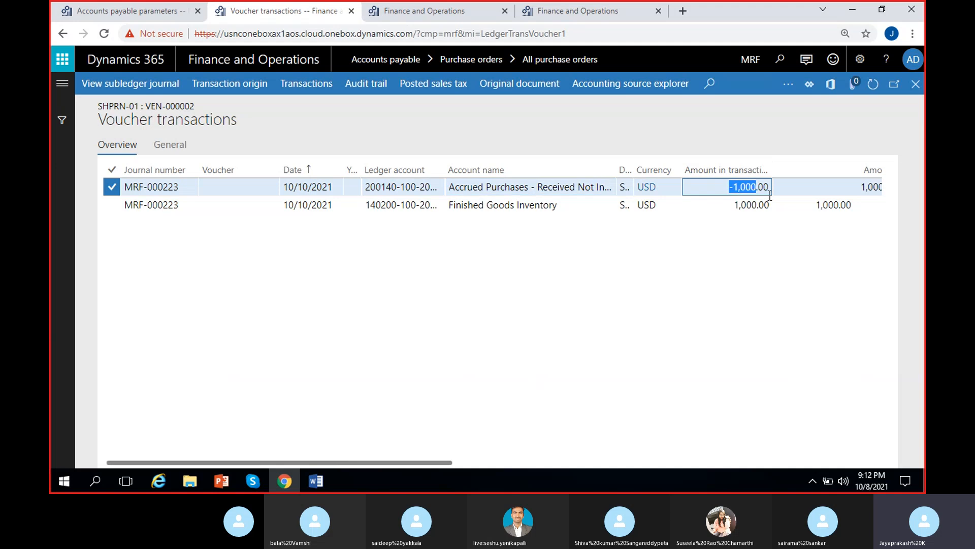
scroll(704, 330, right, 3)
scroll(706, 329, right, 3)
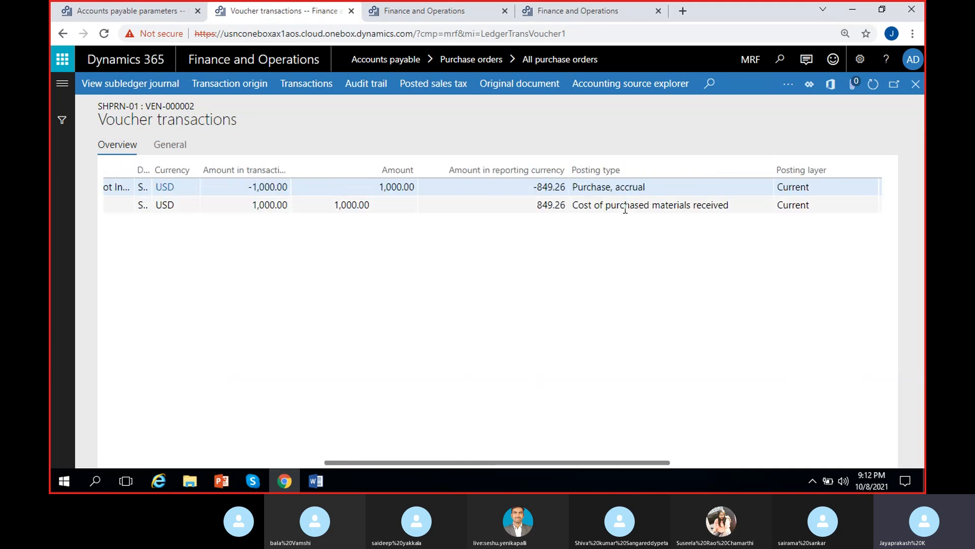
click(644, 187)
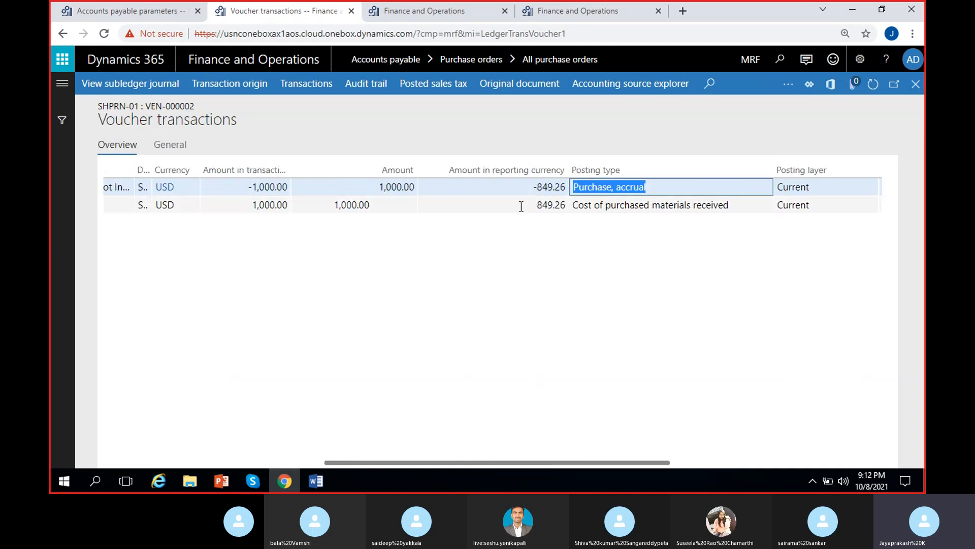
click(646, 253)
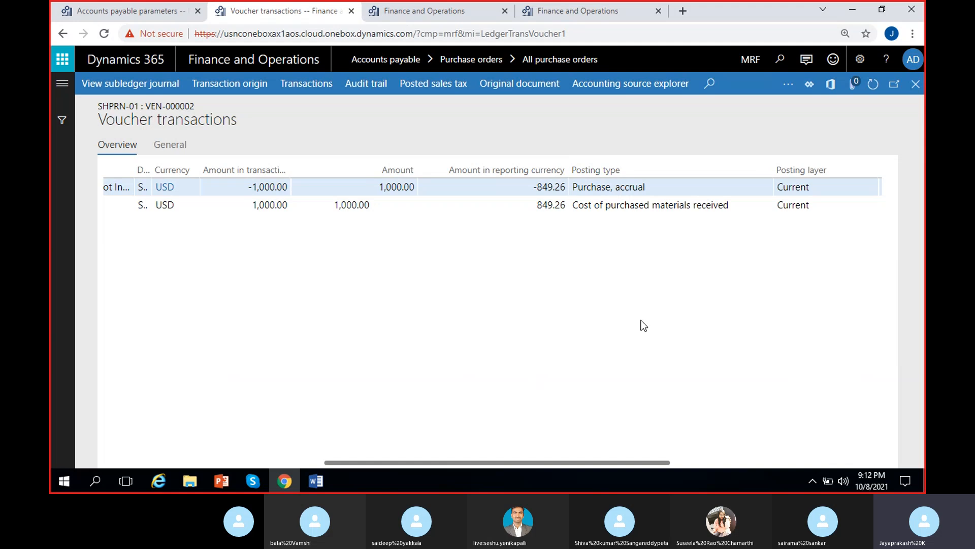
scroll(208, 254, left, 5)
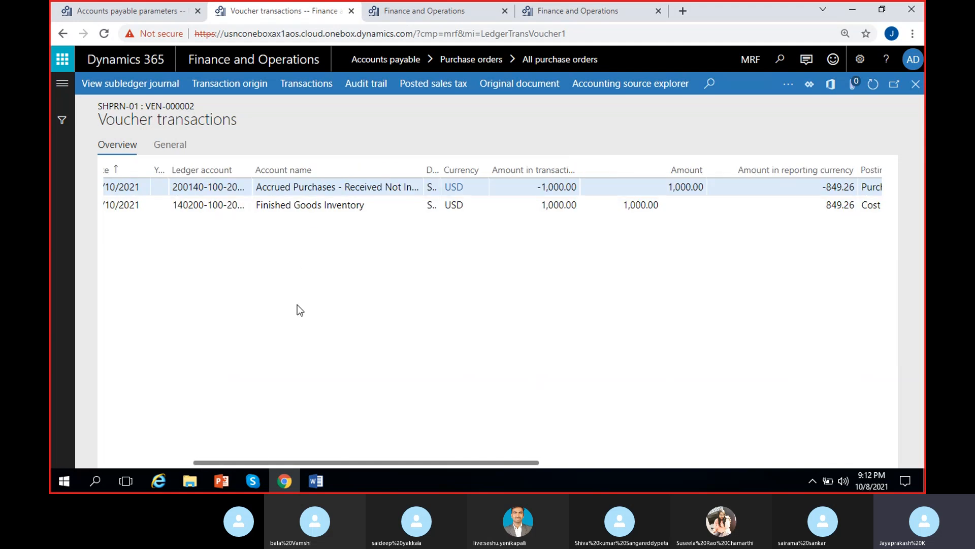
scroll(577, 346, right, 5)
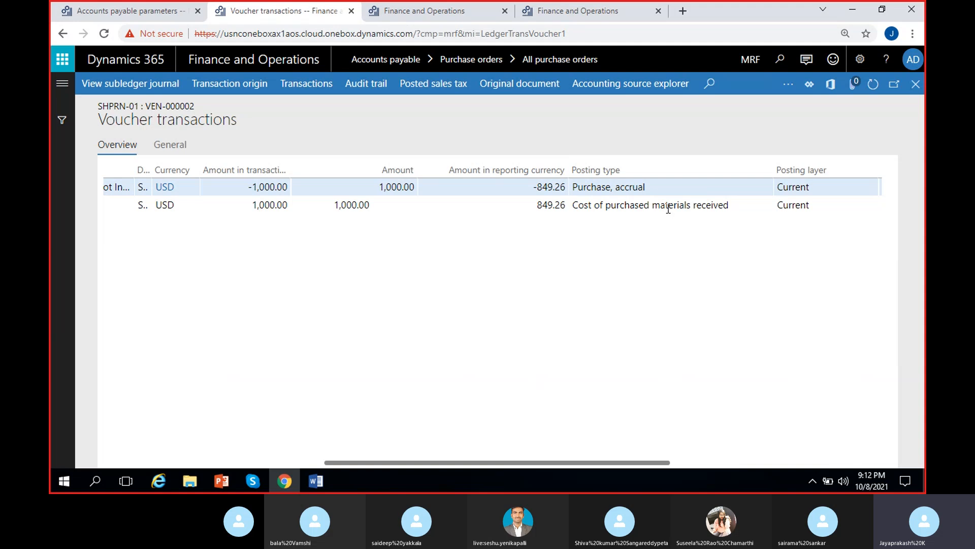
click(591, 205)
scroll(291, 267, left, 3)
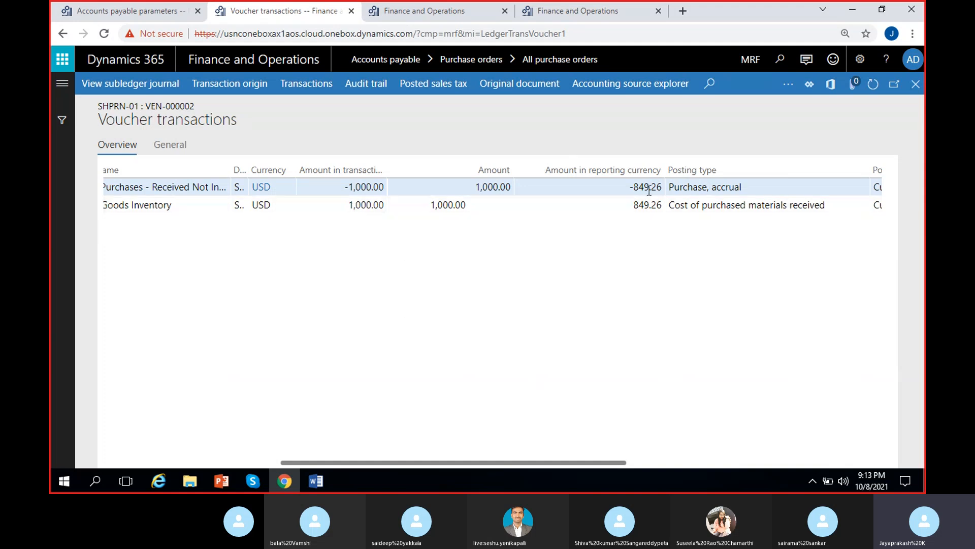
click(351, 205)
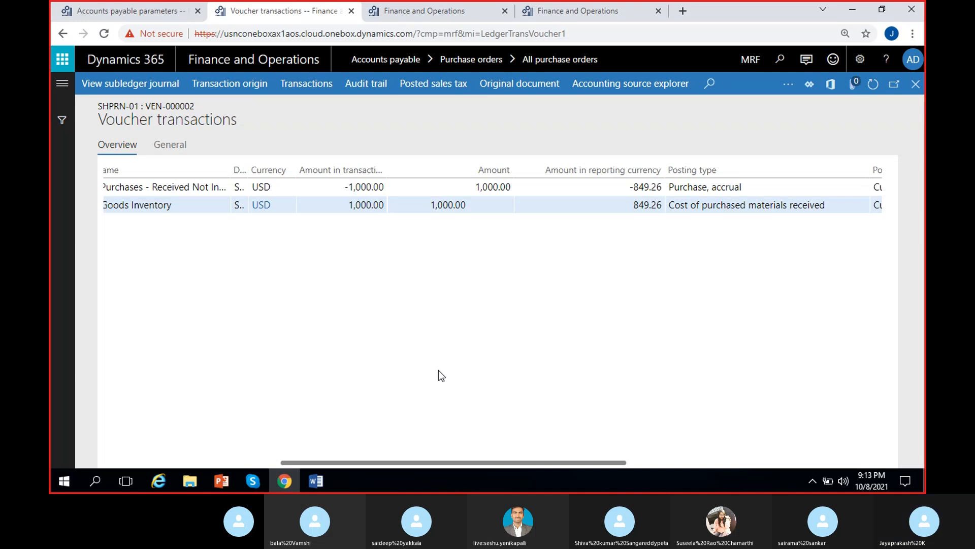
click(916, 84)
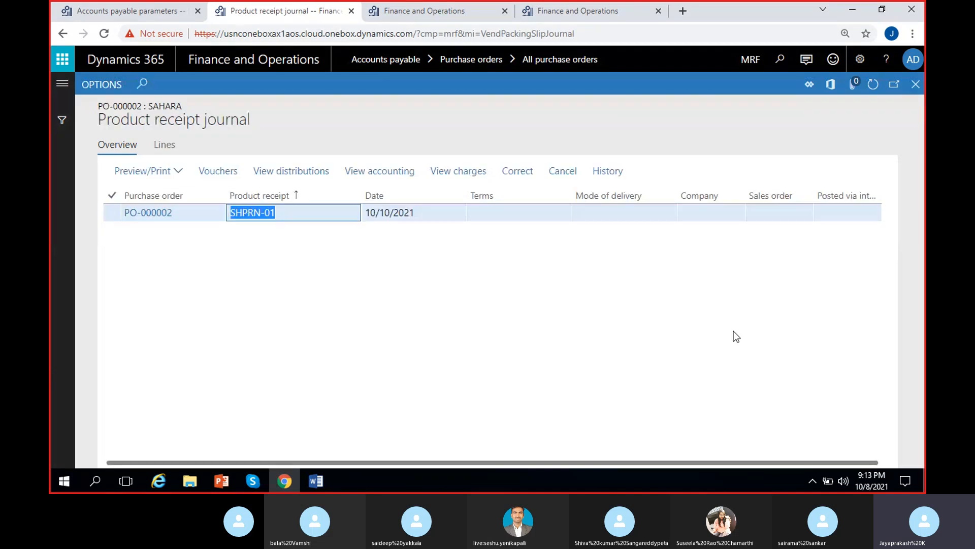
click(917, 85)
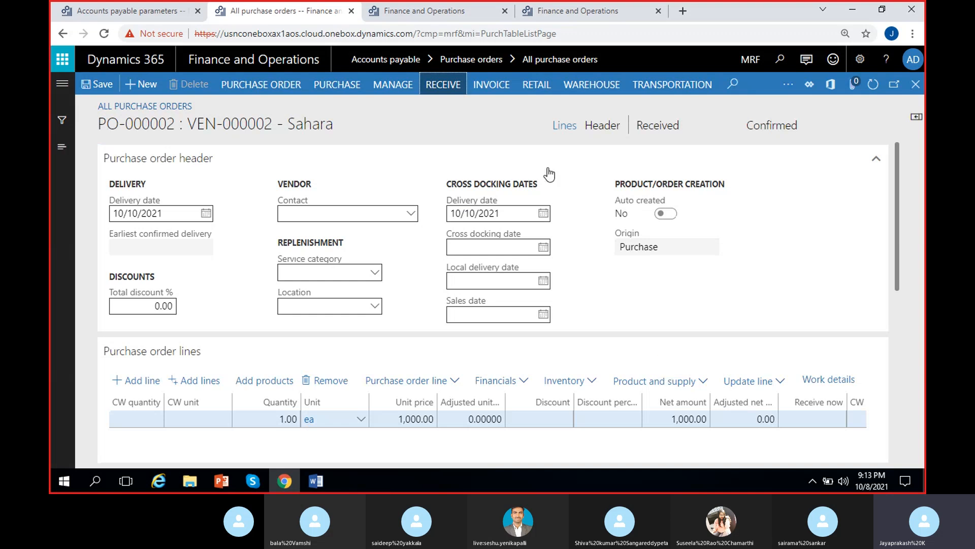
Step: Start a new vendor invoice from the purchase order
click(549, 174)
click(487, 92)
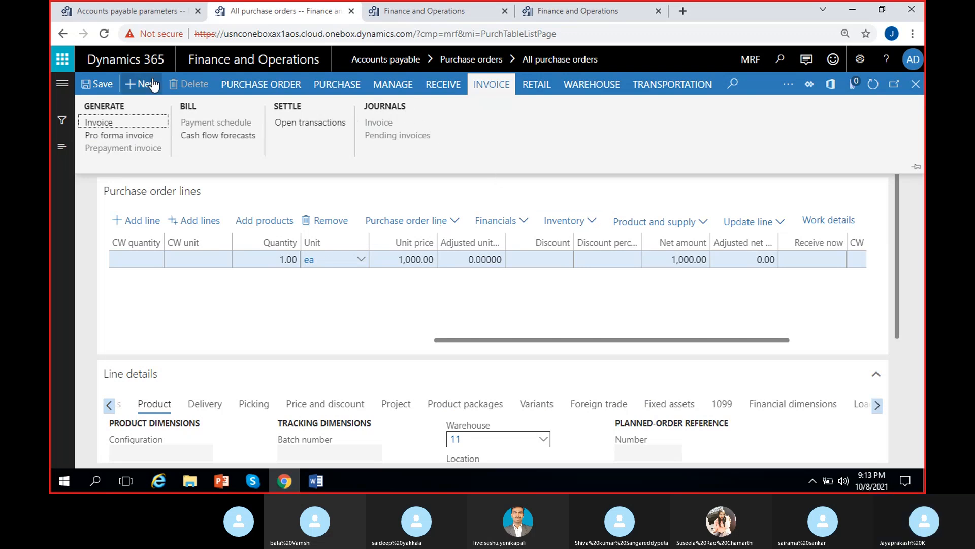
click(115, 123)
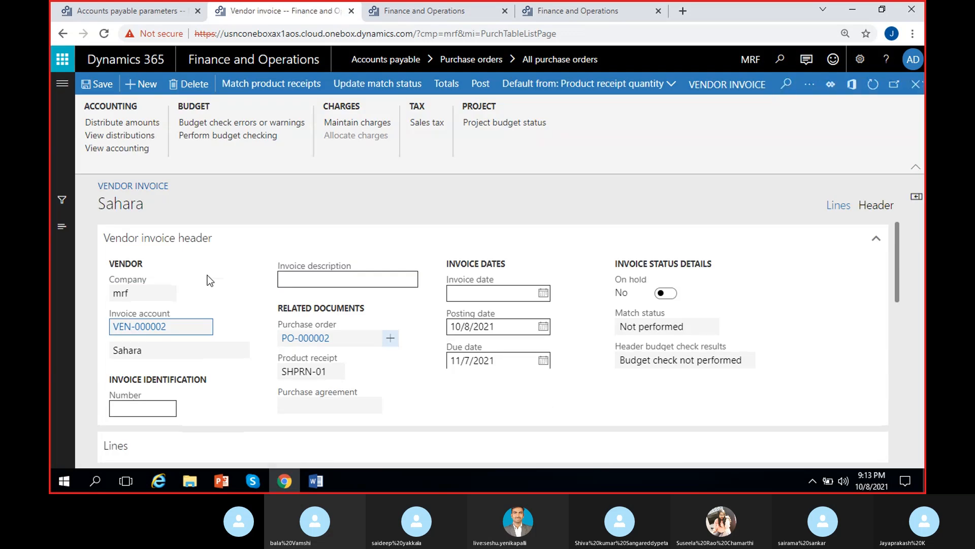
Step: Enter invoice number SHR-23 and set the invoice date to 10/12/2021 in the vendor invoice header
click(146, 408)
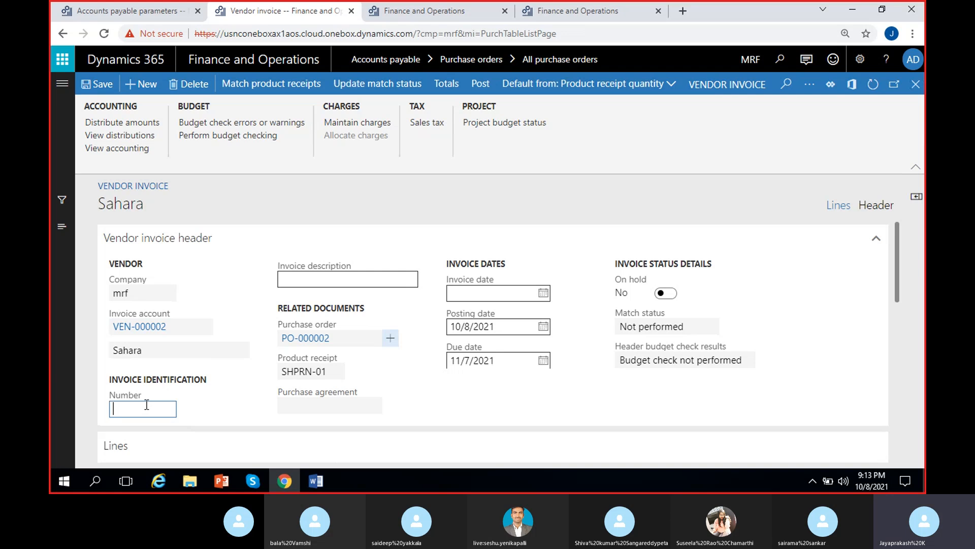
text(SHR-23)
click(236, 349)
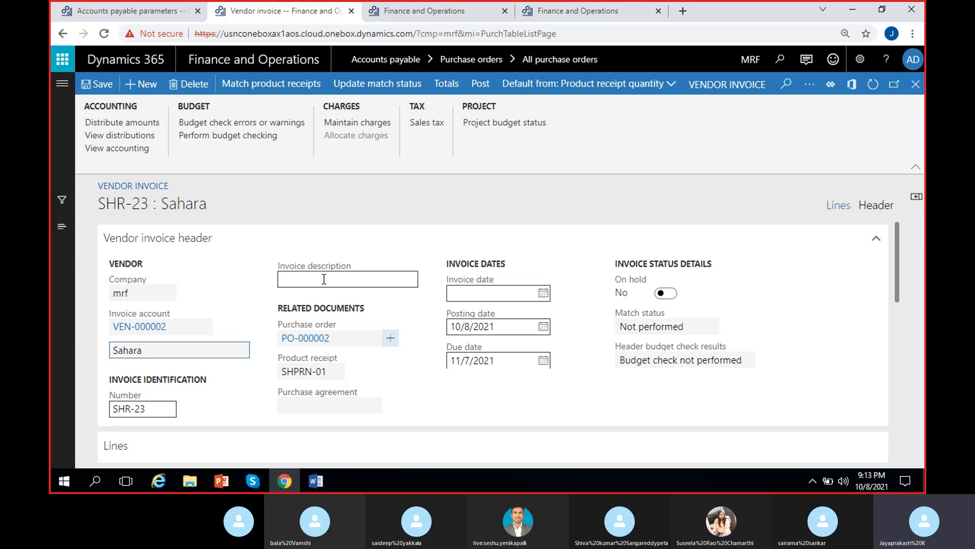
click(339, 274)
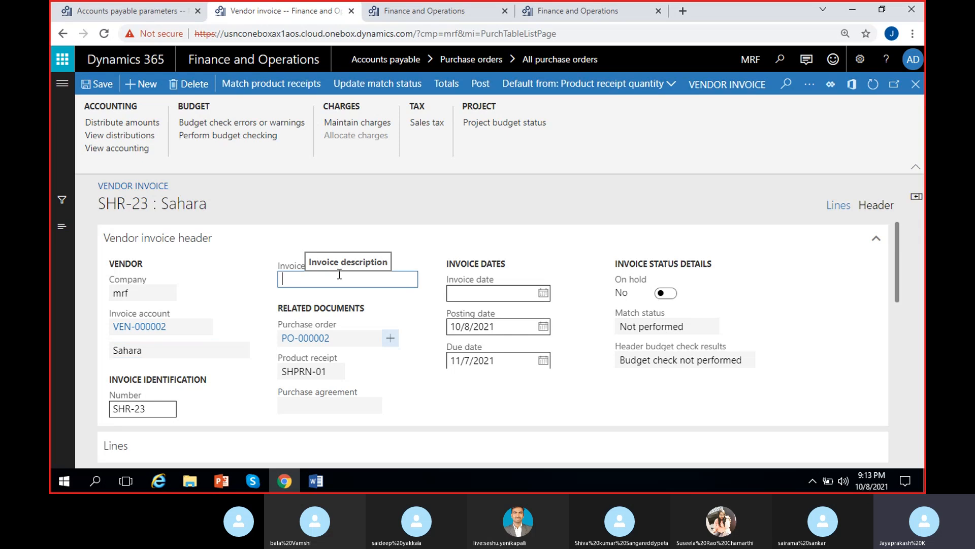
click(543, 293)
click(508, 186)
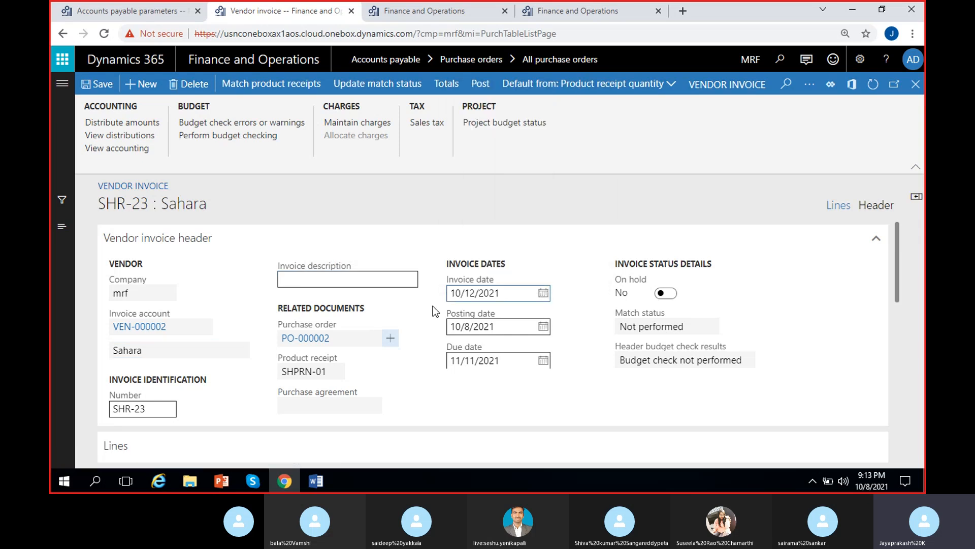
Step: Review the invoice line's item, quantity, price, match results and linked product receipt
scroll(590, 311, down, 3)
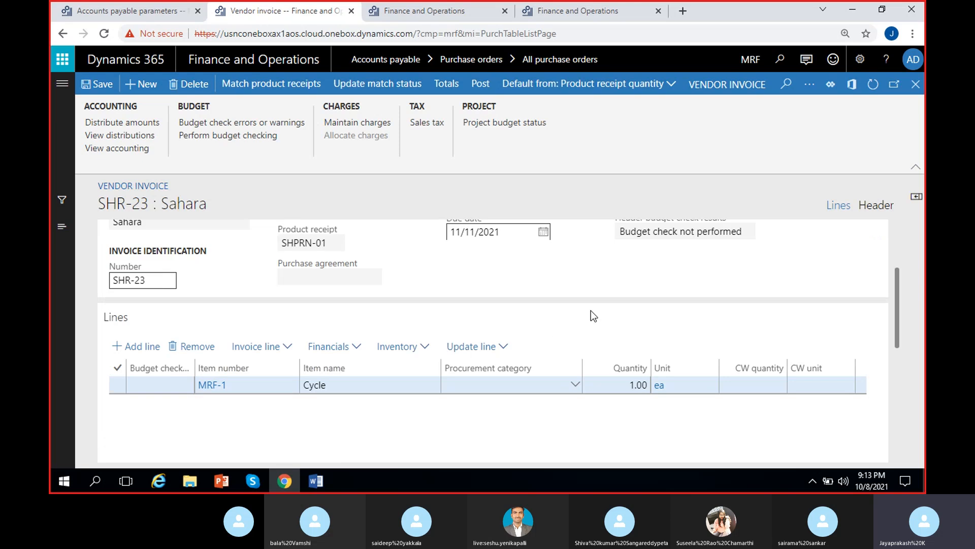
scroll(590, 310, up, 3)
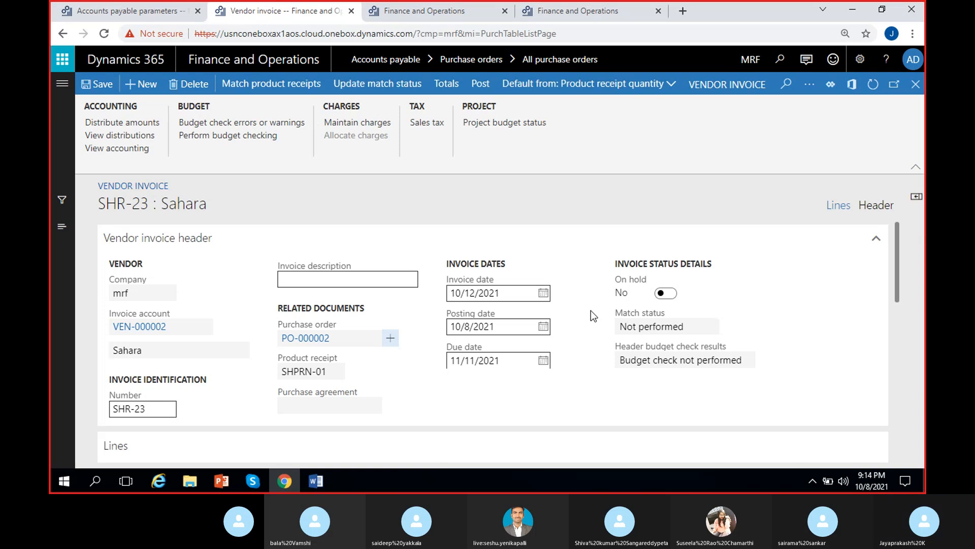
scroll(376, 354, down, 5)
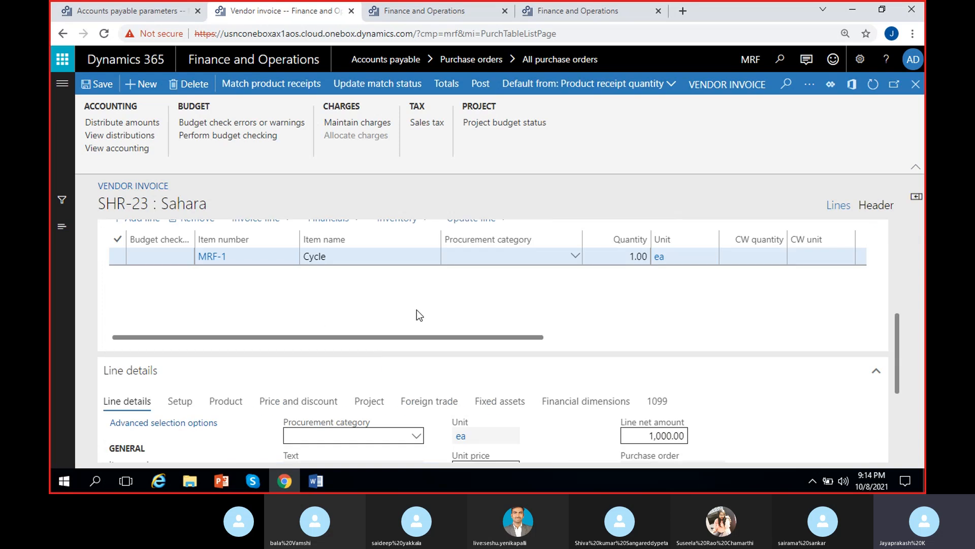
drag(462, 336, 605, 337)
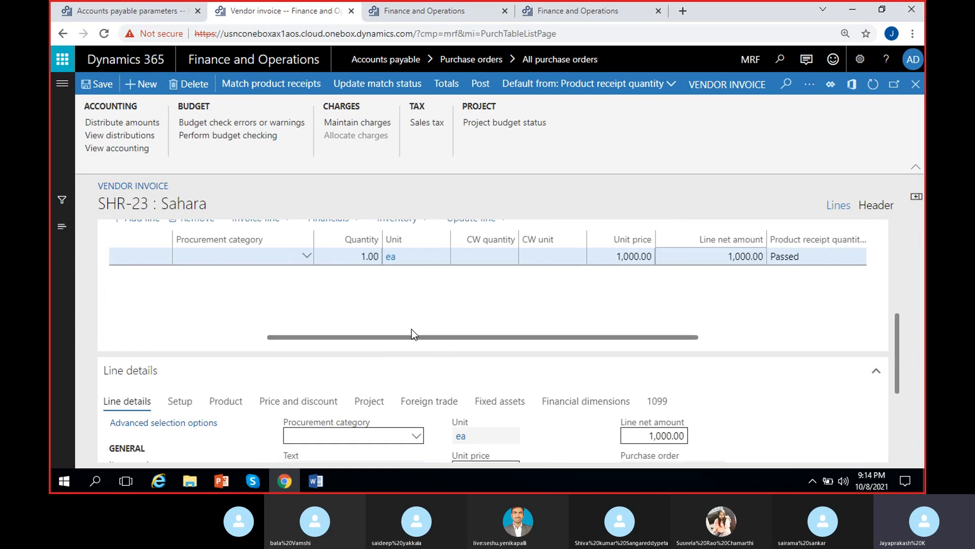
drag(385, 337, 513, 341)
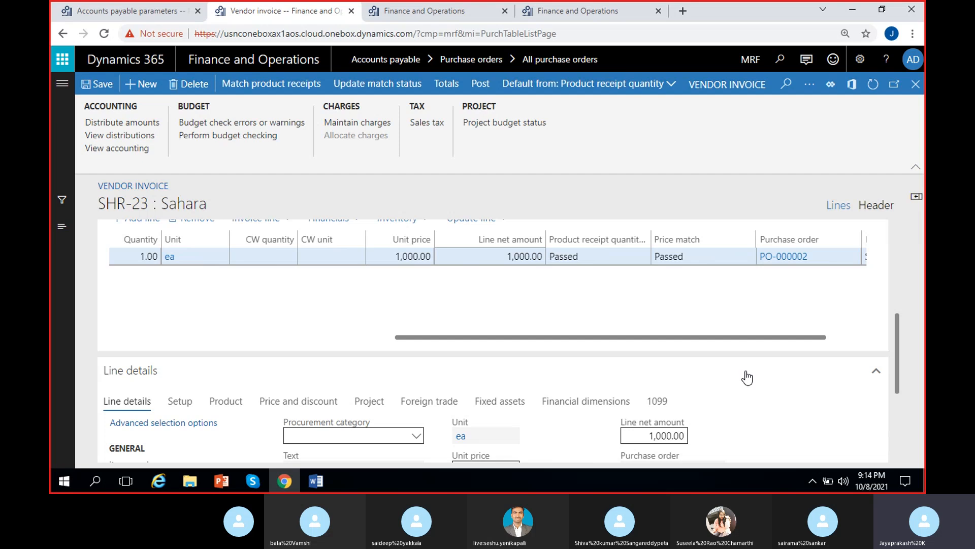
scroll(901, 354, up, 1)
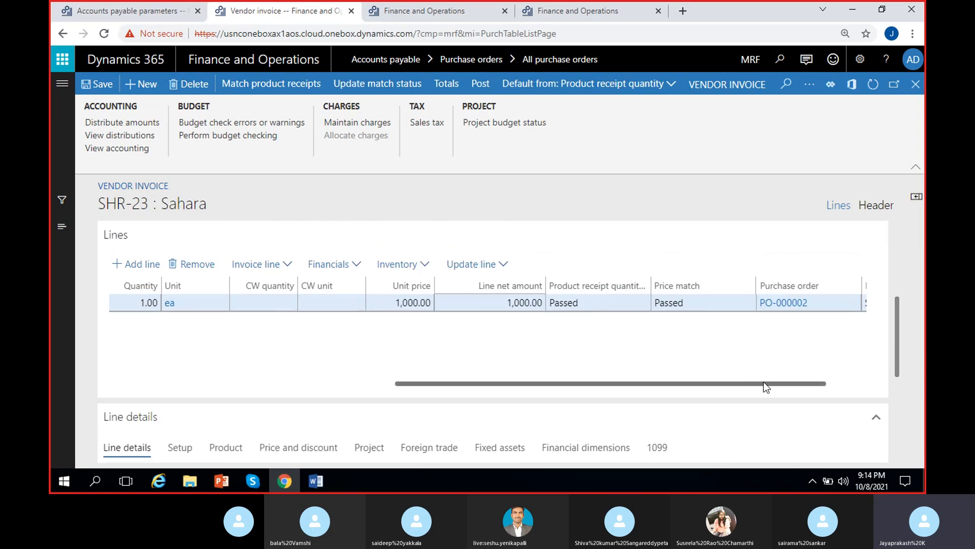
drag(764, 384, 827, 385)
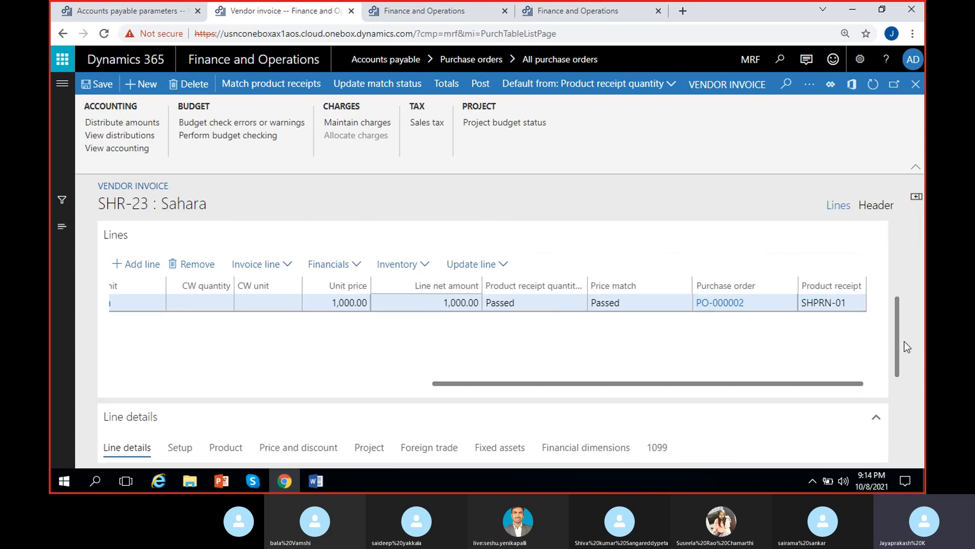
scroll(903, 283, up, 3)
scroll(903, 283, up, 3)
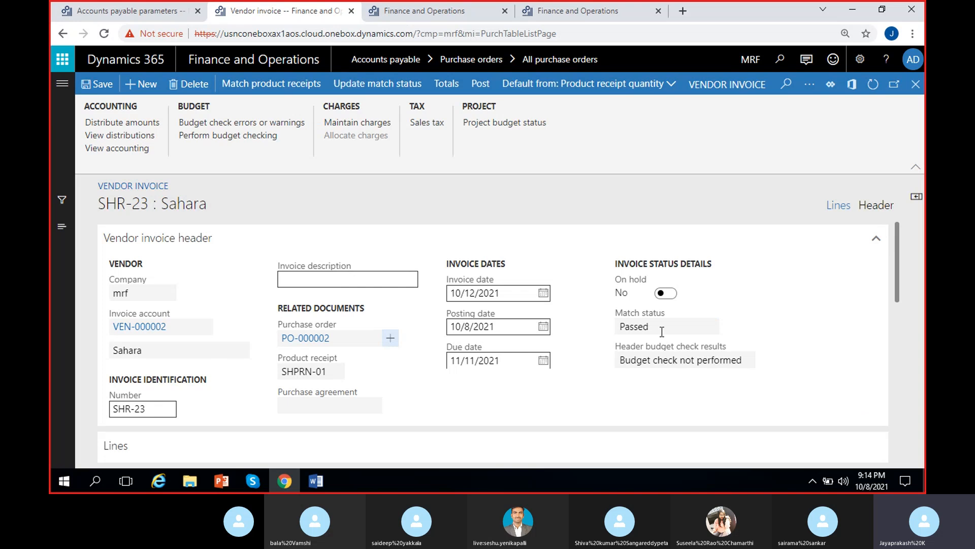
Step: Post the vendor invoice
click(581, 334)
click(642, 323)
click(579, 331)
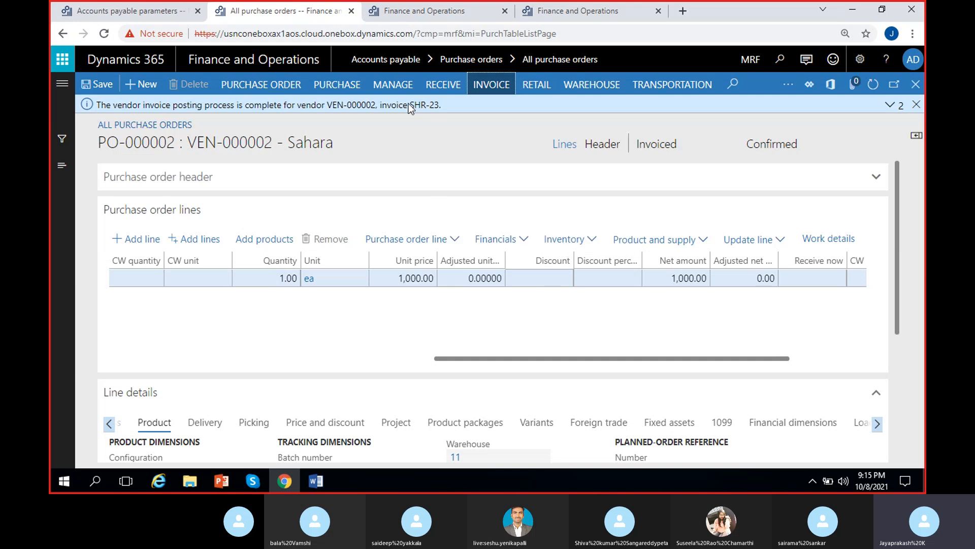
Step: Dismiss the posting notice and open the invoice journal for the purchase order
drag(408, 105, 447, 106)
click(459, 130)
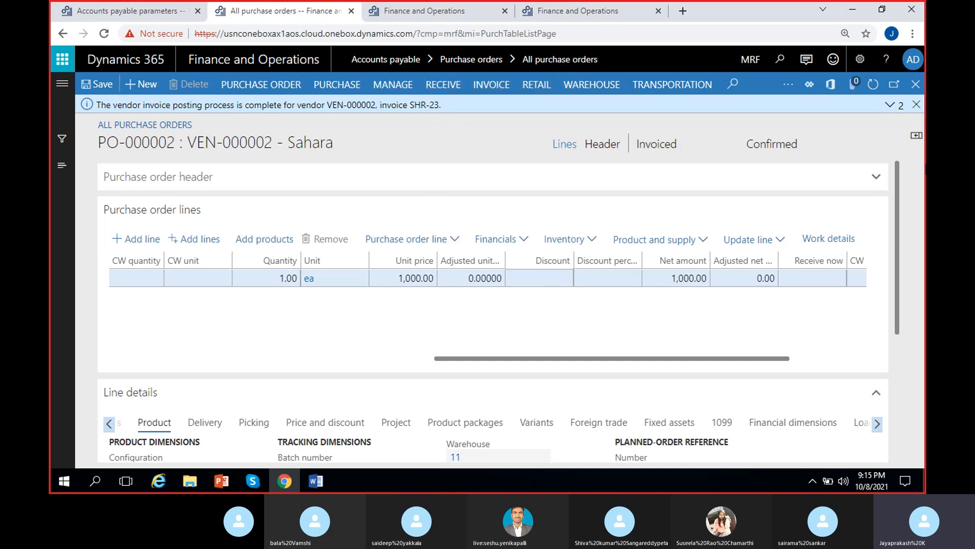
click(916, 104)
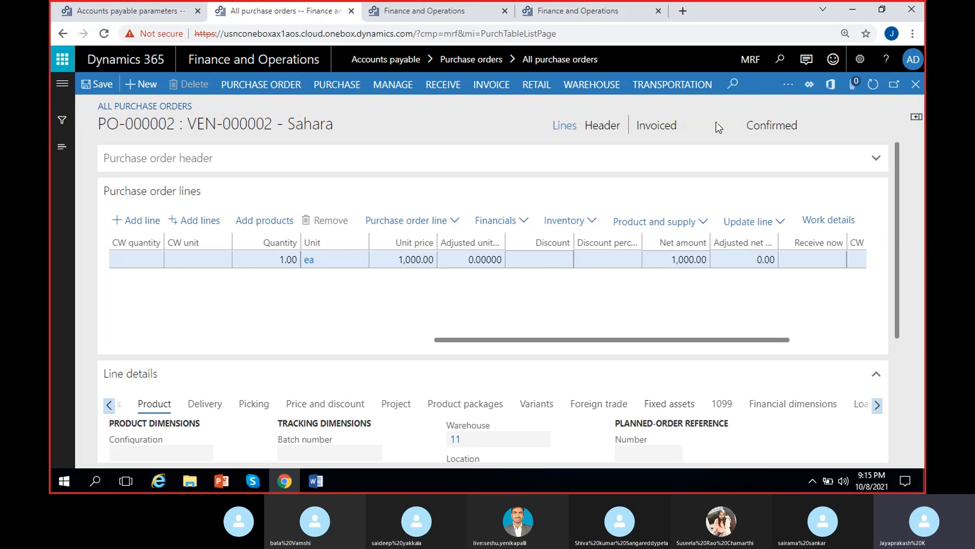
click(693, 127)
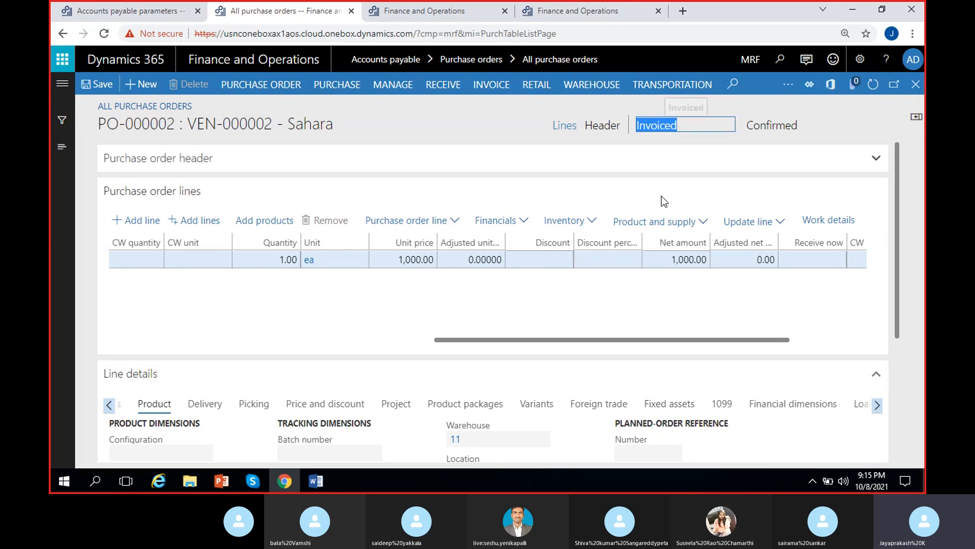
click(811, 126)
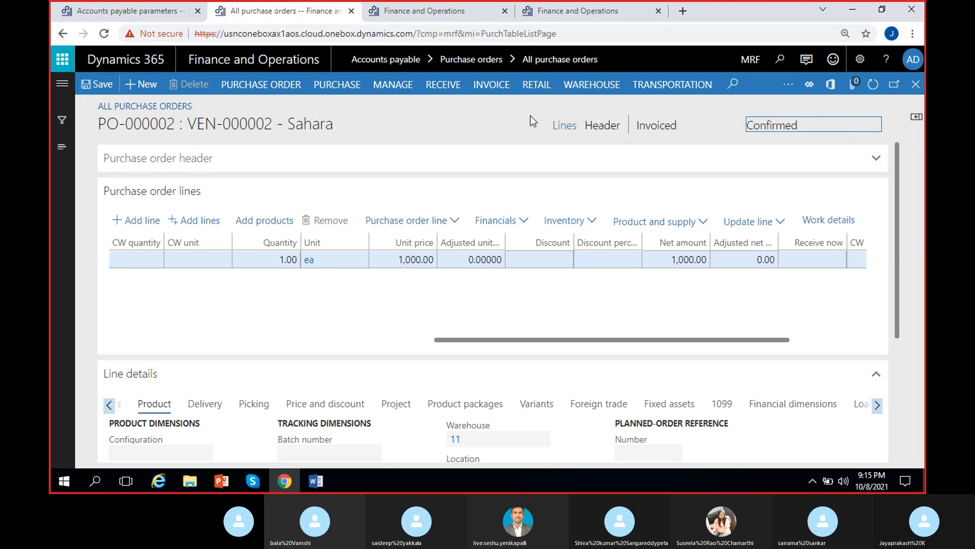
click(496, 86)
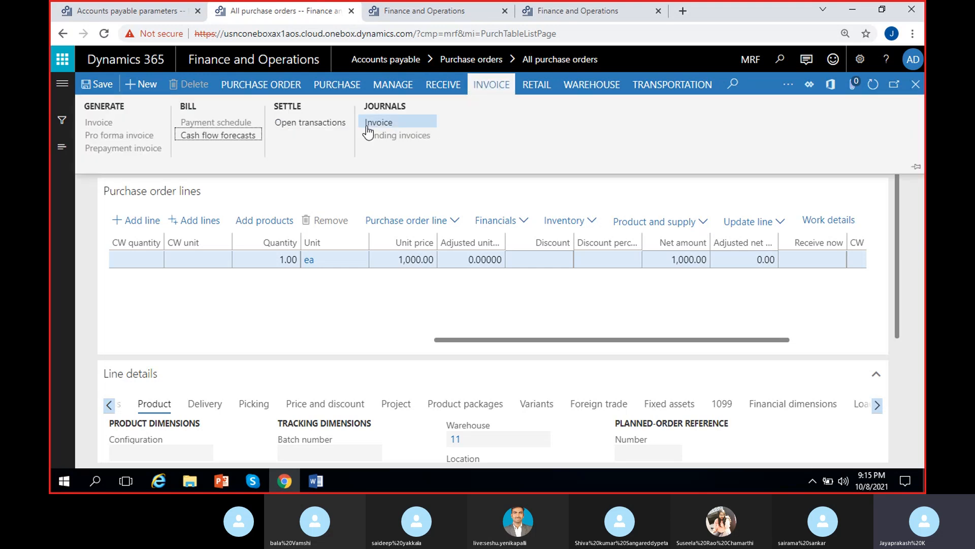
click(391, 125)
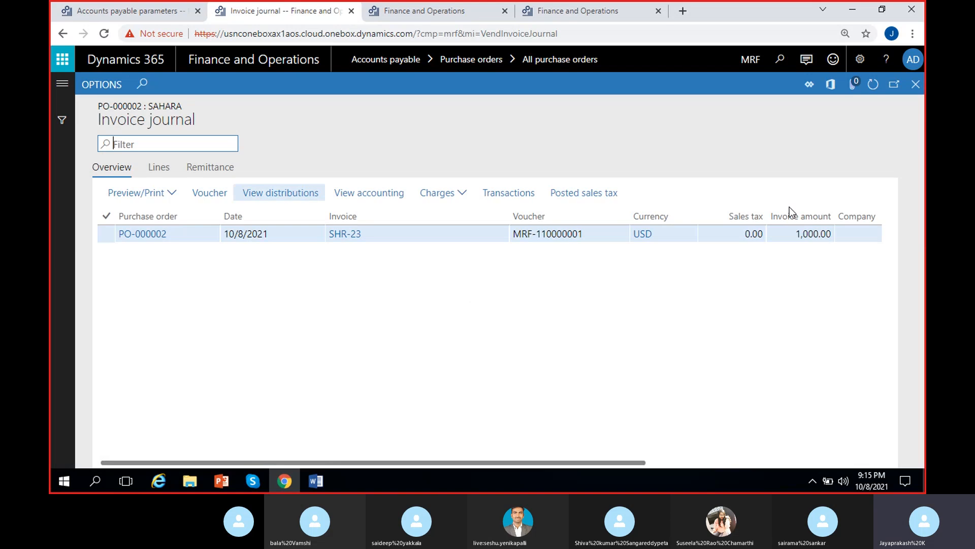
Step: Open the invoice voucher and examine its ledger accounts, amounts and posting types
click(404, 235)
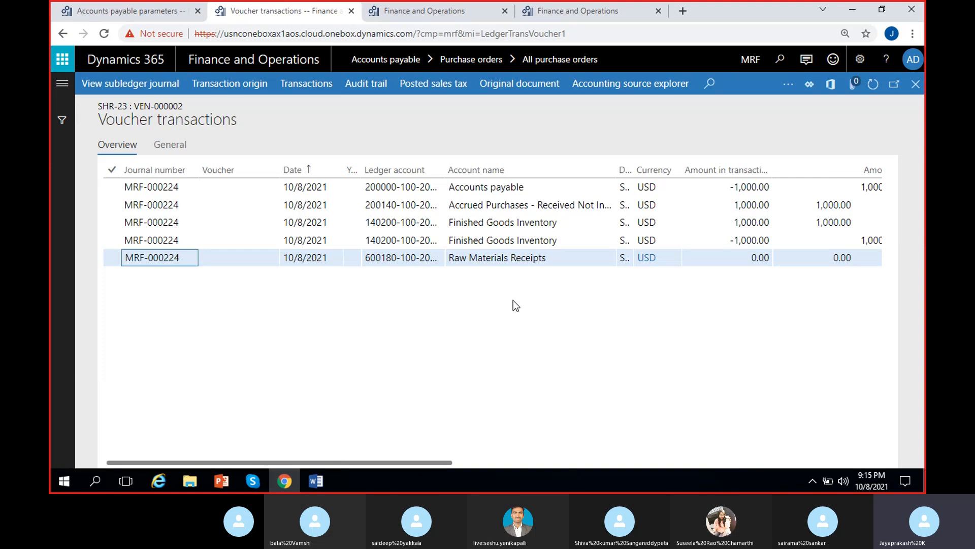
click(534, 256)
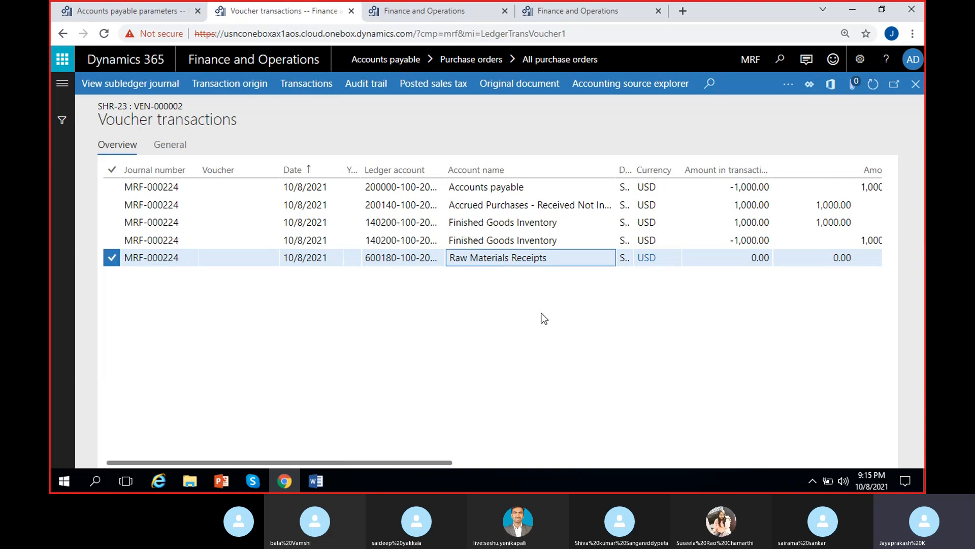
scroll(542, 318, right, 3)
scroll(502, 318, left, 3)
scroll(509, 303, right, 3)
click(469, 210)
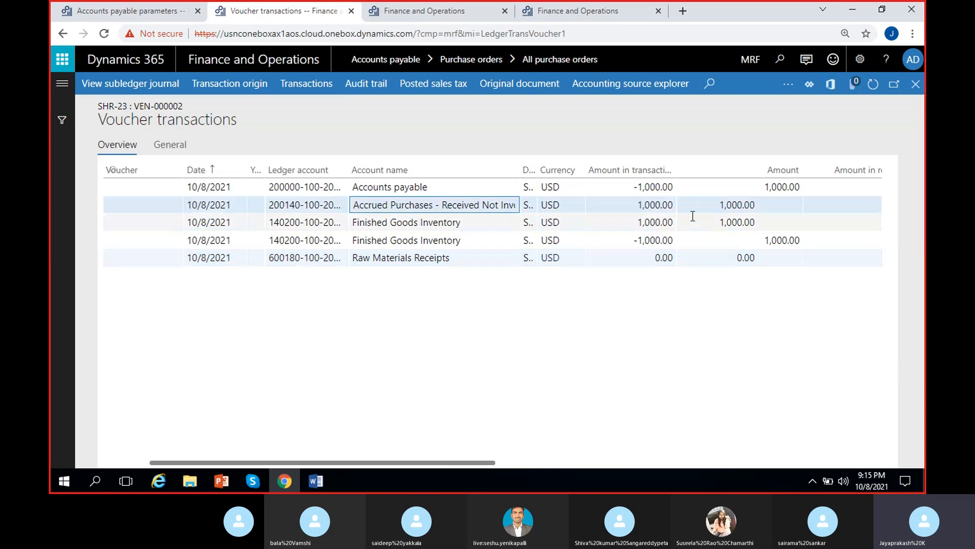
click(675, 206)
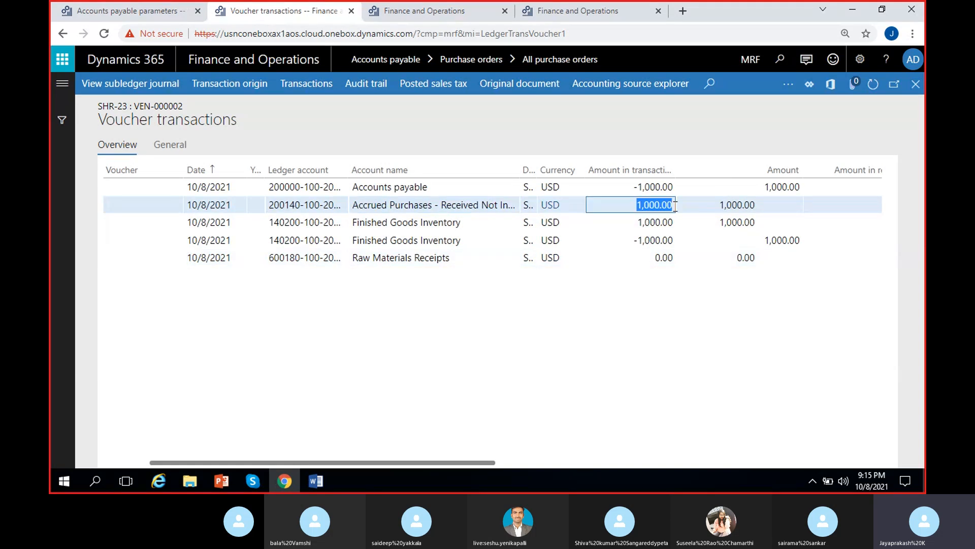
click(655, 241)
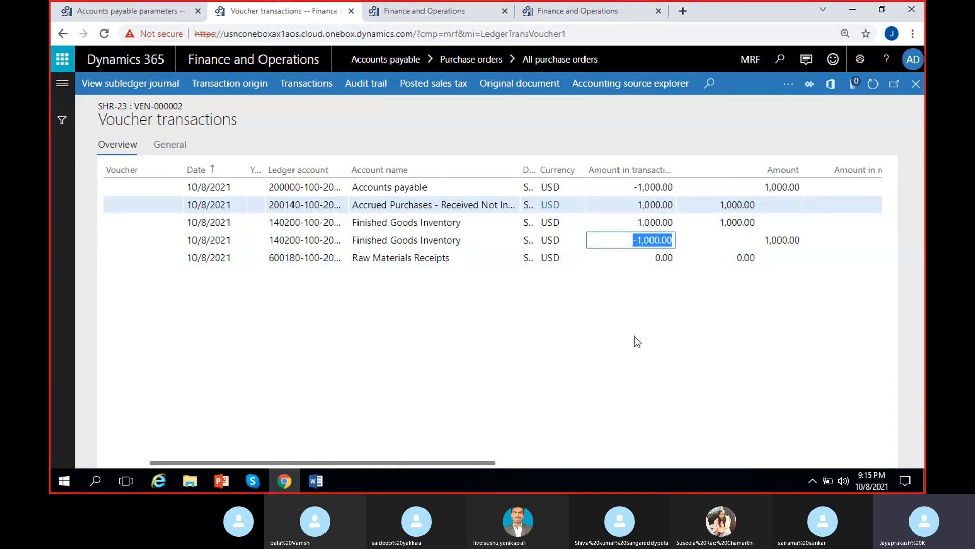
click(655, 203)
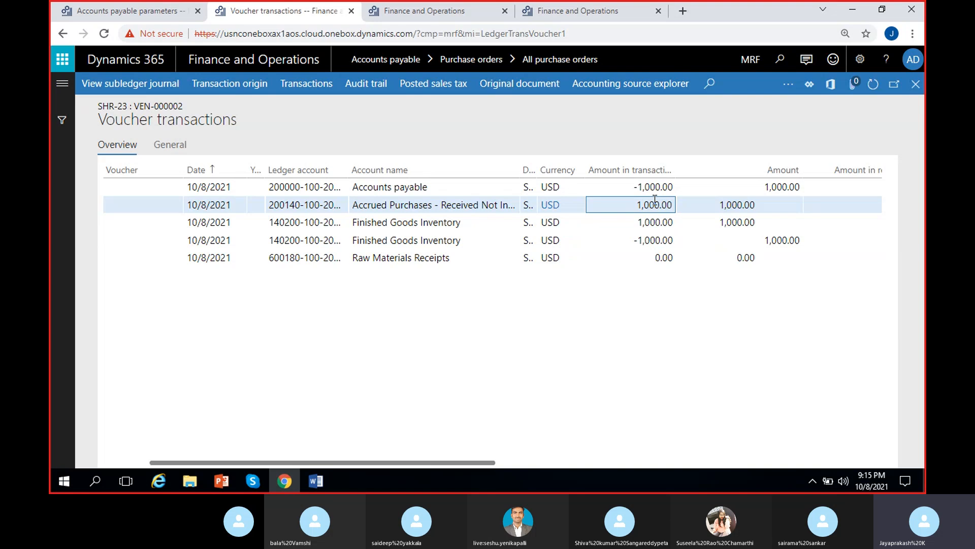
click(652, 245)
click(665, 202)
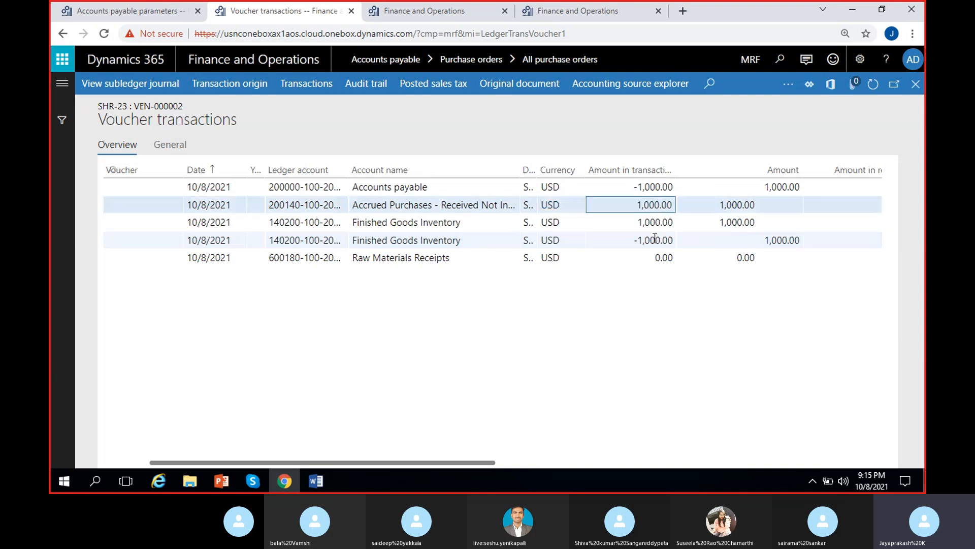
click(655, 238)
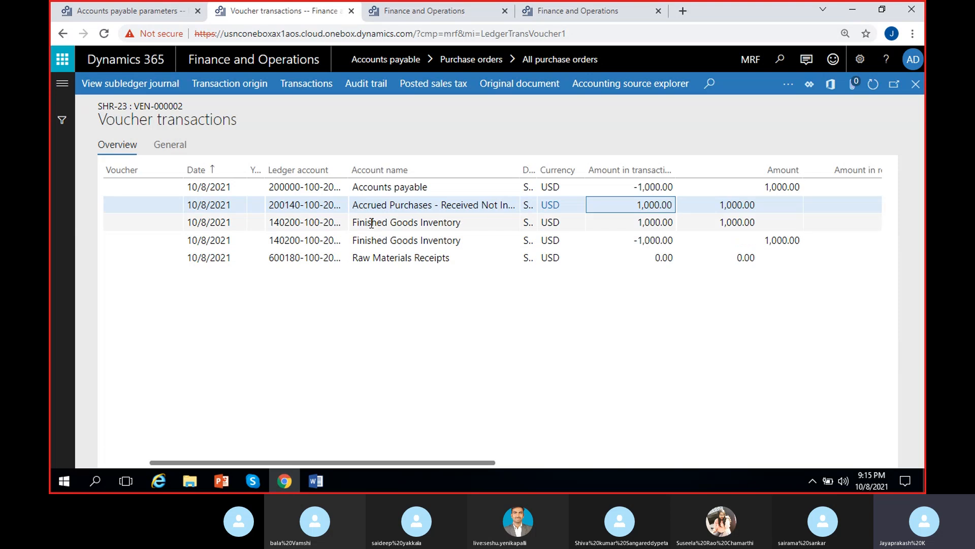
click(654, 222)
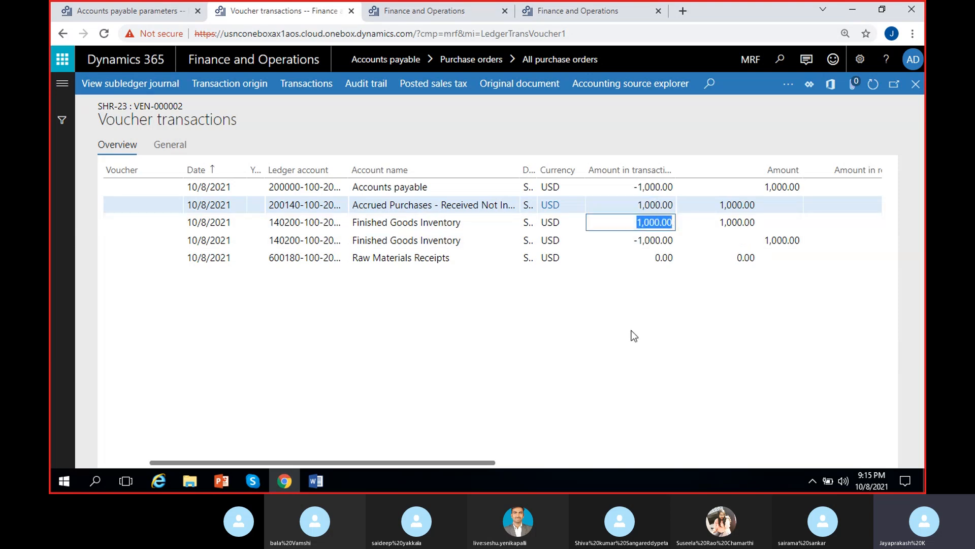
scroll(648, 306, right, 5)
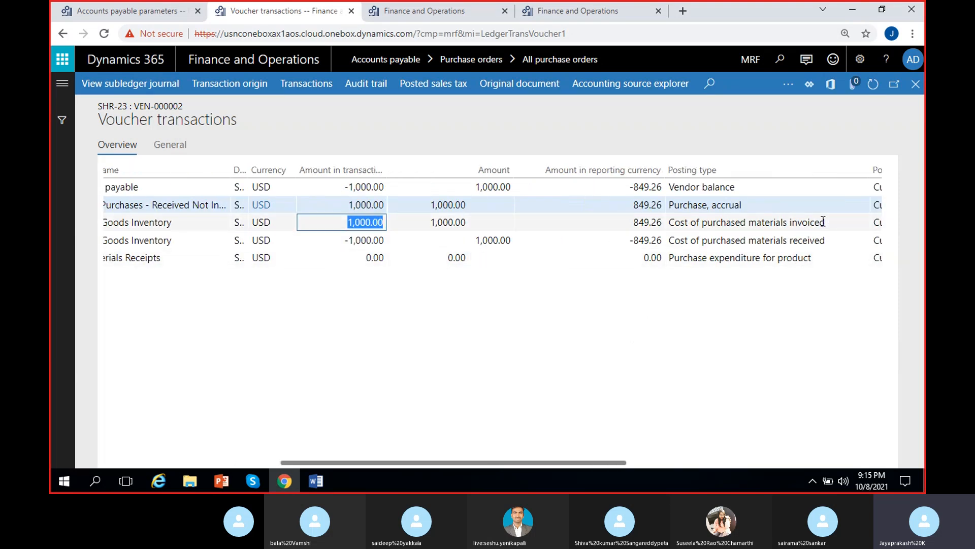
drag(827, 224, 757, 224)
drag(337, 225, 358, 318)
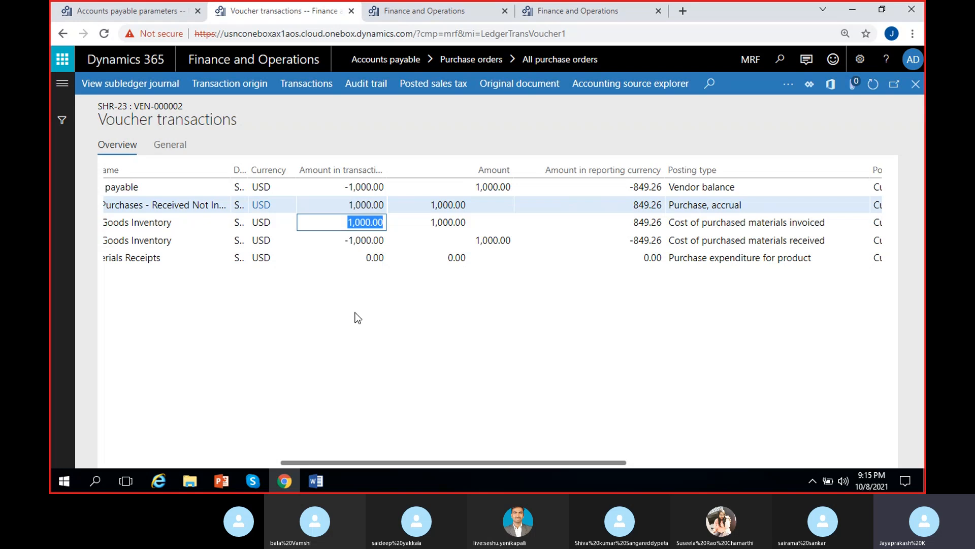
scroll(350, 311, left, 2)
drag(449, 186, 438, 332)
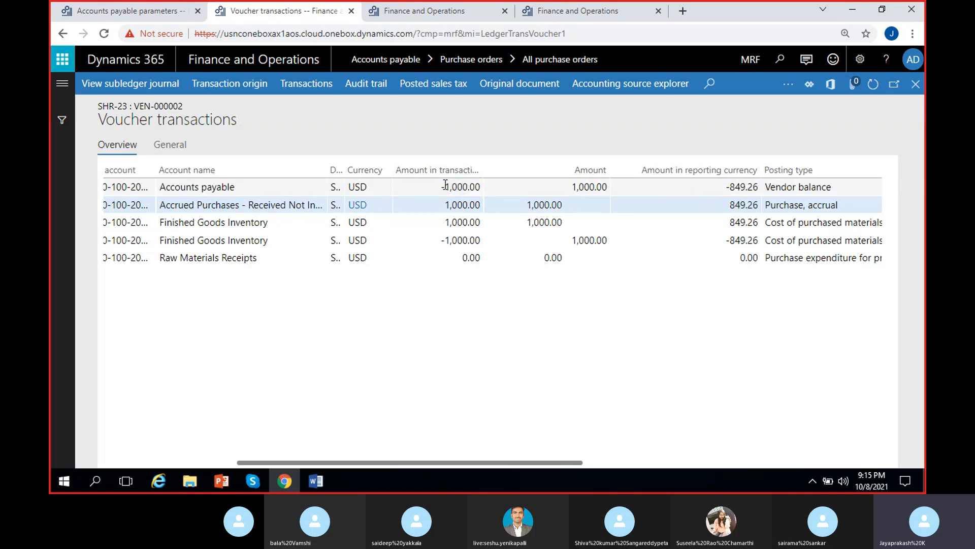
click(444, 185)
drag(442, 187, 422, 319)
click(422, 319)
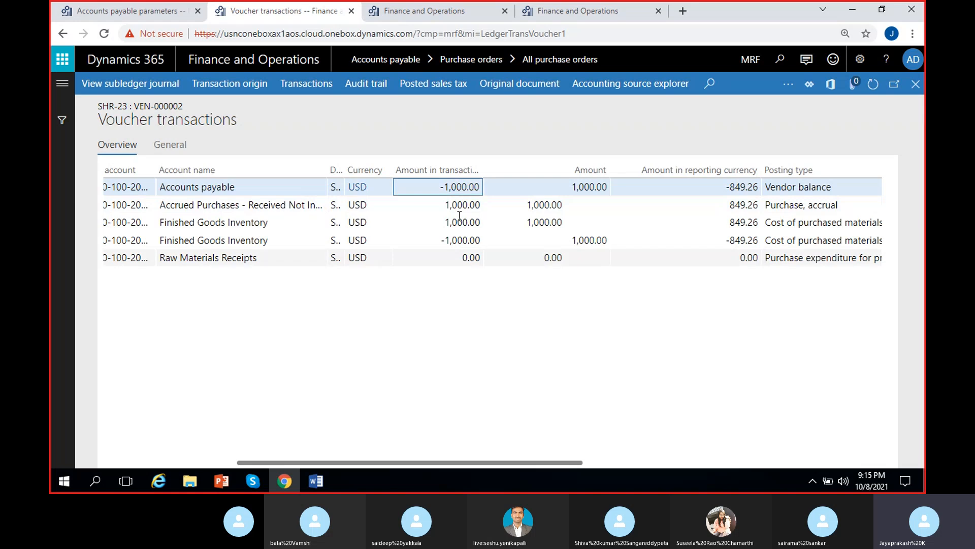
drag(441, 224, 502, 224)
click(434, 351)
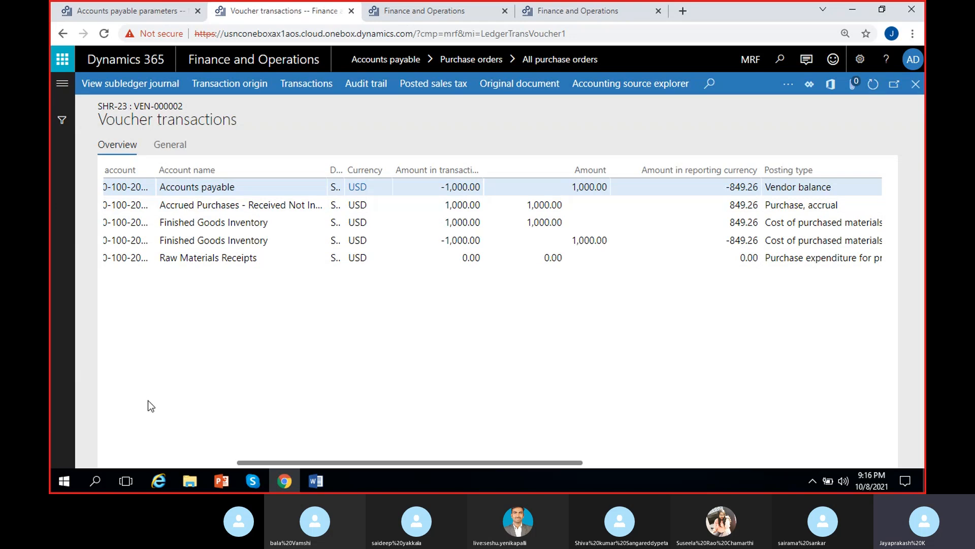
Step: Switch to the Word document
click(315, 481)
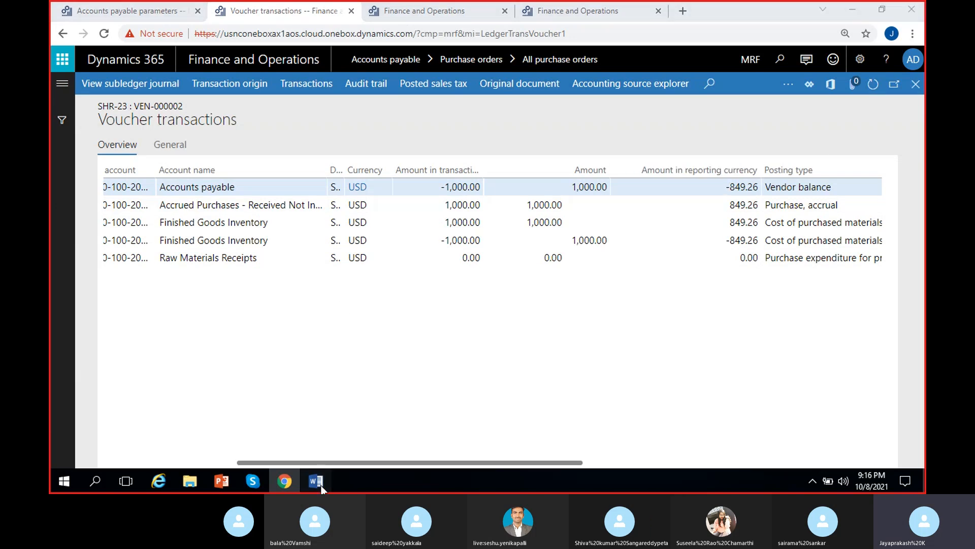